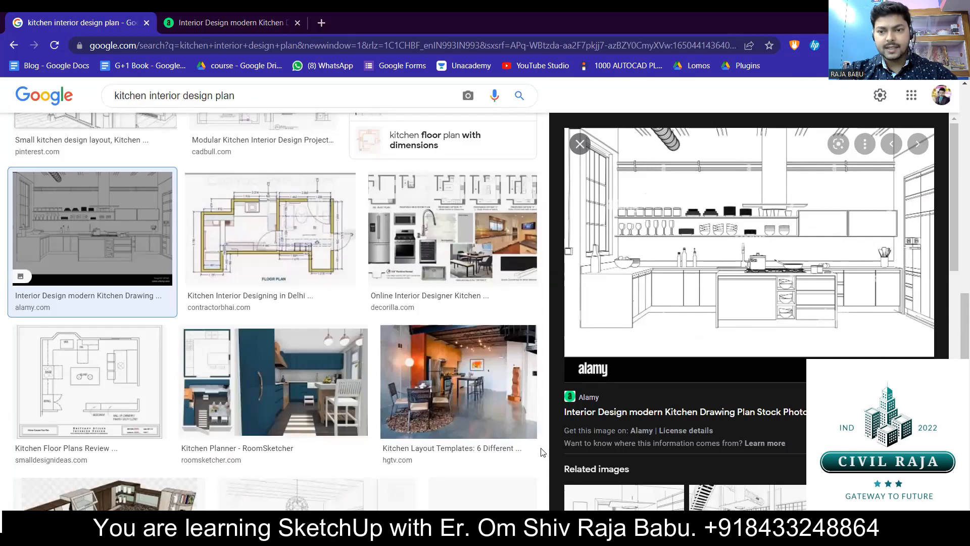
Step: Open the Alamy page for the modern kitchen drawing plan, view the reference image, and close the duplicate page
left_click(705, 253)
left_click(371, 21)
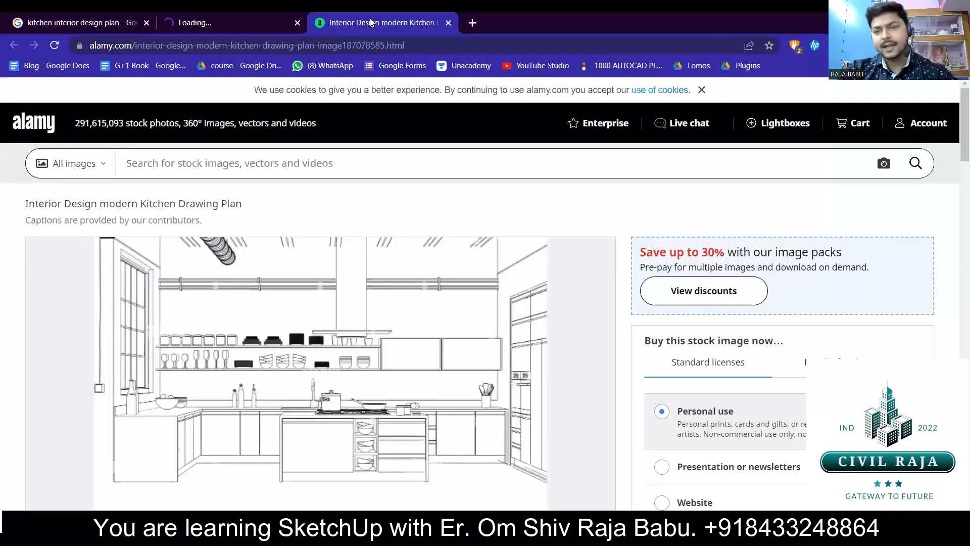
scroll(260, 295, "down", 2)
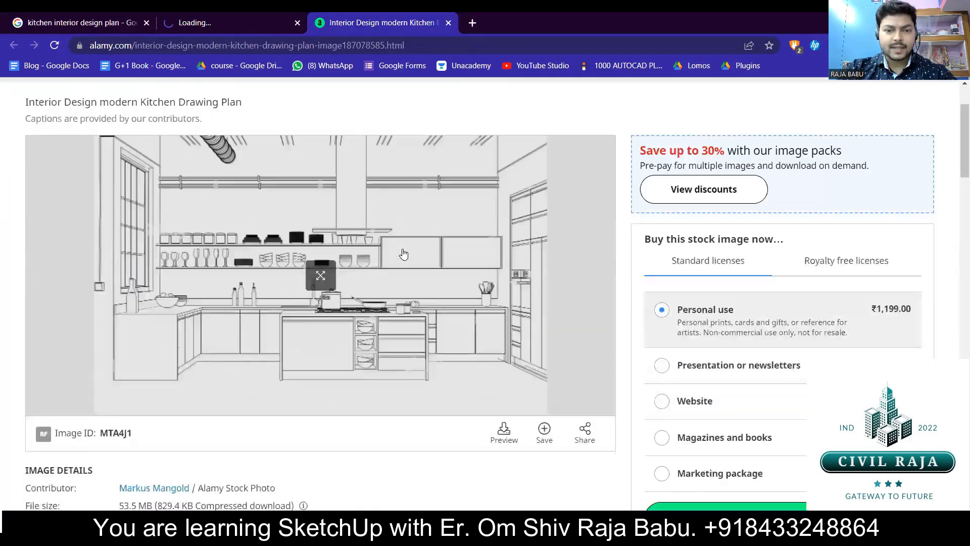
scroll(259, 295, "up", 1)
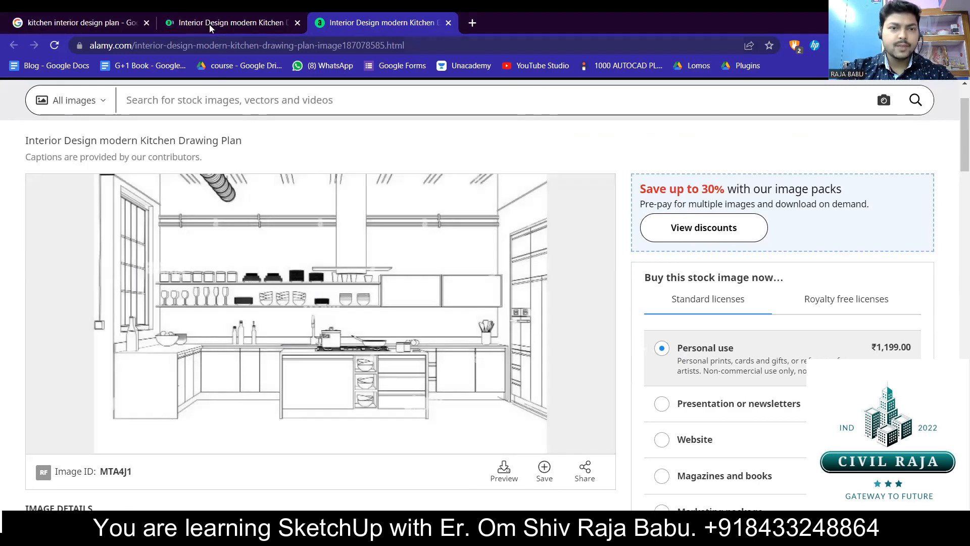
left_click(209, 23)
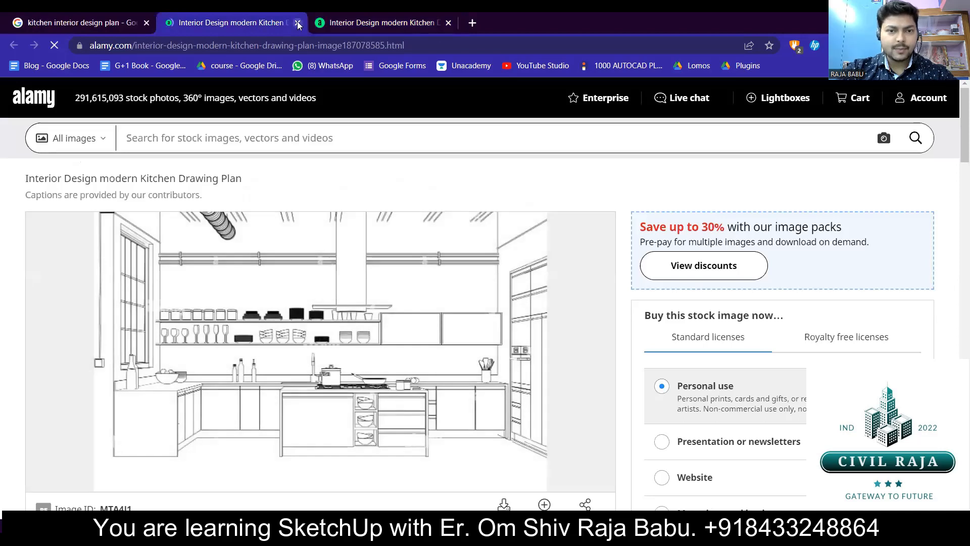
left_click(297, 23)
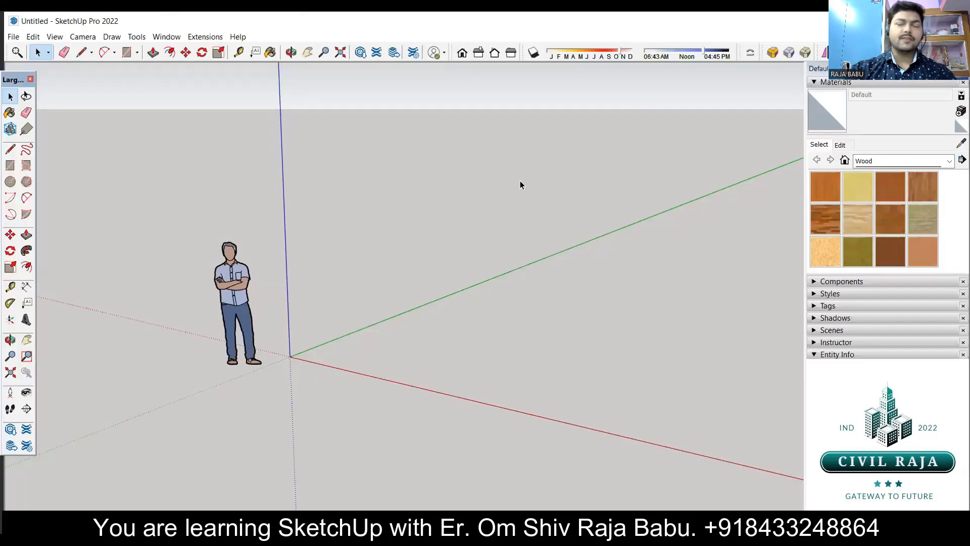
Step: In the new SketchUp model, delete the default standing figure beside the origin
scroll(265, 213, "down", 5)
middle_click_drag(281, 314, 394, 313)
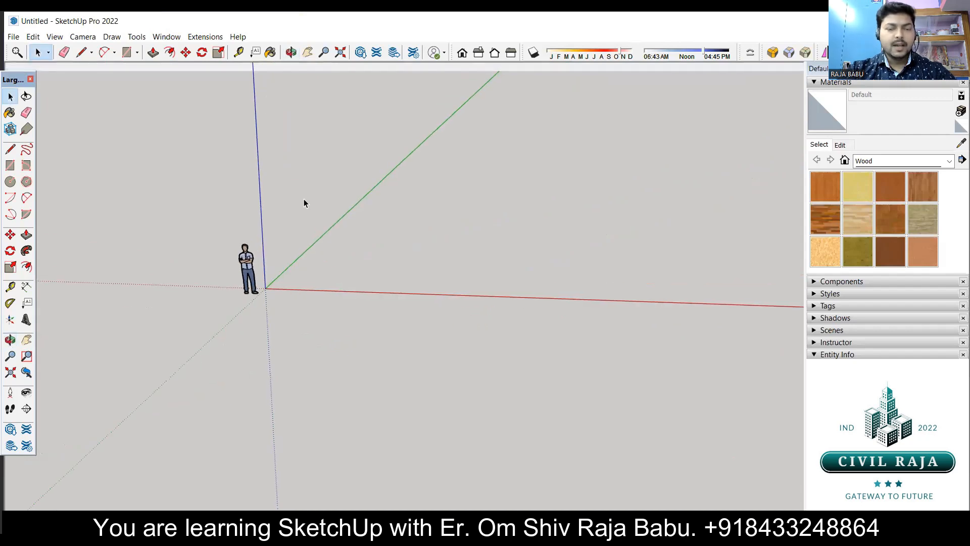
middle_click_drag(432, 243, 356, 314, "shift")
middle_click_drag(232, 402, 167, 362)
left_click(165, 361)
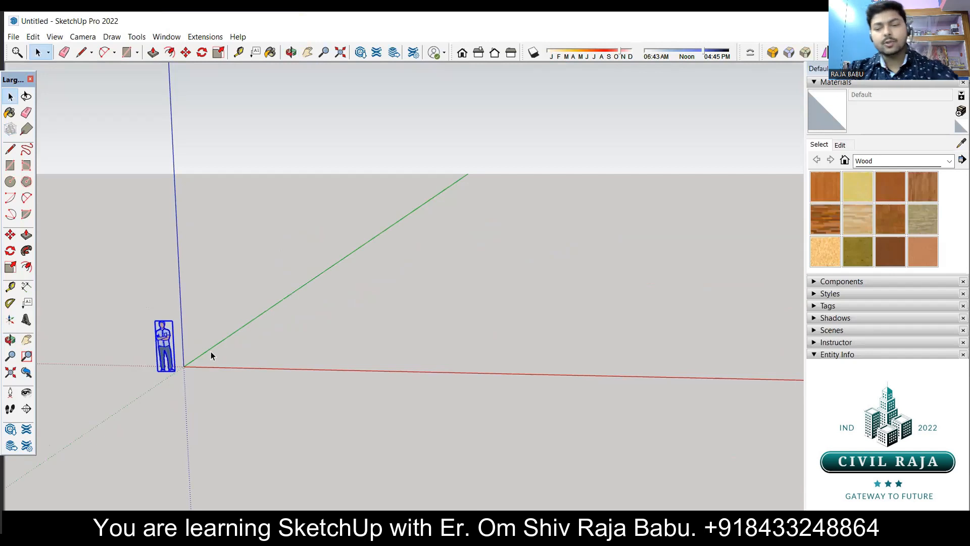
key("Delete")
middle_click_drag(271, 243, 270, 296)
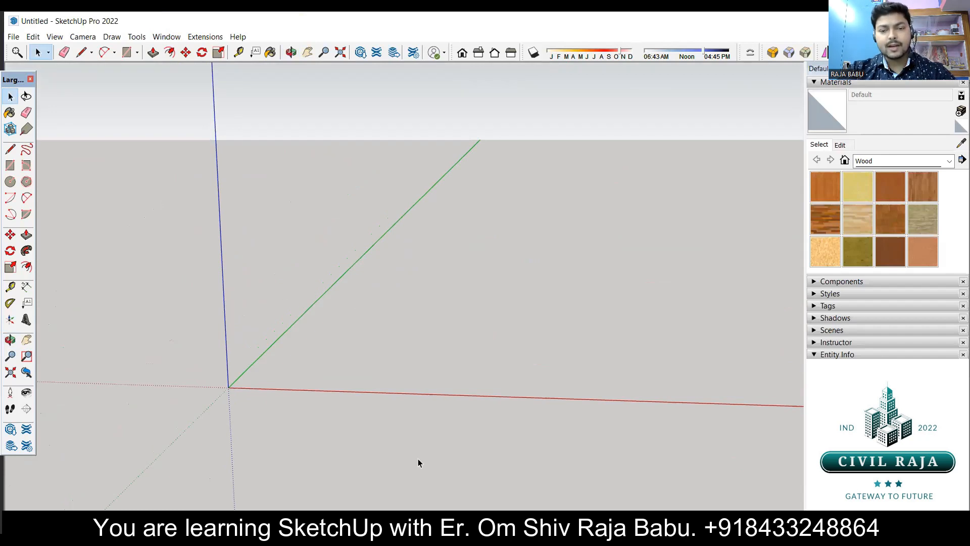
Step: Import the KITCHEN drawing from the Downloads folder as an AutoCAD file (*.dwg, *.dxf) and dismiss the import results
key("alt+Tab")
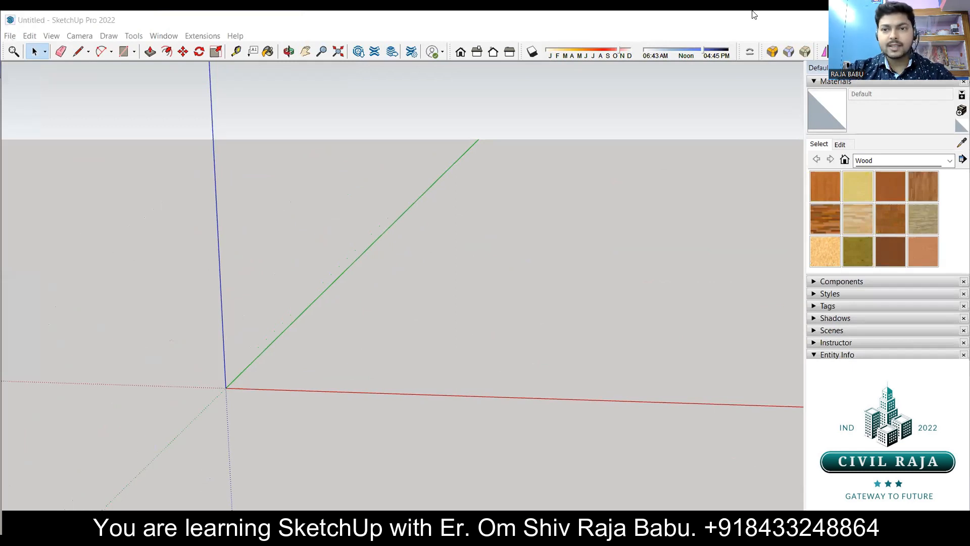
left_click(739, 23)
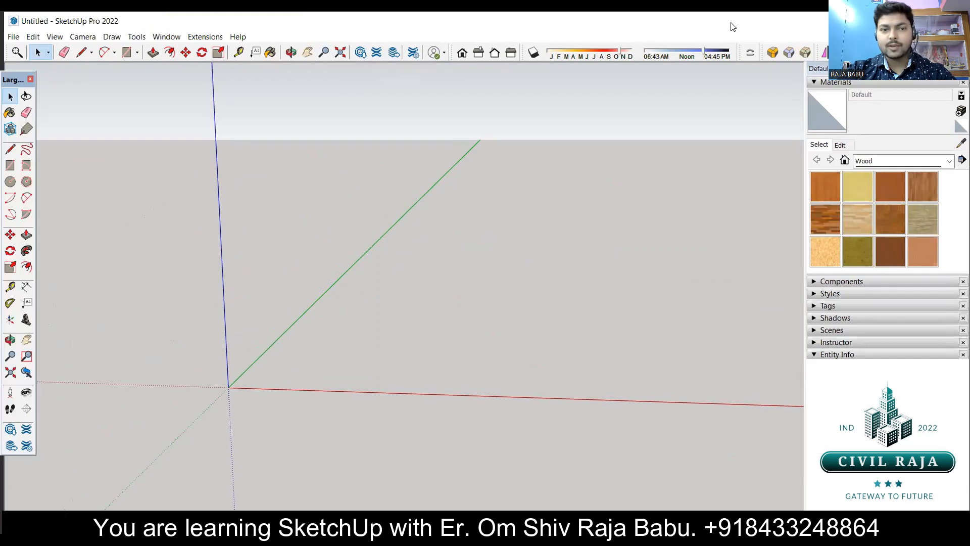
left_click(10, 33)
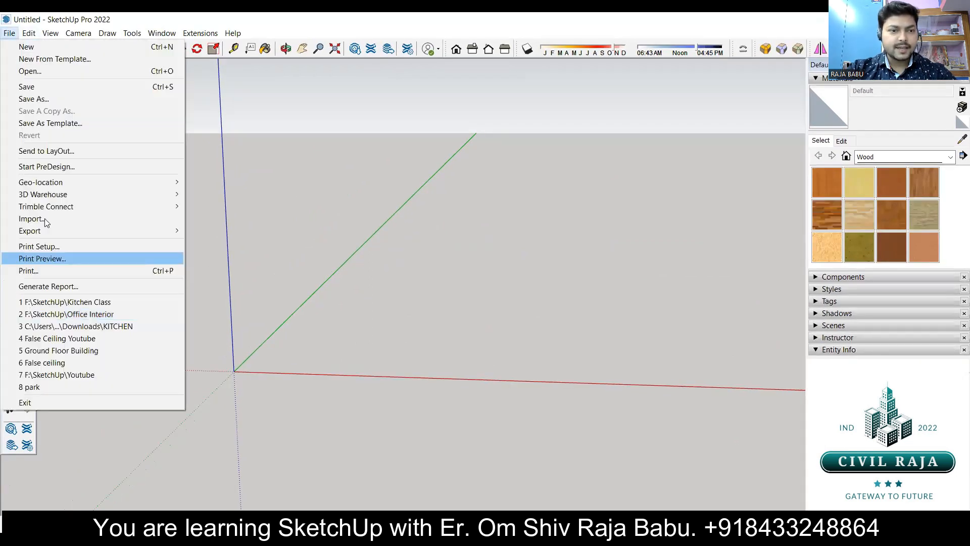
left_click(46, 220)
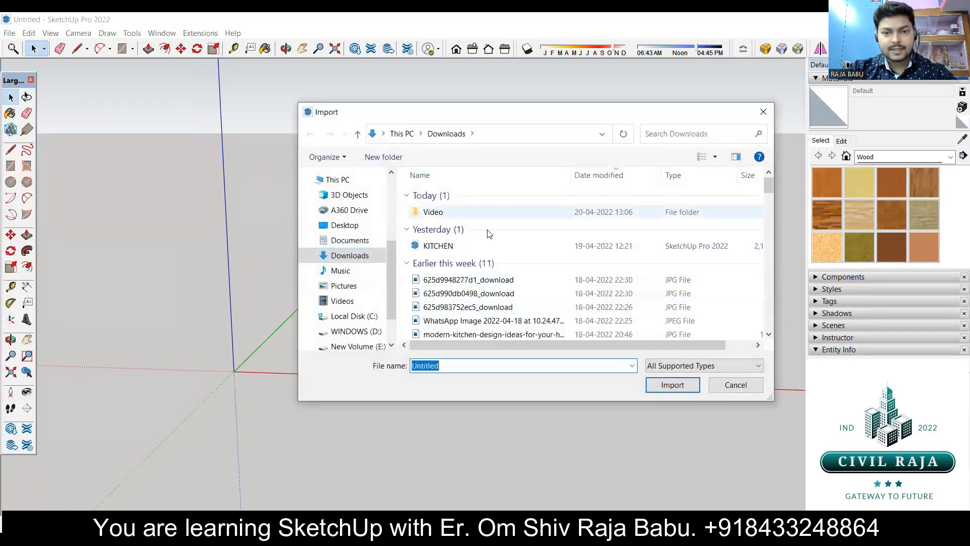
scroll(489, 234, "down", 2)
left_click(726, 366)
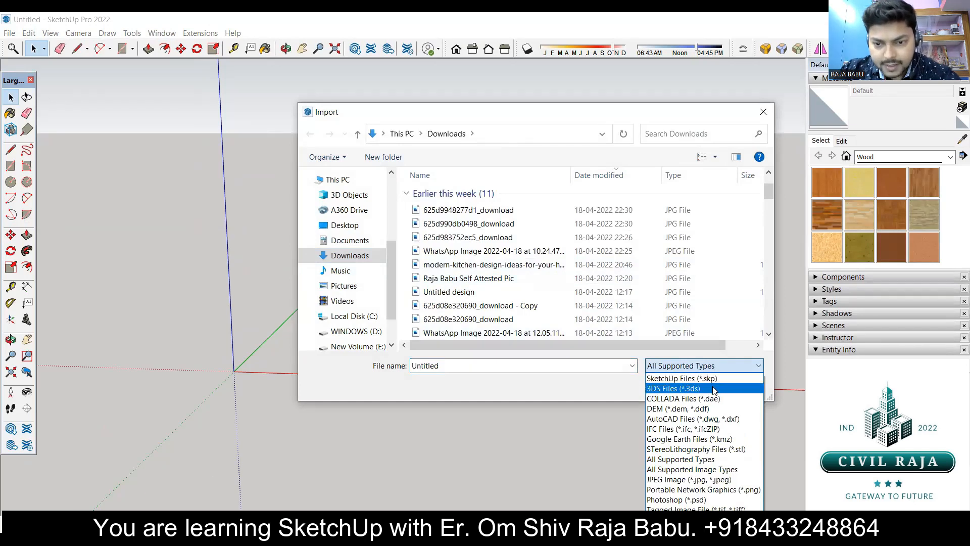
left_click(703, 417)
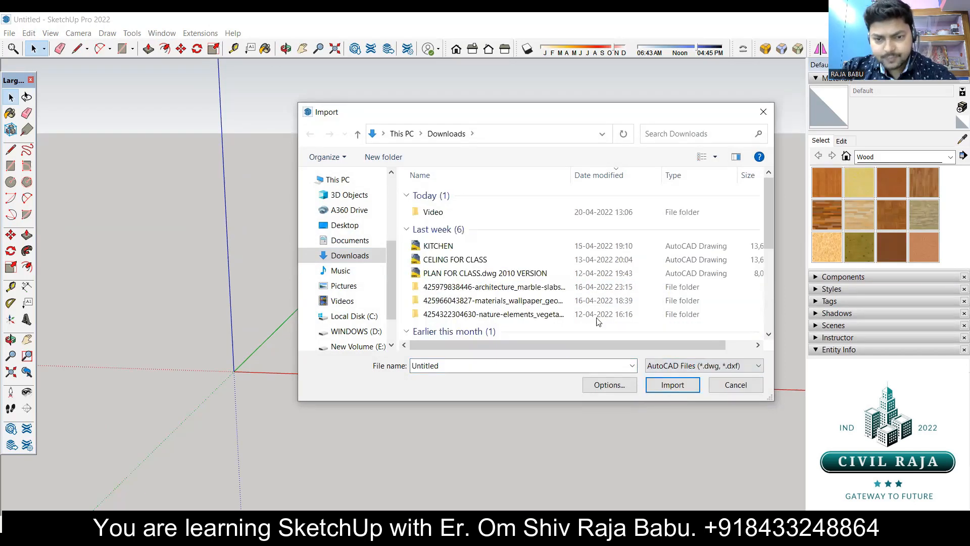
left_click(436, 247)
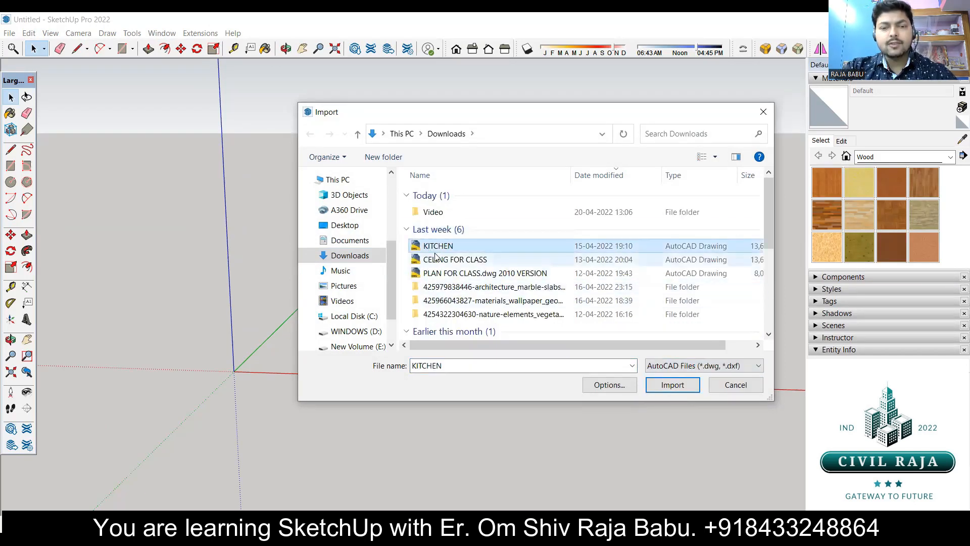
left_click(700, 369)
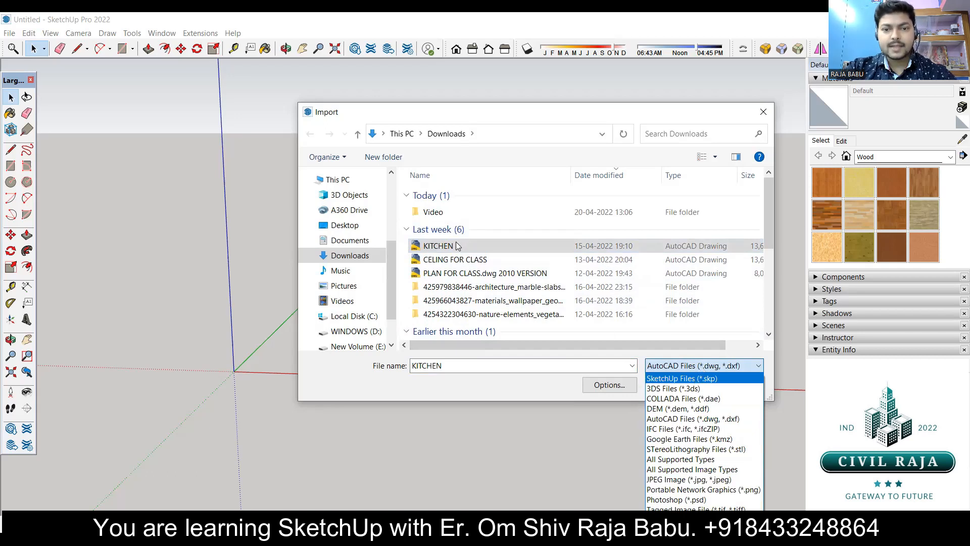
left_click(703, 369)
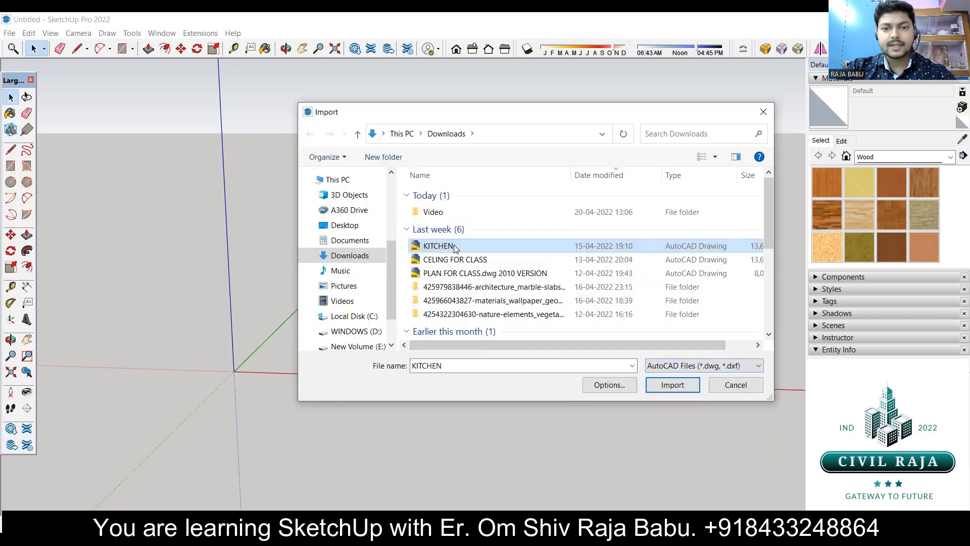
left_click(675, 386)
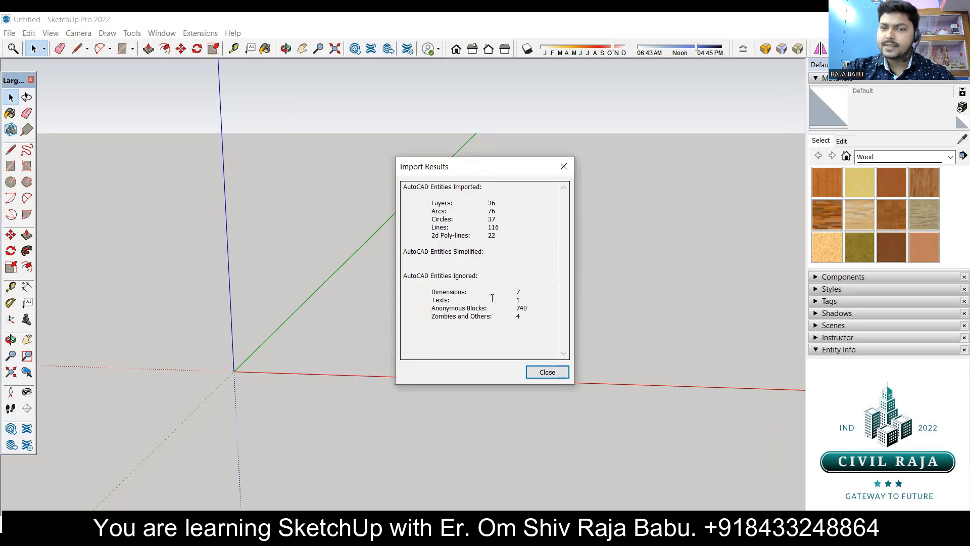
left_click(547, 372)
Step: Switch the camera to the standard Top view to see the imported kitchen plans from above
scroll(511, 223, "down", 1)
scroll(353, 223, "down", 3)
scroll(329, 257, "up", 4)
middle_click_drag(328, 258, 442, 229)
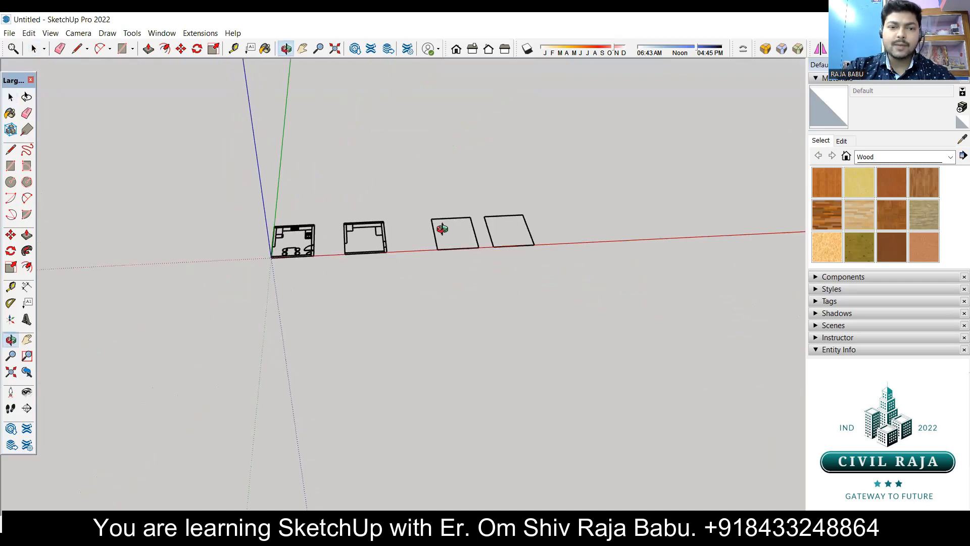
scroll(281, 250, "up", 3)
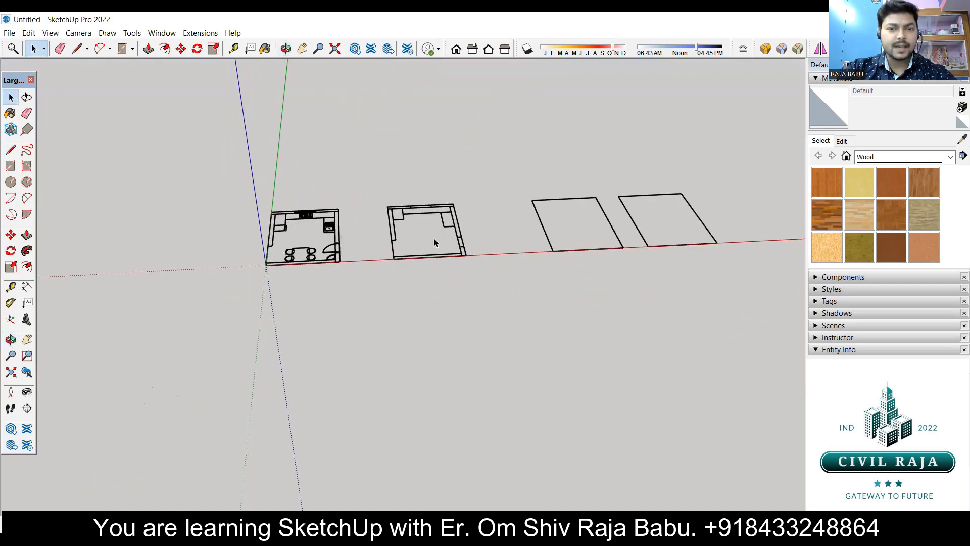
left_click(74, 33)
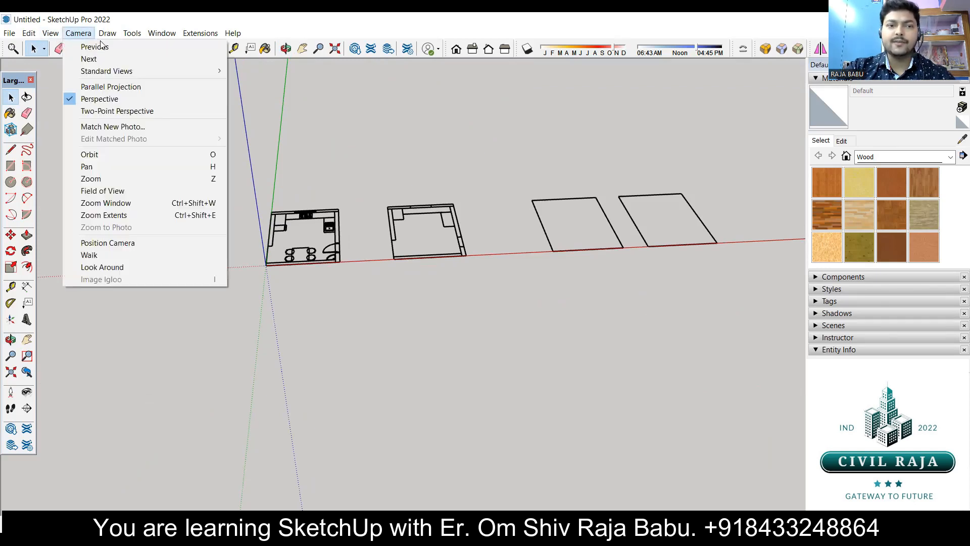
mouse_move(168, 71)
left_click(242, 70)
Step: Examine the furnished kitchen plan with its hob, sink, dining table and door, then the unfurnished layout and plain outlines beside it
scroll(202, 210, "up", 4)
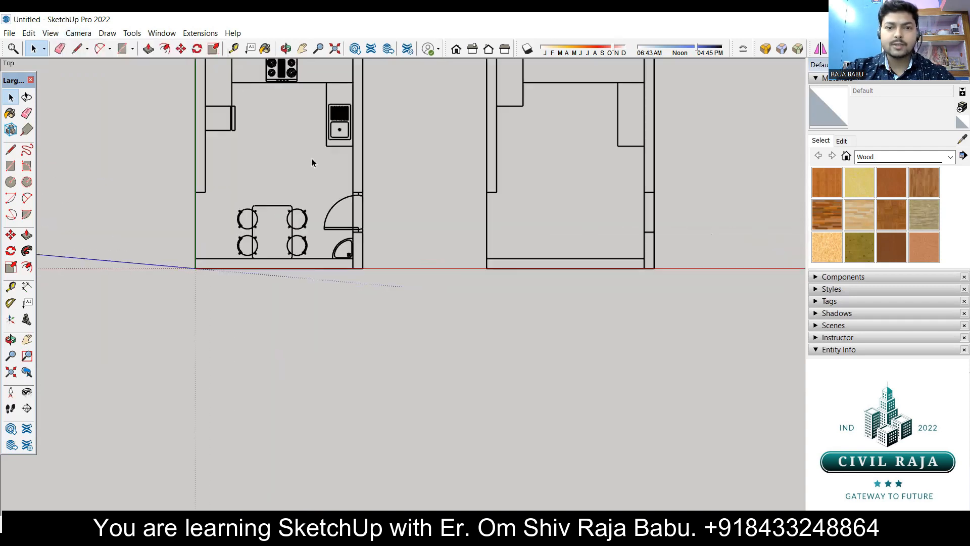
scroll(191, 178, "down", 2)
scroll(238, 196, "down", 1)
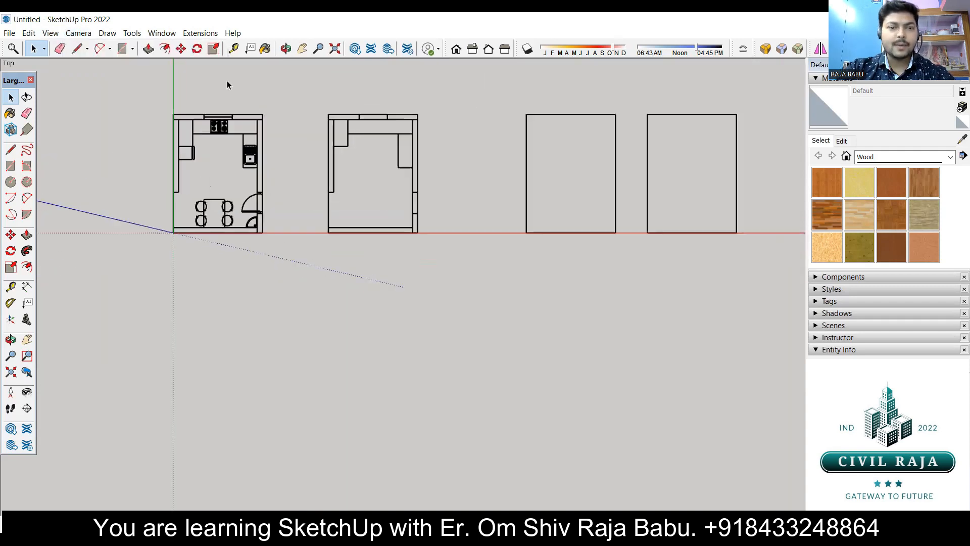
scroll(226, 80, "up", 3)
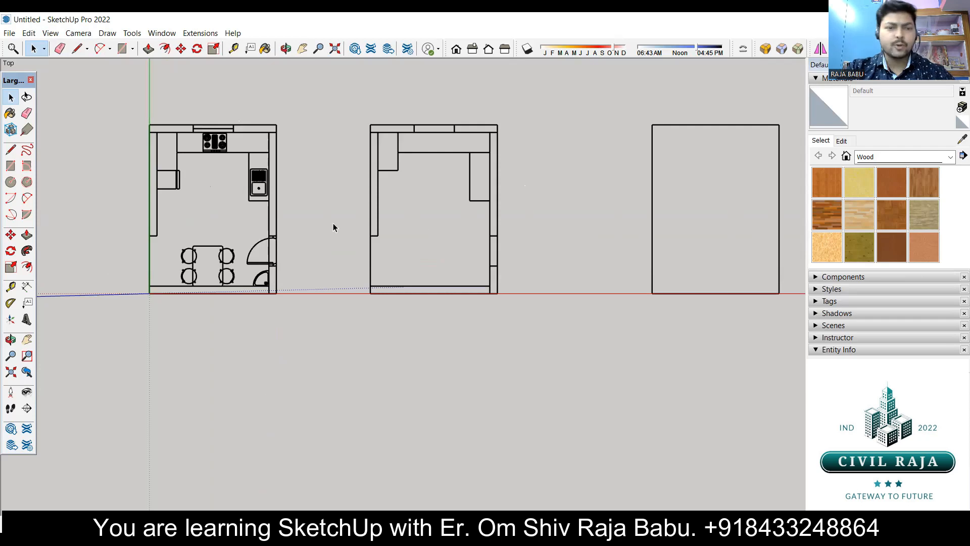
scroll(195, 135, "up", 2)
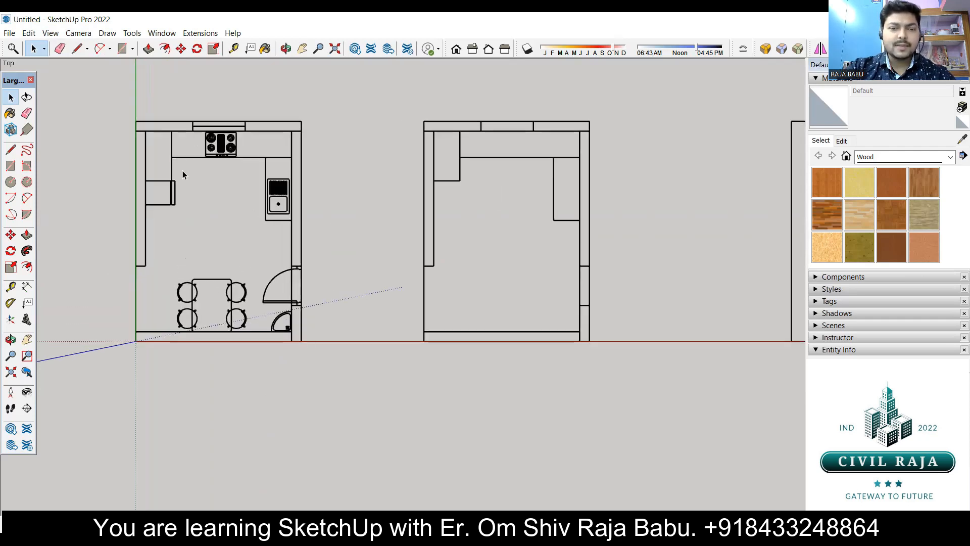
scroll(113, 248, "up", 2)
scroll(114, 248, "down", 1)
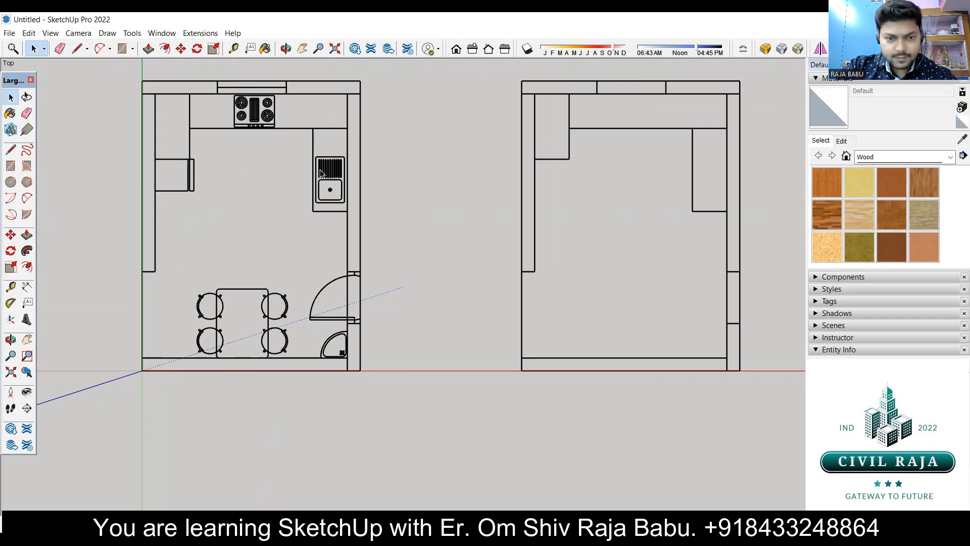
scroll(321, 173, "down", 1)
scroll(208, 88, "up", 1)
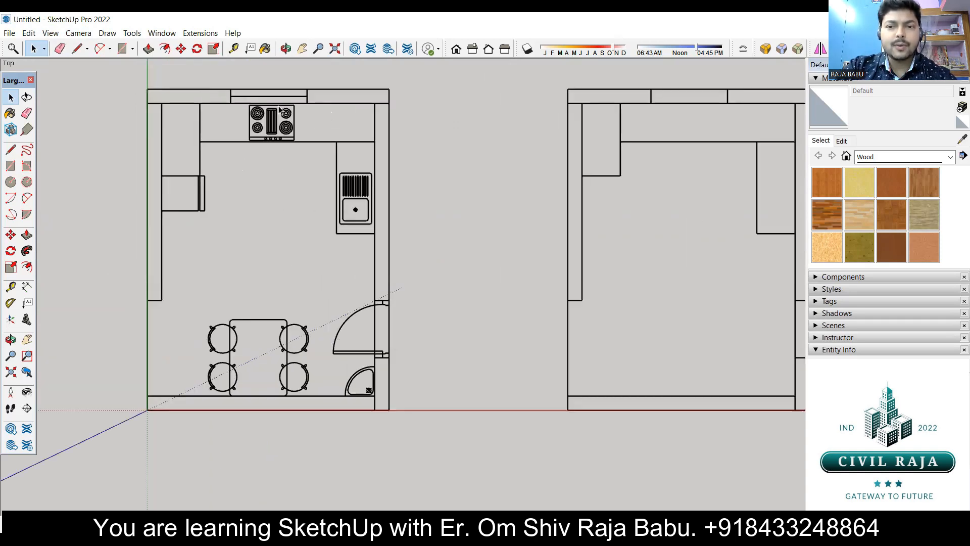
scroll(271, 111, "down", 1)
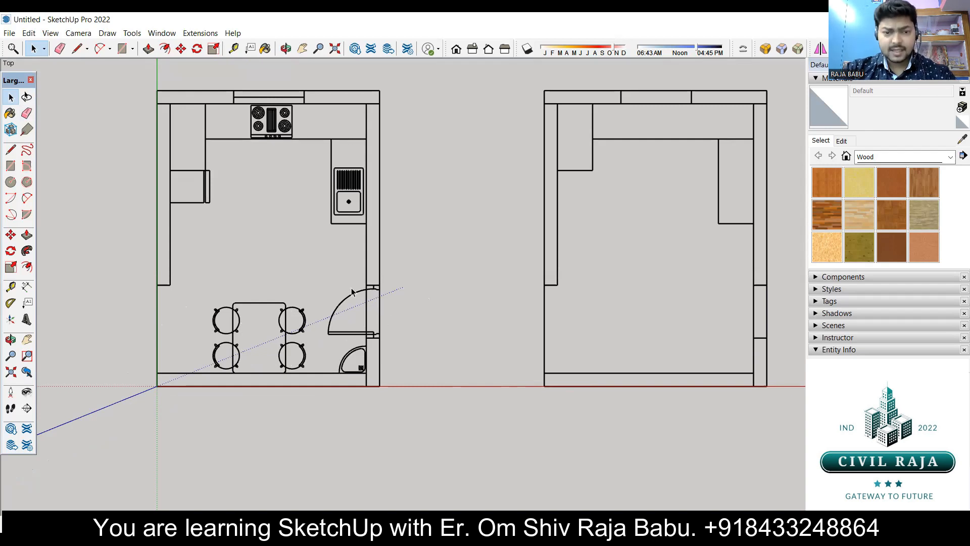
scroll(204, 226, "down", 4)
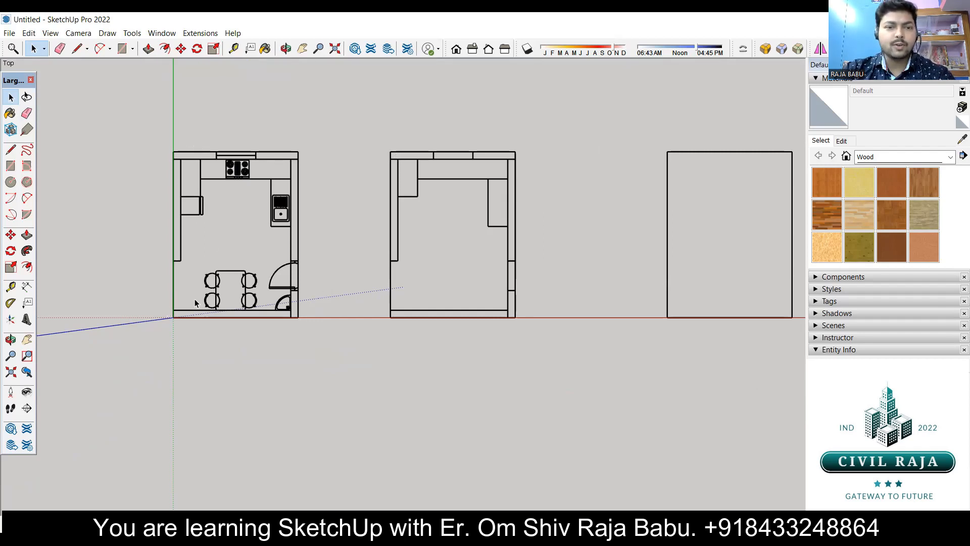
scroll(335, 99, "down", 2)
scroll(407, 125, "up", 1)
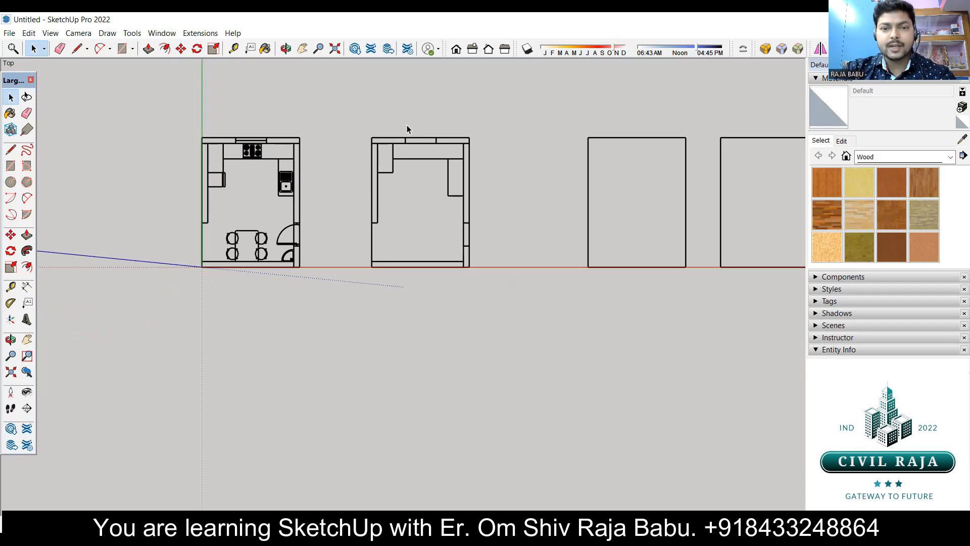
scroll(434, 204, "up", 2)
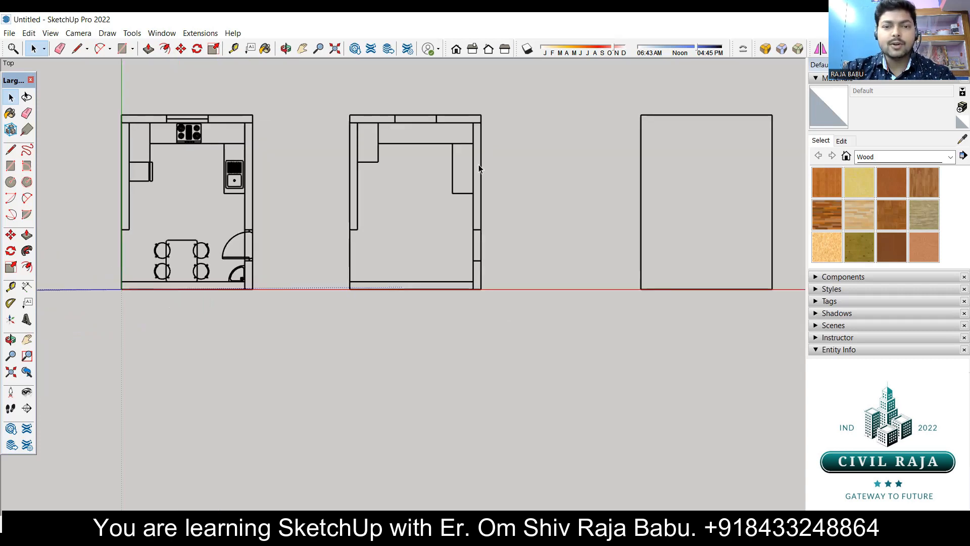
Step: Explode the imported kitchen drawing component into separate, editable entities
left_click(468, 285)
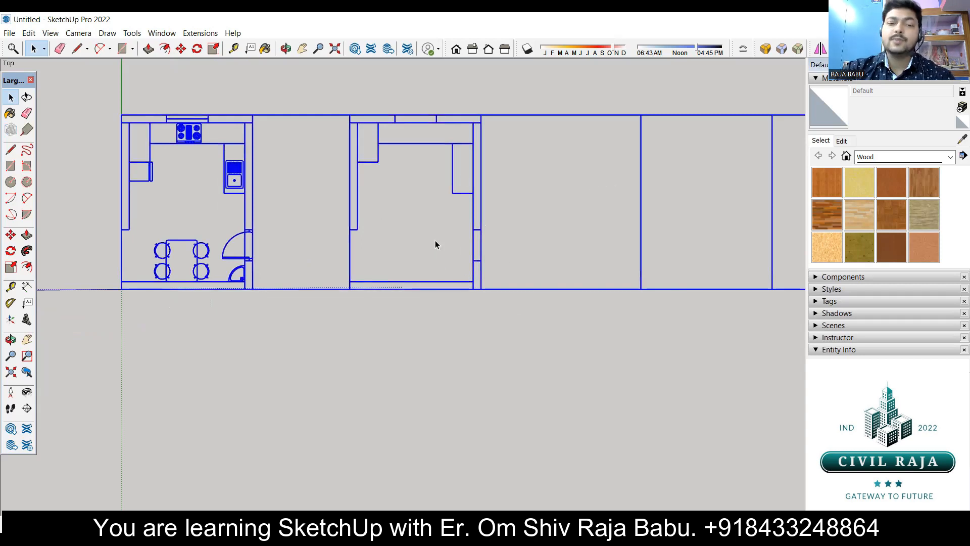
left_click(406, 329)
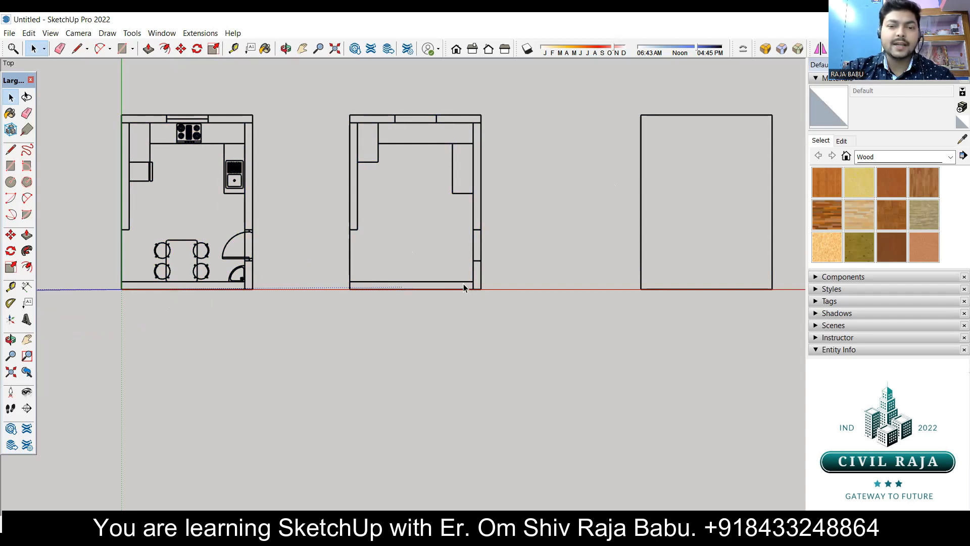
key("ctrl+a")
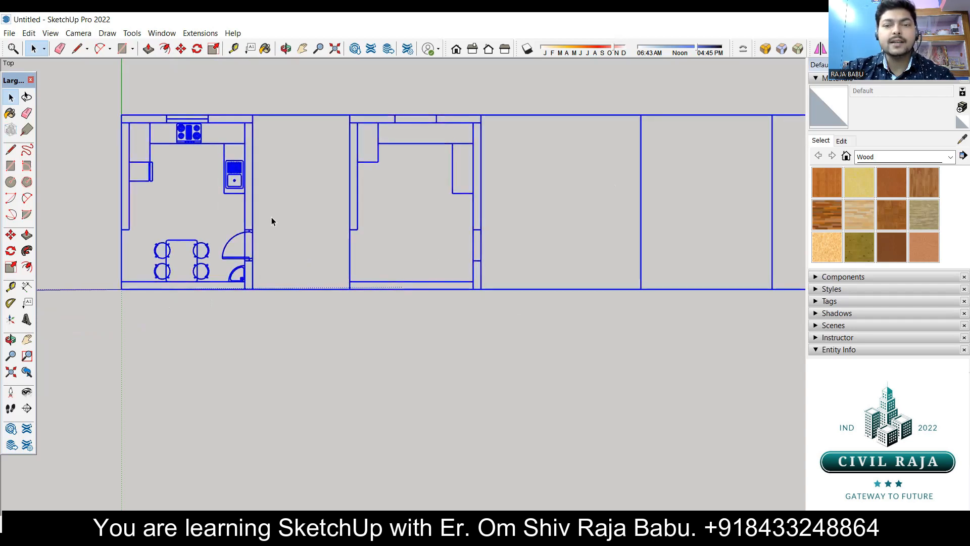
scroll(269, 219, "down", 3)
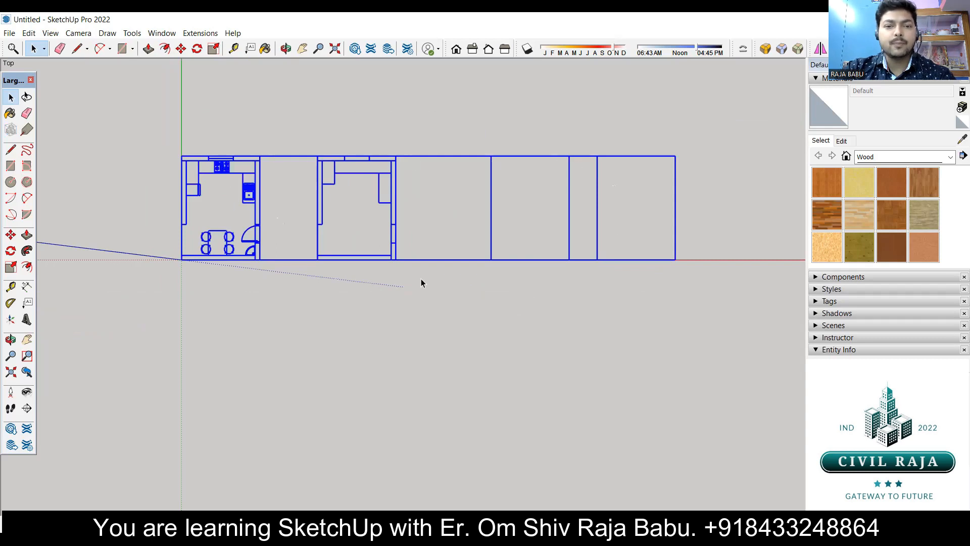
scroll(313, 234, "up", 3)
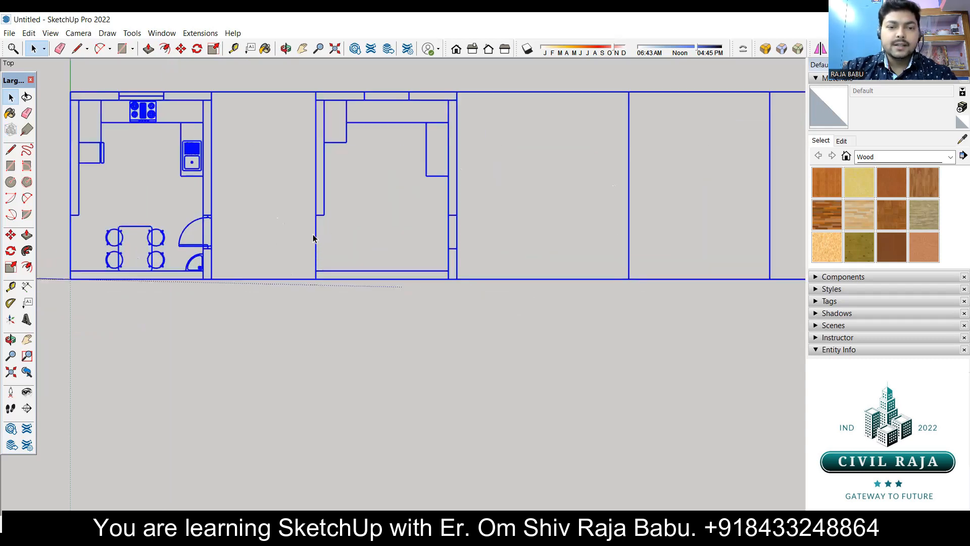
scroll(330, 232, "down", 2)
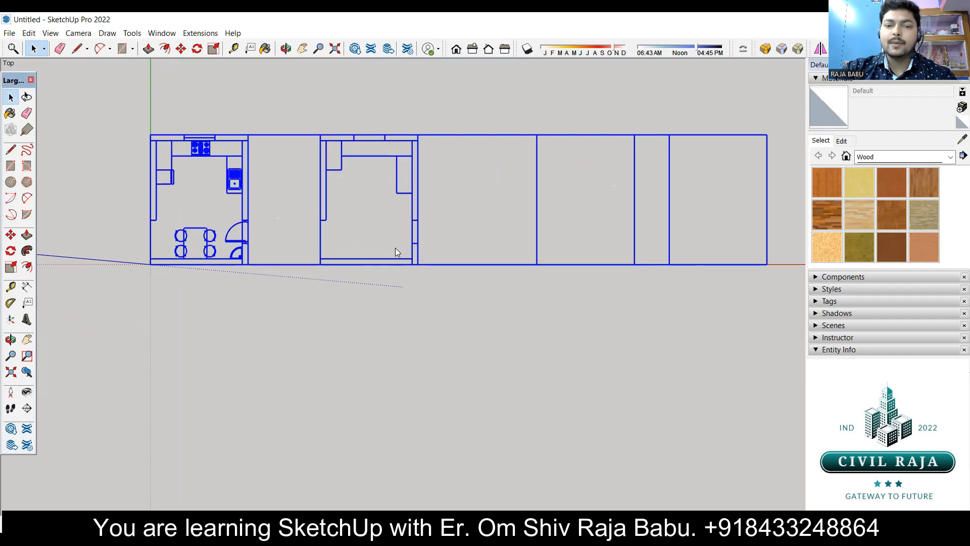
right_click(396, 247)
left_click(369, 257)
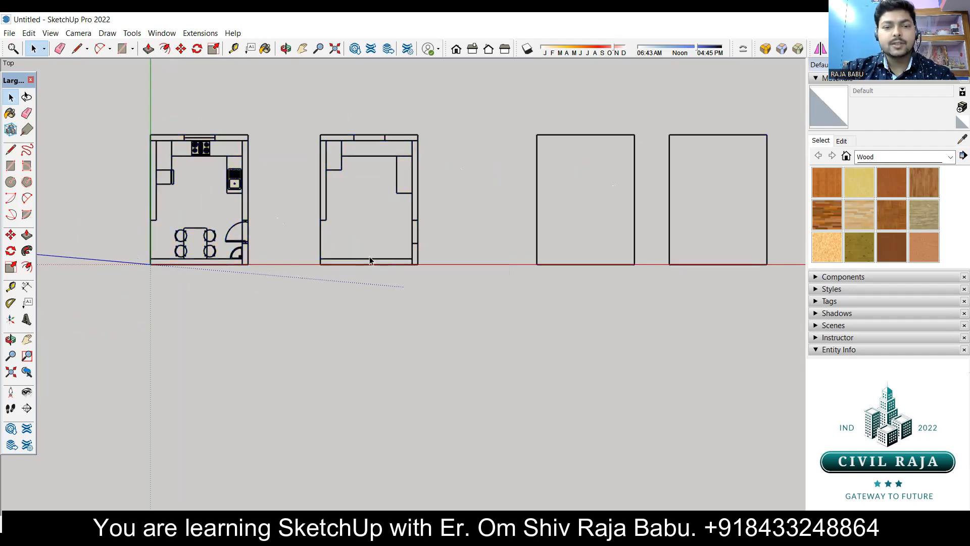
left_click(371, 262)
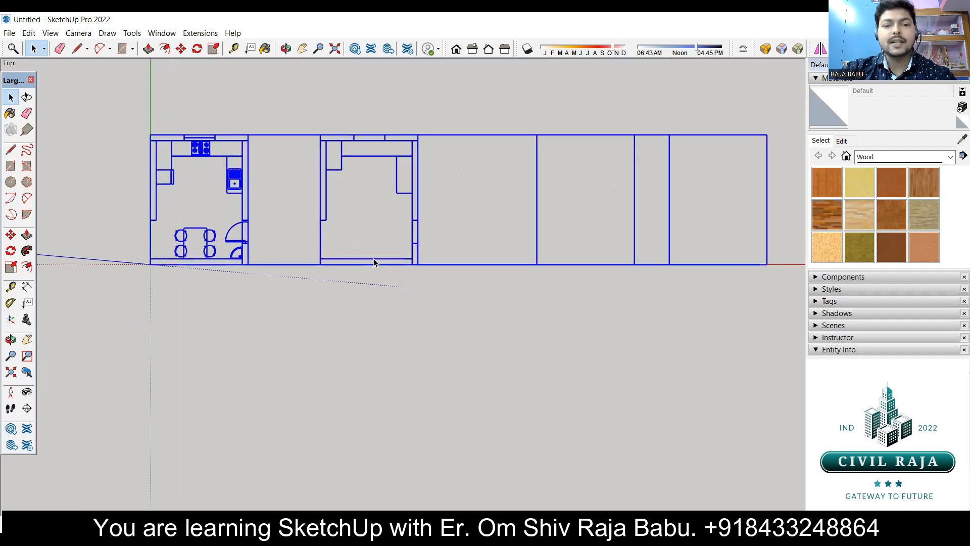
right_click(374, 261)
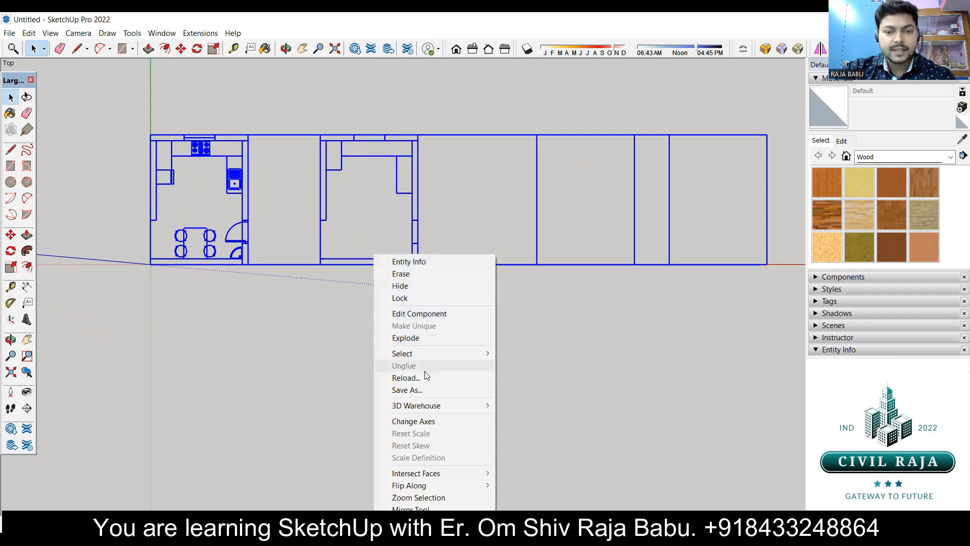
left_click(413, 339)
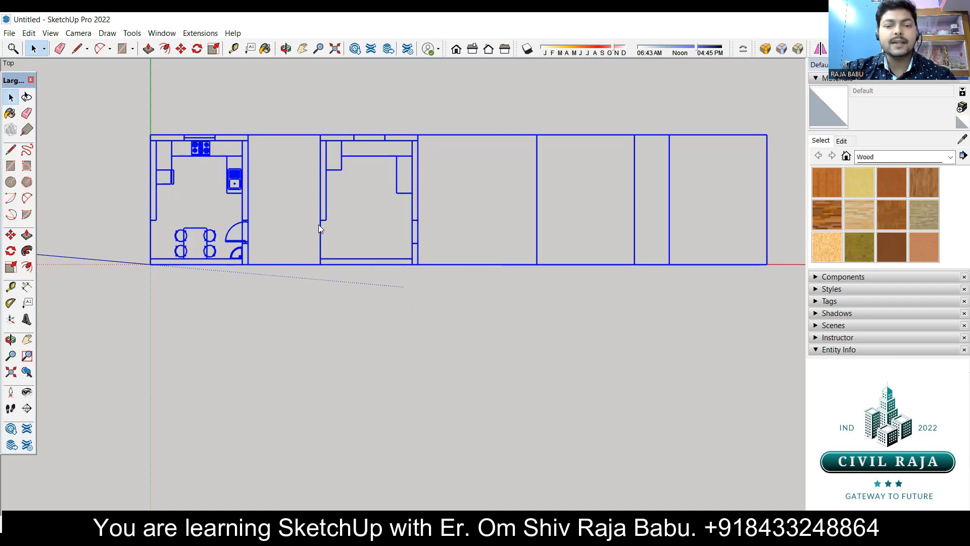
left_click(357, 296)
Step: Erase the window division lines and the stray corner edge crossing the back wall of the unfurnished kitchen plan
middle_click_drag(253, 375, 576, 172)
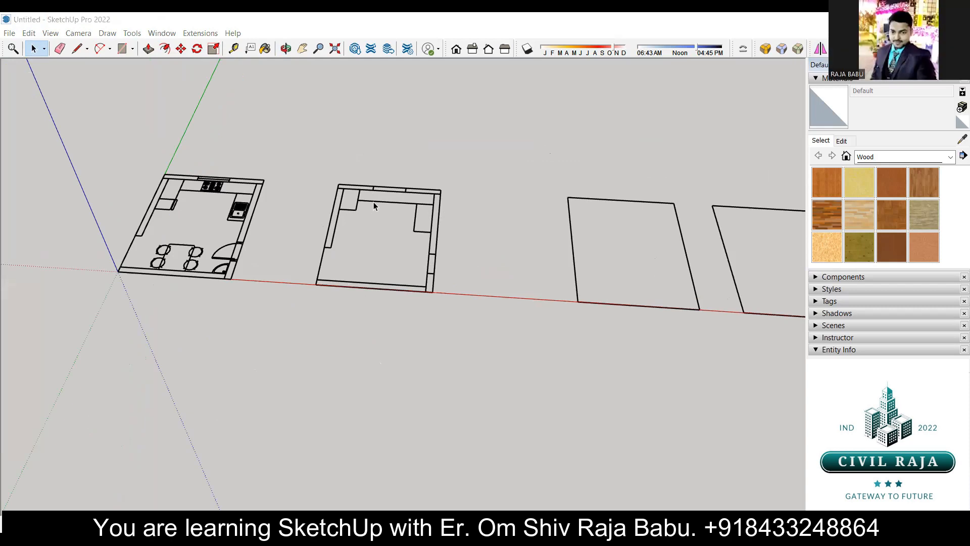
scroll(374, 202, "down", 2)
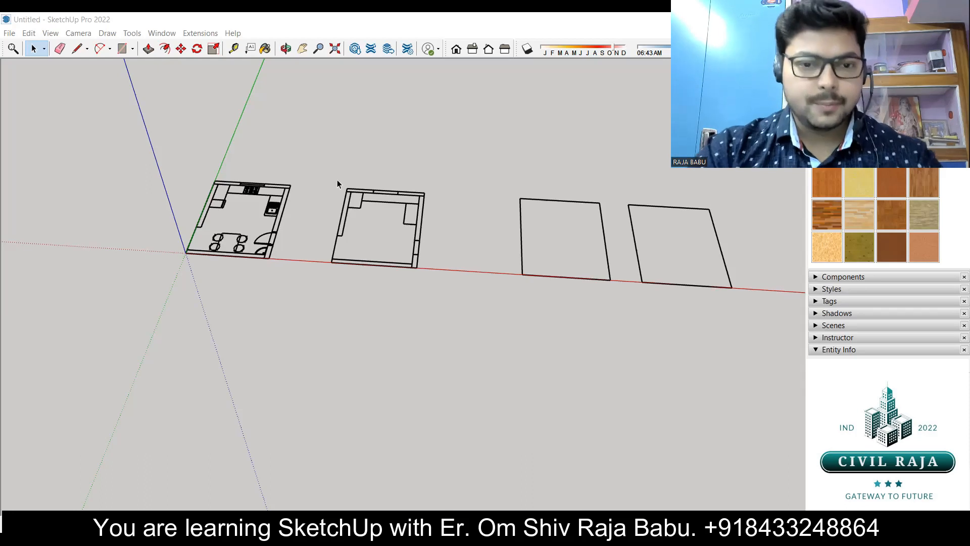
scroll(338, 180, "down", 2)
mouse_move(291, 192)
middle_mouse_down()
mouse_move(240, 323)
mouse_move(190, 329)
mouse_move(182, 308)
middle_mouse_up()
scroll(195, 307, "up", 5)
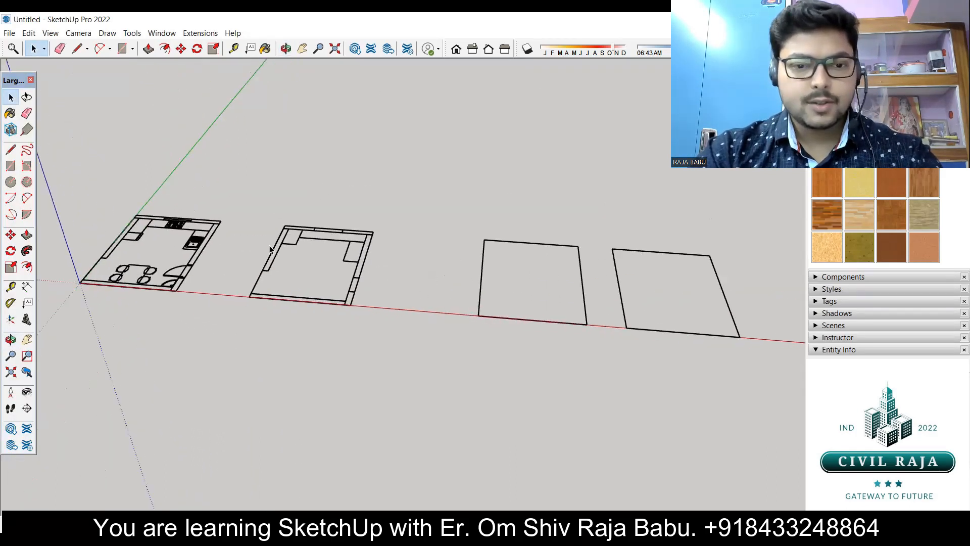
middle_click_drag(281, 293, 290, 339)
scroll(323, 253, "up", 3)
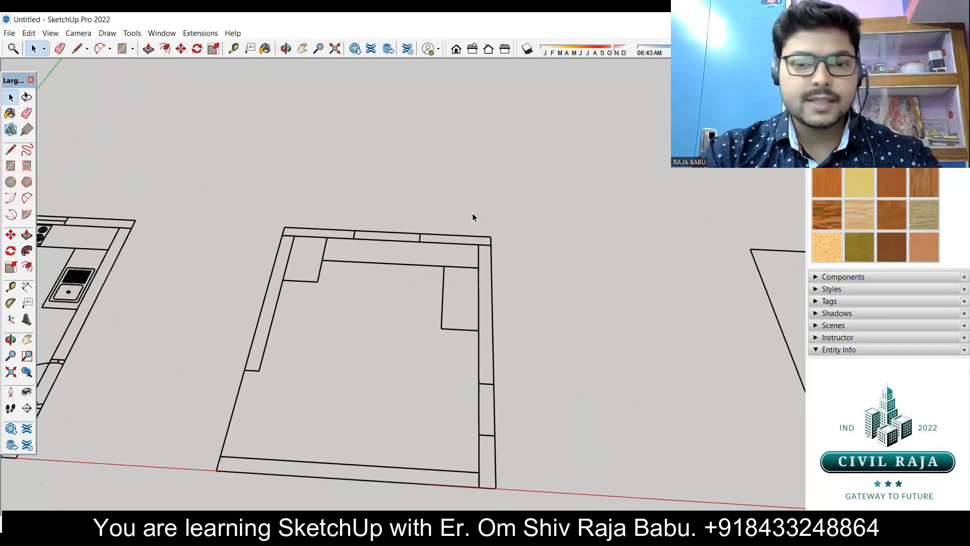
scroll(467, 220, "down", 1)
key("e")
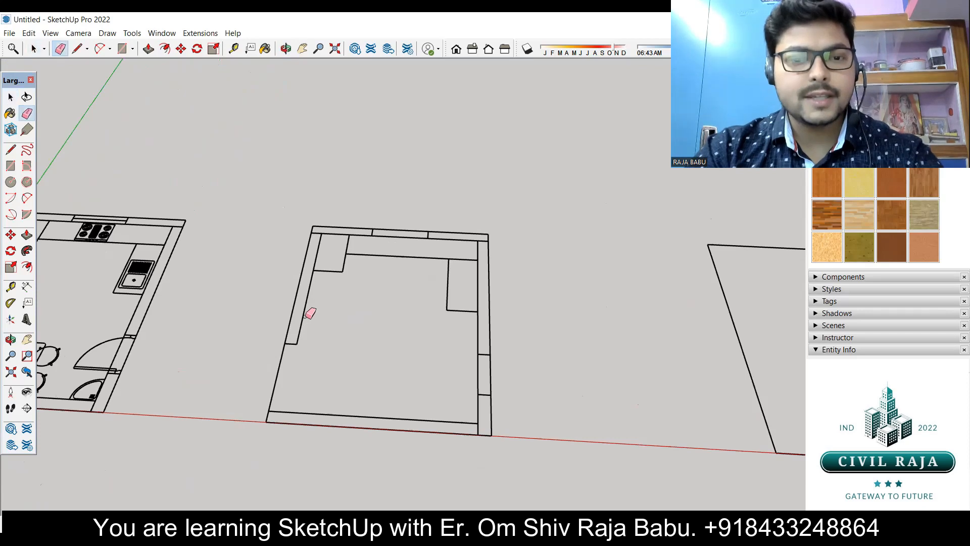
scroll(318, 222, "up", 3)
mouse_move(321, 234)
left_mouse_down()
mouse_move(436, 225)
mouse_move(621, 238)
mouse_move(576, 238)
left_mouse_up()
scroll(257, 231, "down", 2)
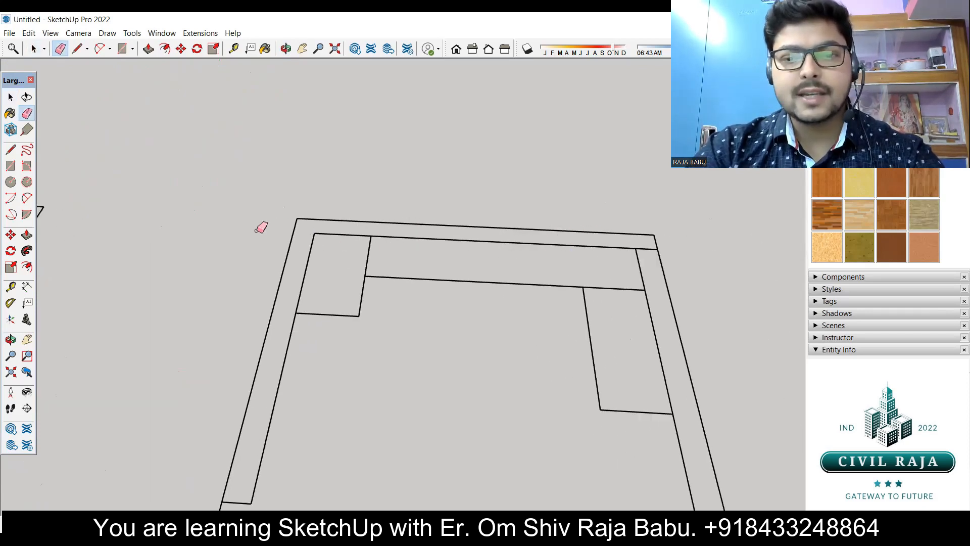
Step: Erase the leftover edges crossing the back-right and front-right wall corners of the unfurnished plan
middle_click_drag(414, 278, 440, 288)
scroll(555, 223, "up", 3)
scroll(560, 218, "up", 1)
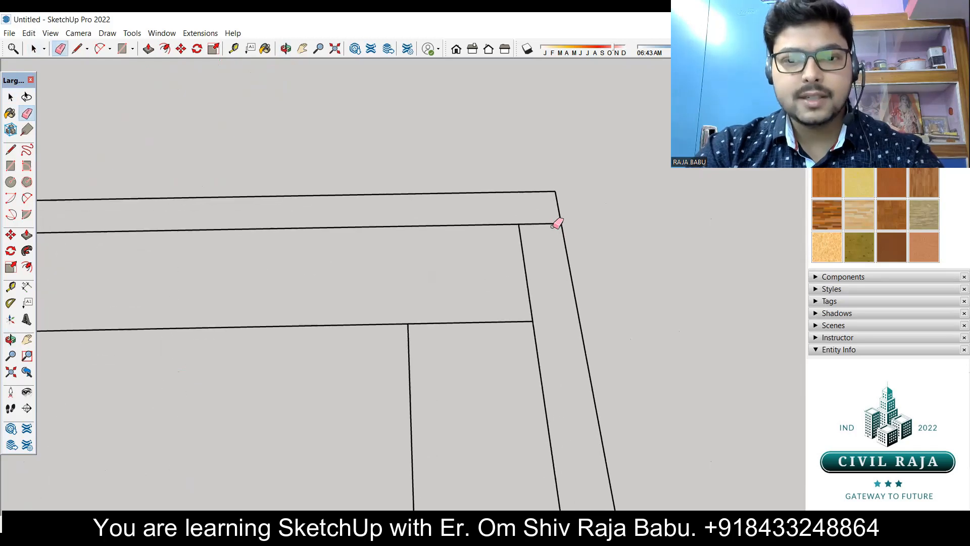
scroll(529, 215, "down", 3)
scroll(398, 234, "down", 5)
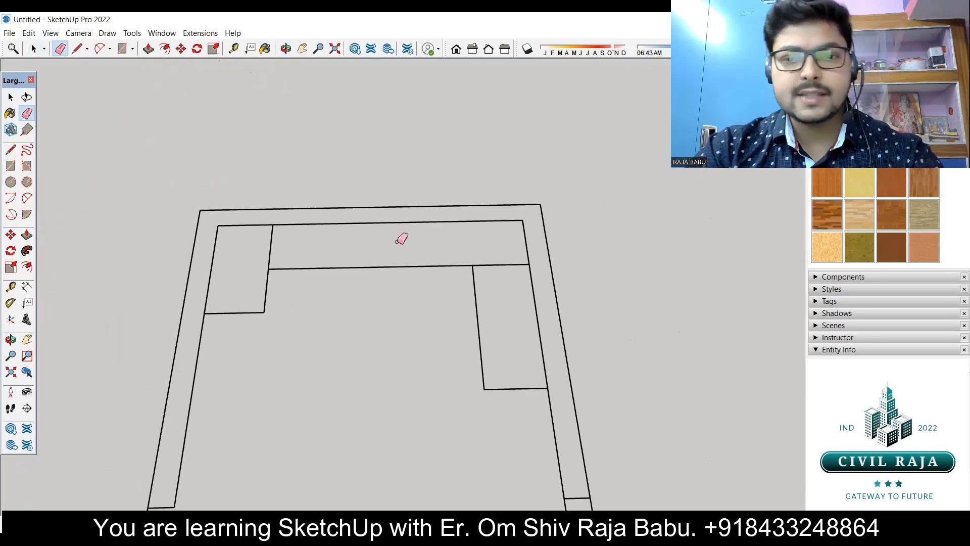
scroll(498, 368, "up", 3)
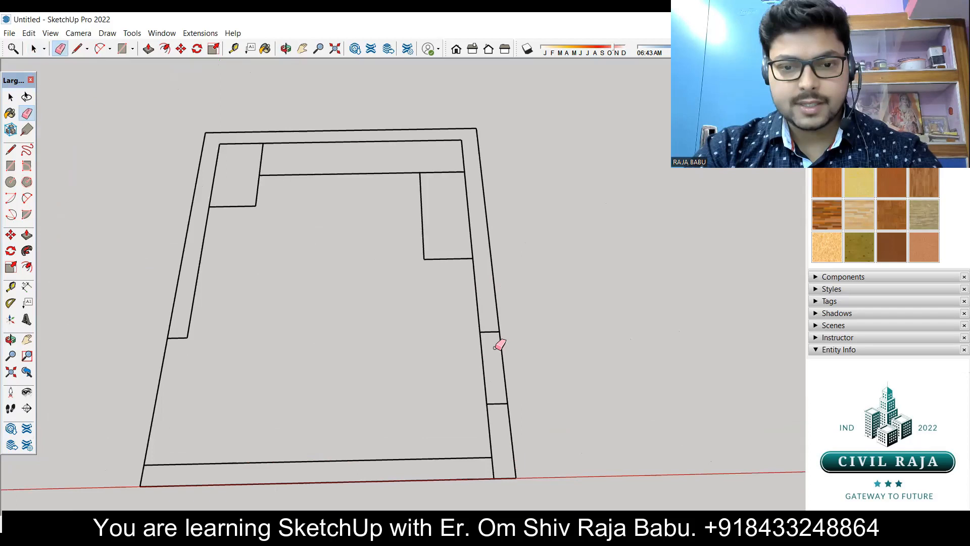
scroll(497, 326, "down", 2)
scroll(499, 402, "up", 3)
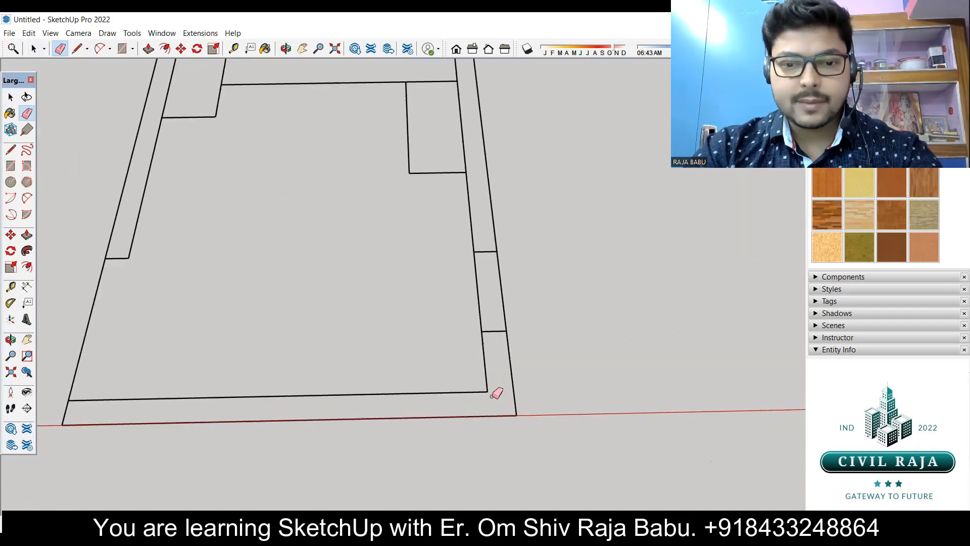
scroll(513, 282, "down", 2)
Step: Retrace the end edge of the left wall and the door-opening edge in the right wall with the Line tool to form faces
key("l")
scroll(298, 281, "up", 4)
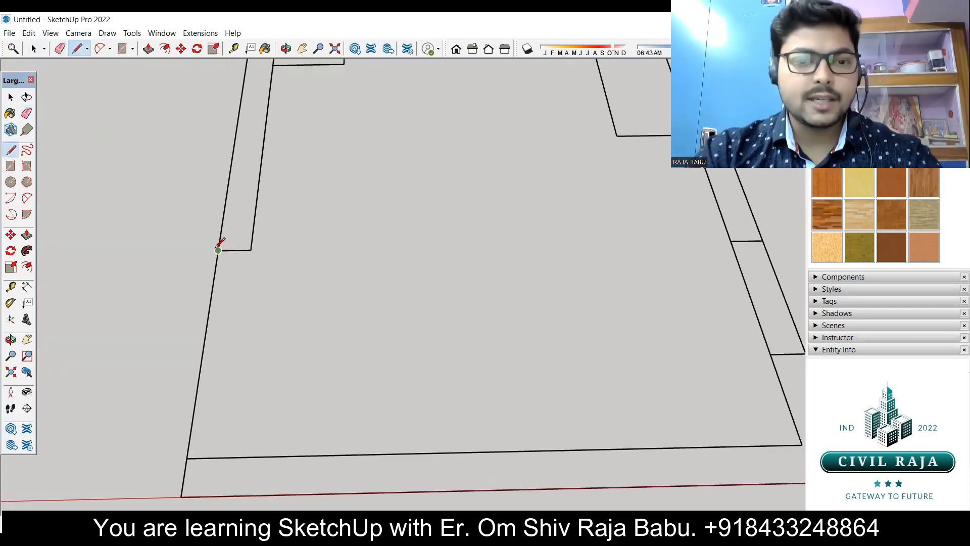
left_click(251, 249)
scroll(251, 247, "down", 3)
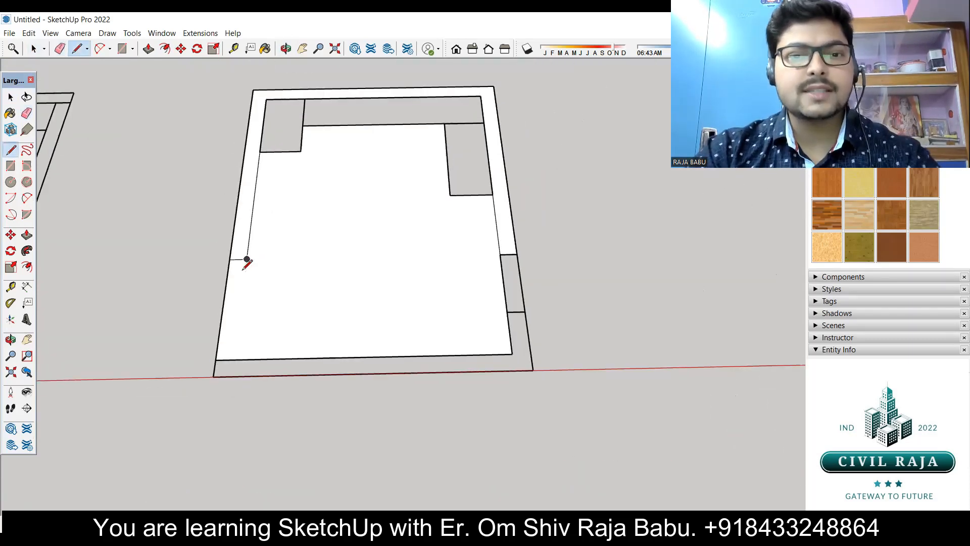
left_click(525, 311)
Step: Delete the floor face and the door-opening face, keeping only the wall faces filled
key("space")
left_click(390, 294)
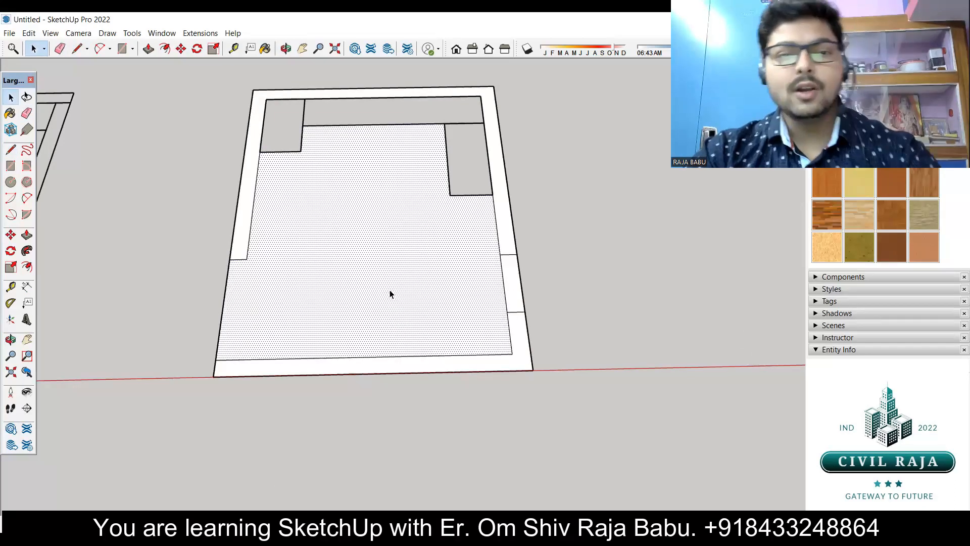
key("Delete")
left_click(512, 300)
key("Delete")
scroll(455, 310, "down", 3)
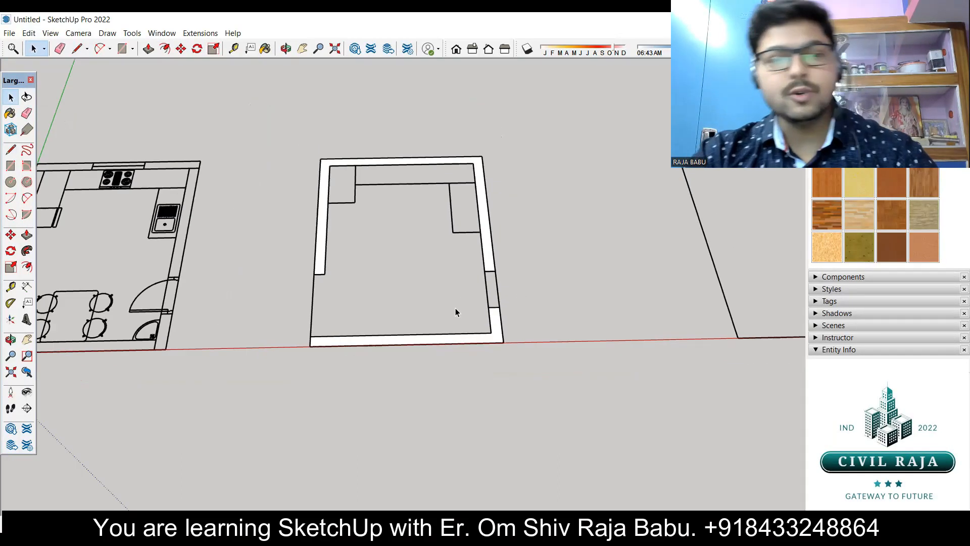
Step: Make a group from the U-shaped wall face along the left, back and right sides, including its edges
scroll(325, 253, "up", 4)
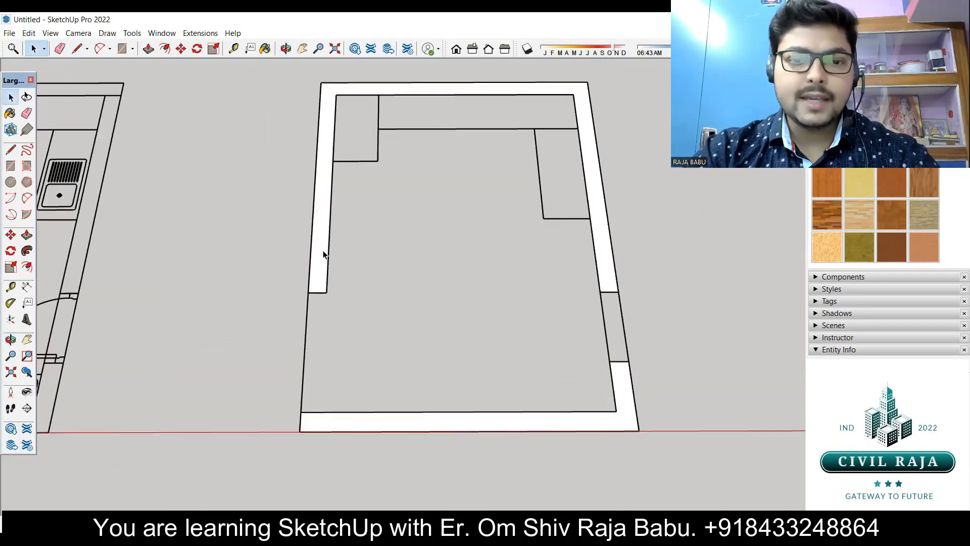
double_click(323, 255)
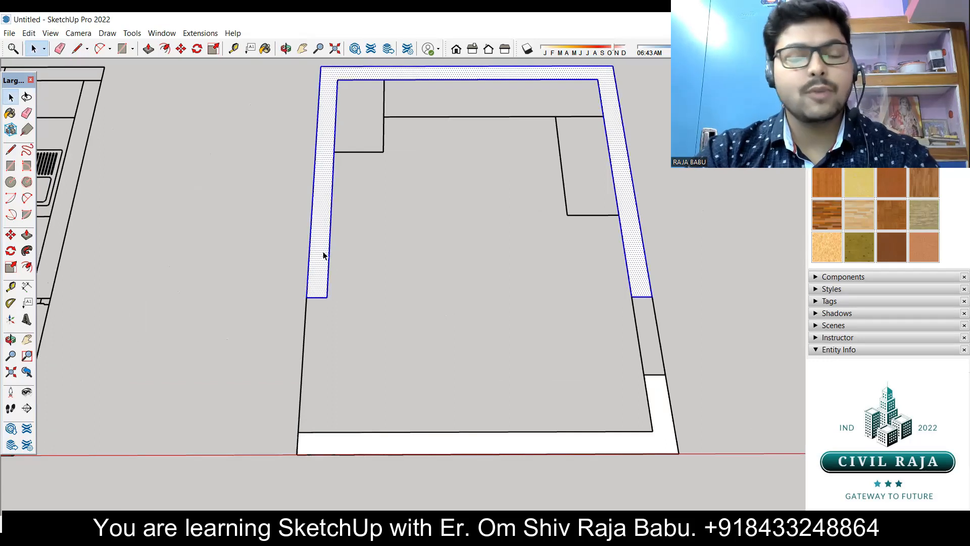
right_click(323, 253)
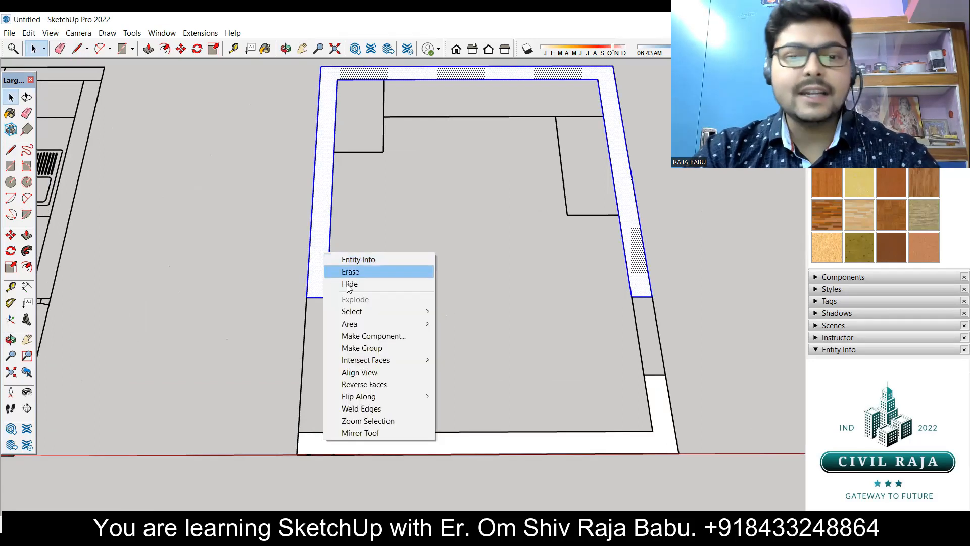
left_click(373, 349)
scroll(414, 311, "down", 3)
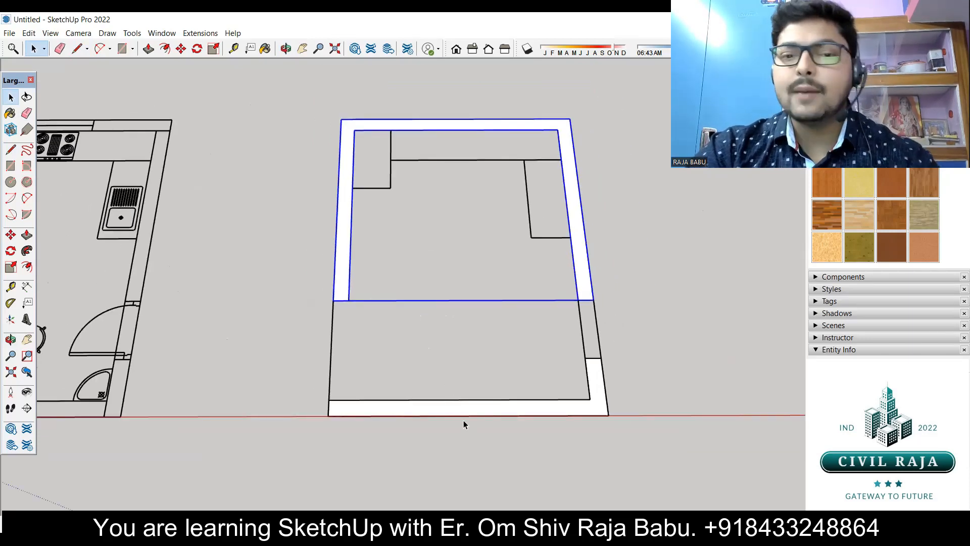
Step: Make a separate group from the L-shaped front wall face and its edges
scroll(461, 421, "up", 2)
left_click(469, 407)
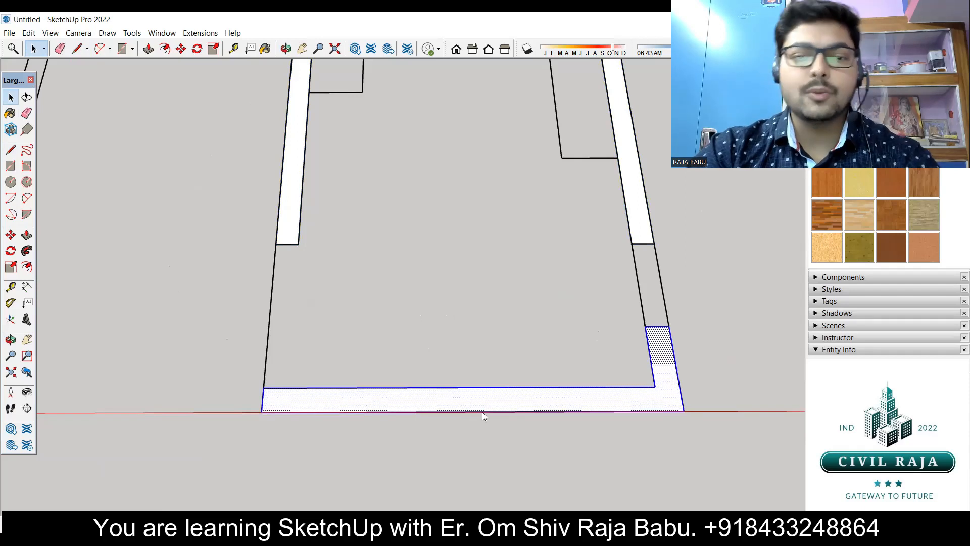
right_click(473, 402)
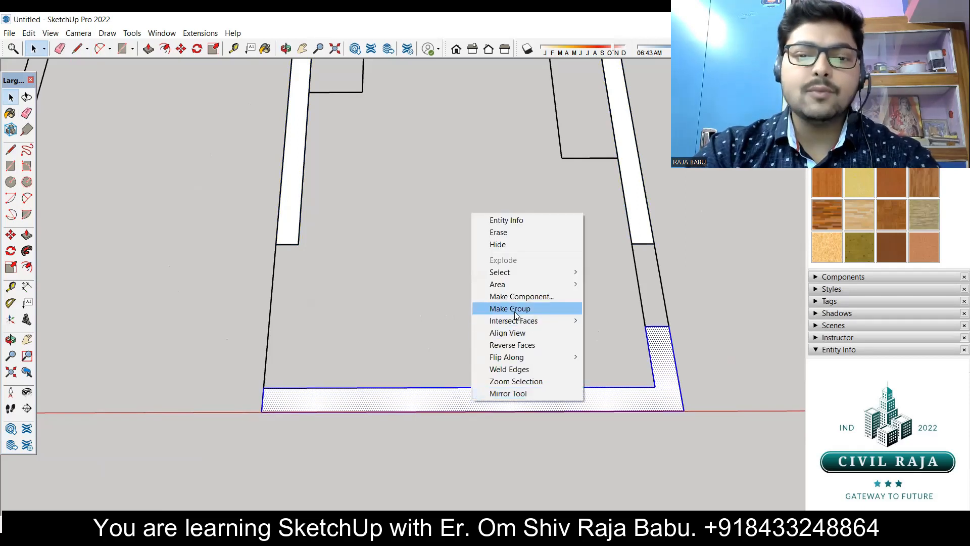
left_click(515, 314)
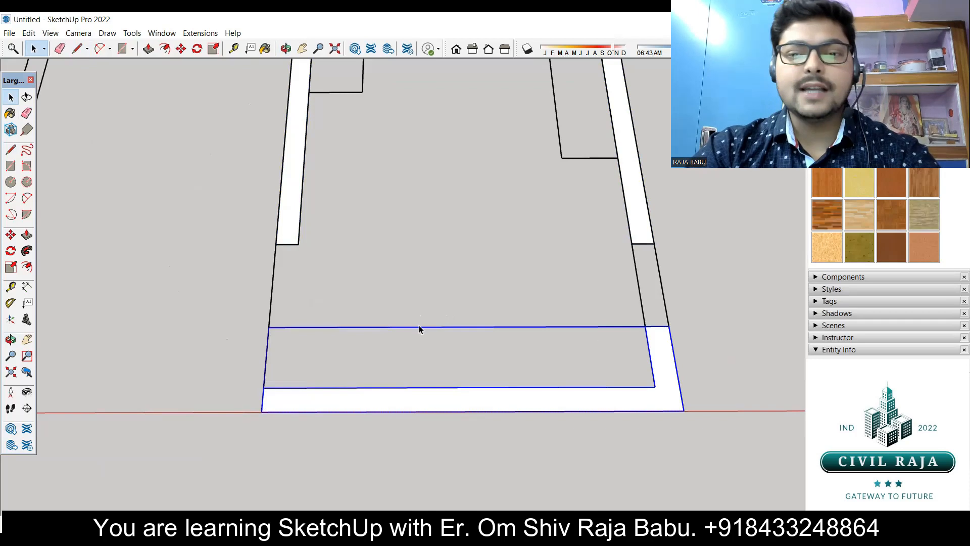
left_click(259, 237)
Step: Open the U-shaped wall group to inspect its contents, and close it again
scroll(317, 222, "down", 8)
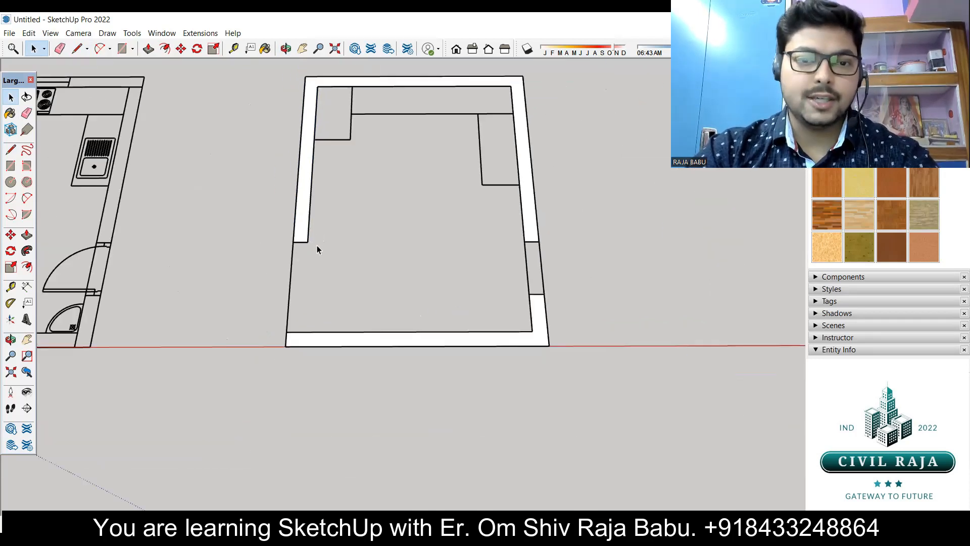
scroll(293, 291, "up", 3)
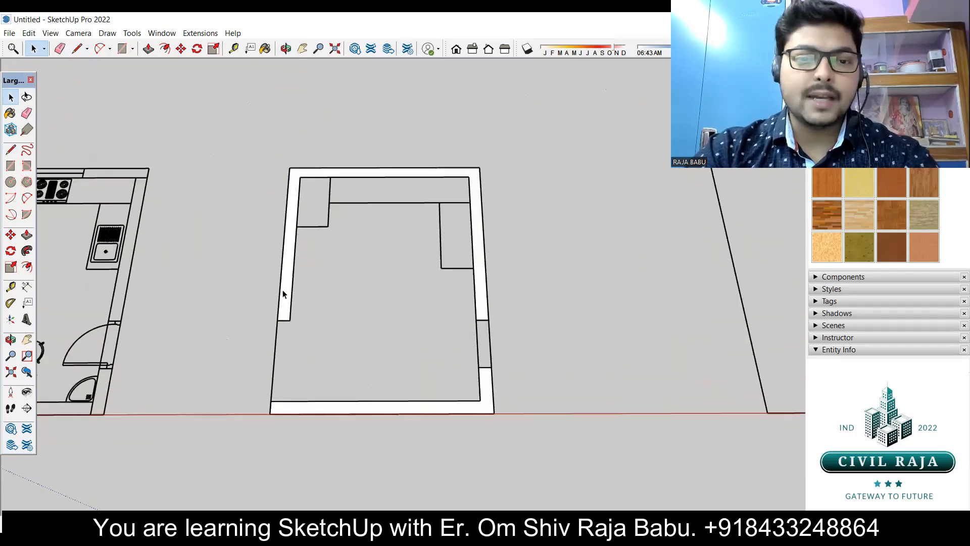
double_click(284, 294)
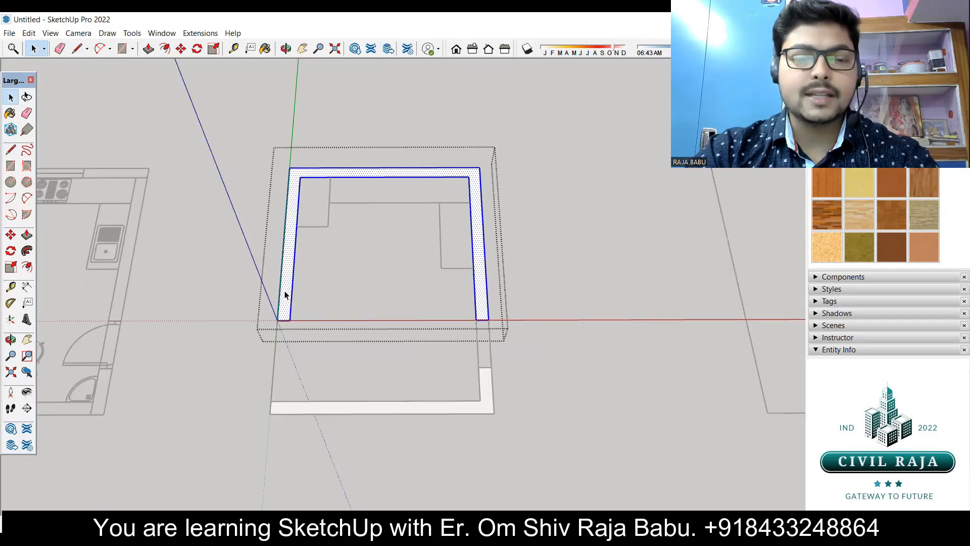
left_click(550, 259)
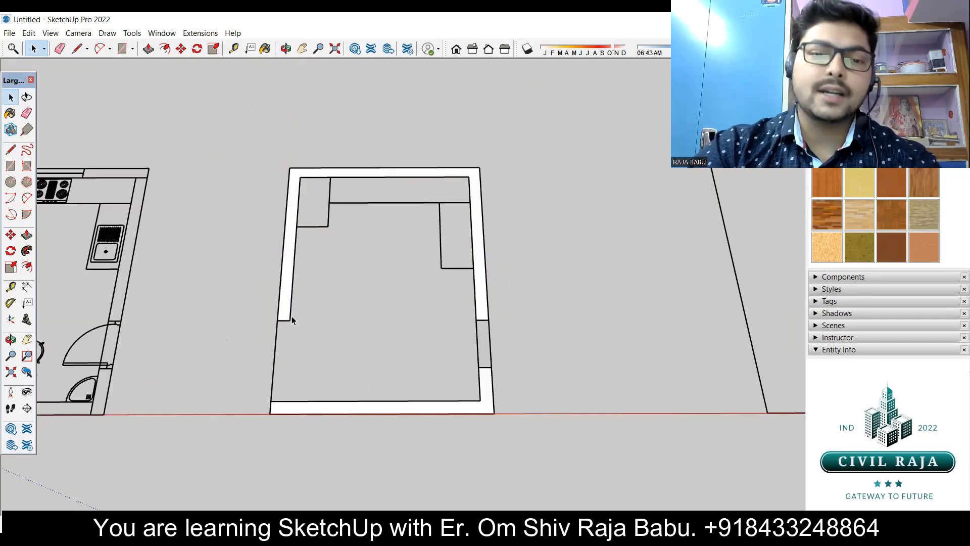
Step: Open the U-shaped wall group and extrude its face upward with Push/Pull to form the left, back and right walls
scroll(292, 319, "up", 2)
double_click(281, 304)
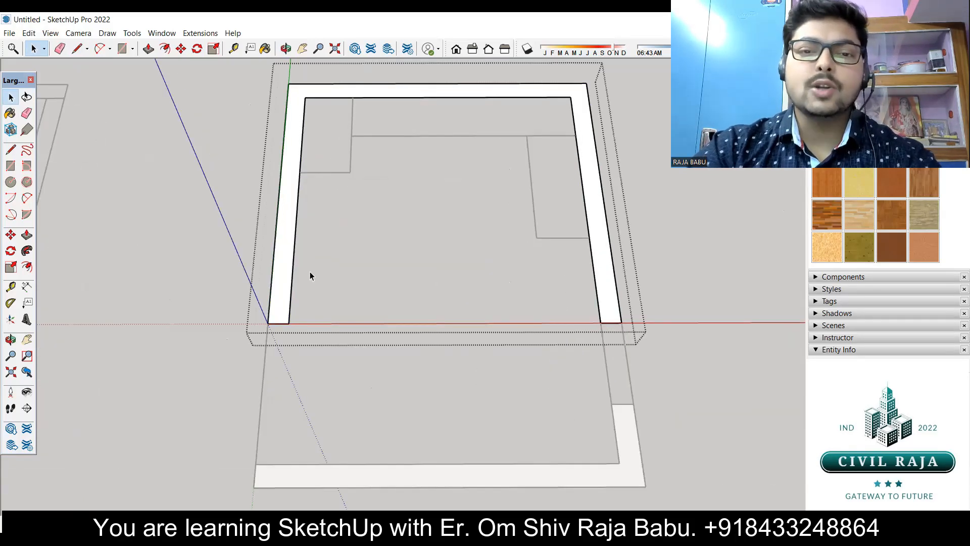
scroll(219, 295, "down", 1)
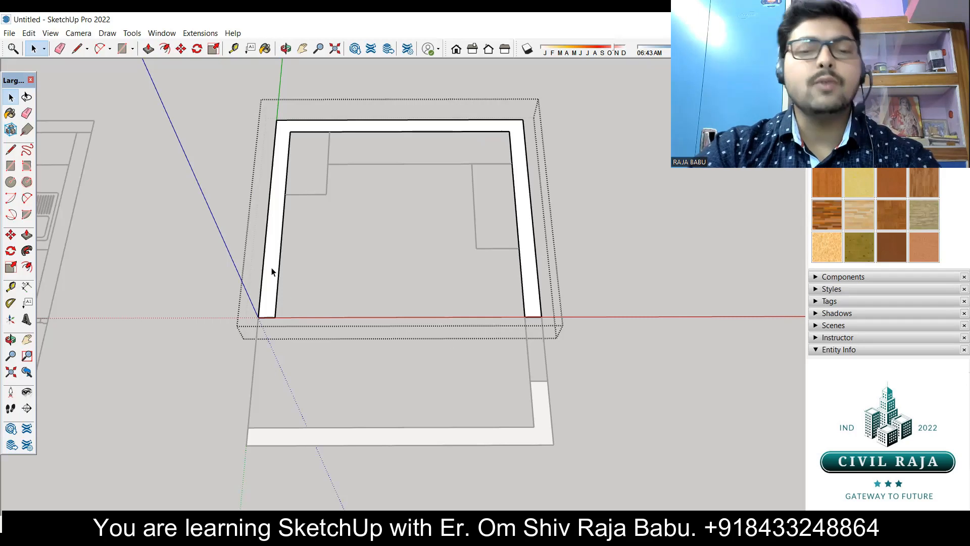
left_click(271, 294)
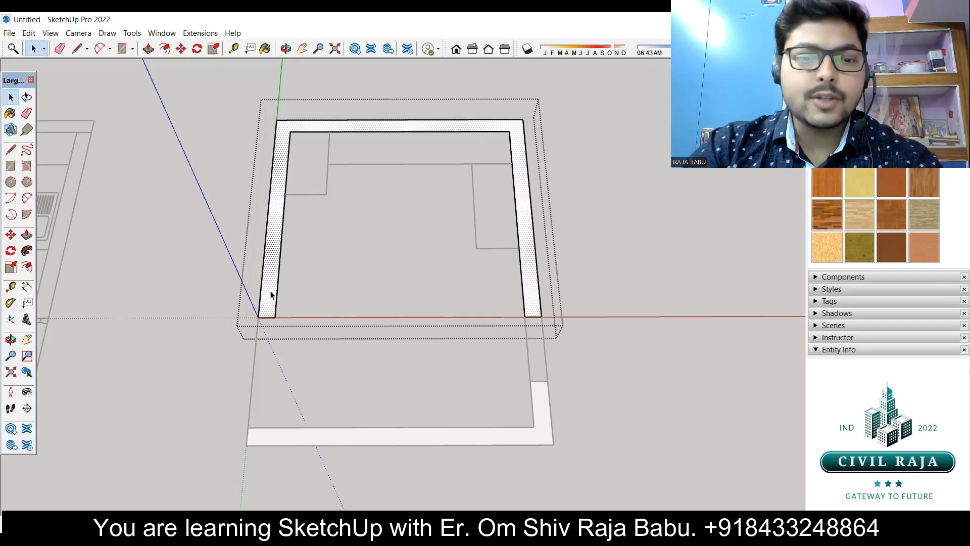
key("p")
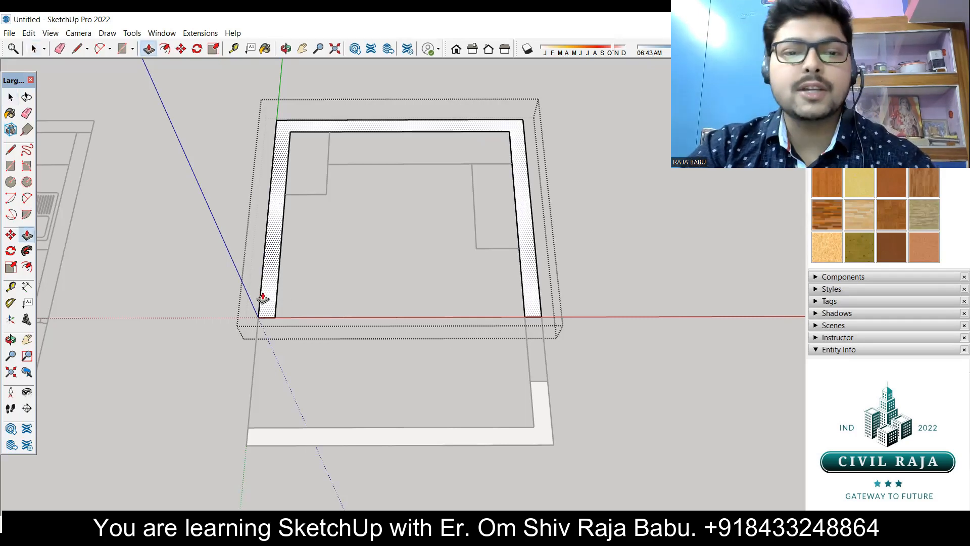
left_click(263, 298)
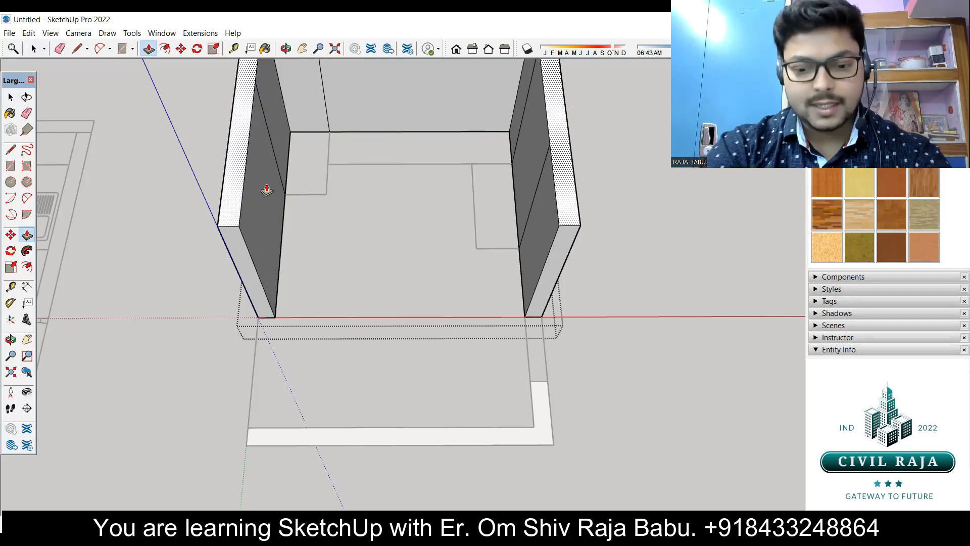
key("Return")
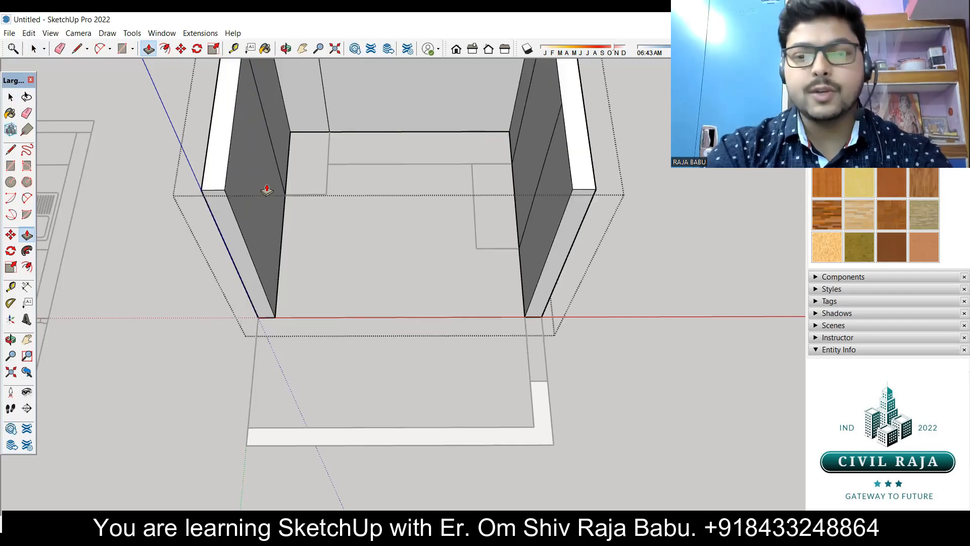
Step: Erase the stray vertical lines on the inner faces of the left, back and right walls
middle_click_drag(316, 347, 319, 214)
scroll(351, 150, "up", 4)
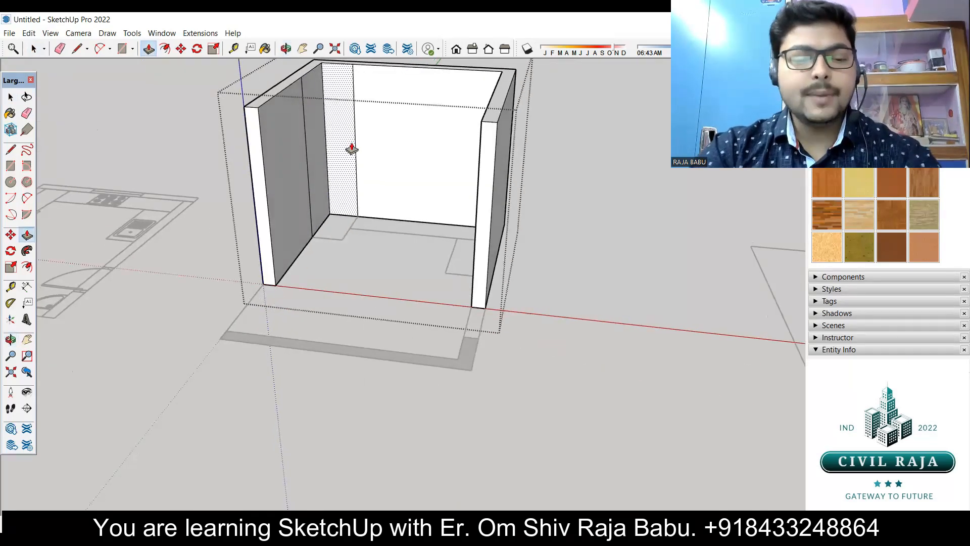
key("e")
left_click(358, 133)
left_click_drag(293, 183, 276, 233)
middle_click_drag(277, 274, 511, 256)
middle_click_drag(598, 190, 612, 181)
scroll(611, 181, "up", 4)
left_click(601, 184)
left_click_drag(505, 186, 472, 199)
scroll(480, 236, "down", 4)
mouse_move(515, 247)
middle_mouse_down()
mouse_move(334, 271)
mouse_move(309, 264)
middle_mouse_up()
middle_click_drag(563, 242, 488, 221)
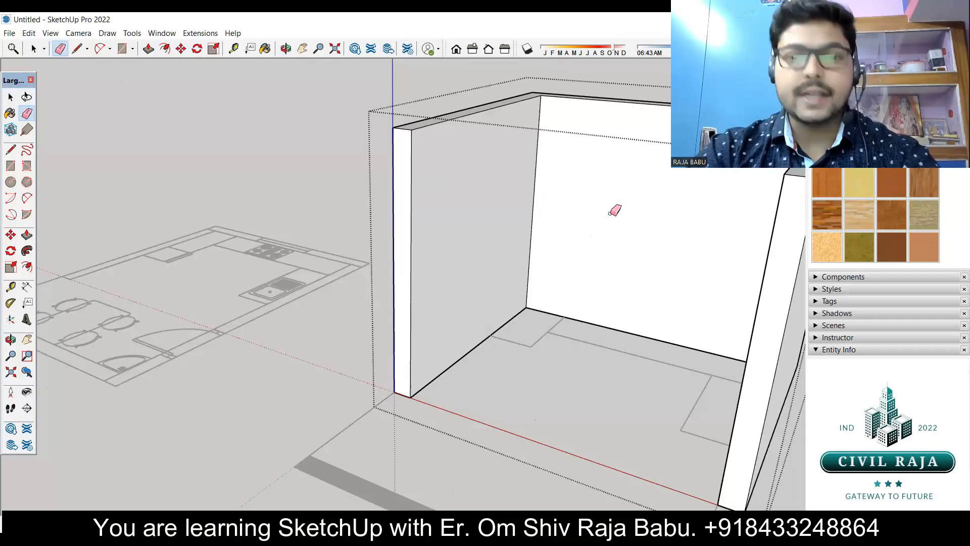
scroll(539, 210, "down", 3)
middle_click_drag(526, 216, 580, 195)
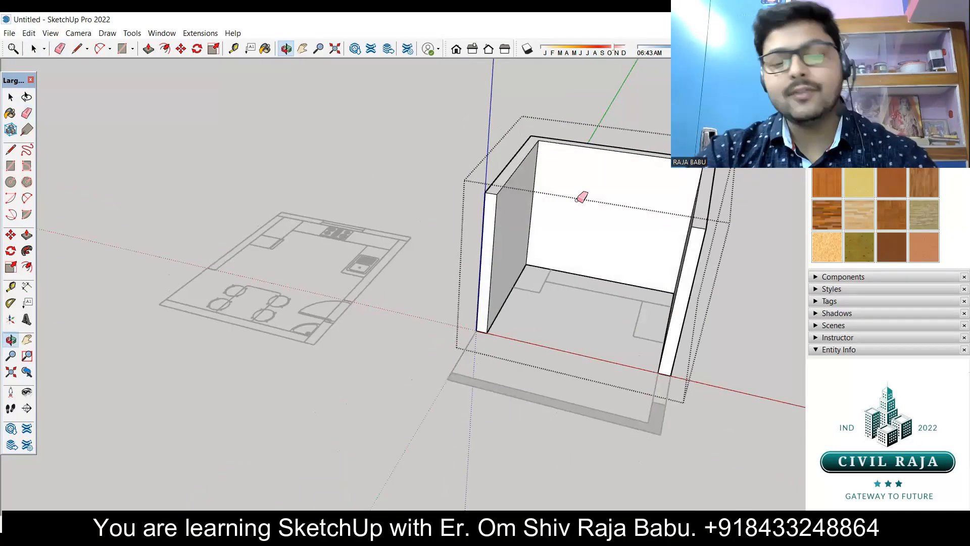
key("space")
Step: Examine the raised U-shaped walls and the flat L-shaped front wall from several angles
scroll(638, 281, "up", 3)
scroll(474, 198, "down", 3)
middle_click_drag(475, 199, 487, 413)
scroll(487, 417, "up", 4)
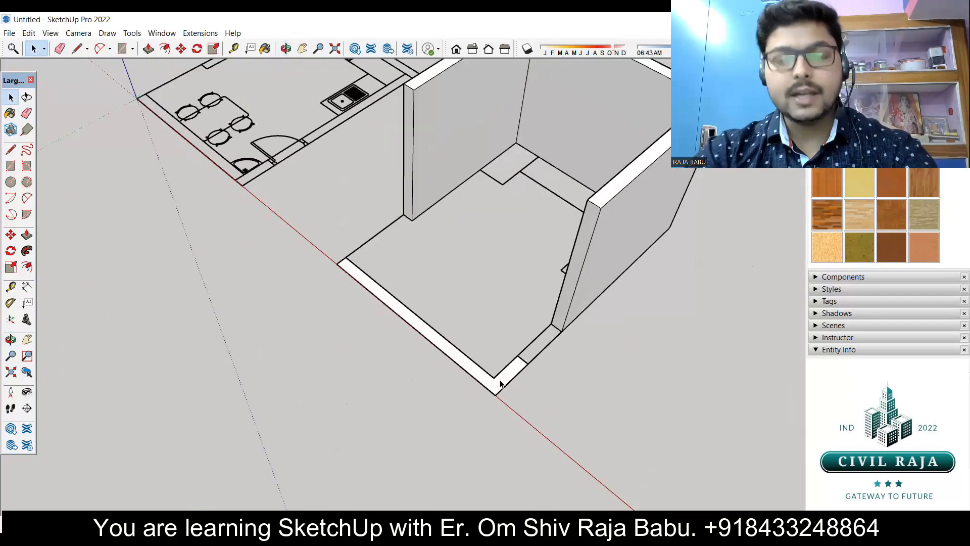
middle_click_drag(299, 327, 495, 303)
scroll(505, 288, "up", 2)
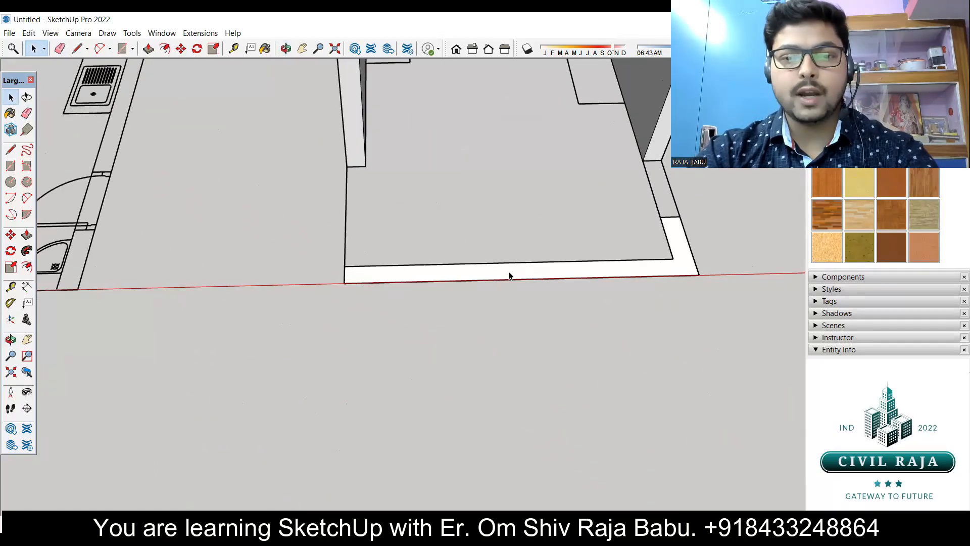
scroll(456, 286, "down", 2)
middle_click_drag(441, 276, 421, 232)
middle_click_drag(485, 255, 522, 230)
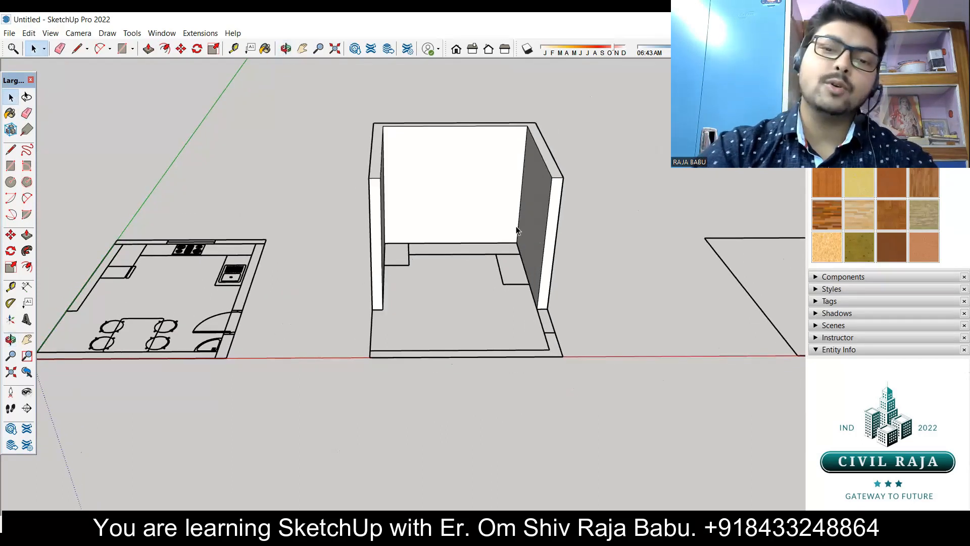
middle_click_drag(422, 249, 356, 216)
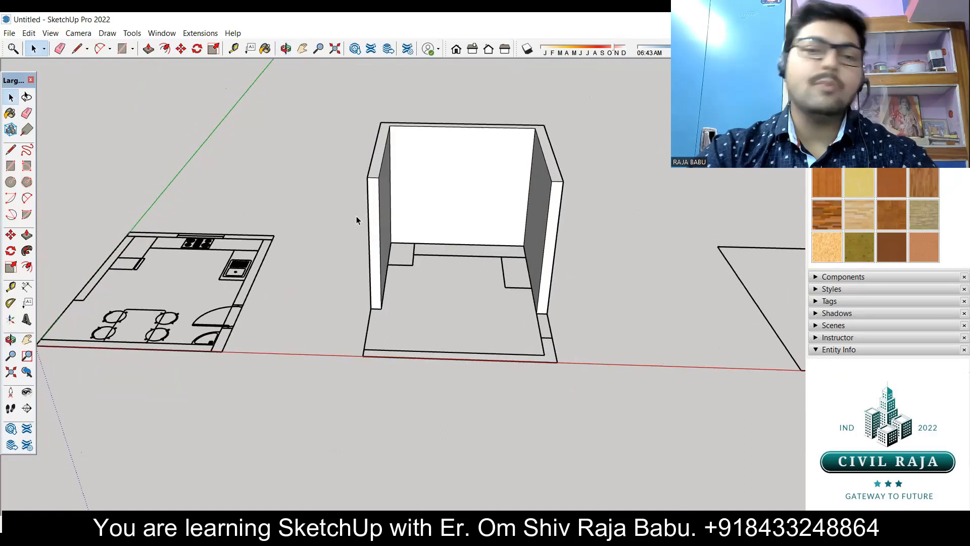
Step: Open 3D Warehouse, look at the account options, and search for "kitchen cabinet"
left_click(356, 54)
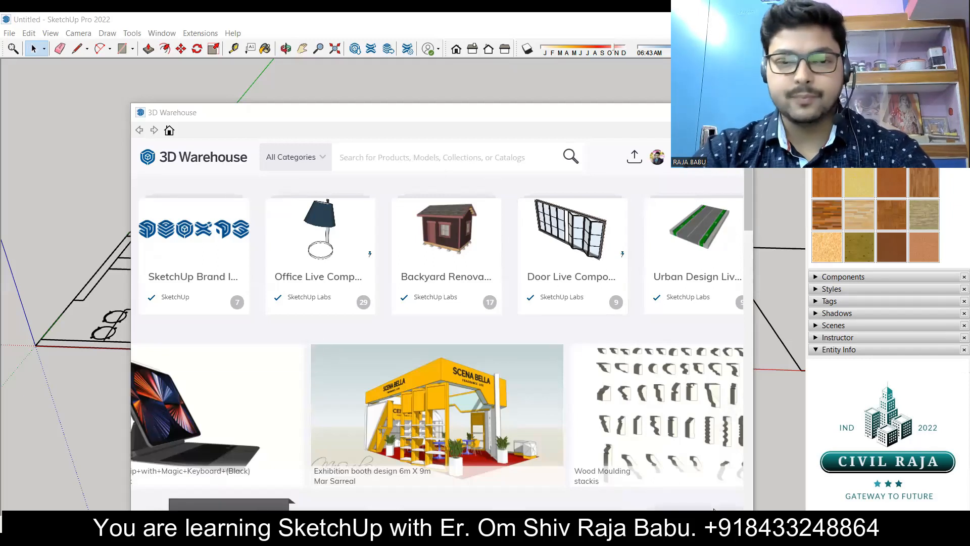
left_click(658, 156)
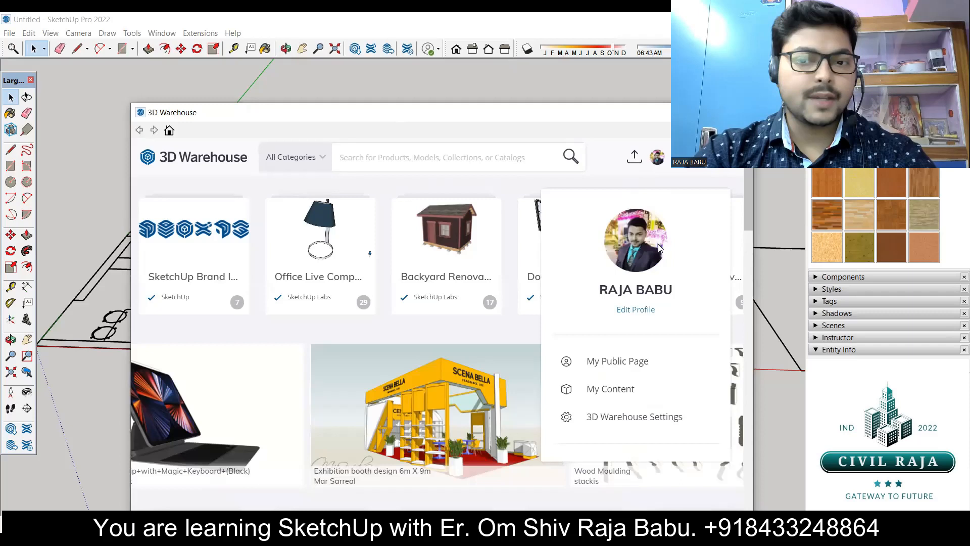
left_click(414, 127)
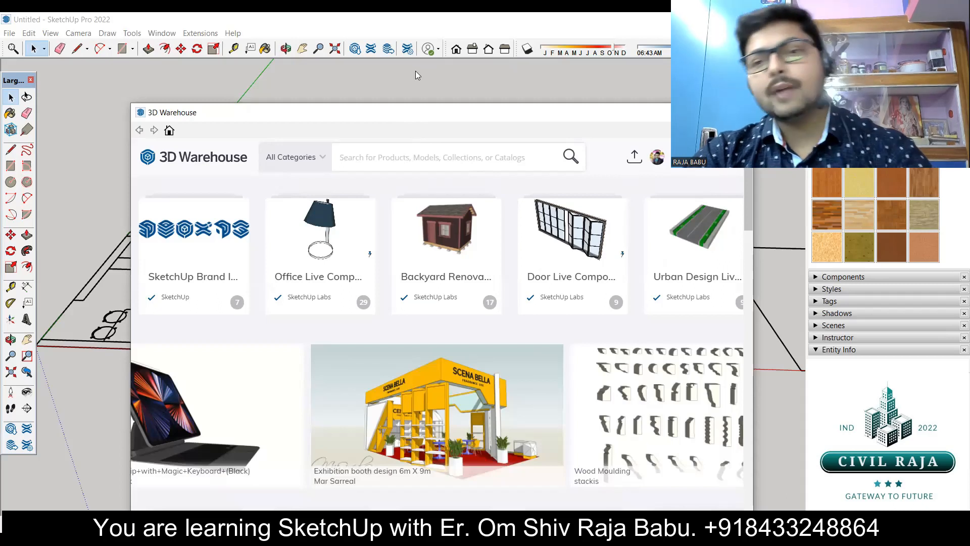
left_click_drag(409, 120, 415, 70)
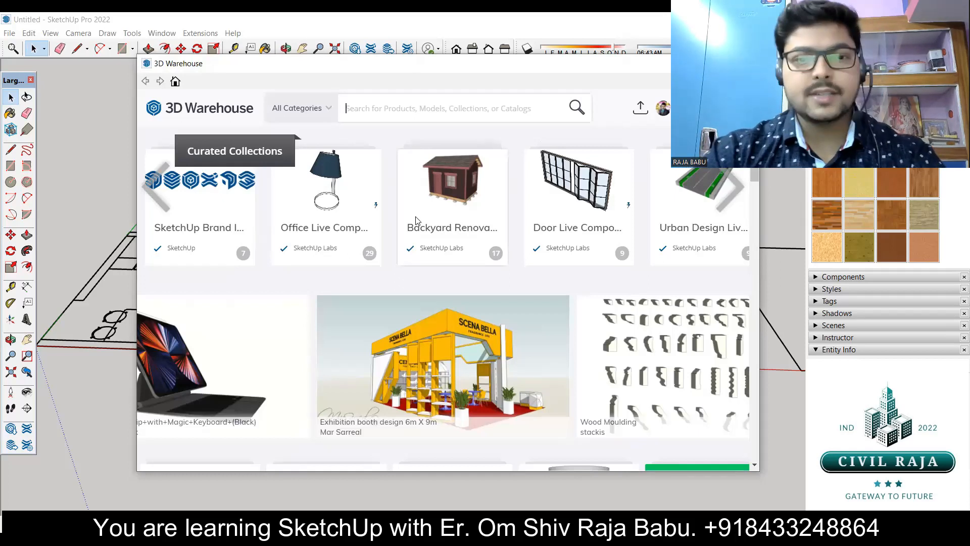
type("kit")
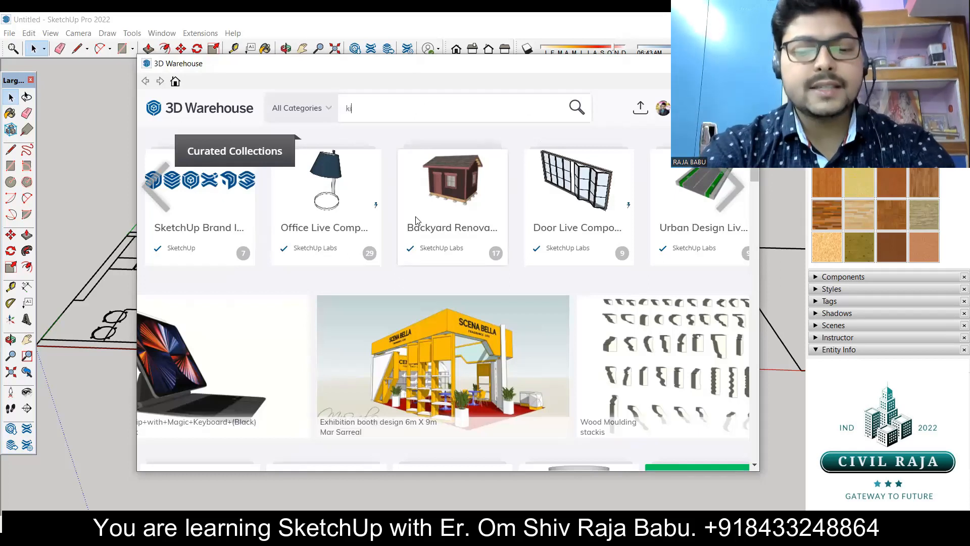
type("chen cabinet")
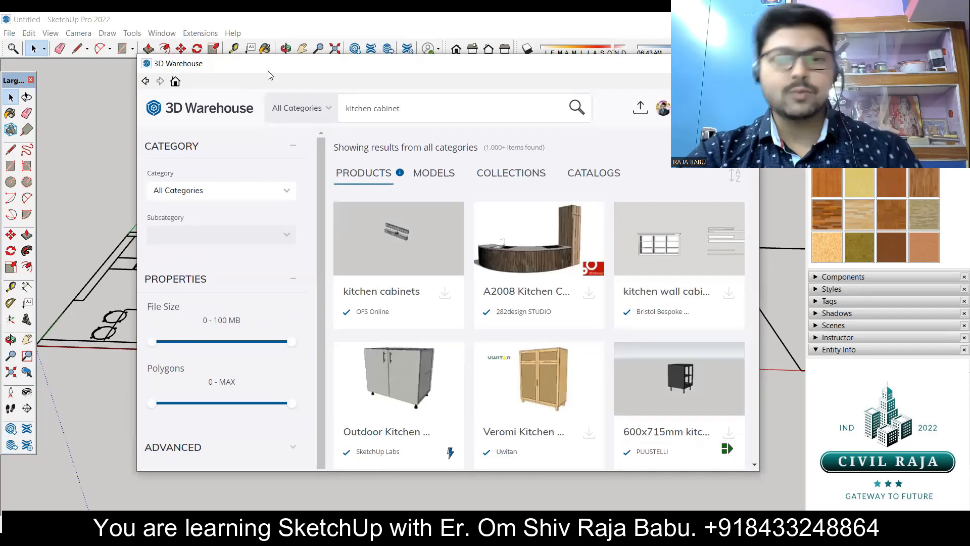
Step: Browse the product results for kitchen cabinets in 3D Warehouse
left_click_drag(268, 75, 309, 69)
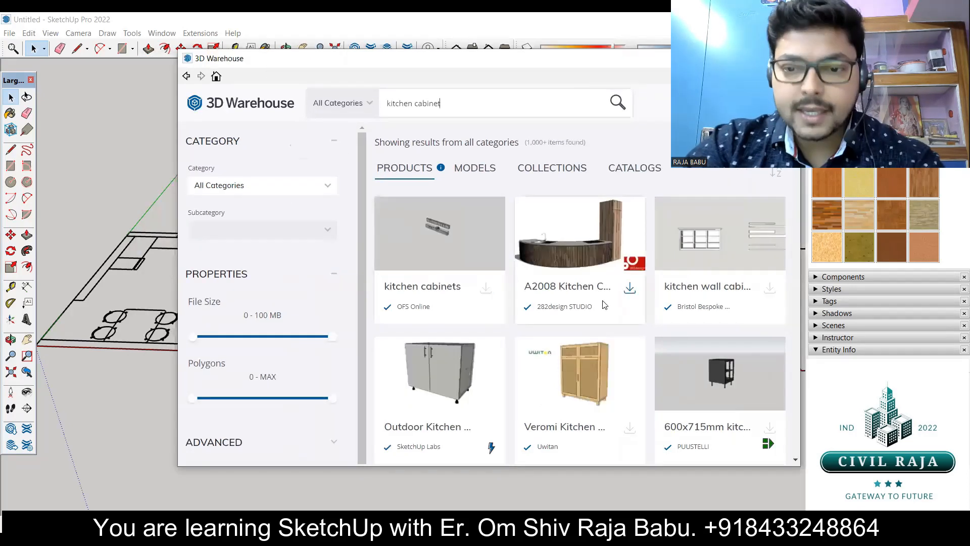
scroll(602, 304, "down", 5)
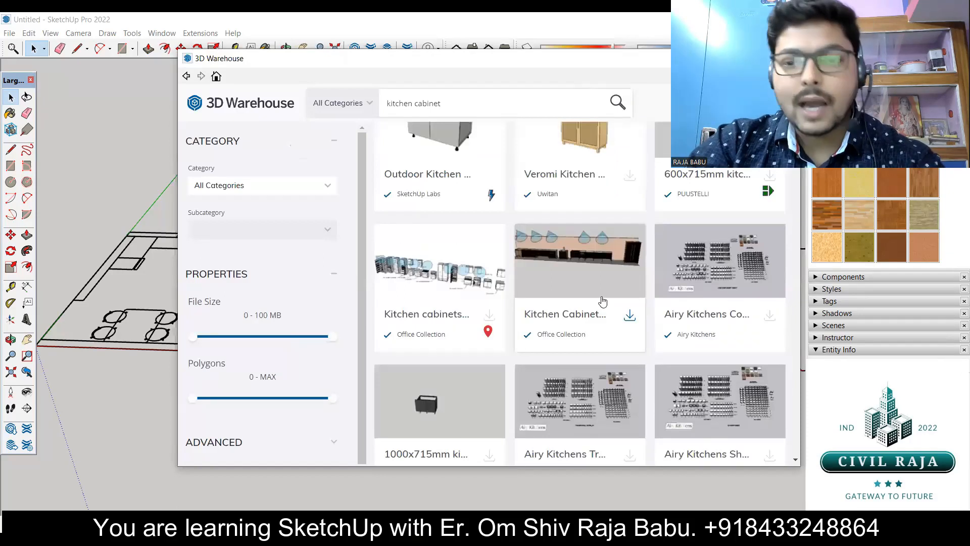
scroll(601, 301, "down", 2)
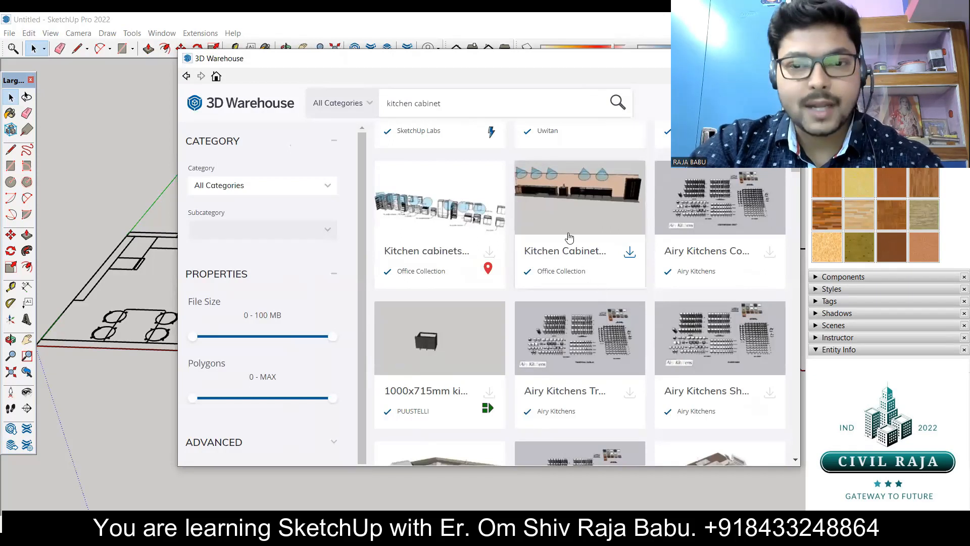
scroll(568, 235, "down", 2)
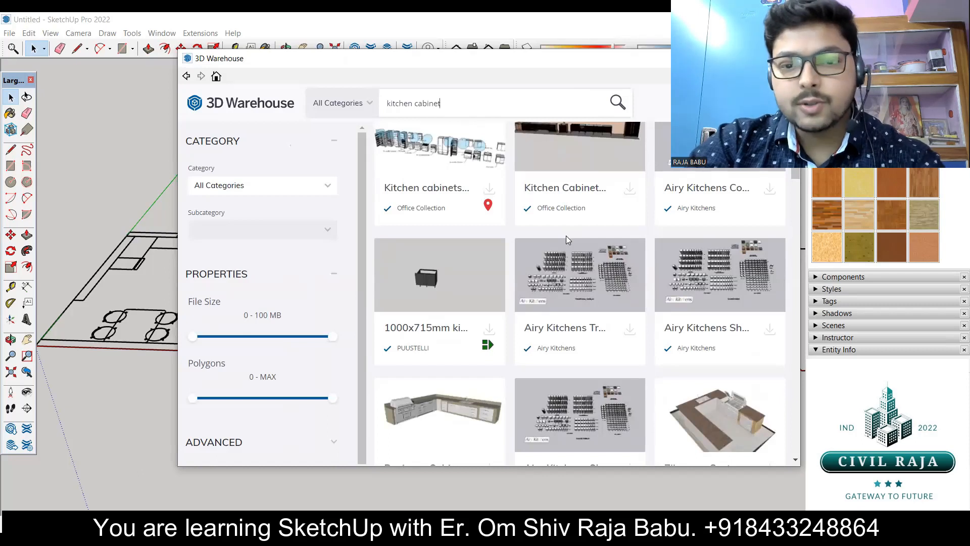
scroll(566, 235, "down", 2)
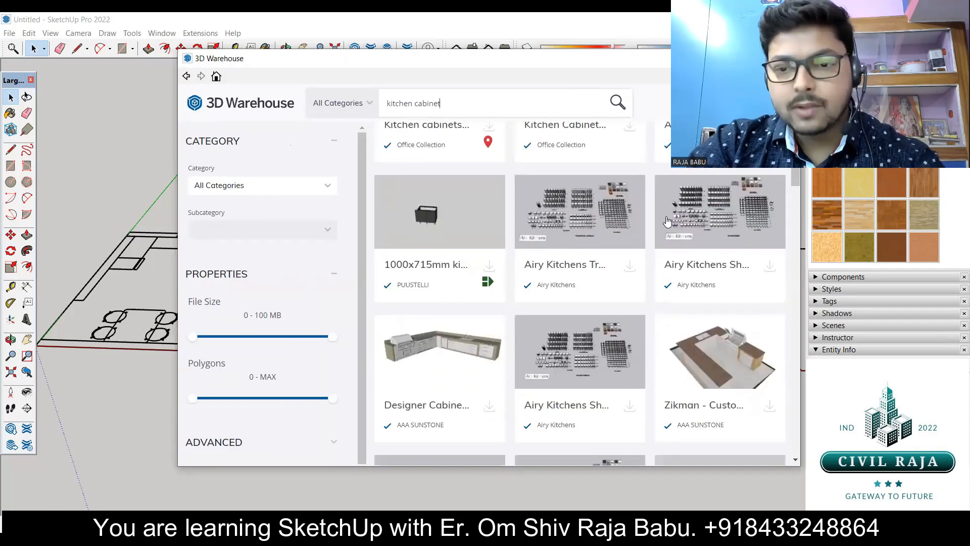
scroll(678, 260, "down", 8)
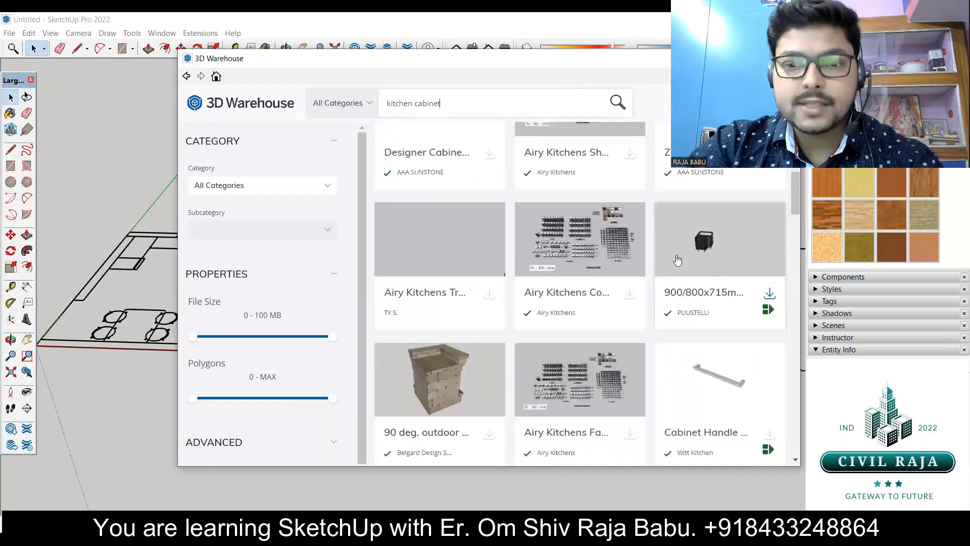
scroll(531, 295, "up", 10)
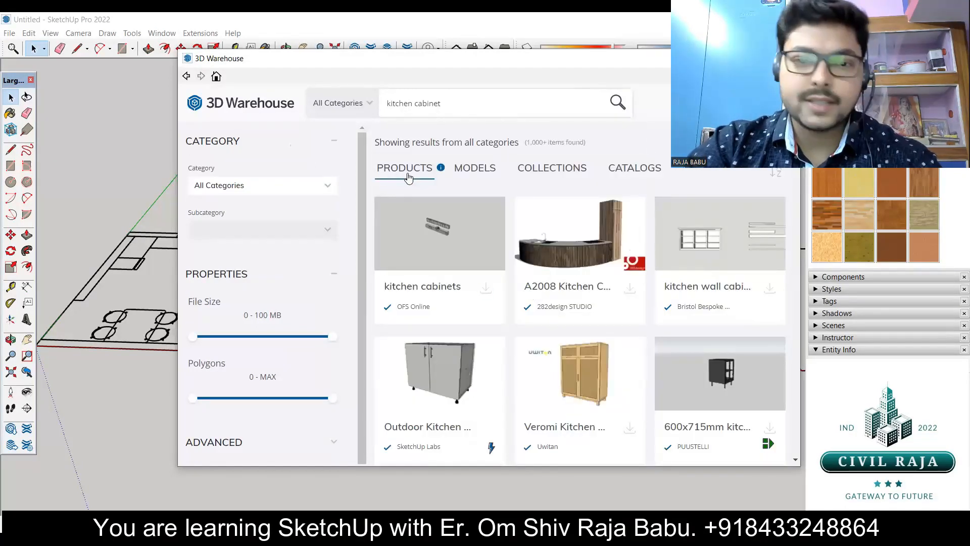
Step: Compare the model, collection and product results for kitchen cabinets, browse further through the models, and close 3D Warehouse
left_click(468, 172)
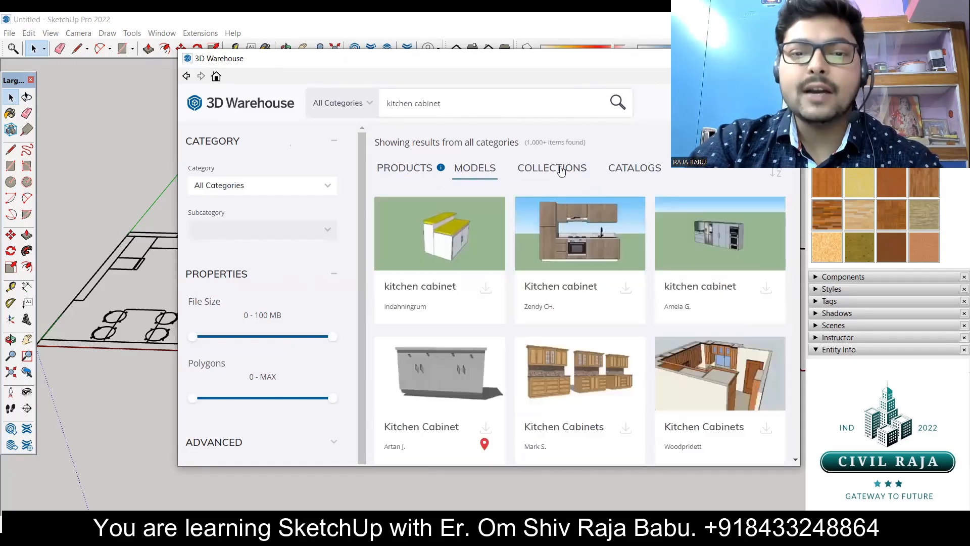
left_click(561, 171)
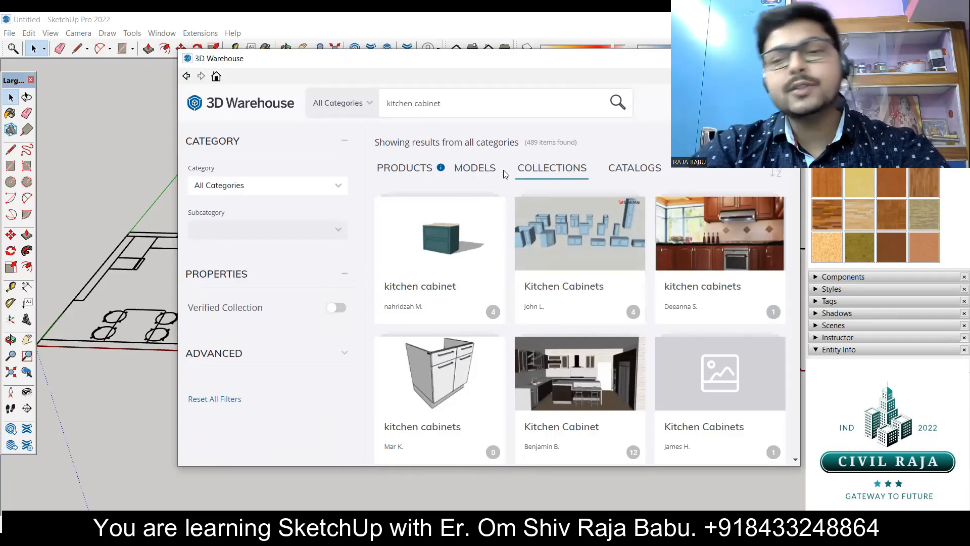
left_click(414, 172)
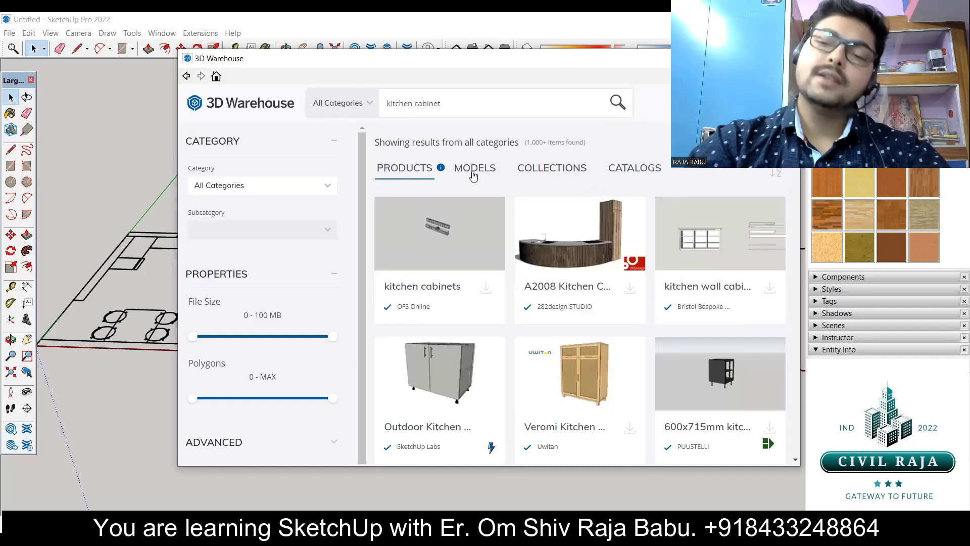
left_click(473, 170)
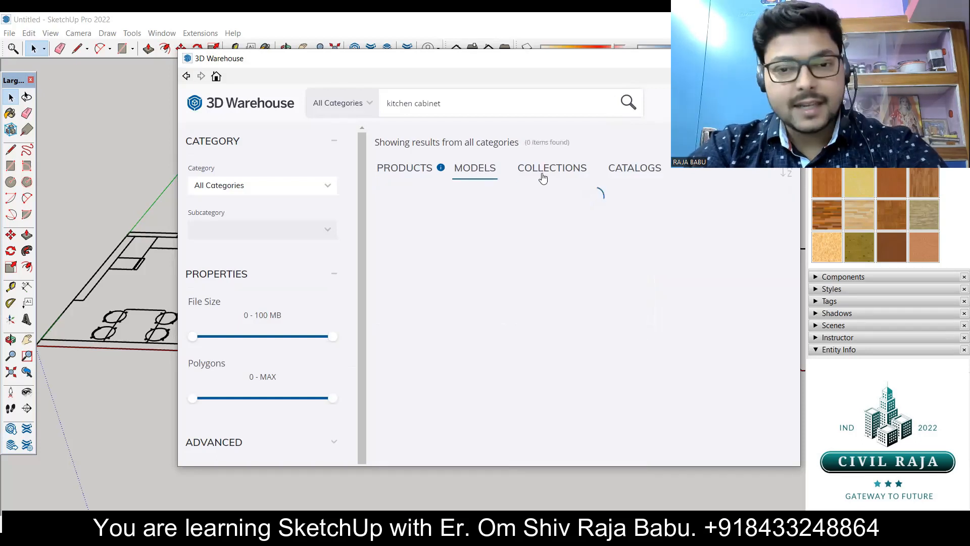
scroll(601, 301, "down", 3)
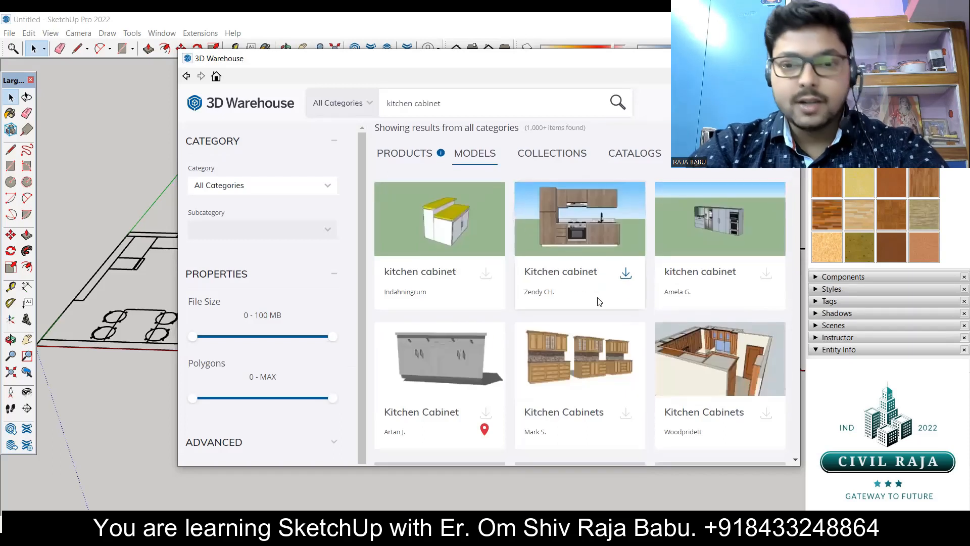
scroll(631, 302, "down", 5)
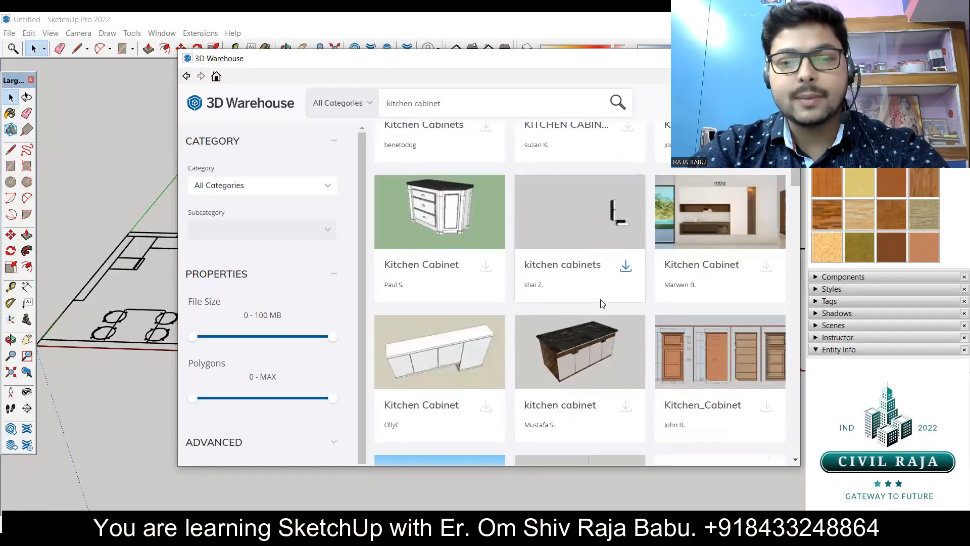
scroll(599, 305, "down", 5)
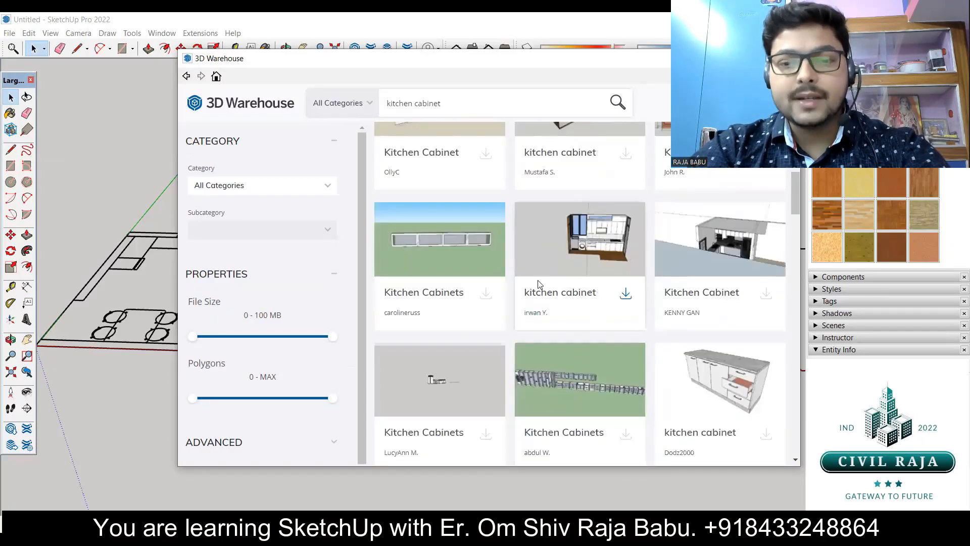
scroll(551, 328, "down", 3)
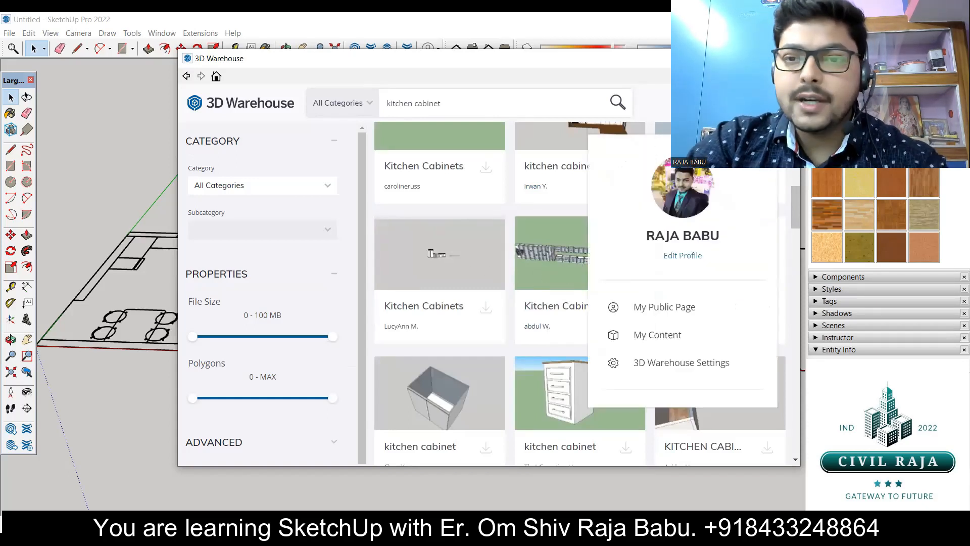
left_click(788, 58)
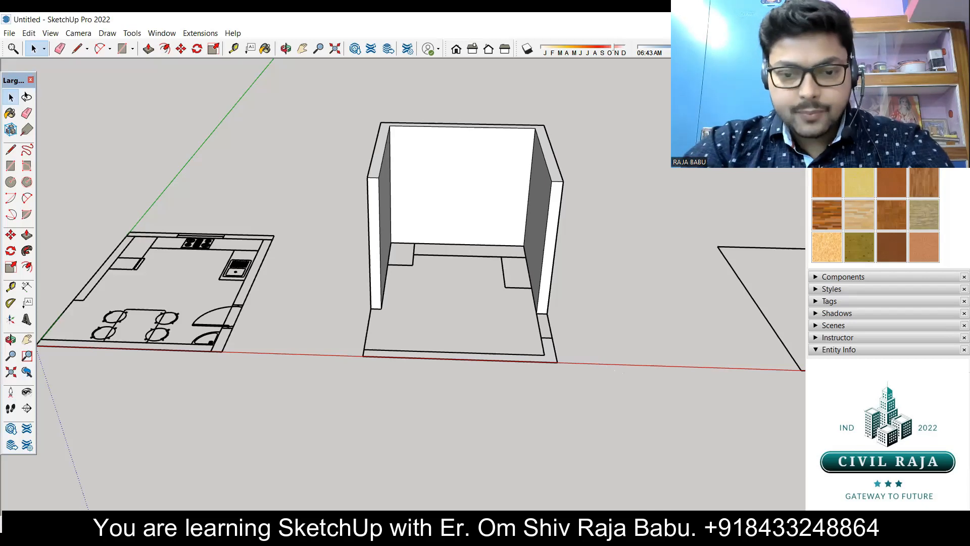
Step: Paste the copied L-shaped corner base cabinet into the kitchen and move it back against the rear wall
key("alt+Tab")
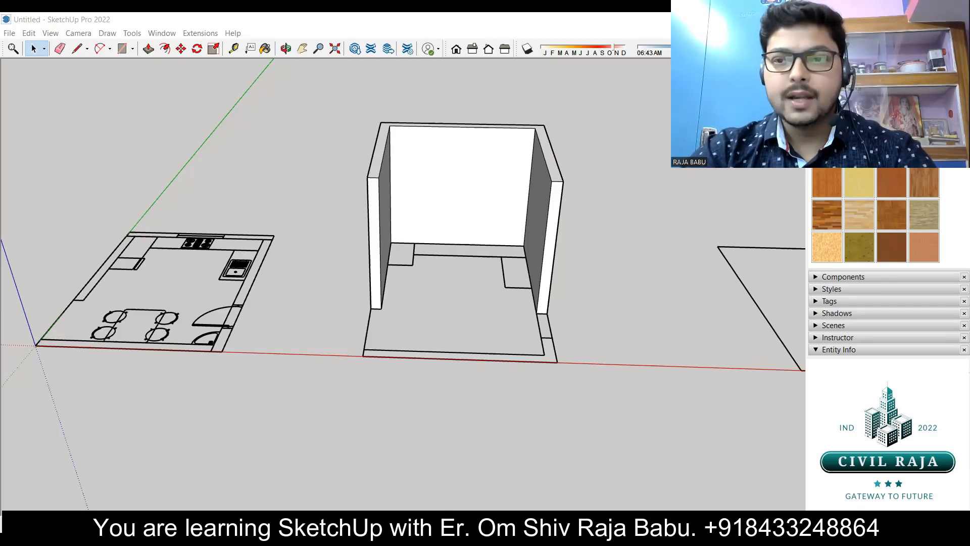
scroll(414, 281, "up", 5)
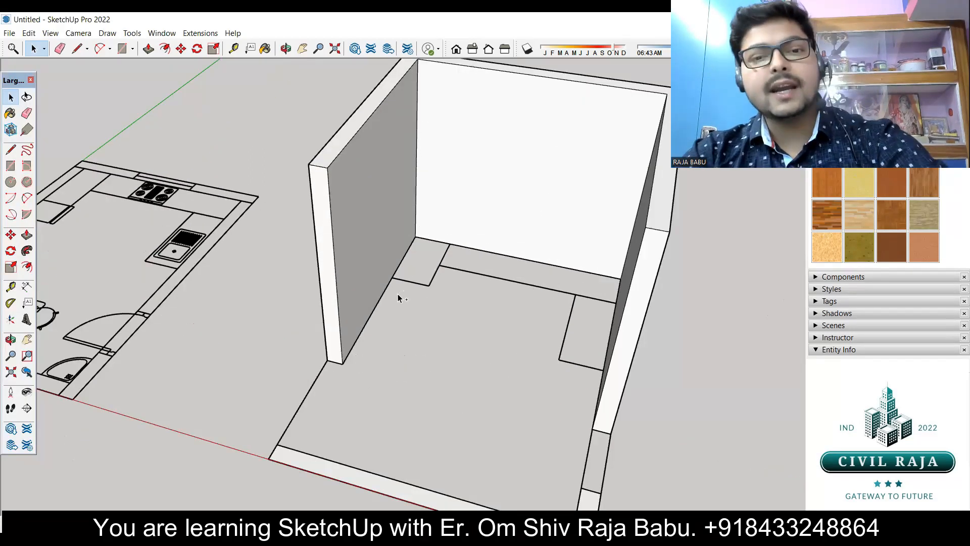
key("ctrl+v")
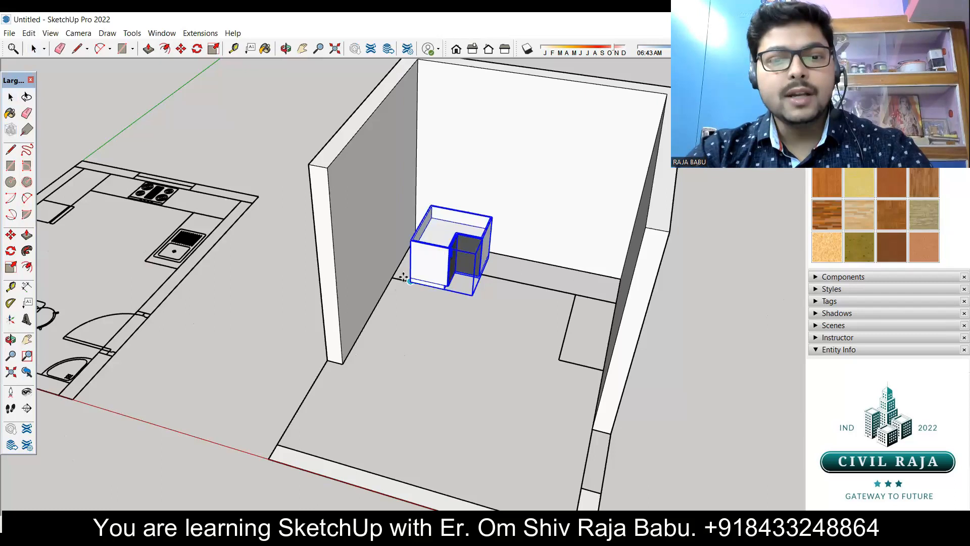
left_click(406, 278)
middle_click_drag(423, 318, 304, 100)
scroll(506, 301, "up", 8)
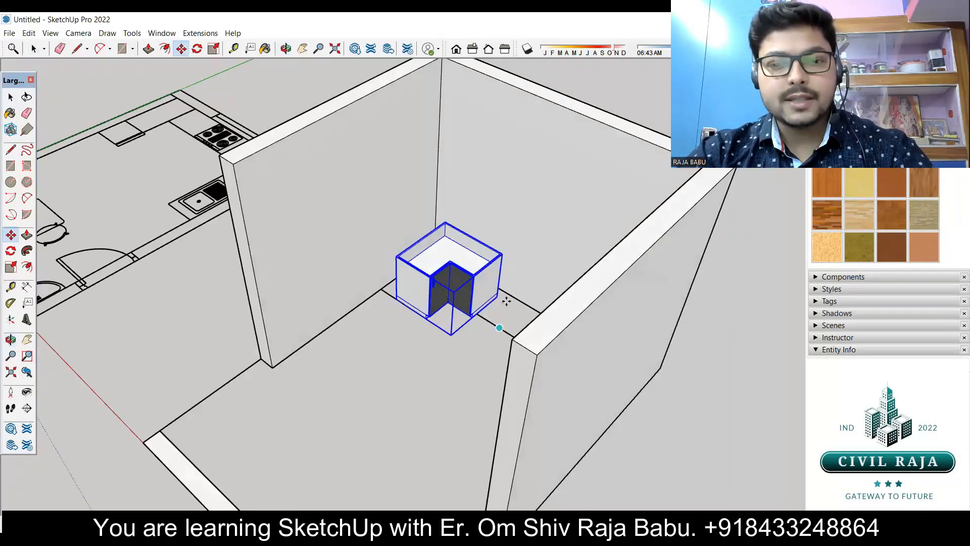
scroll(471, 294, "up", 6)
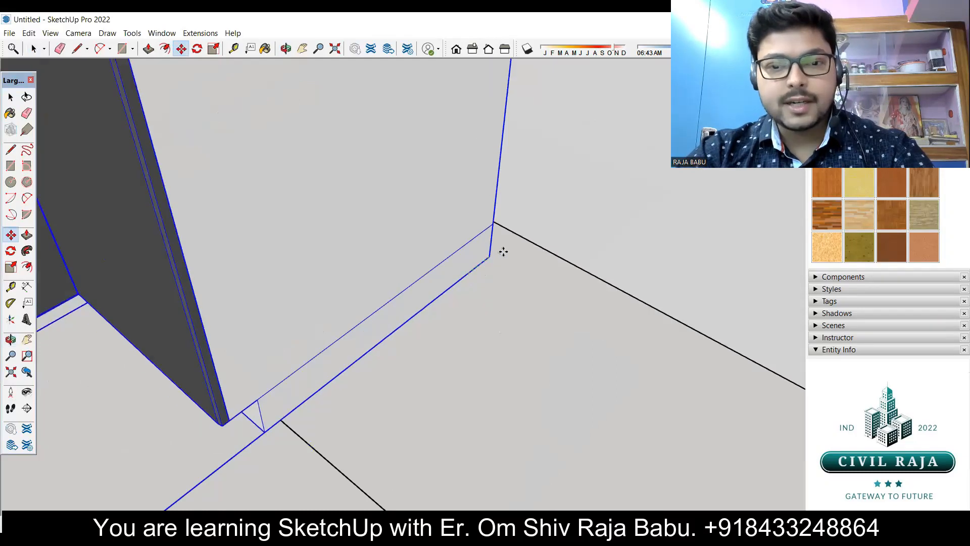
left_click(519, 235)
Step: Move the corner cabinet along the red axis by its front bottom corner until it meets the side wall
scroll(613, 297, "down", 5)
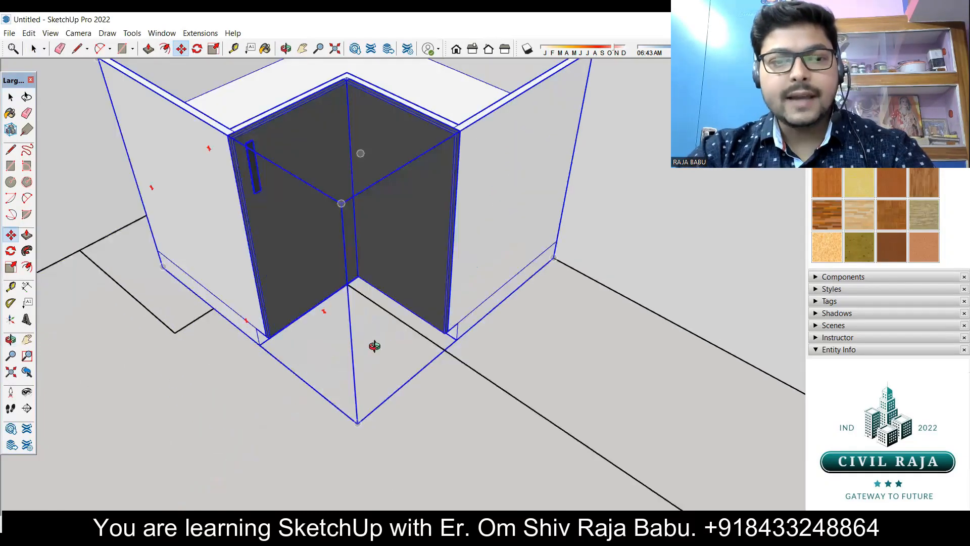
middle_click_drag(374, 346, 474, 275)
middle_click_drag(180, 357, 237, 376)
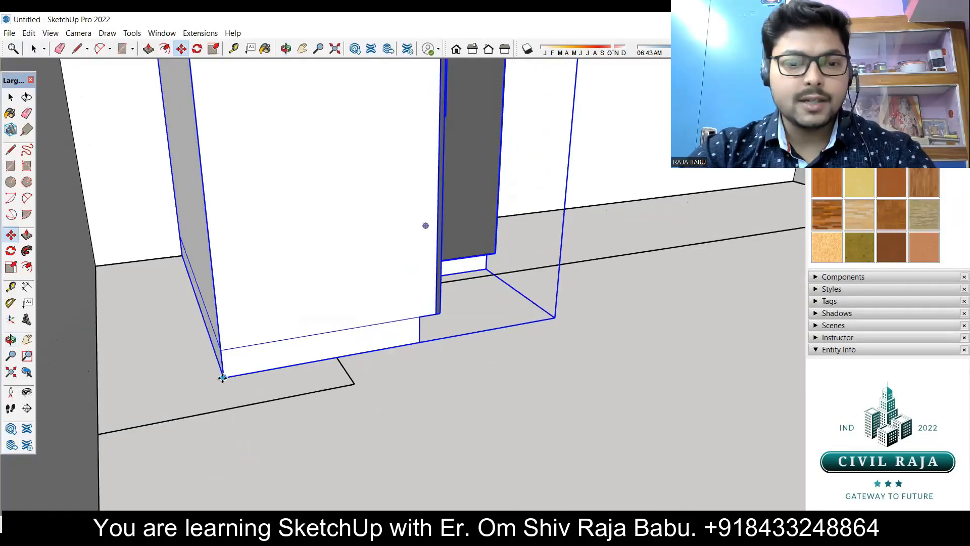
left_click(223, 378)
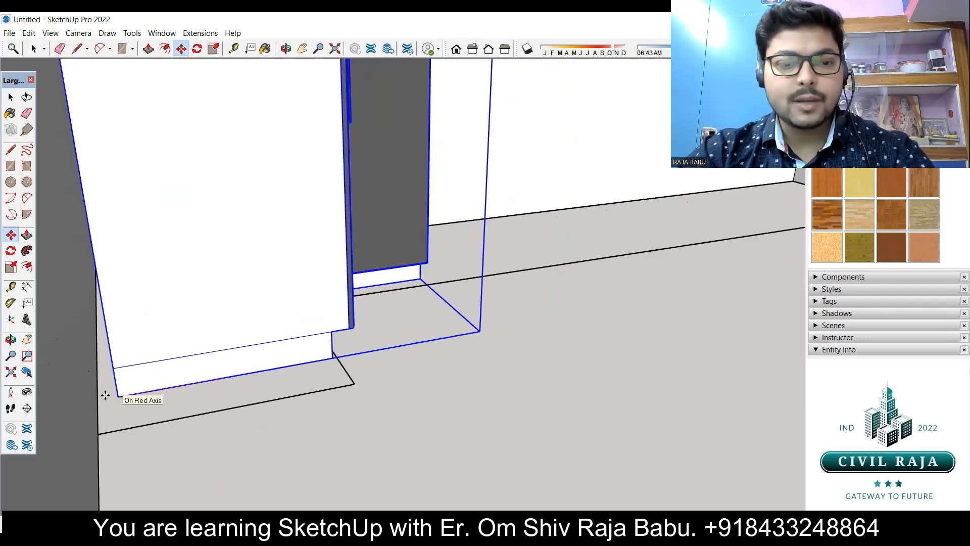
key("Left")
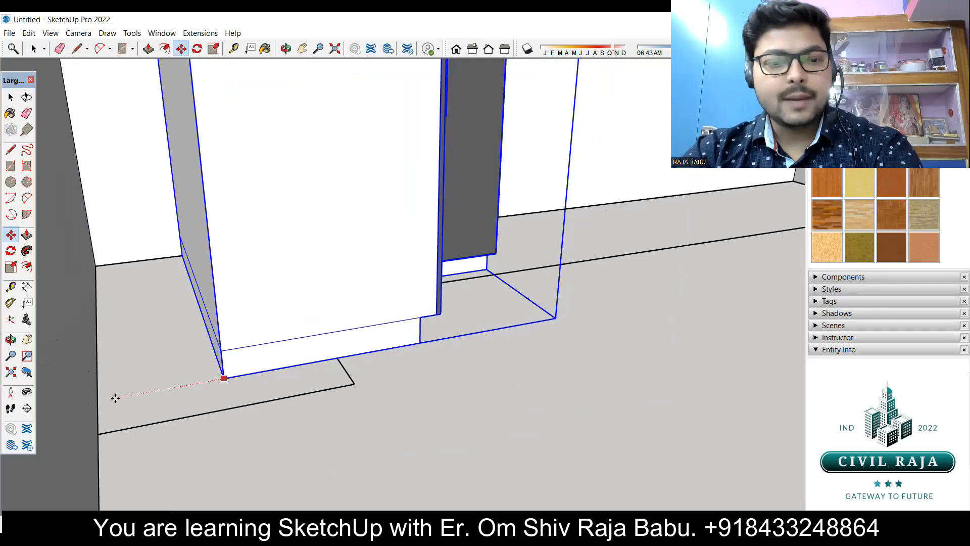
left_click(86, 400)
middle_click_drag(199, 422, 26, 470)
middle_click_drag(388, 338, 468, 221)
key("space")
left_click(355, 394)
middle_click_drag(384, 418, 432, 341)
scroll(219, 336, "down", 5)
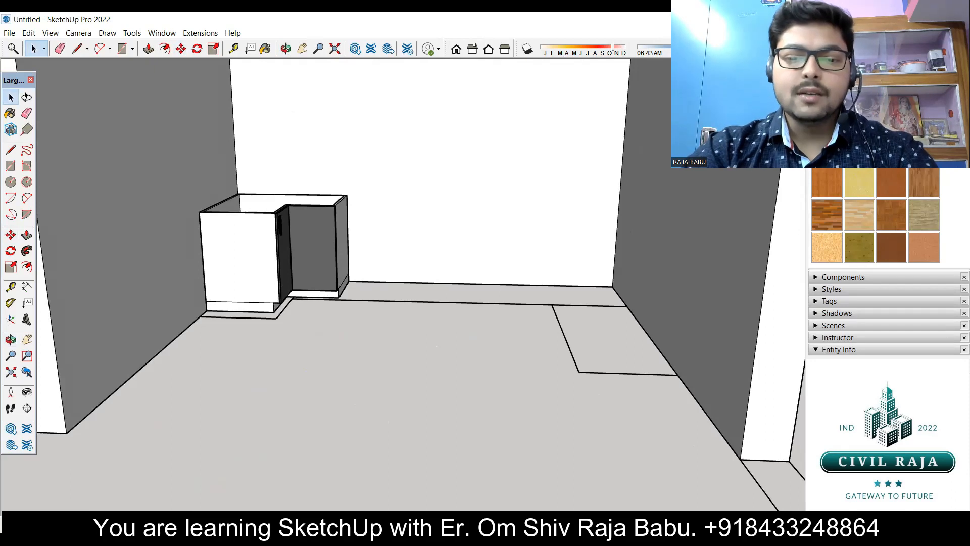
Step: Bring in the copied two-door base cabinet and snap its bottom corner to the corner cabinet's toe kick along the rear wall
key("alt+Tab")
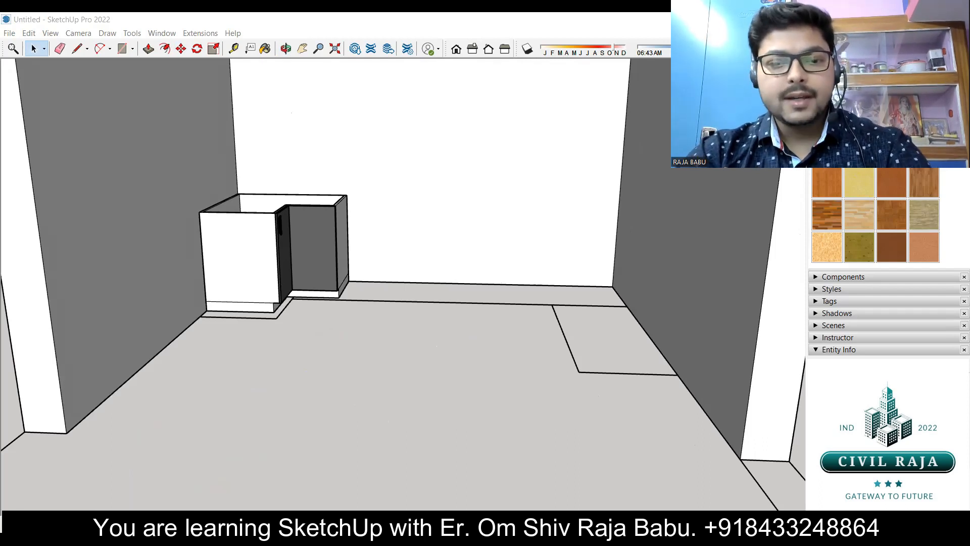
left_click(369, 293)
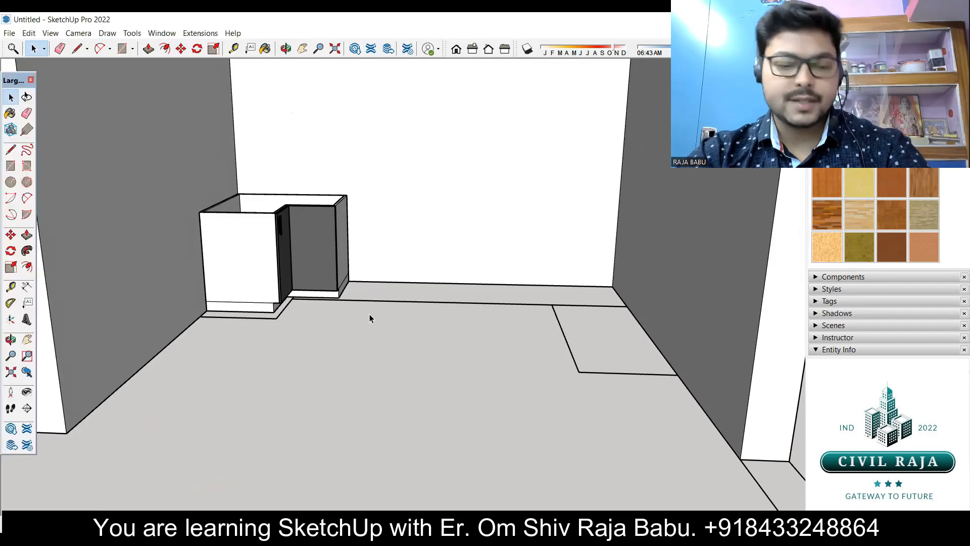
key("ctrl+v")
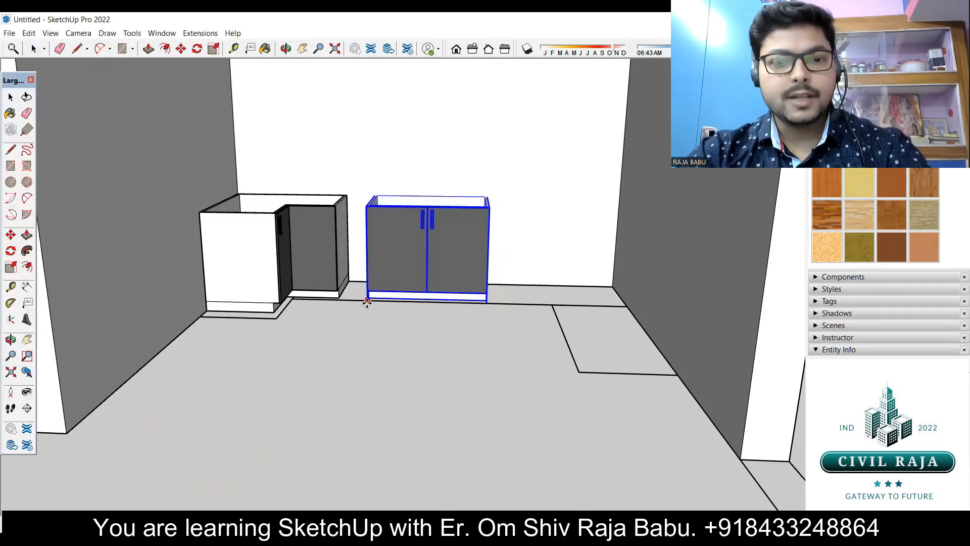
scroll(379, 303, "up", 5)
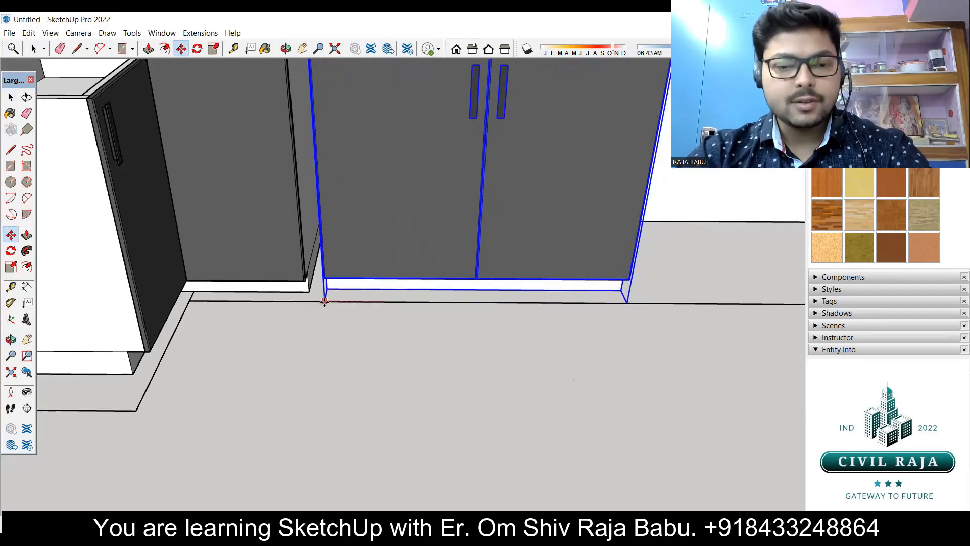
scroll(331, 301, "up", 3)
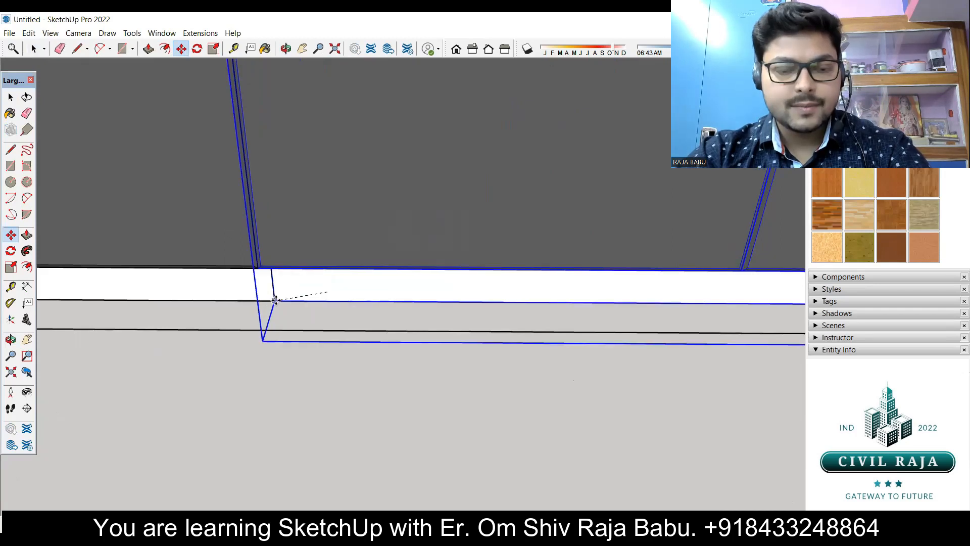
left_click(274, 300)
scroll(266, 312, "down", 4)
key("space")
left_click(387, 378)
scroll(374, 361, "down", 3)
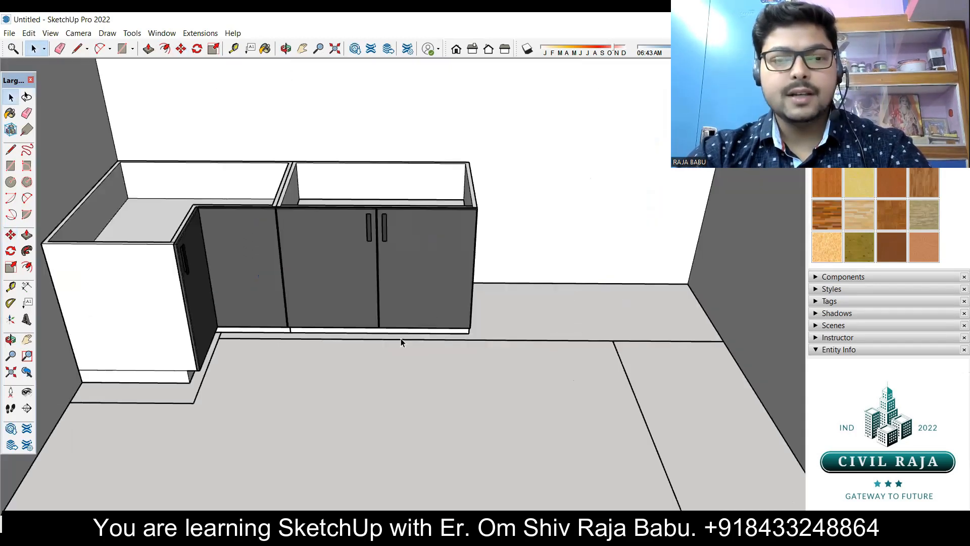
Step: Examine the two placed base cabinets, the wall corners and the remaining counter outline from several angles
middle_click_drag(444, 307, 557, 242)
scroll(529, 252, "up", 6)
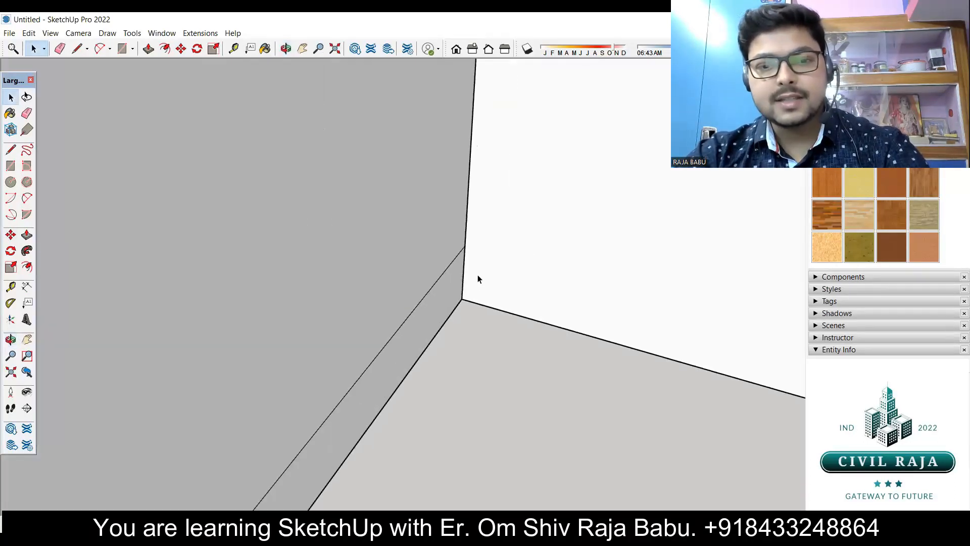
scroll(416, 243, "down", 8)
middle_click_drag(387, 278, 411, 270)
scroll(521, 240, "down", 6)
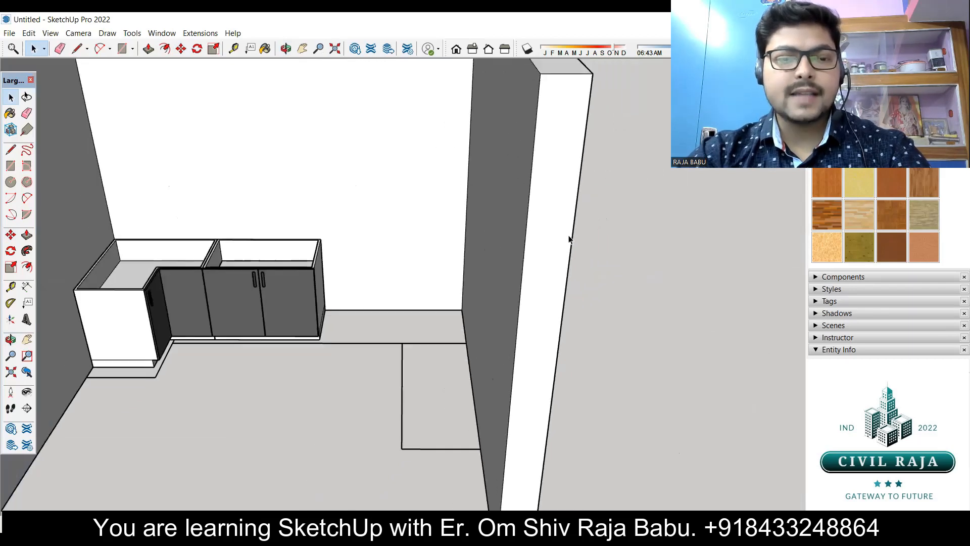
scroll(569, 239, "down", 5)
middle_click_drag(240, 290, 199, 312)
scroll(308, 296, "up", 4)
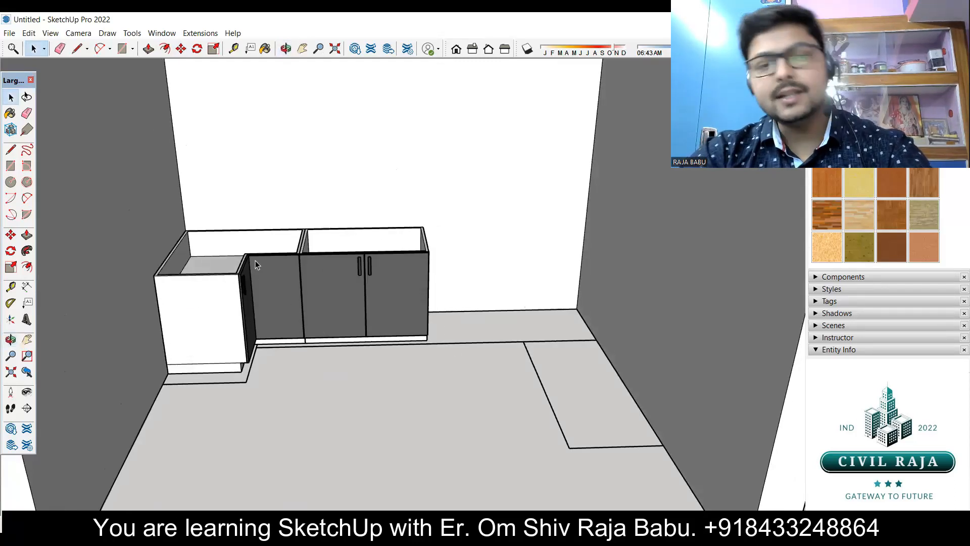
middle_click_drag(362, 305, 268, 286)
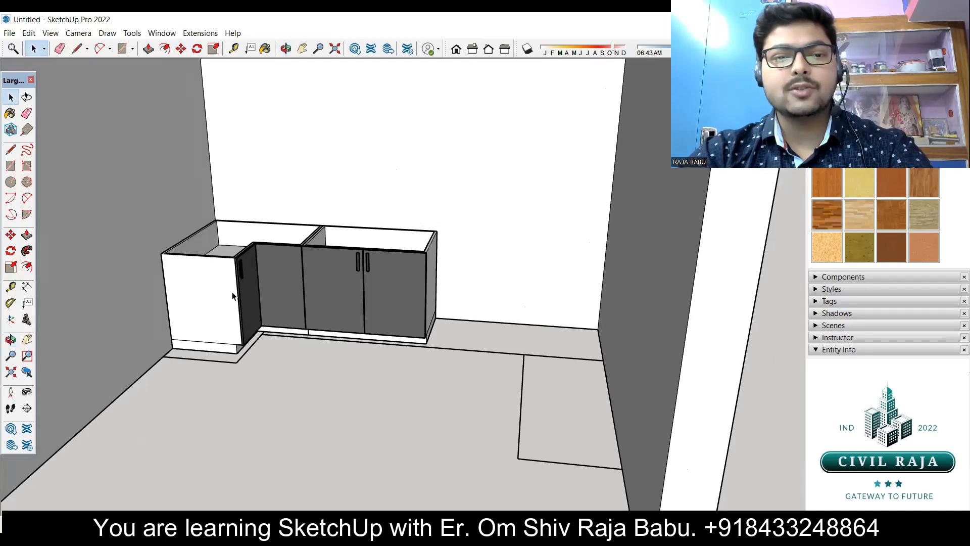
scroll(575, 353, "down", 5)
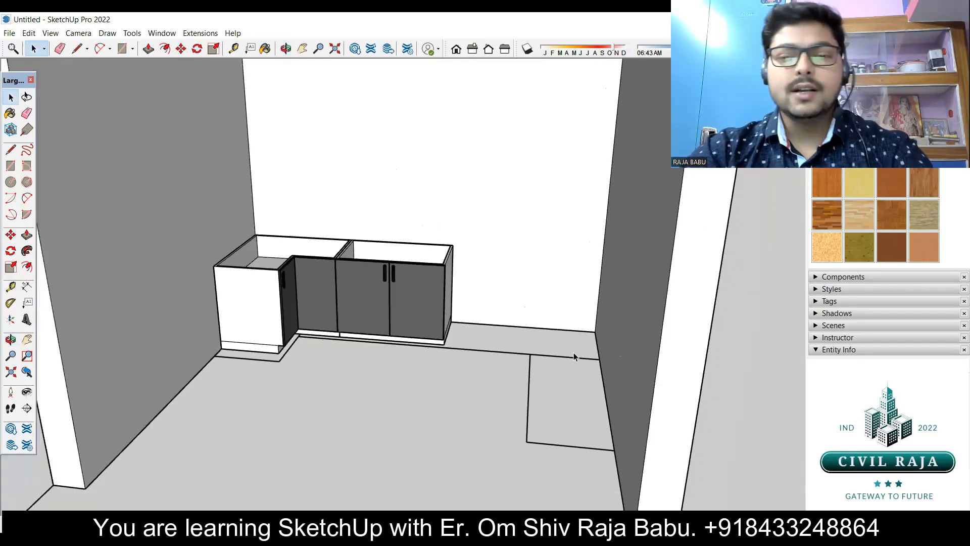
scroll(574, 352, "down", 3)
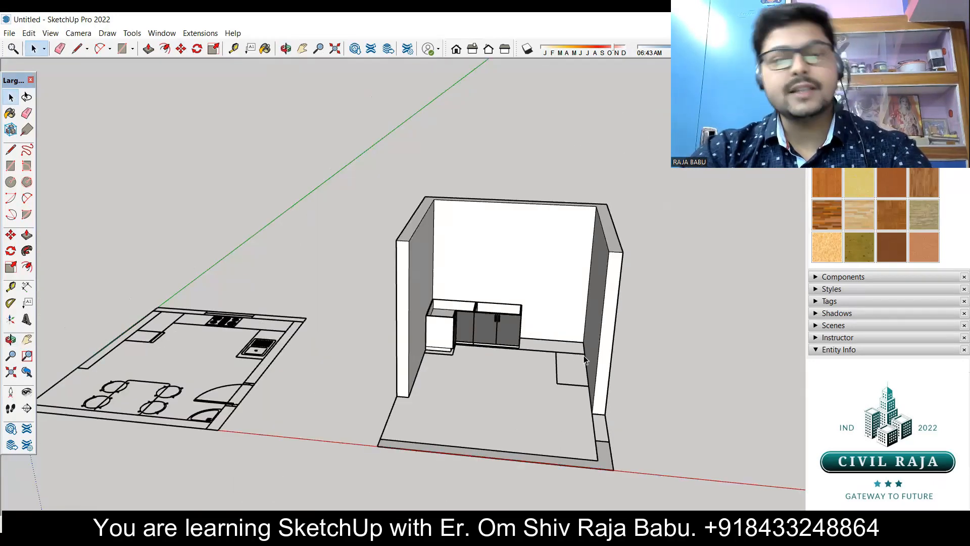
scroll(583, 357, "up", 6)
middle_click_drag(528, 351, 561, 355)
middle_click_drag(461, 342, 495, 324)
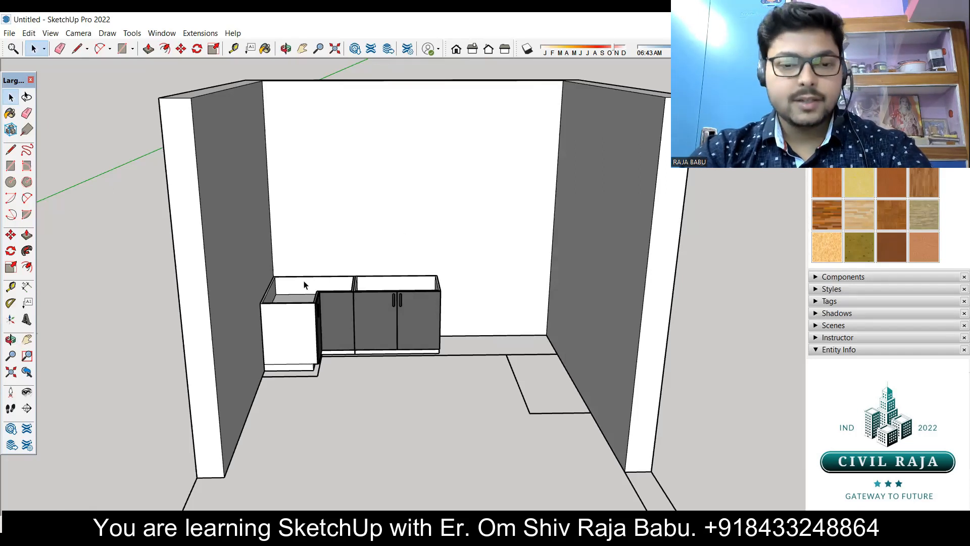
Step: Mirror a copy of the corner cabinet about the midpoint of the rear counter line into the opposite rear corner
left_click(308, 318)
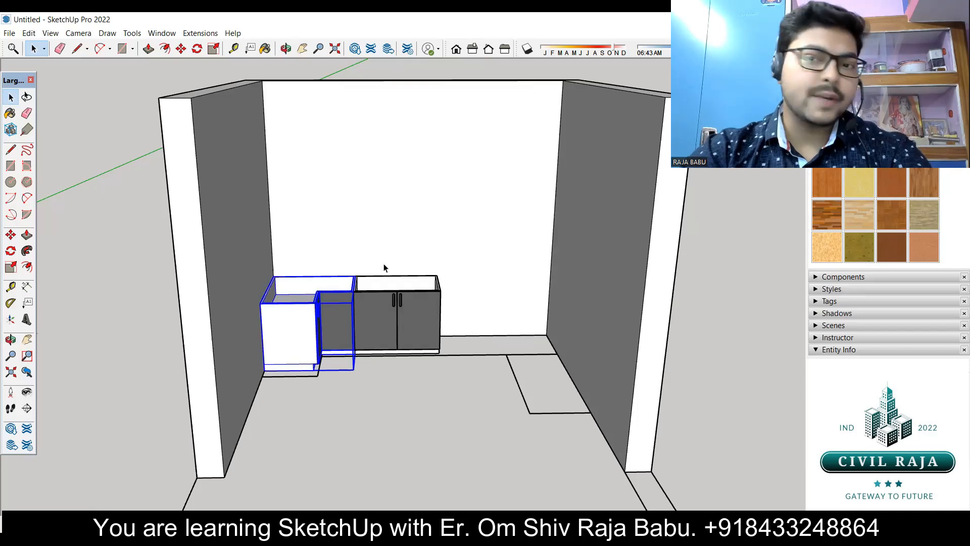
left_click(757, 49)
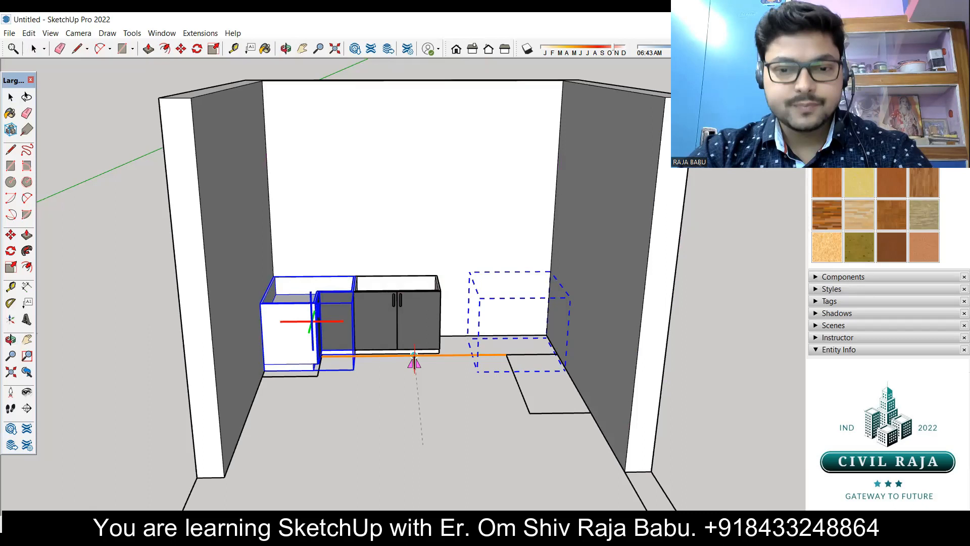
scroll(413, 360, "up", 4)
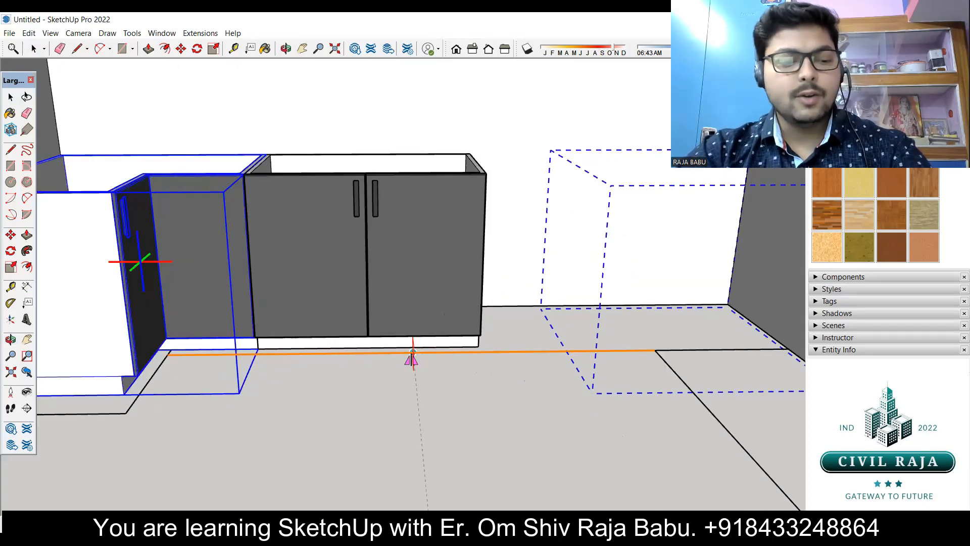
left_click(412, 353)
key("space")
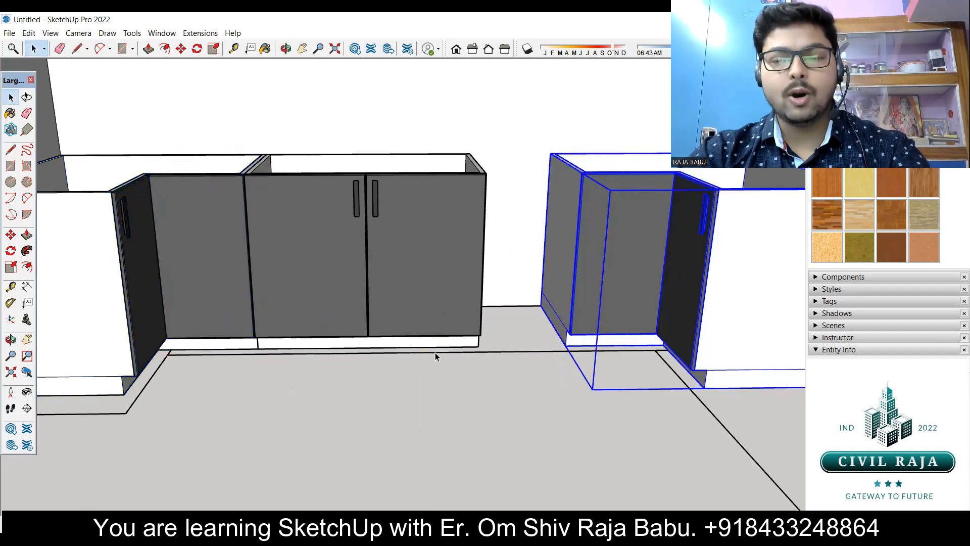
scroll(444, 374, "down", 5)
mouse_move(547, 381)
middle_mouse_down()
mouse_move(545, 452)
mouse_move(613, 341)
mouse_move(470, 244)
mouse_move(442, 372)
middle_mouse_up()
scroll(613, 341, "up", 4)
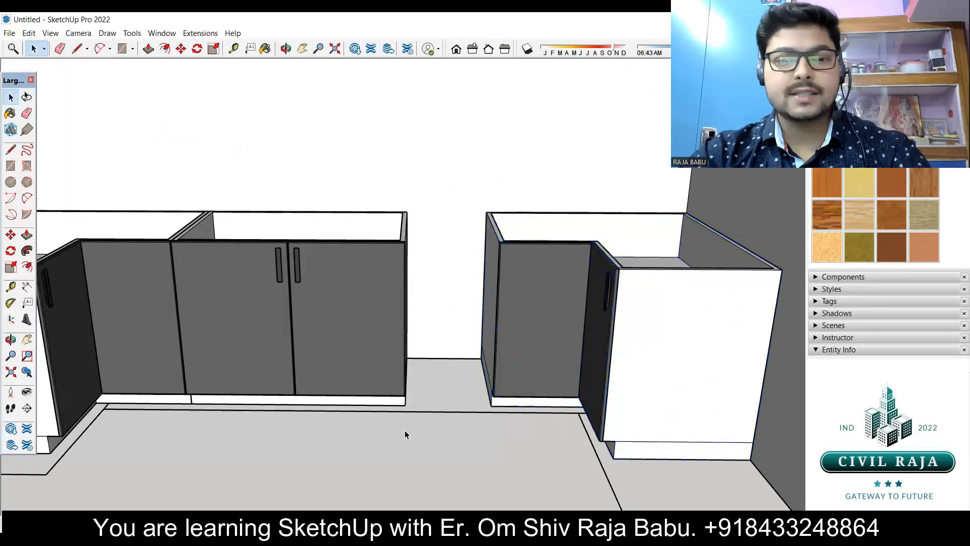
scroll(528, 366, "down", 5)
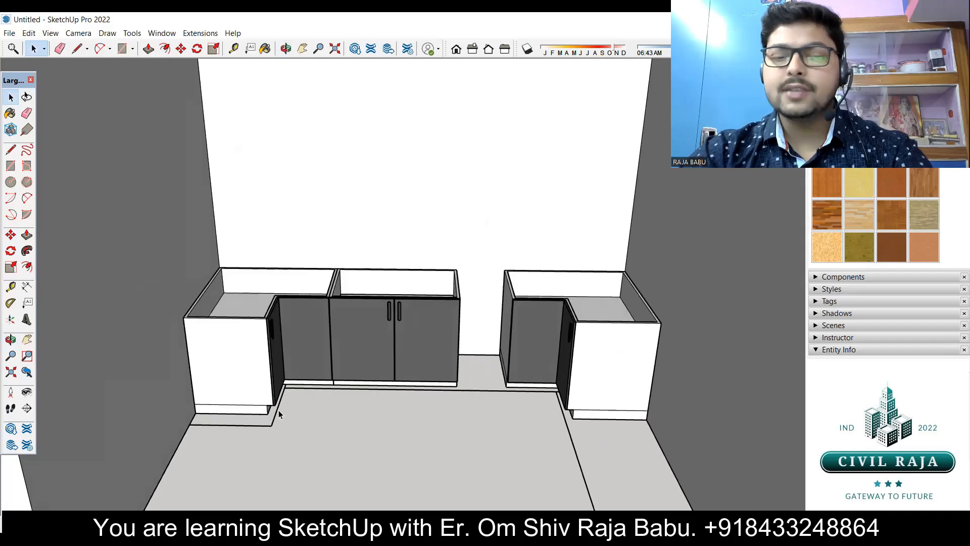
middle_click_drag(511, 343, 435, 278)
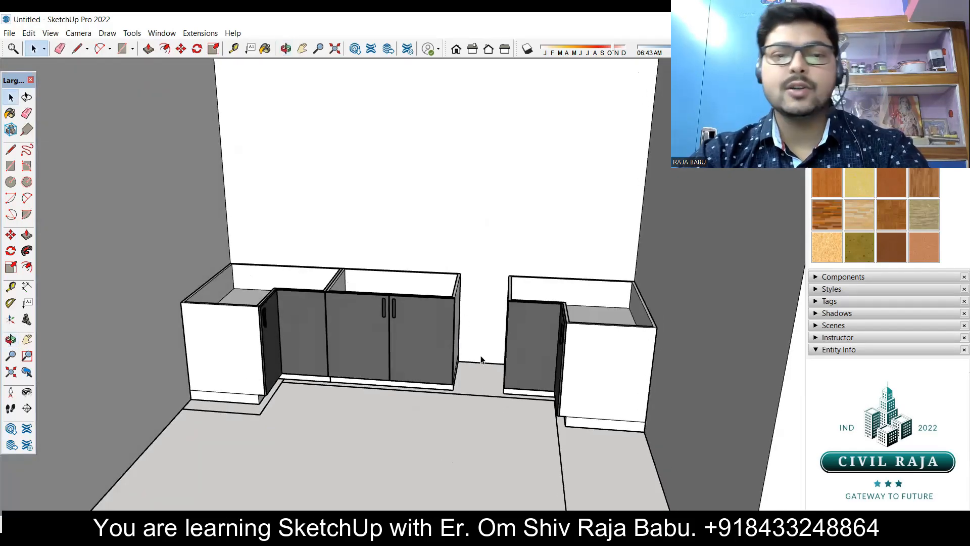
Step: Paste the copied single-door base cabinet onto the floor in front of the rear cabinet run
scroll(482, 354, "down", 5)
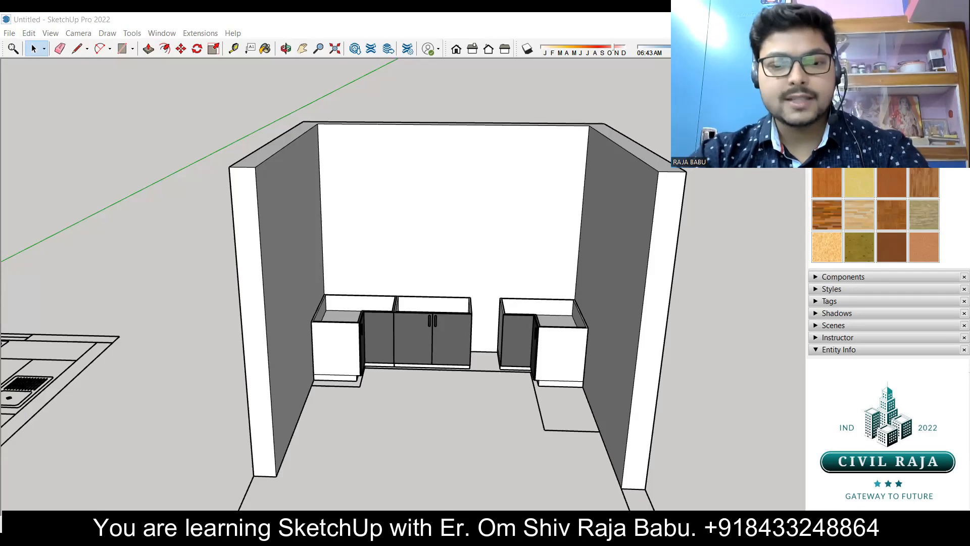
left_click(438, 414)
key("ctrl+v")
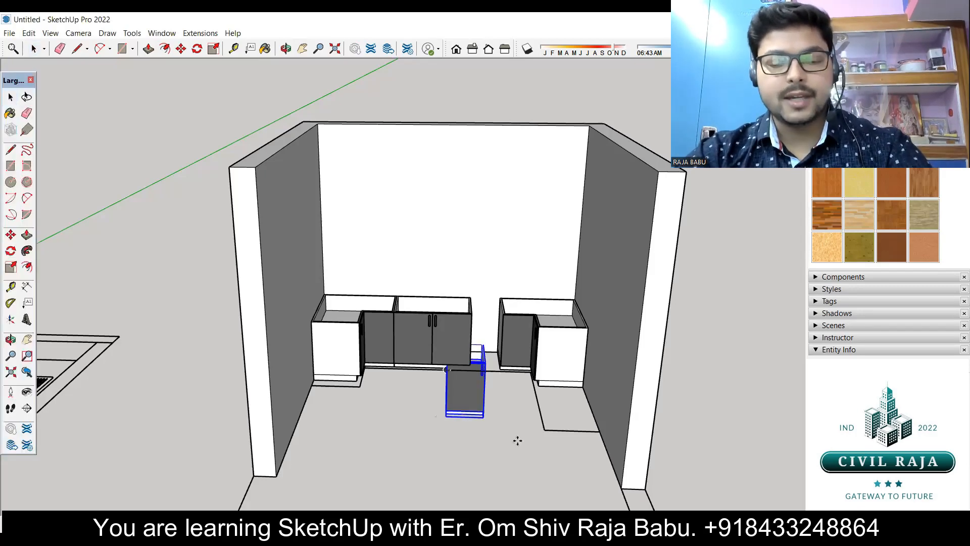
left_click(517, 440)
Step: Move the single-door cabinet by its bottom corner to the toe kick corner of the mirrored corner cabinet
scroll(451, 429, "up", 6)
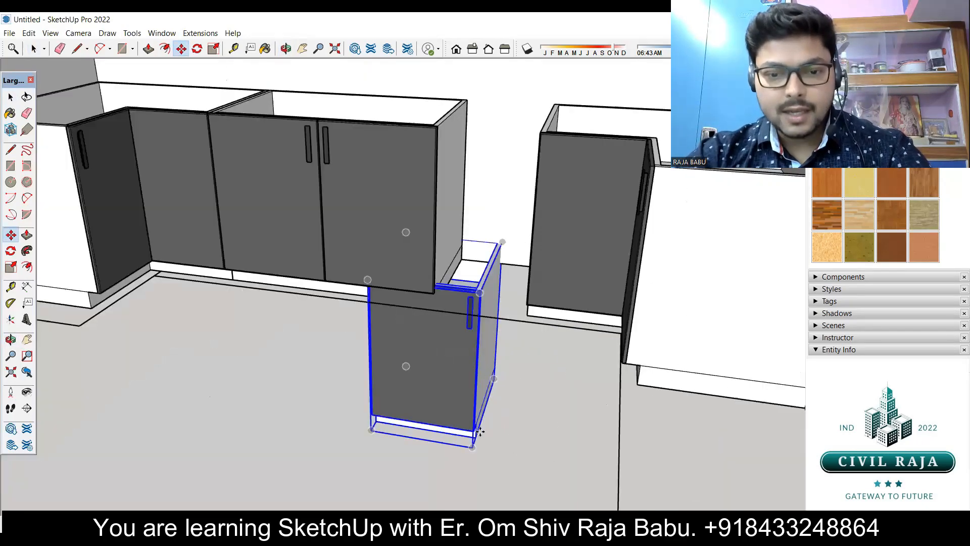
scroll(478, 431, "up", 4)
left_click(473, 445)
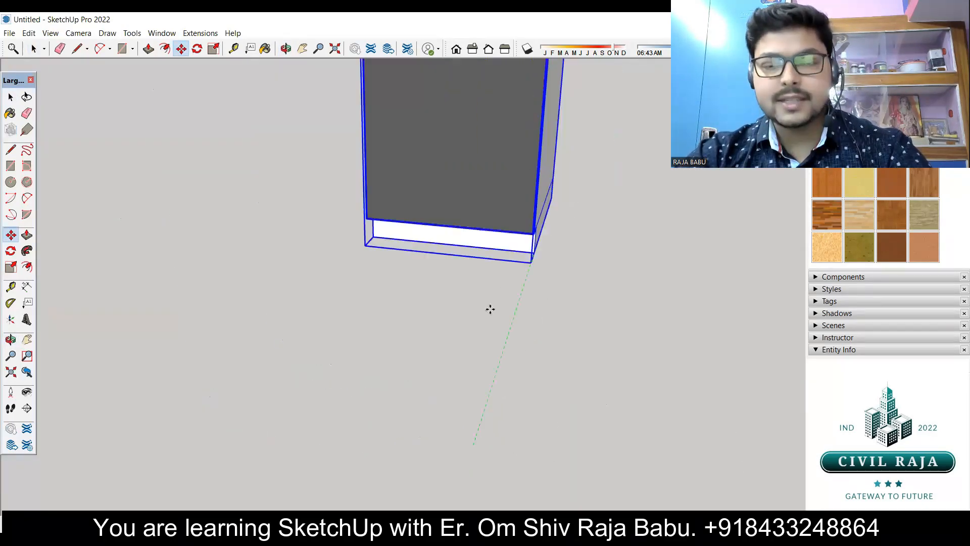
scroll(490, 310, "down", 6)
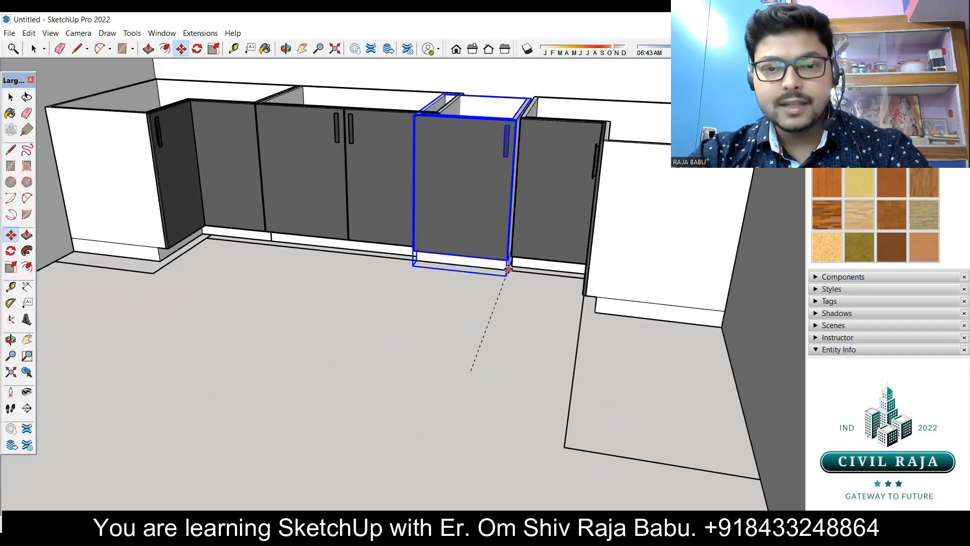
scroll(512, 265, "up", 3)
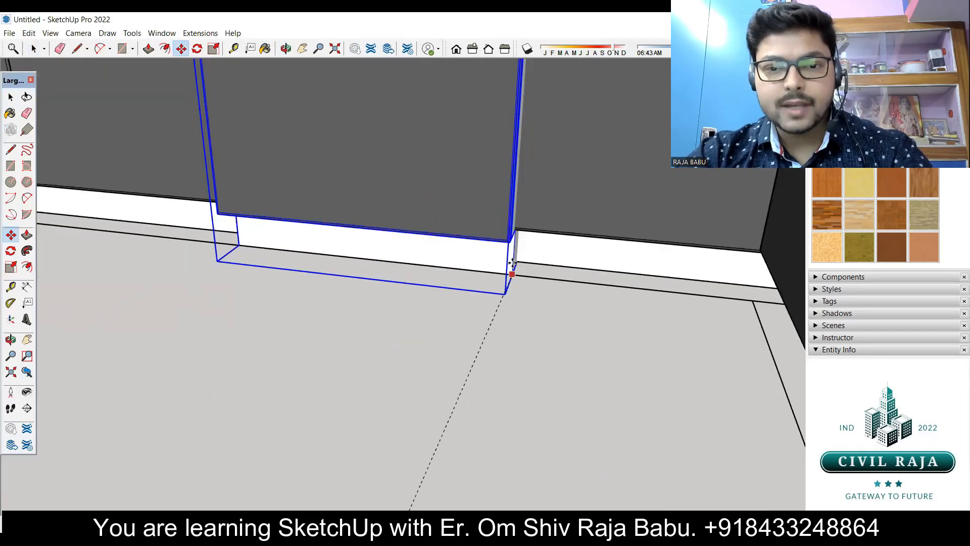
left_click(514, 264)
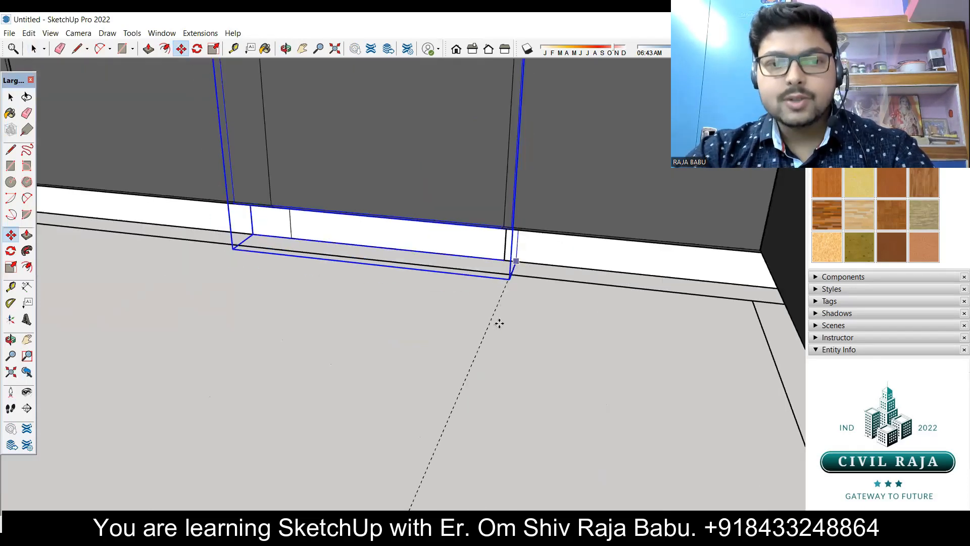
scroll(493, 349, "down", 3)
scroll(492, 349, "down", 4)
key("space")
Step: Examine where the two-door and single-door cabinets meet along the rear wall, selecting each in turn
middle_click_drag(425, 333, 513, 340)
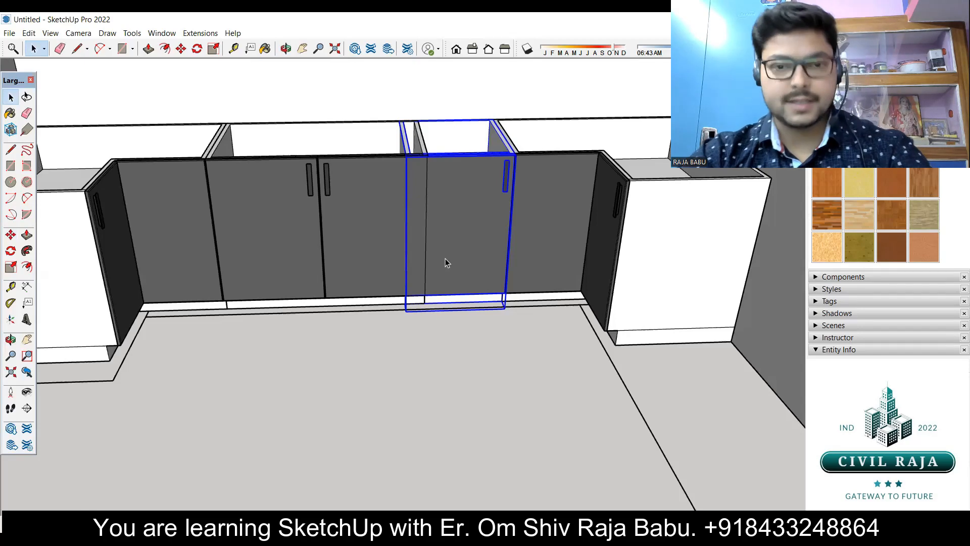
left_click(368, 226)
left_click(445, 201)
left_click(388, 199)
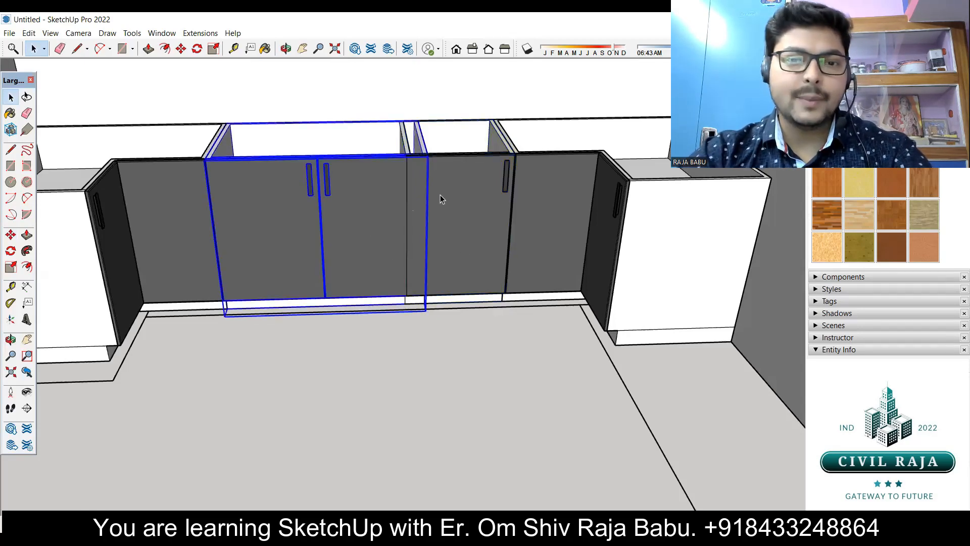
left_click(441, 195)
middle_click_drag(433, 258, 459, 350, "shift")
middle_click_drag(320, 263, 331, 213)
scroll(425, 209, "up", 4)
scroll(360, 237, "down", 2)
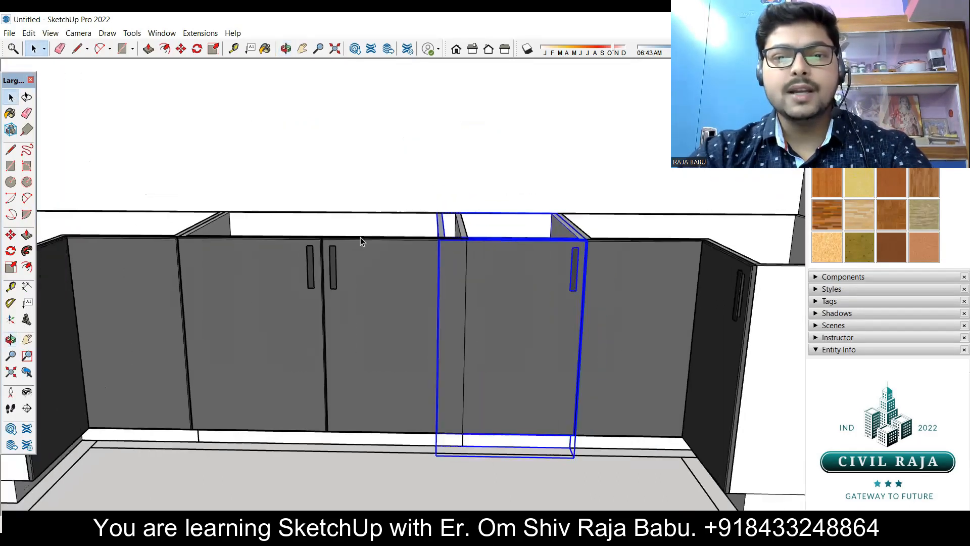
Step: Show the back edges and scale the two-door cabinet narrower from its side until it meets the single-door cabinet
left_click(359, 277)
middle_click_drag(360, 284, 357, 317)
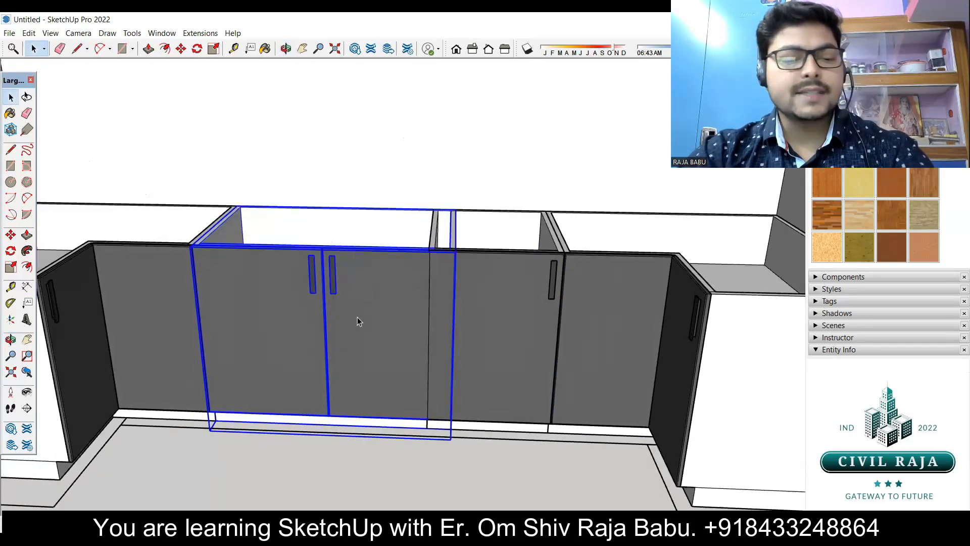
key("s")
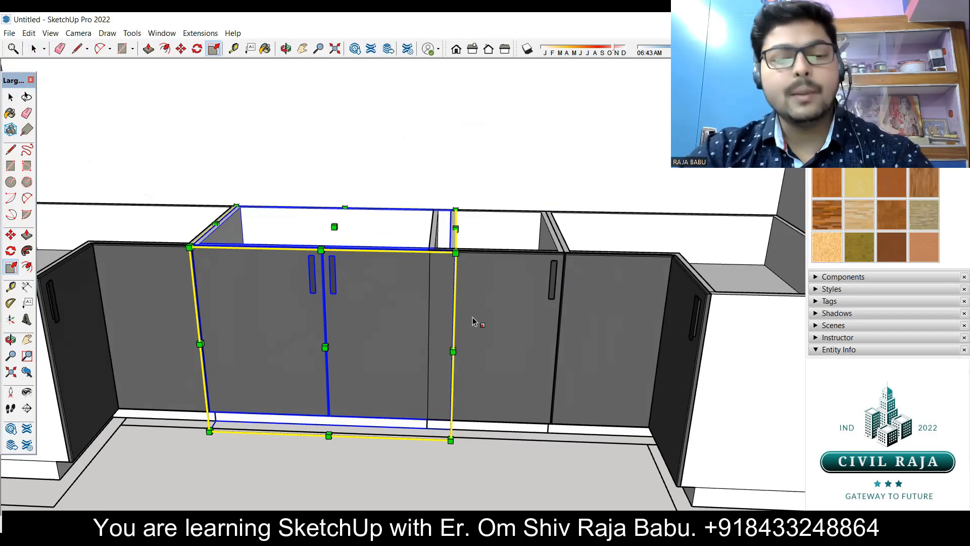
key("k")
middle_click_drag(455, 304, 404, 313)
key("s")
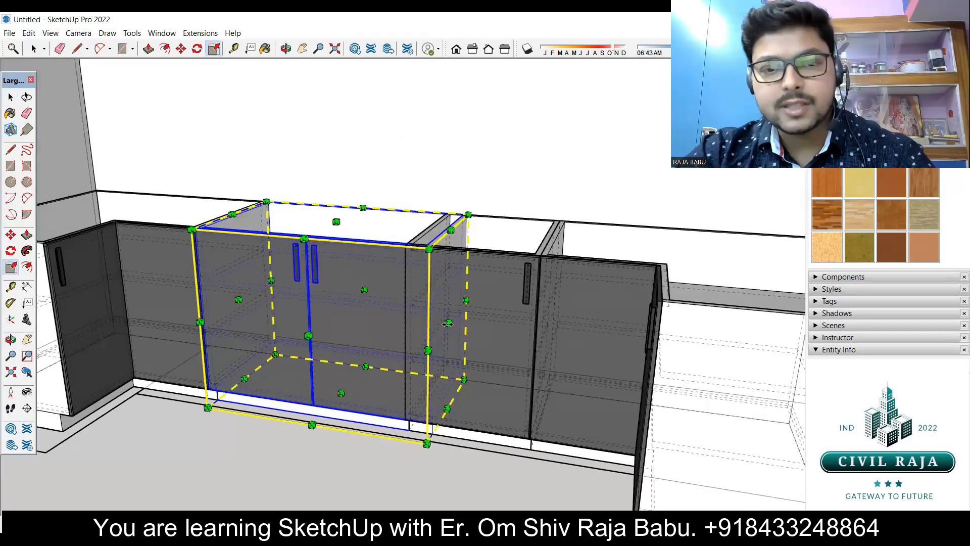
left_click_drag(448, 324, 411, 315)
middle_click_drag(411, 315, 490, 334)
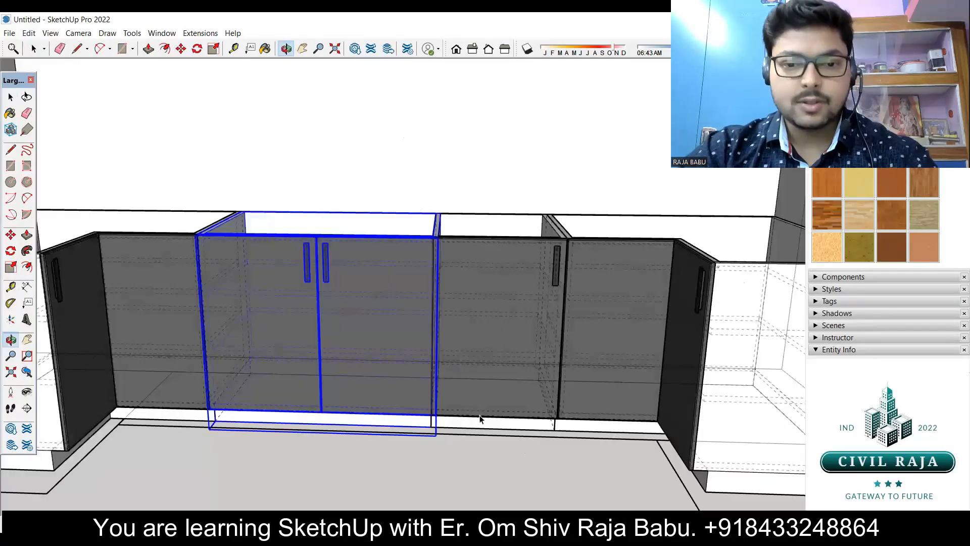
key("space")
left_click(484, 453)
scroll(559, 283, "down", 3)
middle_click_drag(549, 284, 512, 307)
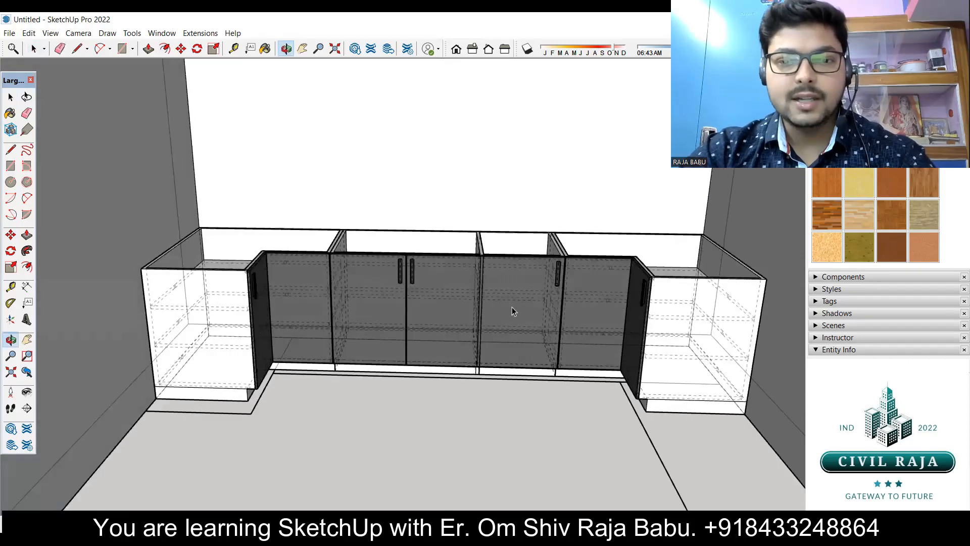
Step: Scale the single-door cabinet slightly narrower from the side facing the two-door cabinet
key("space")
scroll(521, 278, "up", 2)
left_click(522, 283)
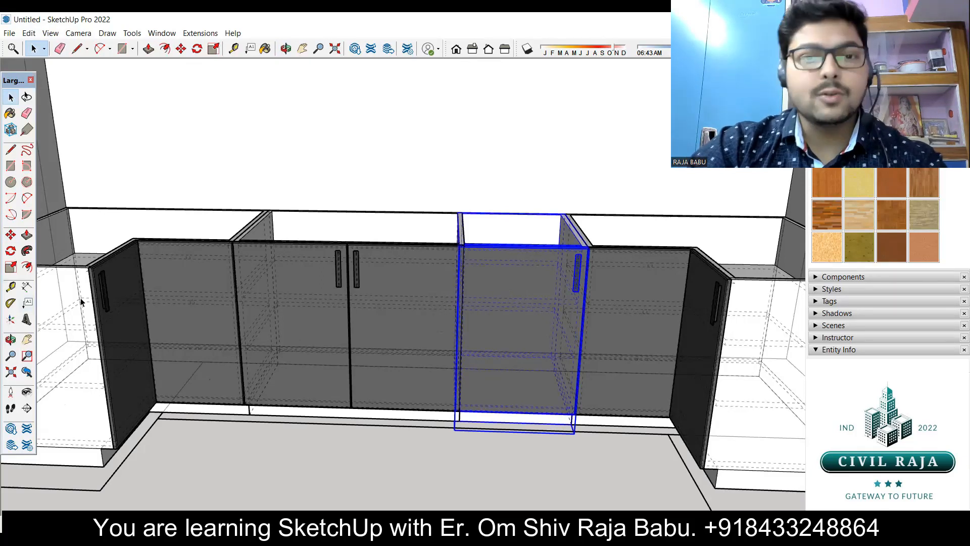
left_click(212, 49)
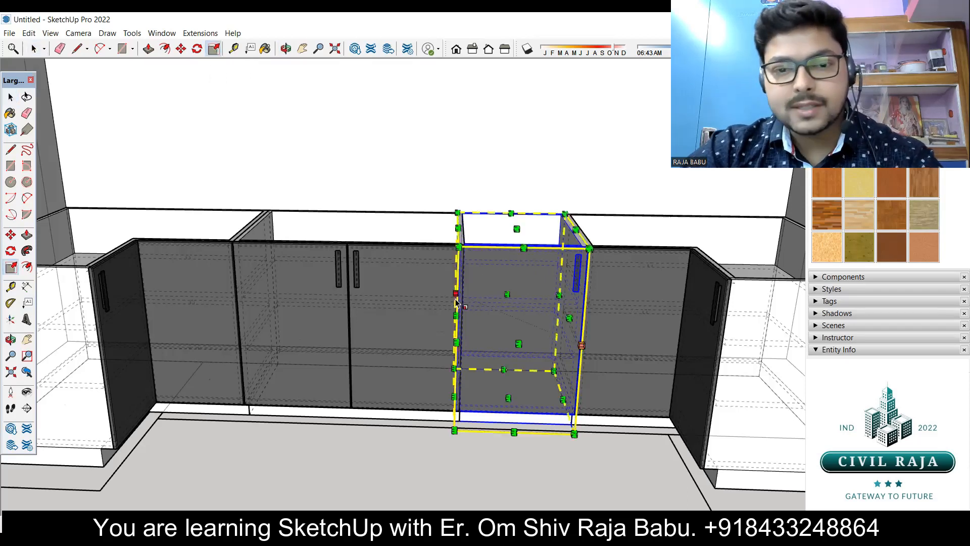
scroll(456, 302, "up", 2)
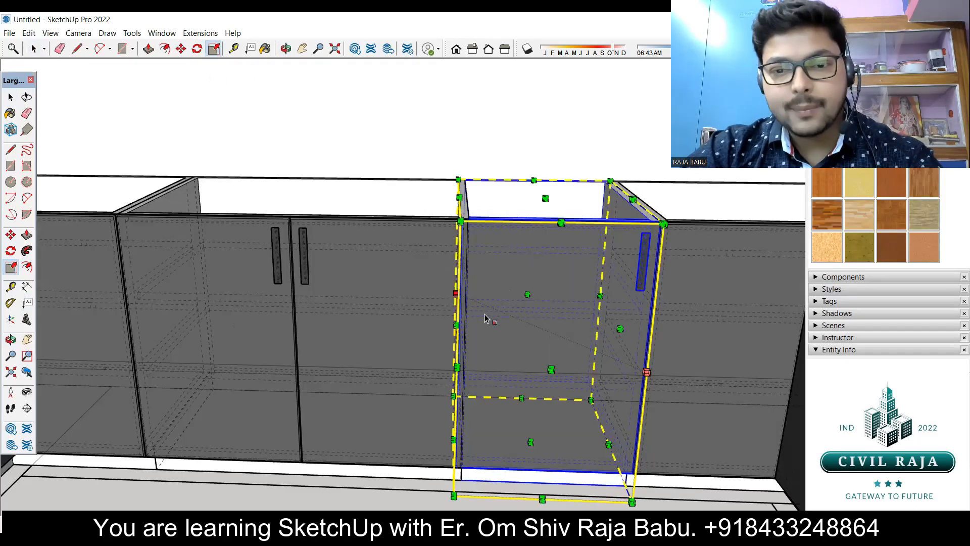
left_click(457, 327)
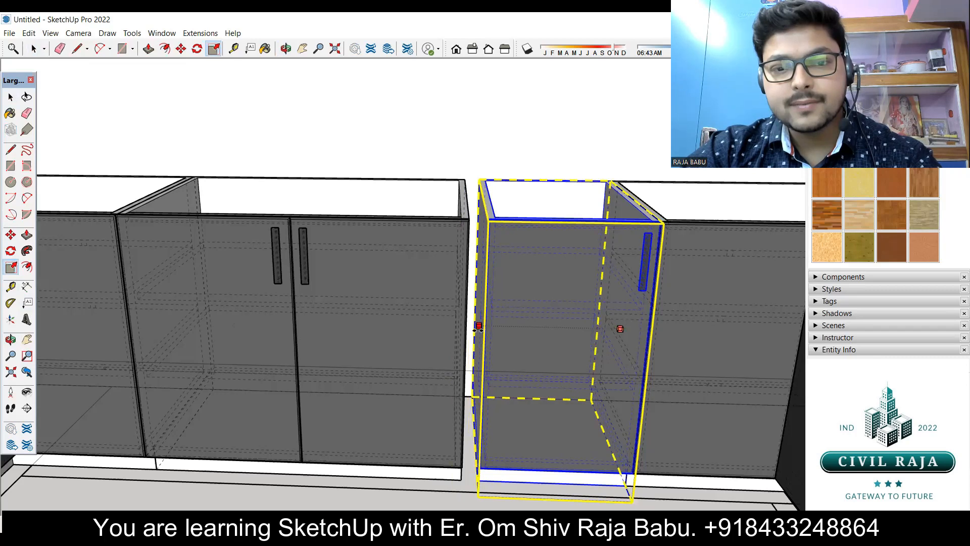
left_click(478, 328)
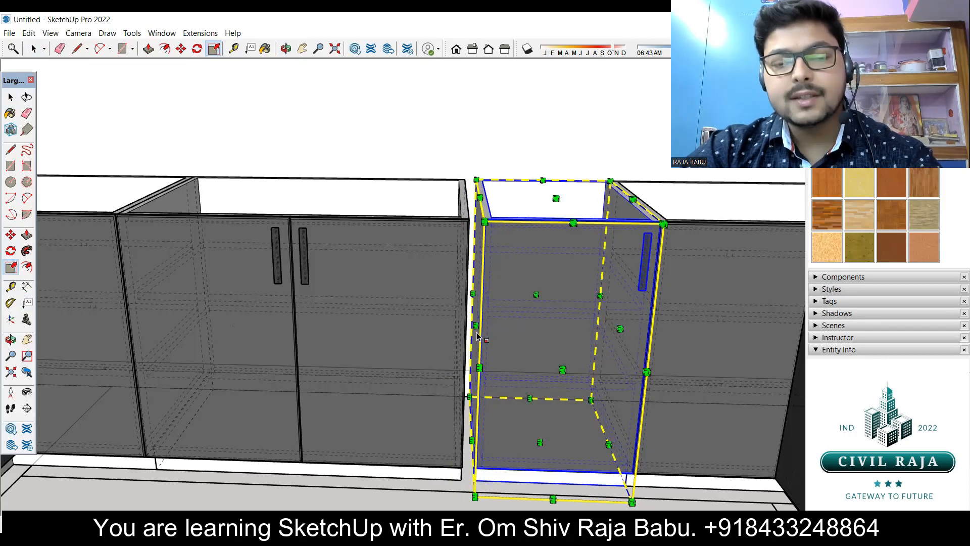
key("space")
left_click(423, 151)
Step: Scale the two-door cabinet wider along the rear wall until it closes the gap to the single-door cabinet
left_click(408, 289)
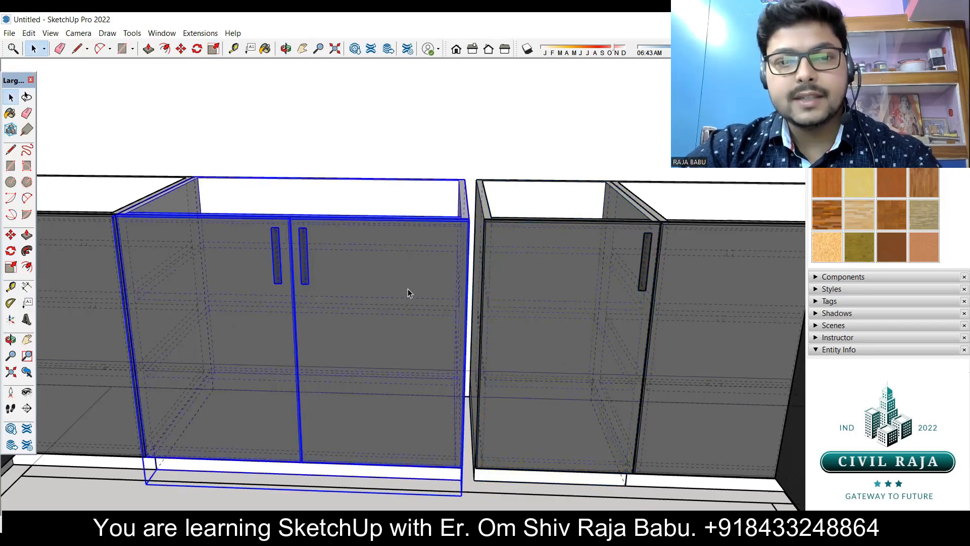
left_click(214, 49)
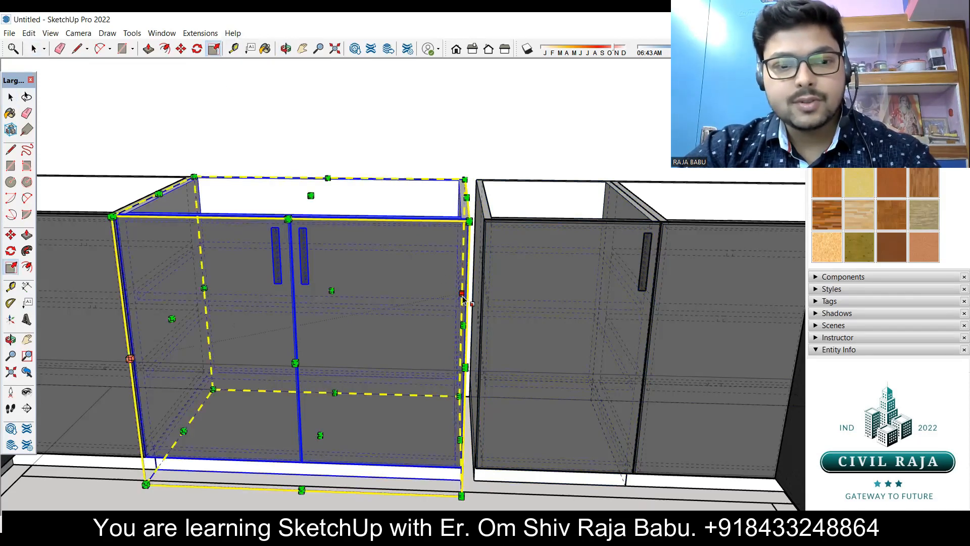
left_click_drag(464, 323, 477, 328)
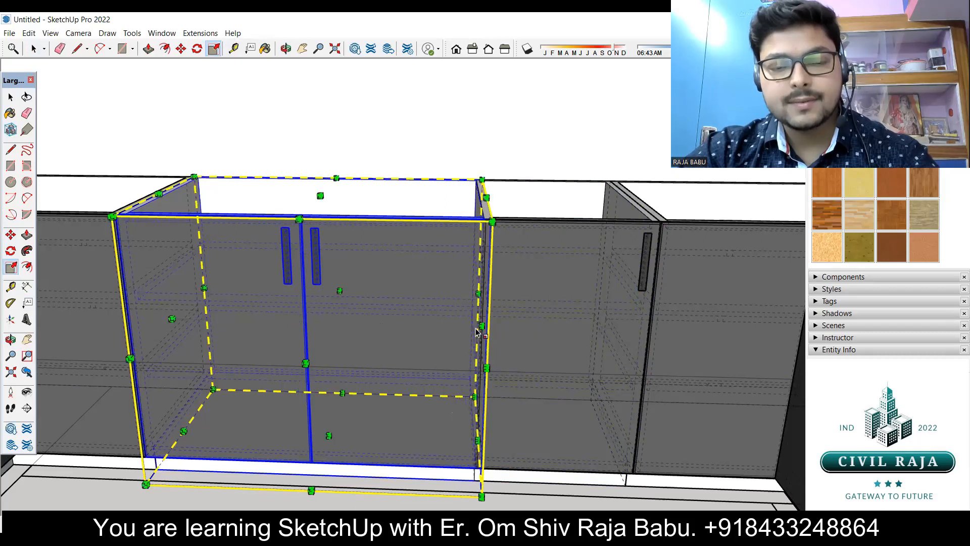
key("space")
left_click(507, 135)
scroll(523, 286, "down", 6)
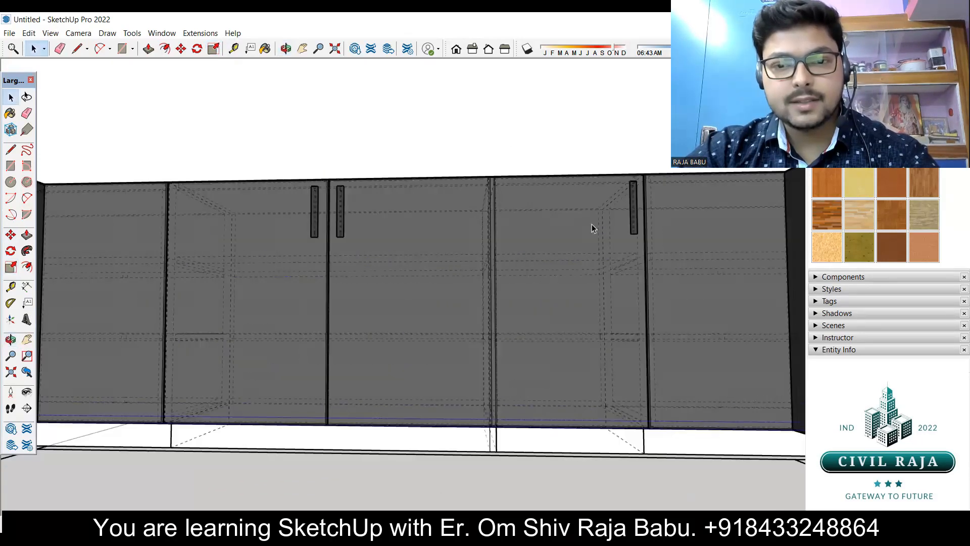
Step: Examine the fitted rear cabinet row and the remaining counter outline from several angles
middle_click_drag(581, 251, 578, 310)
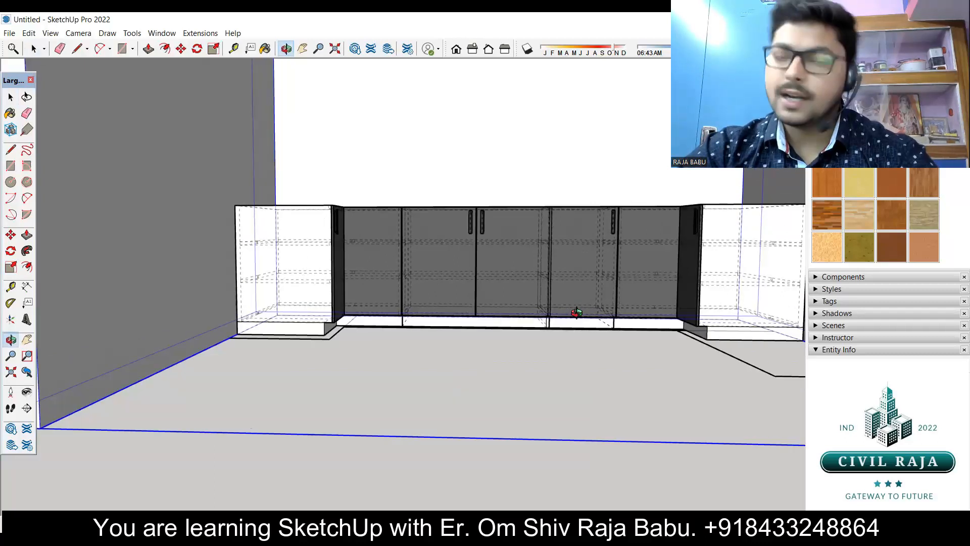
middle_click_drag(538, 373, 492, 338)
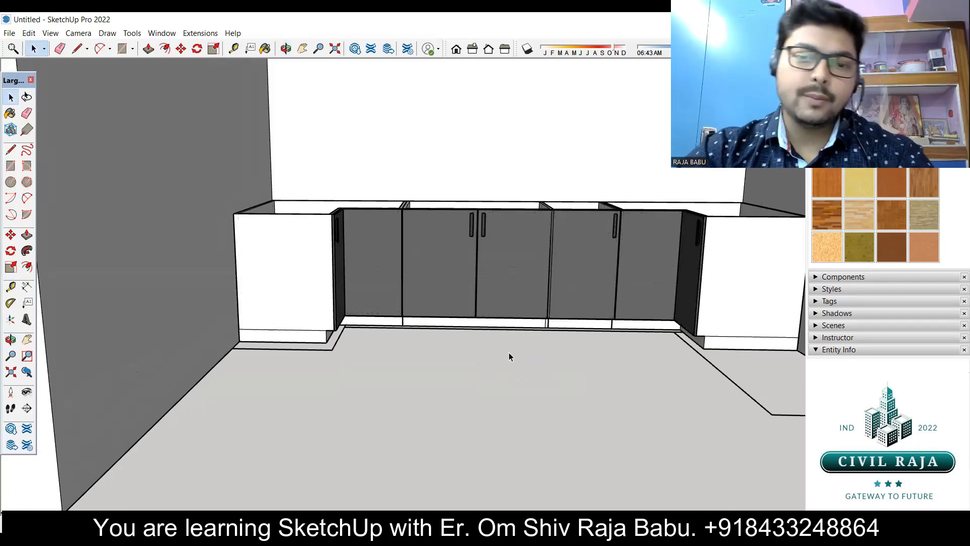
scroll(408, 234, "down", 3)
middle_click_drag(465, 251, 458, 344)
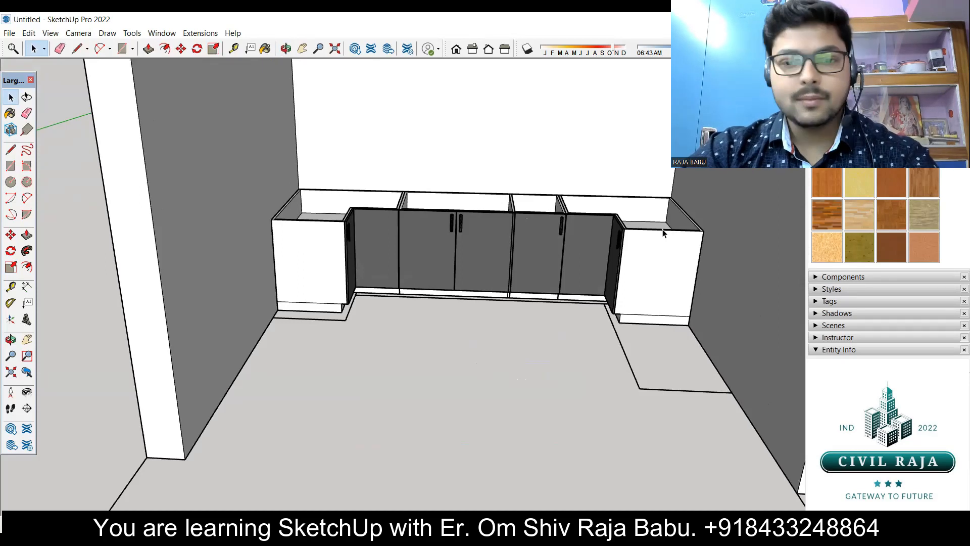
middle_click_drag(576, 271, 633, 292)
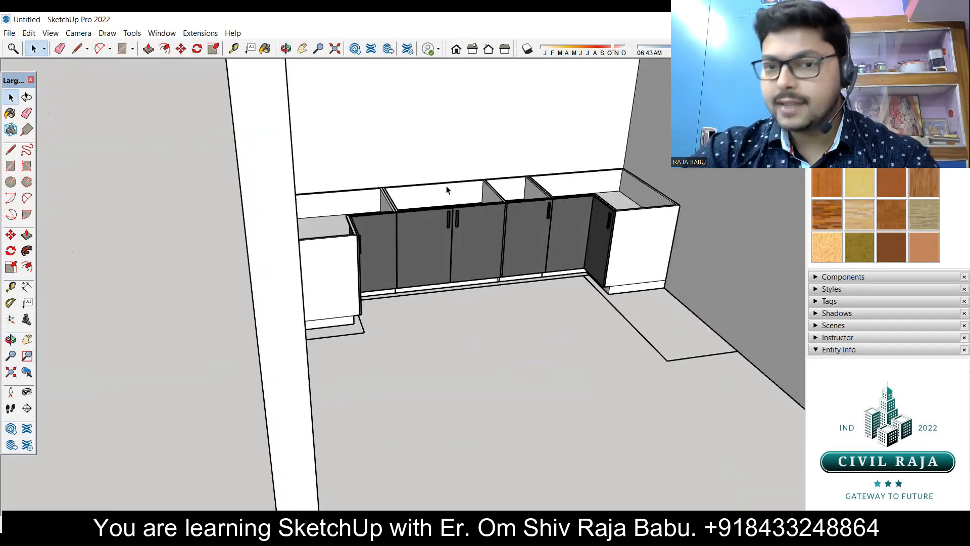
middle_click_drag(459, 249, 440, 255)
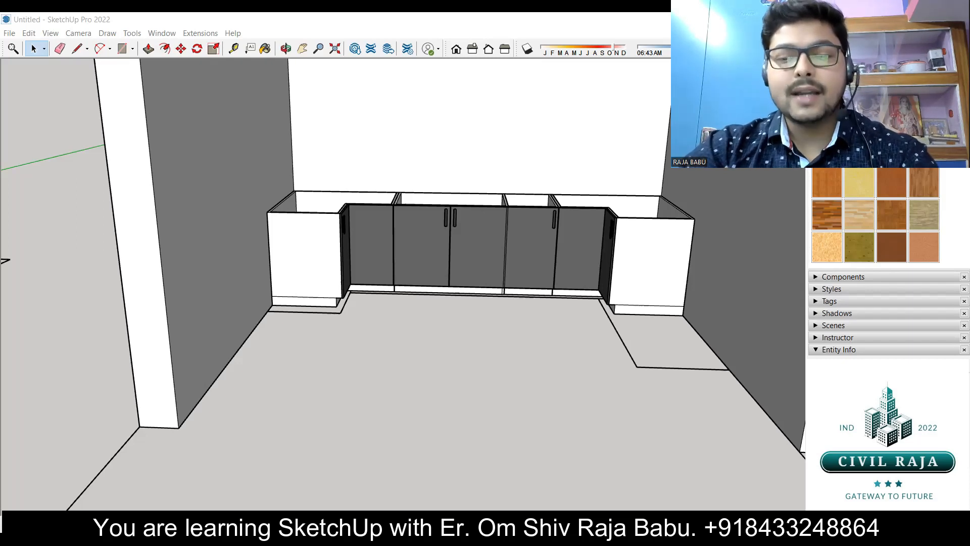
Step: Paste the copied sink base cabinet onto the kitchen floor near the open counter outline
left_click(669, 347)
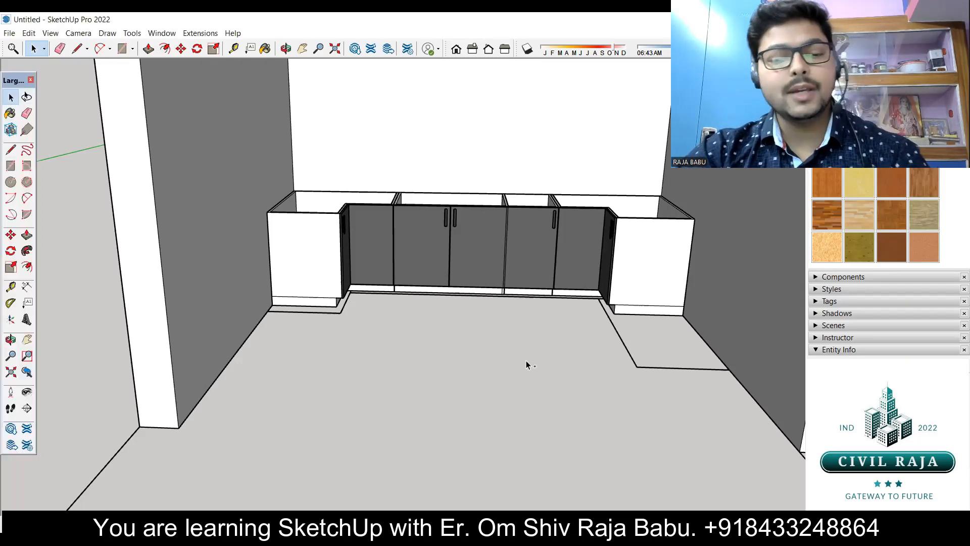
key("ctrl+v")
left_click(518, 369)
middle_click_drag(584, 362, 541, 455)
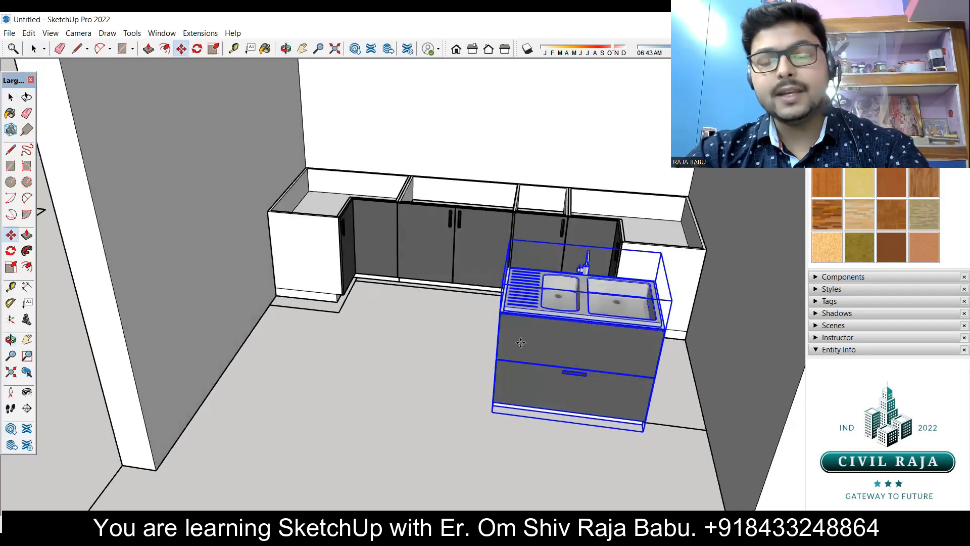
Step: Move the sink cabinet by its toe kick's bottom corner to the adjacent corner cabinet's toe kick corner
mouse_move(595, 348)
middle_mouse_down()
mouse_move(601, 339)
mouse_move(587, 326)
mouse_move(592, 344)
middle_mouse_up()
scroll(582, 307, "up", 5)
key("m")
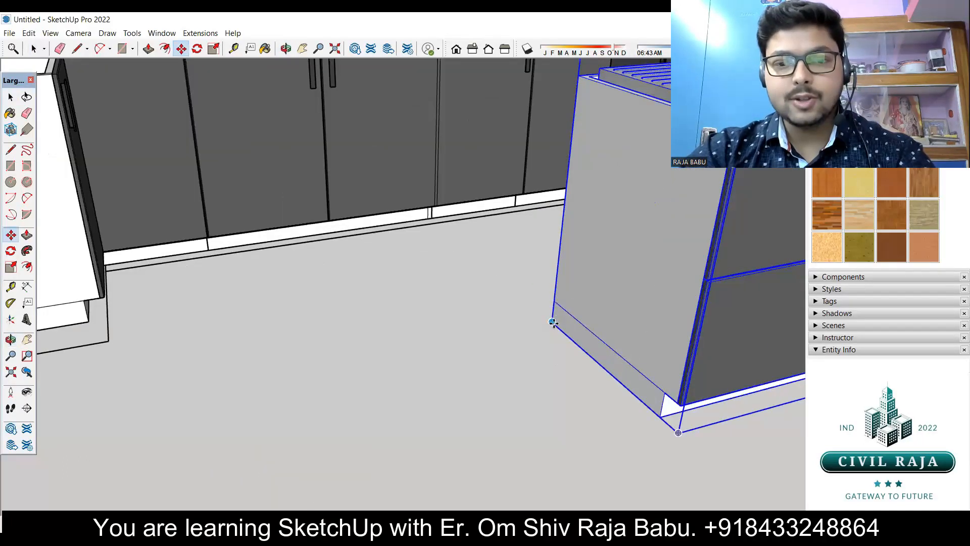
left_click(656, 416)
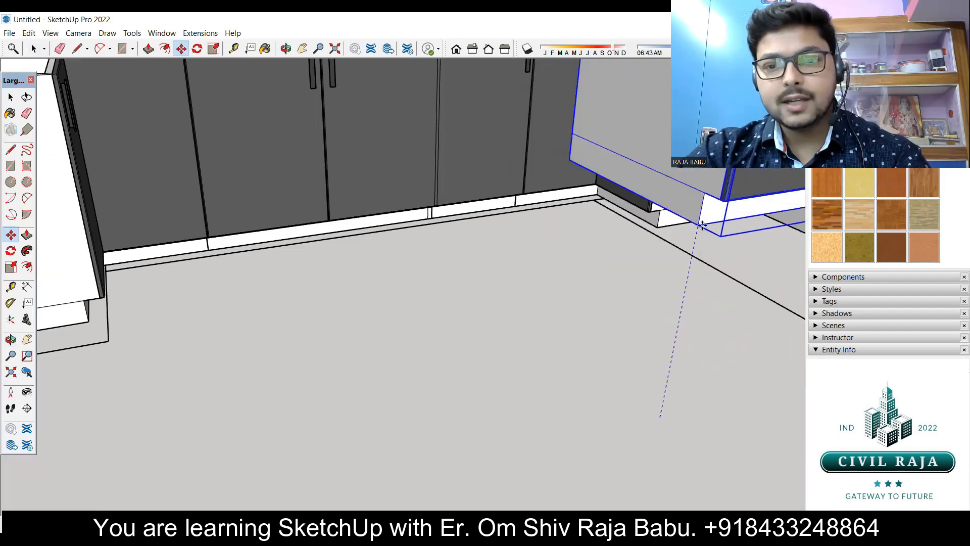
left_click(659, 227)
mouse_move(487, 301)
middle_mouse_down()
mouse_move(433, 301)
mouse_move(511, 286)
mouse_move(587, 383)
middle_mouse_up()
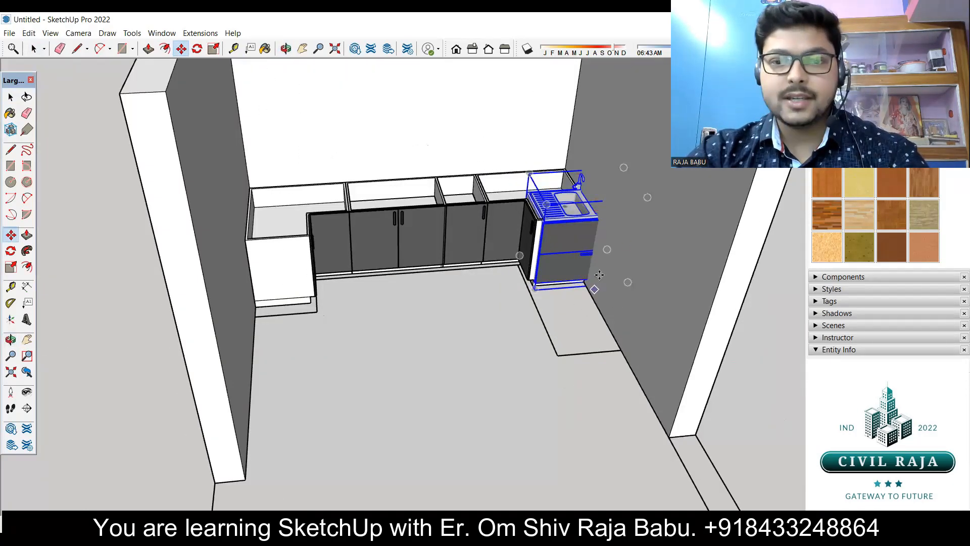
scroll(562, 260, "up", 4)
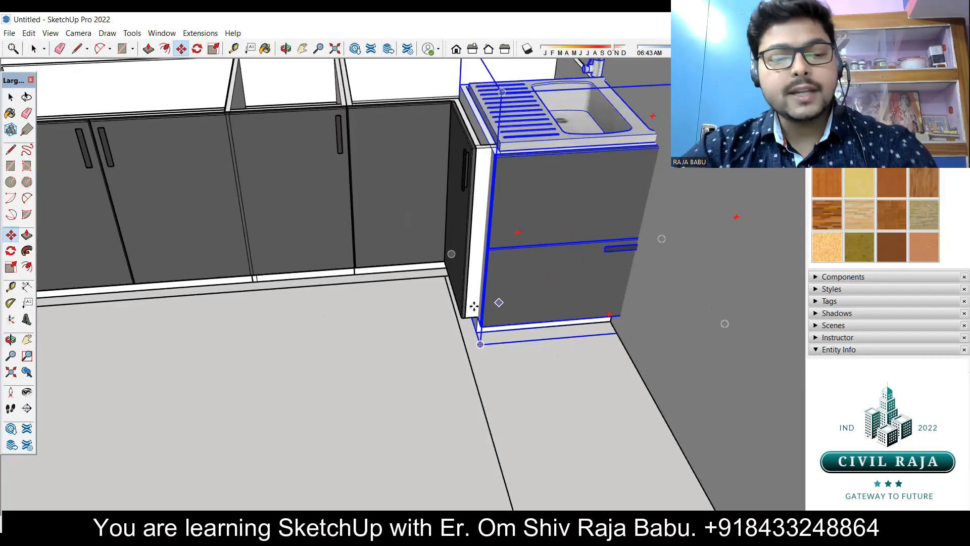
Step: Rotate the sink cabinet about its toe kick corner until it lines up with the counter outline along the side wall
key("q")
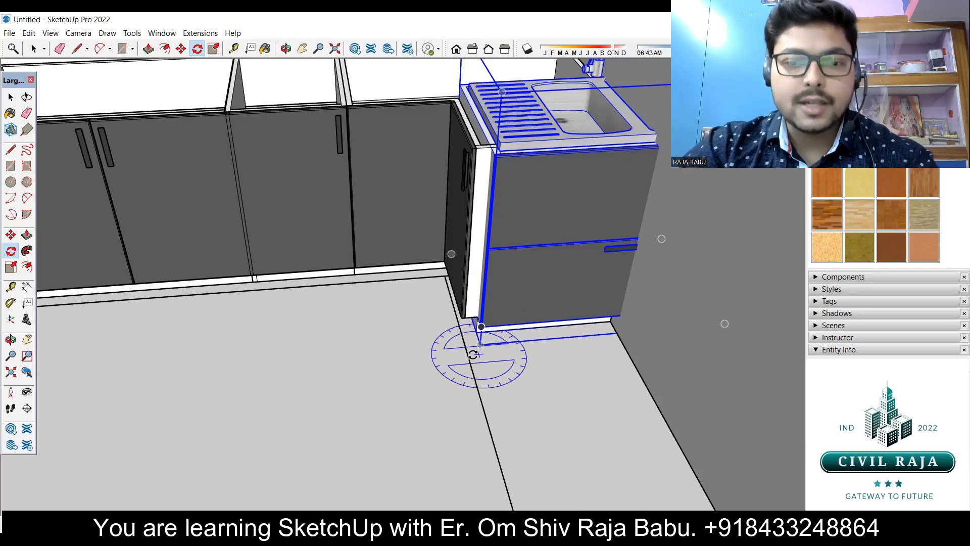
scroll(470, 345, "up", 3)
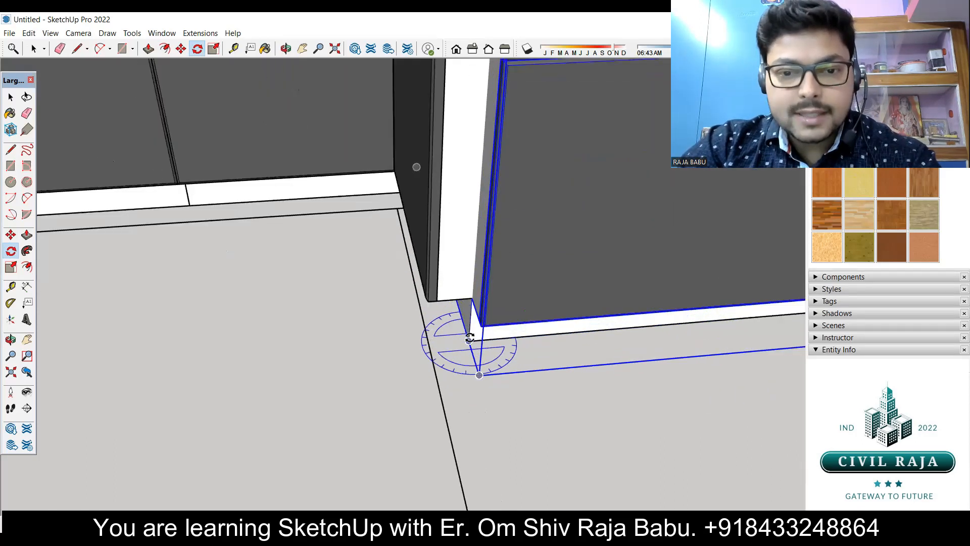
left_click(469, 339)
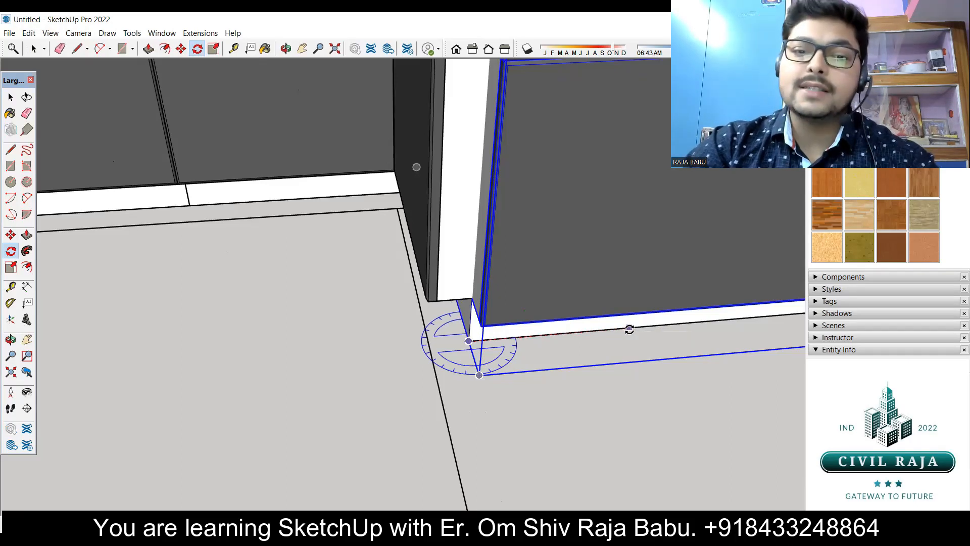
left_click(629, 329)
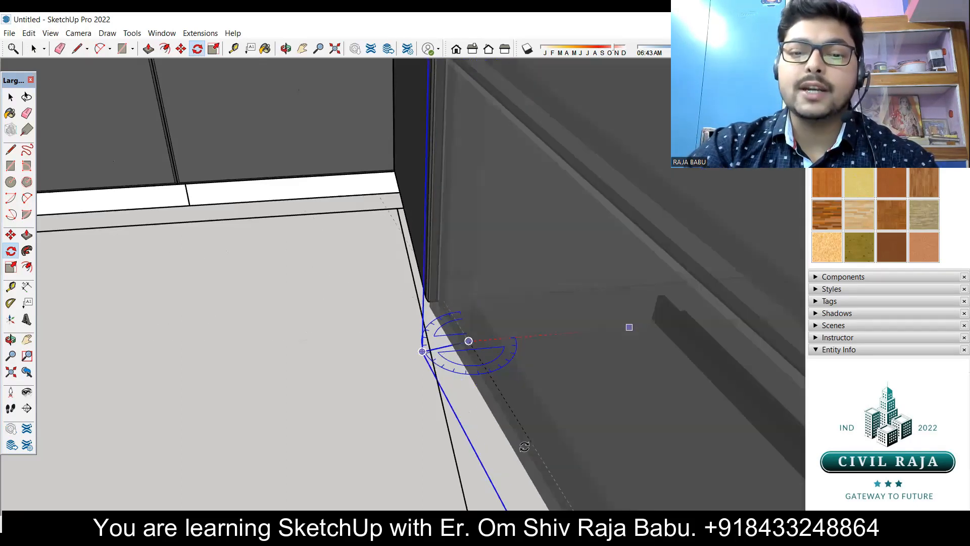
scroll(591, 400, "down", 8)
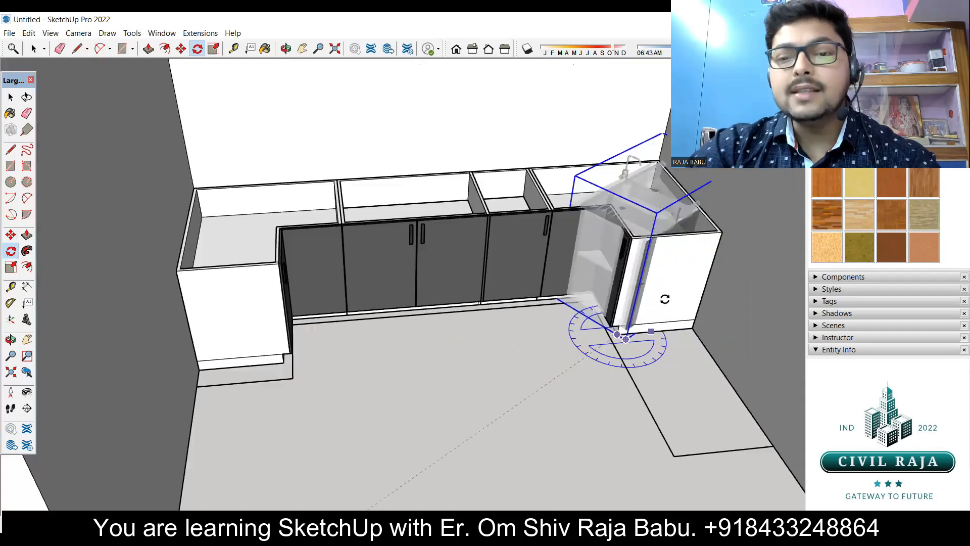
scroll(665, 299, "up", 4)
scroll(665, 299, "down", 2)
scroll(617, 345, "down", 2)
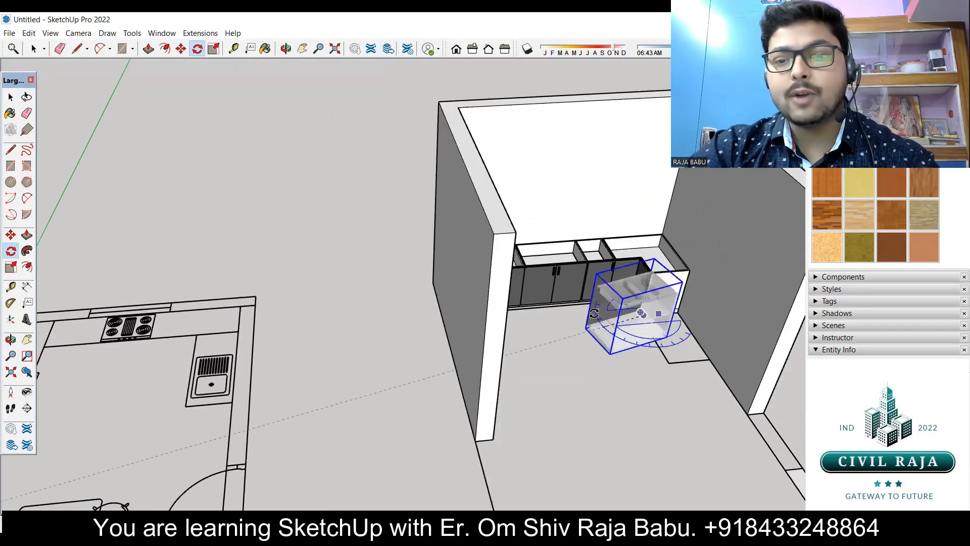
left_click(669, 352)
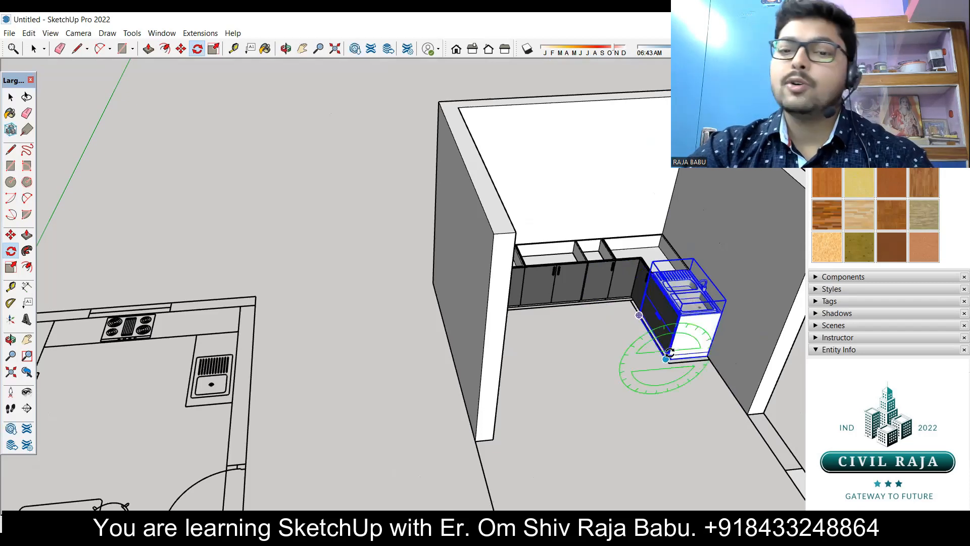
key("space")
Step: Examine the toe kick, fronts and top edges where the sink cabinet meets the corner cabinet
scroll(637, 347, "up", 4)
middle_click_drag(521, 269, 597, 269)
scroll(599, 269, "up", 3)
left_click_drag(591, 391, 598, 397)
middle_click_drag(525, 381, 669, 263)
scroll(544, 283, "up", 3)
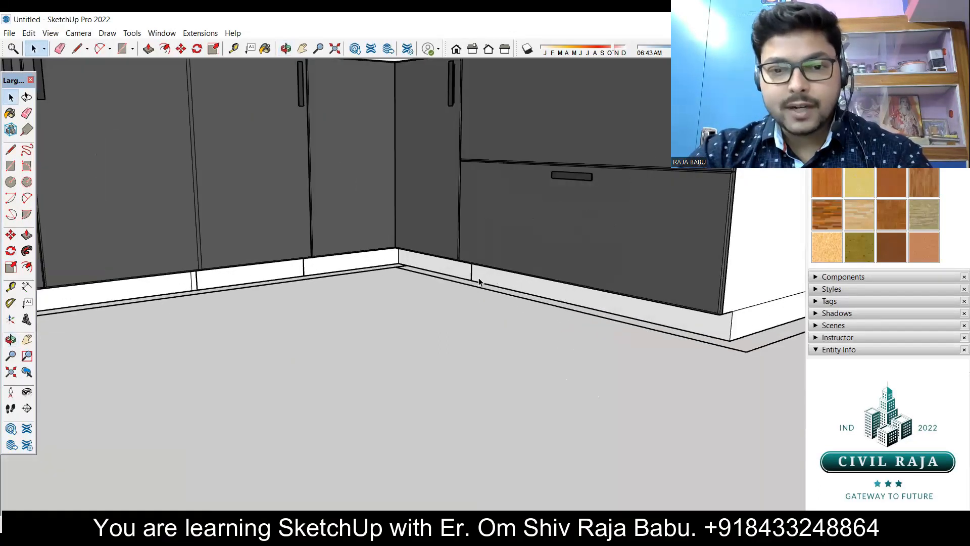
scroll(477, 278, "up", 3)
scroll(475, 273, "down", 5)
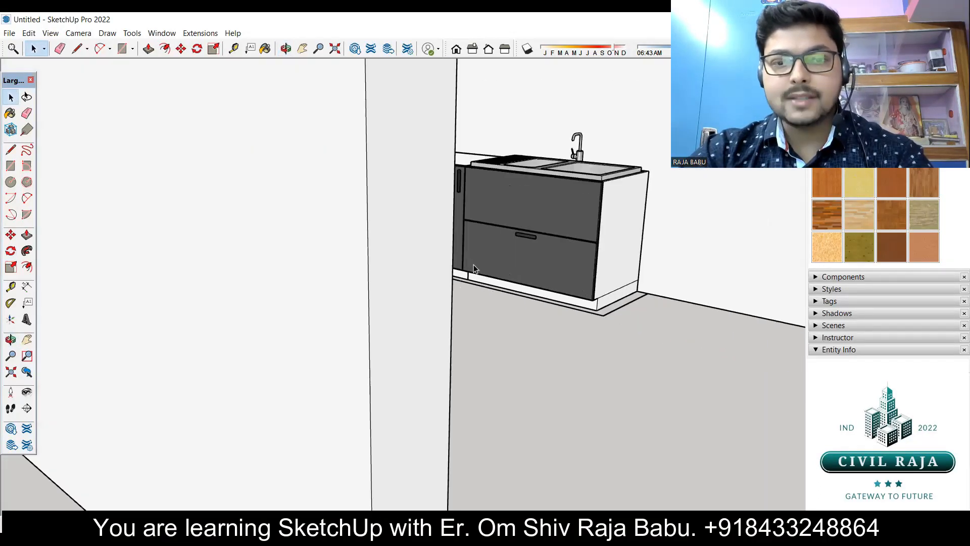
middle_click_drag(473, 268, 402, 404)
scroll(480, 214, "up", 2)
left_click(482, 223)
scroll(460, 178, "up", 3)
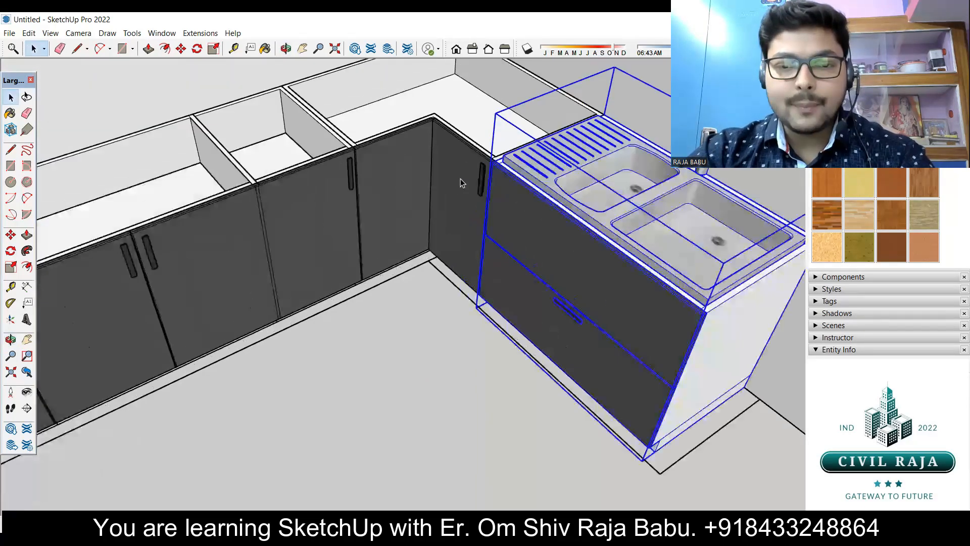
scroll(482, 169, "up", 4)
scroll(492, 157, "down", 5)
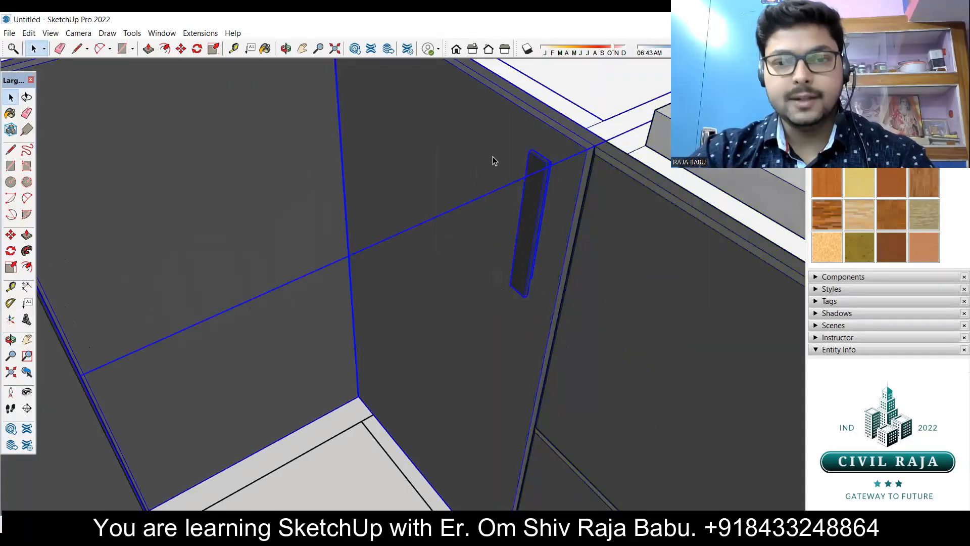
scroll(507, 356, "down", 2)
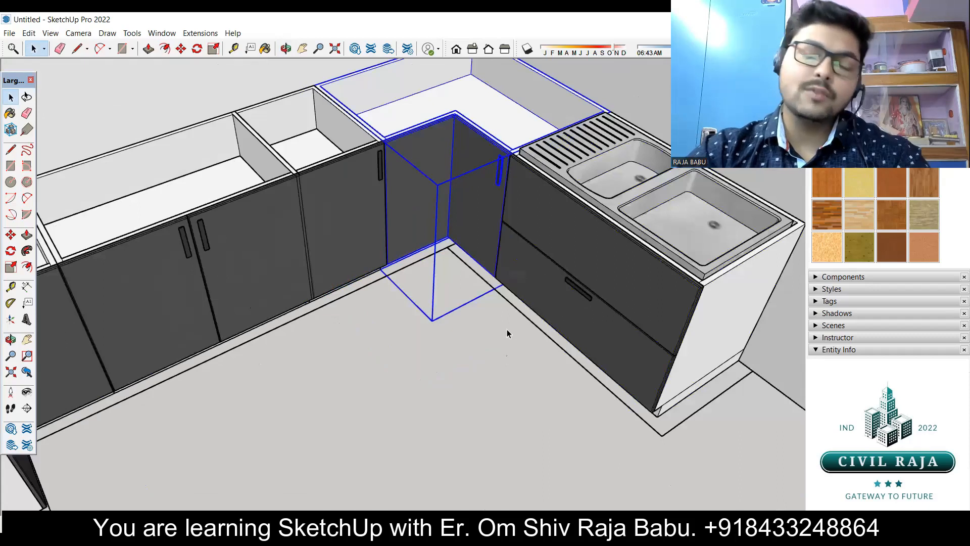
Step: Draw a horizontal rectangle over the side leg of the corner cabinet opposite the sink, from its outer front corner to its rear edge
left_click(507, 329)
scroll(507, 329, "down", 4)
middle_click_drag(584, 332, 292, 259)
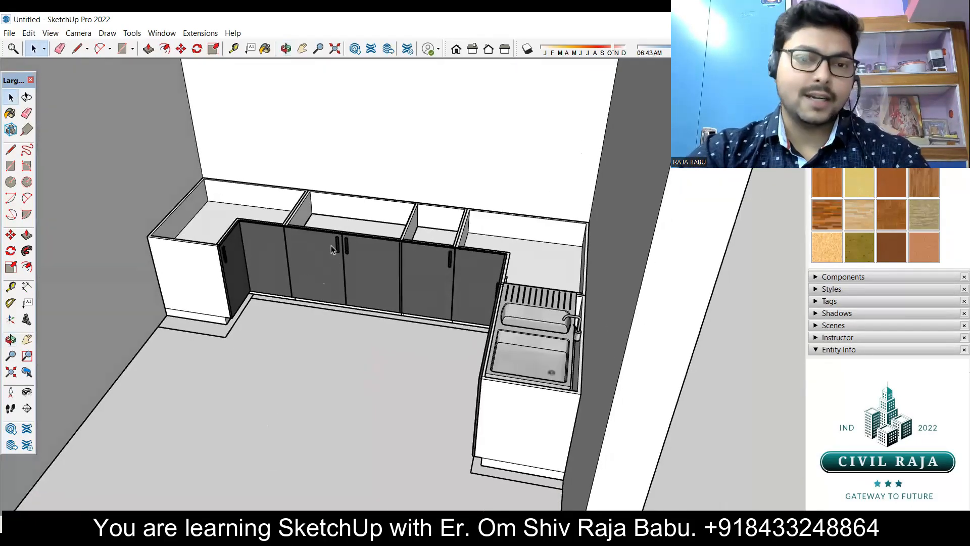
middle_click_drag(326, 217, 408, 232, "shift")
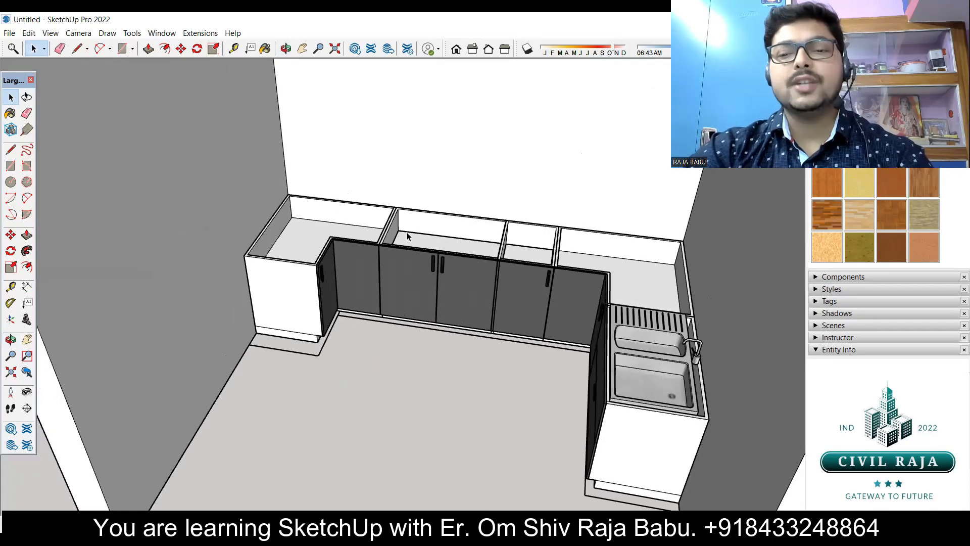
middle_click_drag(313, 269, 311, 260)
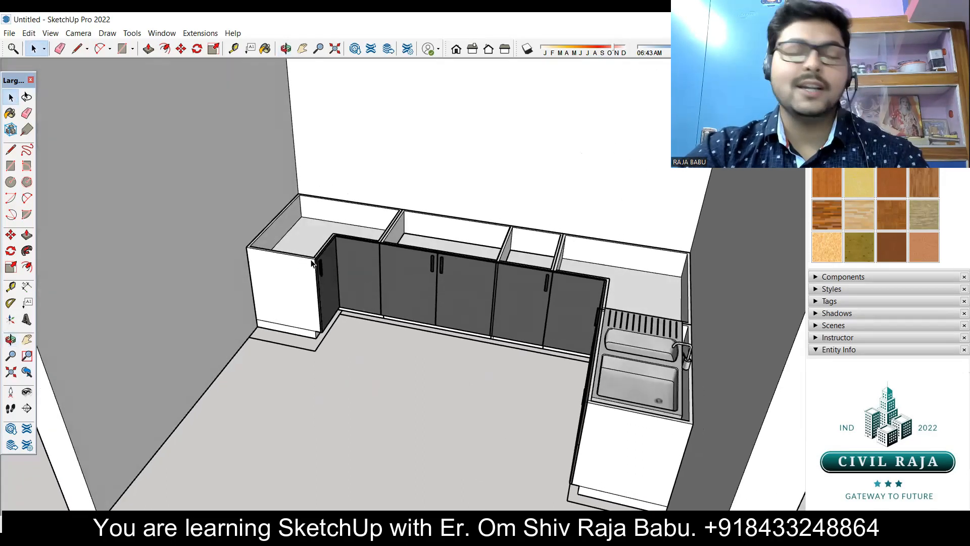
left_click(122, 49)
scroll(255, 242, "up", 8)
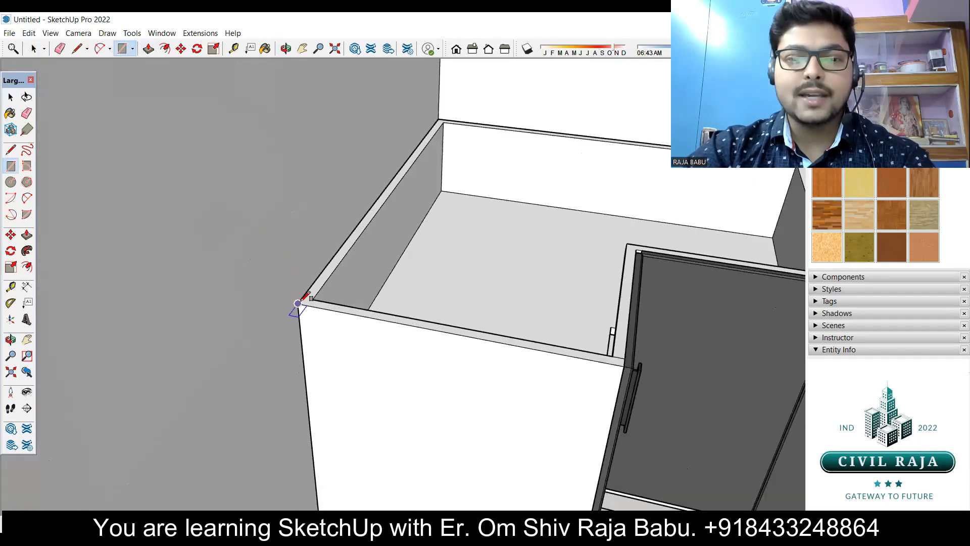
scroll(298, 303, "down", 5)
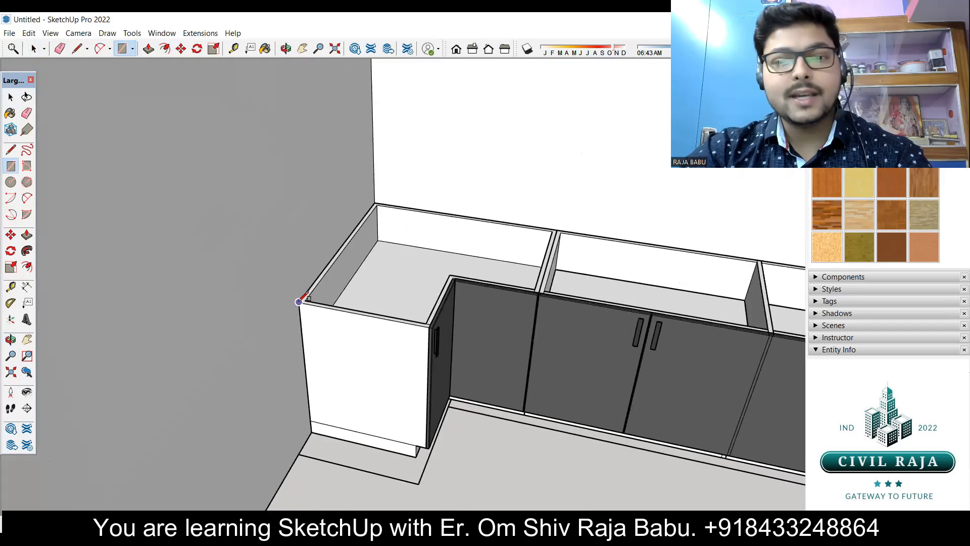
left_click(298, 303)
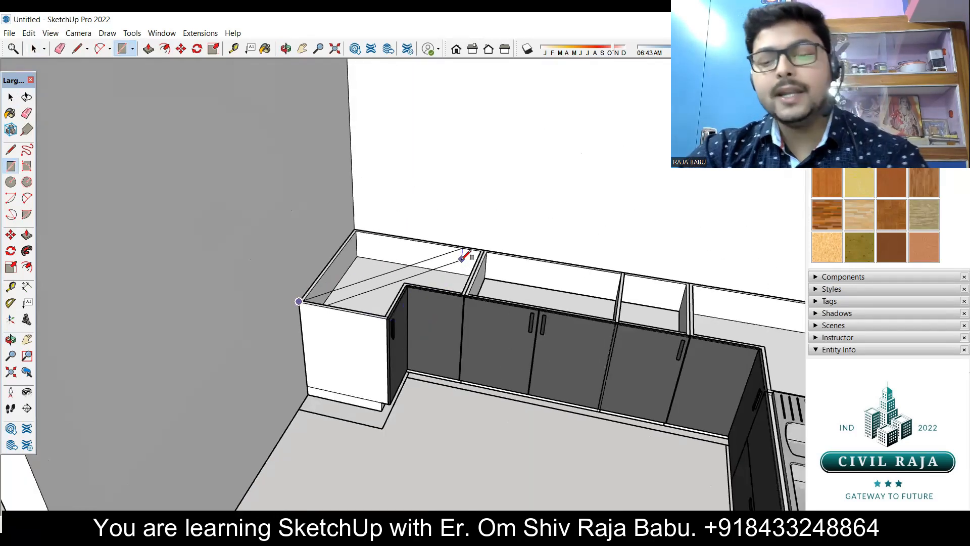
key("Up")
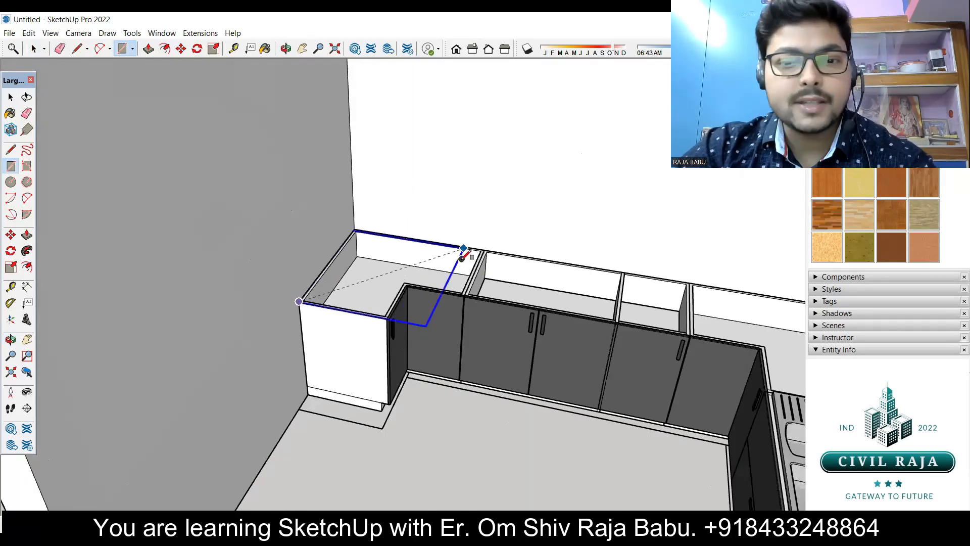
scroll(462, 258, "up", 4)
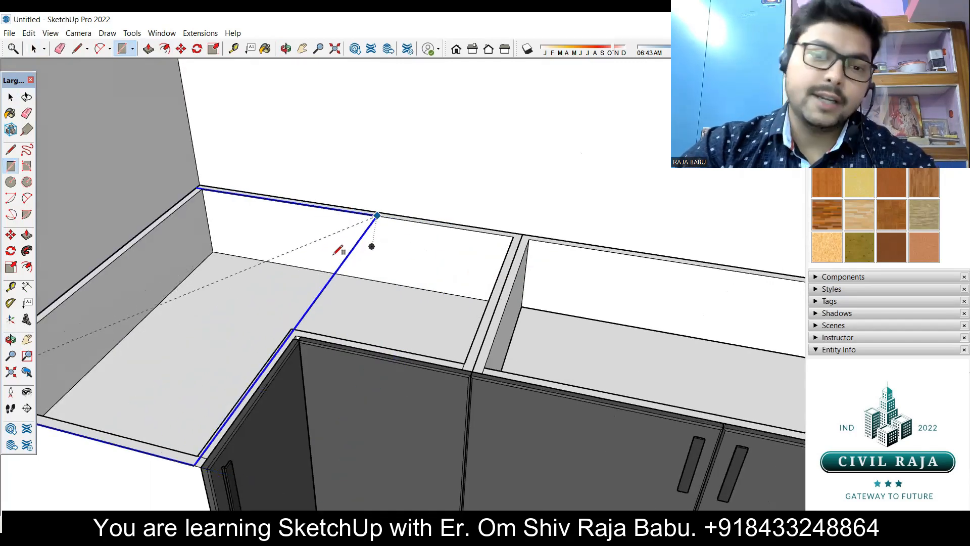
left_click(374, 217)
Step: Group the countertop rectangle and open the group for editing with its face selected
key("space")
left_click(256, 243)
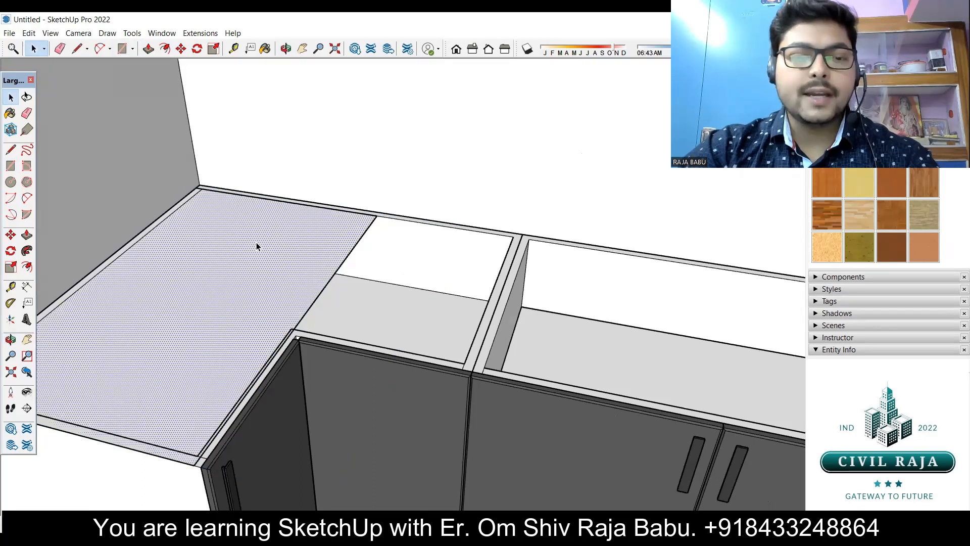
right_click(257, 242)
left_click(300, 338)
double_click(250, 302)
left_click(249, 303)
Step: Push/Pull the countertop face upward into a thin slab
key("p")
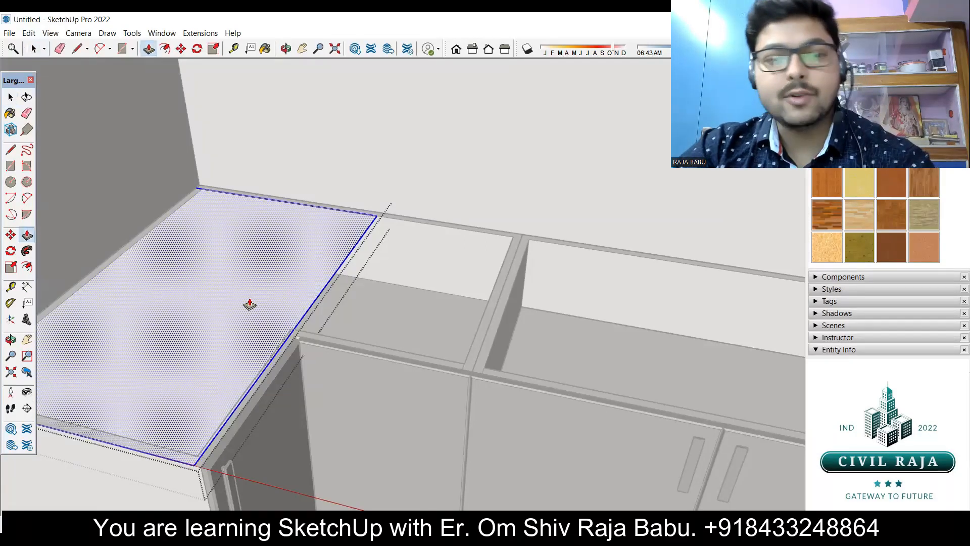
left_click(250, 299)
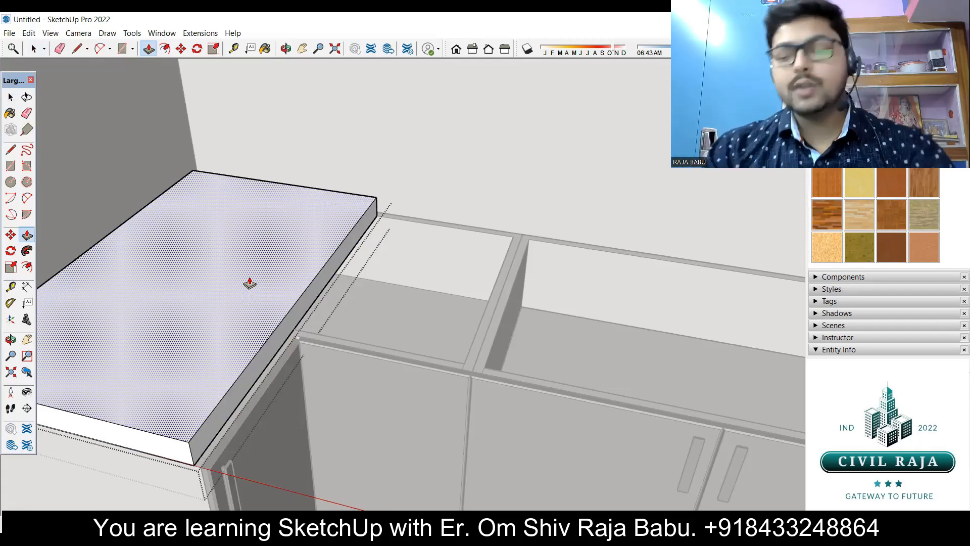
key("Return")
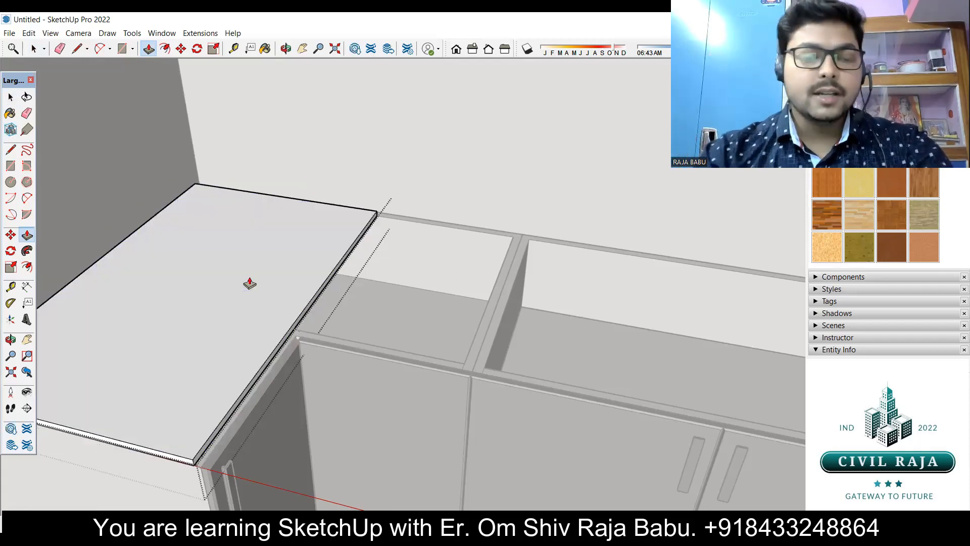
Step: Extend the slab's inner long side outward to the front of the corner cabinet's door
middle_click_drag(372, 205, 242, 292)
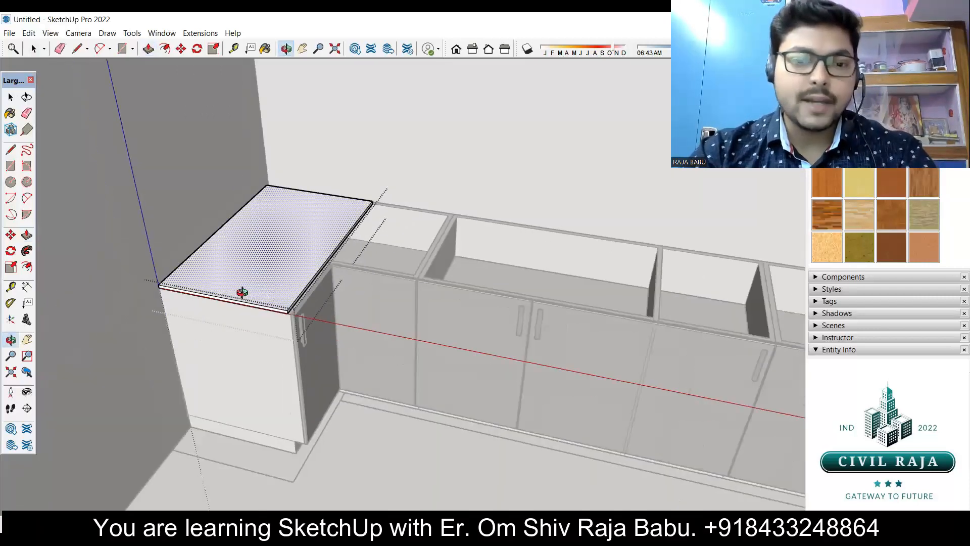
scroll(242, 293, "up", 8)
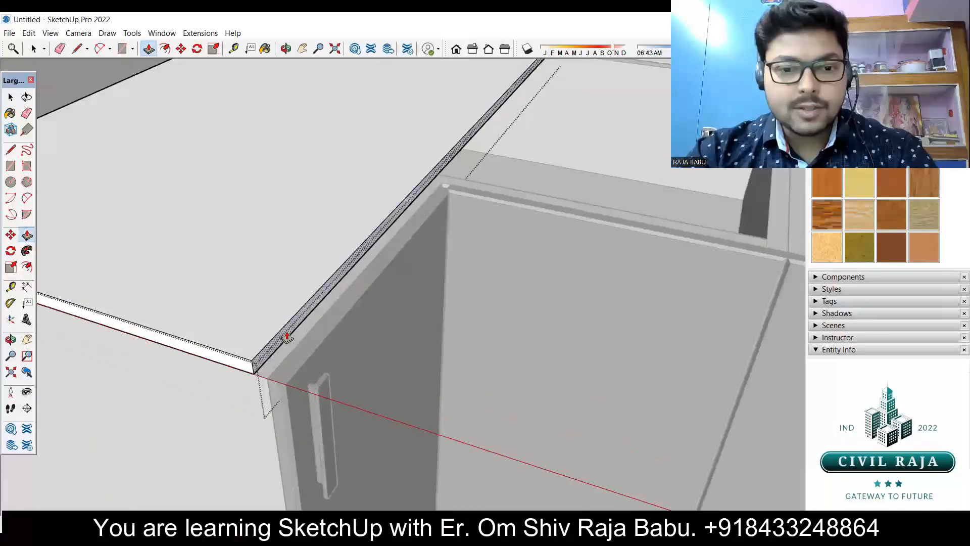
scroll(287, 338, "up", 2)
left_click(318, 368)
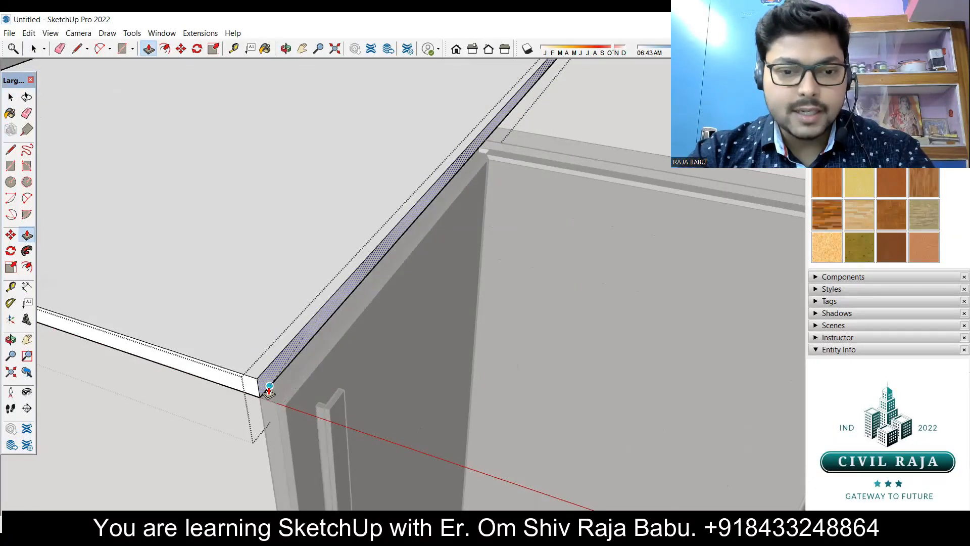
Step: Draw a vertical line across the slab's inner side face at the cabinet's inside corner to split off the rear portion
middle_click_drag(395, 405, 169, 278)
middle_click_drag(427, 265, 400, 369)
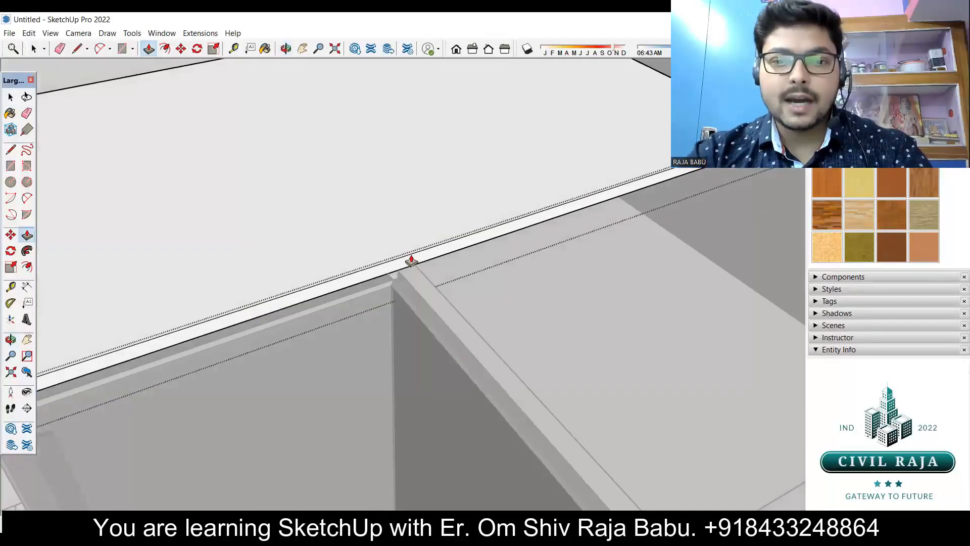
scroll(410, 263, "up", 2)
left_click(398, 288)
key("l")
scroll(386, 286, "up", 4)
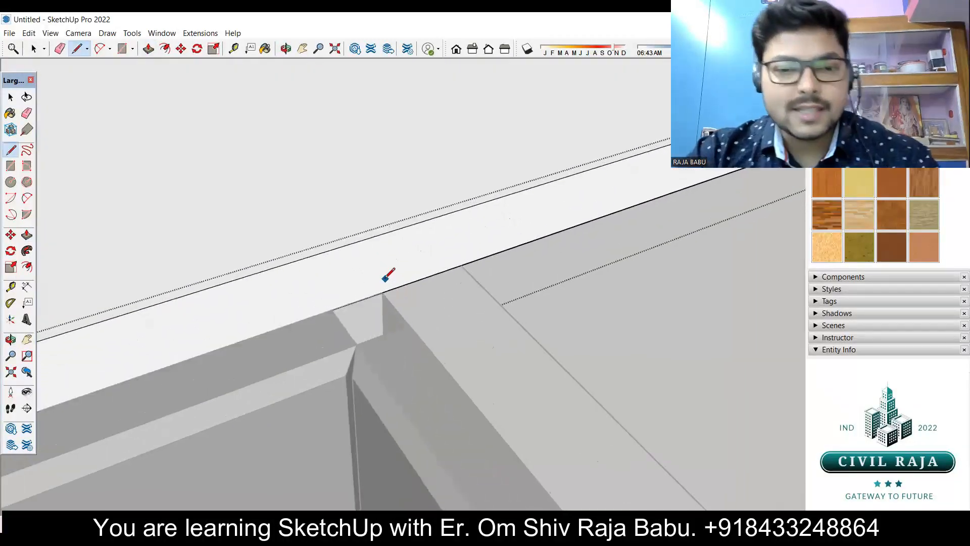
left_click(381, 295)
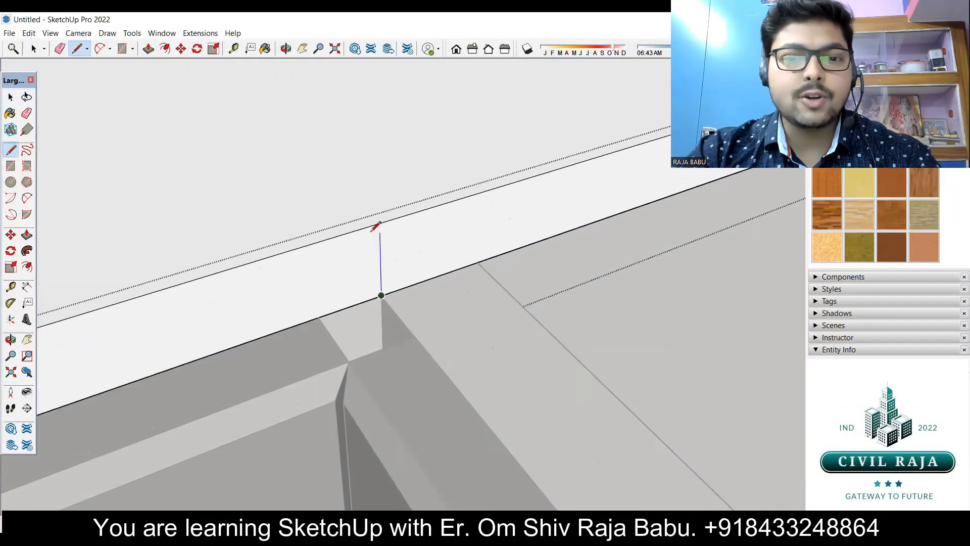
left_click(384, 238)
key("space")
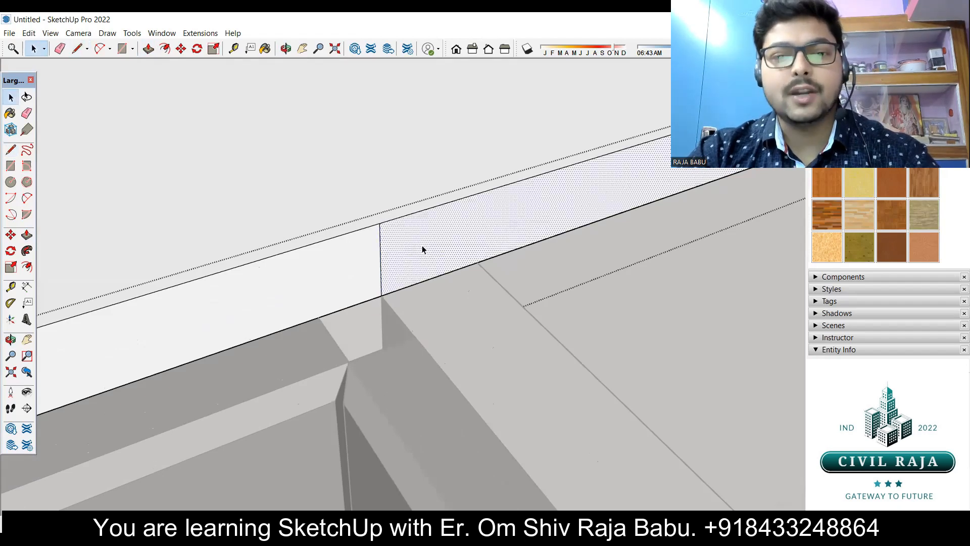
Step: Push/Pull the rear portion of the slab's side face along the back wall to the opposite side wall
key("p")
left_click(430, 255)
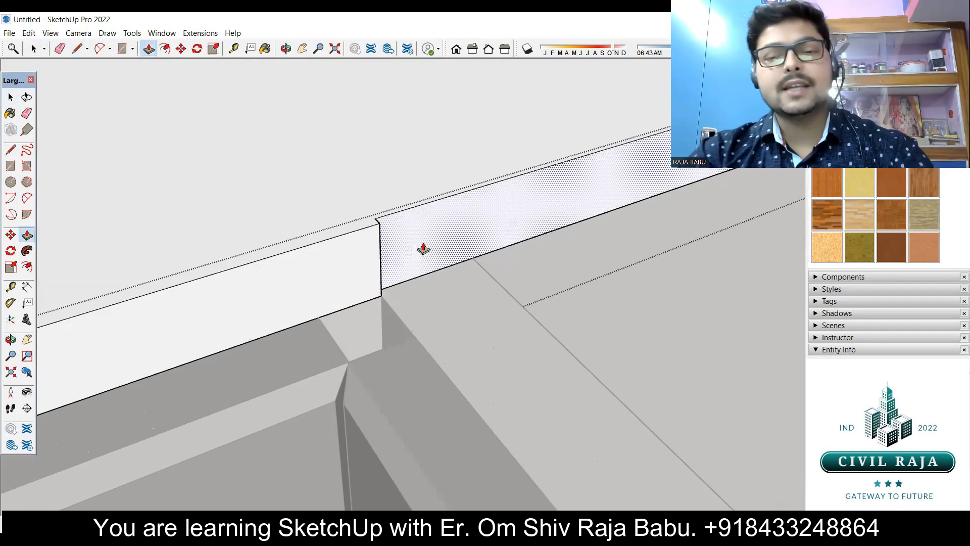
scroll(423, 242, "down", 5)
scroll(422, 228, "down", 5)
scroll(423, 227, "down", 3)
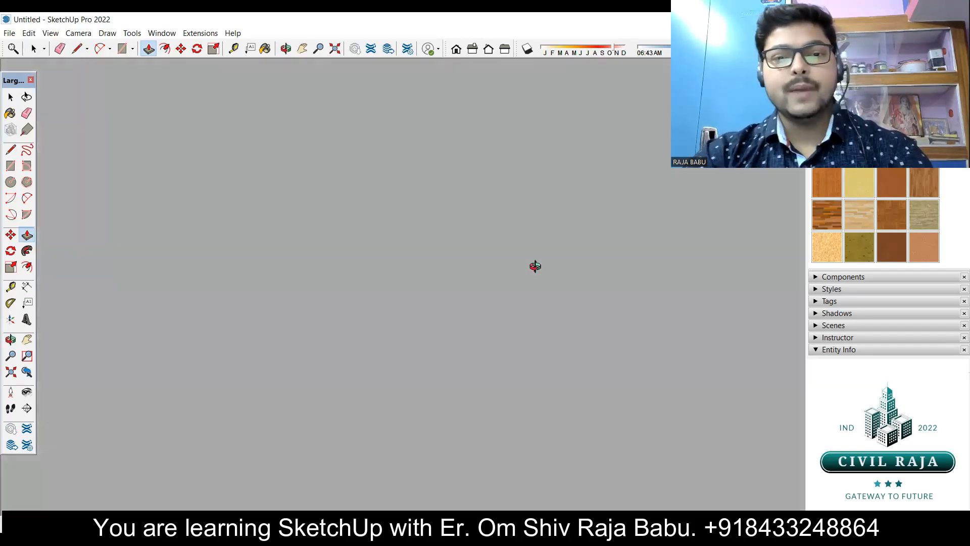
middle_click_drag(535, 263, 670, 235)
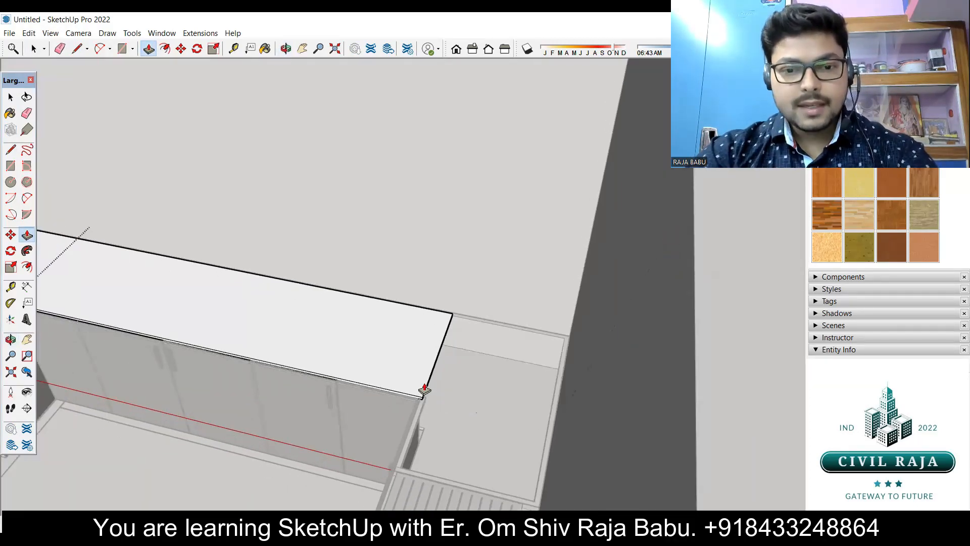
scroll(421, 392, "up", 3)
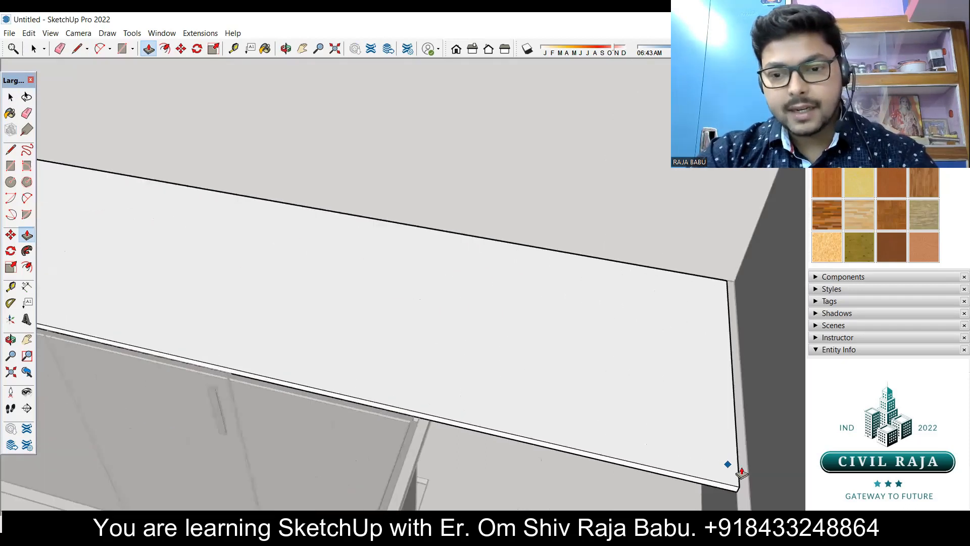
Step: Draw a line across the slab's front edge face at the inside corner beside the sink cabinet and select the split-off portion
middle_click_drag(736, 310, 529, 299)
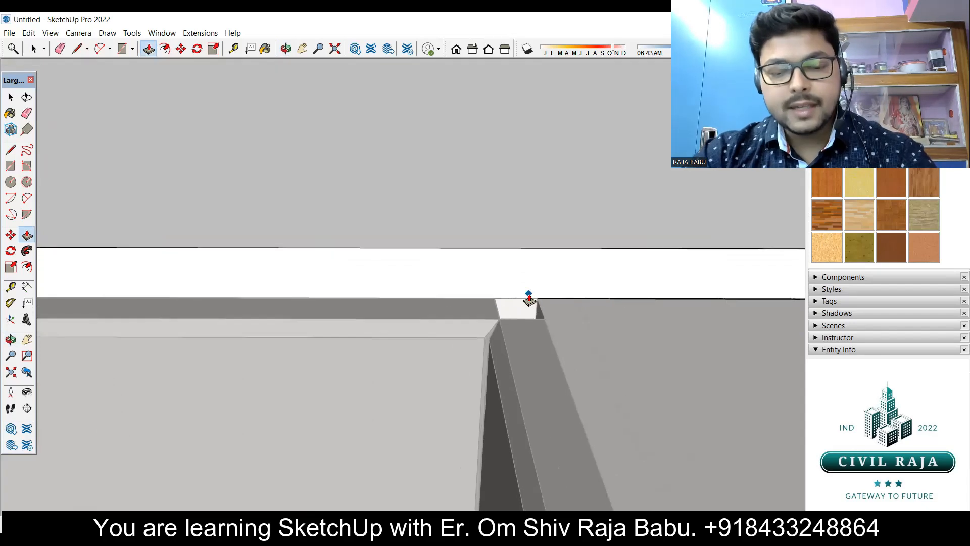
key("l")
scroll(527, 299, "up", 4)
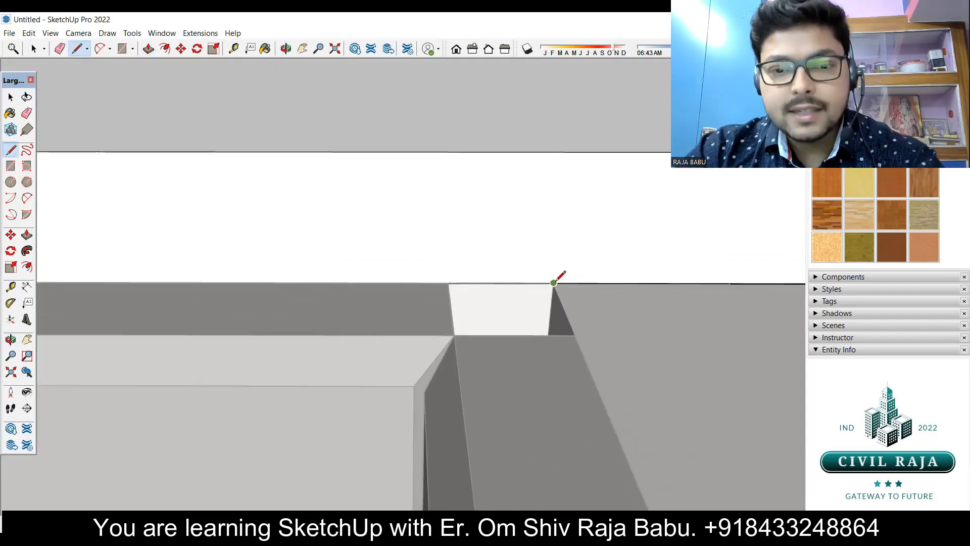
left_click(567, 152)
key("space")
left_click(569, 222)
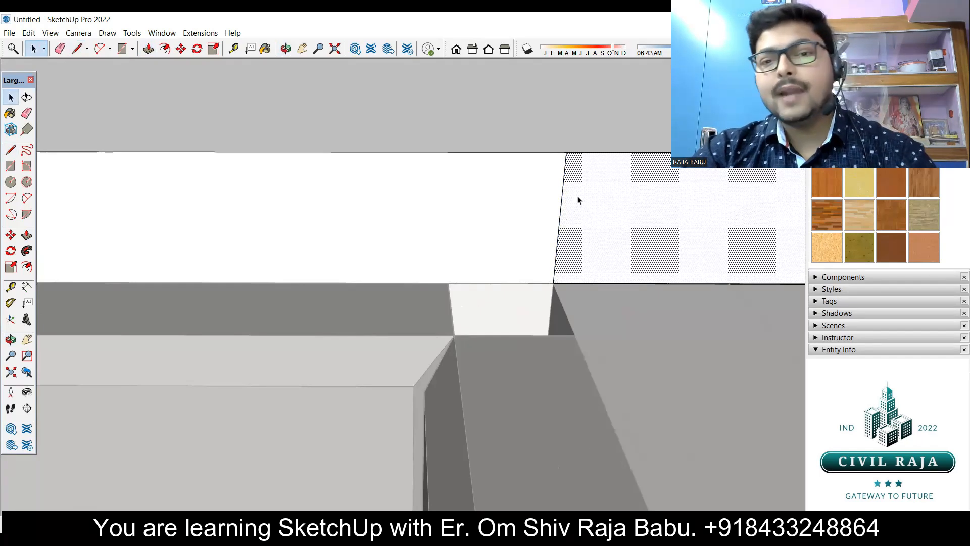
Step: Push/Pull the split-off face forward over the sink cabinet up to the back edge of the sink's drainboard
scroll(606, 202, "down", 2)
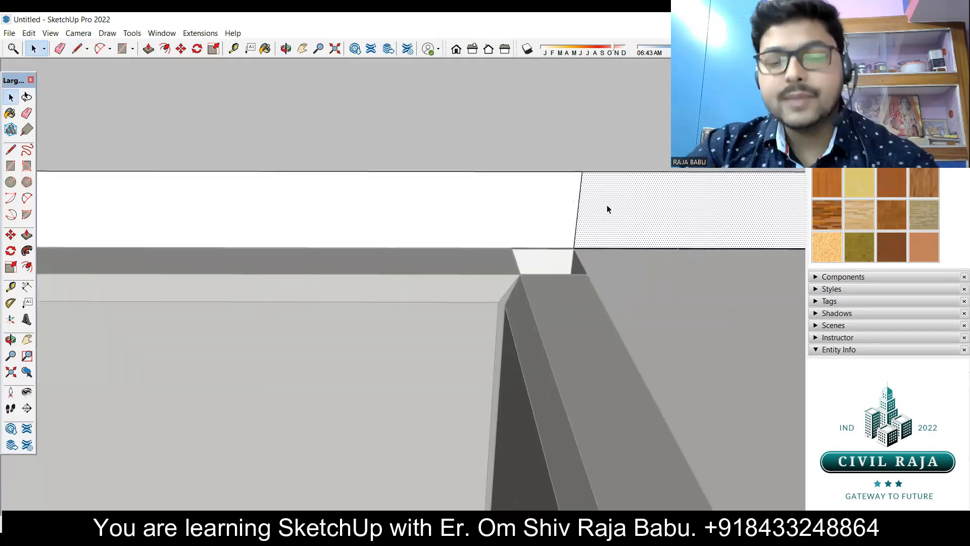
key("p")
left_click(608, 212)
scroll(675, 245, "down", 6)
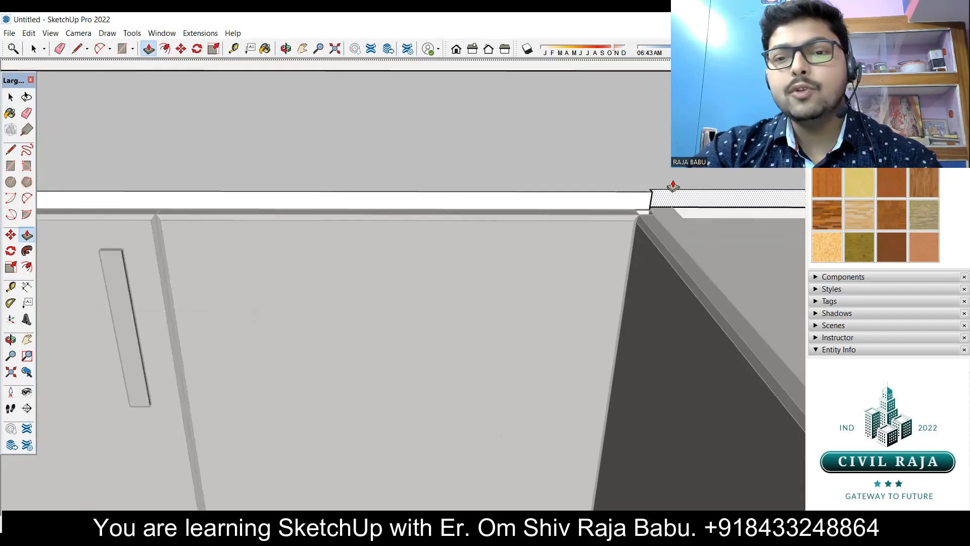
scroll(673, 185, "down", 6)
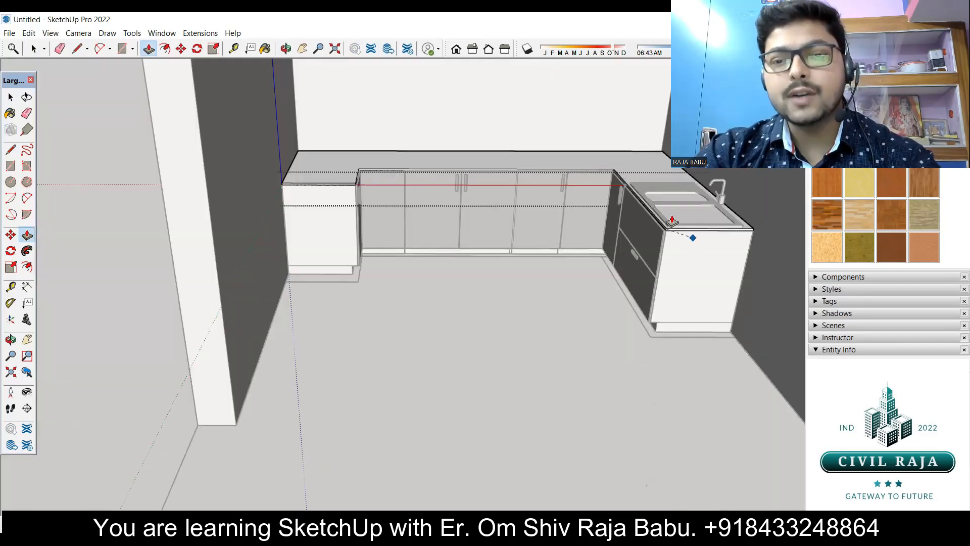
scroll(672, 220, "up", 8)
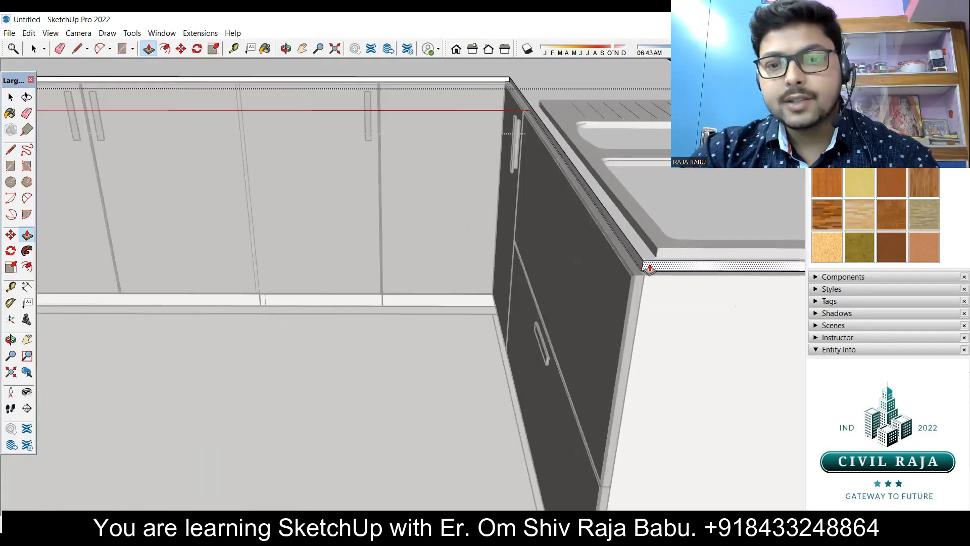
mouse_move(650, 267)
middle_mouse_down()
mouse_move(608, 383)
mouse_move(599, 258)
mouse_move(615, 318)
mouse_move(596, 239)
middle_mouse_up()
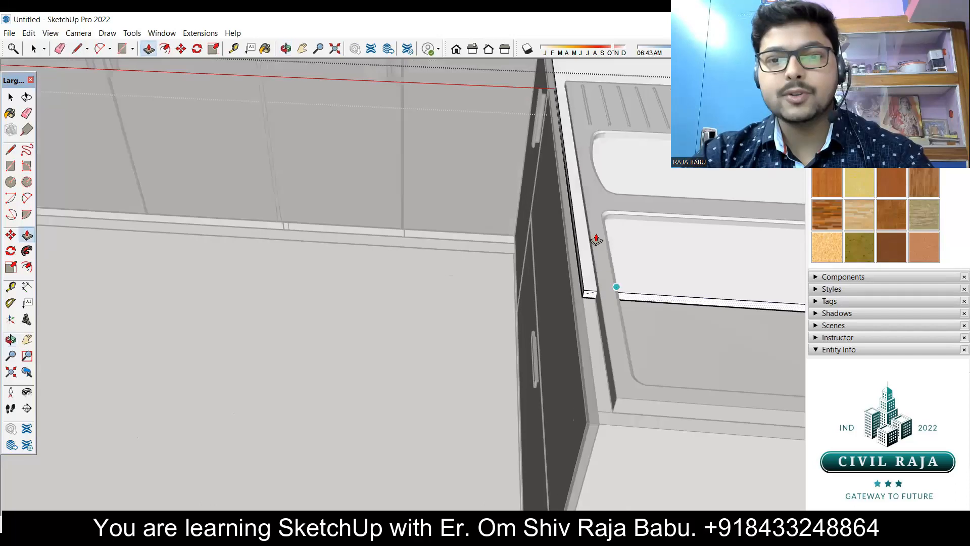
middle_click_drag(562, 97, 611, 106)
scroll(633, 91, "up", 6)
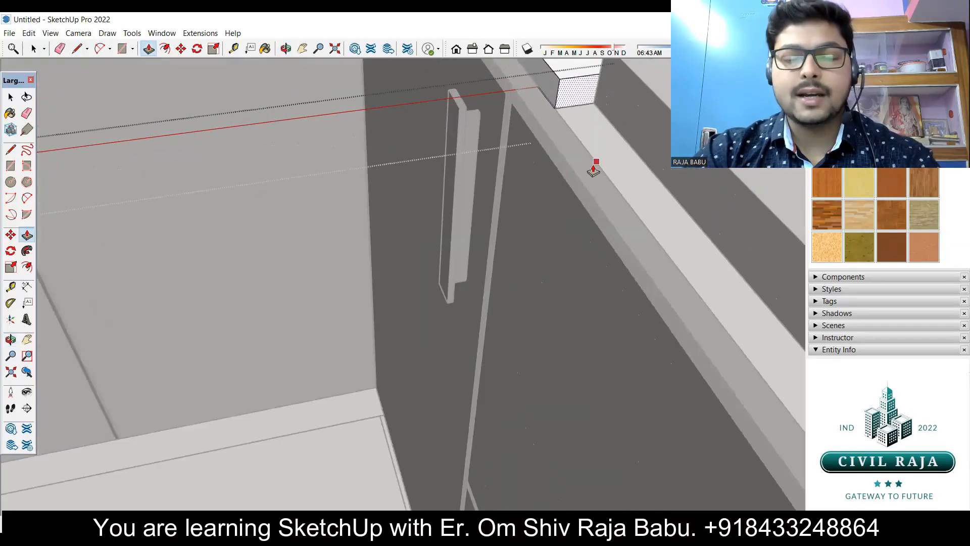
key("space")
Step: Extend the countertop's sink-side end face forward to the front end of the sink cabinet
scroll(439, 242, "down", 3)
scroll(505, 208, "down", 5)
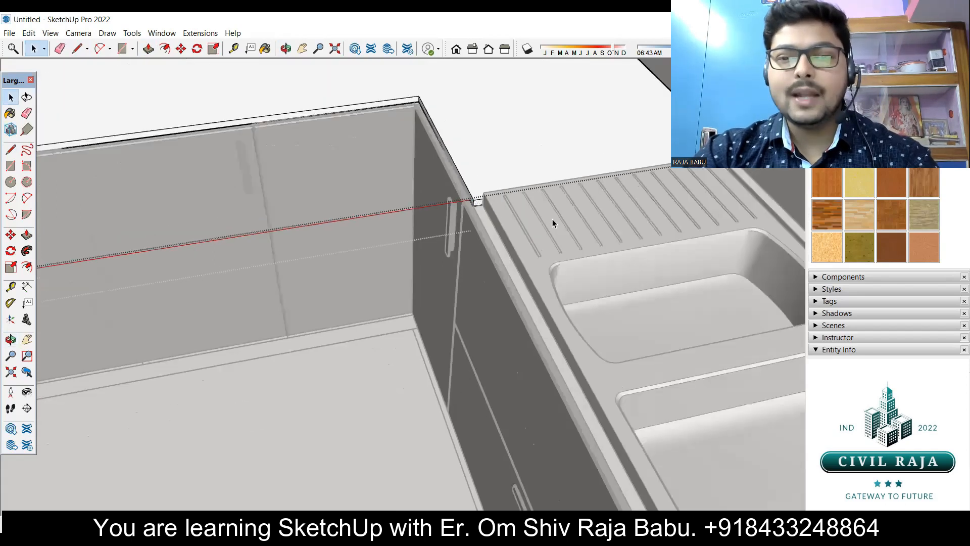
middle_click_drag(563, 266, 510, 253)
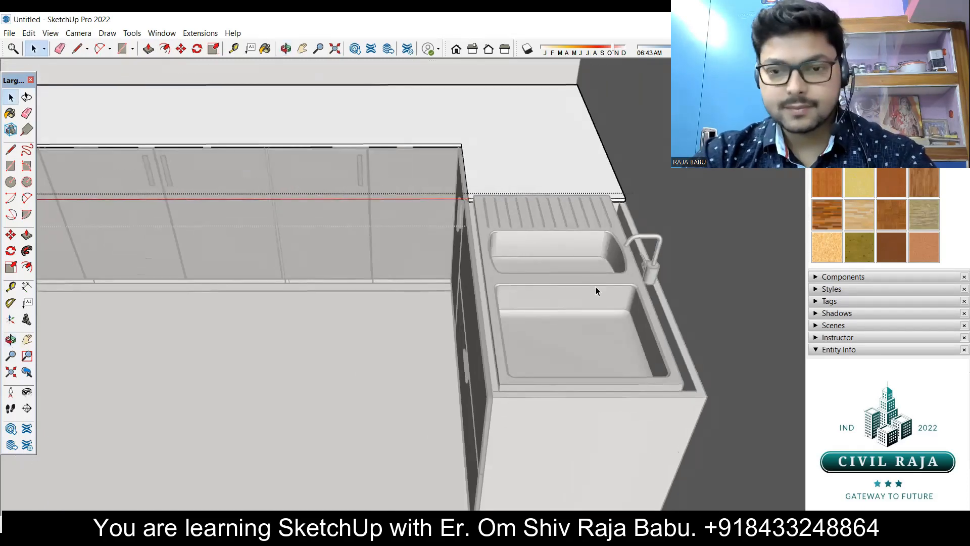
middle_click_drag(568, 305, 526, 283)
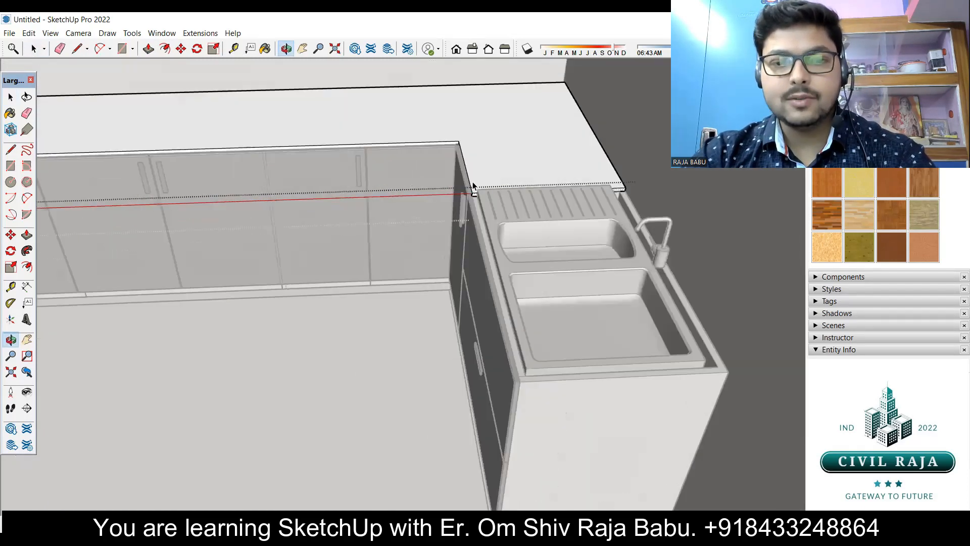
scroll(469, 182, "up", 5)
middle_click_drag(475, 225, 494, 231)
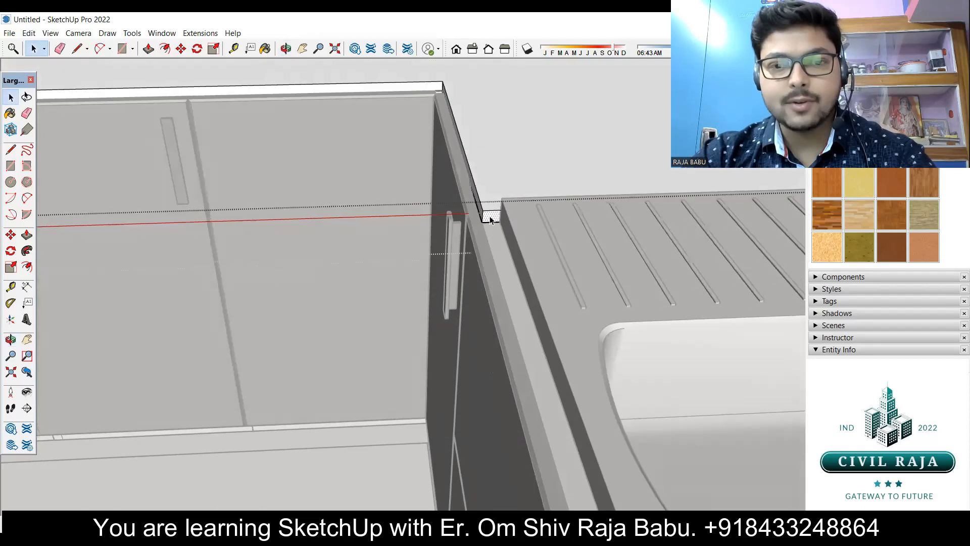
key("p")
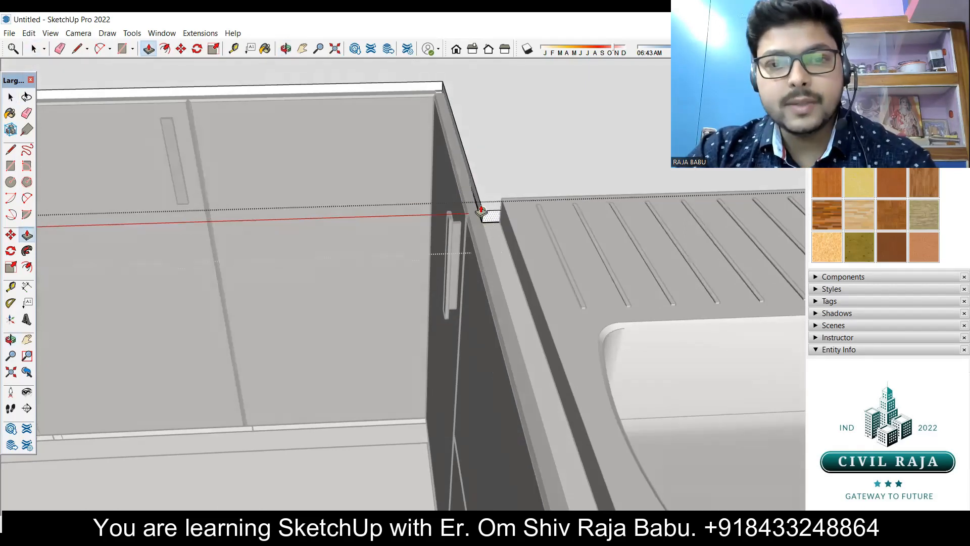
scroll(498, 261, "down", 3)
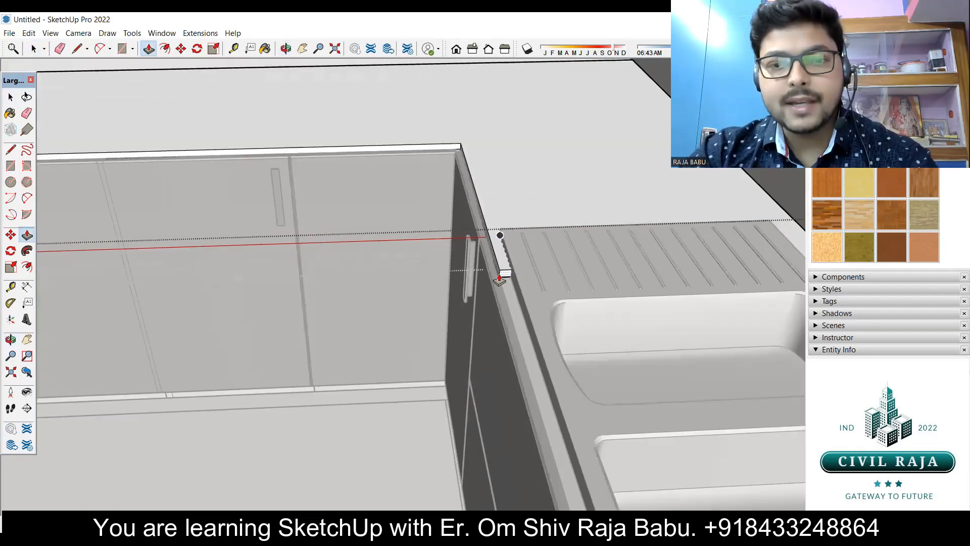
scroll(499, 263, "down", 3)
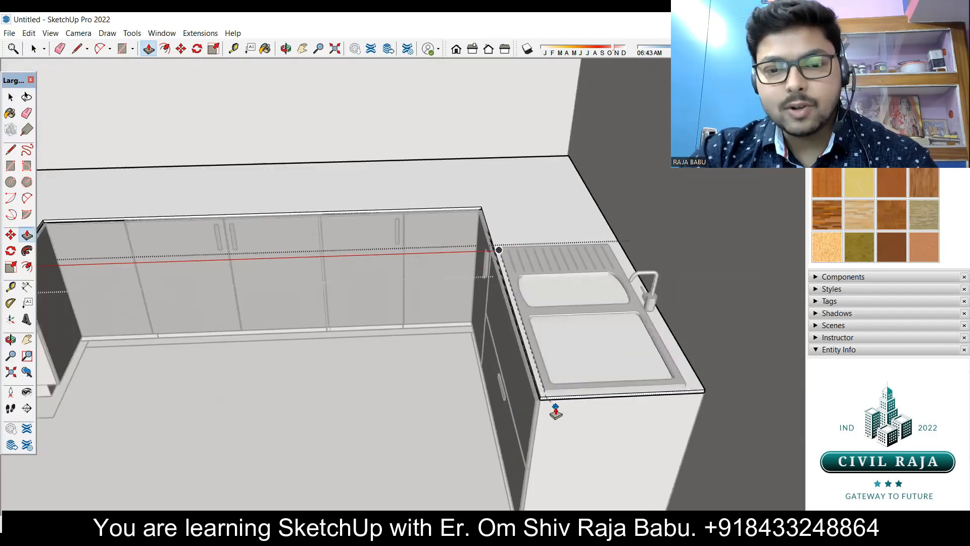
key("space")
Step: Draw a line across the countertop's top face just behind the drainboard to separate the sink portion
middle_click_drag(565, 420, 520, 407)
scroll(523, 325, "up", 4)
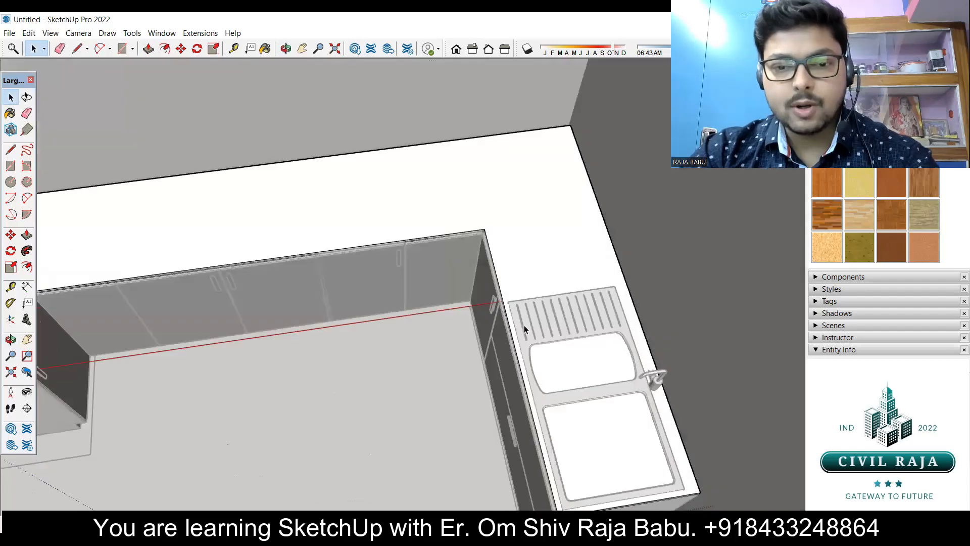
scroll(507, 304, "up", 4)
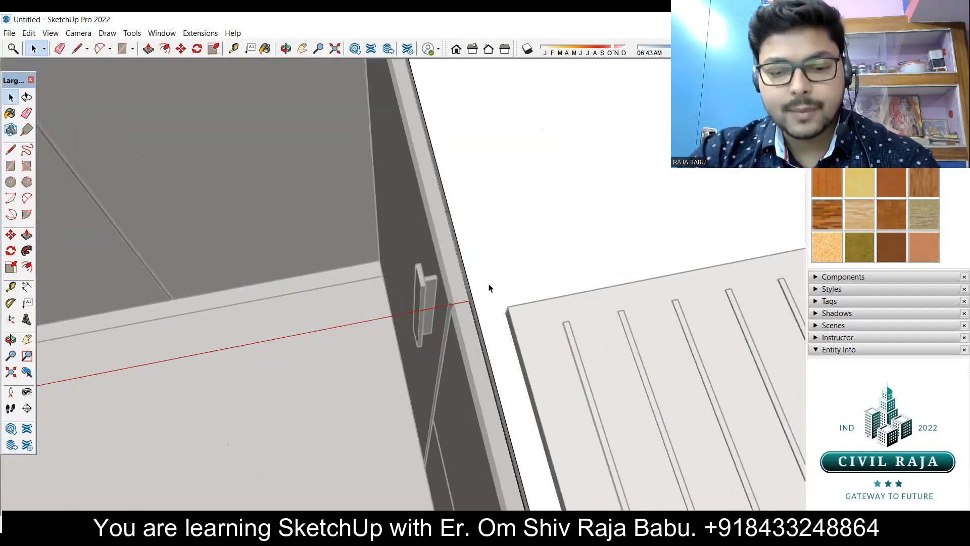
key("l")
scroll(521, 256, "down", 3)
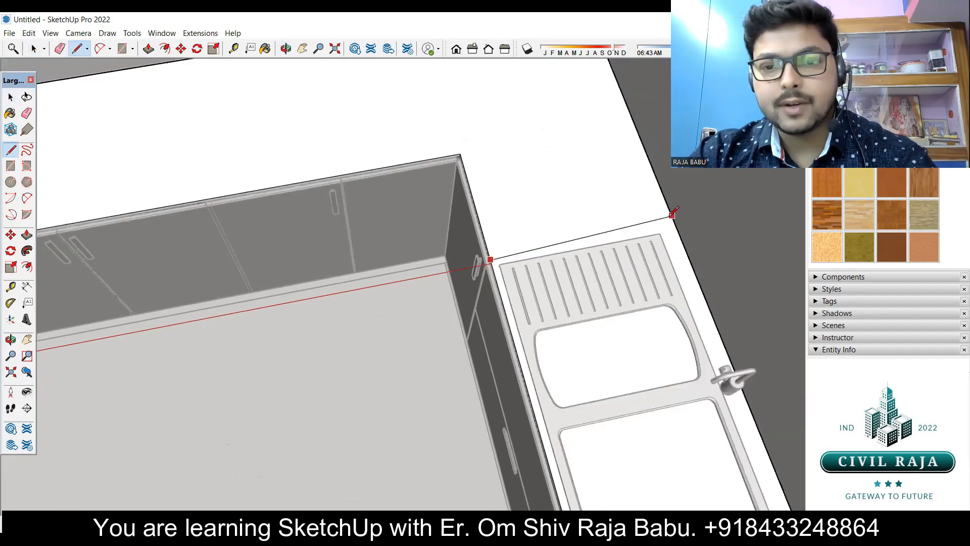
left_click(672, 215)
key("space")
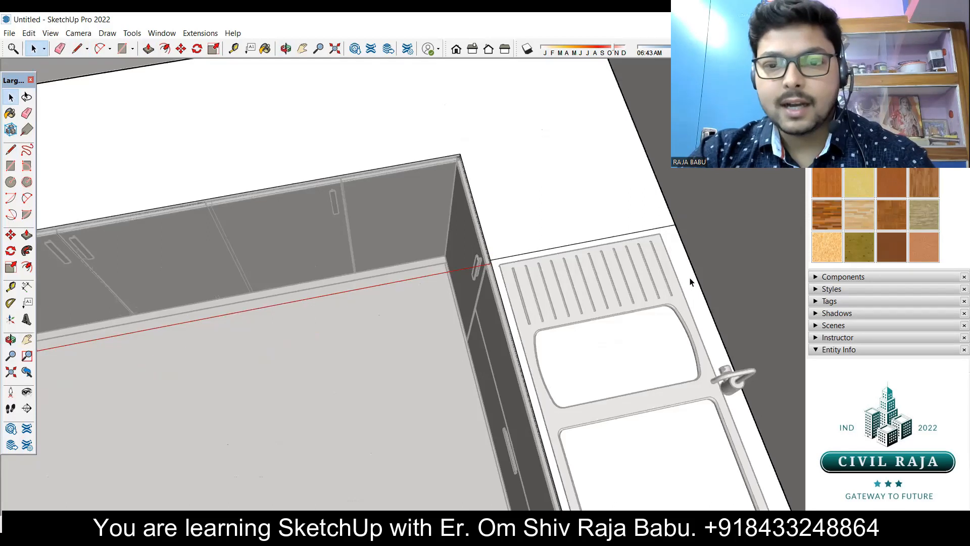
Step: Offset the outline of the sink portion's top face inward to the corner of the drainboard
left_click(599, 300)
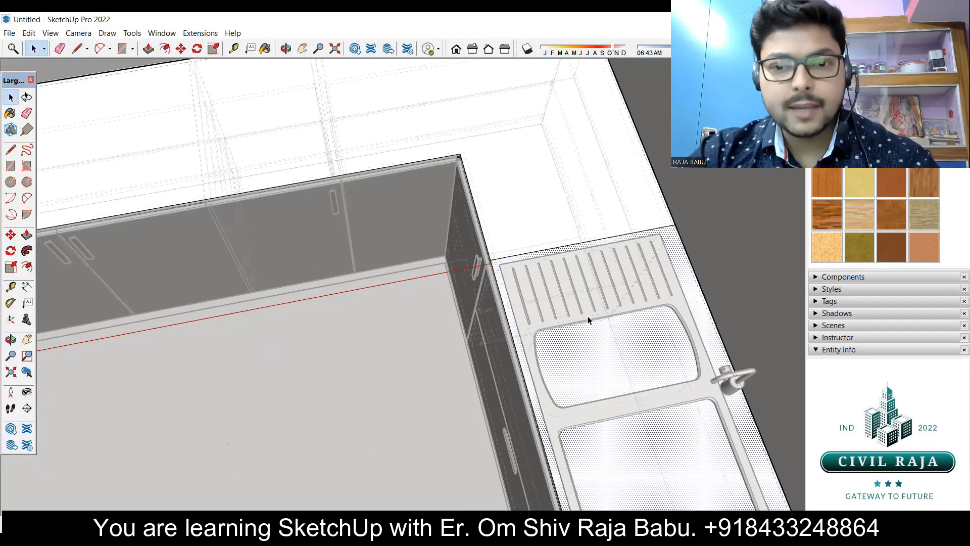
scroll(576, 317, "up", 1)
scroll(575, 317, "up", 2)
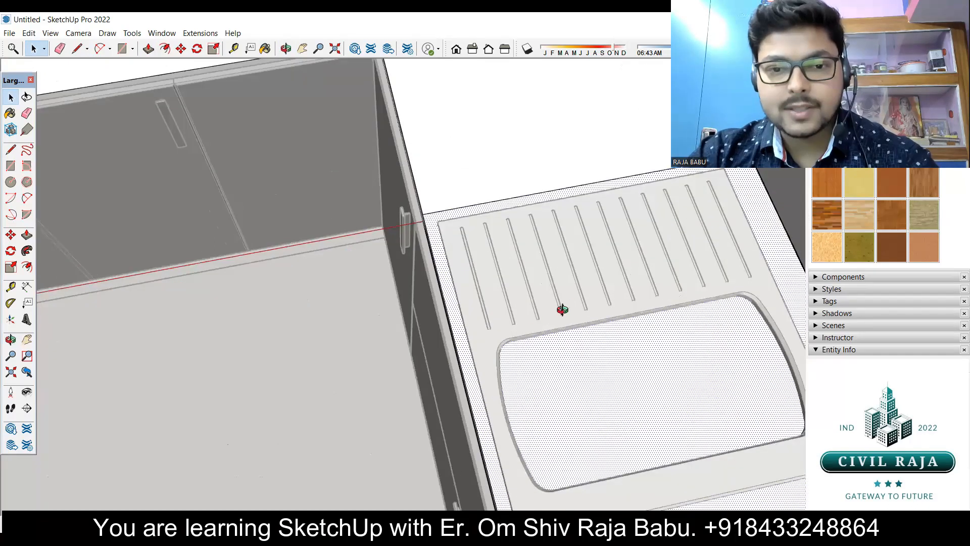
middle_click_drag(585, 307, 589, 314)
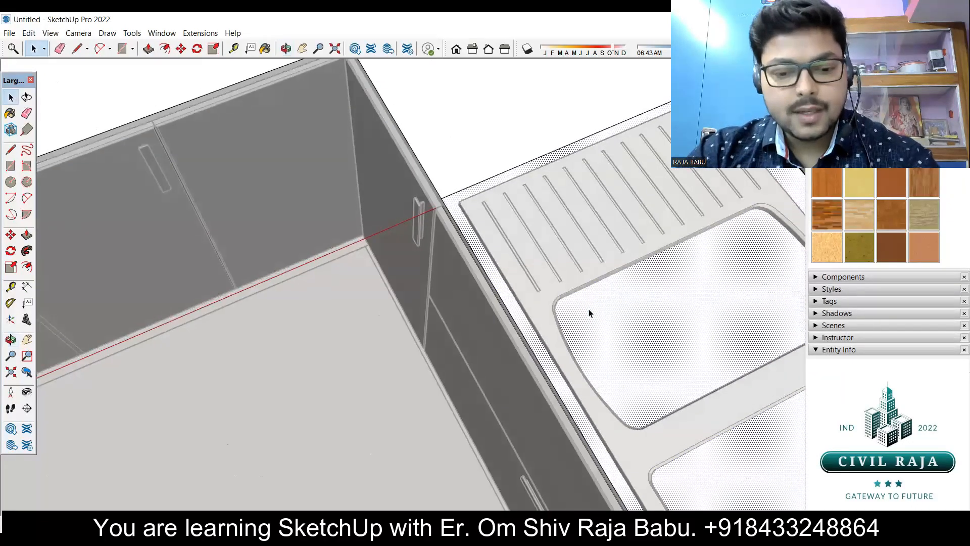
key("f")
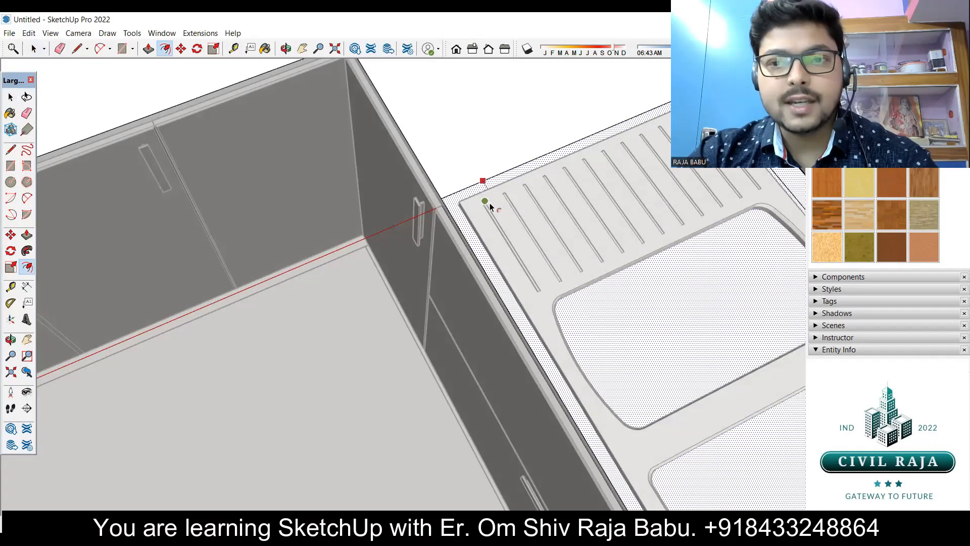
left_click(489, 209)
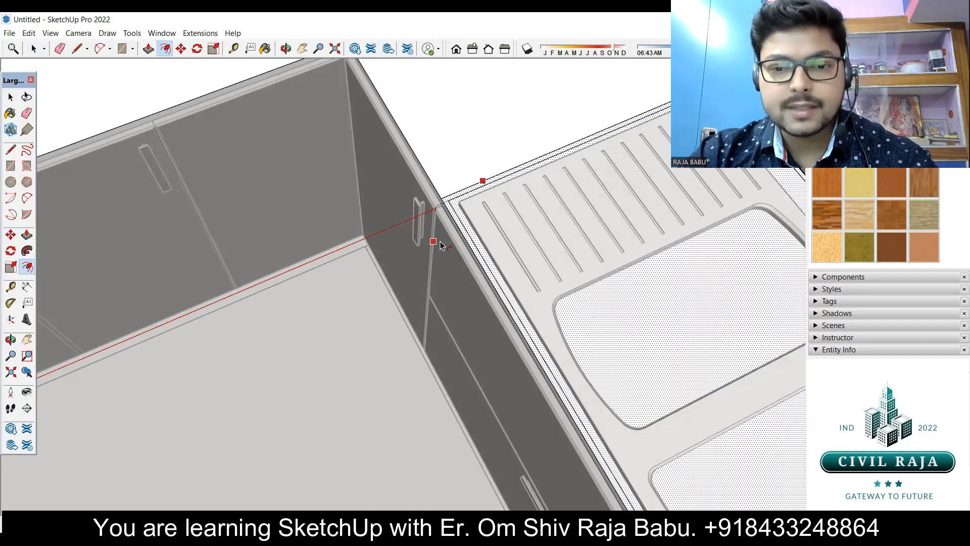
scroll(463, 199, "up", 4)
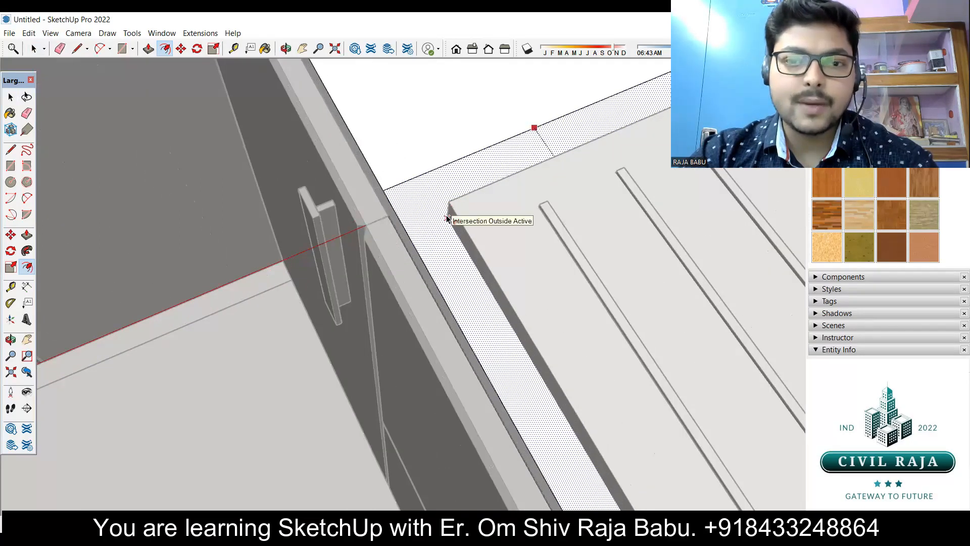
key("space")
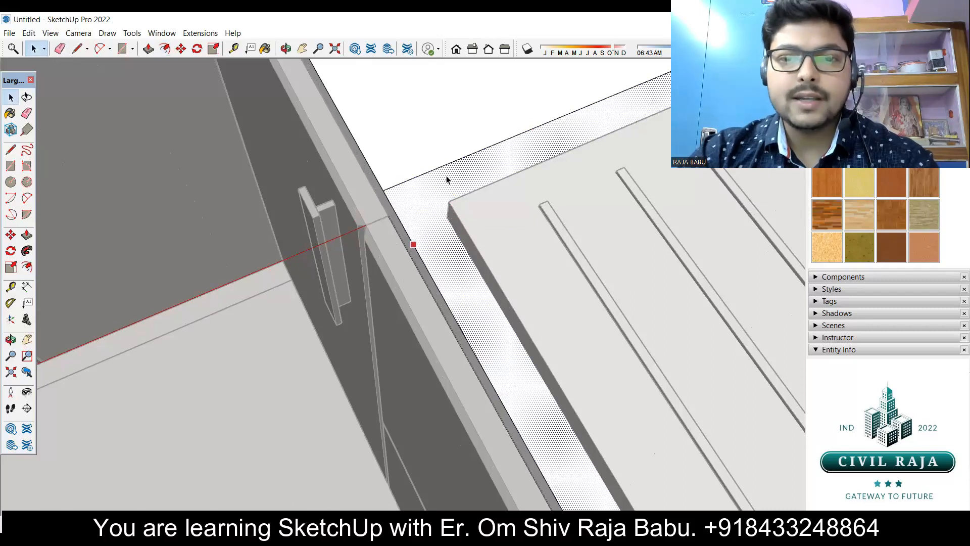
Step: Push/Pull the inner offset face of the sink portion down through the countertop to cut the sink opening
scroll(444, 177, "down", 4)
middle_click_drag(517, 253, 583, 308)
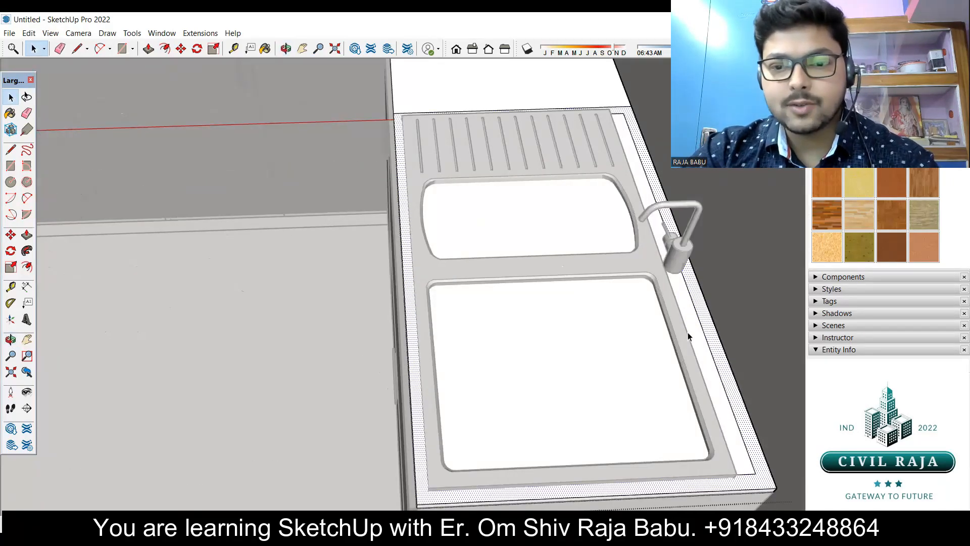
left_click(698, 339)
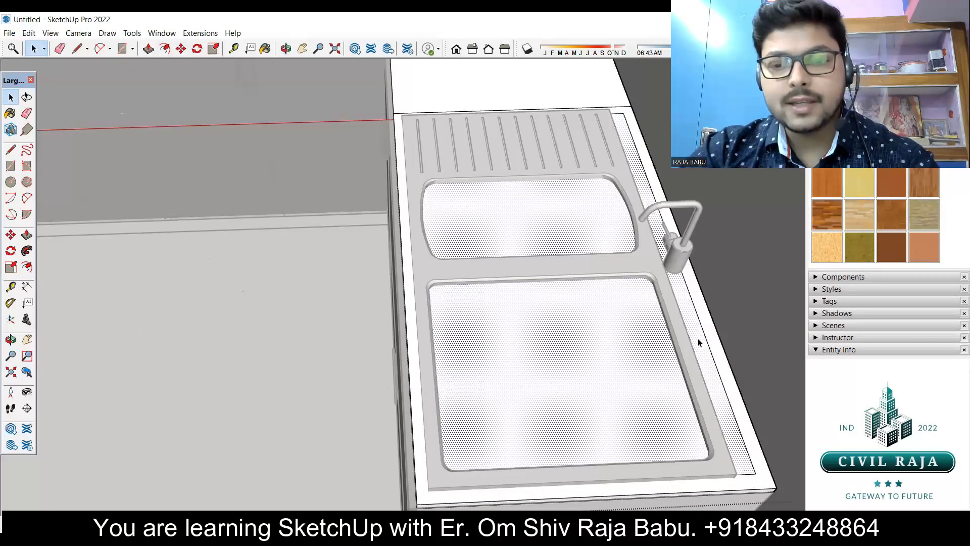
middle_click_drag(694, 343, 610, 387)
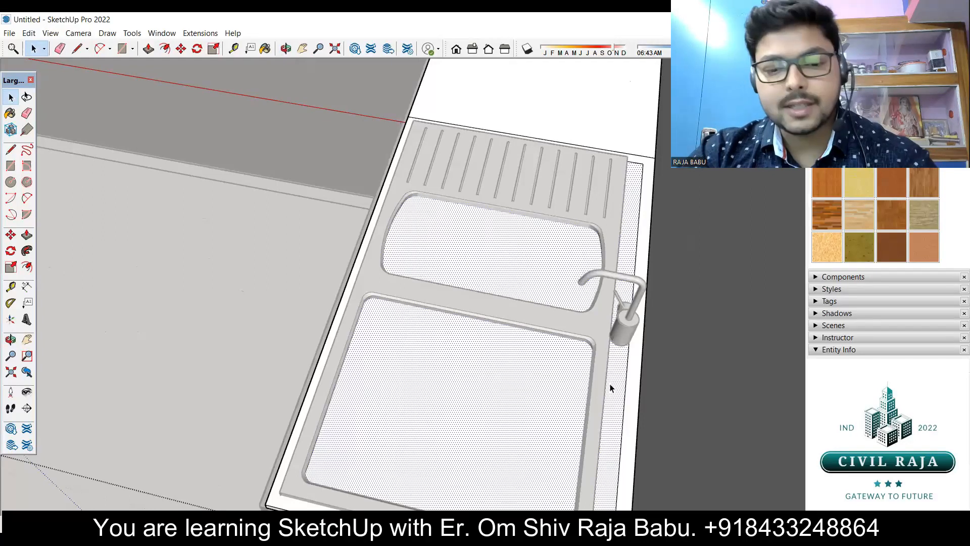
key("p")
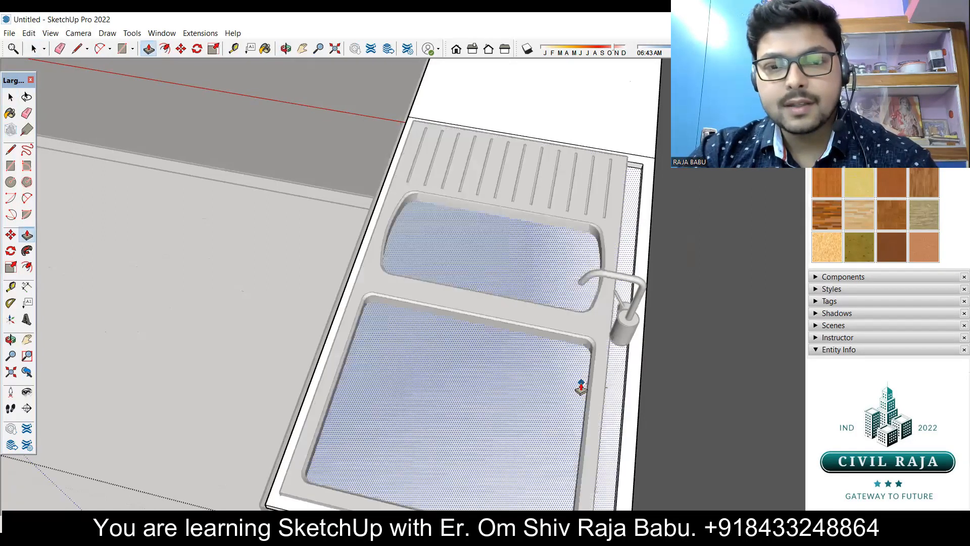
middle_click_drag(498, 397, 670, 272)
scroll(669, 271, "up", 5)
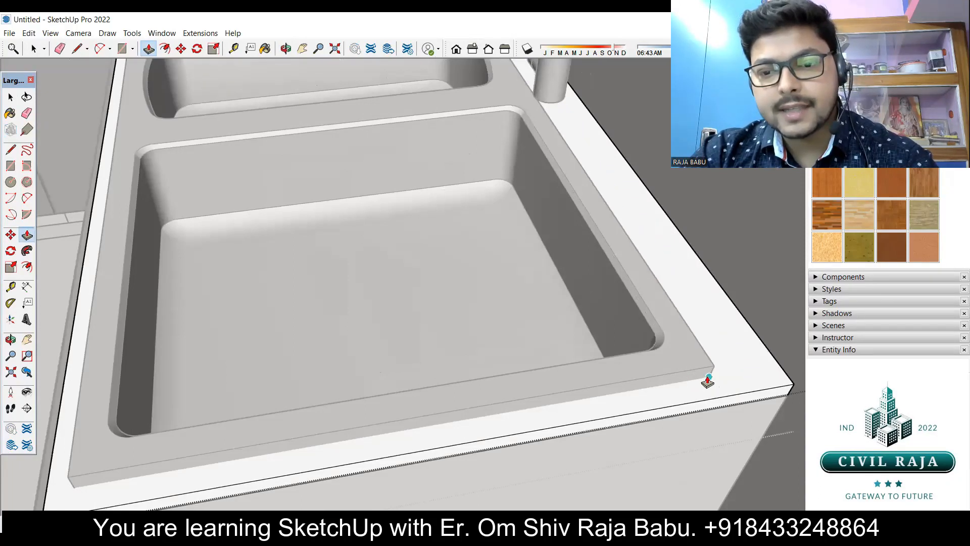
scroll(546, 354, "down", 5)
middle_click_drag(433, 390, 502, 307)
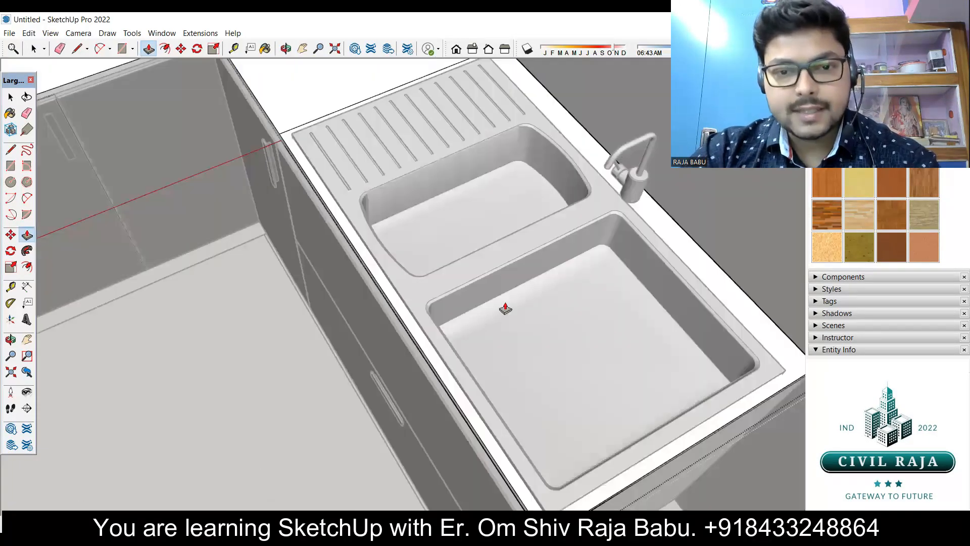
Step: Erase the dividing line behind the drainboard to merge the countertop's top faces, and select the merged face
scroll(417, 243, "down", 4)
middle_click_drag(428, 251, 555, 310)
scroll(384, 259, "up", 6)
middle_click_drag(449, 290, 402, 195)
scroll(367, 149, "down", 4)
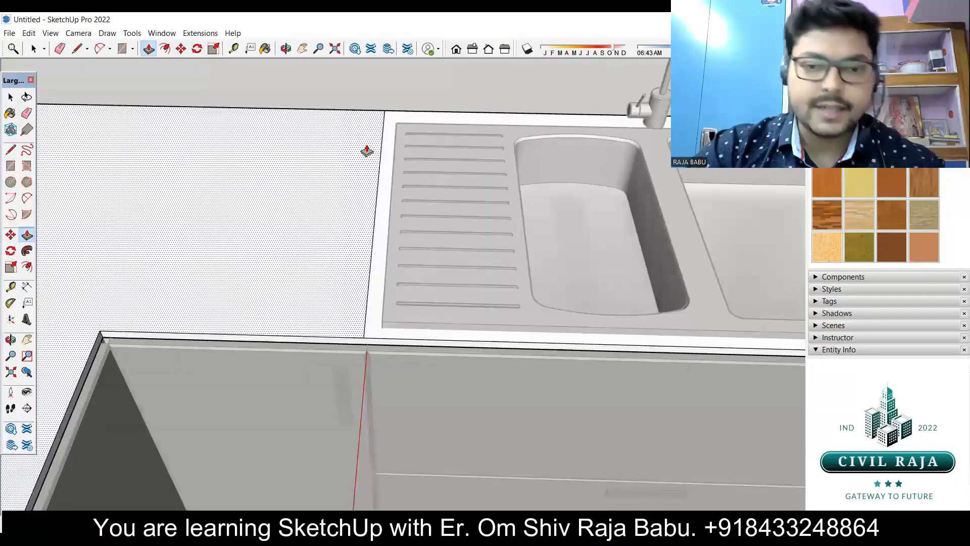
scroll(404, 207, "down", 4)
middle_click_drag(256, 135, 329, 237)
middle_click_drag(319, 274, 422, 181)
key("space")
left_click(419, 174)
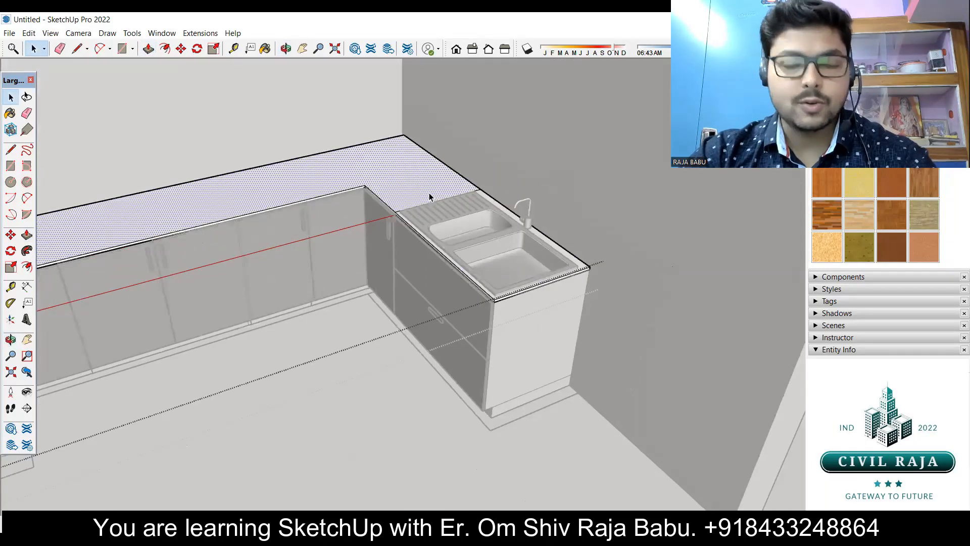
scroll(413, 208, "up", 5)
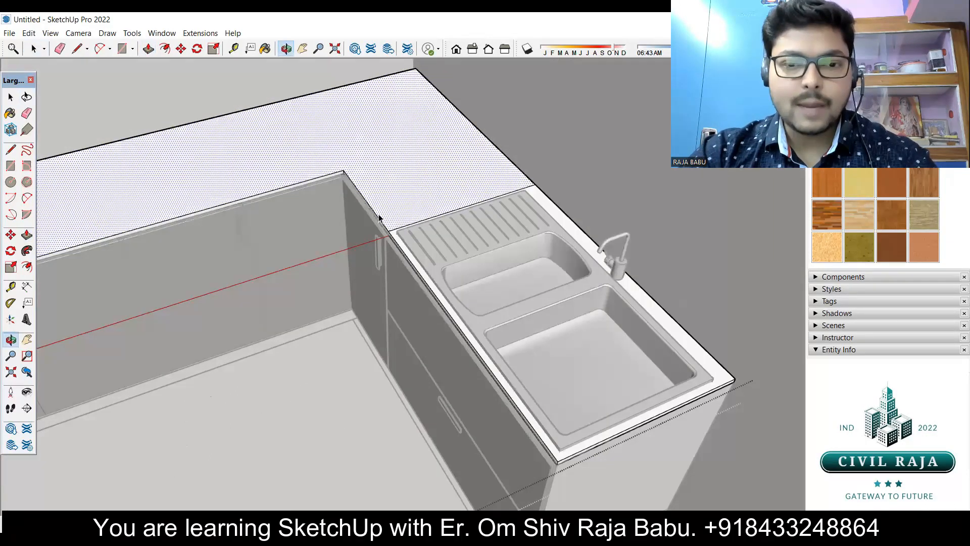
scroll(395, 233, "up", 3)
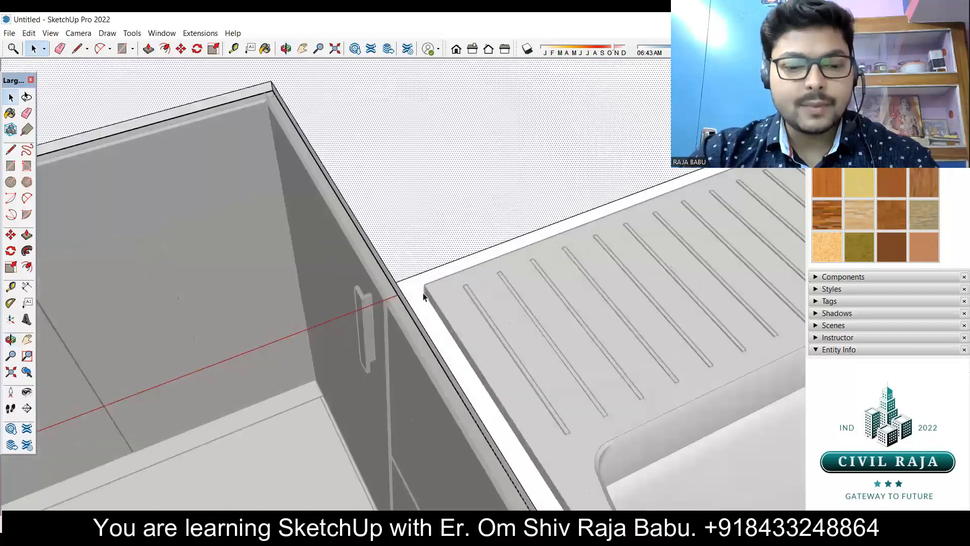
key("e")
left_click_drag(418, 281, 415, 267)
scroll(429, 215, "down", 3)
key("space")
left_click(431, 187)
scroll(432, 187, "down", 2)
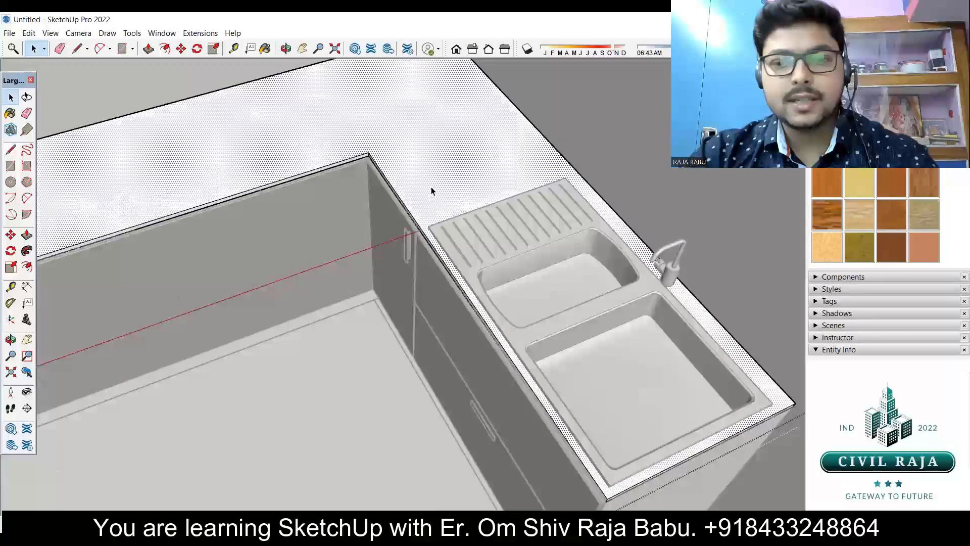
Step: Select the countertop's top front edges around the leg opposite the sink and along the back run
scroll(509, 166, "down", 2)
scroll(429, 241, "down", 5)
middle_click_drag(365, 181, 292, 224)
scroll(292, 223, "up", 4)
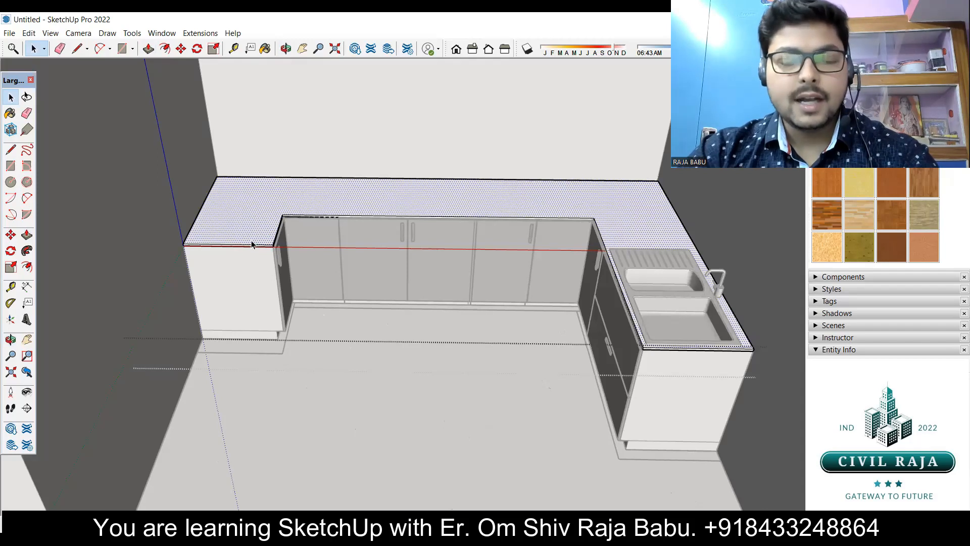
scroll(252, 245, "up", 6)
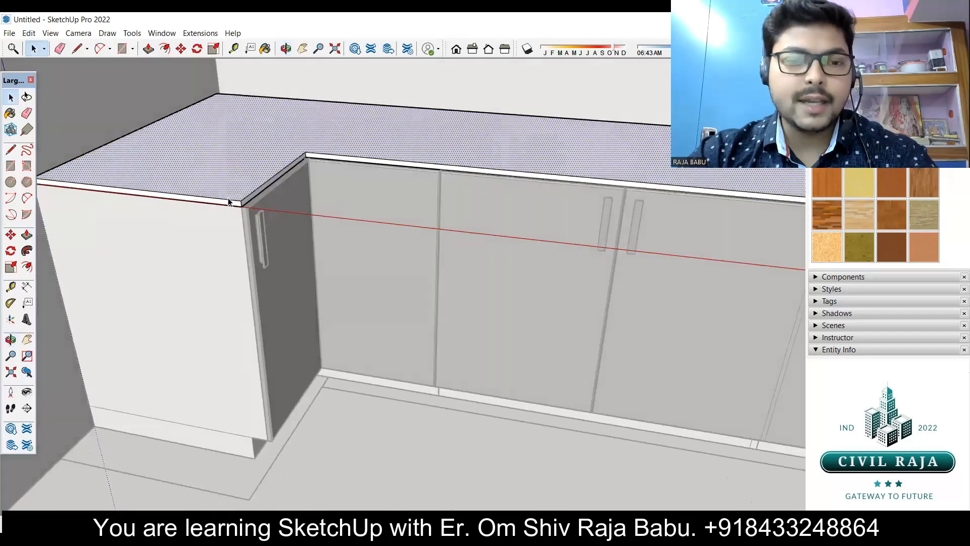
scroll(228, 202, "up", 2)
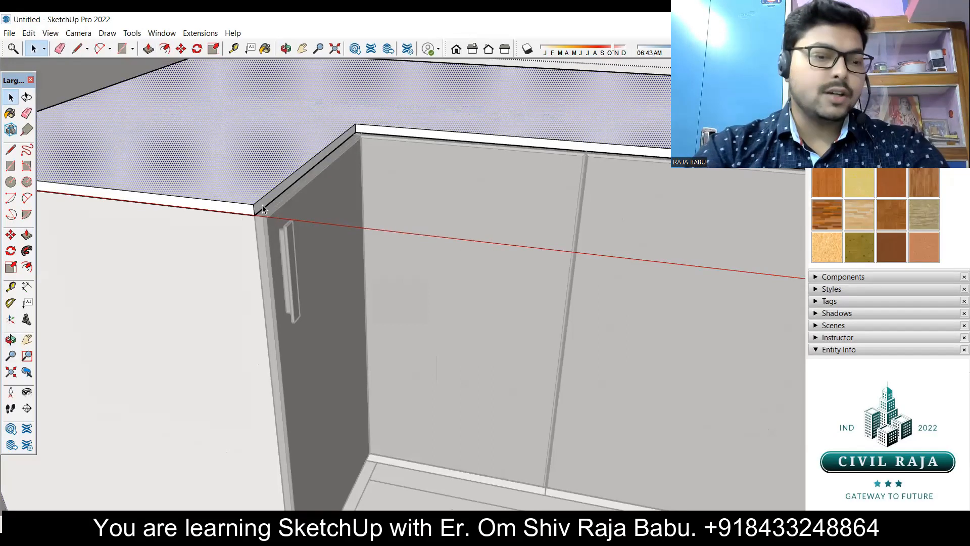
scroll(244, 238, "up", 3)
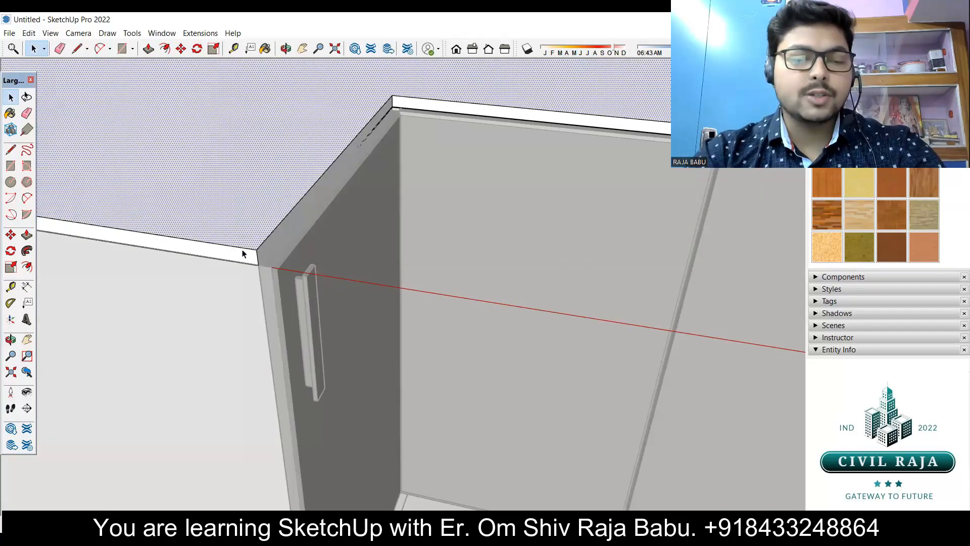
scroll(235, 250, "down", 4)
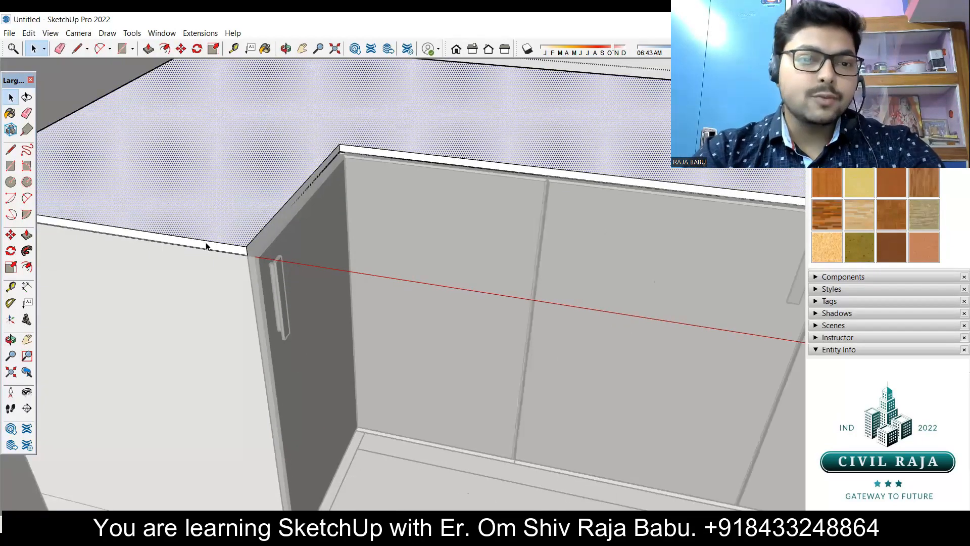
left_click(207, 246)
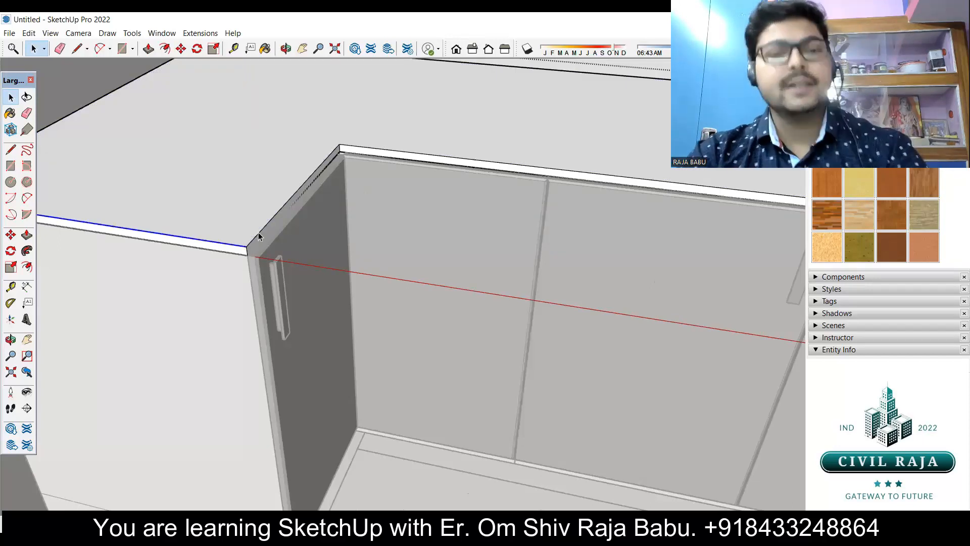
scroll(258, 233, "up", 2)
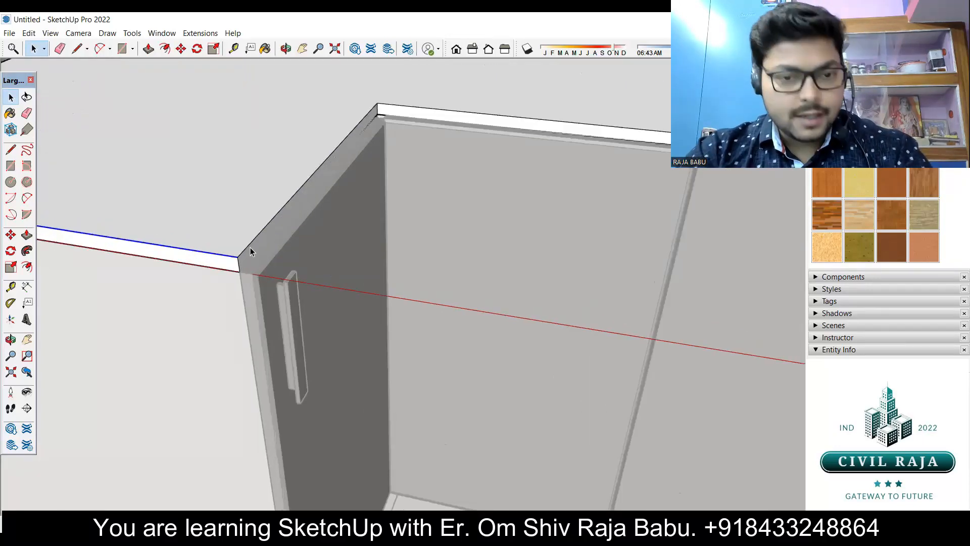
left_click(249, 244, "ctrl")
scroll(311, 223, "down", 1)
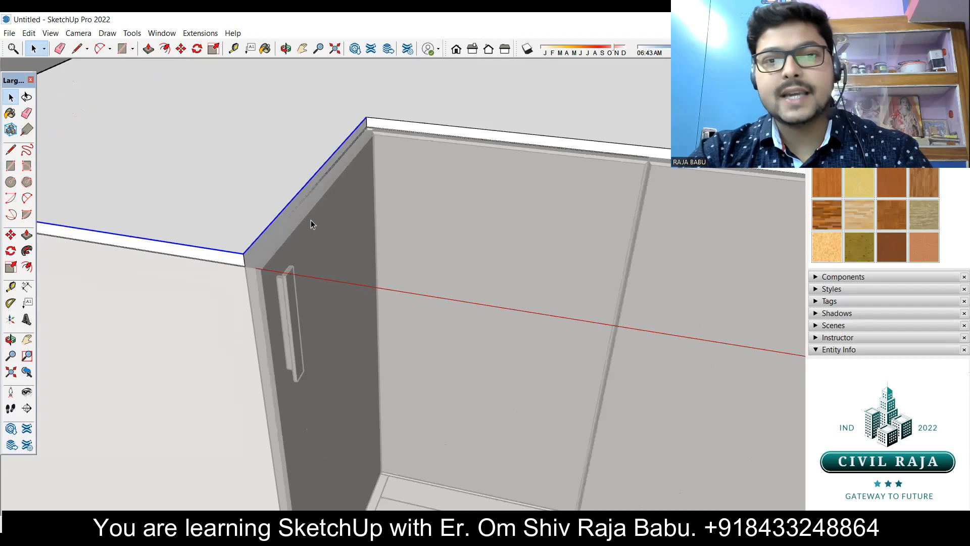
scroll(409, 137, "up", 2)
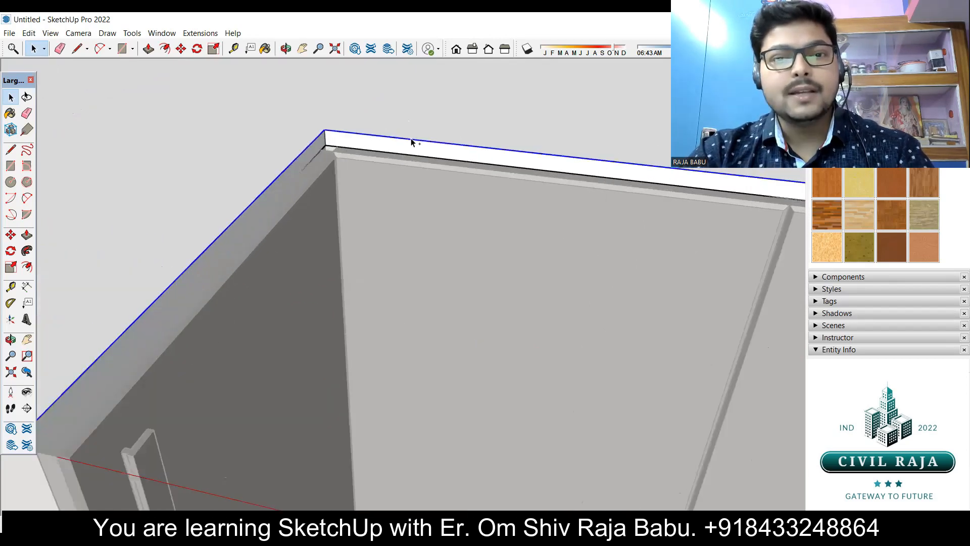
scroll(331, 151, "down", 4)
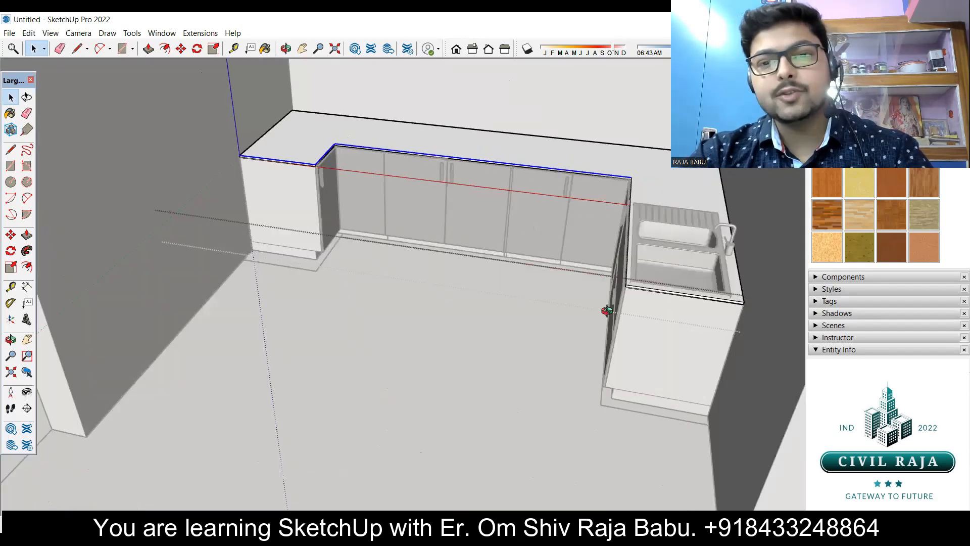
Step: Add the countertop's top edges along the sink cabinet's front and its end to the selection
scroll(614, 180, "up", 6)
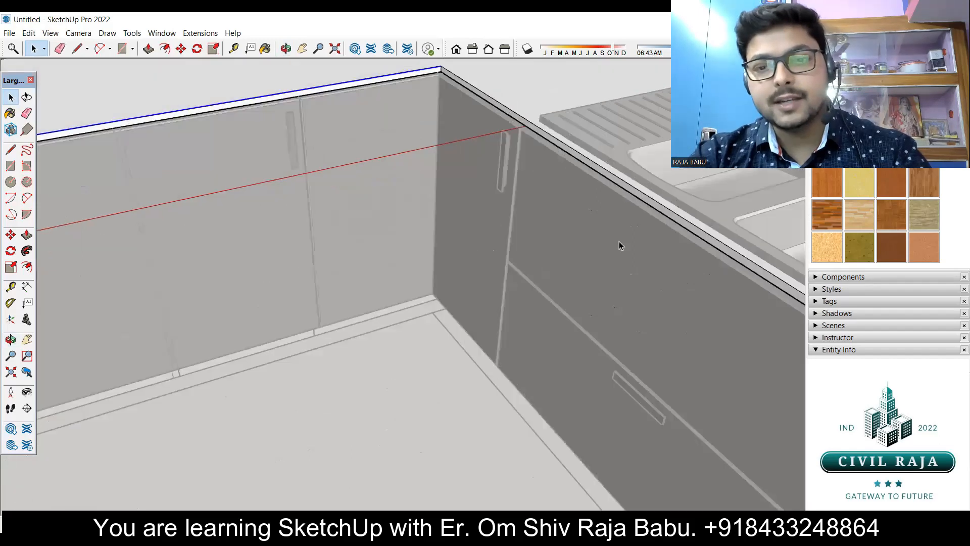
scroll(619, 245, "down", 3)
scroll(632, 255, "up", 5)
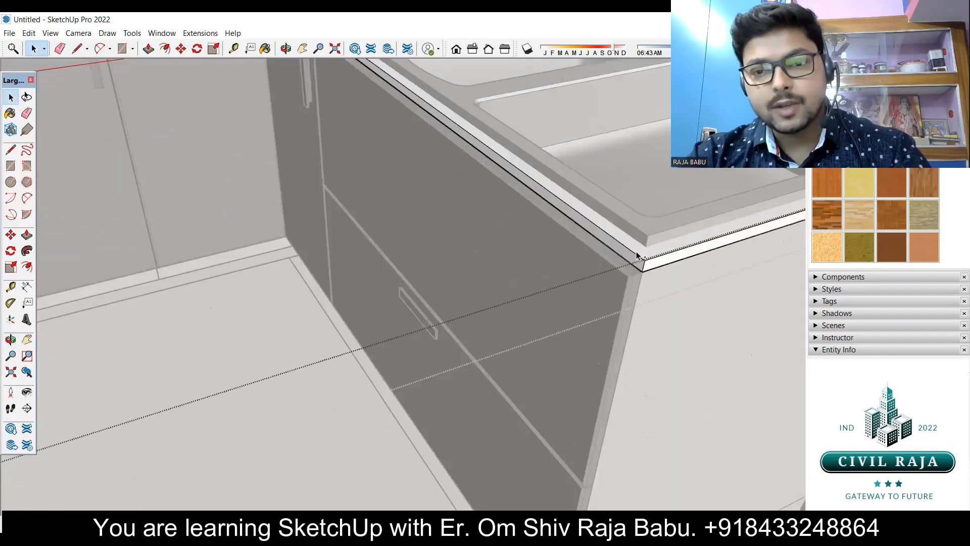
left_click(636, 259)
scroll(612, 260, "down", 3)
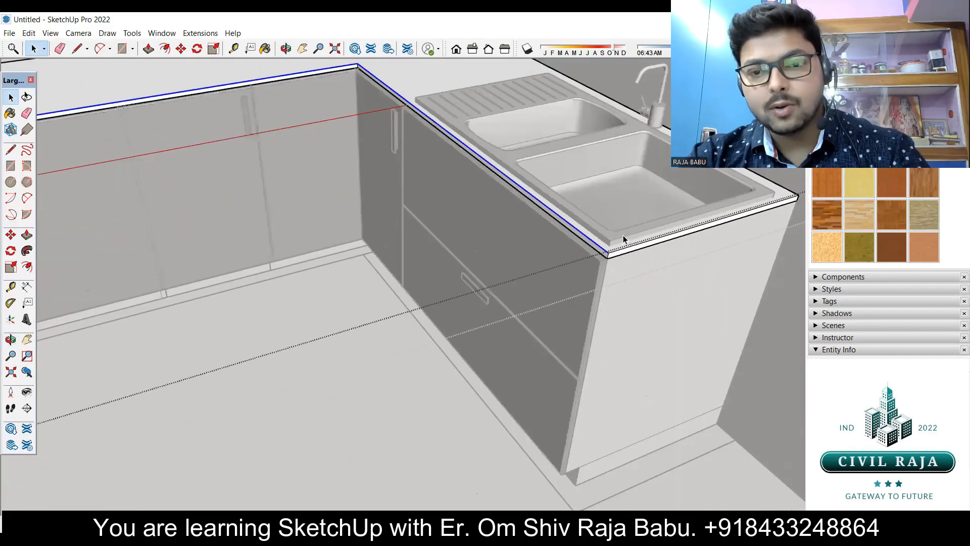
scroll(621, 243, "up", 4)
left_click(592, 252, "shift")
scroll(615, 266, "down", 3)
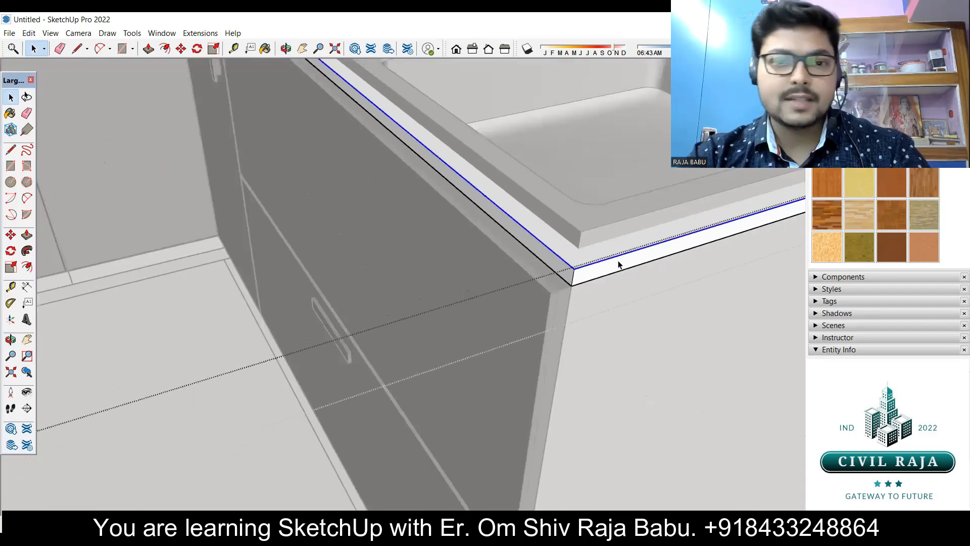
scroll(581, 232, "down", 4)
middle_click_drag(550, 199, 441, 287)
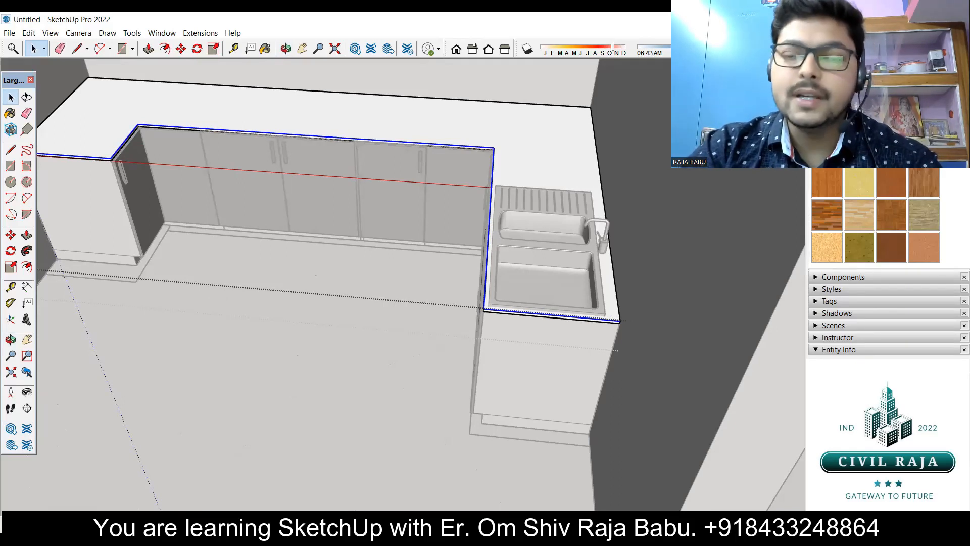
Step: Try to round the selected countertop edges with a 1/2" offset and 6 segments
scroll(58, 186, "up", 3)
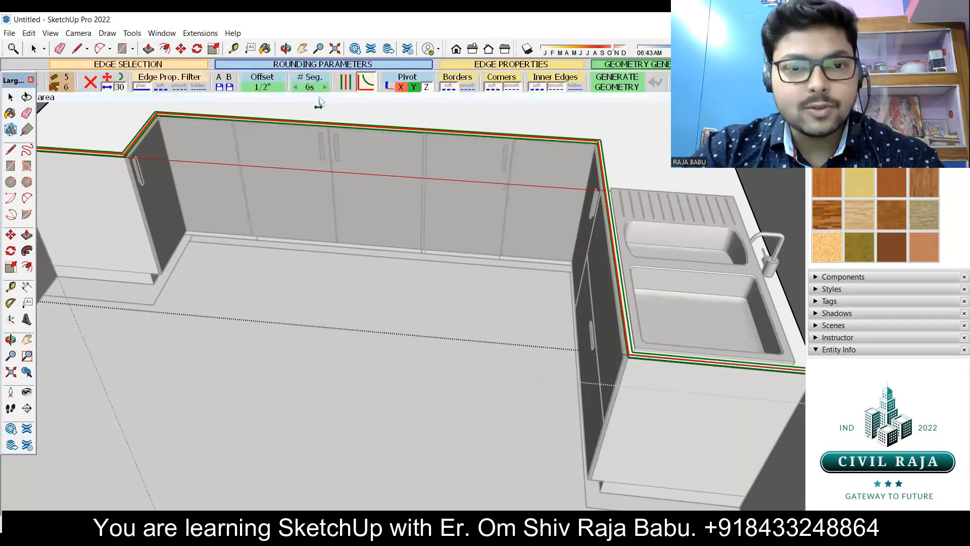
left_click(262, 90)
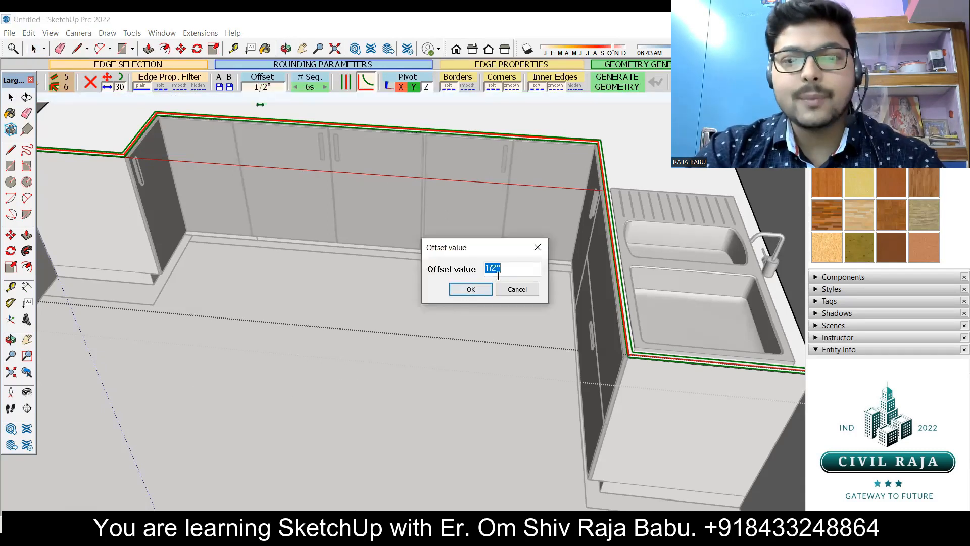
left_click(475, 290)
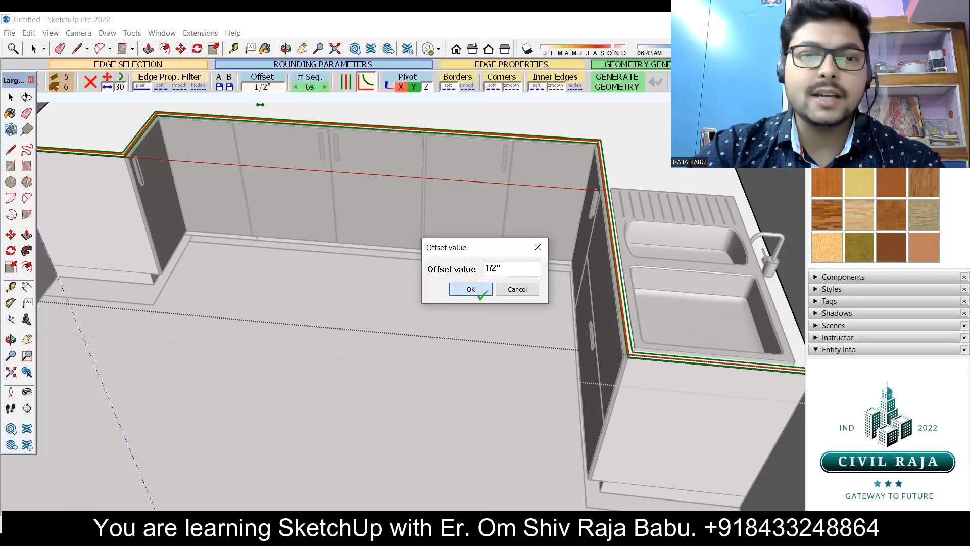
left_click(470, 290)
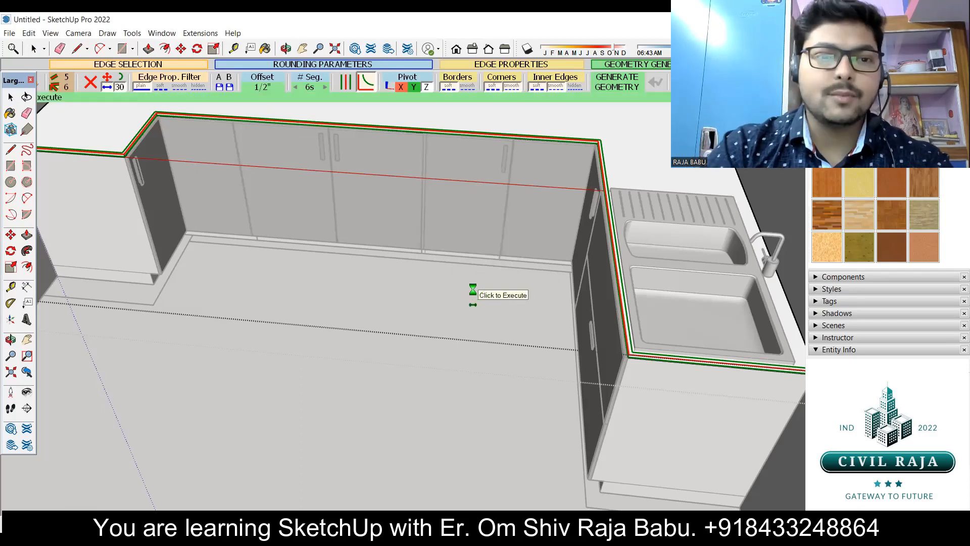
left_click(473, 304)
middle_click_drag(651, 376, 690, 259)
scroll(690, 259, "up", 5)
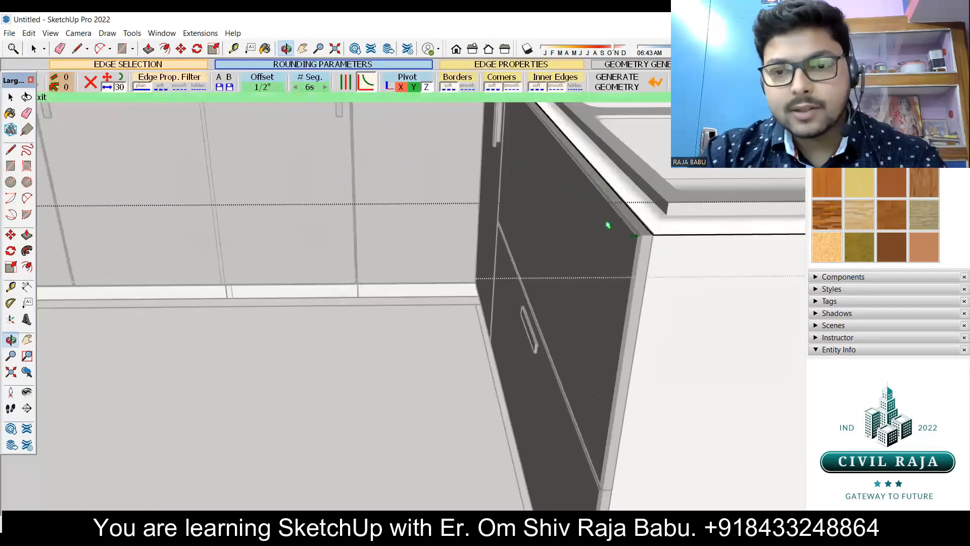
middle_click_drag(607, 217, 329, 260)
scroll(505, 198, "down", 3)
scroll(398, 331, "up", 2)
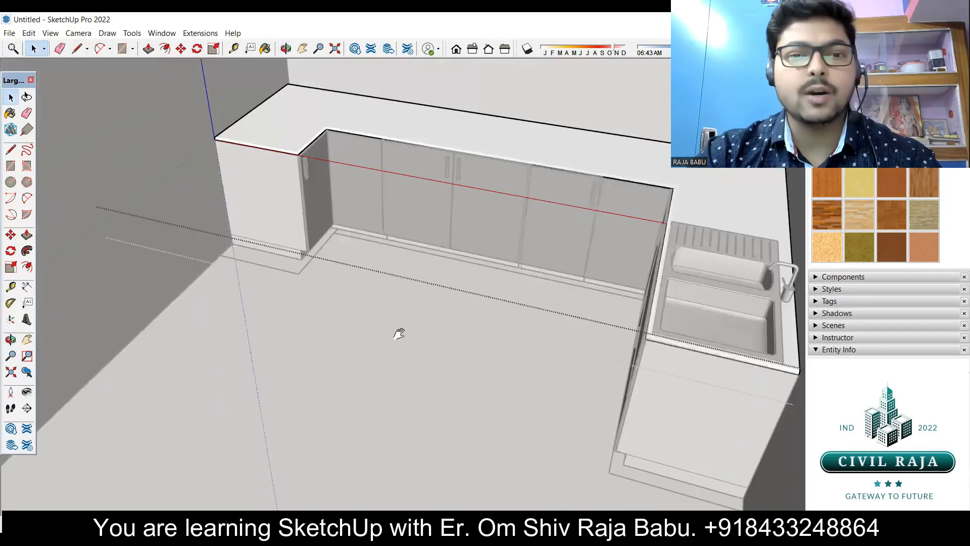
scroll(334, 164, "up", 2)
scroll(280, 168, "up", 4)
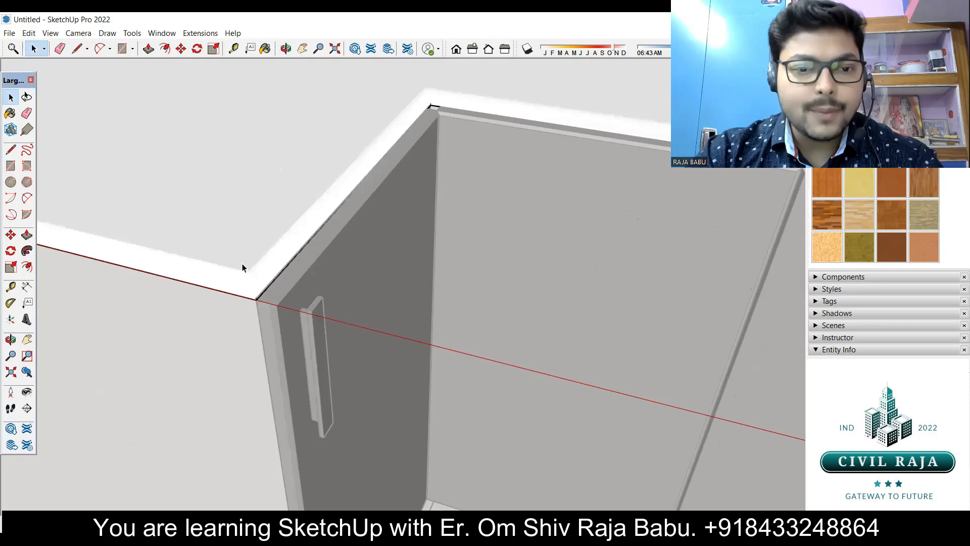
Step: Pull the countertop's end face on the leg opposite the sink outward past the cabinet side with Push/Pull
middle_click_drag(286, 271, 341, 211)
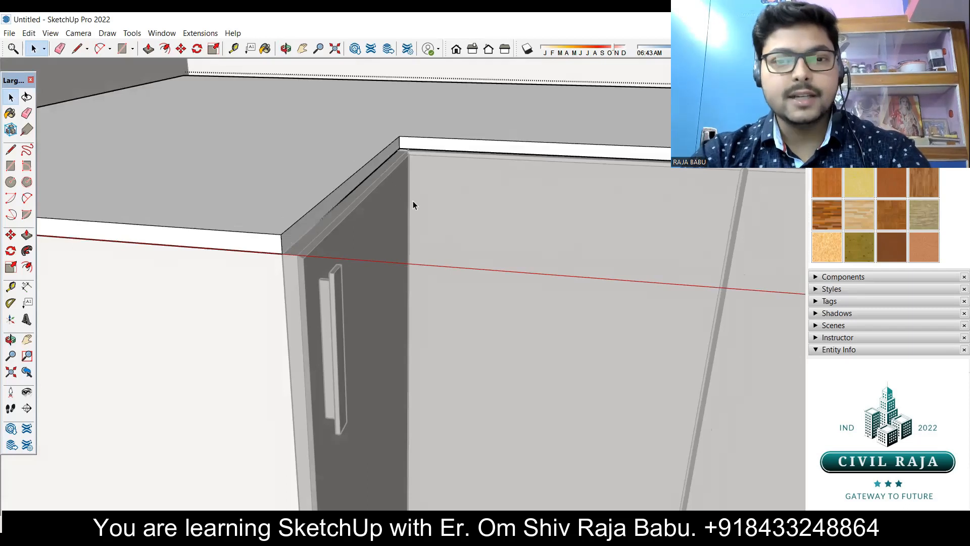
scroll(400, 207, "down", 3)
middle_click_drag(261, 230, 347, 243)
left_click(347, 247)
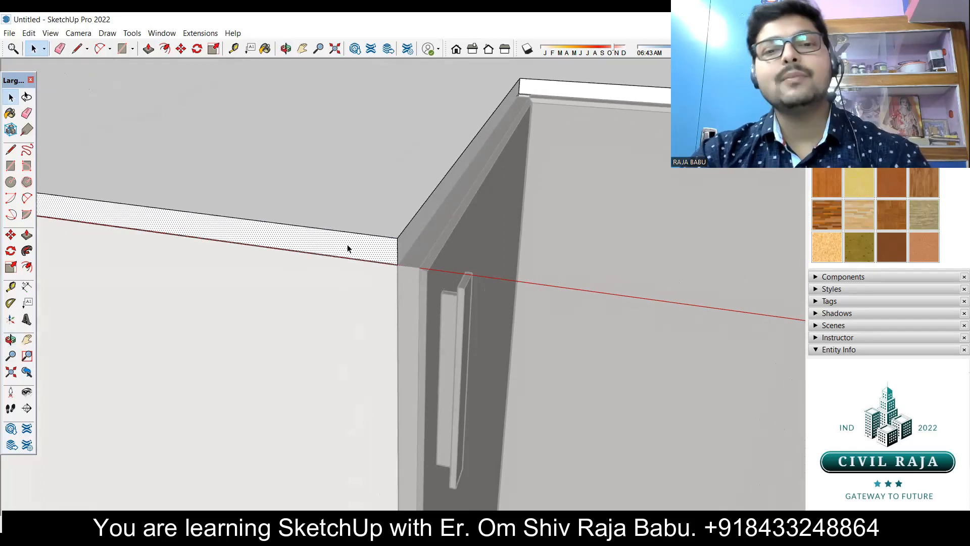
key("p")
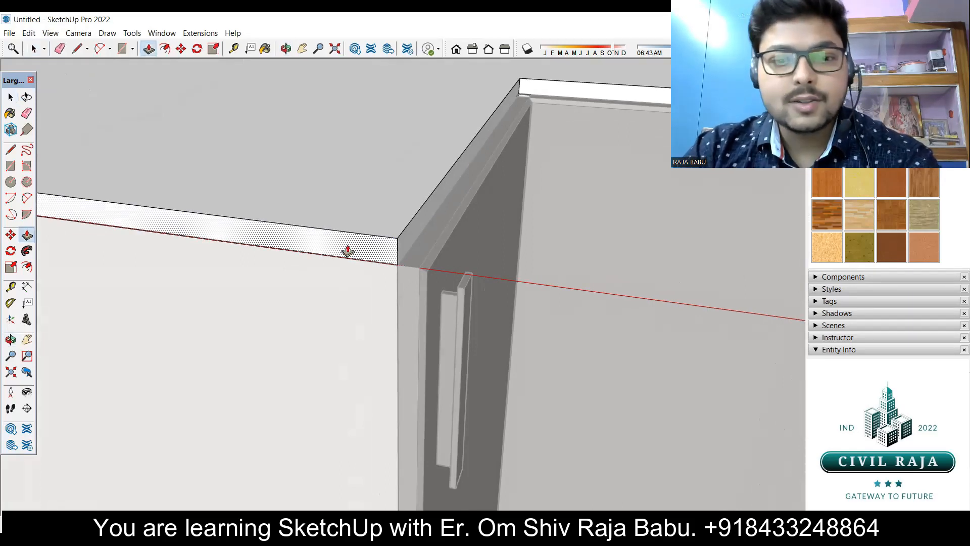
left_click_drag(347, 248, 343, 272)
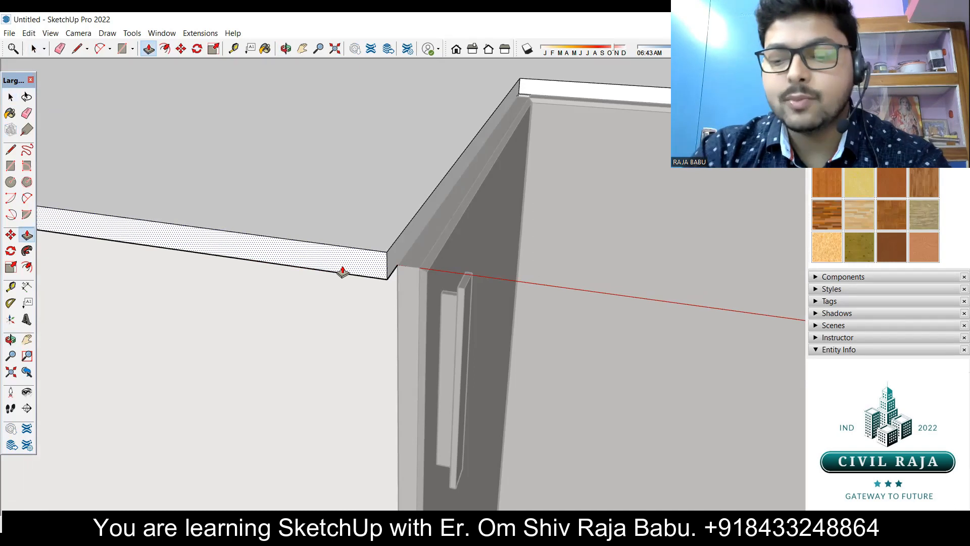
key("Return")
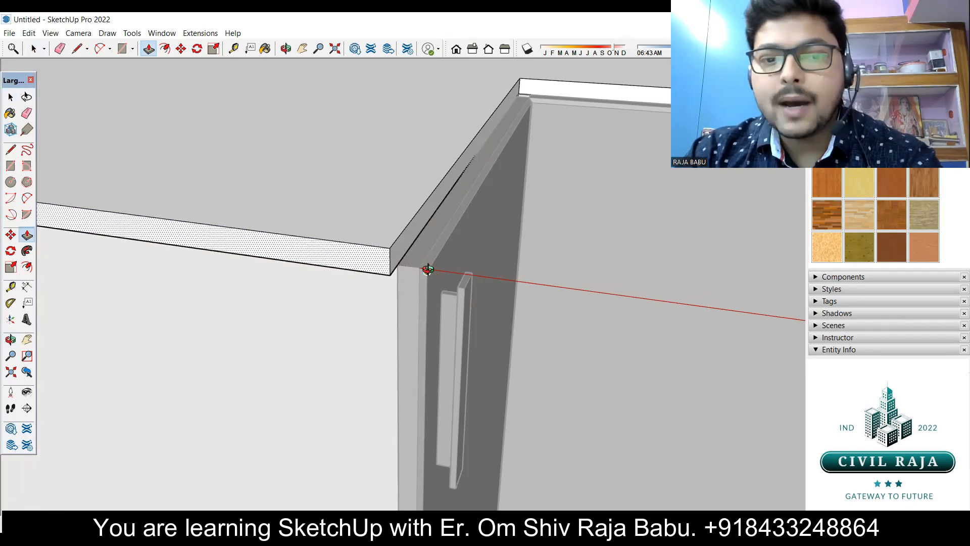
Step: Try to pull the inner front face of the same countertop leg out 1", and undo the last two pulls
middle_click_drag(427, 268, 361, 275)
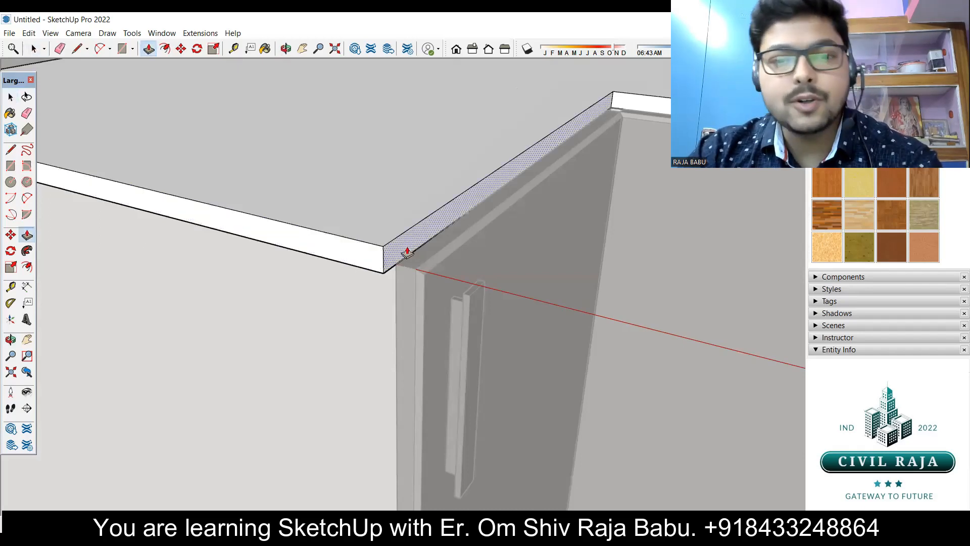
middle_click_drag(411, 264, 439, 337)
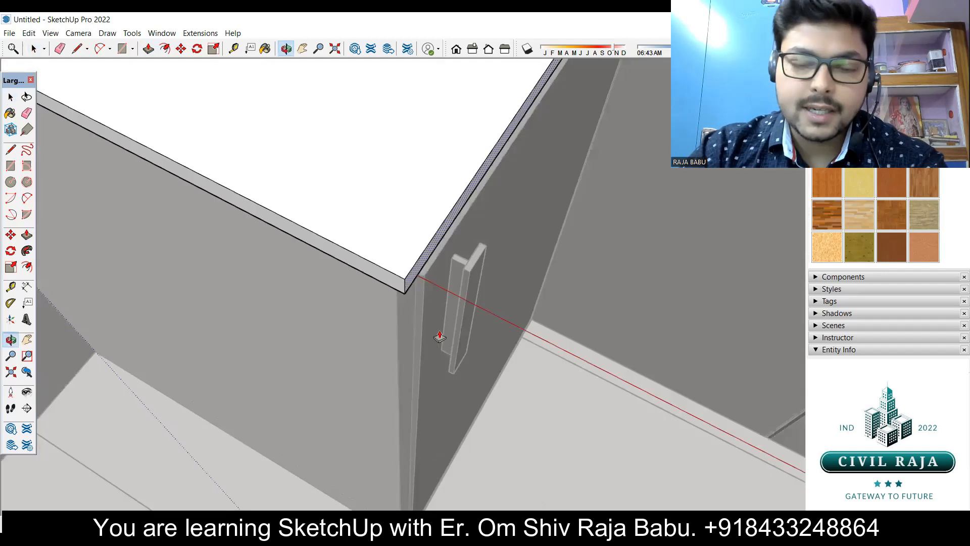
middle_click_drag(455, 264, 377, 140)
middle_click_drag(391, 215, 416, 211)
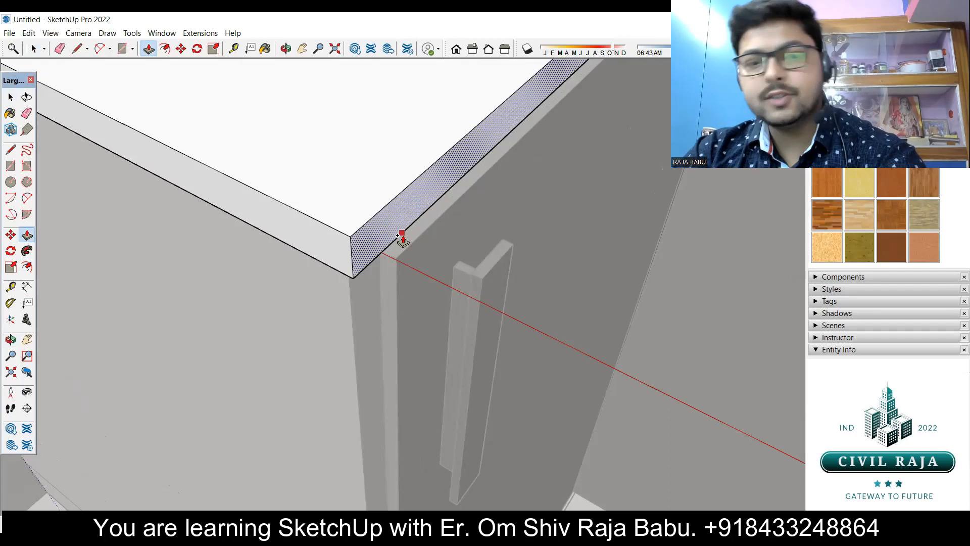
type("1")
key("Return")
key("ctrl+z")
key("ctrl+z")
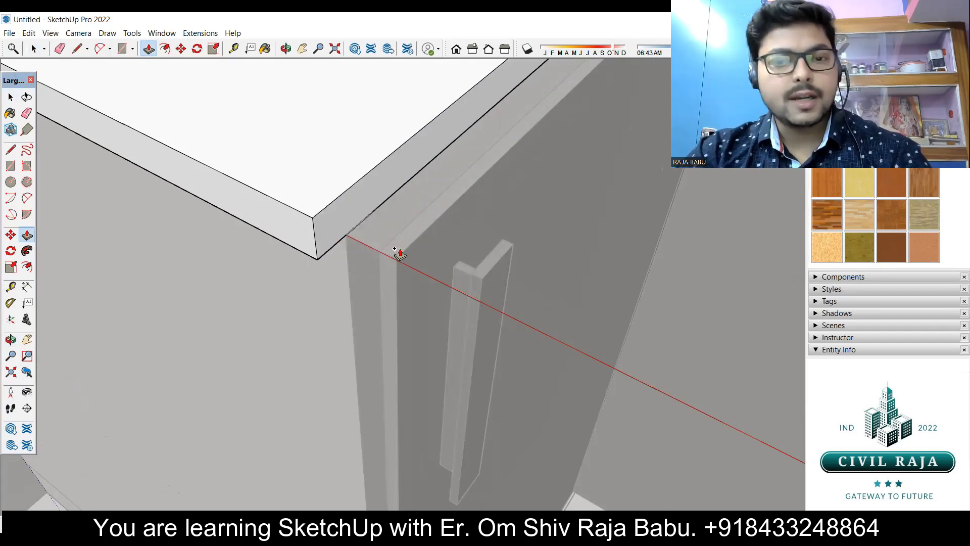
Step: Extend the end face and inner front face of the countertop leg opposite the sink outward beyond the cabinet with Push/Pull
left_click(310, 223)
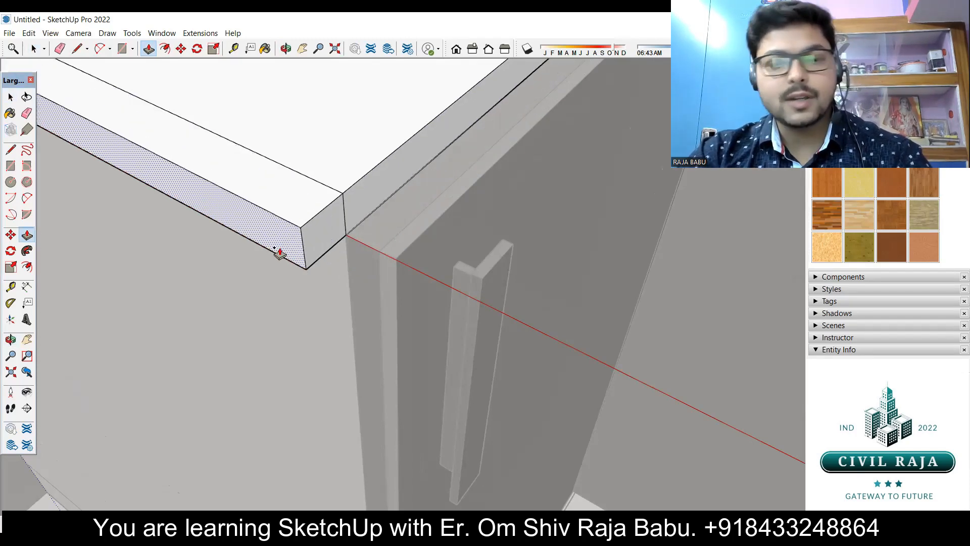
left_click(279, 252)
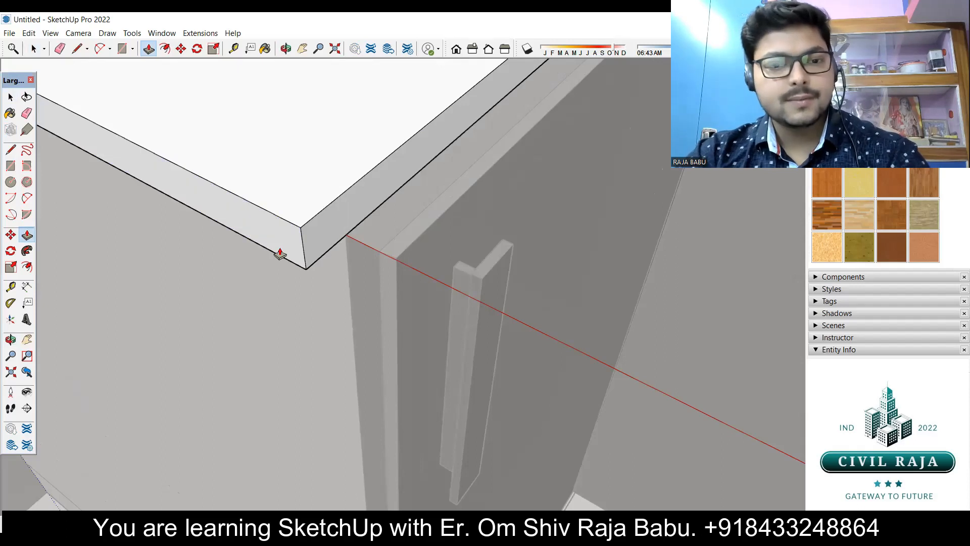
key("Return")
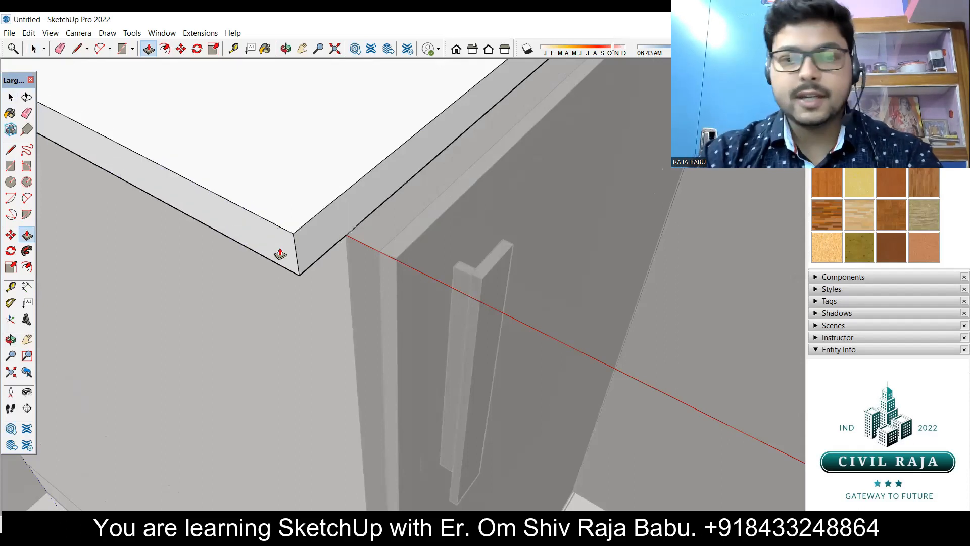
left_click(348, 225)
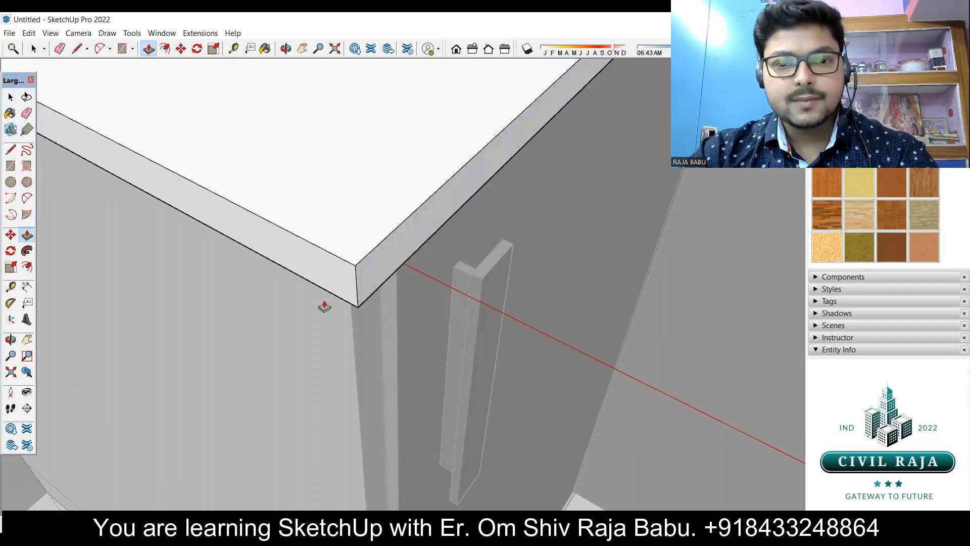
Step: Pull the countertop's front face along the sink cabinet outward to overhang the cabinet doors with Push/Pull
middle_click_drag(381, 279, 434, 220)
middle_click_drag(450, 264, 502, 295)
scroll(476, 247, "up", 7)
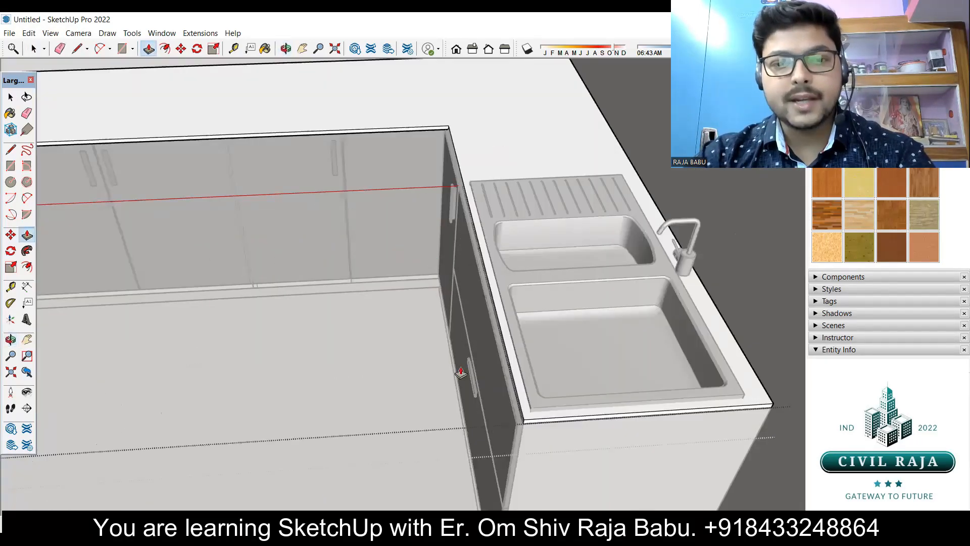
middle_click_drag(461, 373, 549, 282)
scroll(626, 233, "up", 3)
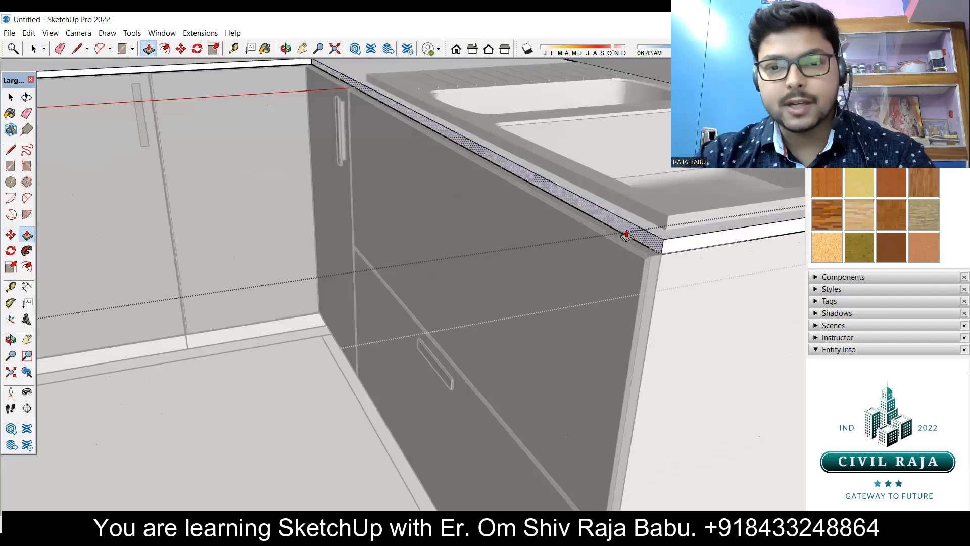
left_click(626, 233)
left_click(657, 256)
Step: Examine the countertop's overhang along the back run and around the sink from several angles
middle_click_drag(606, 345, 561, 420)
scroll(611, 368, "down", 5)
middle_click_drag(500, 240, 598, 98)
scroll(578, 119, "up", 4)
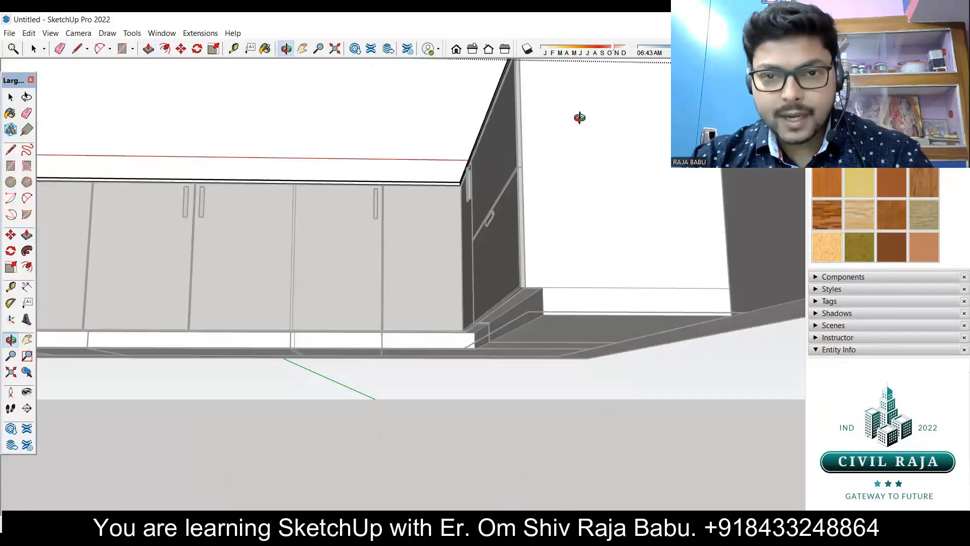
scroll(514, 110, "up", 3)
scroll(567, 84, "up", 3)
scroll(580, 180, "down", 3)
mouse_move(531, 366)
middle_mouse_down()
mouse_move(522, 261)
mouse_move(541, 364)
middle_mouse_up()
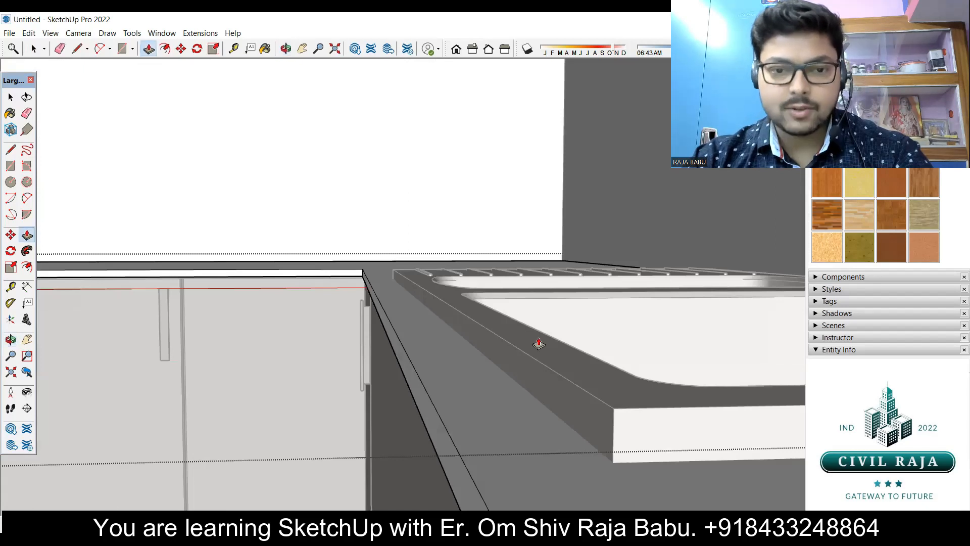
scroll(553, 327, "down", 3)
scroll(583, 320, "down", 5)
middle_click_drag(599, 340, 475, 463)
scroll(271, 331, "up", 1)
Step: Select the countertop's top front edges along the leg opposite the sink, the back run, and the sink cabinet's front and end
key("space")
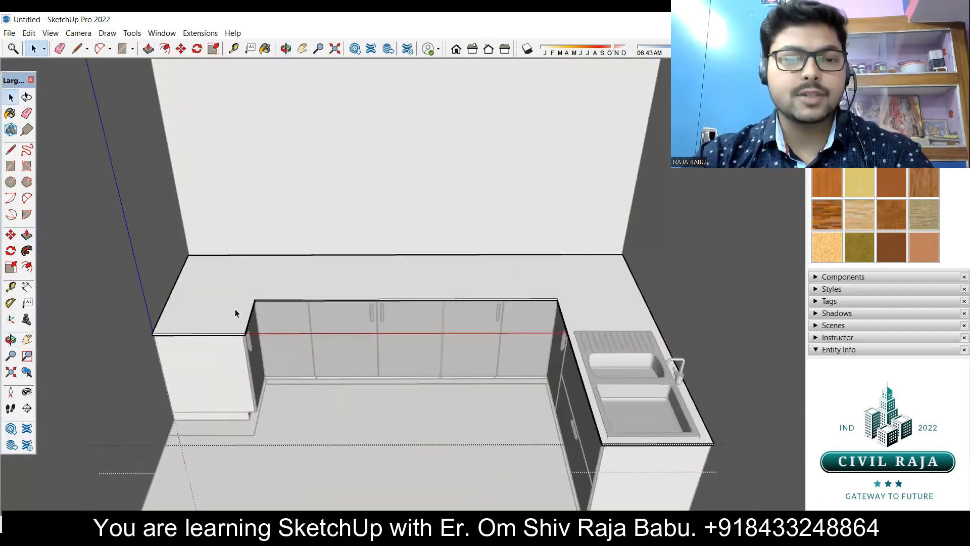
scroll(223, 357, "up", 5)
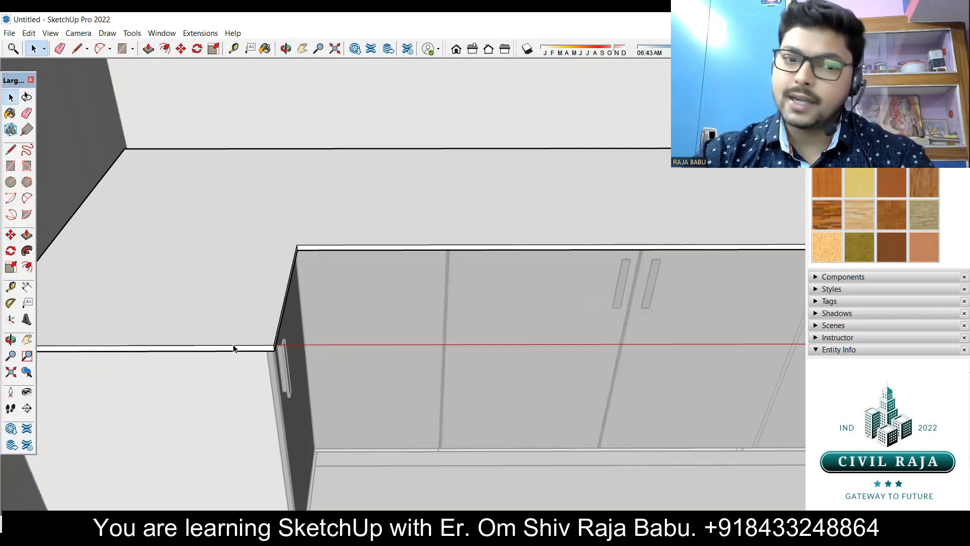
middle_click_drag(259, 340, 228, 339)
scroll(181, 319, "up", 2)
left_click(179, 319, "shift")
left_click(434, 167, "shift")
scroll(341, 178, "down", 5)
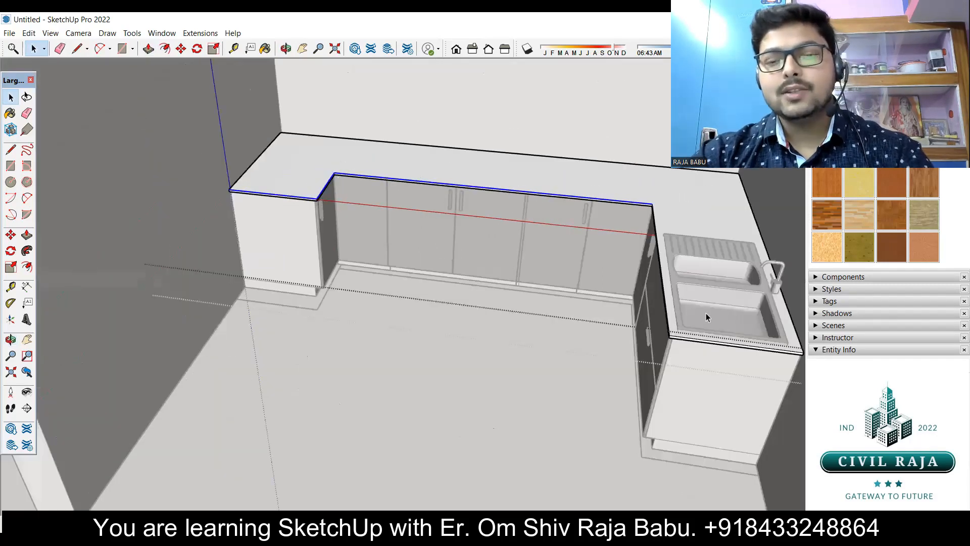
scroll(581, 332, "up", 5)
left_click(716, 377, "shift")
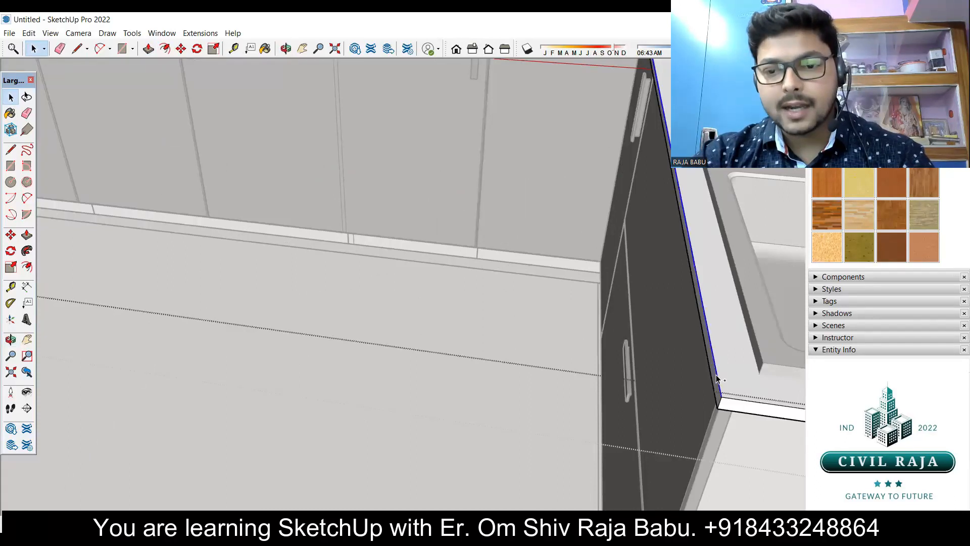
left_click(735, 401, "shift")
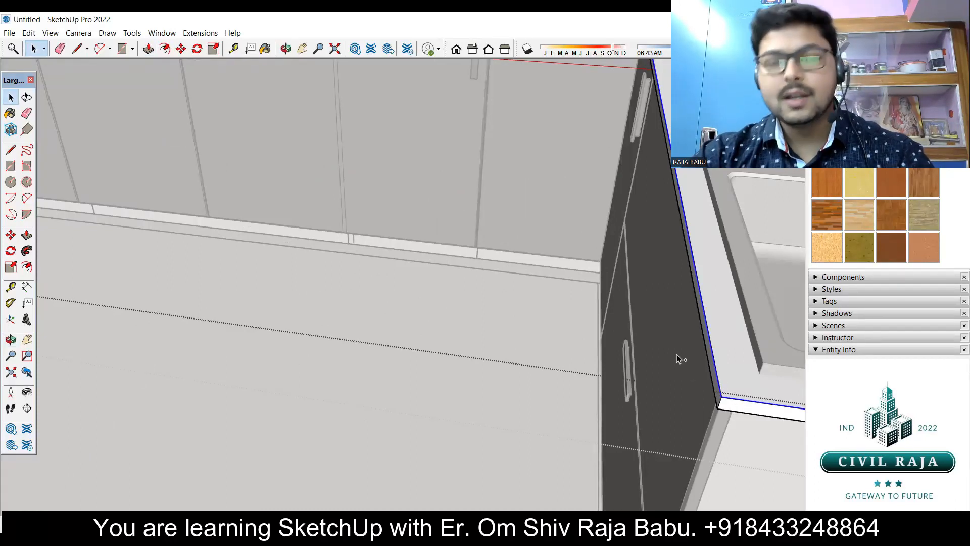
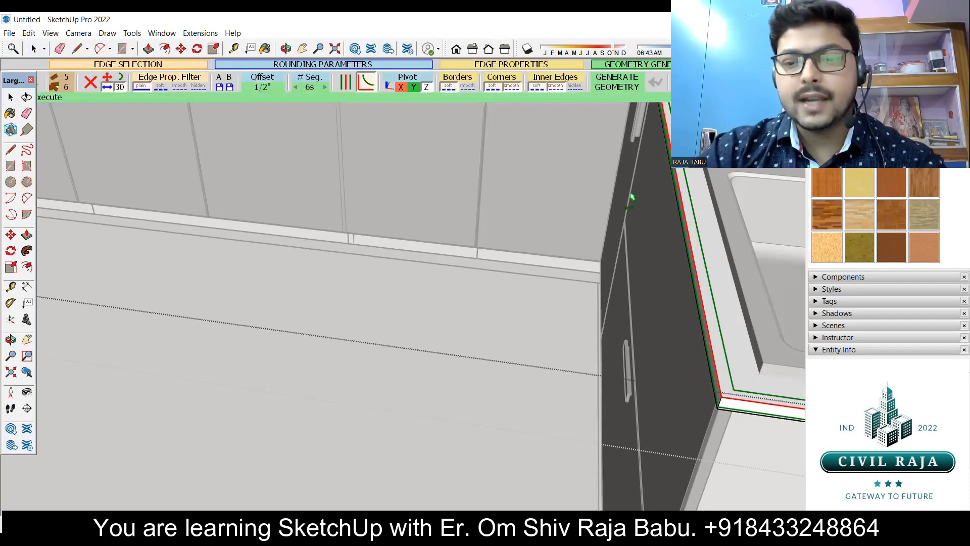
Step: Round the selected countertop edges with a 1/2" offset and 6 segments, and exit the countertop's group
left_click(632, 197)
scroll(639, 281, "down", 3)
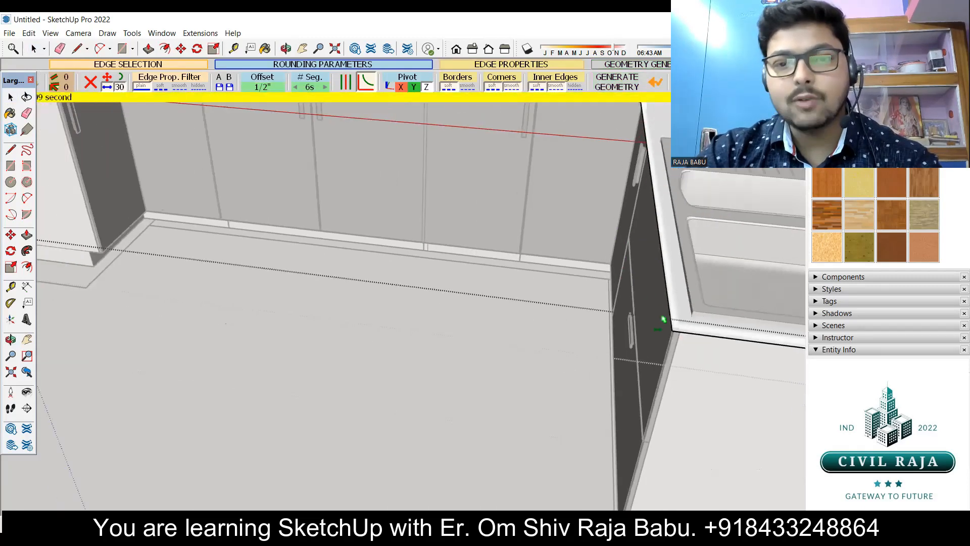
key("space")
middle_click_drag(602, 362, 580, 217)
scroll(644, 341, "up", 5)
middle_click_drag(634, 288, 698, 250)
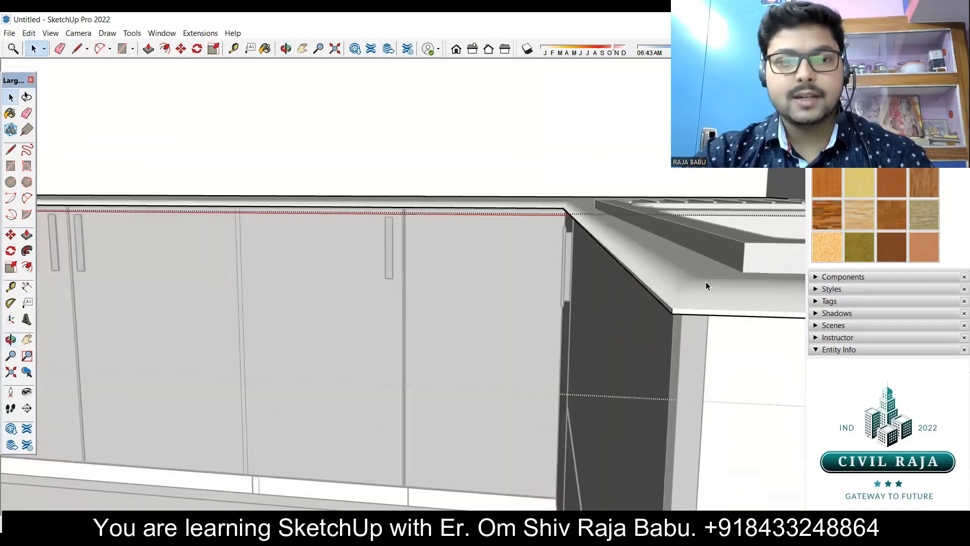
scroll(705, 283, "down", 6)
middle_click_drag(548, 271, 497, 385)
scroll(325, 269, "down", 4)
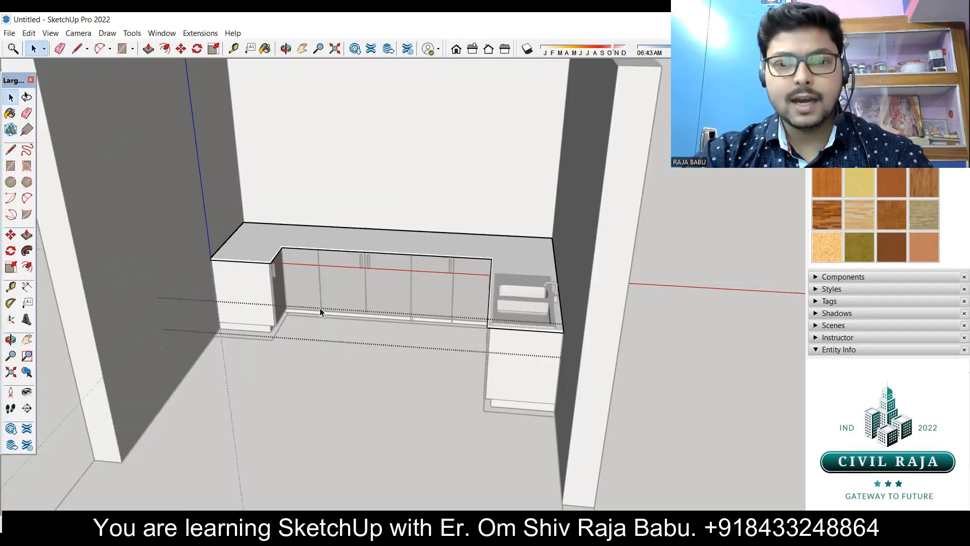
left_click(345, 379)
Step: Examine the finished base cabinets, countertop and sink inside the room, and the whole model beside the imported plan
middle_click_drag(349, 380, 287, 304)
scroll(247, 292, "up", 2)
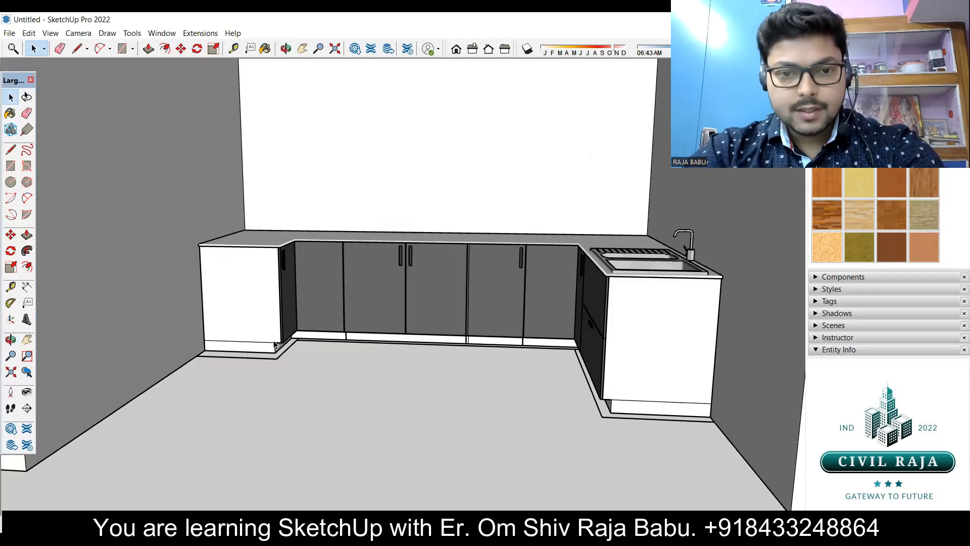
key("alt+Tab")
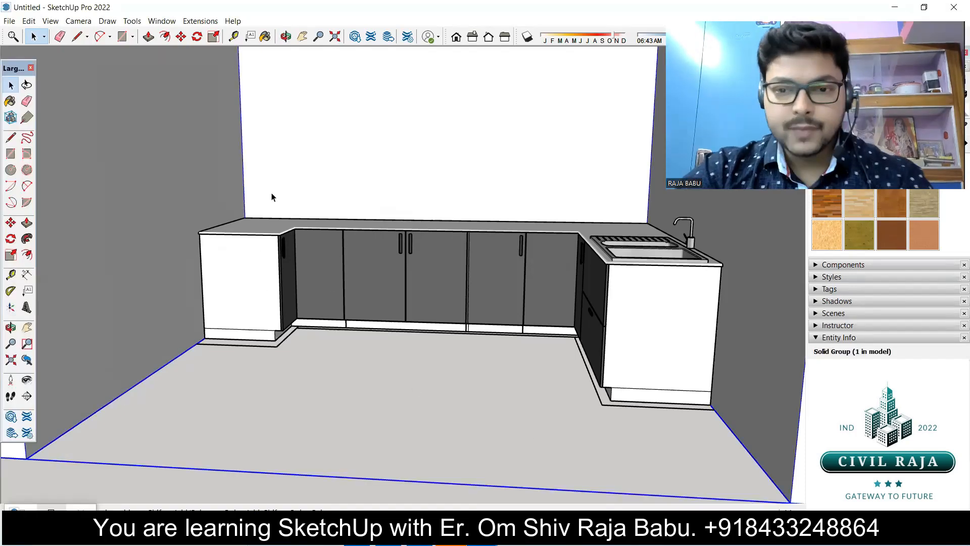
scroll(255, 200, "down", 6)
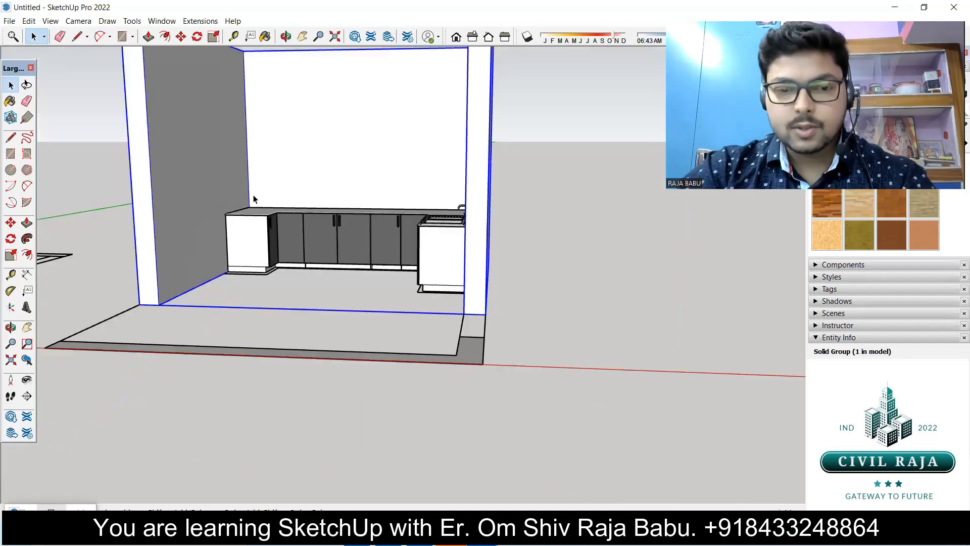
mouse_move(298, 228)
middle_mouse_down("shift")
mouse_move(381, 284)
mouse_move(362, 257)
mouse_move(364, 341)
mouse_move(396, 270)
mouse_move(366, 277)
middle_mouse_up("shift")
scroll(308, 283, "up", 8)
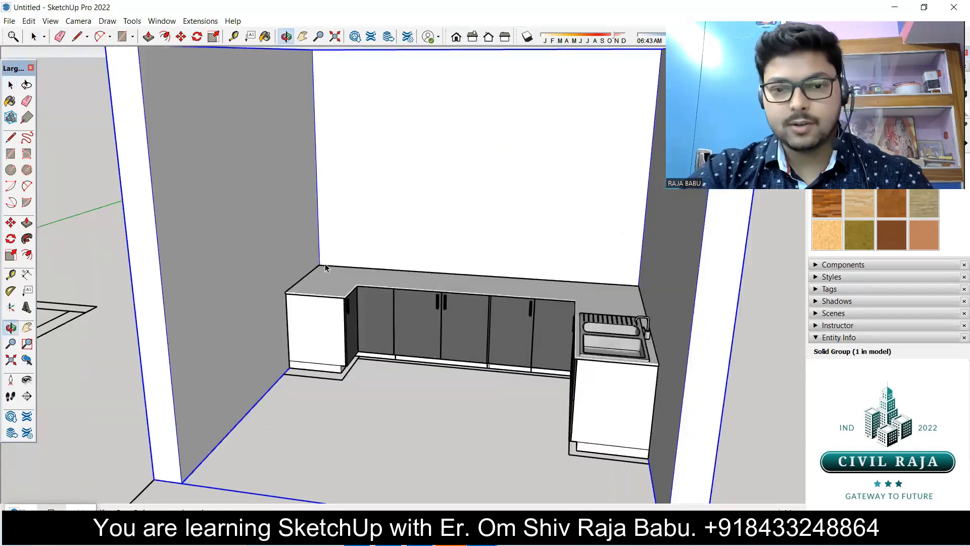
scroll(326, 268, "down", 5)
middle_click_drag(386, 290, 429, 313)
scroll(415, 259, "down", 3)
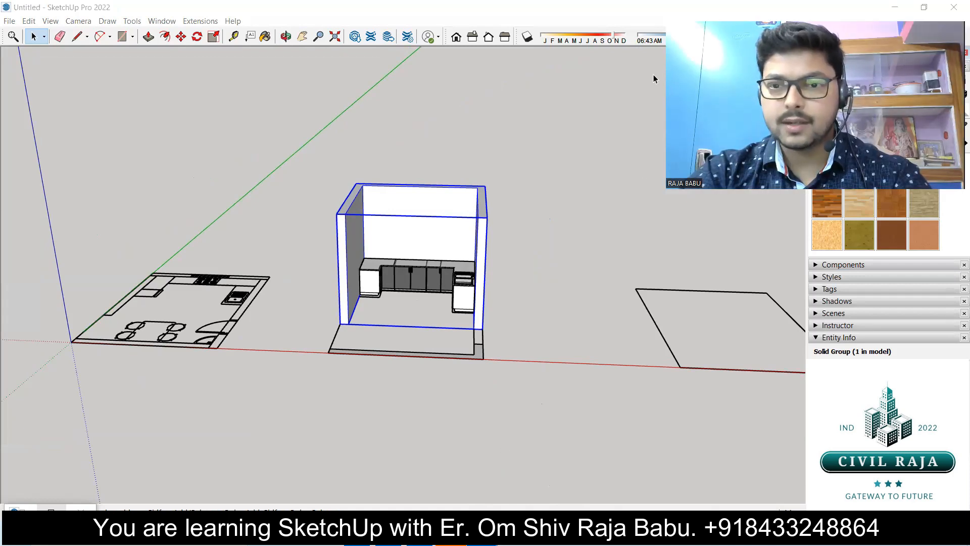
scroll(553, 274, "up", 1)
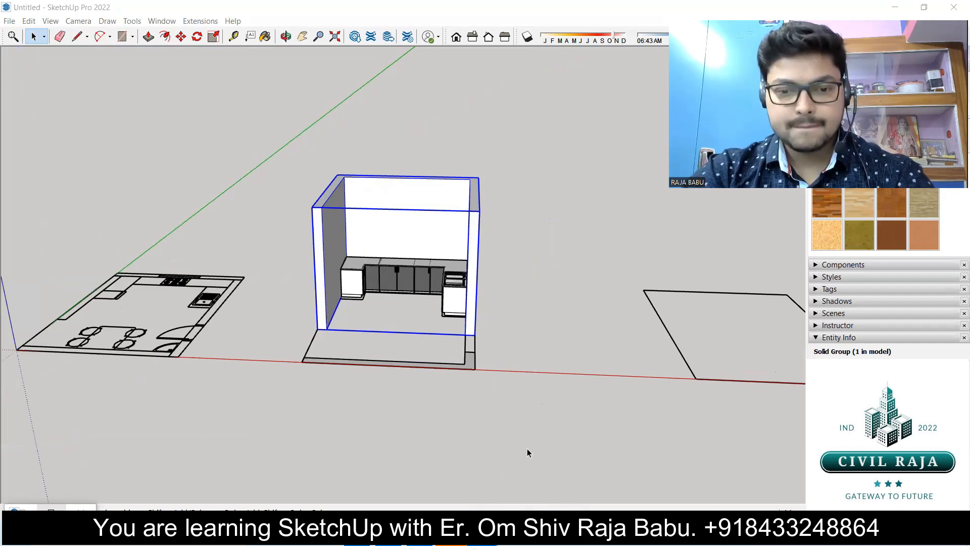
mouse_move(451, 542)
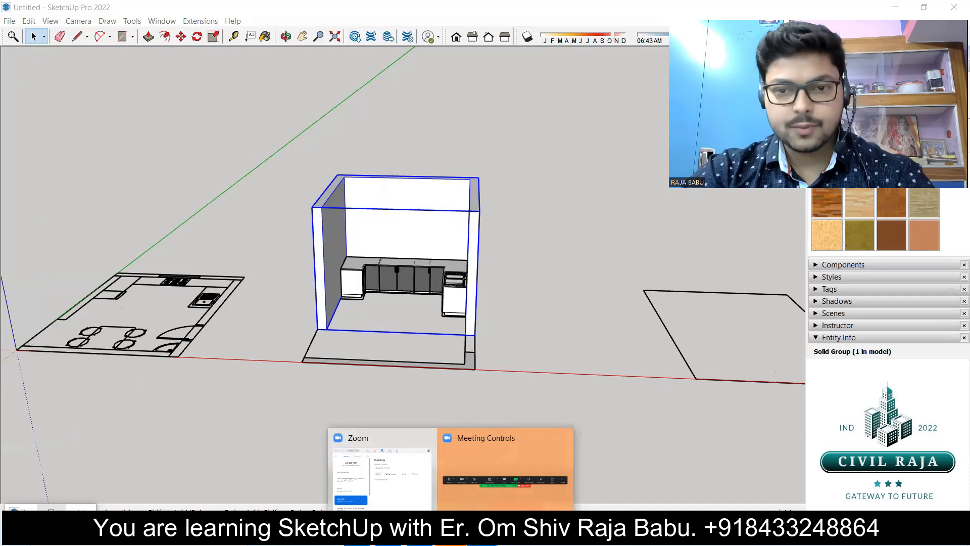
left_click(580, 285)
mouse_move(451, 542)
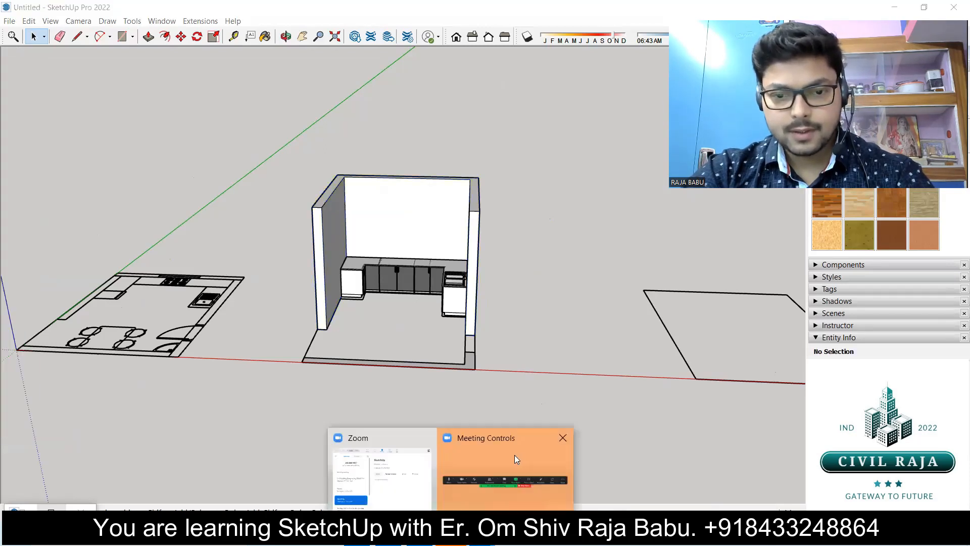
left_click(503, 455)
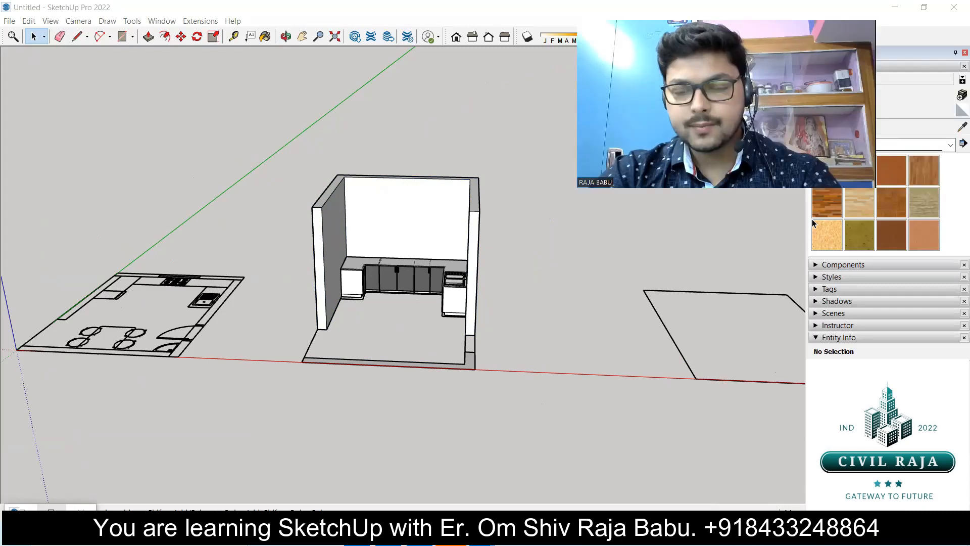
Step: Place a horizontal guide line on the back wall about 2' above the countertop's rear edge
left_click(561, 222)
mouse_move(443, 318)
middle_mouse_down()
mouse_move(411, 319)
mouse_move(461, 311)
middle_mouse_up()
middle_click_drag(373, 270, 418, 320)
scroll(353, 229, "up", 6)
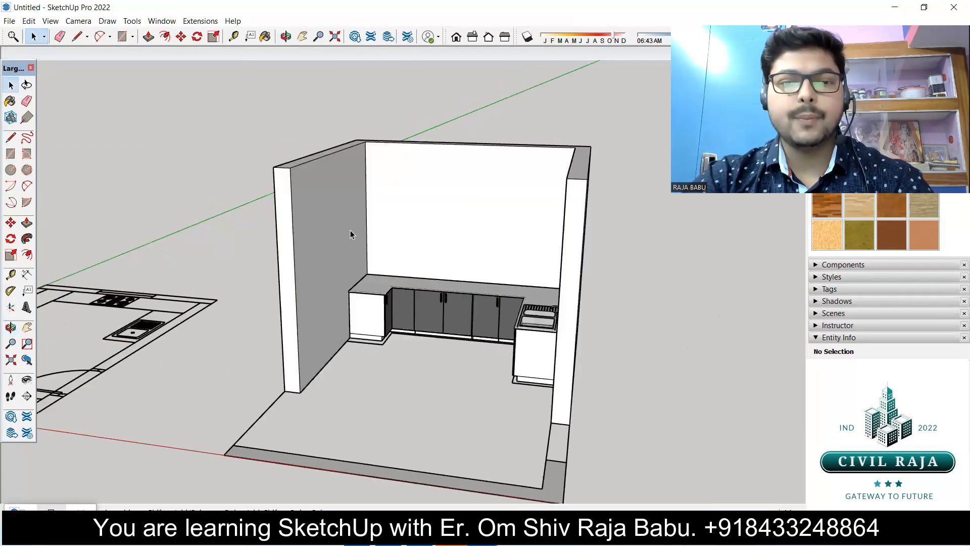
scroll(434, 271, "up", 3)
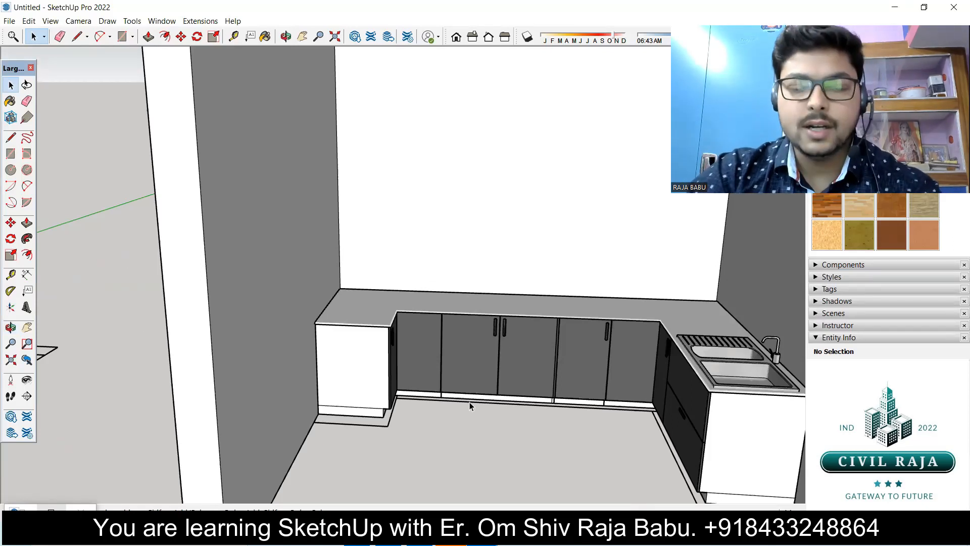
left_click(490, 314)
key("q")
scroll(505, 297, "up", 2)
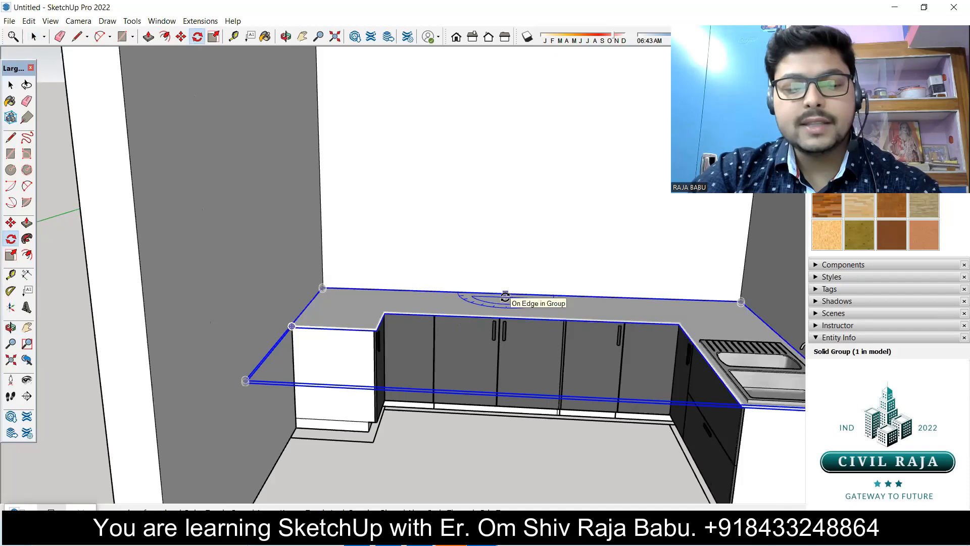
key("ctrl+t")
key("t")
scroll(513, 286, "up", 3)
left_click(516, 292)
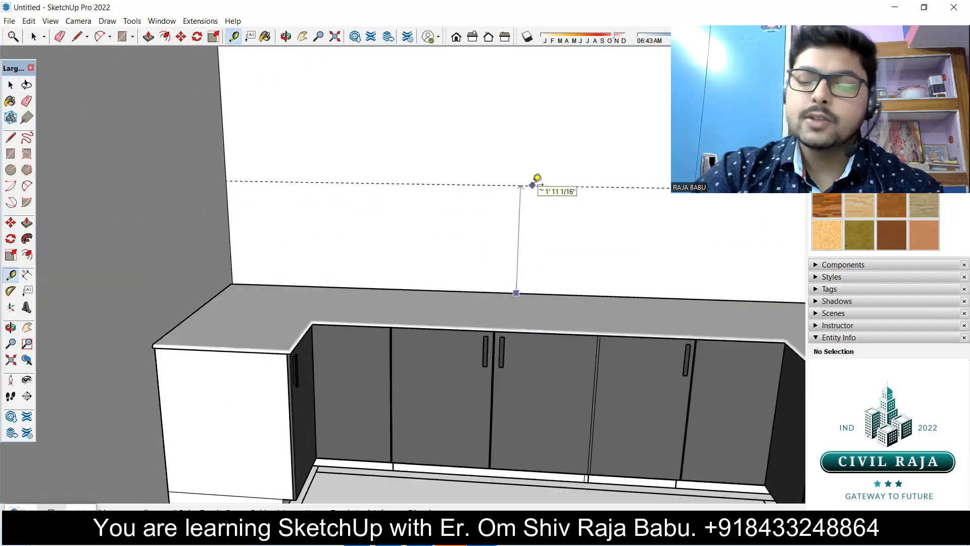
left_click(534, 184)
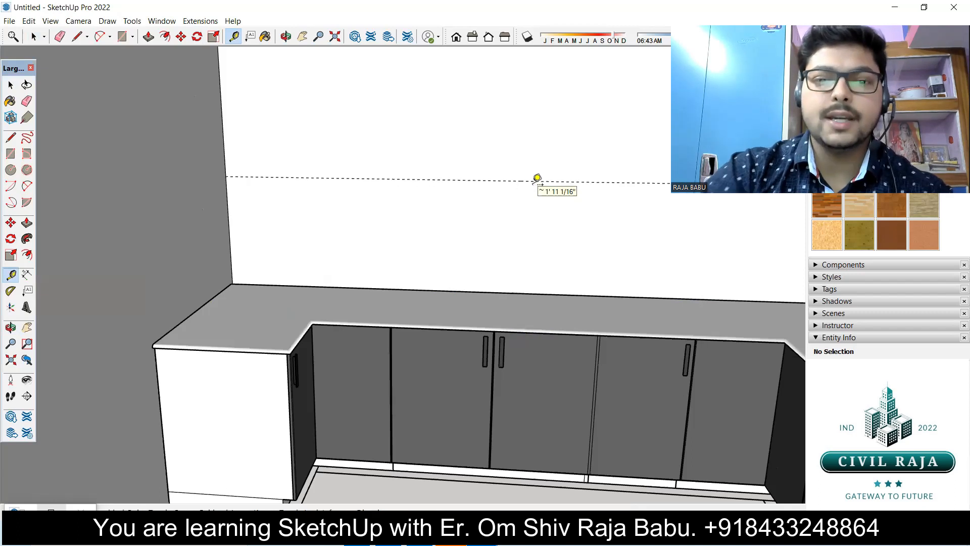
scroll(298, 124, "down", 5)
mouse_move(449, 197)
middle_mouse_down()
mouse_move(426, 197)
mouse_move(450, 196)
middle_mouse_up()
left_click_drag(449, 197, 462, 195)
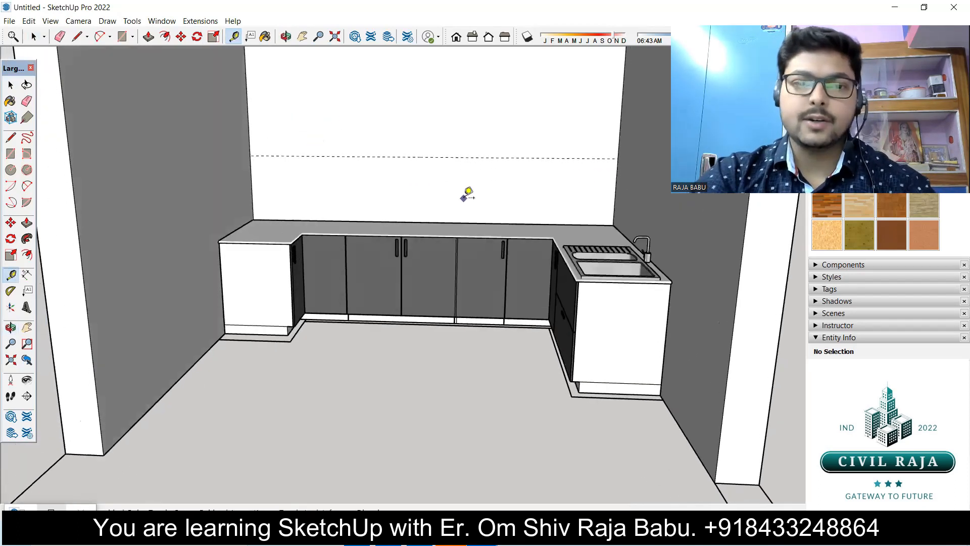
key("space")
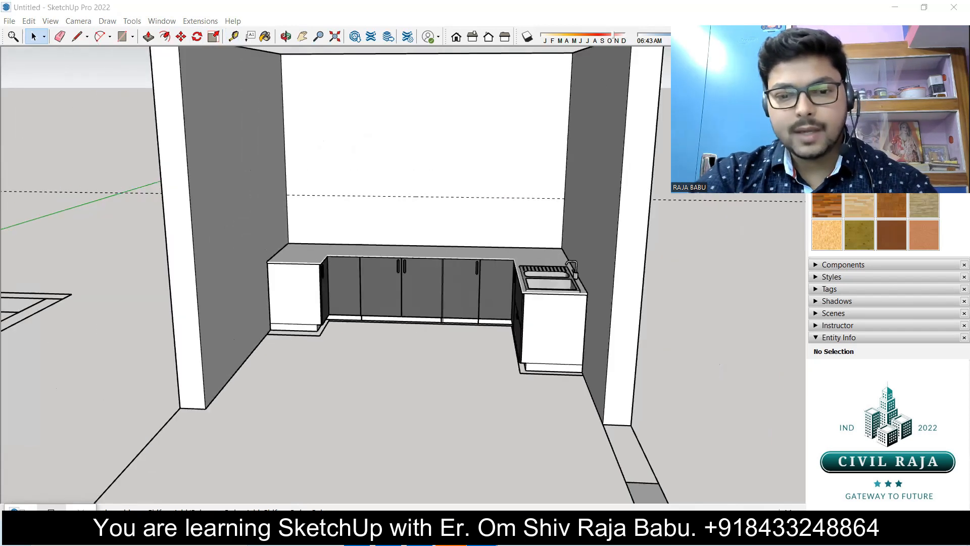
Step: Switch to the KITCHEN file and examine its cabinet rows, especially the corner wall cabinets at the end of the front row
mouse_move(483, 537)
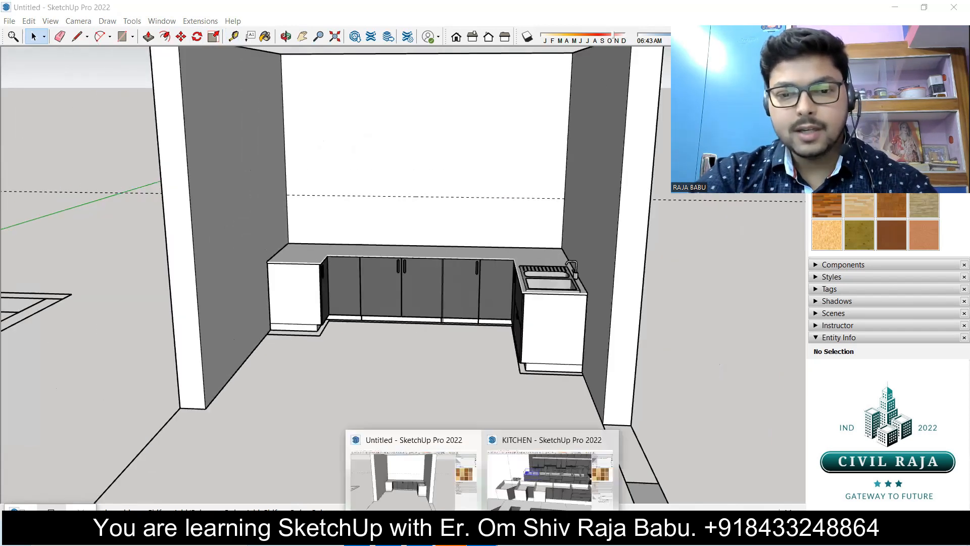
left_click(536, 478)
scroll(270, 286, "down", 4)
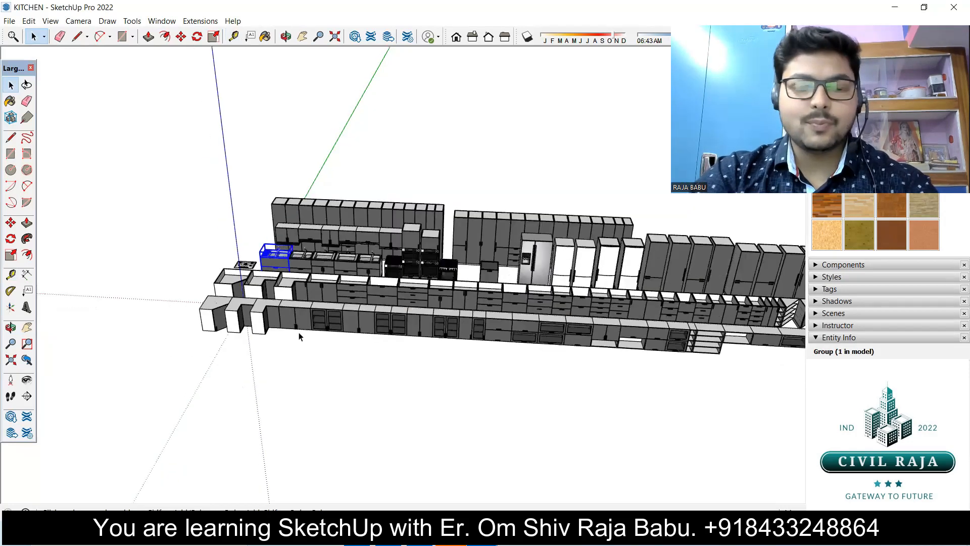
left_click(341, 367)
middle_click_drag(342, 368, 220, 315)
scroll(239, 283, "up", 3)
scroll(246, 247, "up", 1)
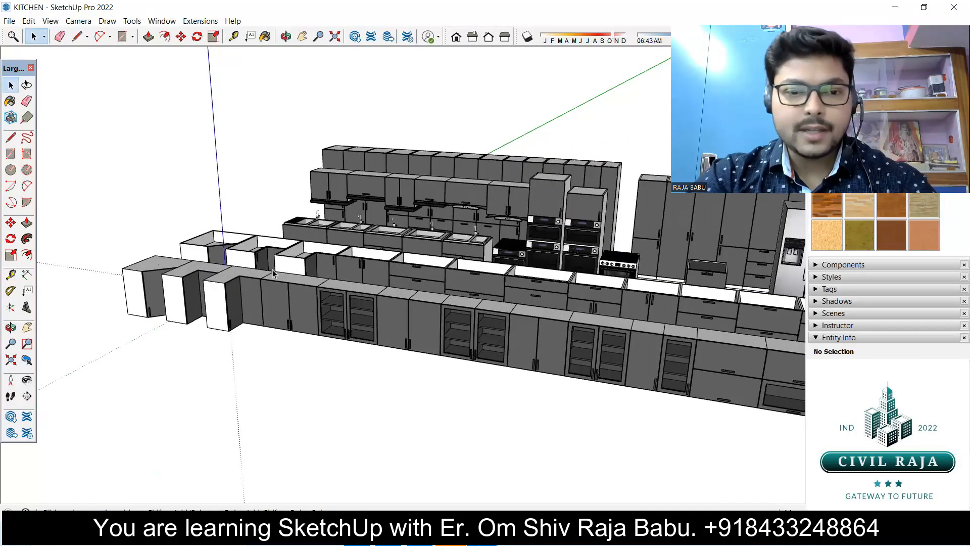
scroll(273, 273, "up", 4)
scroll(298, 336, "down", 5)
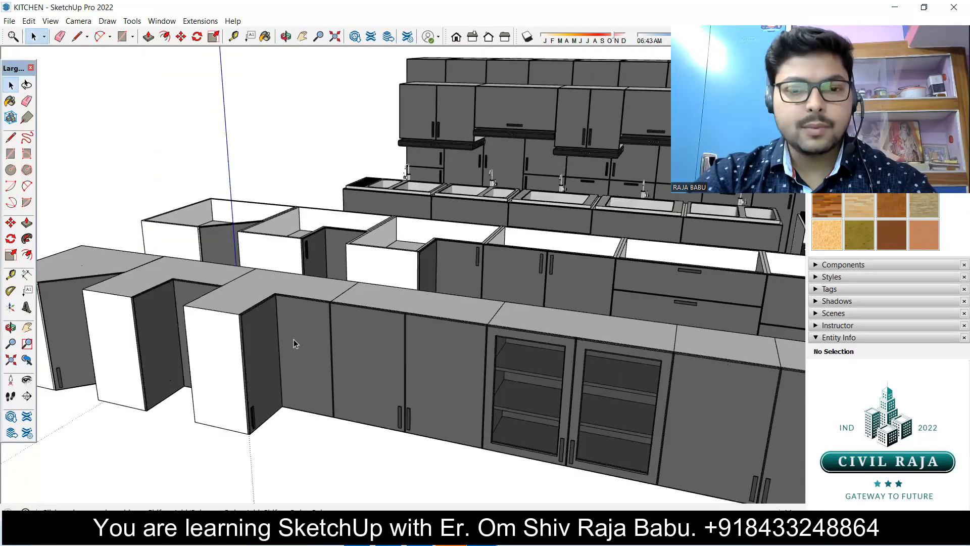
scroll(324, 313, "up", 3)
scroll(343, 301, "up", 2)
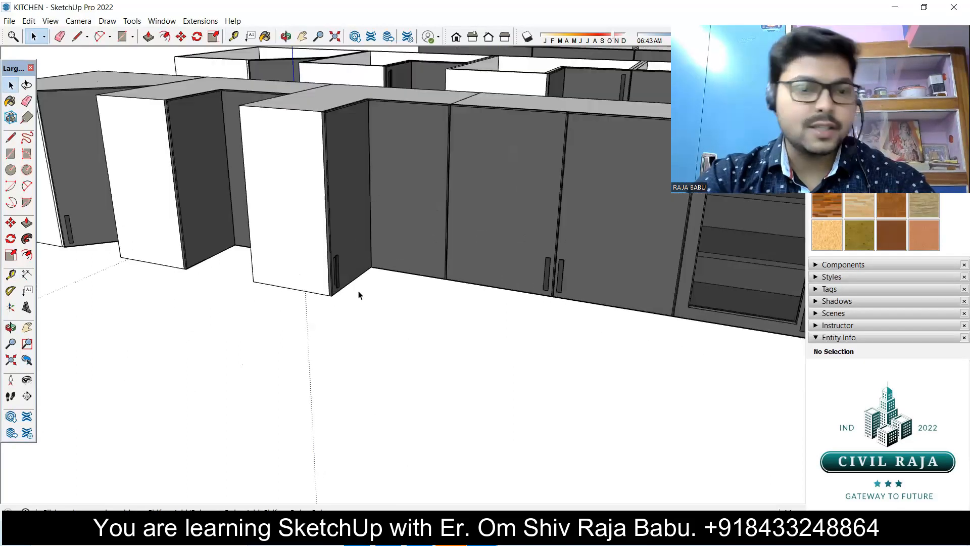
scroll(250, 282, "down", 3)
middle_click_drag(270, 319, 224, 276)
scroll(172, 266, "down", 1)
scroll(245, 319, "down", 2)
scroll(217, 275, "down", 2)
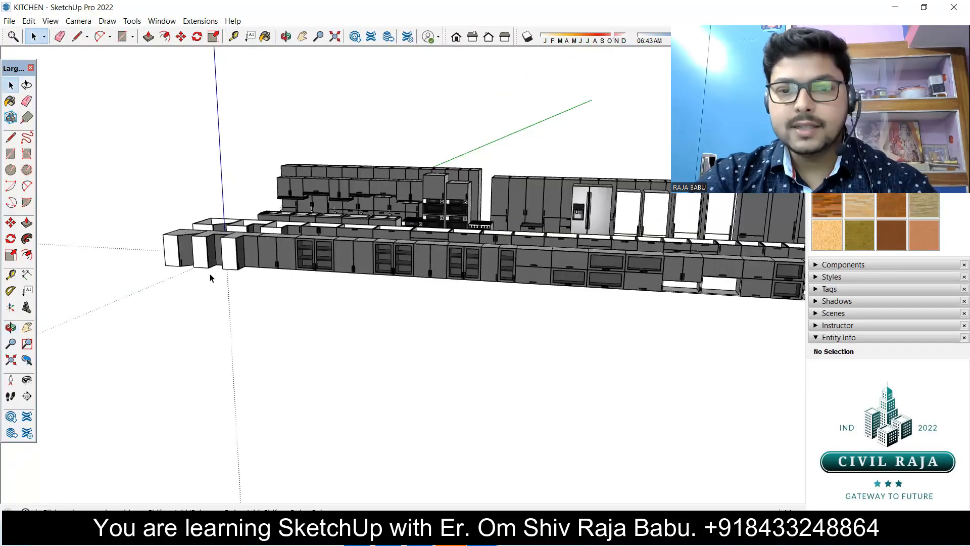
scroll(498, 274, "down", 1)
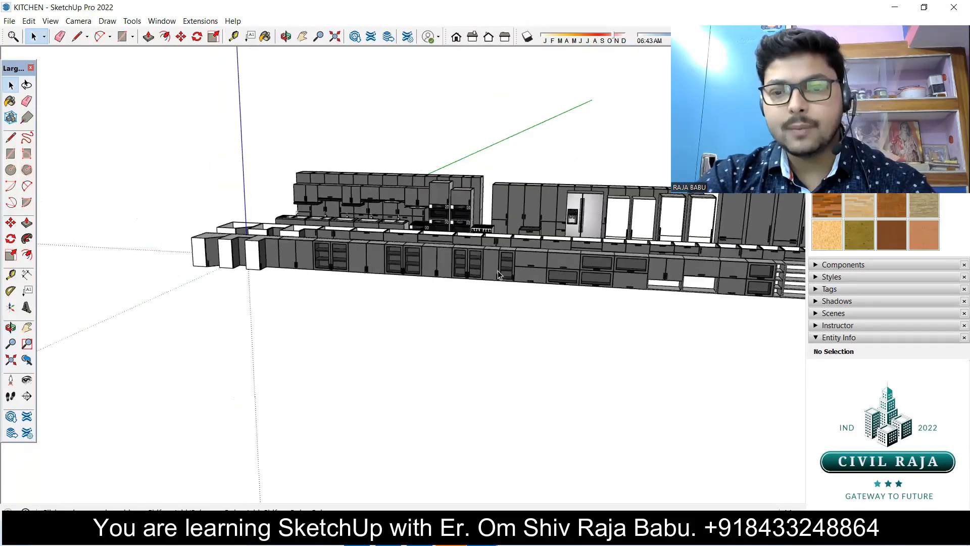
scroll(480, 274, "down", 1)
scroll(433, 268, "up", 5)
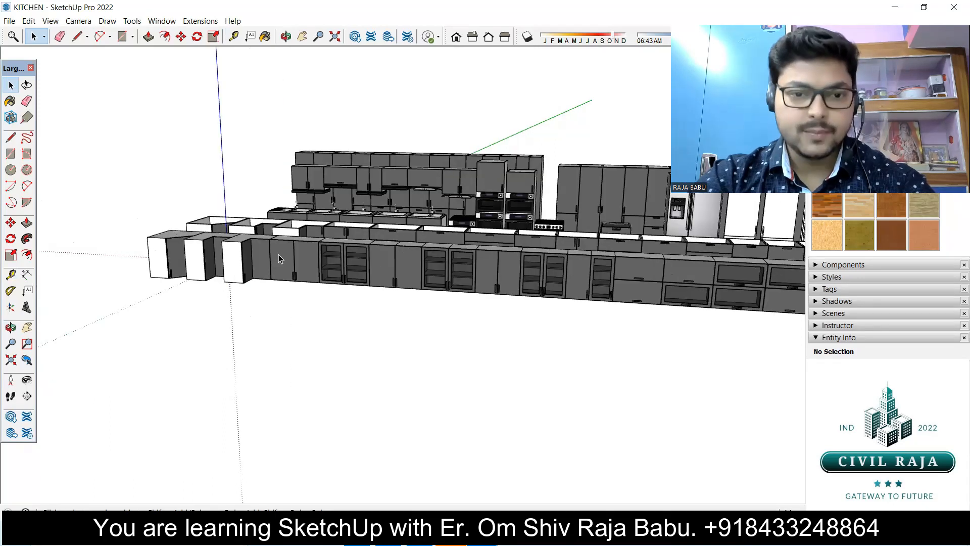
middle_click_drag(295, 313, 295, 324)
scroll(295, 323, "up", 3)
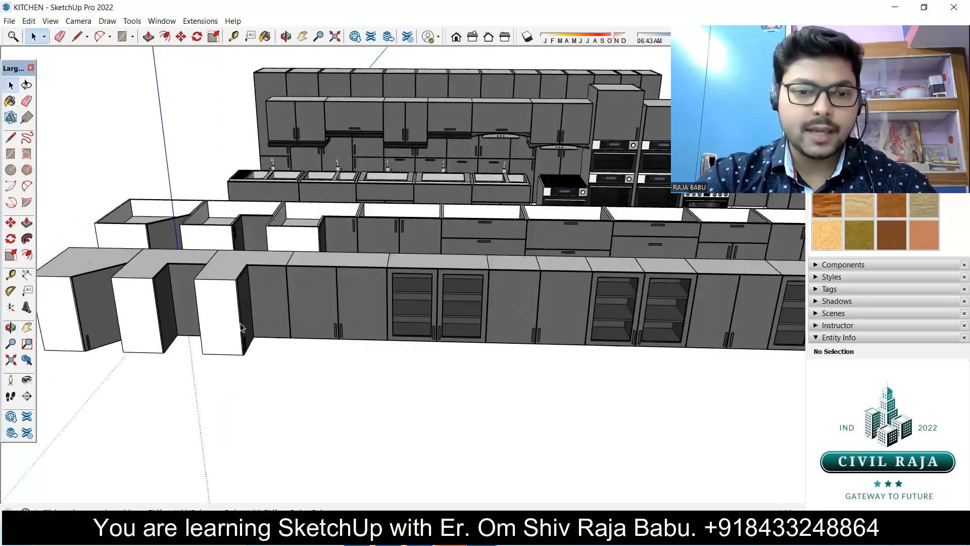
Step: Copy the L-shaped corner wall cabinet adjoining the front row in the KITCHEN file and return to the Untitled kitchen model
left_click(302, 335)
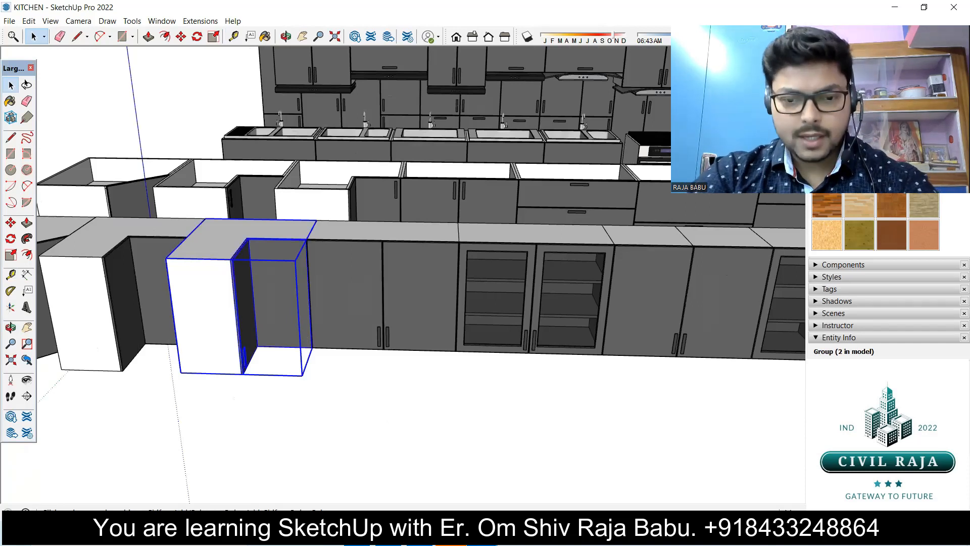
left_click(435, 497)
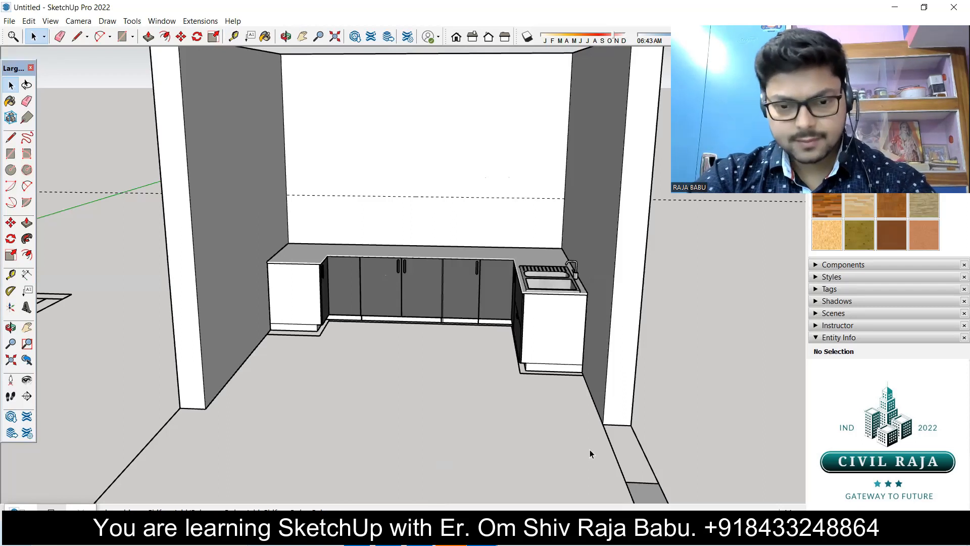
left_click(482, 535)
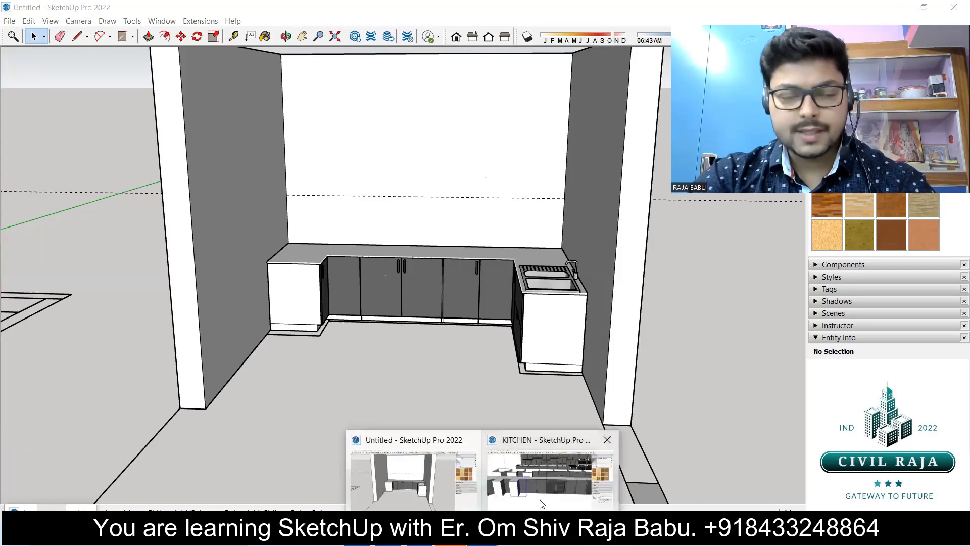
left_click(541, 504)
scroll(430, 314, "down", 4)
mouse_move(365, 322)
middle_mouse_down()
mouse_move(209, 359)
mouse_move(340, 349)
mouse_move(415, 300)
mouse_move(381, 431)
mouse_move(366, 343)
mouse_move(270, 330)
middle_mouse_up()
scroll(304, 306, "up", 3)
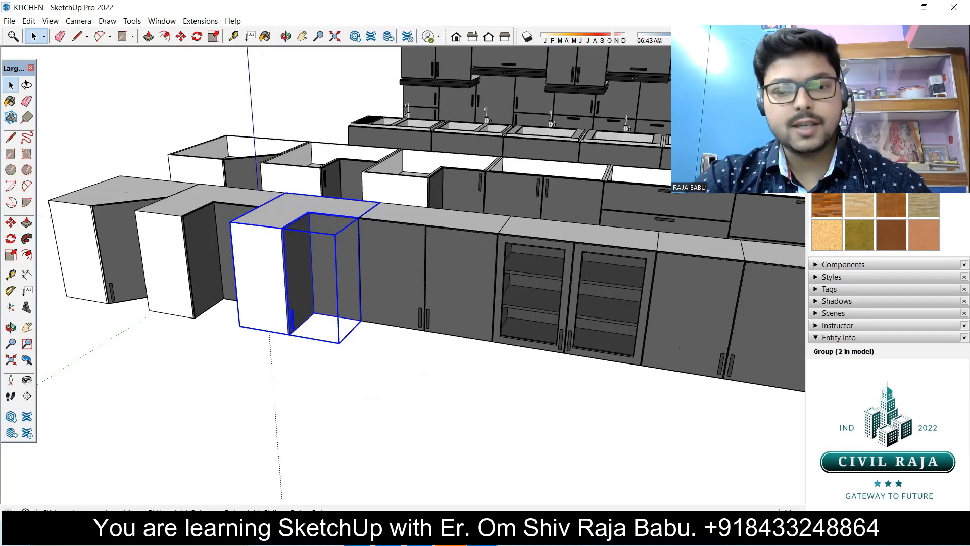
mouse_move(434, 539)
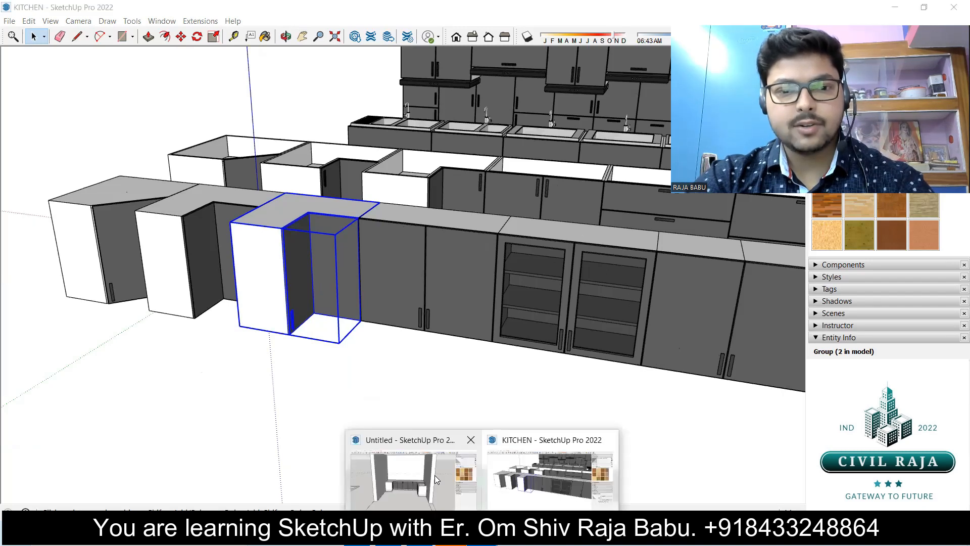
left_click(435, 475)
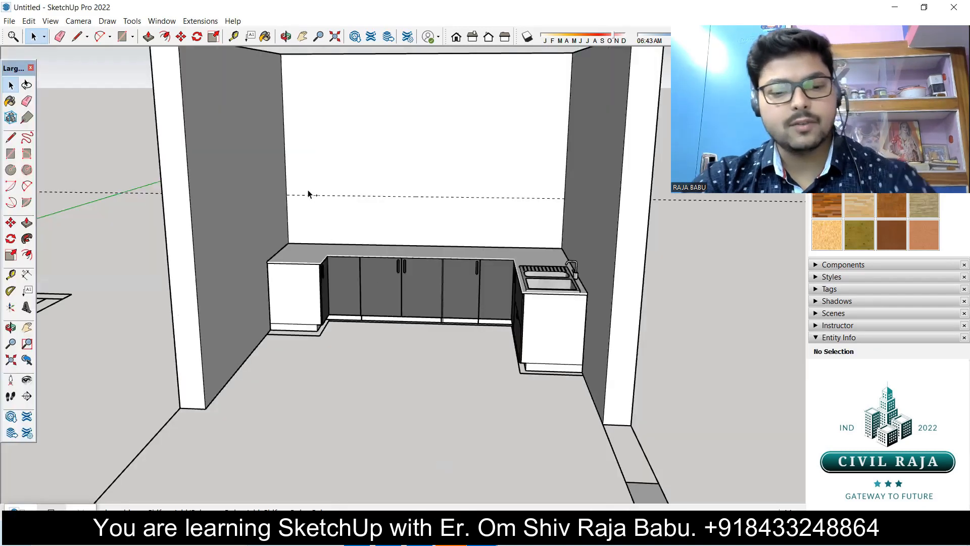
Step: Paste the corner wall cabinet on the back wall and move its lower corner to where the guide meets the wall opposite the sink
key("ctrl+v")
left_click(331, 194)
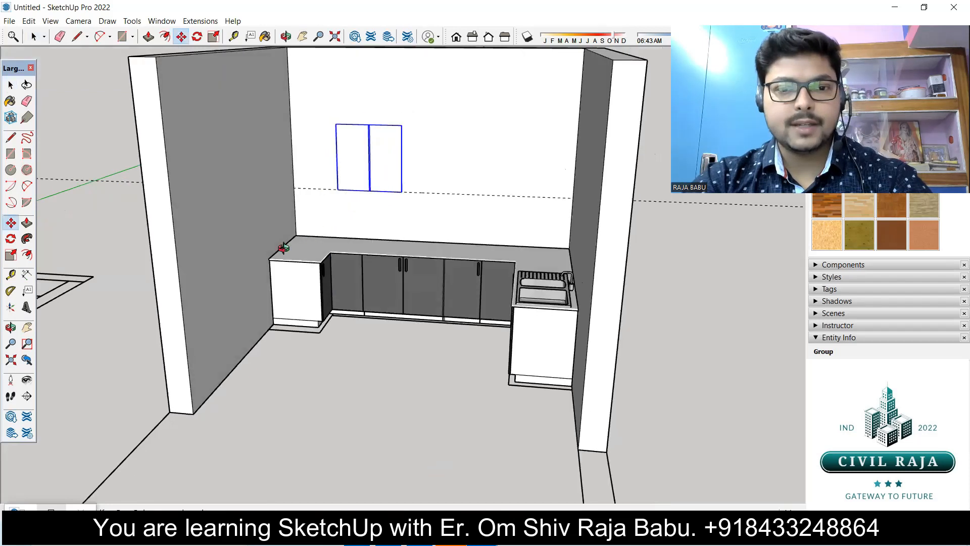
scroll(334, 192, "up", 5)
scroll(347, 175, "up", 1)
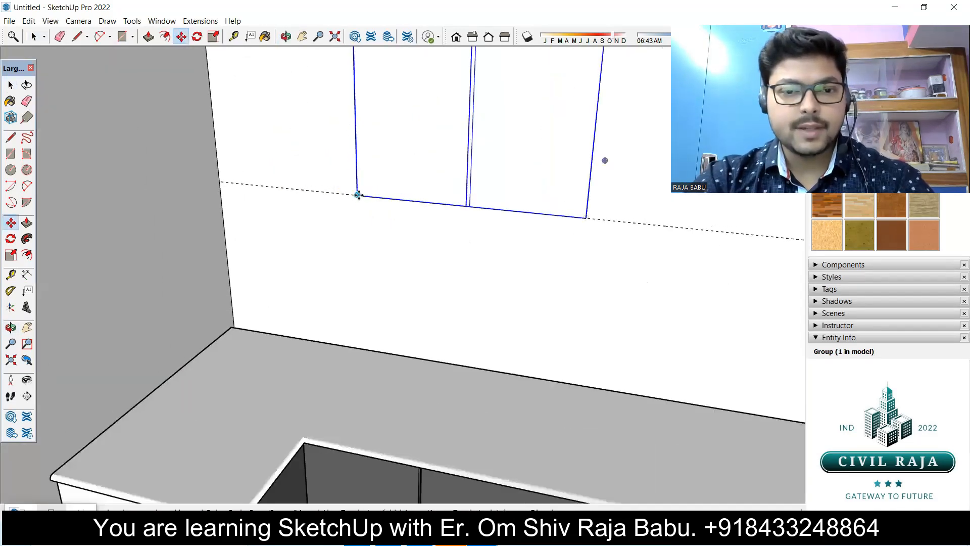
left_click(357, 195)
left_click(222, 182)
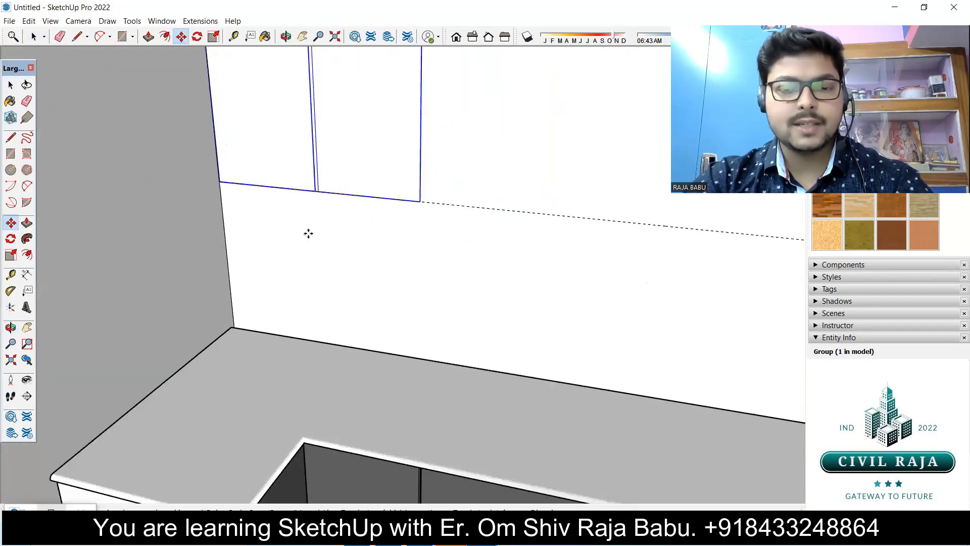
Step: Move the corner wall cabinet along the green axis through the back wall until its back sits flush against the wall's inside face
scroll(394, 223, "down", 5)
scroll(394, 224, "down", 3)
middle_click_drag(394, 224, 134, 322)
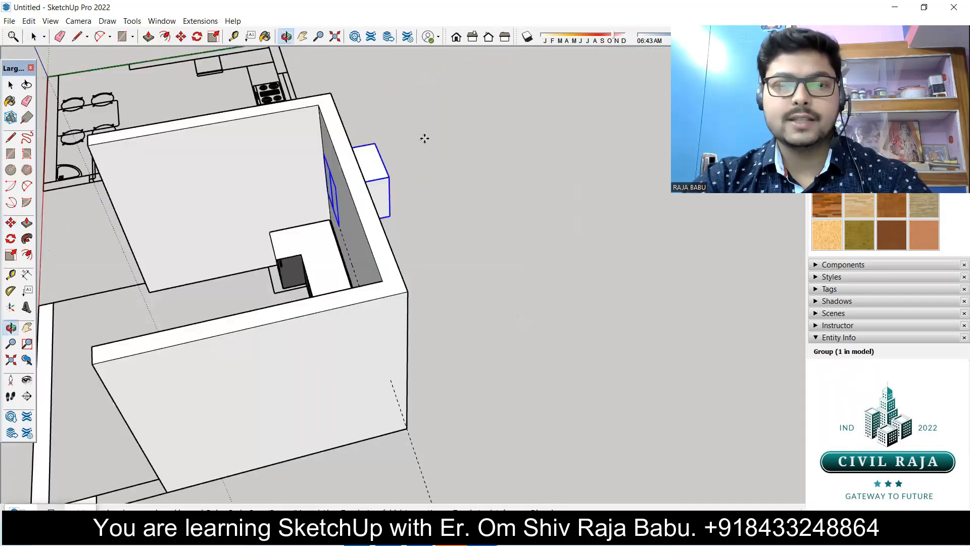
scroll(379, 146, "up", 4)
middle_click_drag(350, 177, 373, 302)
key("m")
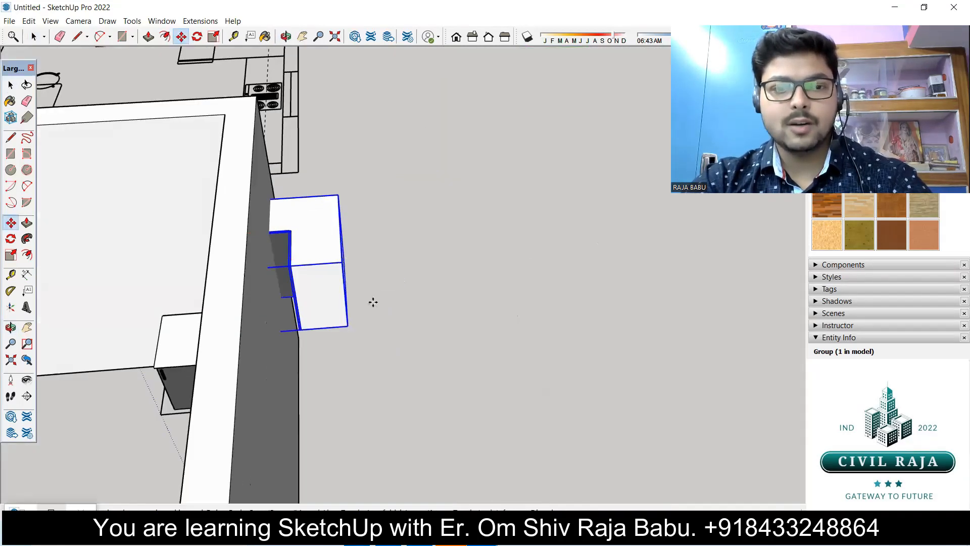
left_click(347, 327)
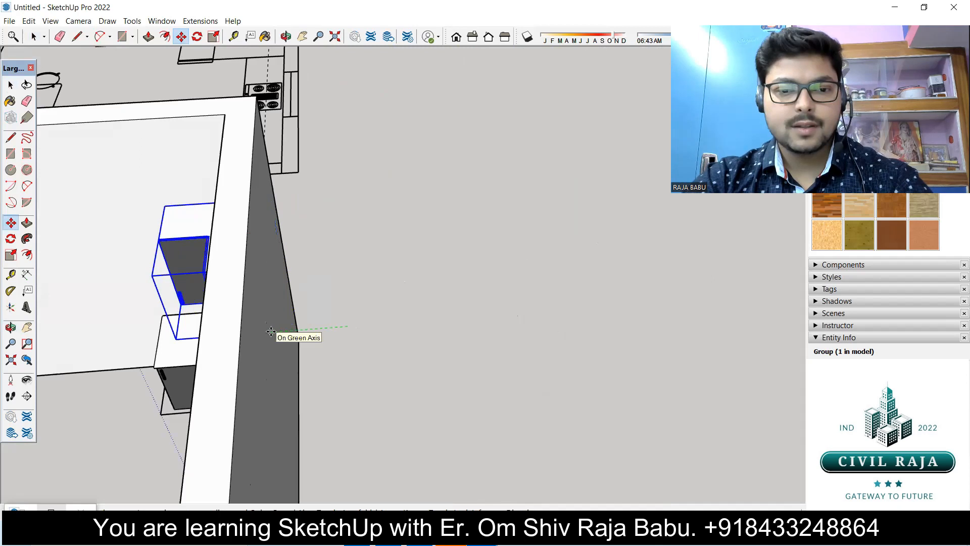
middle_click_drag(202, 328, 285, 348)
scroll(307, 313, "up", 2)
left_click(312, 307)
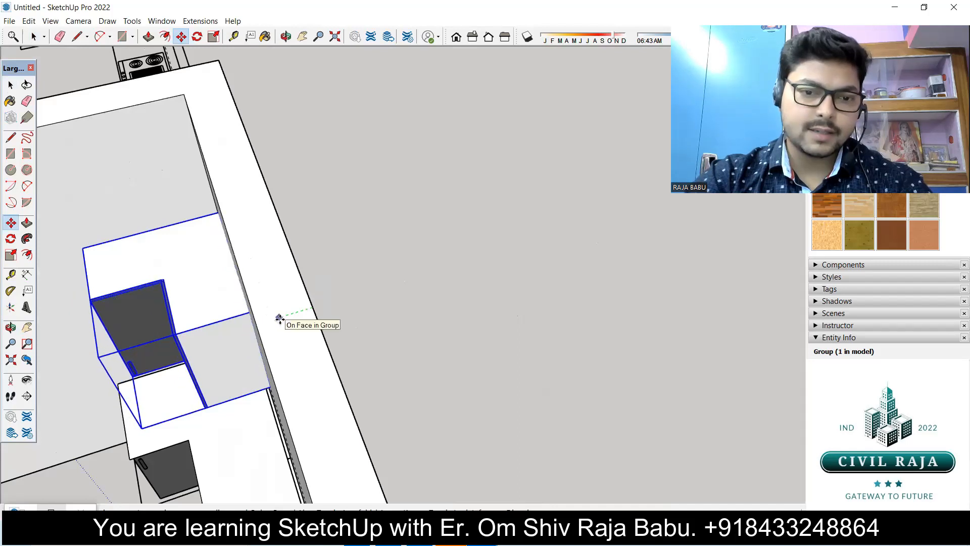
left_click(279, 319)
key("space")
Step: Mirror a copy of the corner wall cabinet into the opposite corner above the sink, using the midpoint of the back run's front edge
middle_click_drag(283, 346, 539, 307)
middle_click_drag(514, 197, 521, 257)
scroll(475, 183, "up", 2)
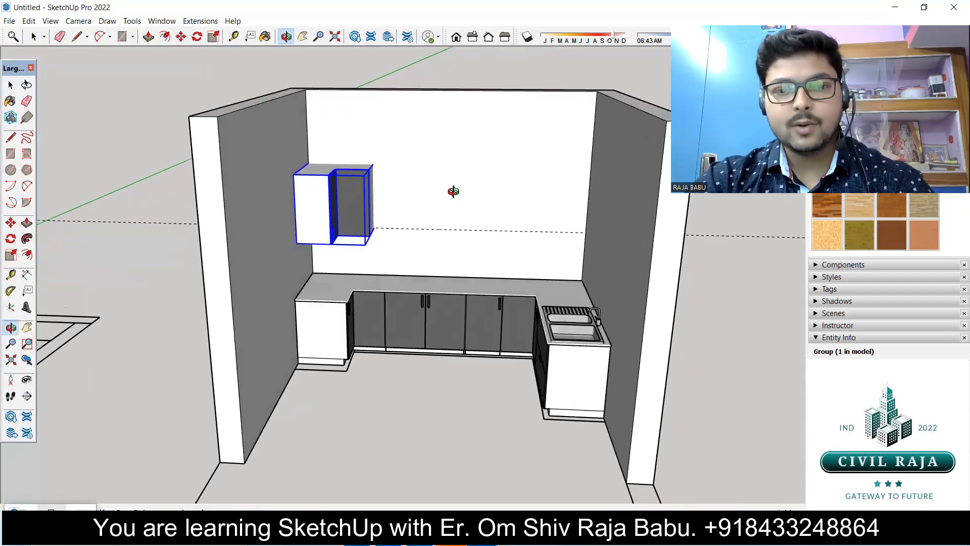
middle_click_drag(514, 207, 539, 188)
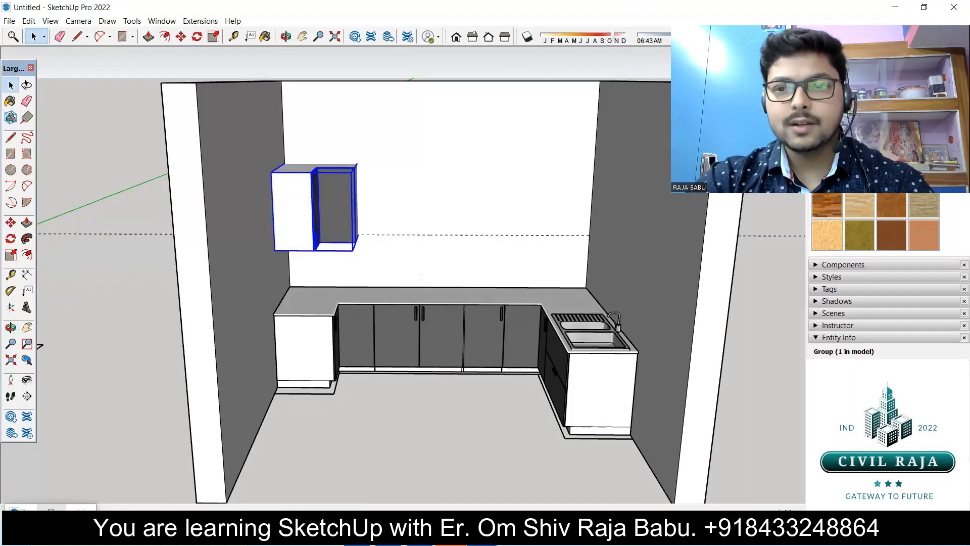
left_click(738, 37)
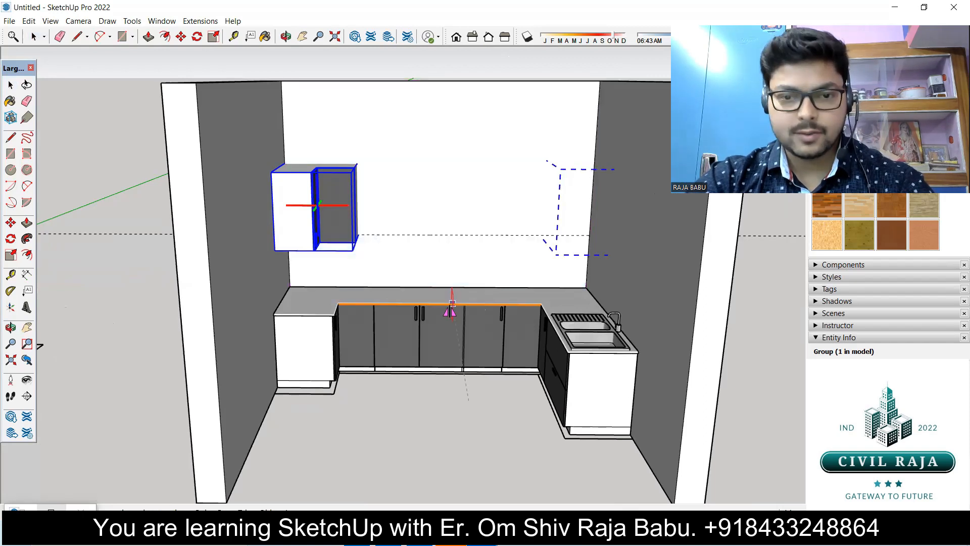
scroll(448, 382, "up", 5)
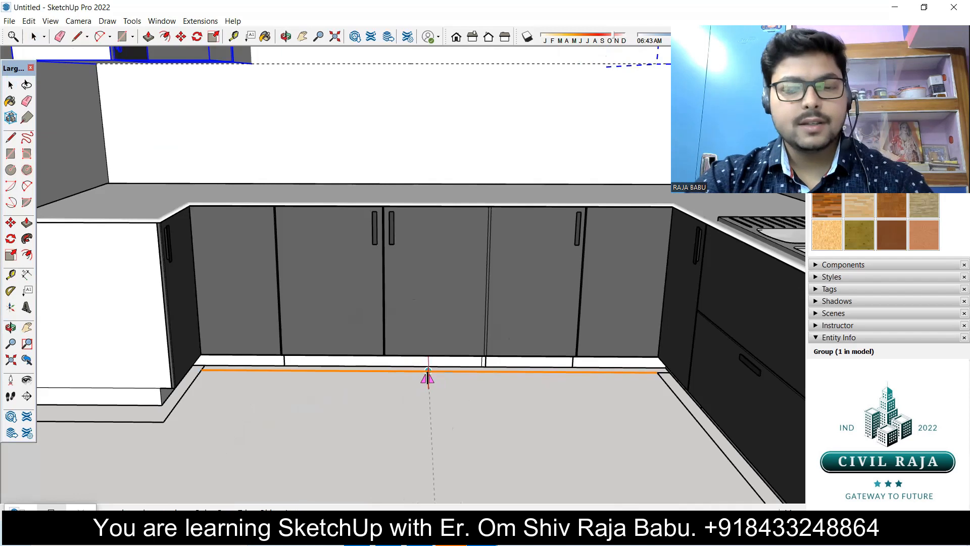
scroll(427, 376, "down", 6)
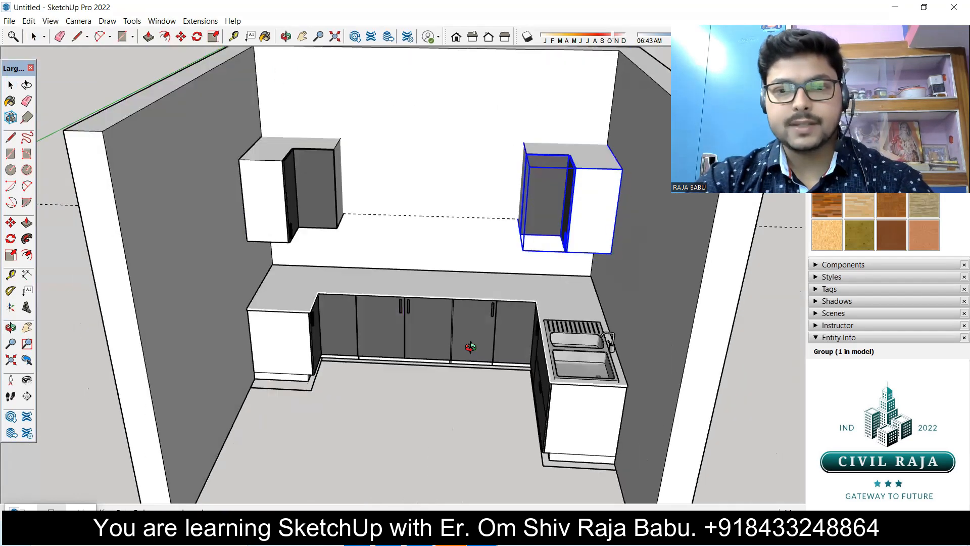
middle_click_drag(471, 347, 480, 348)
key("space")
left_click(418, 380)
scroll(505, 221, "down", 3)
middle_click_drag(503, 289, 526, 145)
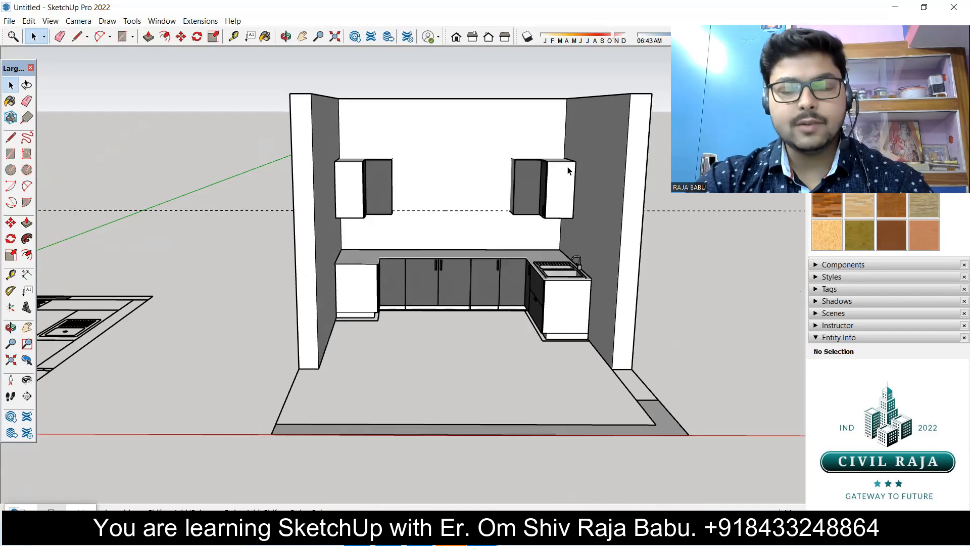
Step: Copy a plain two-door wall cabinet from the front row of the KITCHEN file and return to the Untitled kitchen model
left_click(482, 534)
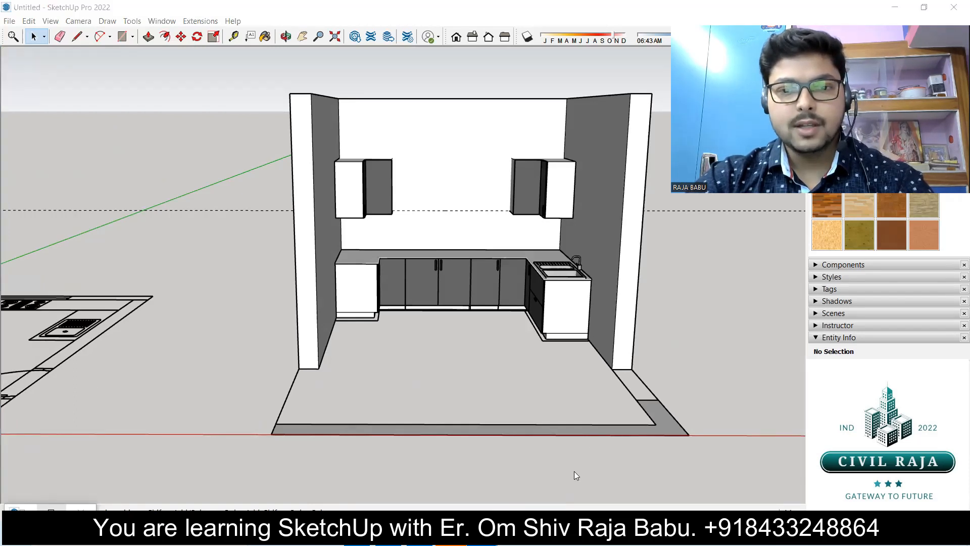
left_click(562, 477)
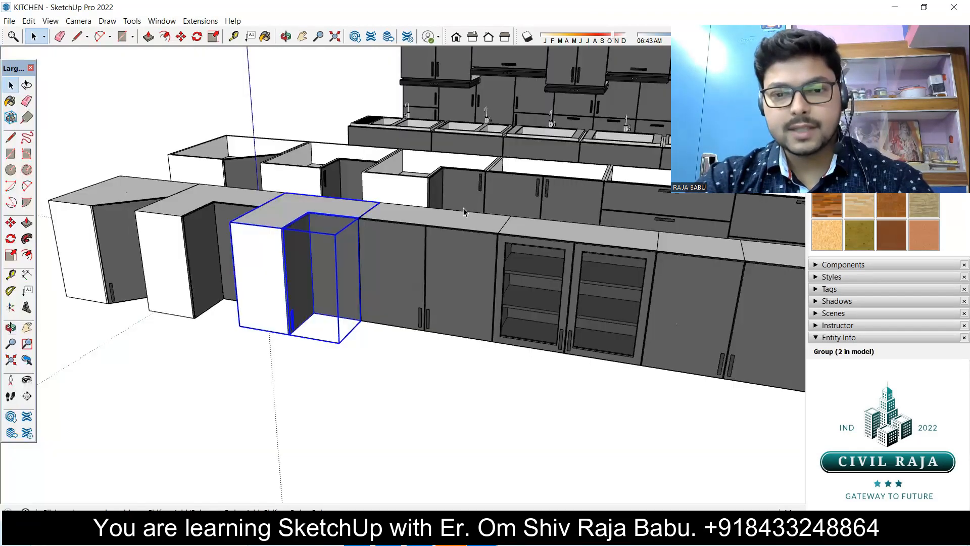
scroll(362, 266, "down", 2)
scroll(361, 256, "up", 2)
scroll(325, 252, "down", 2)
scroll(336, 254, "down", 1)
scroll(577, 238, "down", 1)
scroll(599, 263, "up", 2)
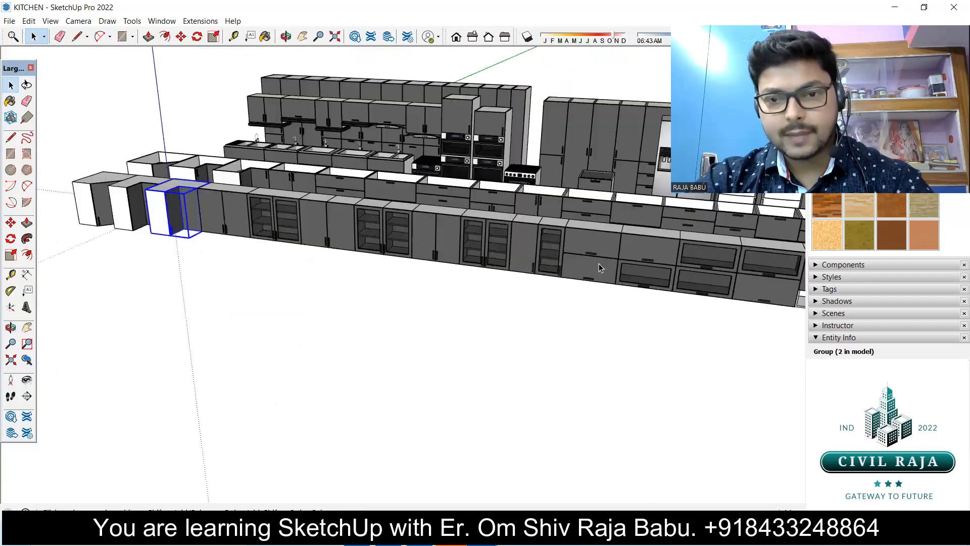
scroll(598, 263, "up", 3)
scroll(477, 260, "down", 3)
scroll(629, 275, "up", 2)
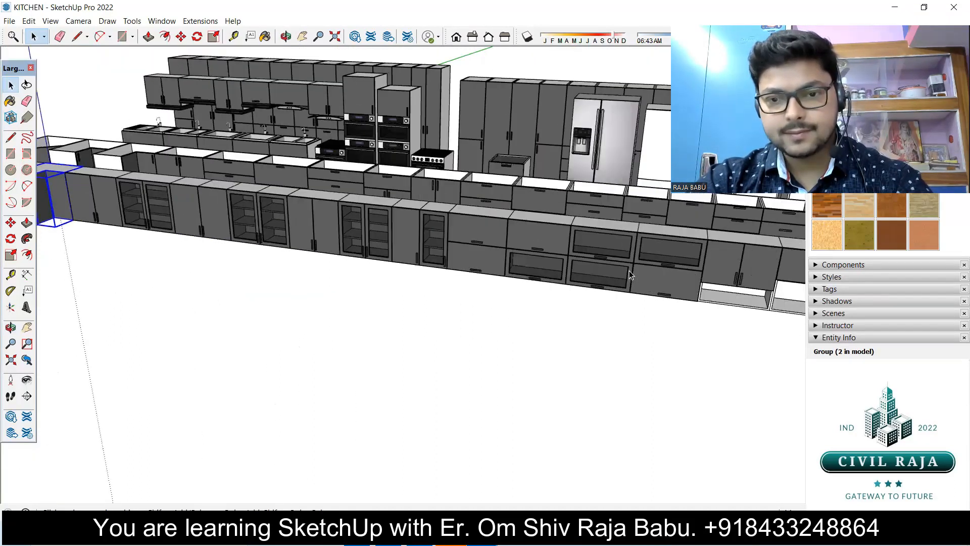
scroll(565, 276, "up", 3)
scroll(526, 267, "down", 2)
middle_click_drag(614, 271, 636, 264)
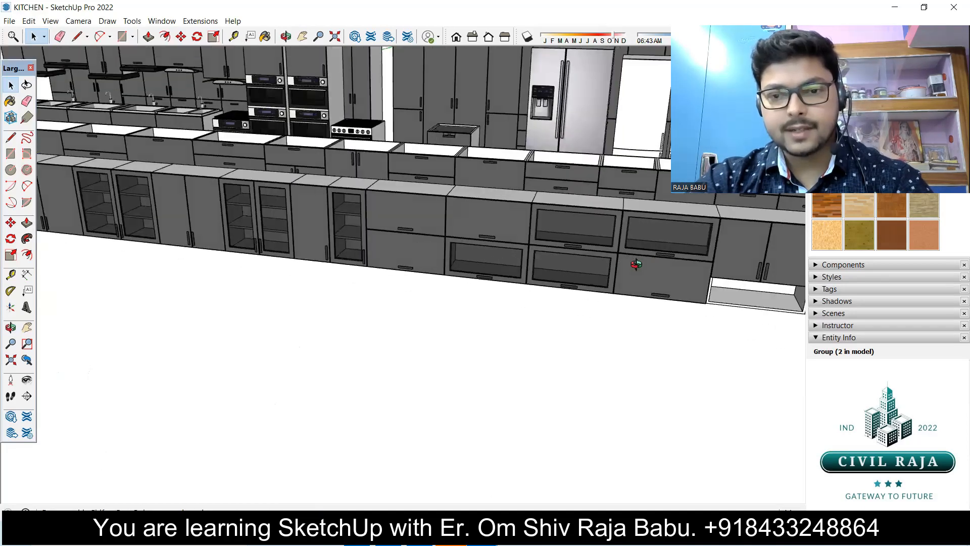
scroll(552, 255, "down", 4)
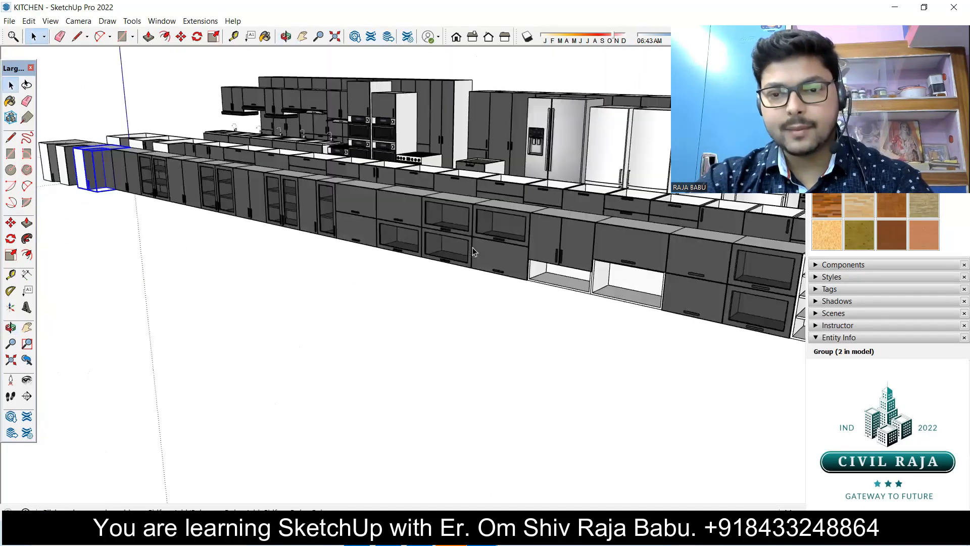
middle_click_drag(597, 294, 626, 296)
middle_click_drag(608, 239, 474, 219, "shift")
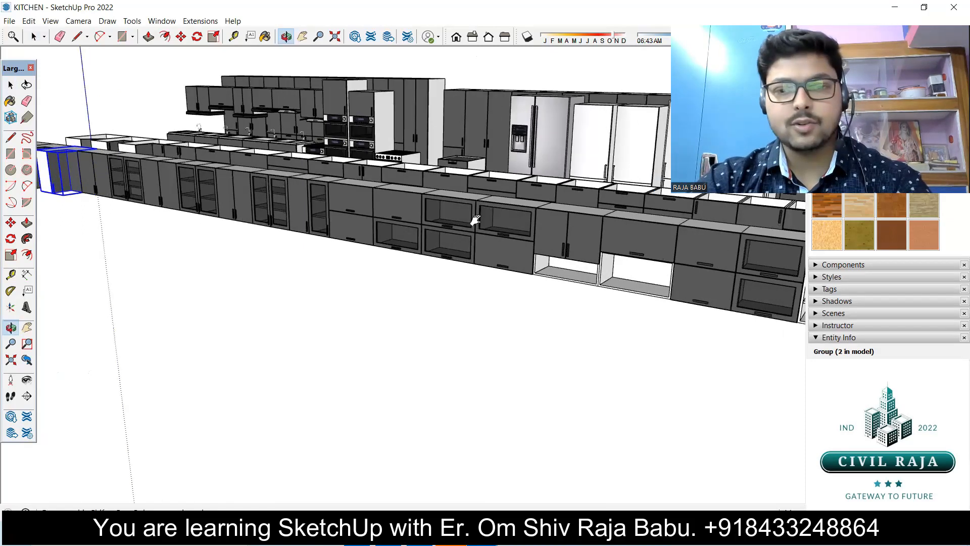
middle_click_drag(615, 306, 629, 307)
middle_click_drag(695, 287, 798, 294)
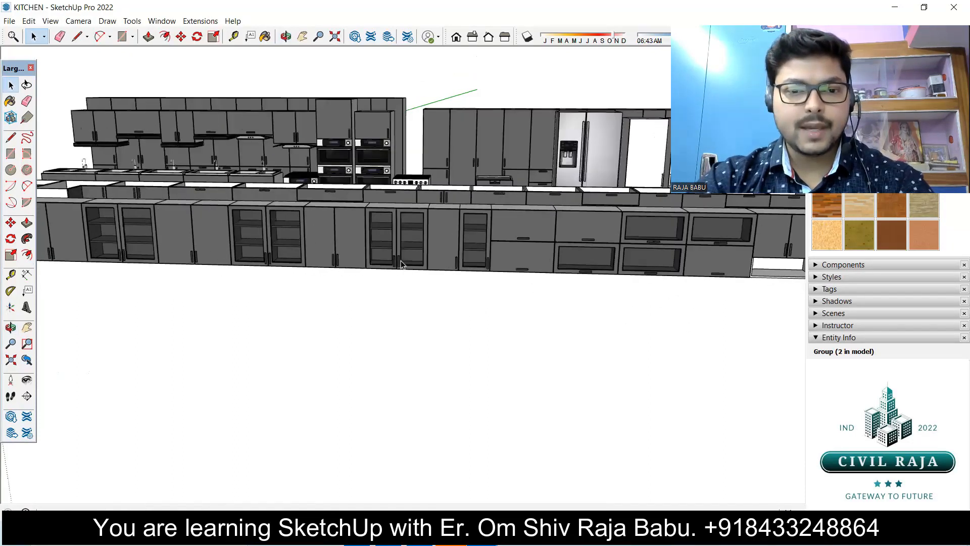
left_click(347, 260)
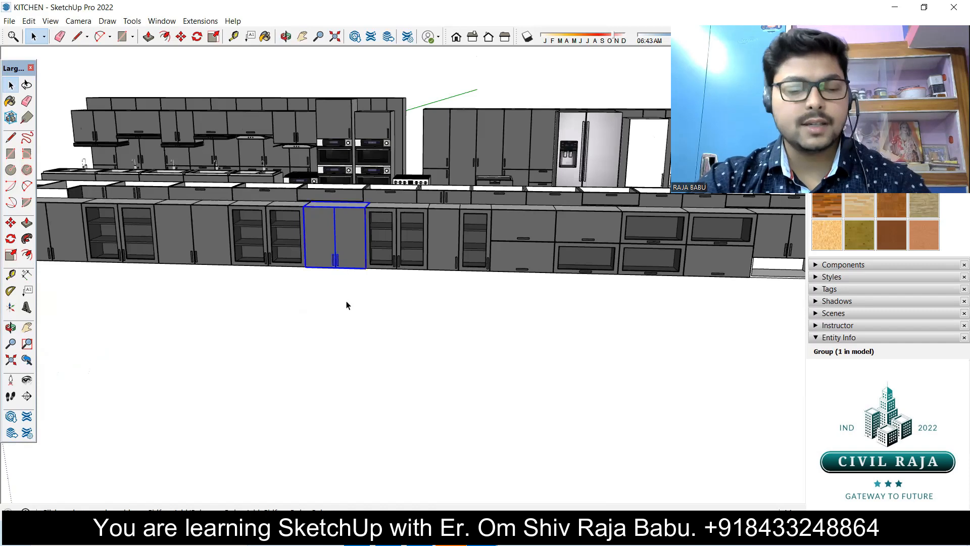
left_click(452, 533)
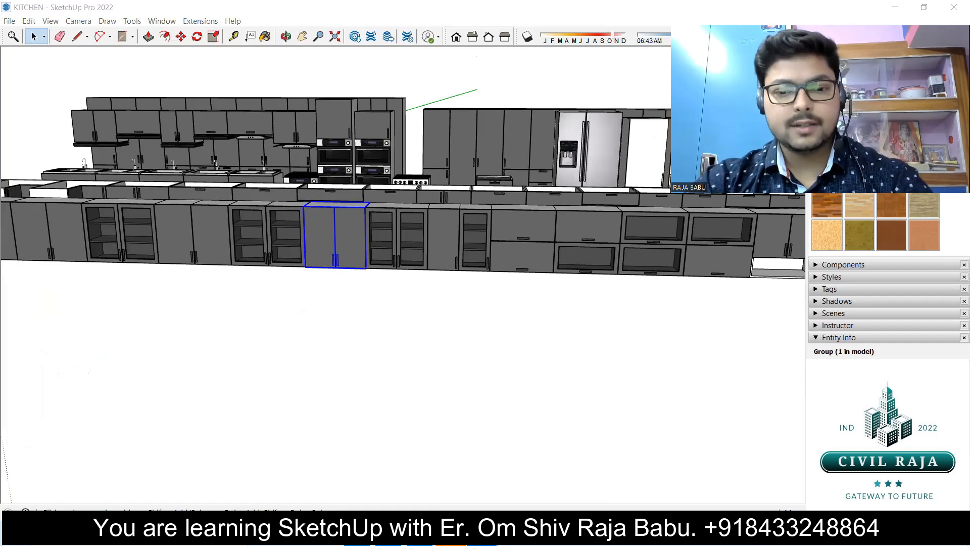
mouse_move(476, 534)
left_click(432, 475)
Step: Paste the two-door wall cabinet with its lower corner on the lower front endpoint of the corner cabinet opposite the sink
key("ctrl+v")
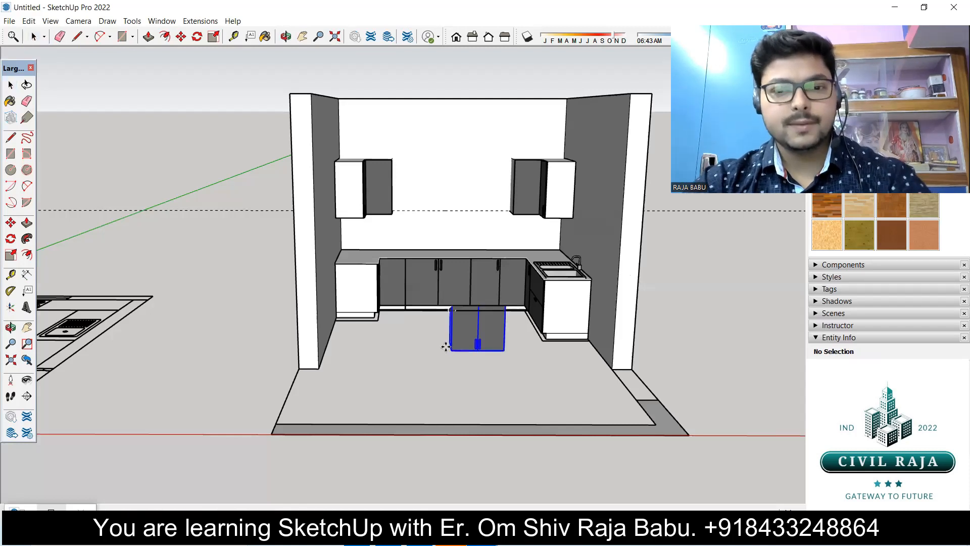
scroll(405, 212, "up", 5)
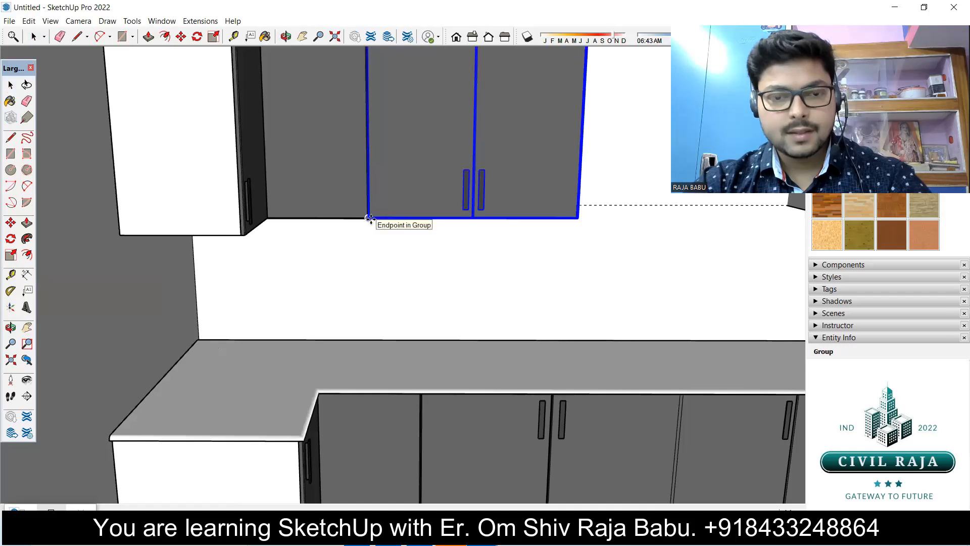
left_click(370, 219)
Step: Move the two-door cabinet so its top corner behind the door meets the matching top corner of the adjoining corner cabinet
middle_click_drag(381, 270, 389, 159)
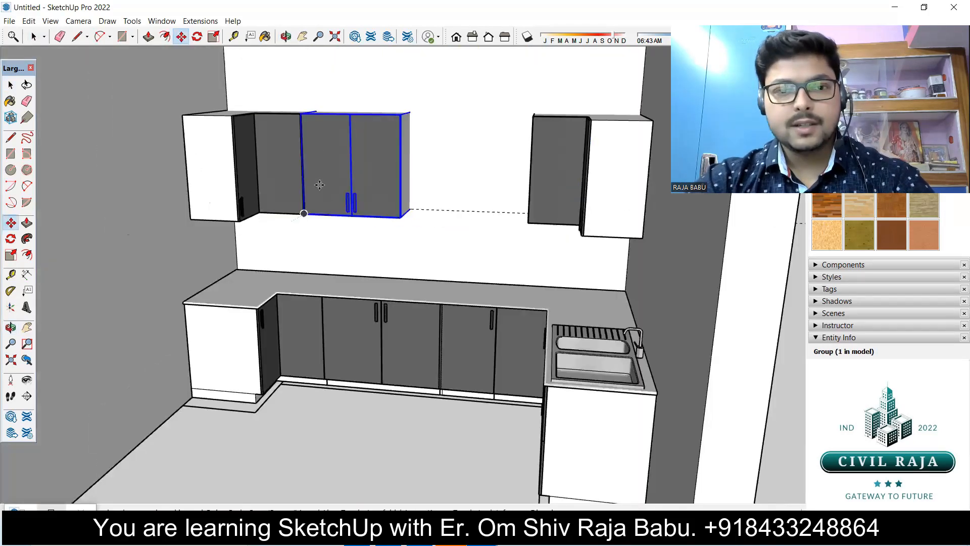
scroll(283, 99, "up", 10)
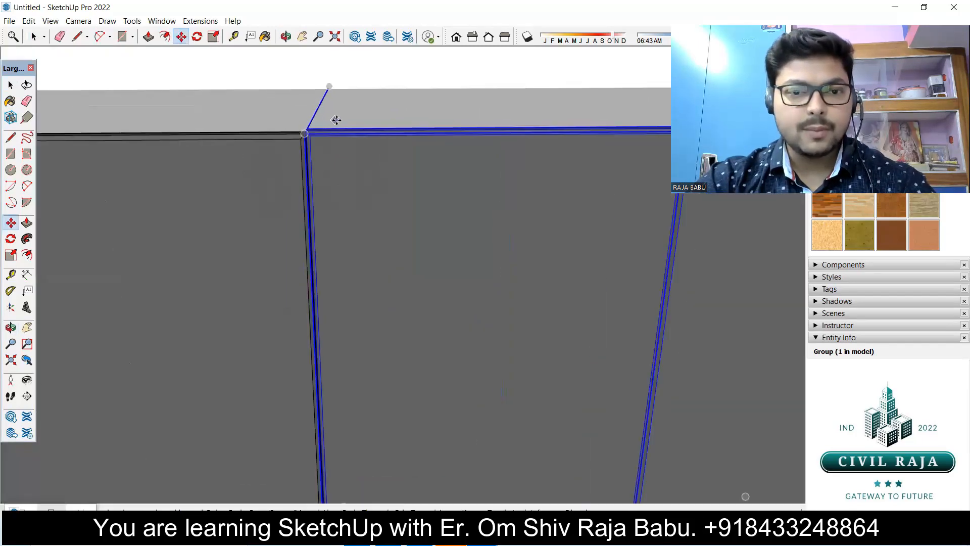
middle_click_drag(324, 137, 234, 259)
scroll(270, 221, "down", 1)
scroll(268, 220, "up", 4)
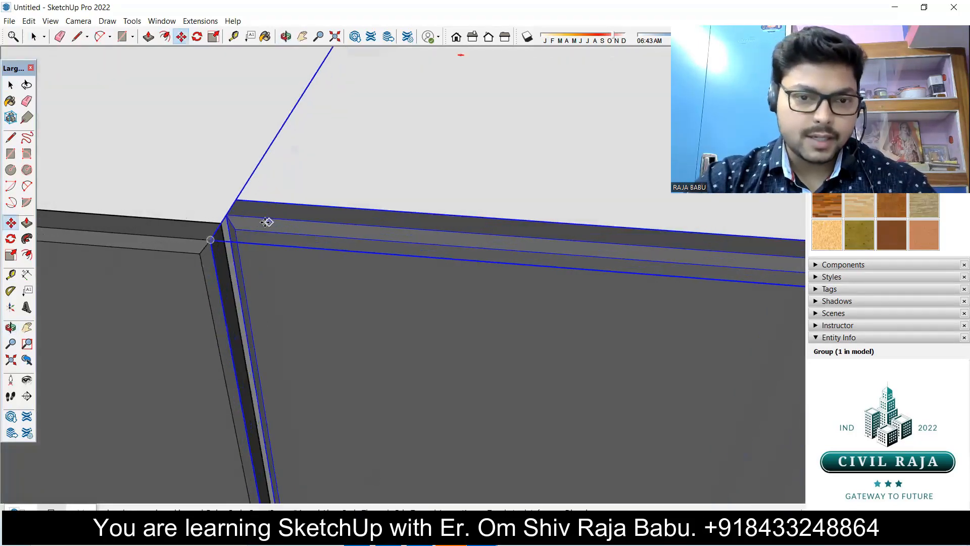
left_click(219, 187)
left_click(192, 228)
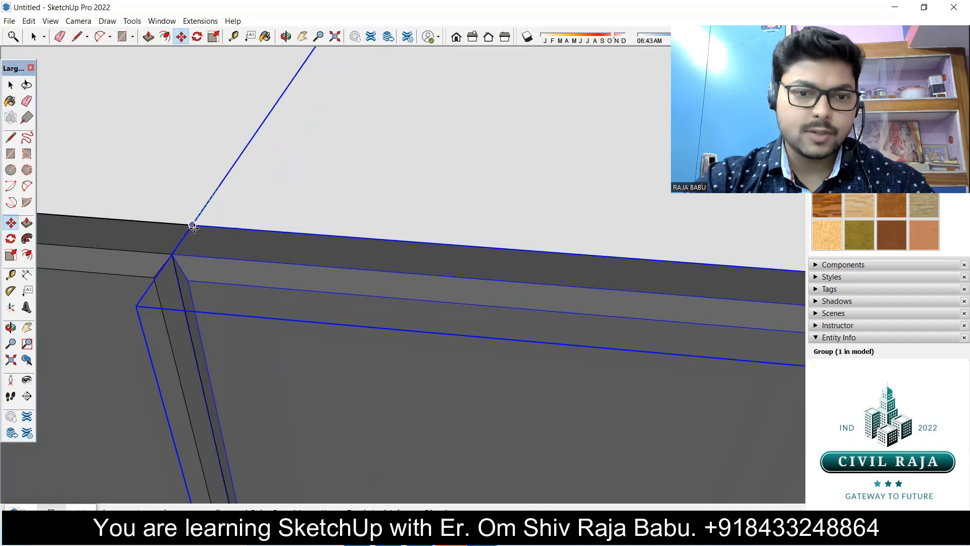
scroll(252, 185, "down", 1)
key("space")
scroll(525, 183, "down", 6)
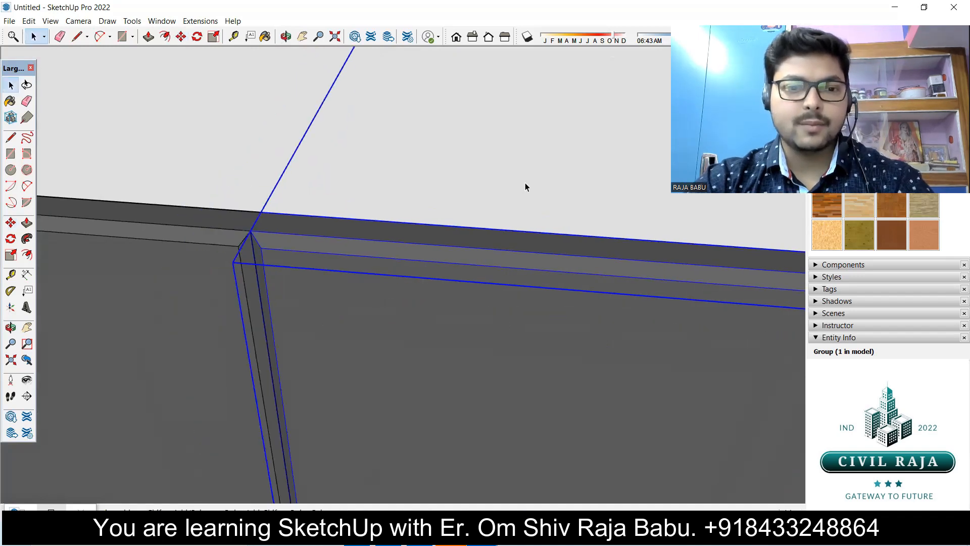
scroll(366, 216, "down", 2)
scroll(422, 187, "down", 4)
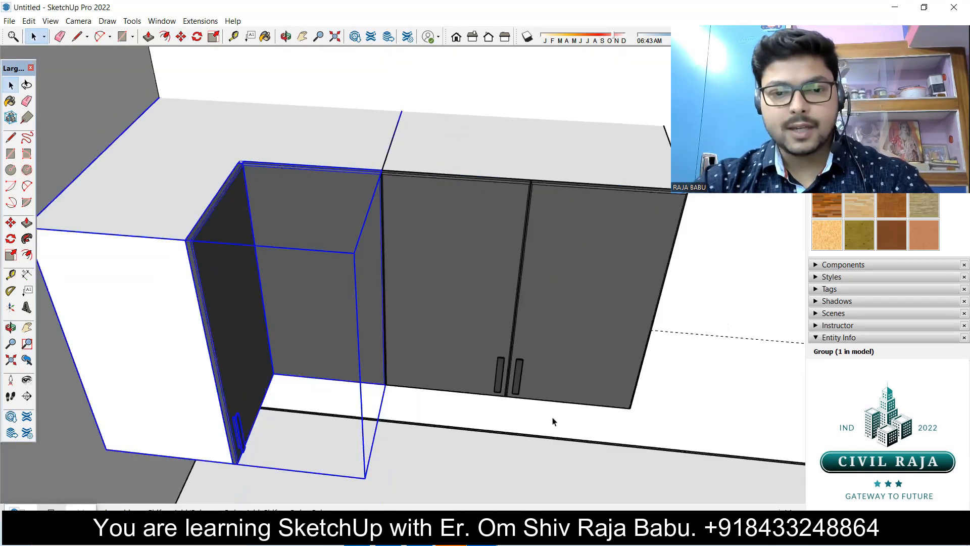
Step: Switch back to the KITCHEN library file to fetch a cabinet for the remaining gap on the back wall
left_click(535, 420)
middle_click_drag(432, 343, 469, 264)
scroll(348, 241, "down", 5)
scroll(508, 246, "down", 2)
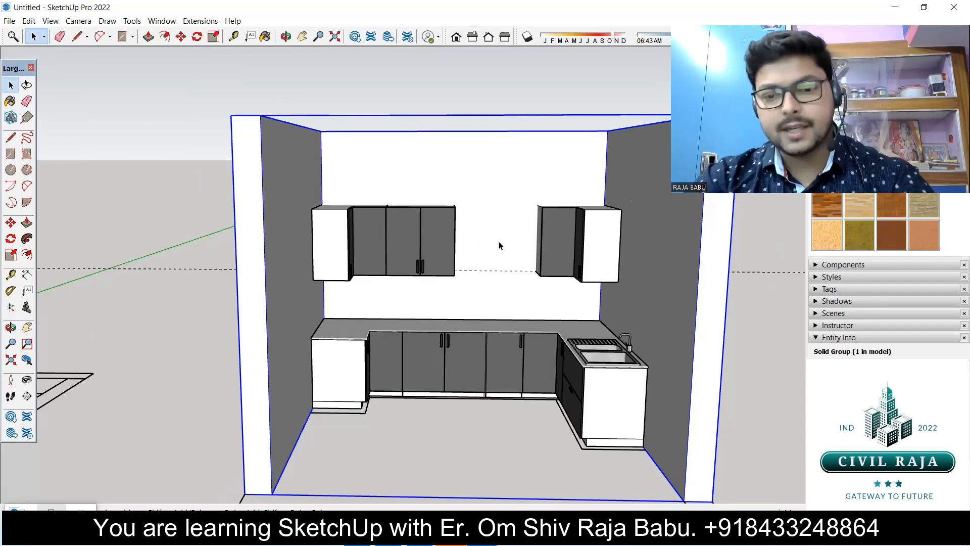
scroll(499, 246, "down", 4)
left_click(482, 537)
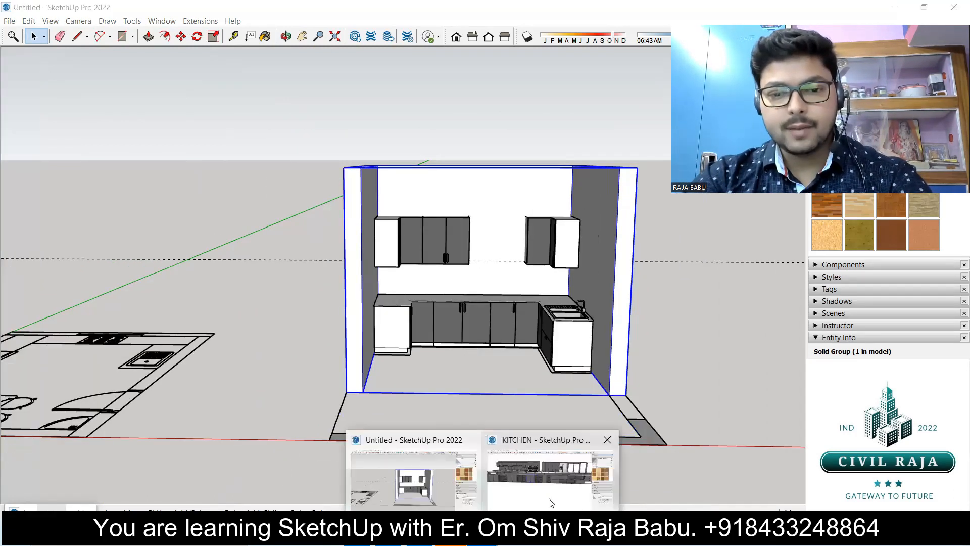
Step: Copy the two-door wall cabinet with the built-in chimney hood from the KITCHEN model and return to the untitled kitchen model
left_click(550, 470)
middle_click_drag(429, 357, 407, 238)
scroll(386, 153, "up", 3)
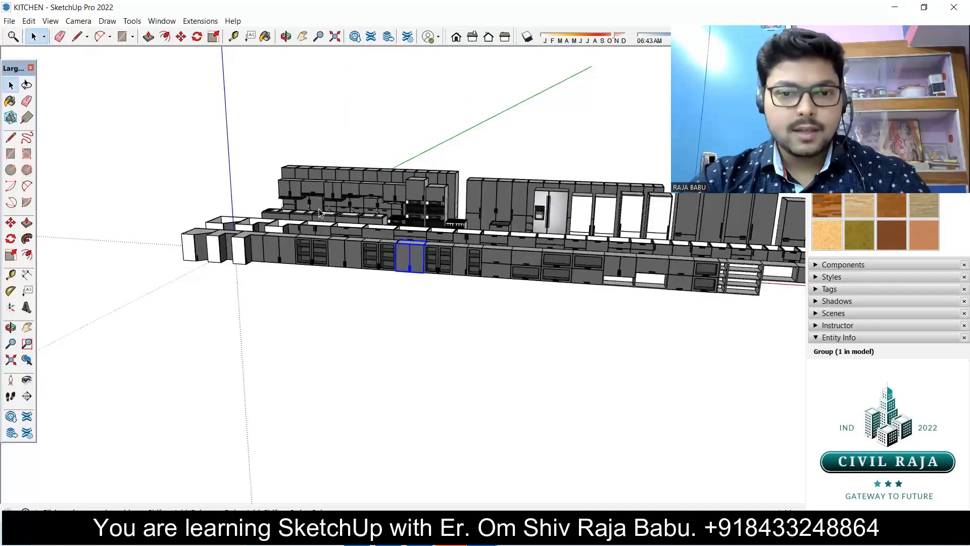
scroll(346, 238, "up", 4)
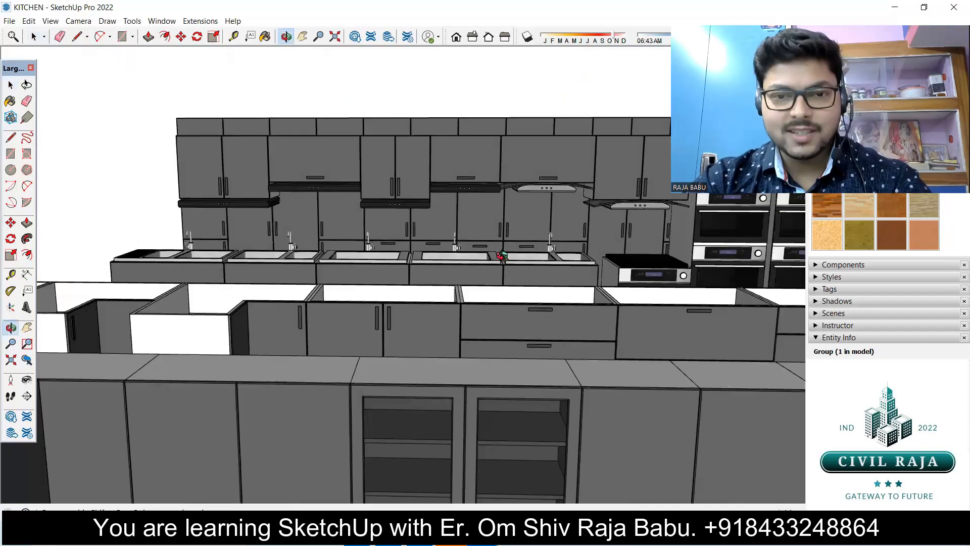
middle_click_drag(406, 212, 586, 202)
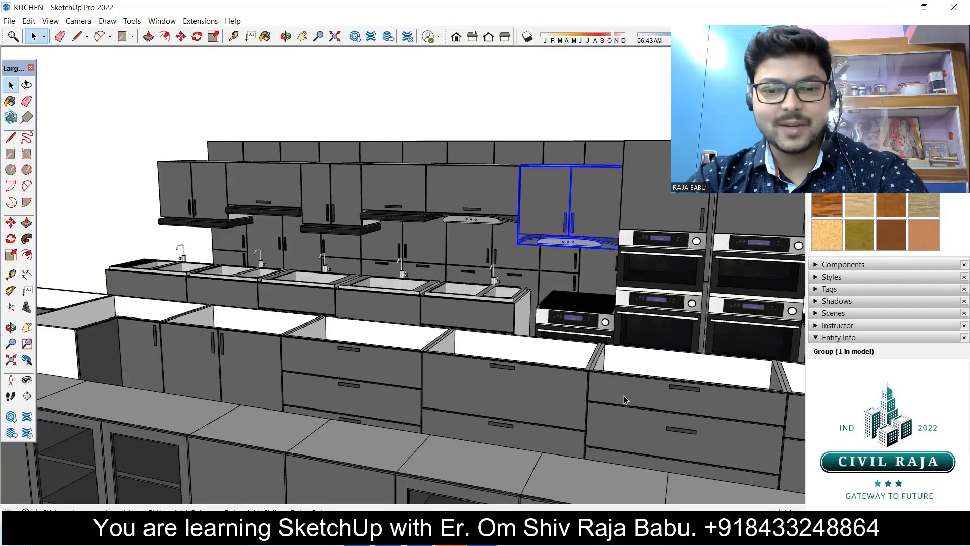
left_click(409, 480)
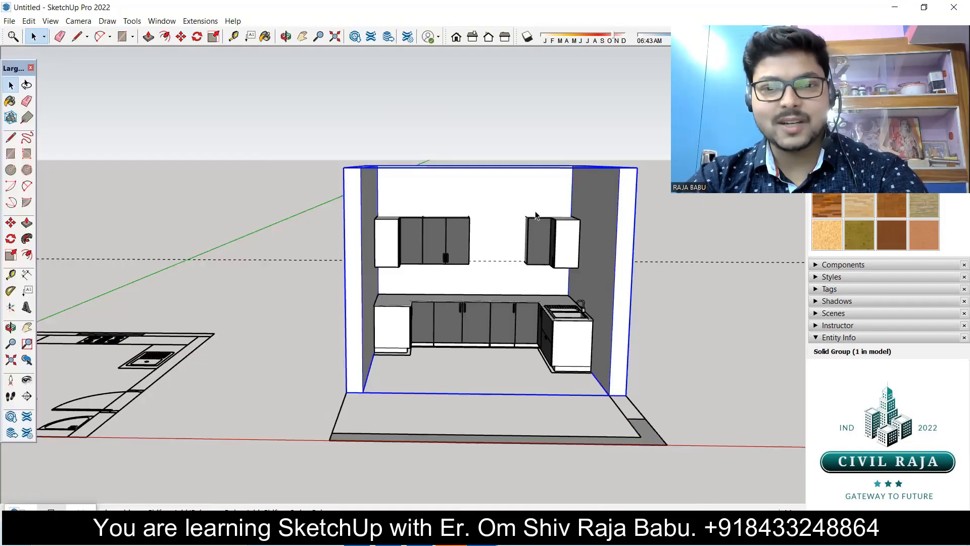
Step: Paste the hood cabinet into the gap in the back-wall upper cabinets, against the side of the three-door run
double_click(485, 260)
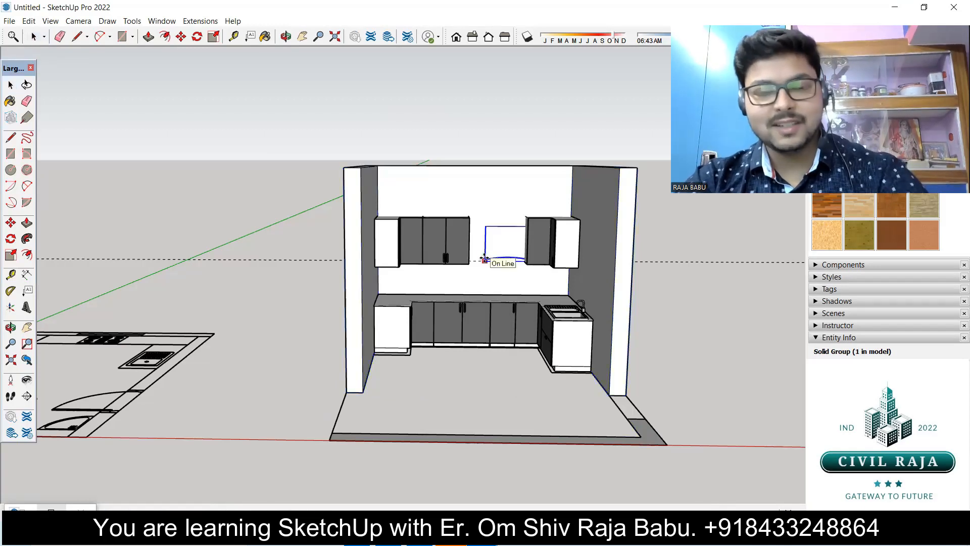
left_click(485, 261)
scroll(475, 260, "up", 5)
scroll(463, 273, "up", 4)
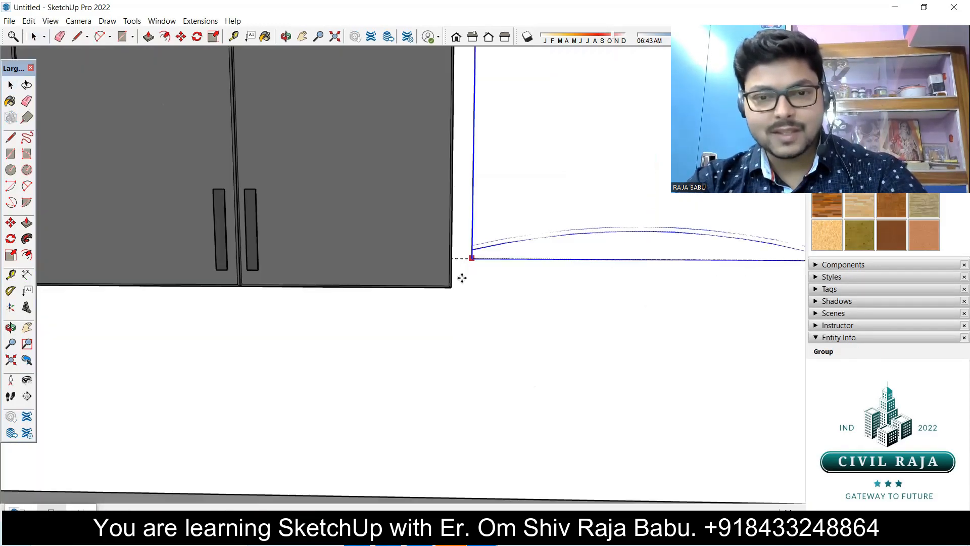
key("m")
scroll(347, 261, "down", 8)
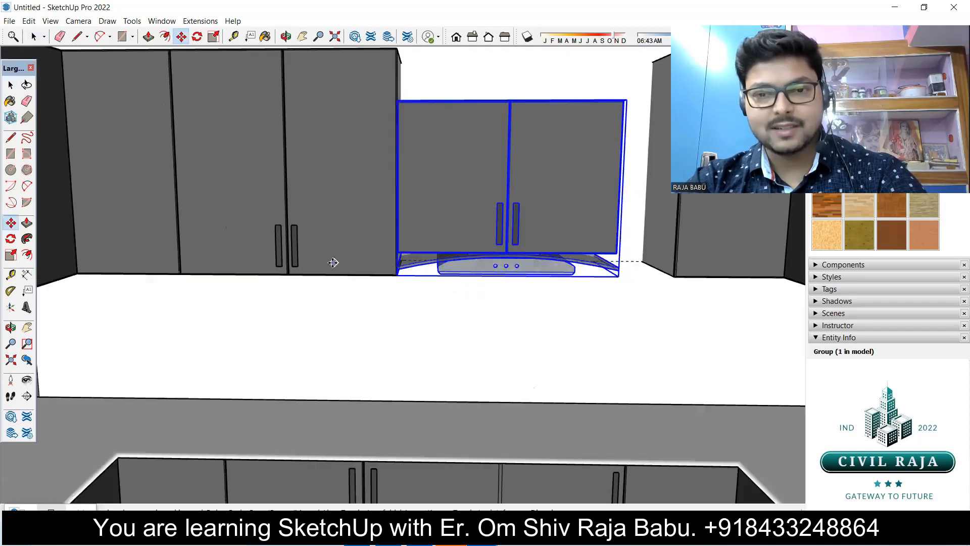
Step: Move the hood cabinet by its upper front corner so its front lines up with the neighbouring wall cabinet
middle_click_drag(399, 295, 412, 304)
scroll(395, 188, "up", 10)
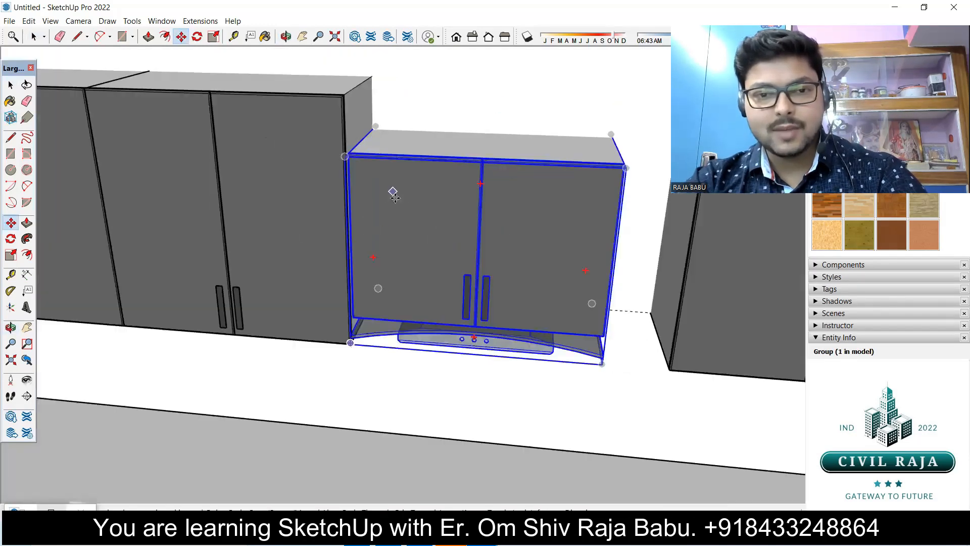
scroll(369, 178, "up", 2)
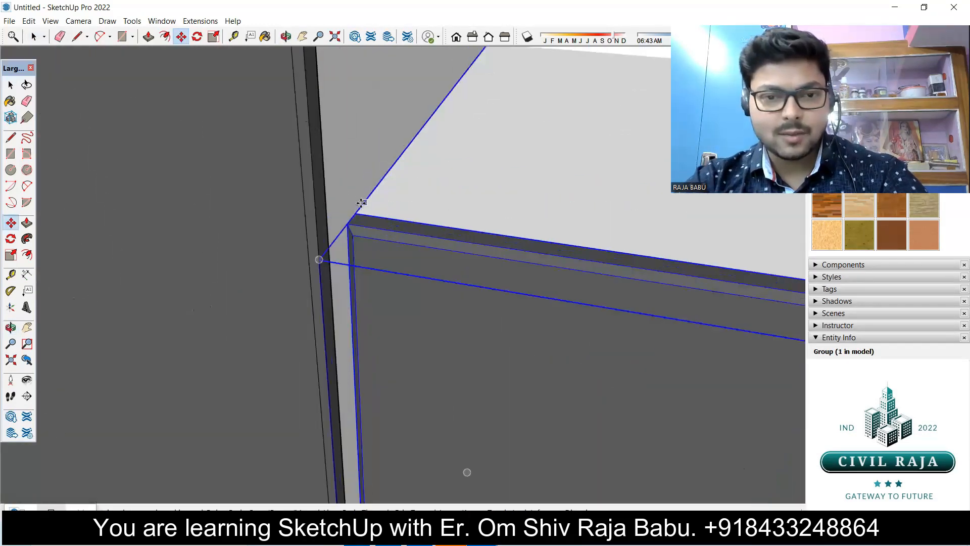
left_click(357, 212)
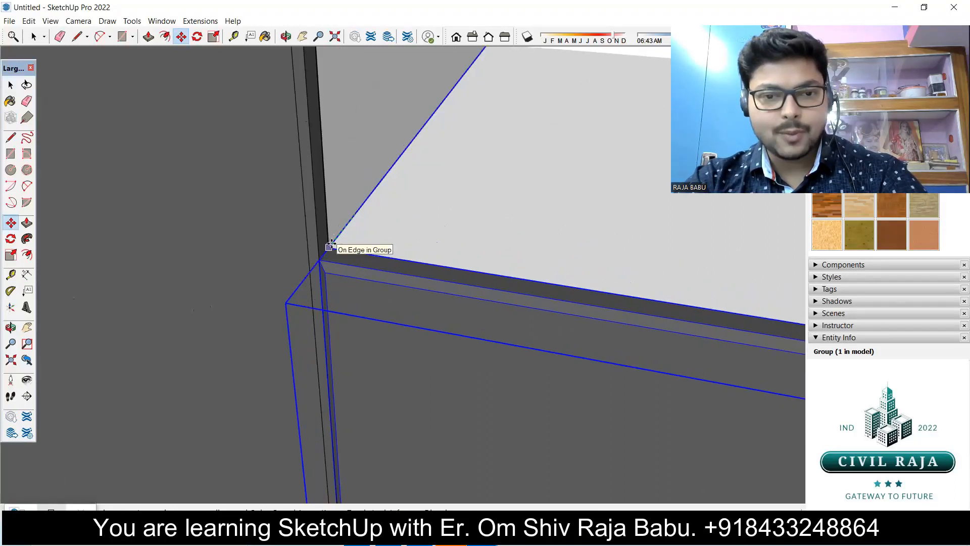
left_click(329, 248)
scroll(376, 170, "down", 8)
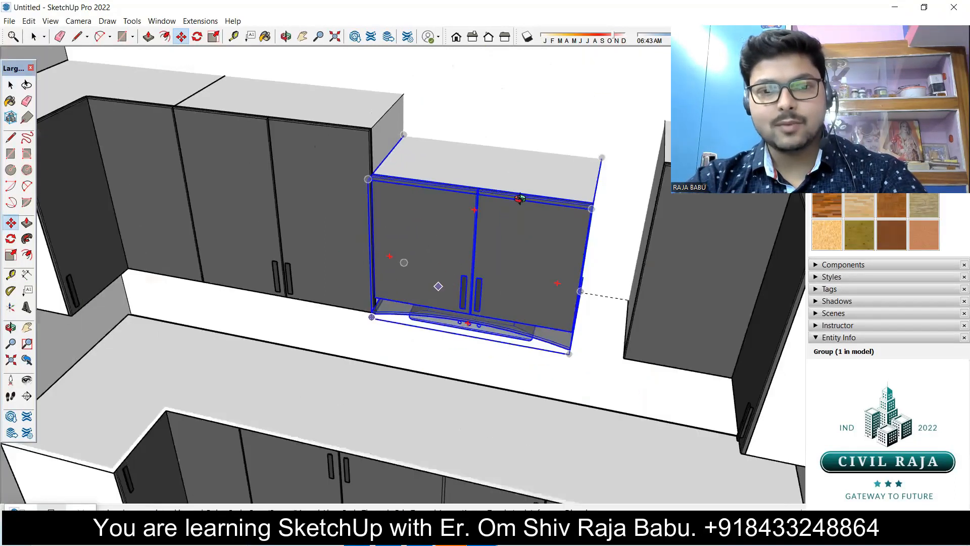
Step: Scale the hood cabinet in width and height to close the gap between the wall cabinets and match their top level
middle_click_drag(433, 283, 544, 158)
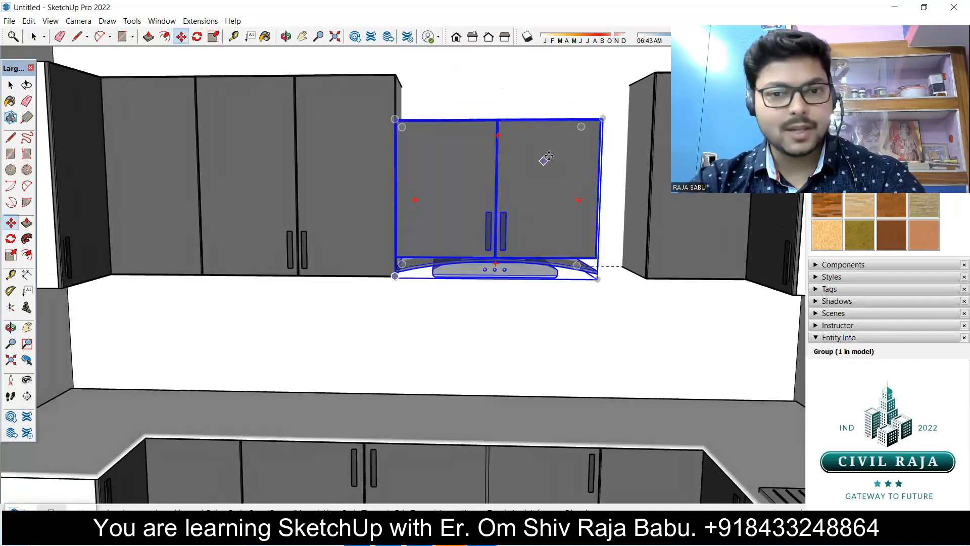
key("s")
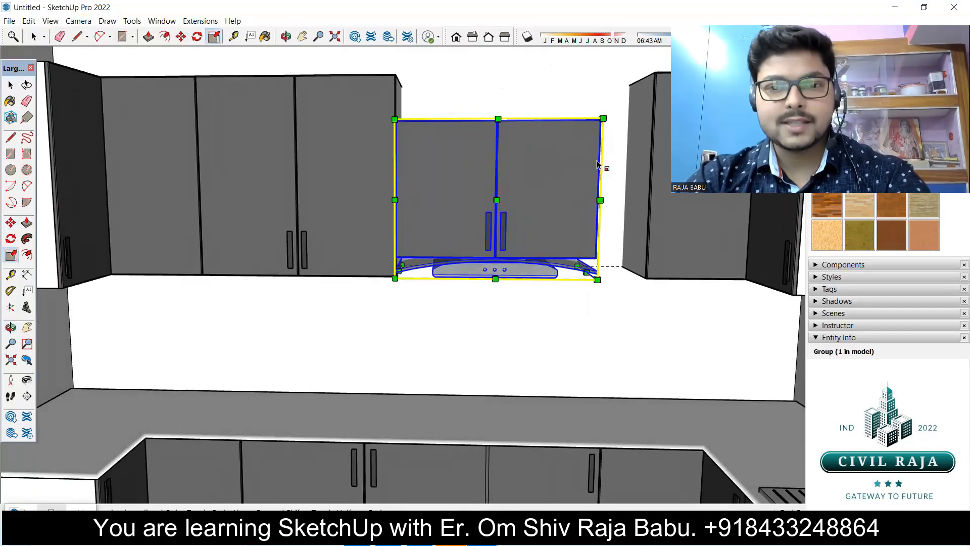
middle_click_drag(582, 221, 625, 143)
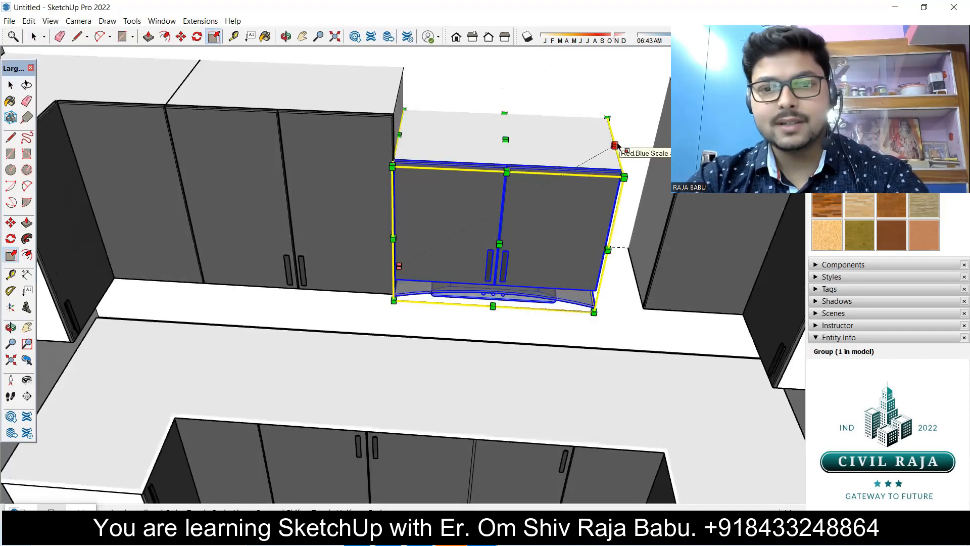
left_click_drag(617, 146, 613, 210)
key("space")
left_click(525, 365)
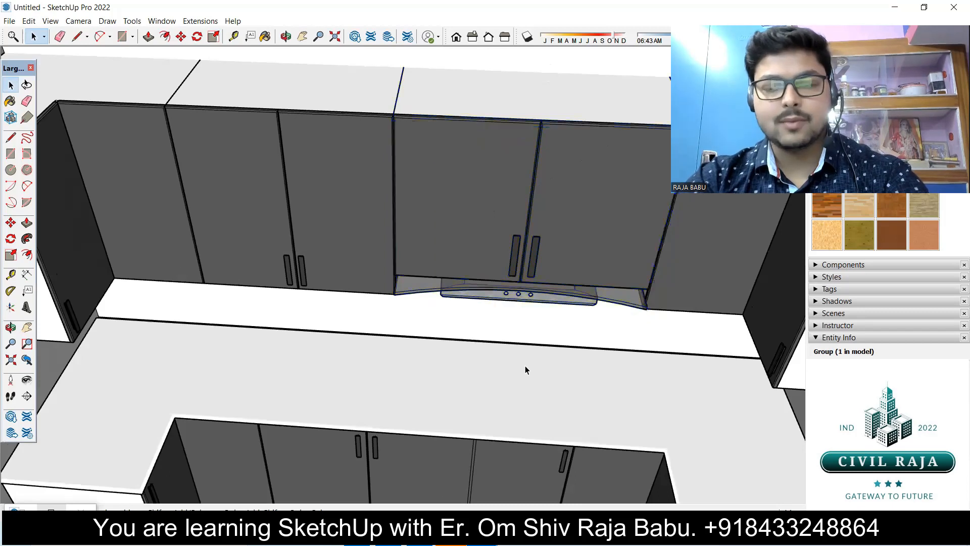
middle_click_drag(525, 365, 538, 123)
scroll(538, 123, "down", 4)
mouse_move(497, 265)
middle_mouse_down("shift")
mouse_move(497, 364)
mouse_move(500, 327)
mouse_move(489, 353)
mouse_move(502, 448)
mouse_move(623, 256)
mouse_move(541, 359)
mouse_move(535, 383)
mouse_move(575, 320)
middle_mouse_up("shift")
left_click(499, 371)
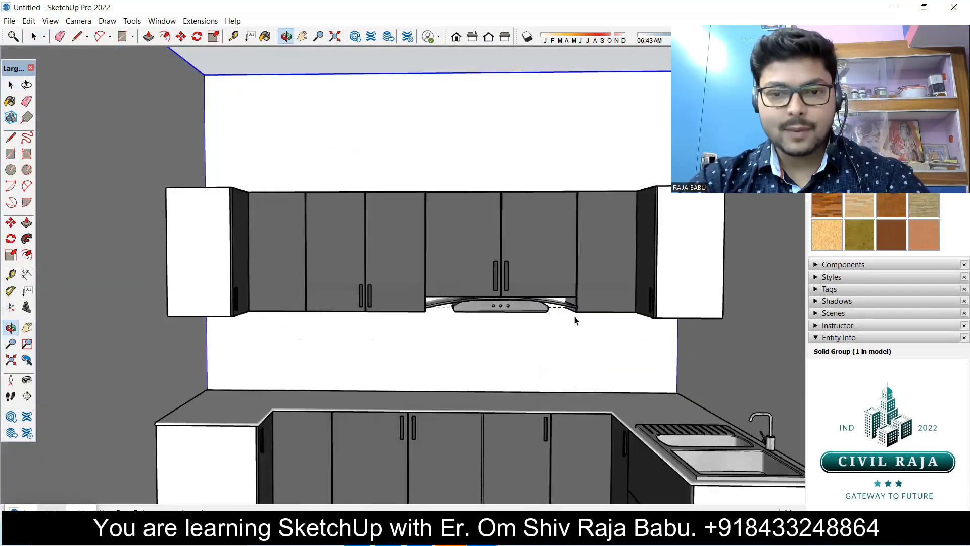
scroll(497, 236, "down", 2)
scroll(481, 196, "down", 2)
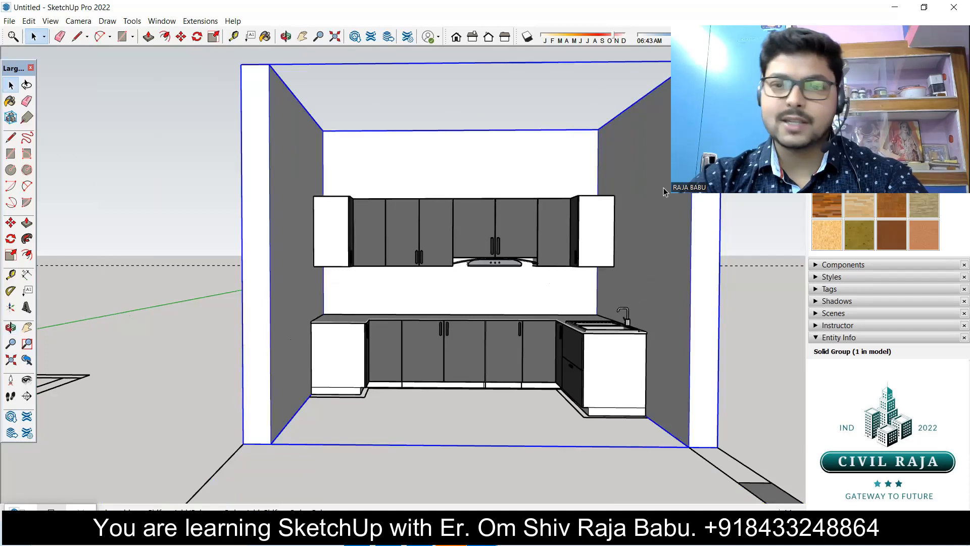
Step: Copy the five-burner gas hob component from the KITCHEN model and return to the untitled kitchen model
left_click(482, 536)
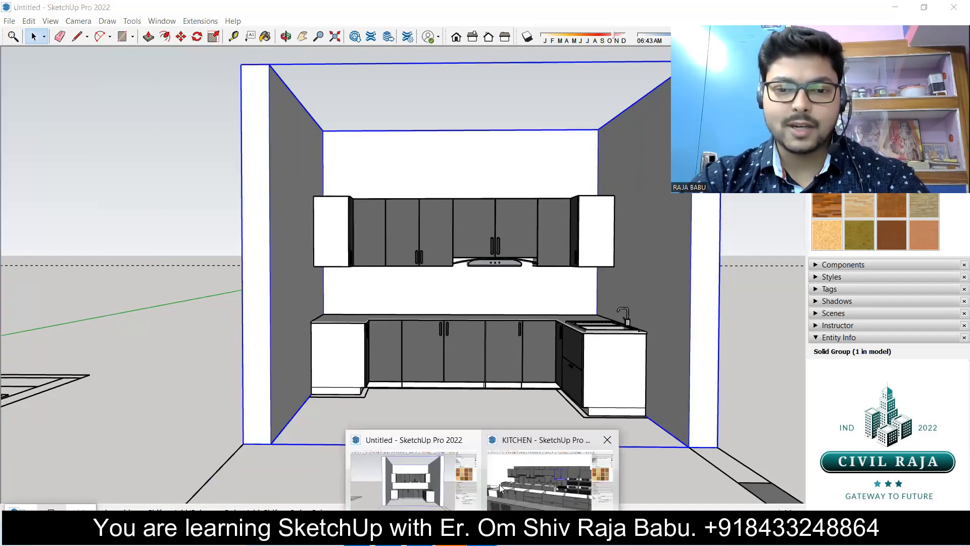
left_click(512, 484)
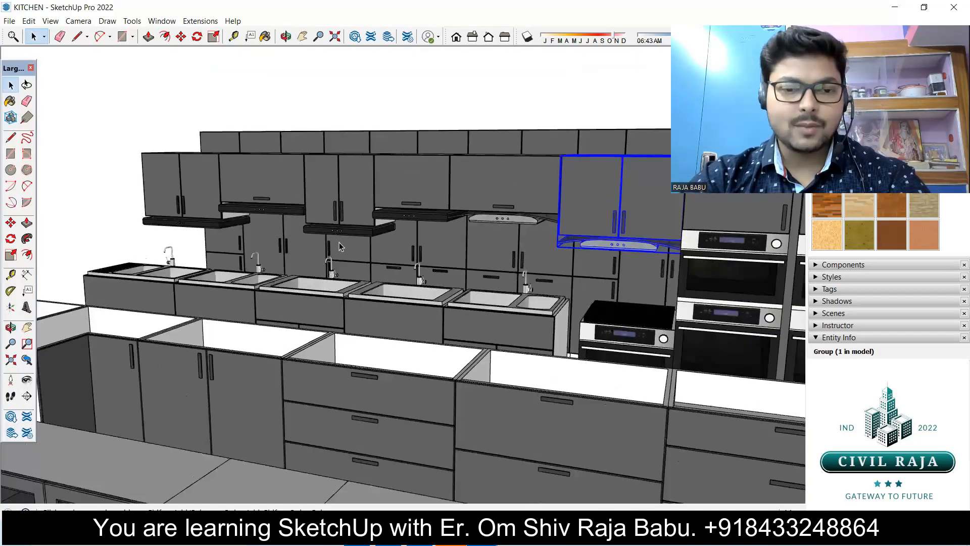
scroll(339, 246, "down", 5)
middle_click_drag(240, 254, 195, 404)
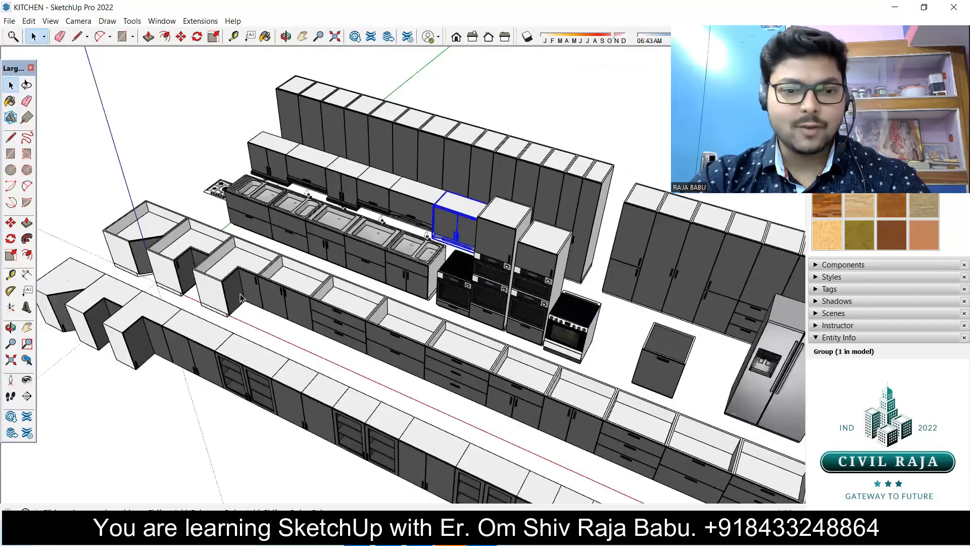
middle_click_drag(241, 298, 323, 296)
scroll(157, 298, "up", 4)
scroll(160, 310, "up", 5)
left_click(179, 336)
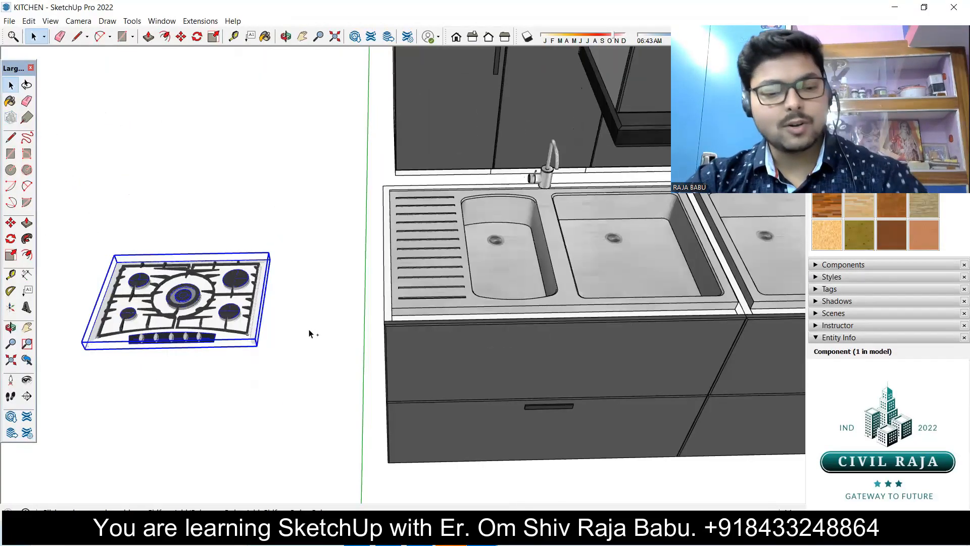
scroll(296, 230, "down", 3)
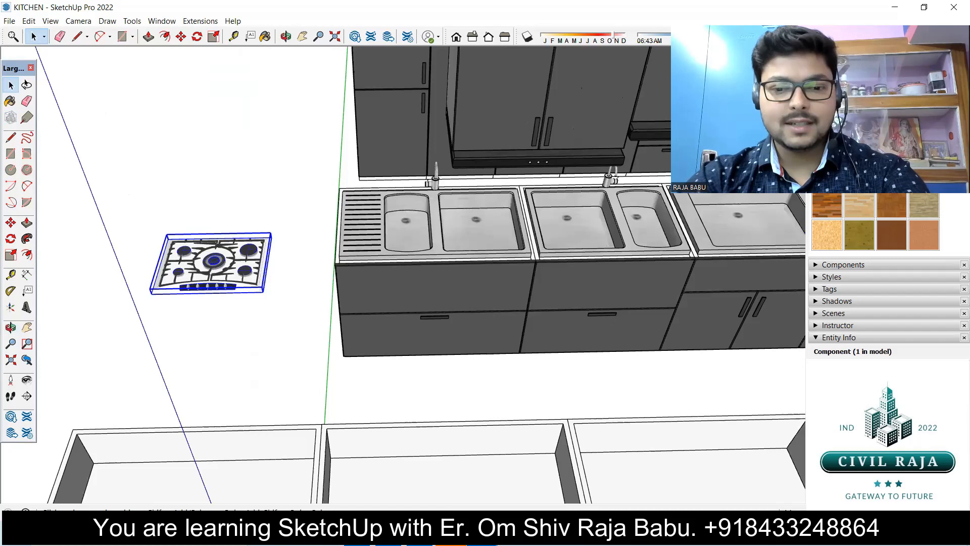
left_click(498, 536)
left_click(415, 465)
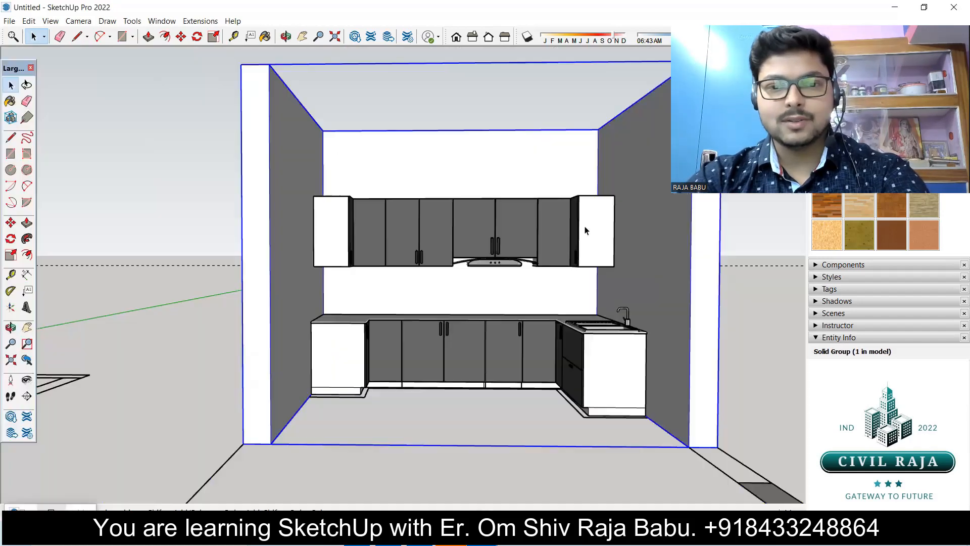
Step: Paste the gas hob onto the back-wall countertop beneath the chimney hood
scroll(433, 218, "down", 4)
middle_click_drag(433, 225, 479, 279)
scroll(459, 262, "up", 7)
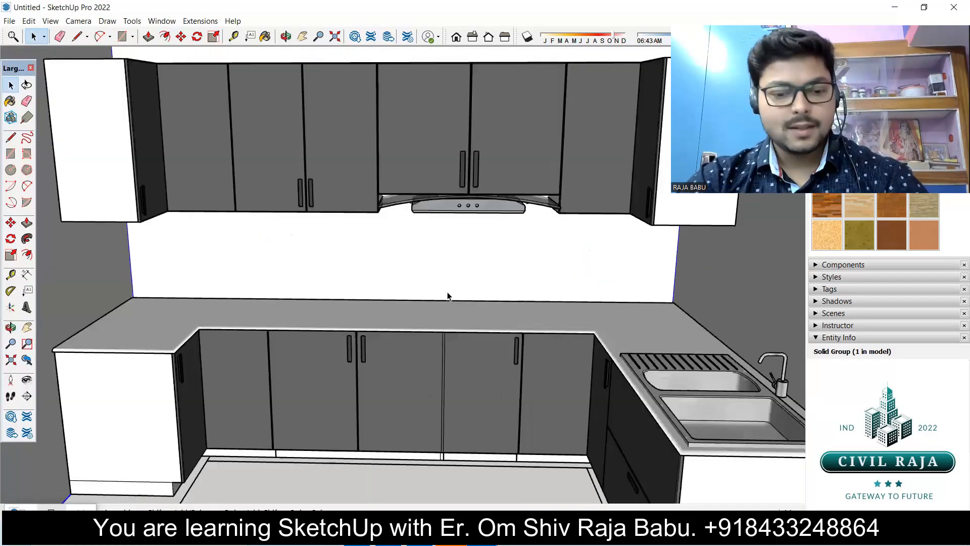
key("ctrl+v")
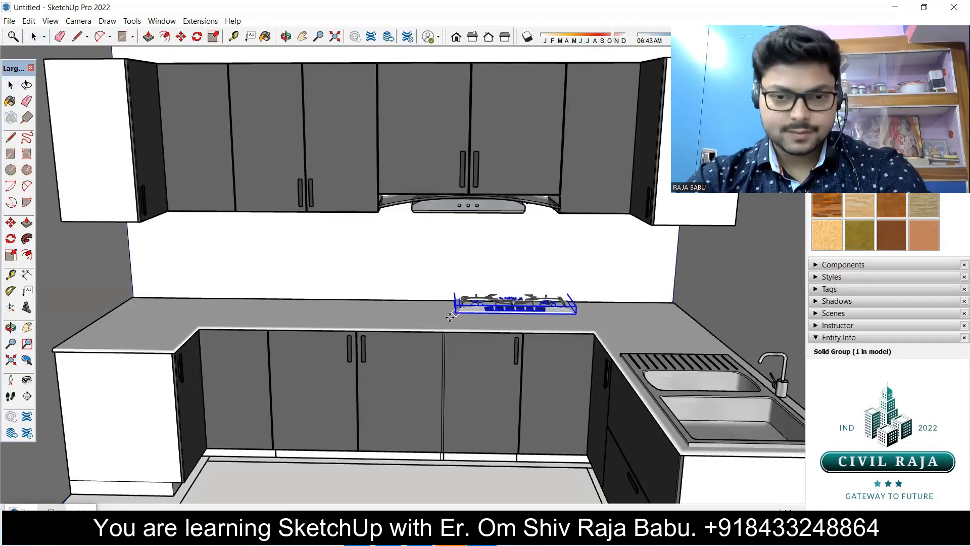
left_click(433, 323)
Step: Move the gas hob sideways and slightly toward the countertop's front edge to line it up under the chimney hood
scroll(500, 330, "up", 4)
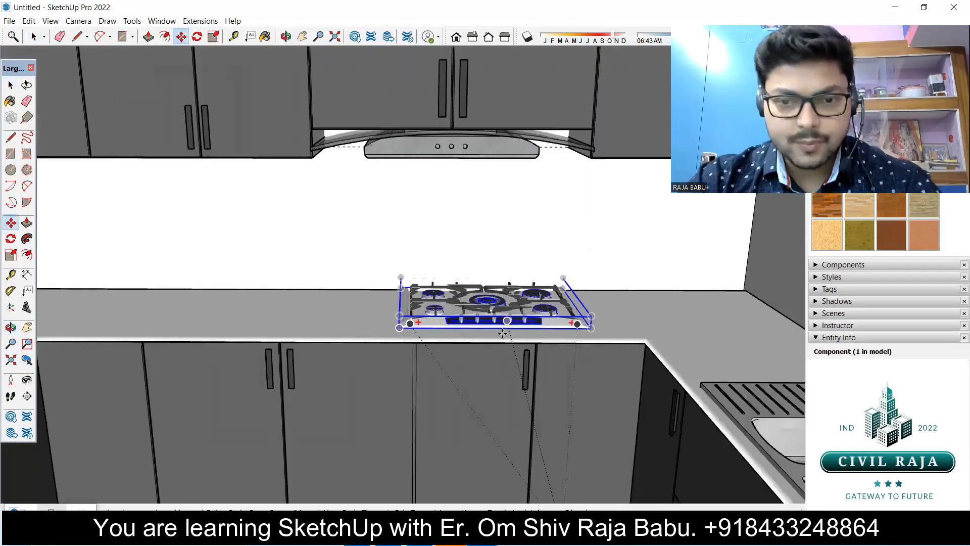
scroll(502, 333, "up", 1)
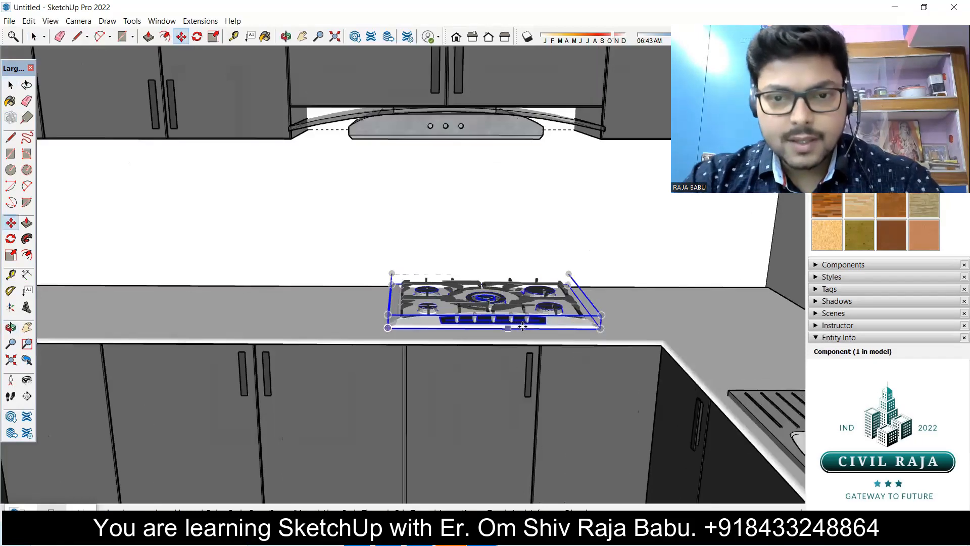
left_click(562, 335)
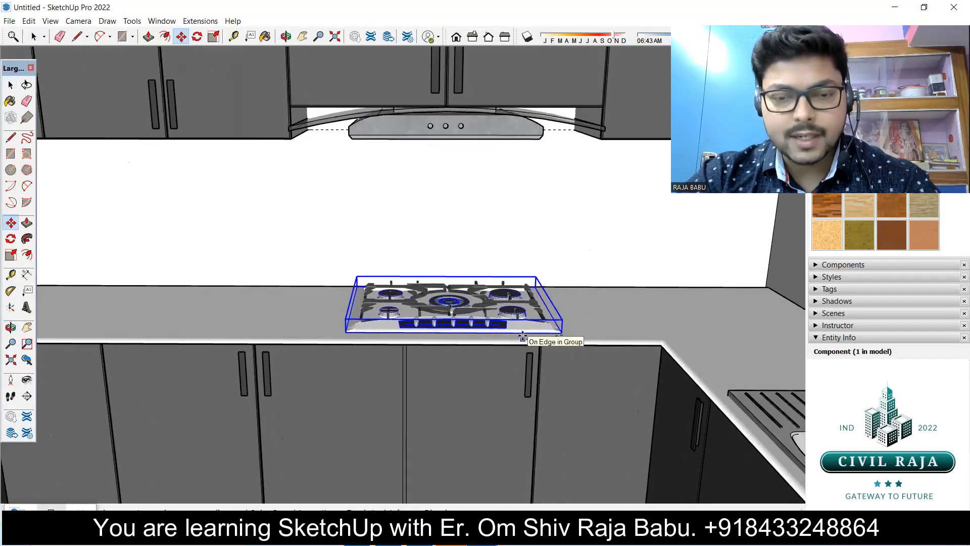
Step: Raise the gas hob slightly by its front corner so that its base rests on the countertop surface
middle_click_drag(471, 362, 487, 220)
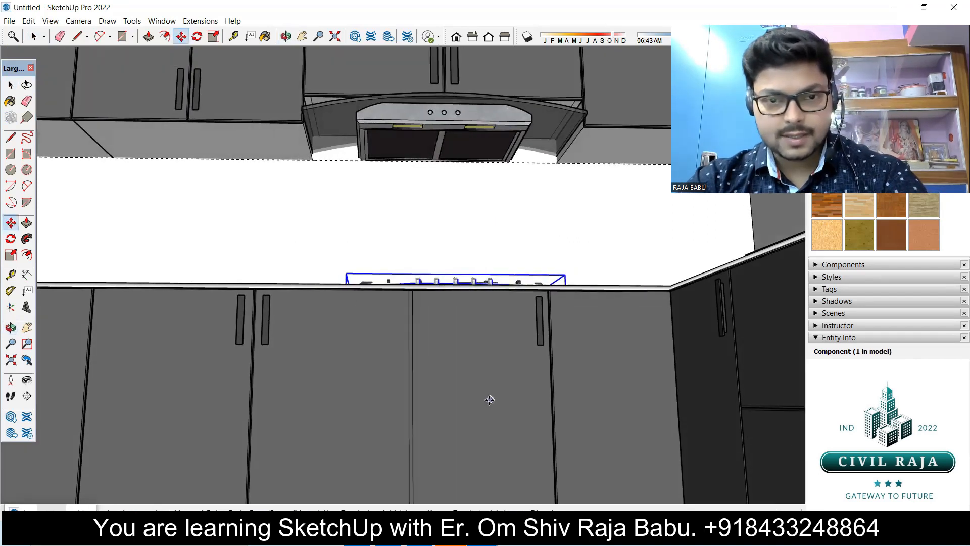
mouse_move(503, 217)
middle_mouse_down()
mouse_move(486, 367)
mouse_move(452, 399)
mouse_move(491, 322)
mouse_move(489, 228)
middle_mouse_up()
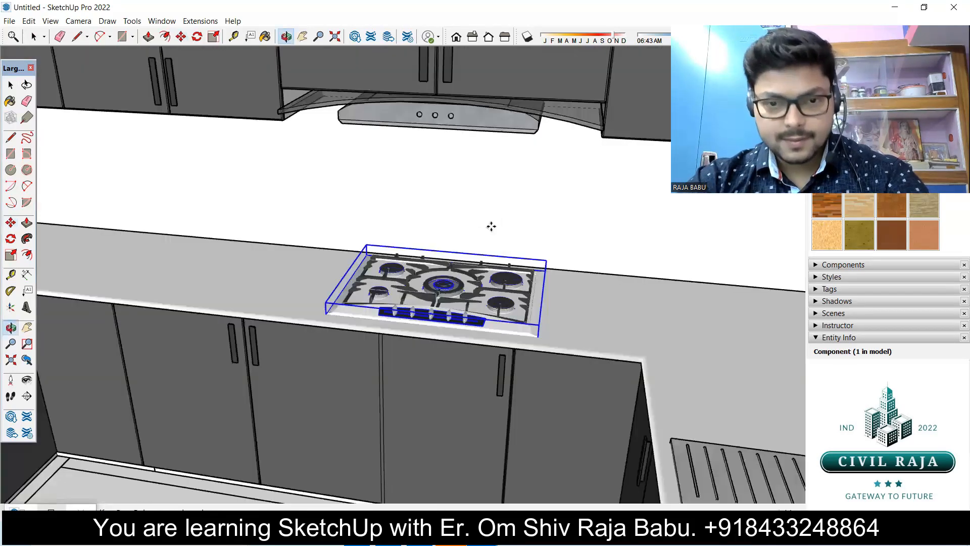
scroll(434, 332, "up", 5)
scroll(483, 302, "up", 2)
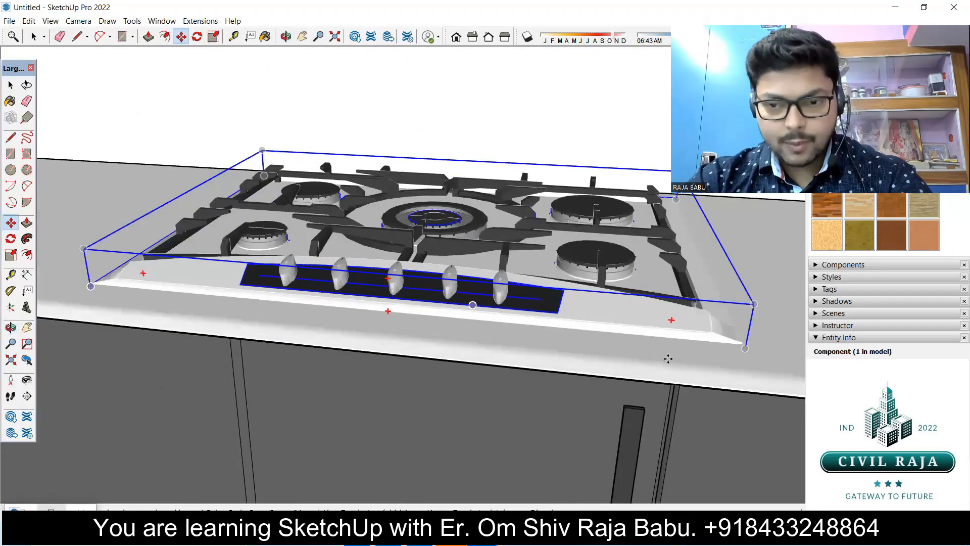
left_click_drag(746, 349, 743, 337)
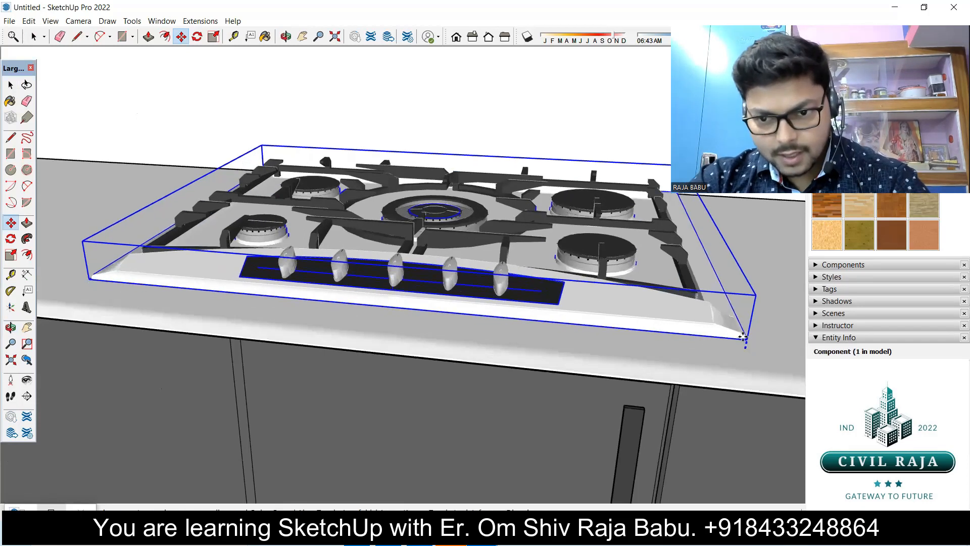
left_click(744, 343)
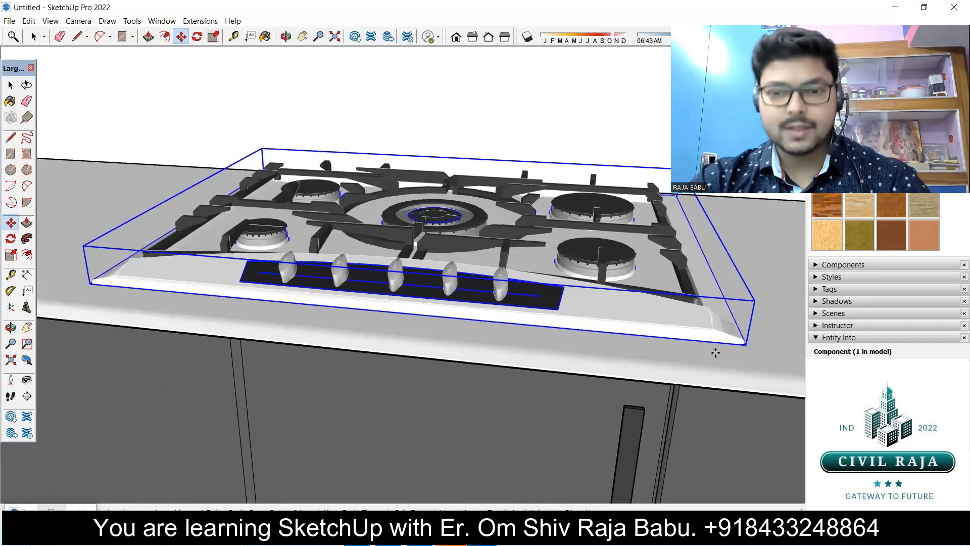
key("space")
Step: Examine the hob and hood placement within the whole kitchen layout
scroll(699, 223, "down", 4)
middle_click_drag(364, 275, 369, 303)
scroll(378, 271, "down", 4)
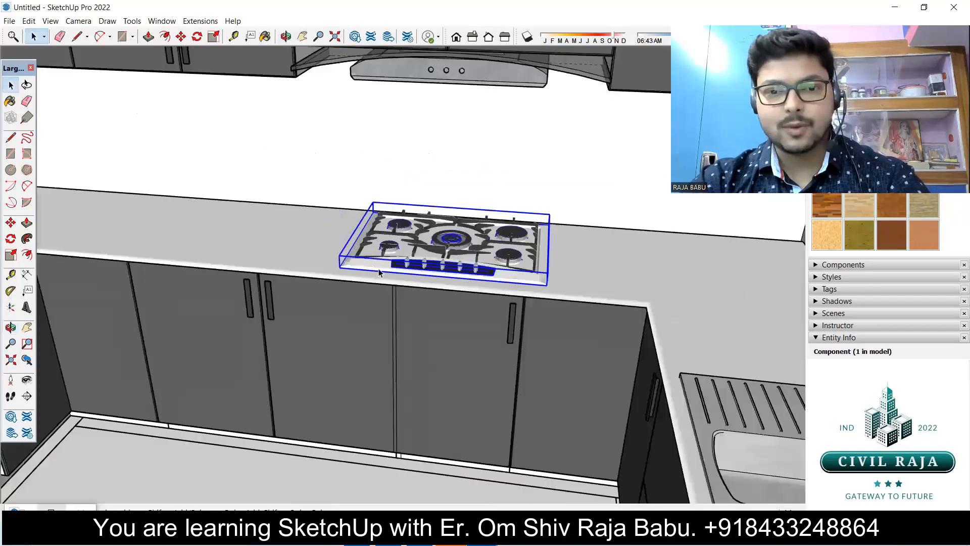
scroll(379, 273, "down", 3)
left_click(456, 314)
scroll(572, 235, "down", 2)
scroll(571, 235, "up", 1)
middle_click_drag(474, 332, 436, 266)
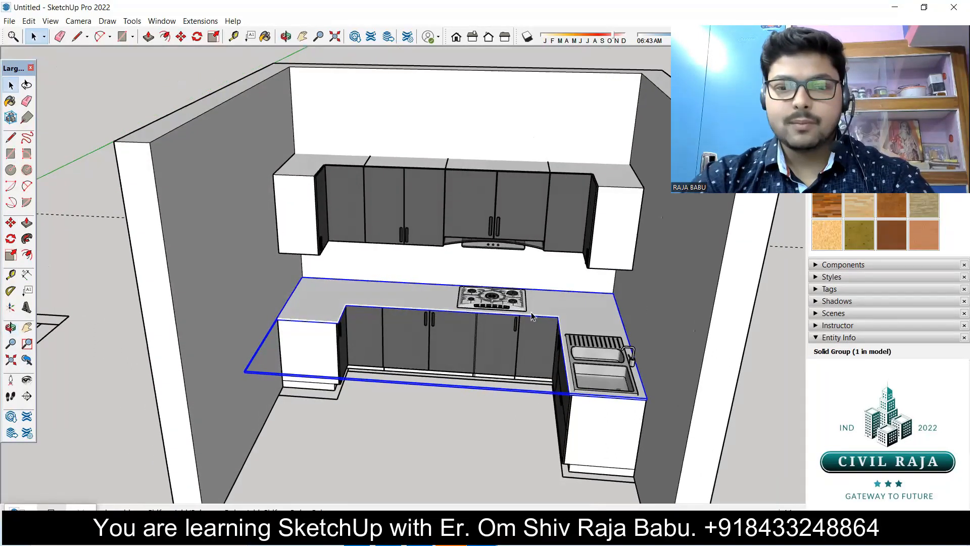
Step: Paint the U-shaped countertop with a dark granite material from the Stone collection, leaving the countertop deselected
scroll(532, 316, "up", 4)
left_click(899, 124)
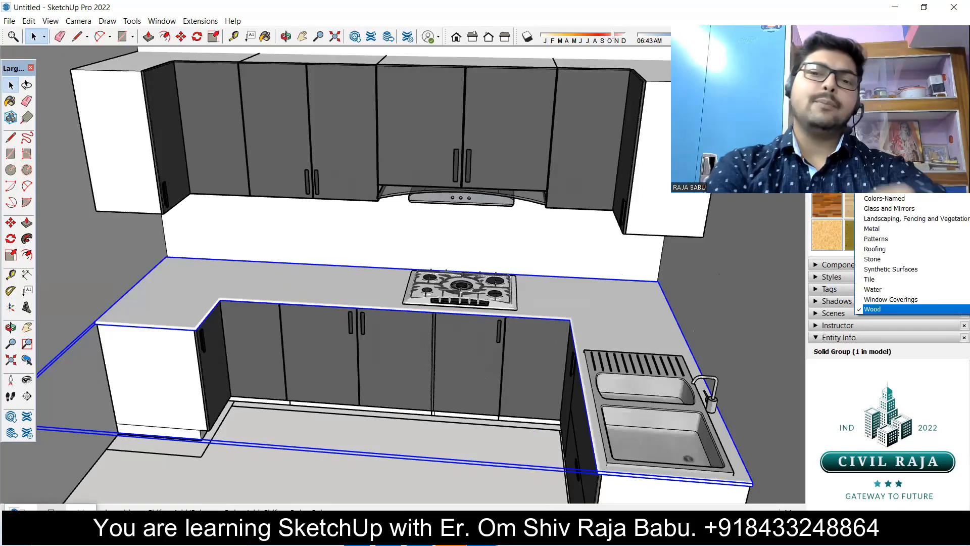
left_click(873, 259)
key("b")
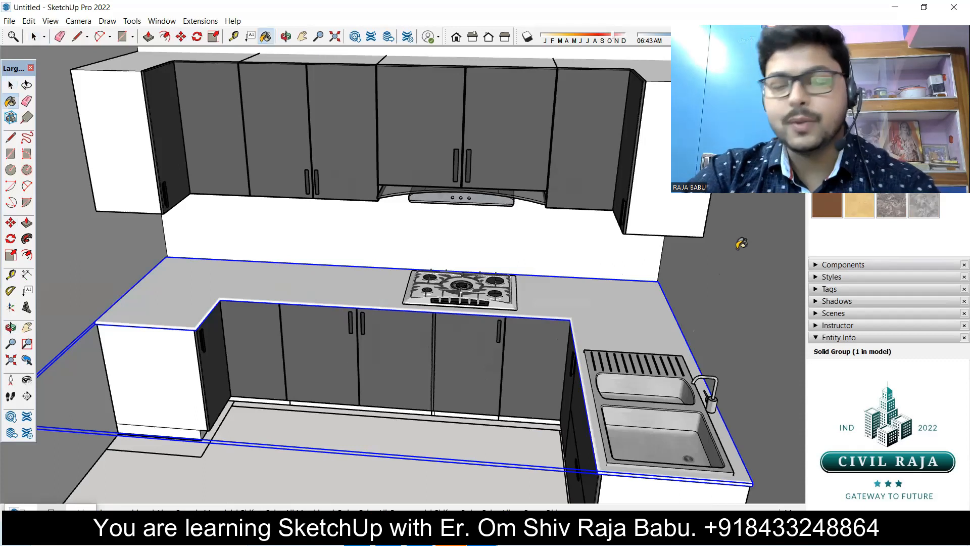
left_click(618, 319)
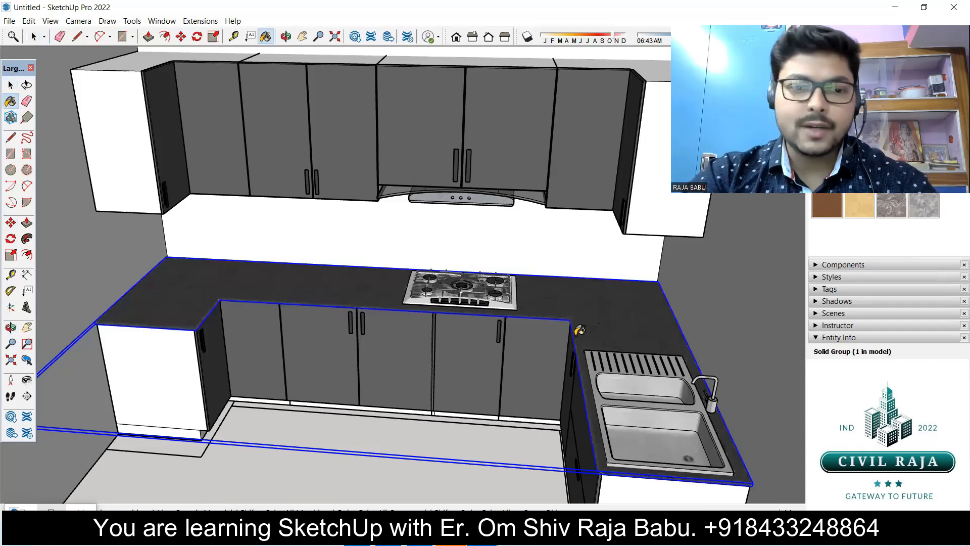
key("space")
left_click(311, 461)
Step: Darken the countertop's Granite 01 material by lowering its brightness
scroll(499, 270, "down", 4)
middle_click_drag(452, 298, 436, 418)
scroll(354, 263, "up", 5)
middle_click_drag(473, 350, 533, 313)
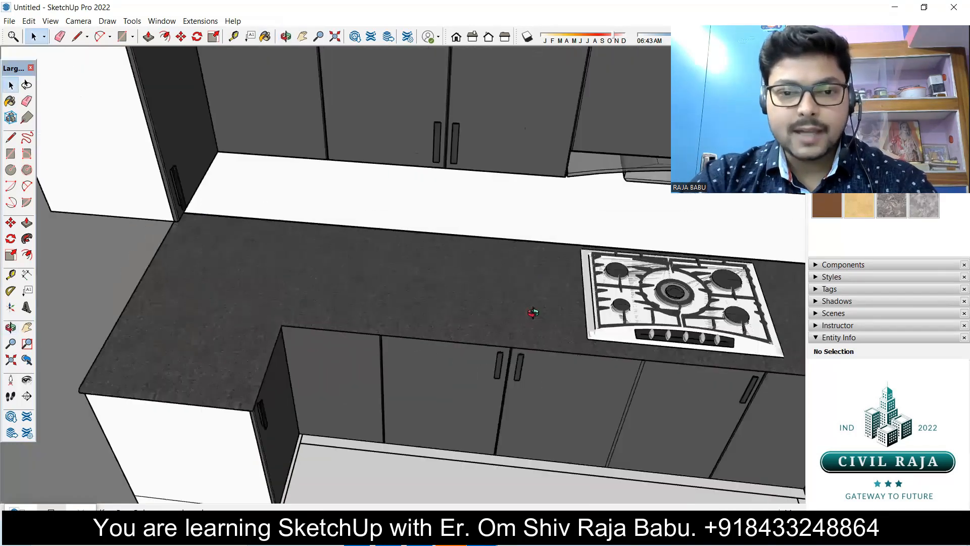
middle_click_drag(601, 324, 588, 263)
left_click(848, 112)
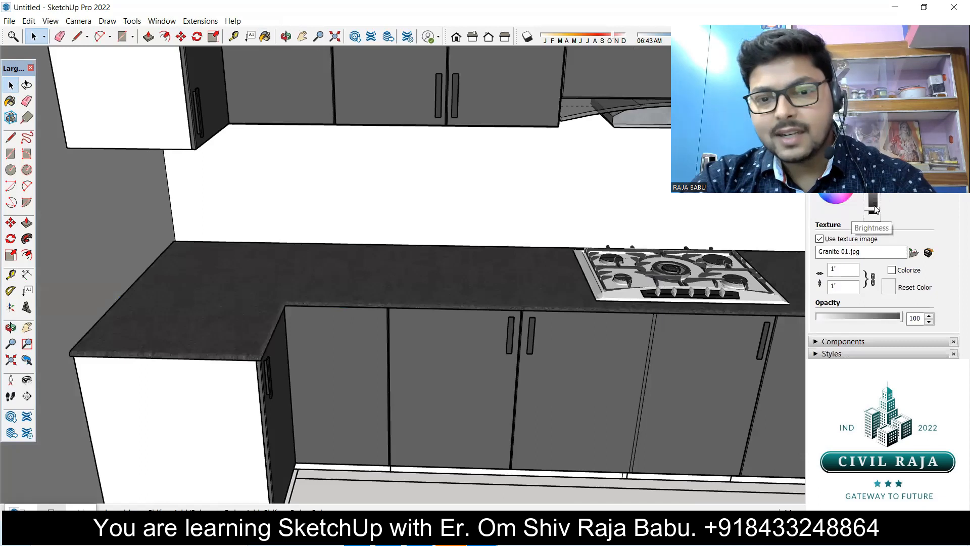
left_click(876, 210)
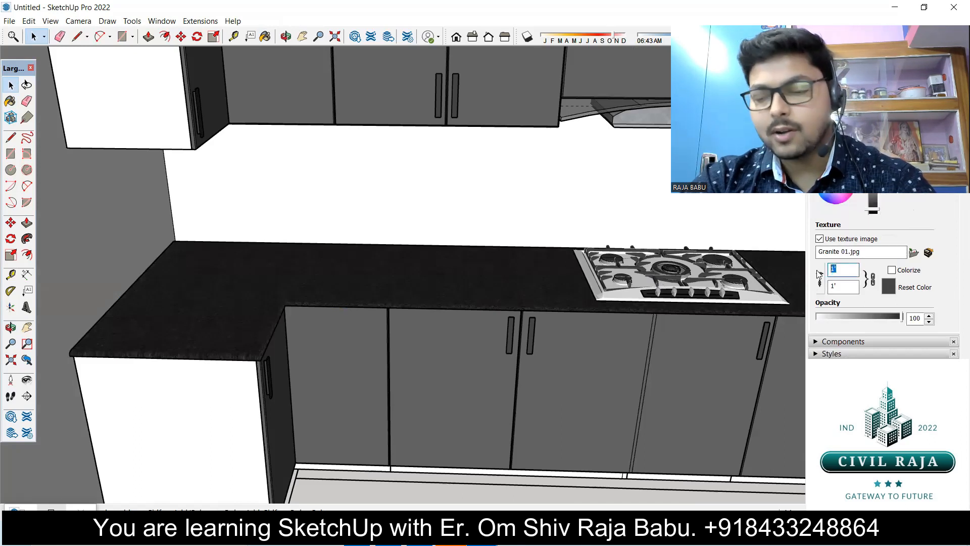
Step: Enlarge the granite texture, trying a size of 2' before setting it to 3' by 3'
type("2")
key("Return")
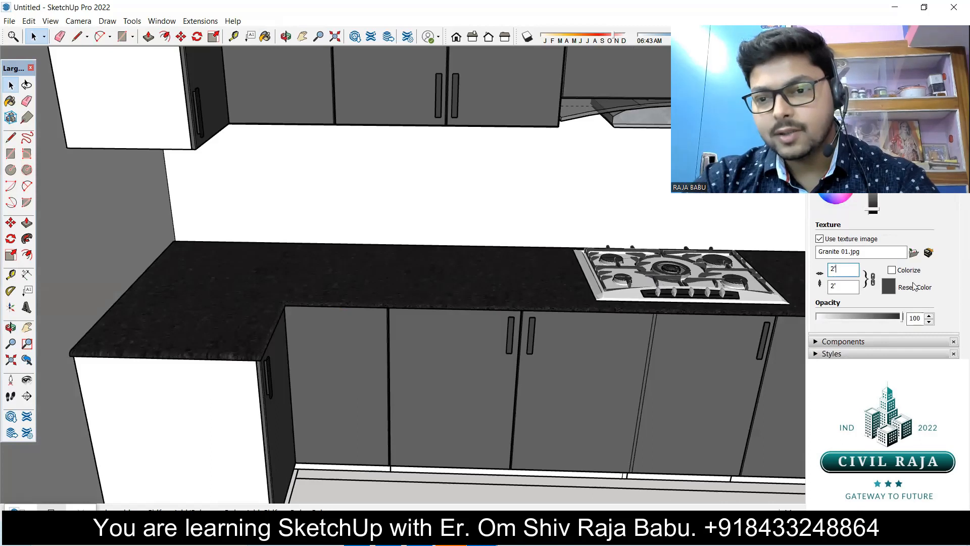
scroll(263, 349, "up", 5)
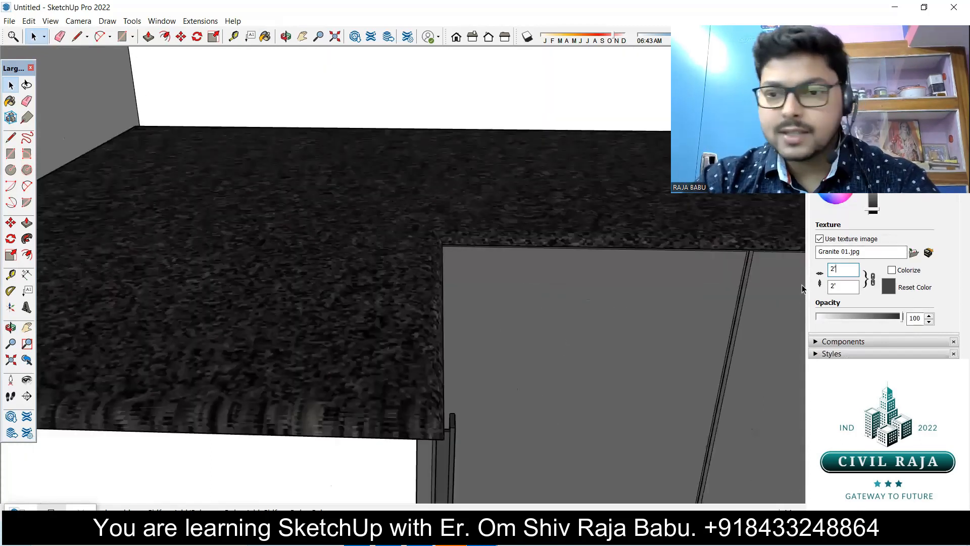
type("3")
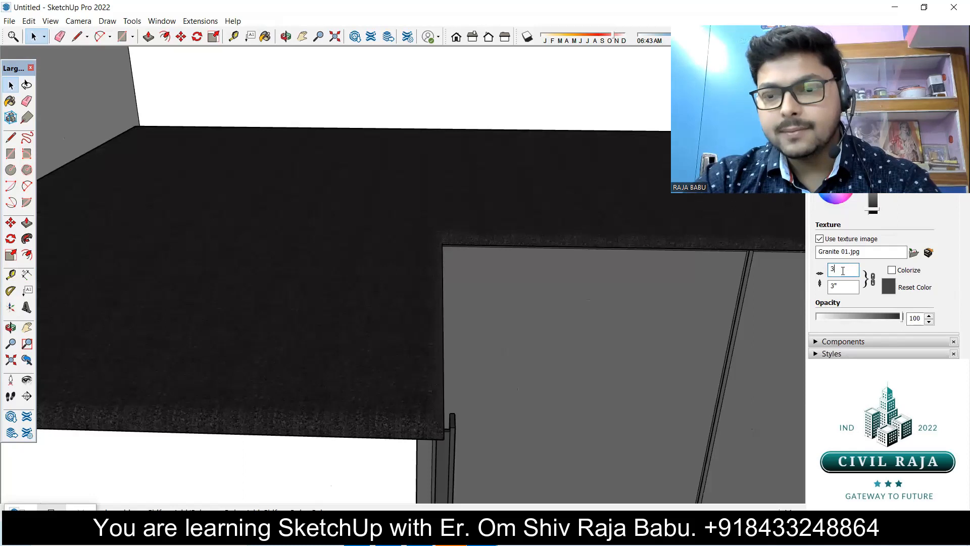
type("'")
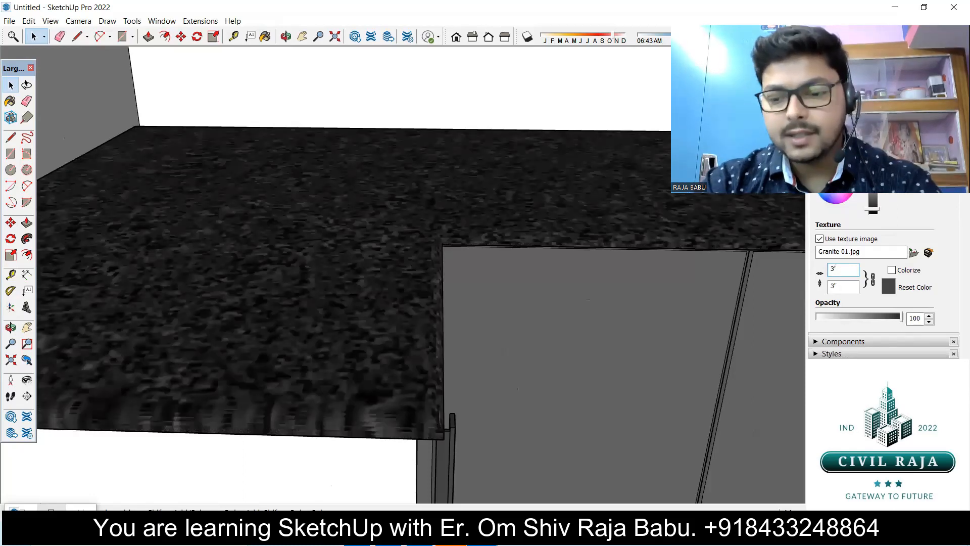
Step: Inspect the enlarged granite grain around the hob and lower the material's brightness slightly further
scroll(407, 216, "down", 5)
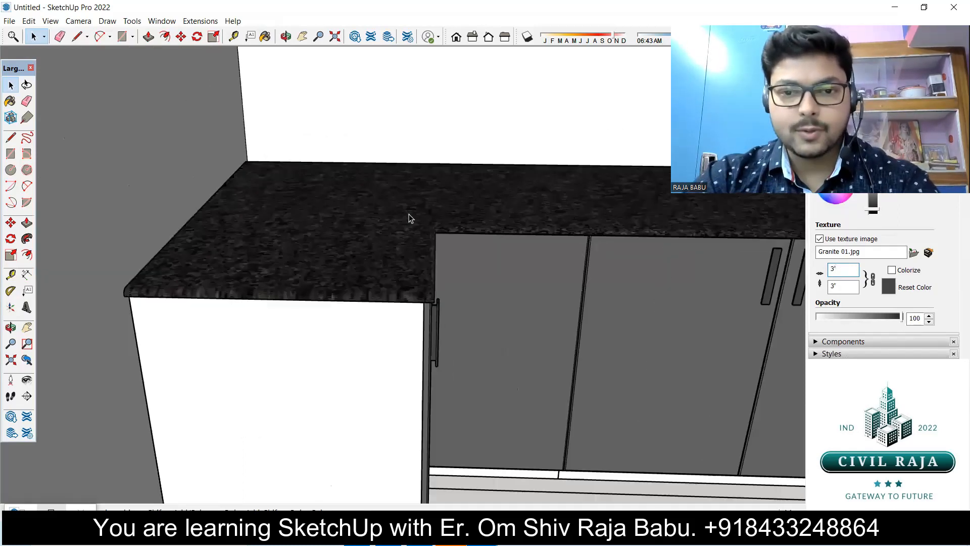
middle_click_drag(520, 246, 481, 296)
scroll(353, 238, "up", 6)
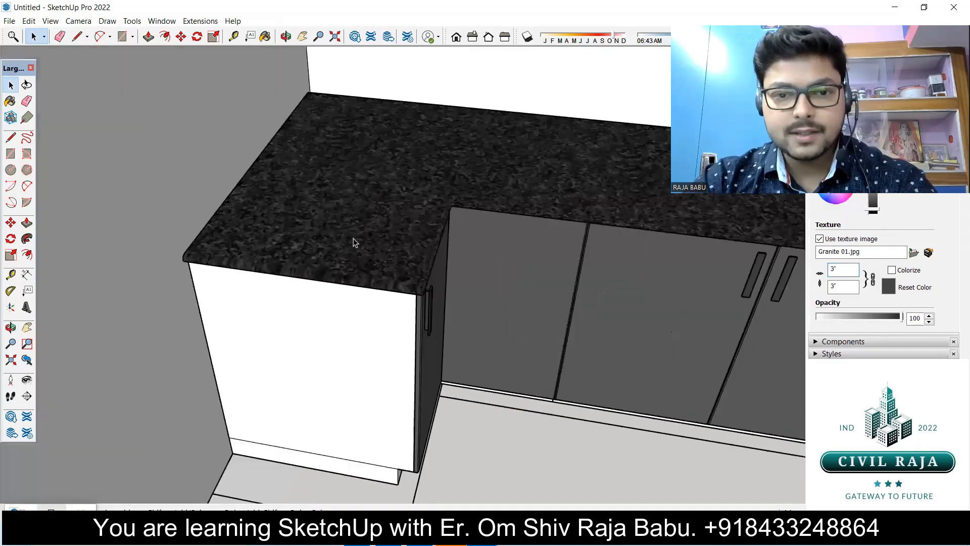
scroll(592, 227, "down", 3)
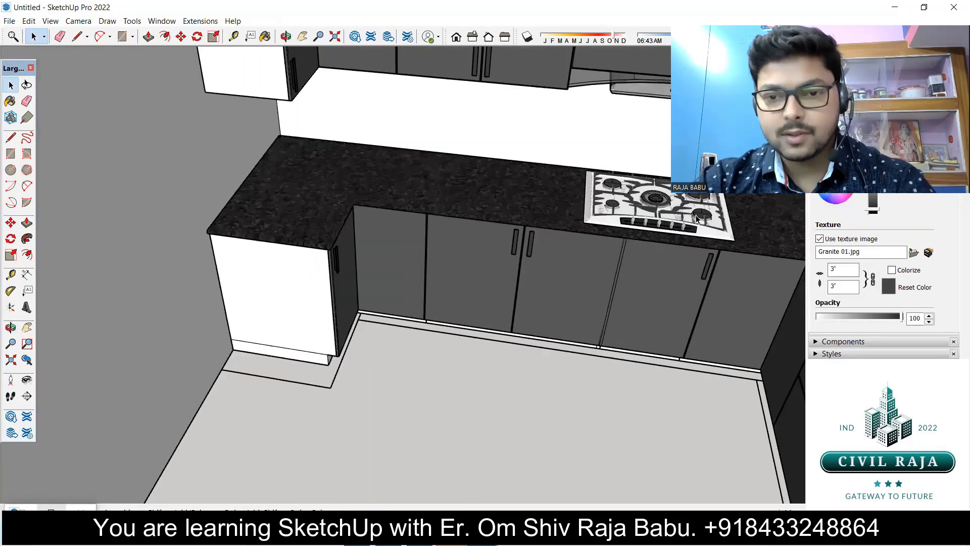
scroll(696, 219, "up", 4)
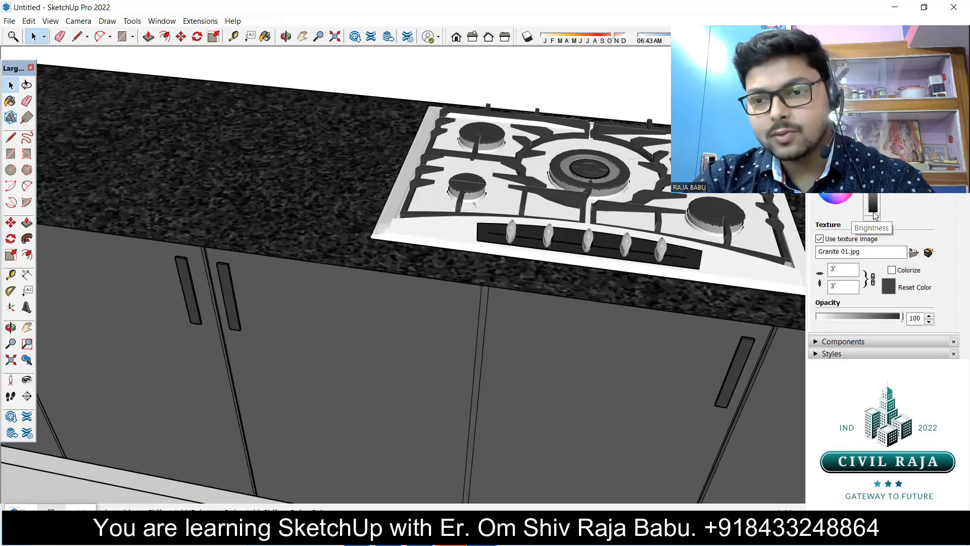
left_click(875, 215)
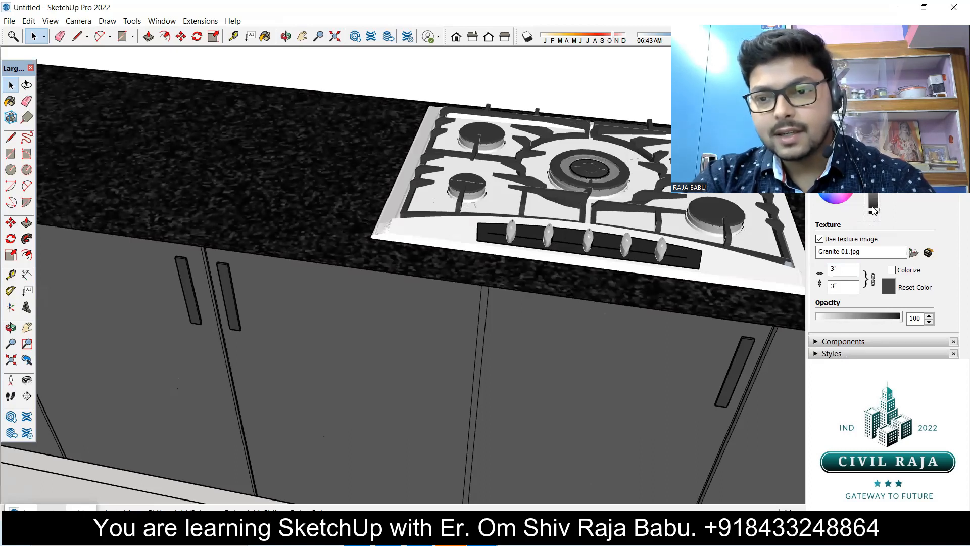
left_click(576, 385)
left_click(623, 100)
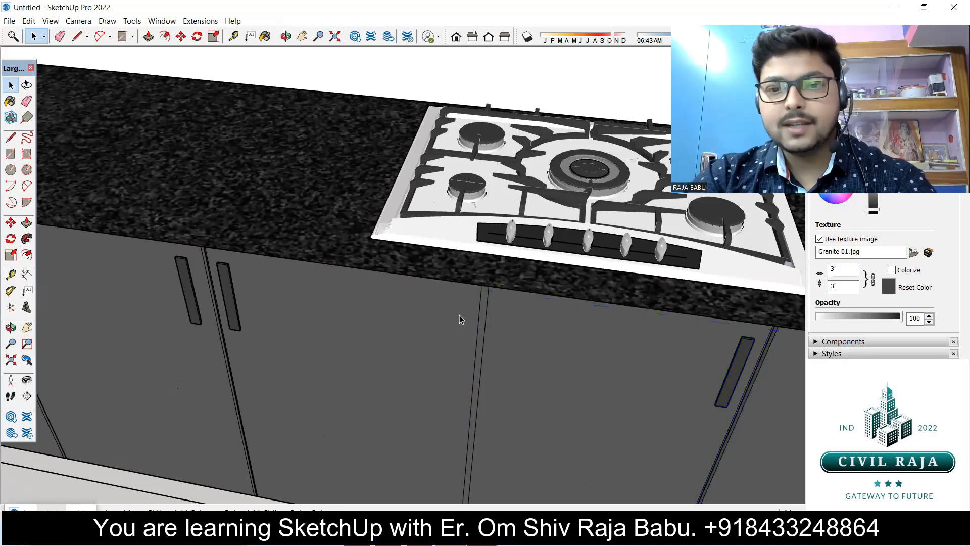
Step: Review the kitchen with its black granite countertop and choose the dark teal Color H08 from the Colors collection
scroll(459, 314, "down", 5)
middle_click_drag(396, 296, 425, 335)
middle_click_drag(519, 212, 303, 258)
scroll(301, 355, "up", 10)
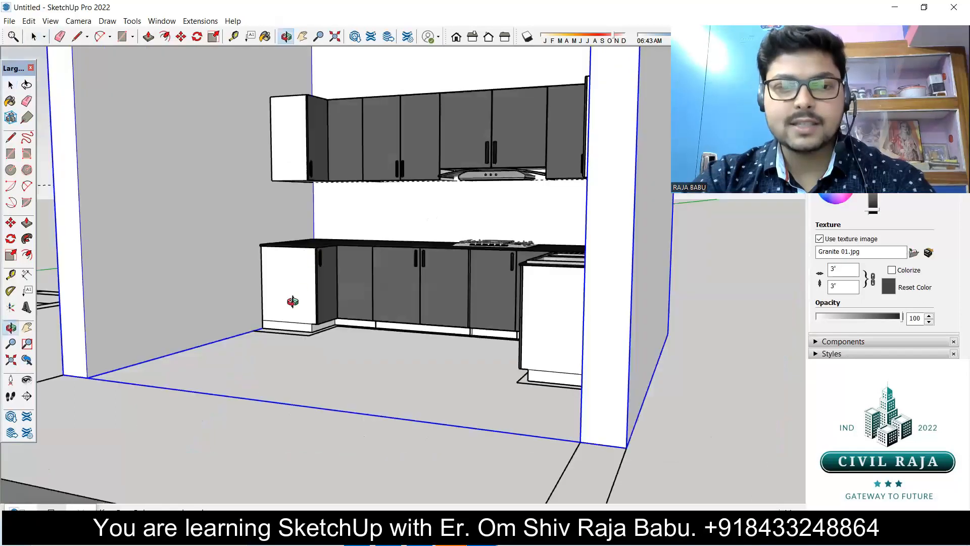
scroll(301, 355, "down", 5)
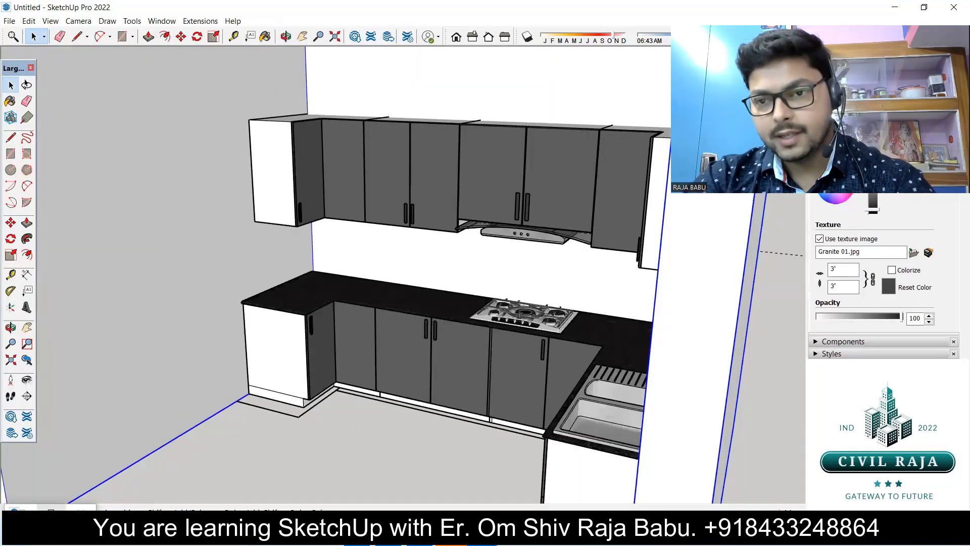
left_click(824, 118)
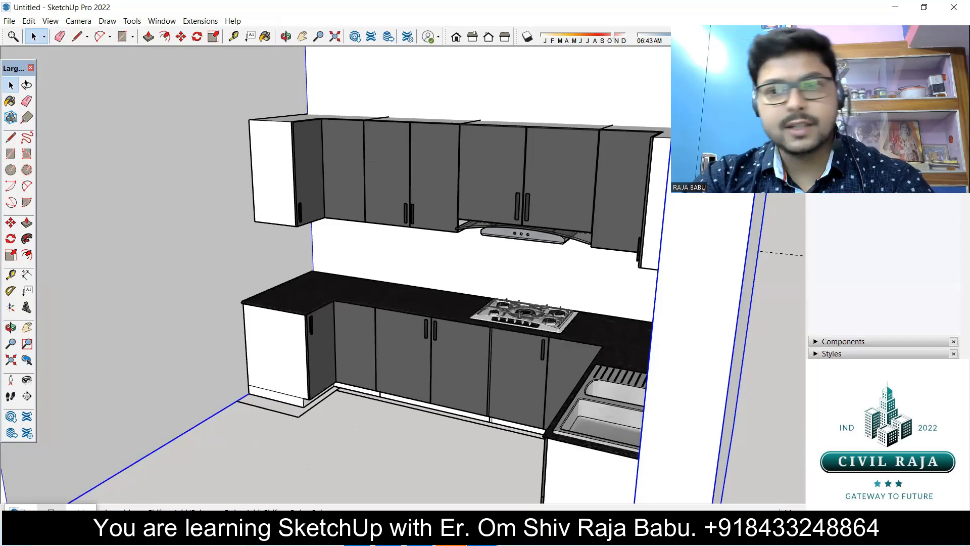
left_click(880, 132)
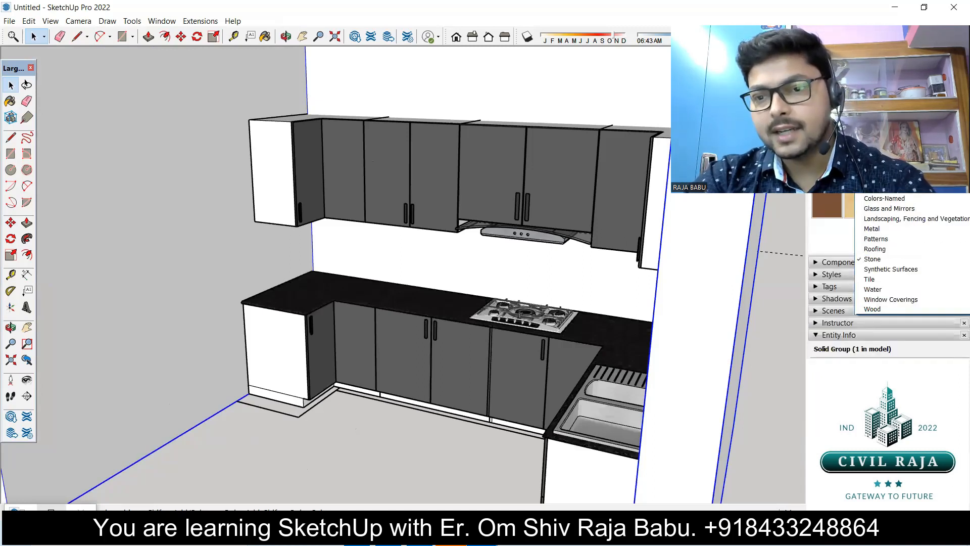
left_click(882, 188)
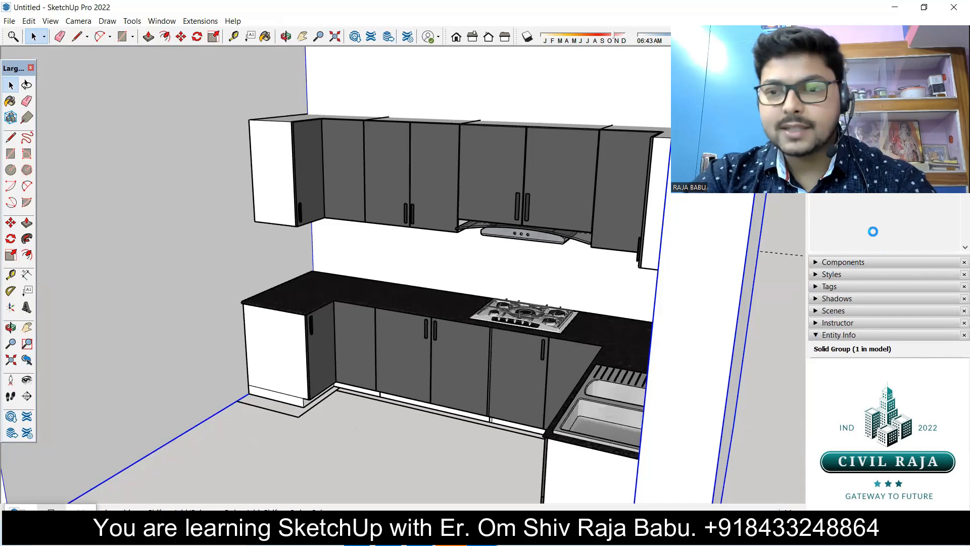
scroll(889, 222, "down", 3)
scroll(887, 222, "down", 5)
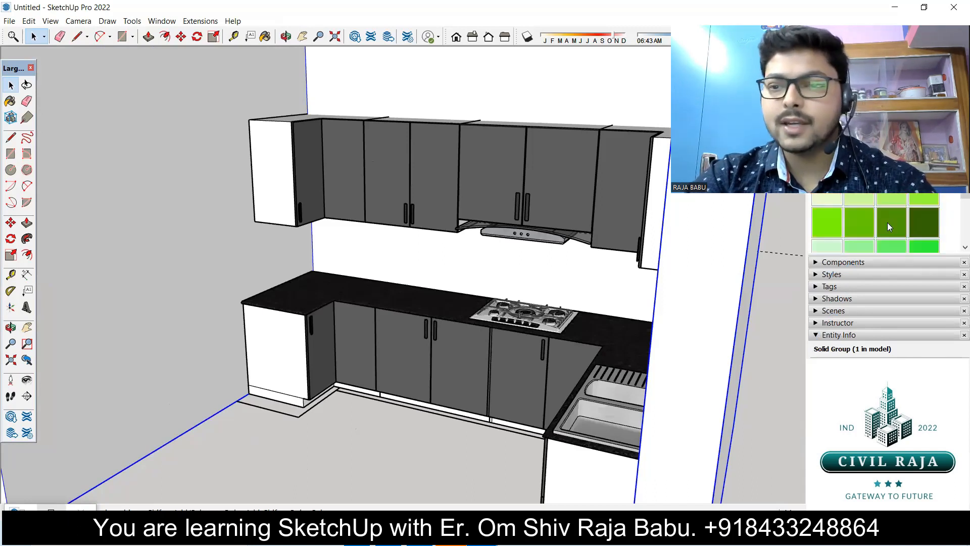
left_click(922, 231)
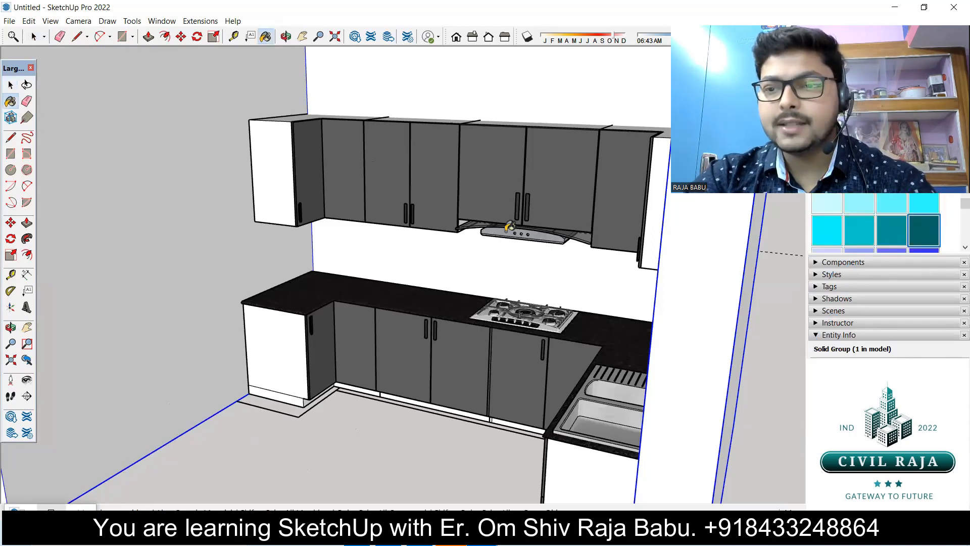
Step: Open the nested group of the corner base cabinet's door and select all of the door panel's geometry
scroll(328, 354, "up", 4)
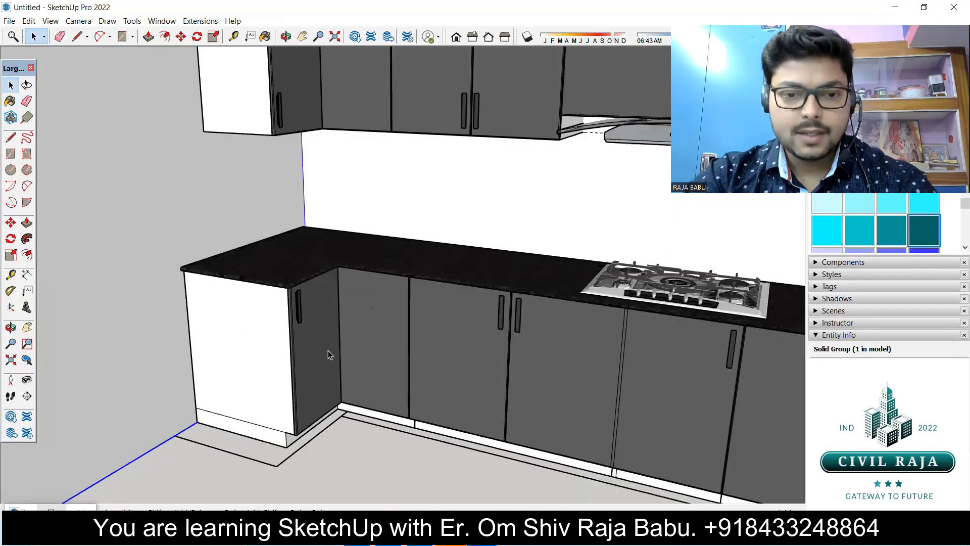
double_click(323, 351)
left_click(315, 349)
double_click(315, 349)
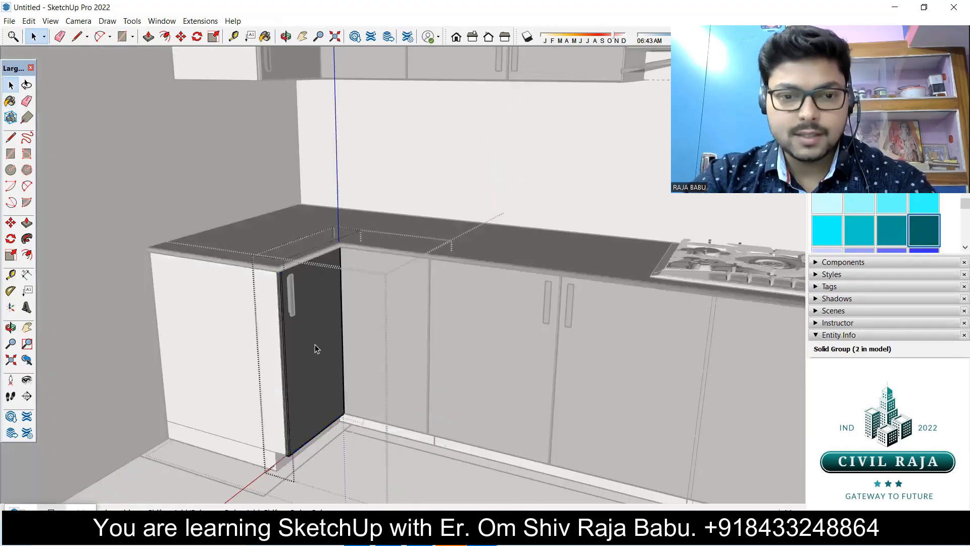
triple_click(314, 348)
scroll(308, 347, "up", 2)
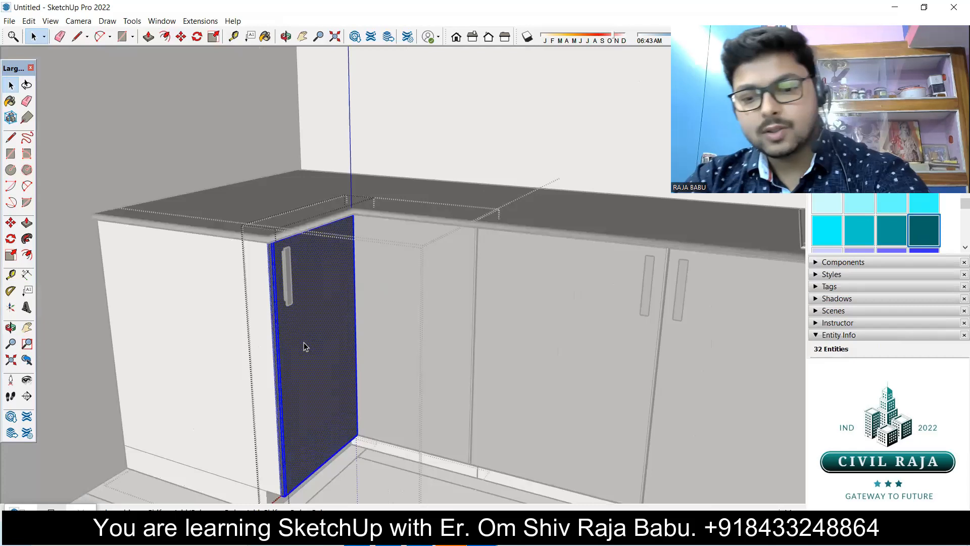
Step: Ready the Paint Bucket and add the dark teal Color H08 to the model's materials
key("b")
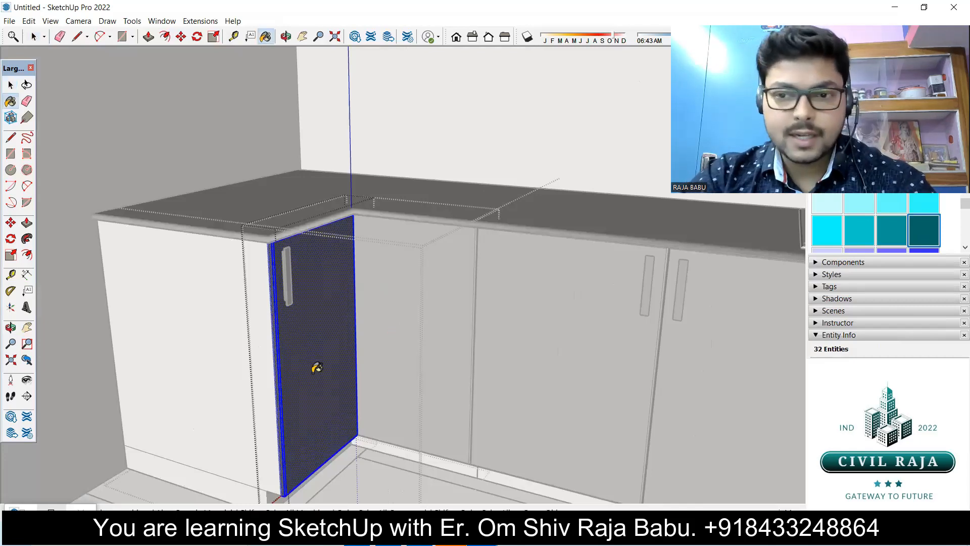
left_click(845, 118)
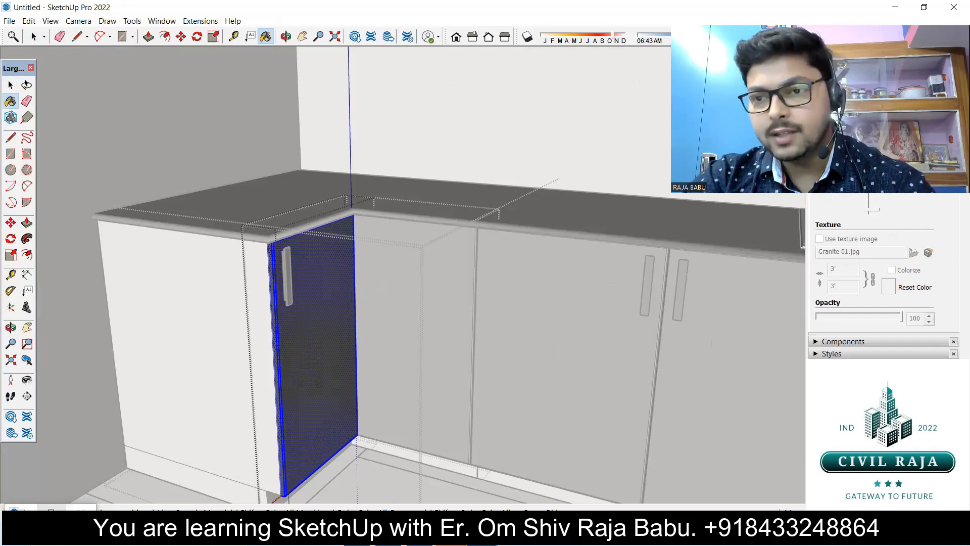
left_click(825, 120)
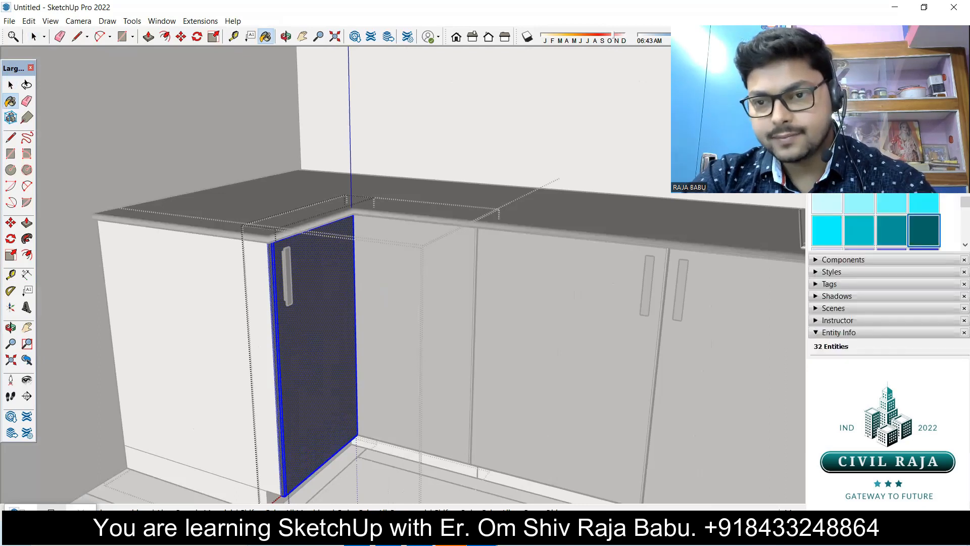
right_click(926, 226)
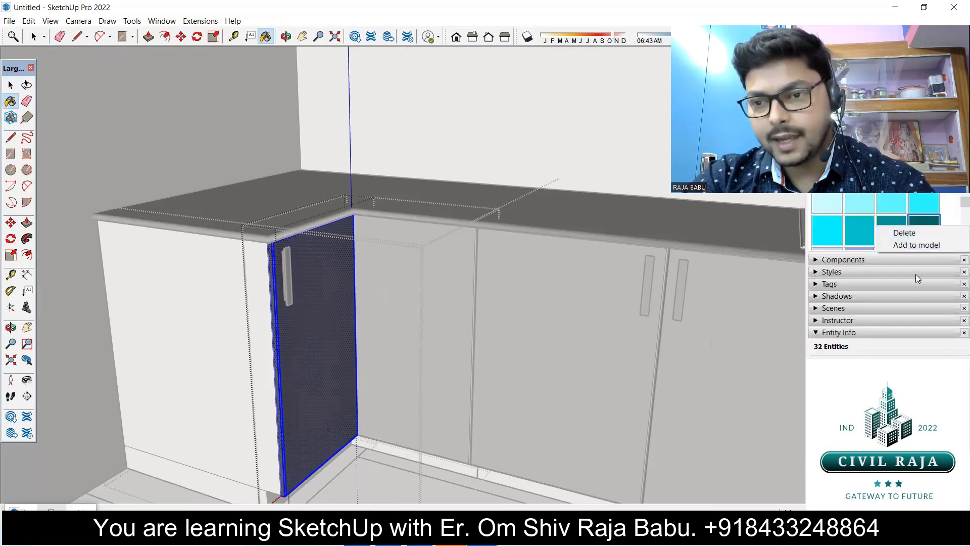
left_click(913, 245)
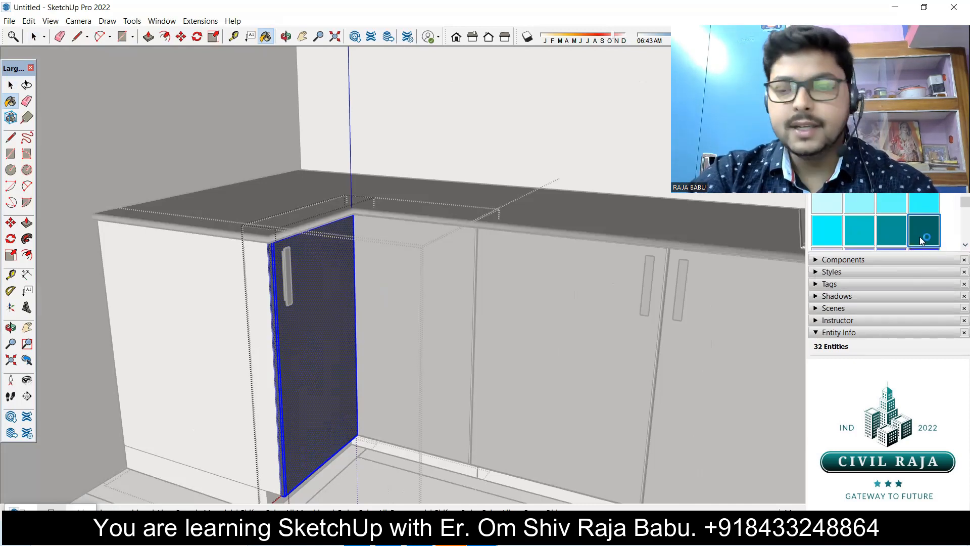
right_click(920, 238)
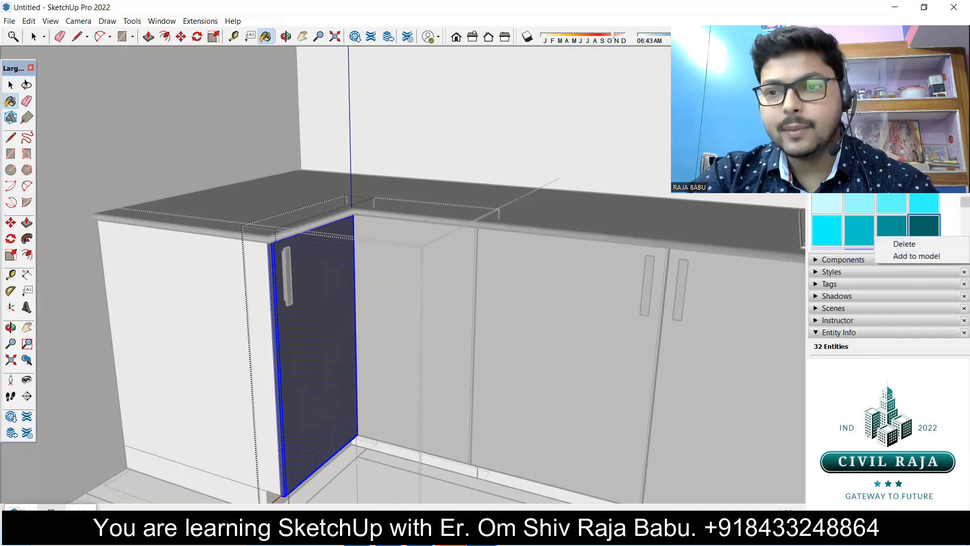
Step: Open Color H08 from the in-model materials for editing and darken its shade slightly
left_click(909, 157)
scroll(909, 209, "up", 1)
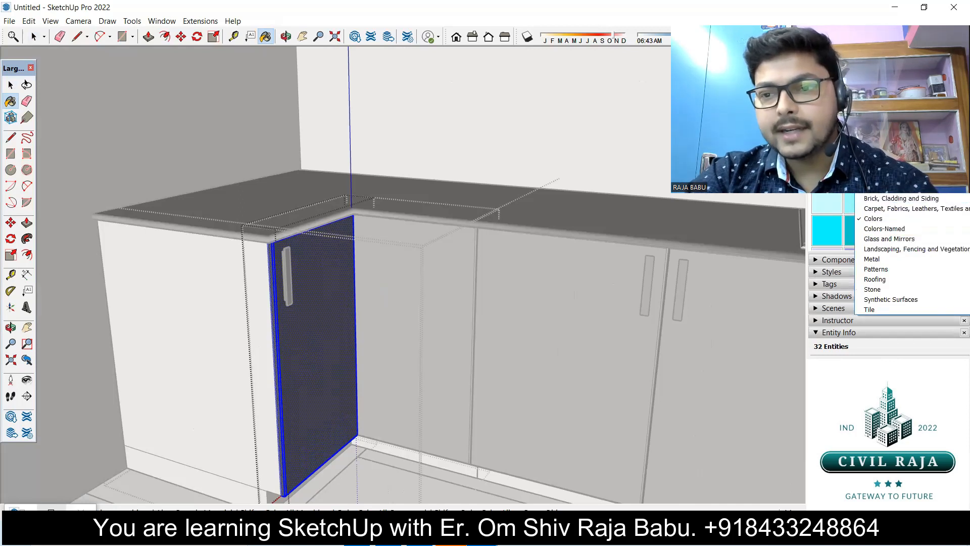
left_click(879, 168)
scroll(889, 197, "down", 1)
left_click(831, 237)
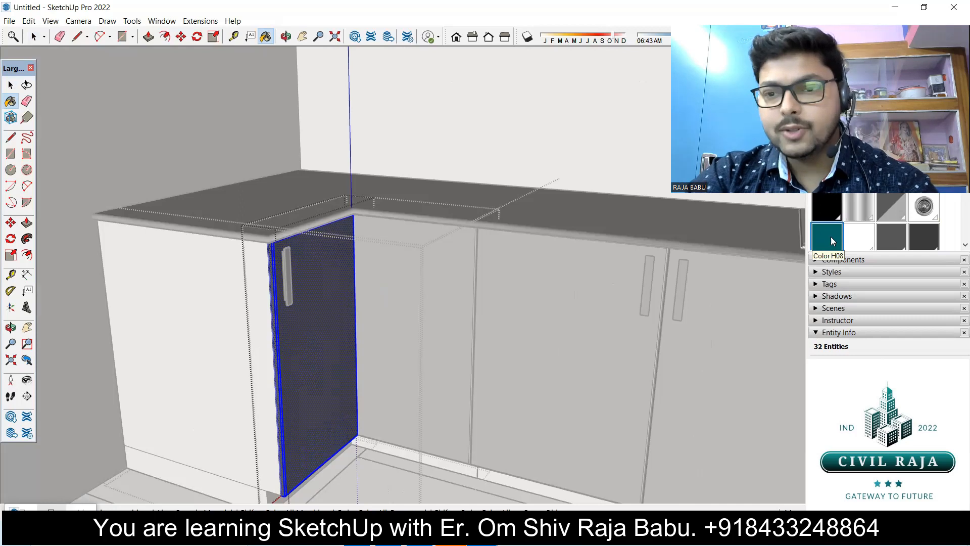
double_click(831, 237)
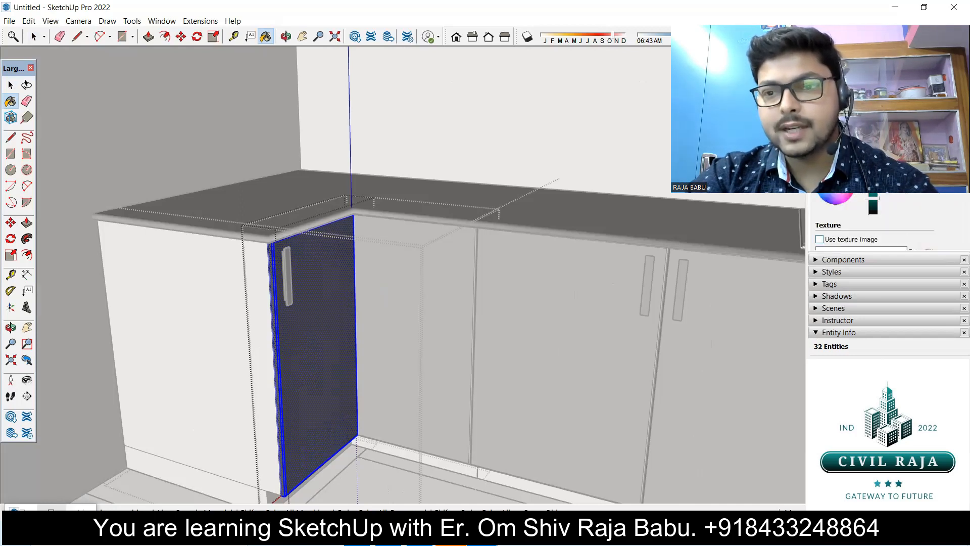
left_click(872, 206)
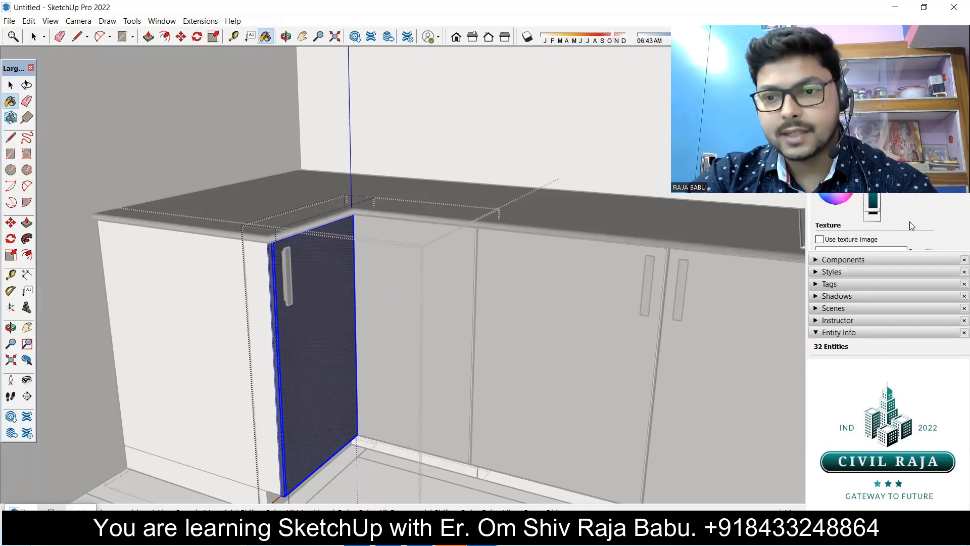
left_click_drag(873, 212, 872, 221)
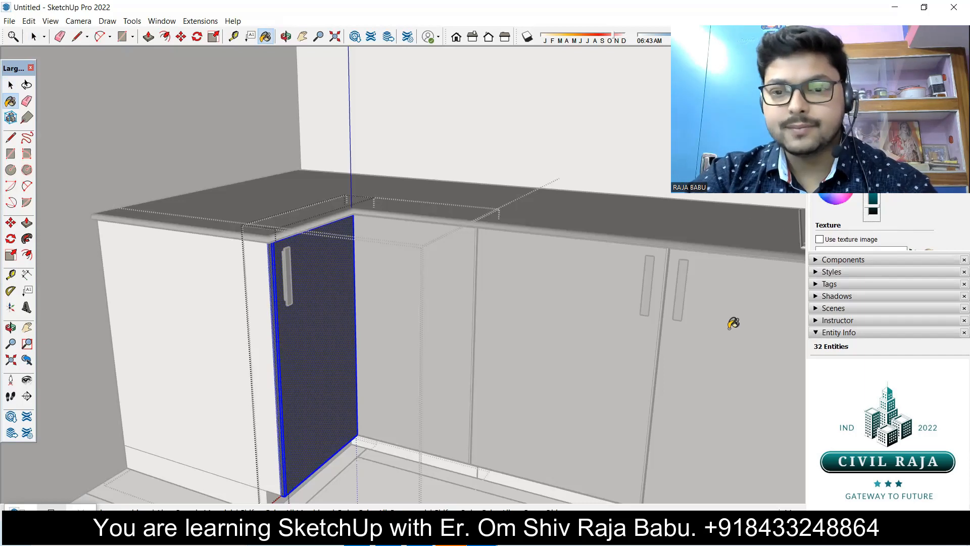
Step: Paint the selected geometry of the corner base cabinet's first door panel with the darkened Color H08
left_click(301, 324)
scroll(276, 248, "up", 6)
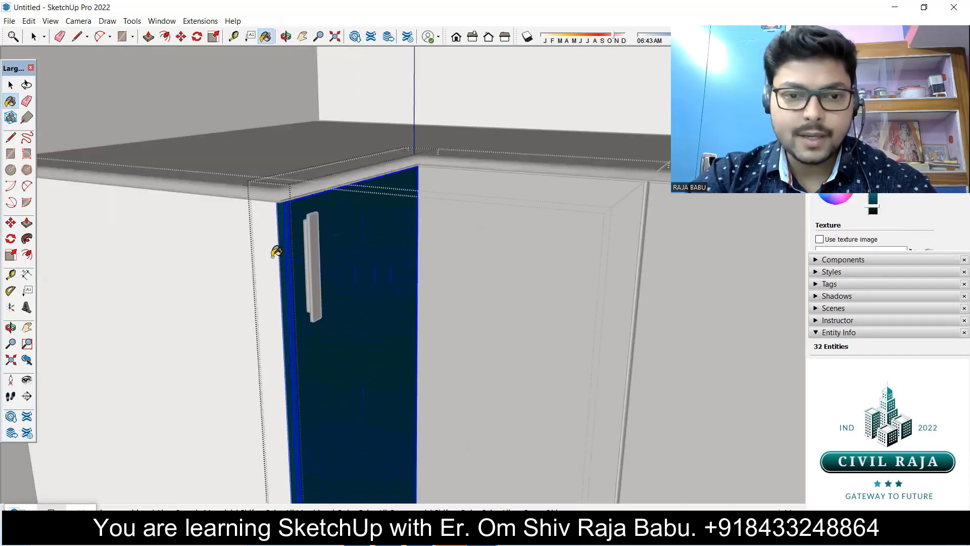
scroll(302, 245, "down", 3)
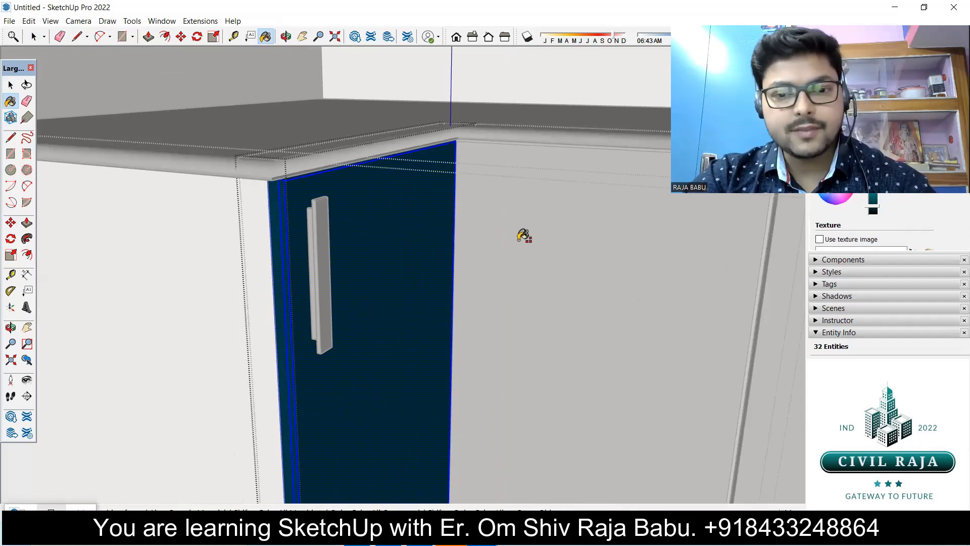
Step: Paint the front face of the corner base cabinet's adjoining door panel with Color H08 and close its group
key("space")
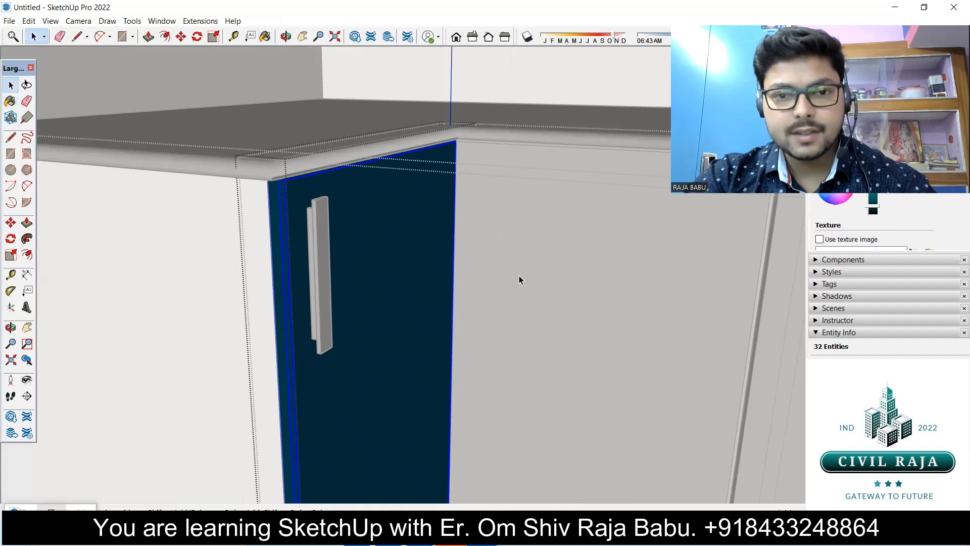
double_click(520, 276)
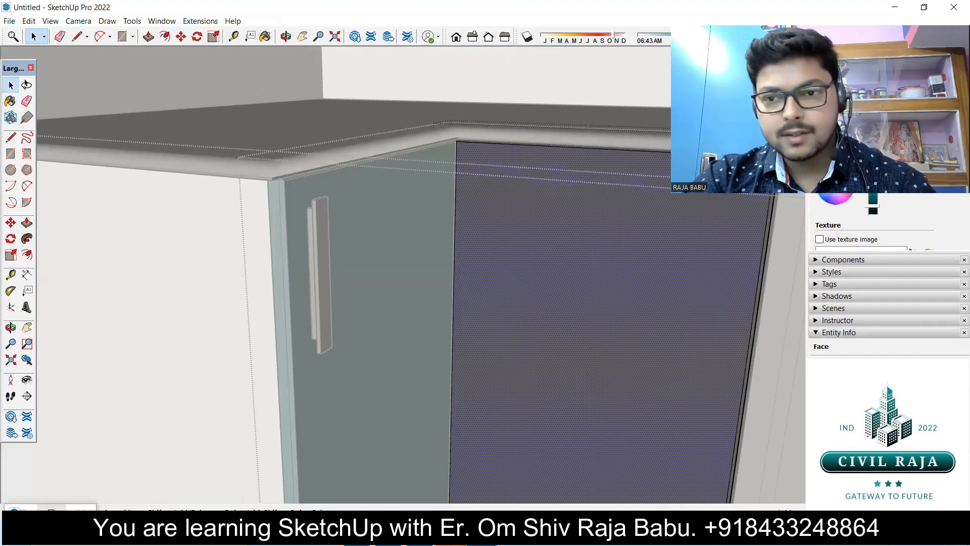
key("b")
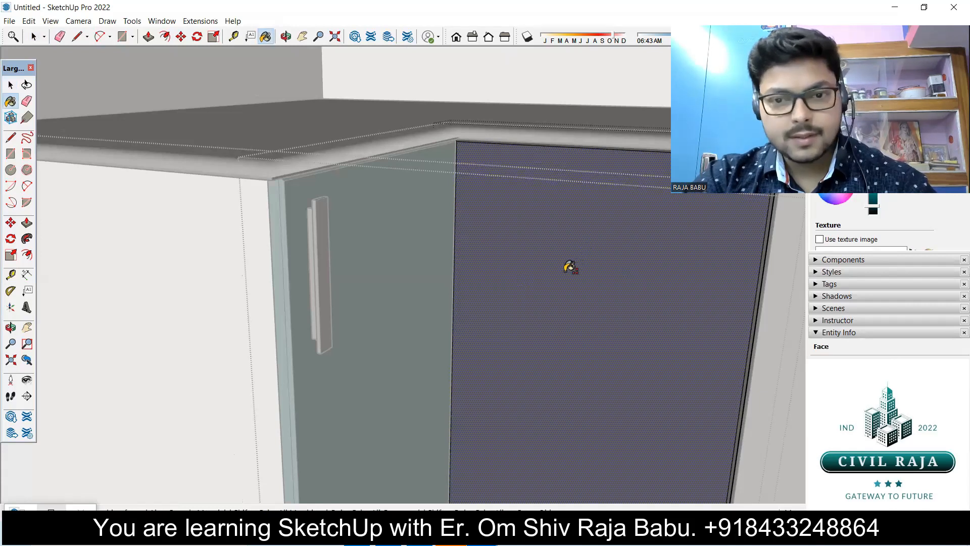
left_click(569, 267)
scroll(424, 258, "down", 5)
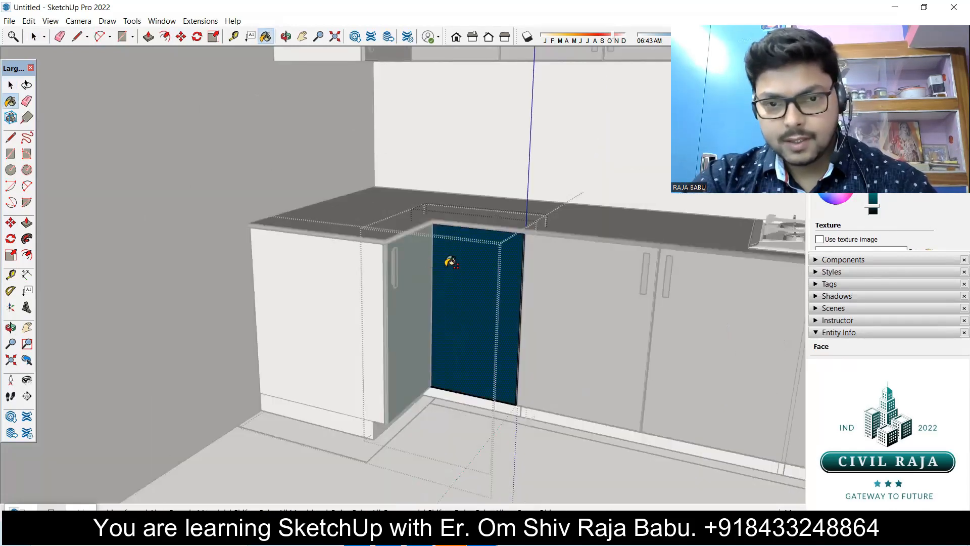
key("space")
left_click(468, 426)
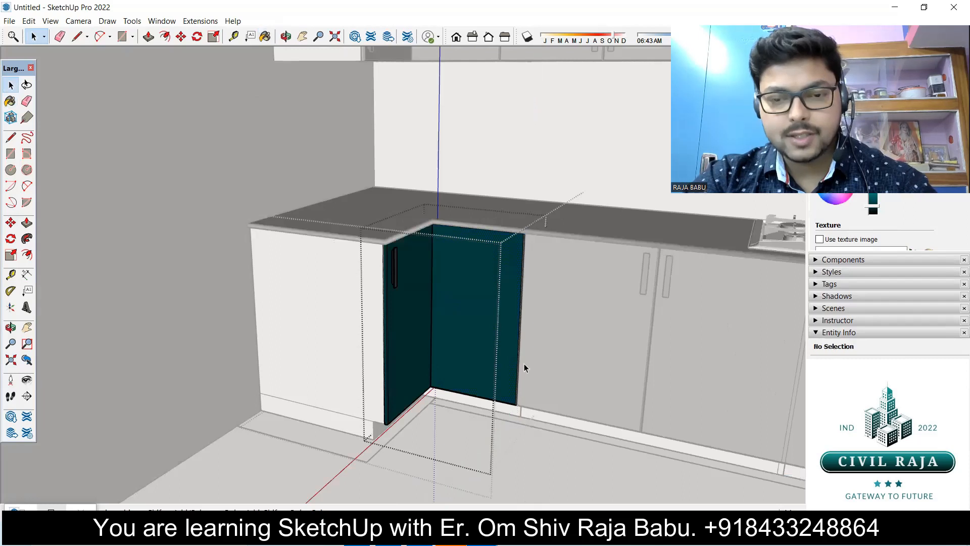
scroll(550, 425, "down", 3)
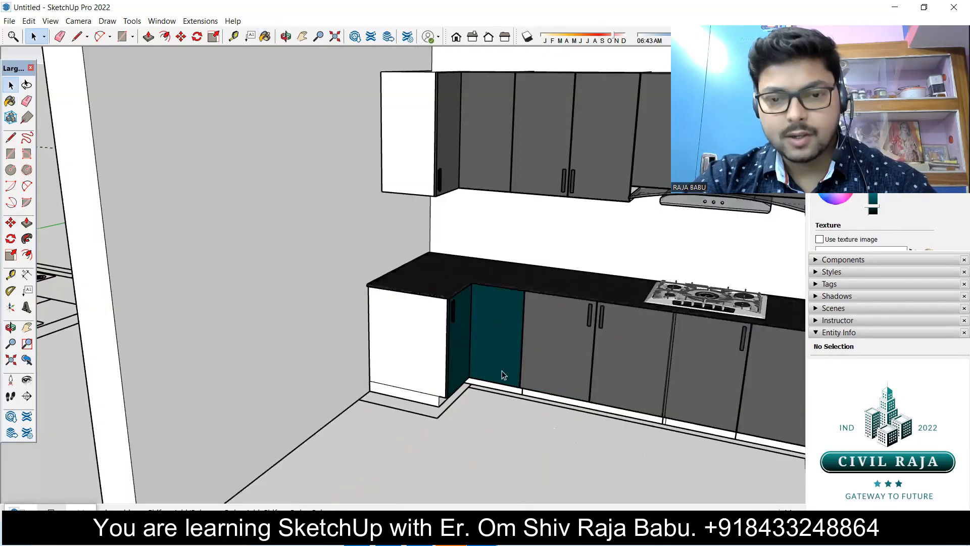
scroll(503, 372, "down", 5)
Step: Reopen the corner base cabinet's group and pick its second door panel to reach the unpainted lower edges
scroll(476, 367, "up", 8)
middle_click_drag(406, 358, 450, 147)
scroll(440, 303, "up", 5)
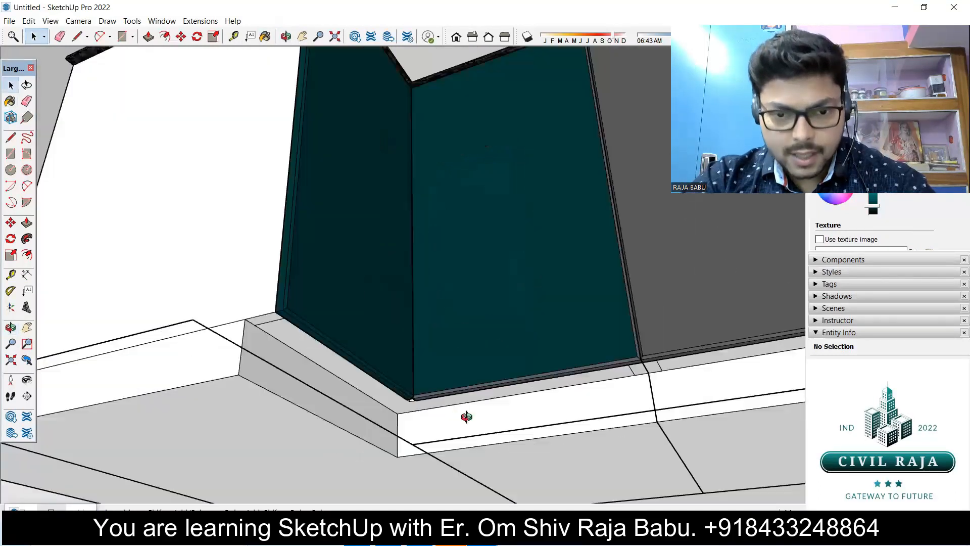
key("space")
scroll(424, 336, "up", 5)
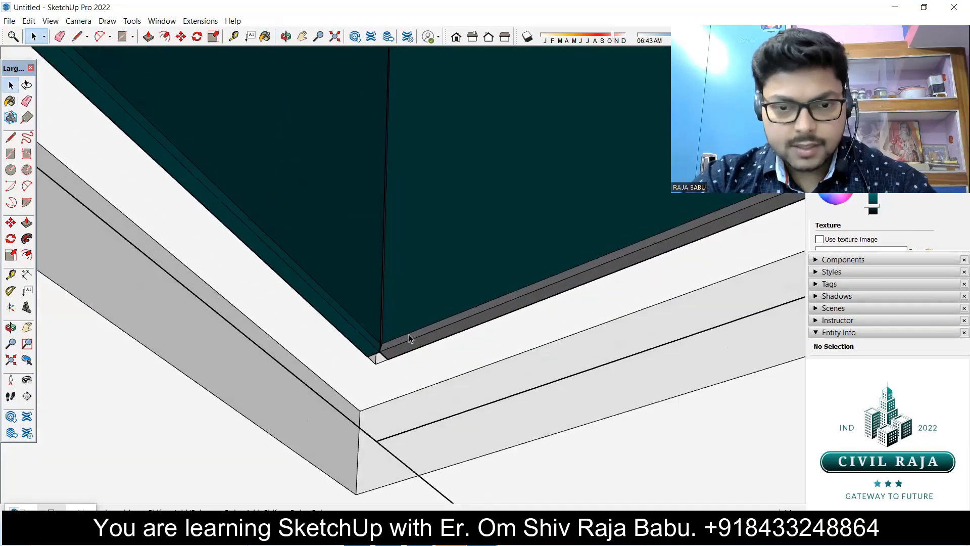
middle_click_drag(374, 343, 436, 391)
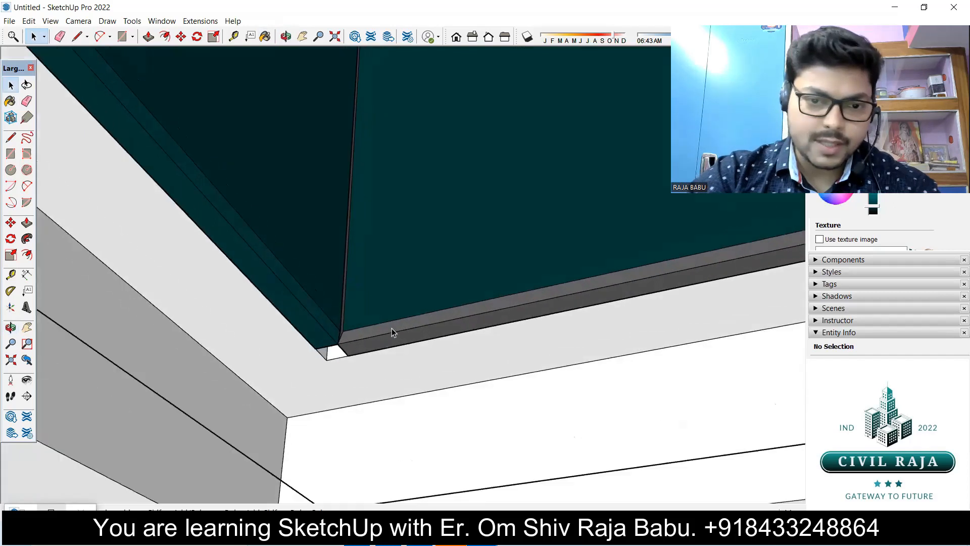
scroll(392, 329, "up", 1)
triple_click(393, 328)
double_click(392, 331)
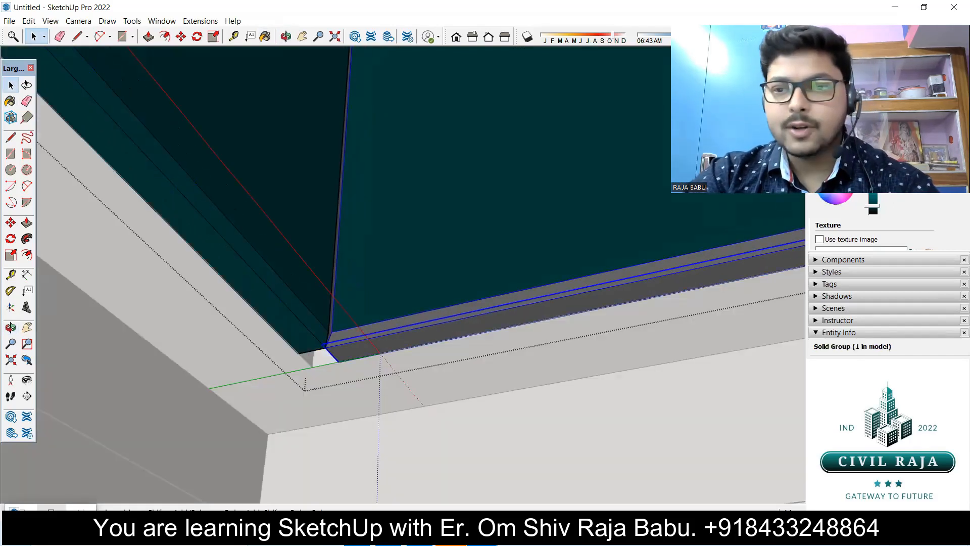
key("b")
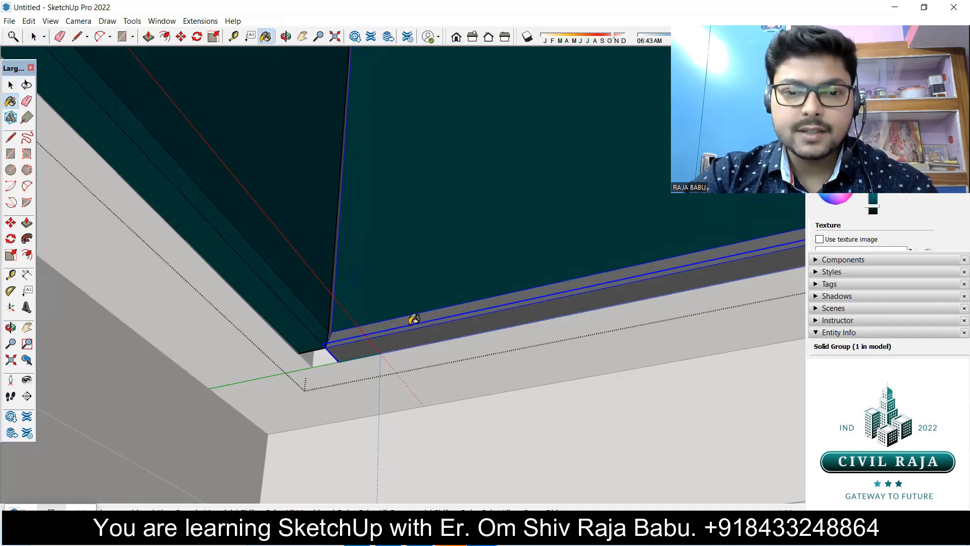
key("space")
Step: Select all geometry of the second corner door panel and paint it with Color H08, edges included
triple_click(449, 330)
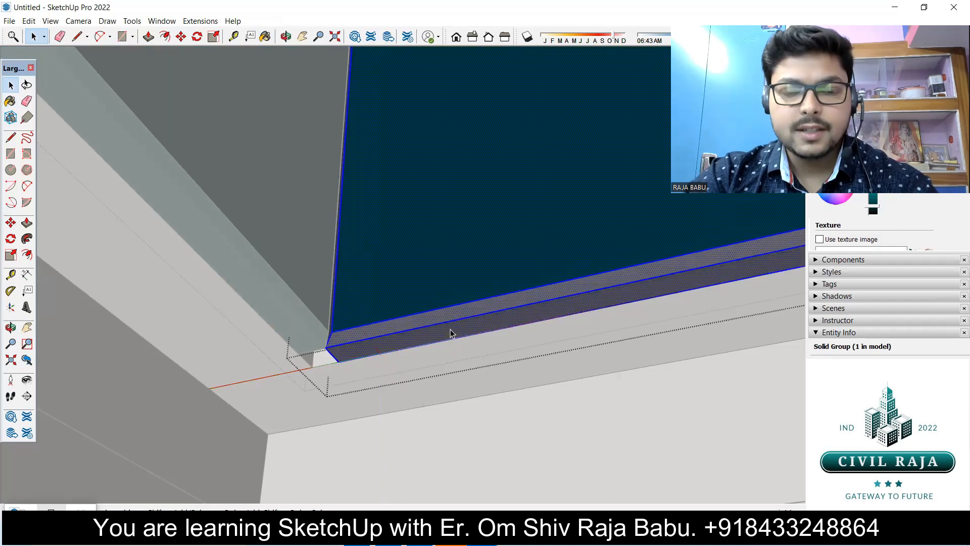
double_click(449, 329)
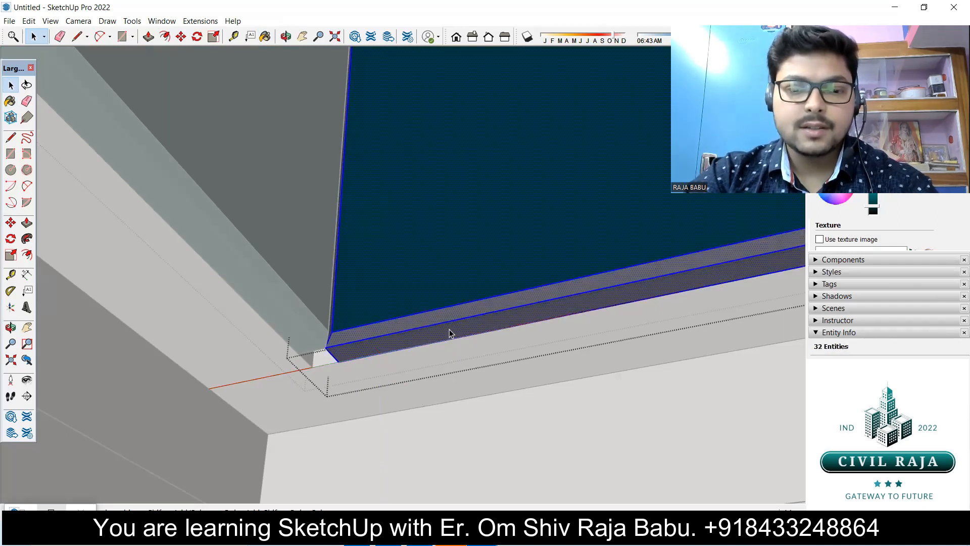
key("b")
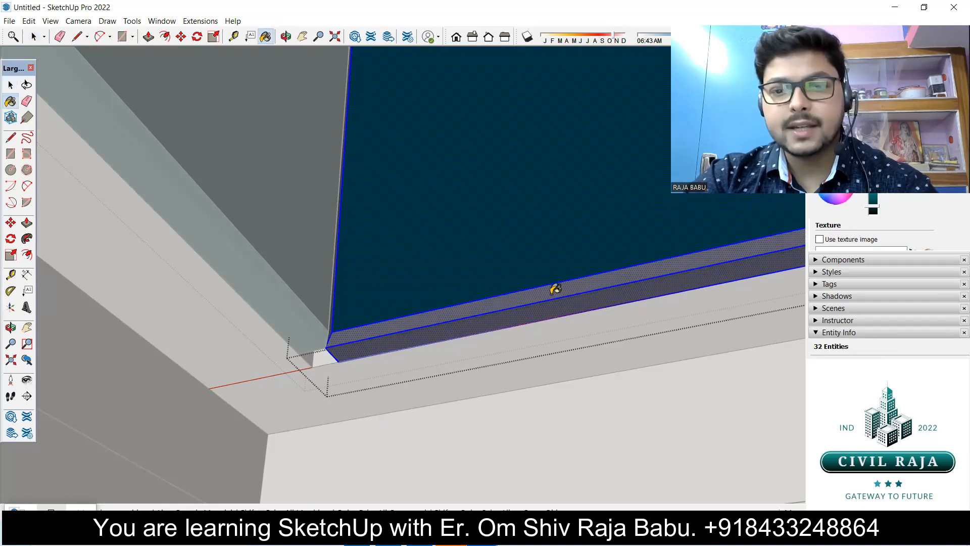
scroll(451, 307, "down", 8)
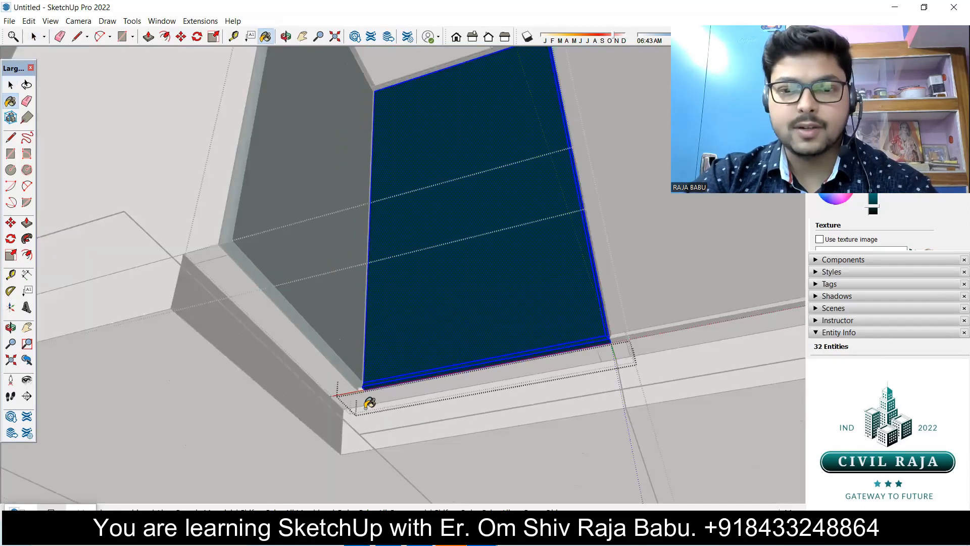
Step: Open the first door's group on the base cabinet beside the corner unit and paint all its geometry with Color H08
key("space")
left_click(575, 307)
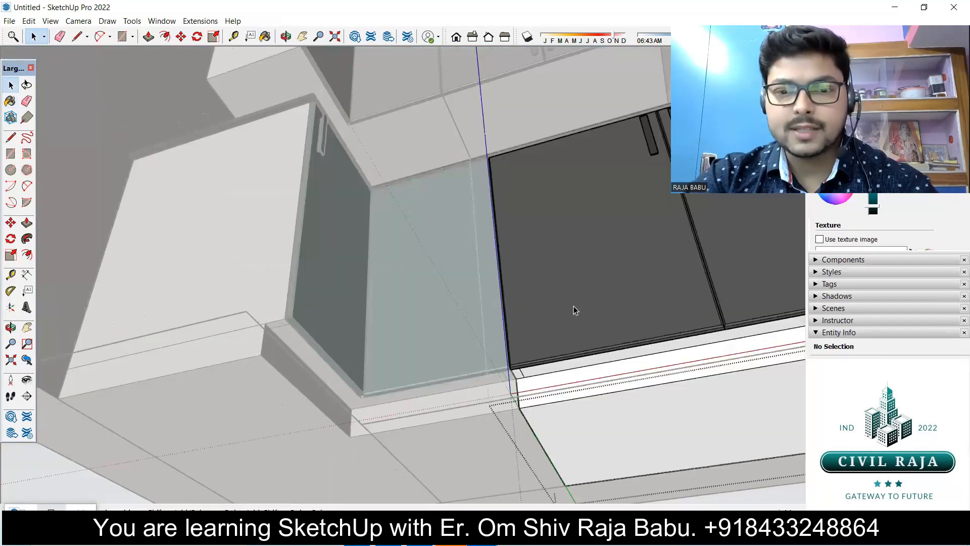
double_click(574, 306)
left_click(574, 307)
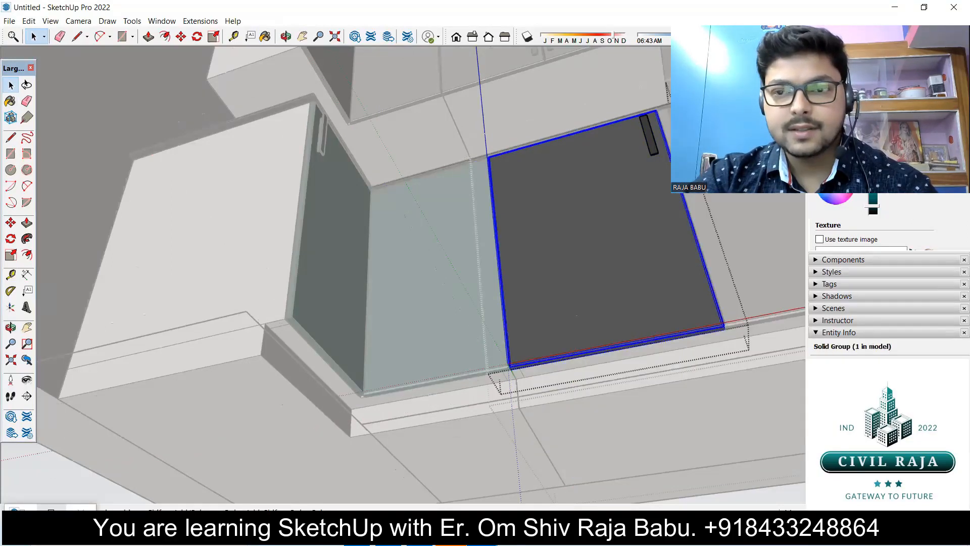
key("b")
key("space")
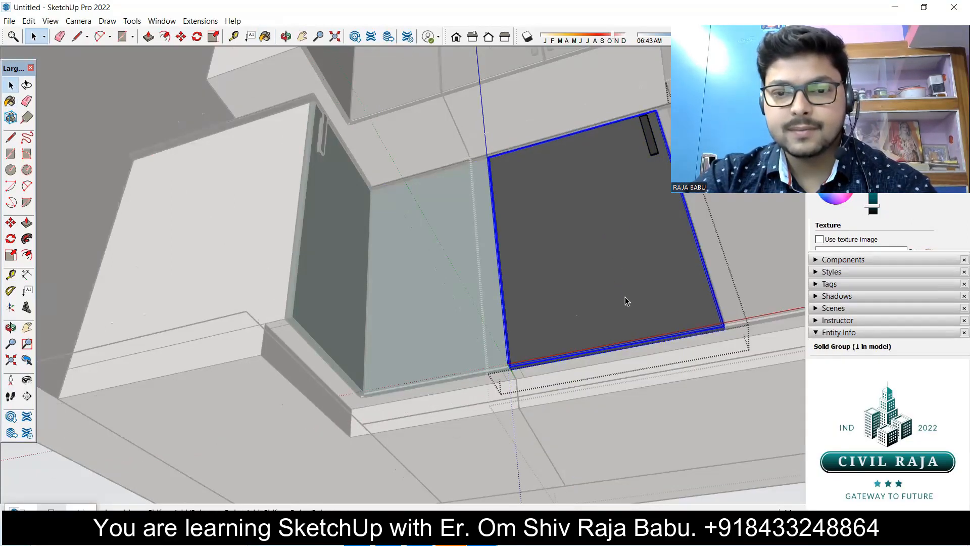
triple_click(623, 292)
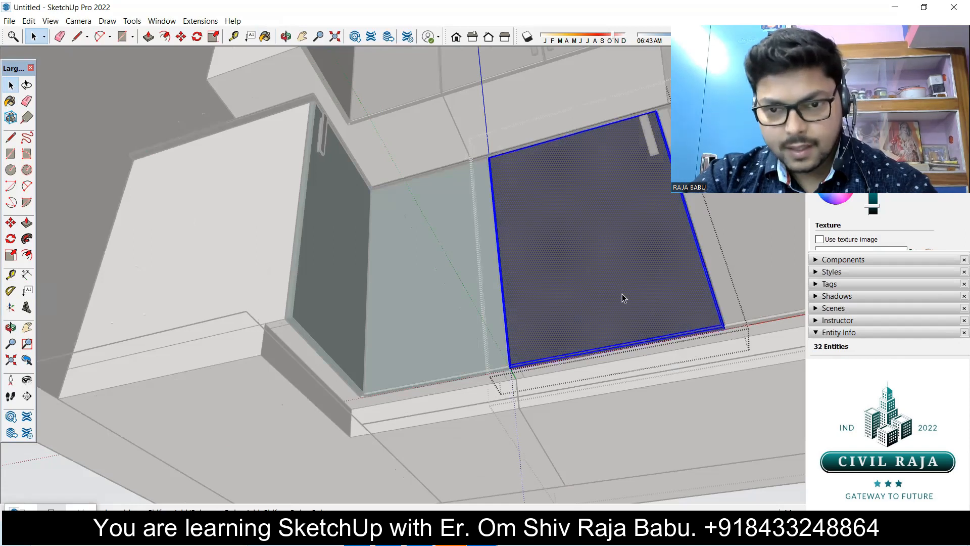
scroll(672, 329, "up", 8)
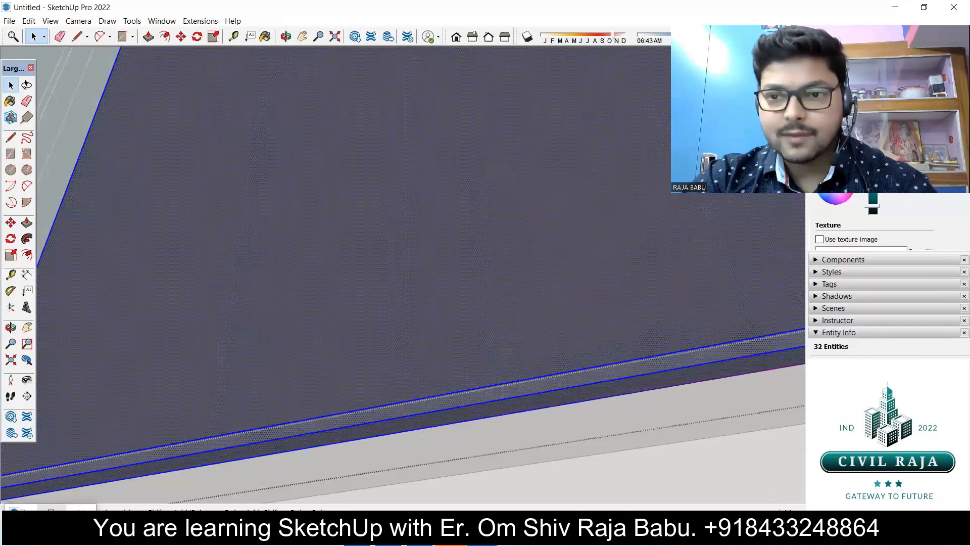
key("b")
left_click(616, 261)
scroll(438, 223, "down", 6)
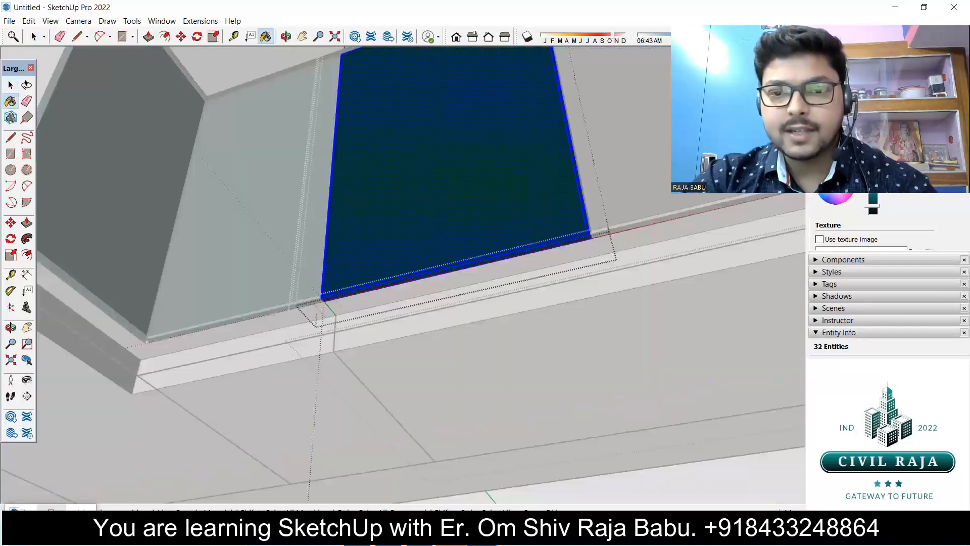
Step: Select all geometry of the same base cabinet's second door and paint it with Color H08
key("space")
left_click(673, 191)
scroll(665, 207, "up", 2)
scroll(656, 196, "up", 1)
triple_click(656, 193)
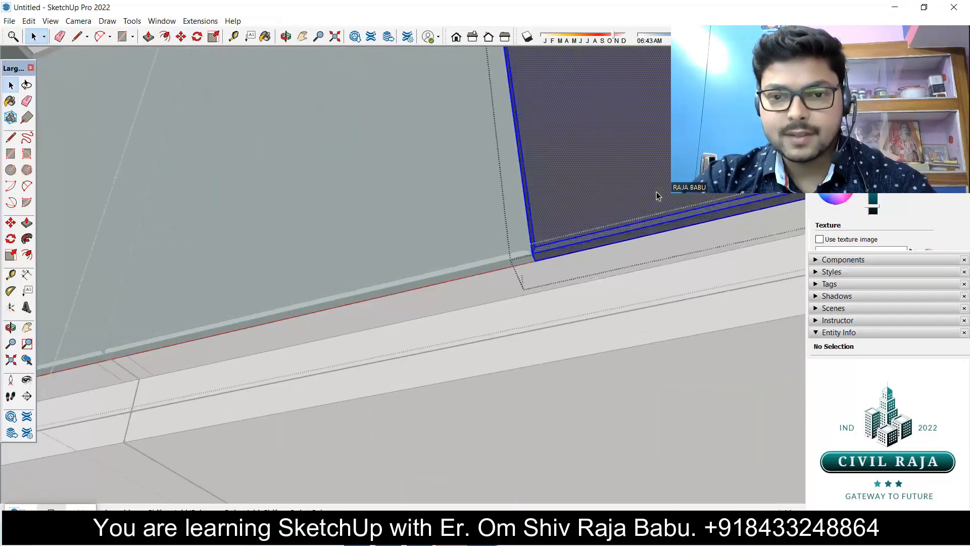
key("b")
left_click(622, 203)
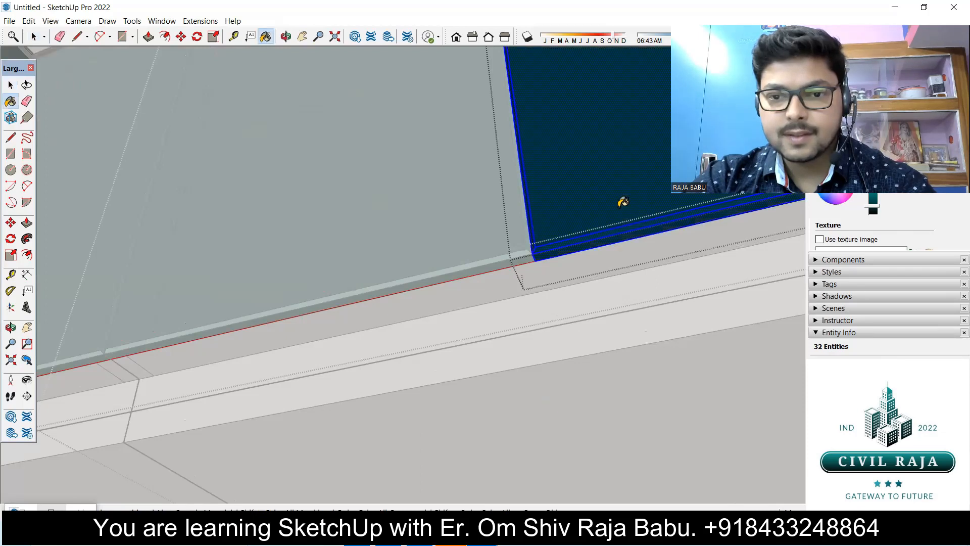
scroll(566, 178, "down", 3)
Step: Open the door group of the single-door base cabinet before the sink-side corner and paint its front and lower edges with Color H08
key("space")
scroll(394, 196, "down", 3)
scroll(605, 142, "down", 3)
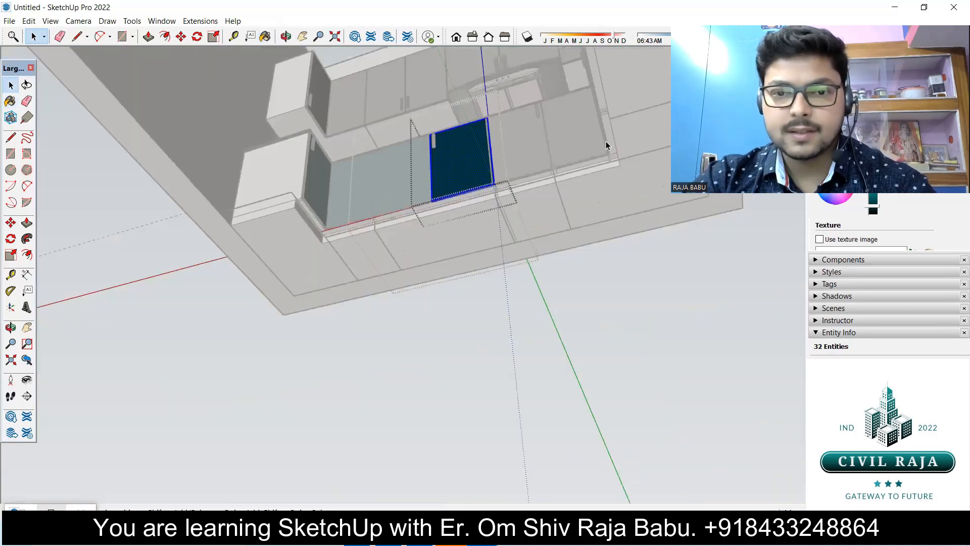
scroll(581, 149, "up", 4)
scroll(387, 162, "up", 1)
double_click(386, 163)
scroll(386, 185, "up", 3)
left_click(386, 186)
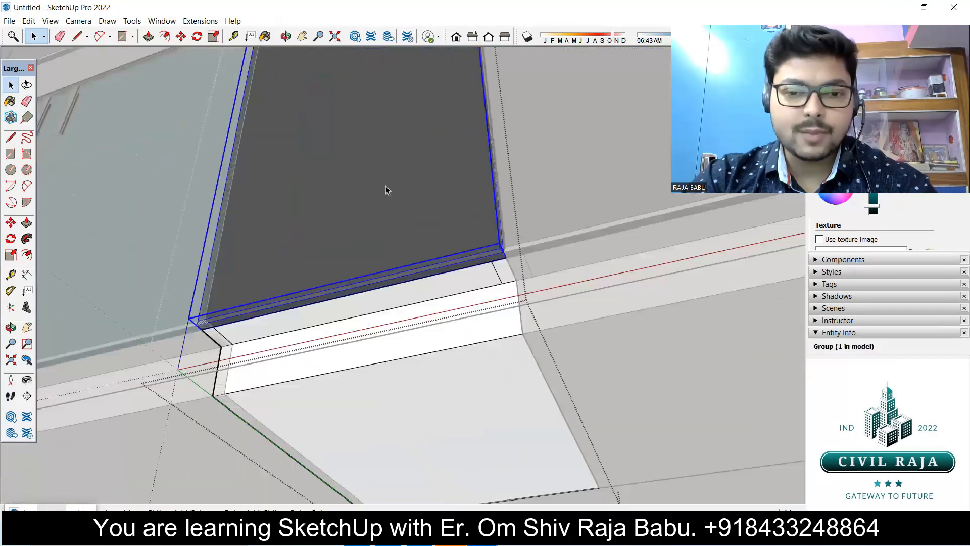
double_click(386, 186)
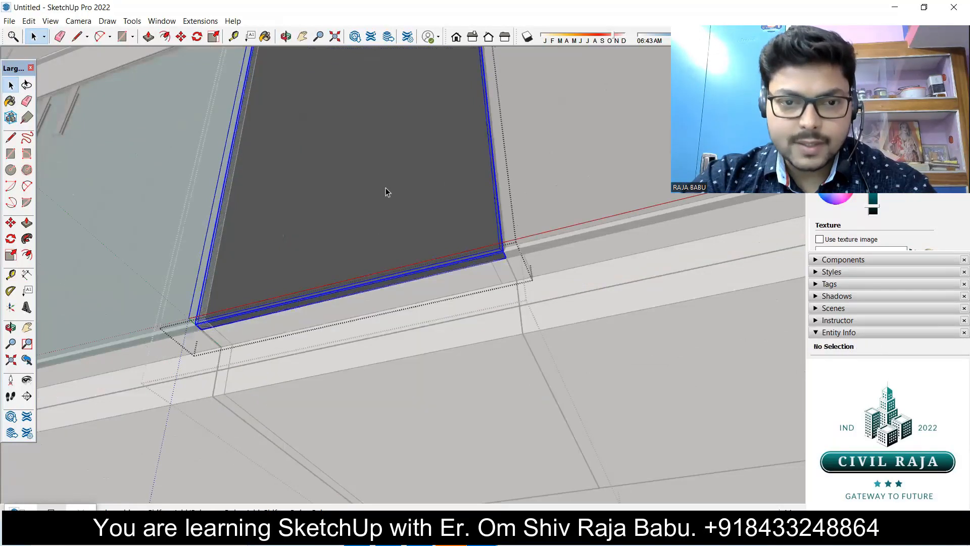
scroll(352, 257, "up", 3)
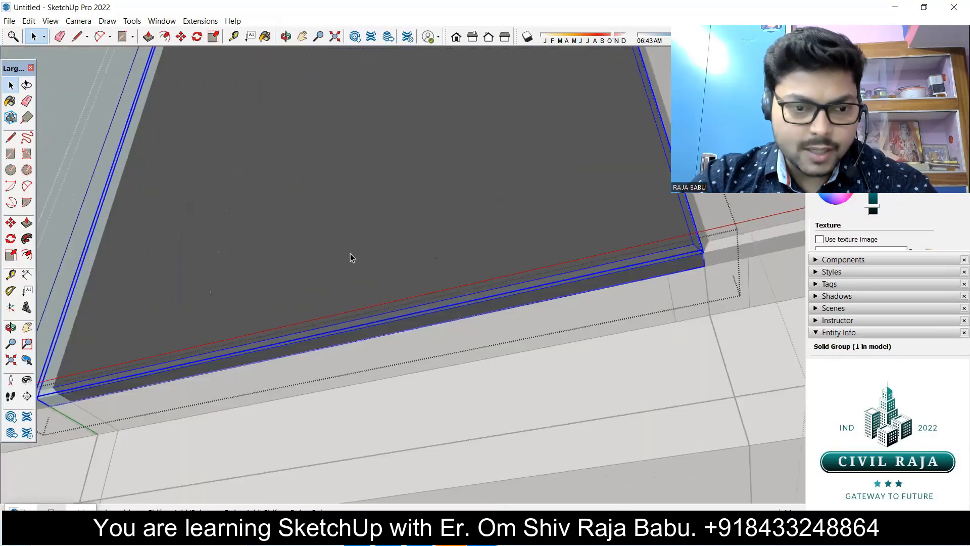
double_click(351, 258)
key("b")
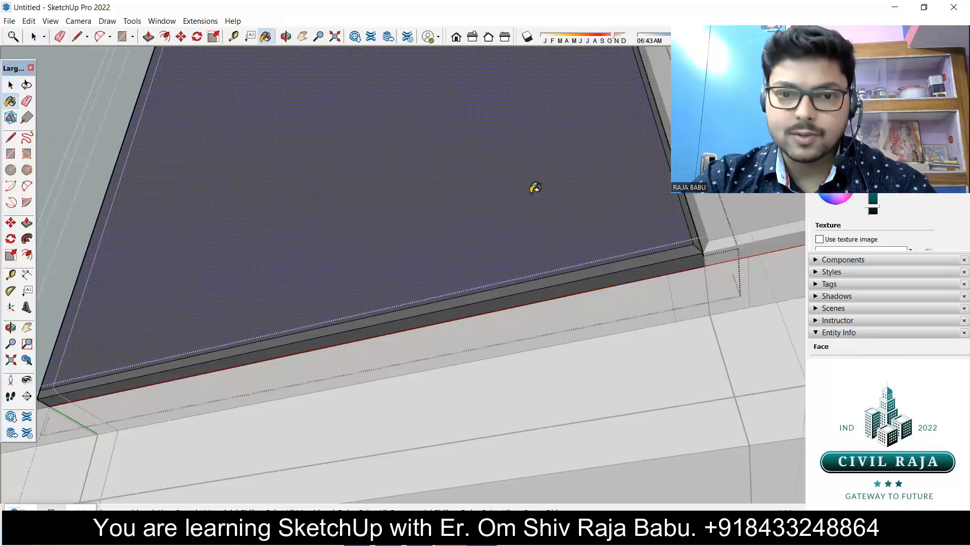
left_click(545, 226)
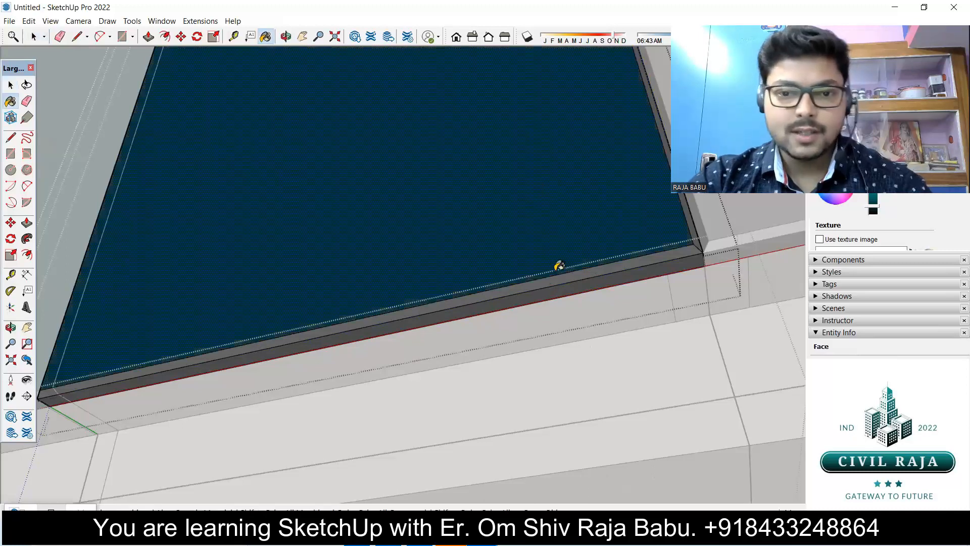
left_click(529, 284)
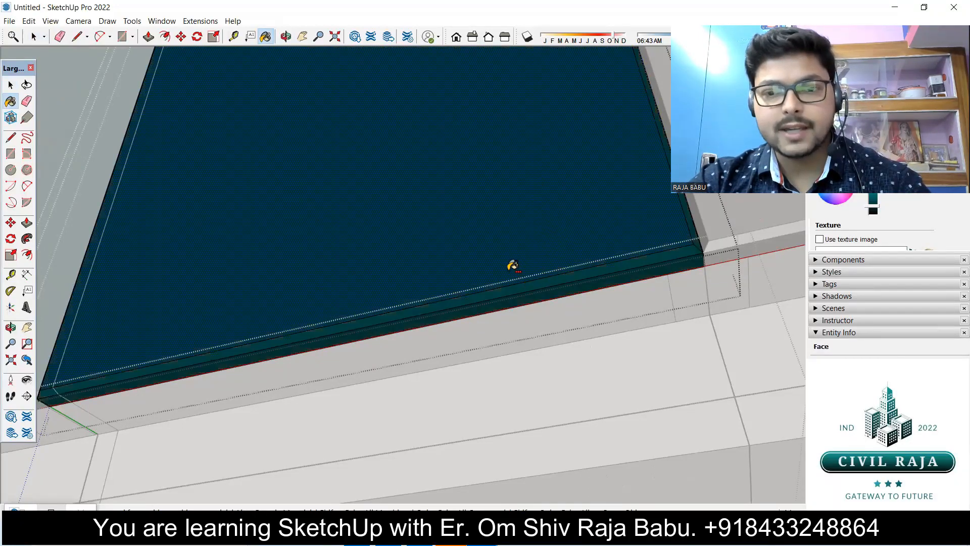
Step: Open the sink-side corner base cabinet's first door along the back wall and paint all its geometry with Color H08
scroll(511, 267, "down", 3)
key("space")
left_click(706, 195)
left_click(706, 196)
double_click(682, 209)
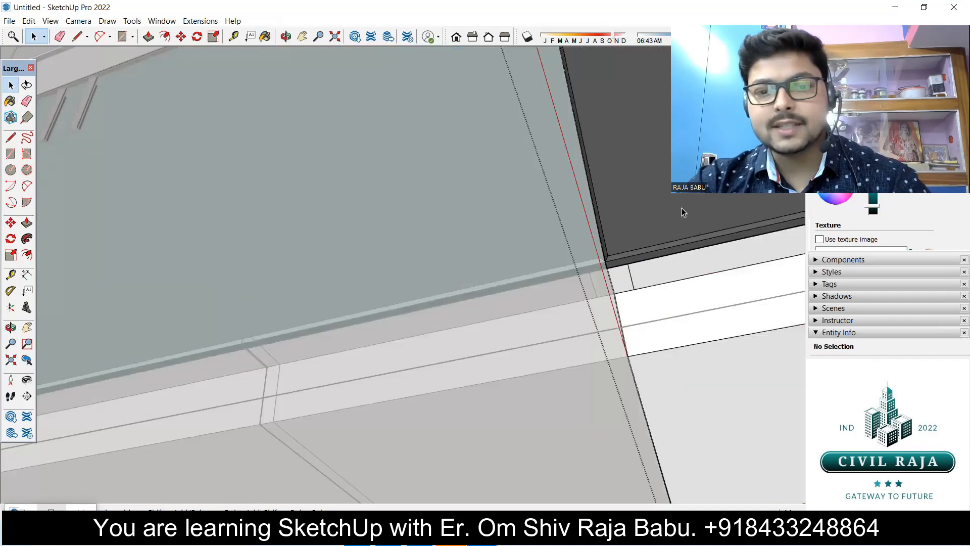
scroll(617, 208, "up", 5)
double_click(668, 192)
key("ctrl+a")
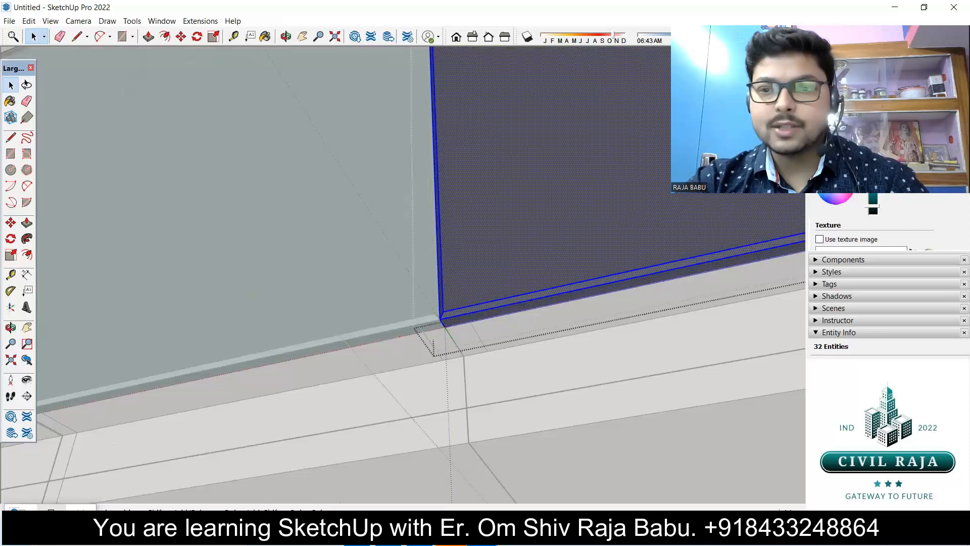
key("b")
left_click(529, 203)
scroll(513, 182, "down", 3)
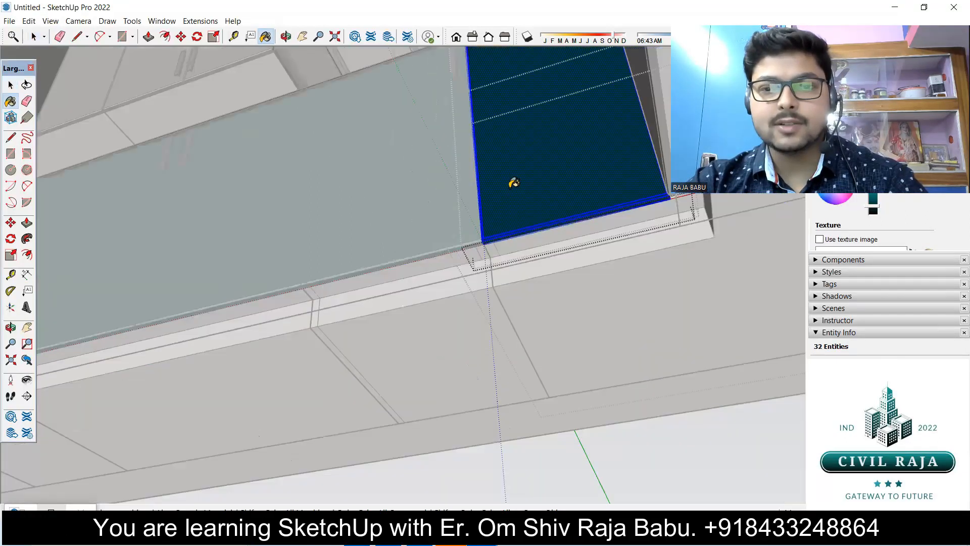
Step: Open the same corner cabinet's second door beside the drawers and paint its front and edges with Color H08
key("space")
scroll(514, 183, "down", 8)
scroll(684, 298, "up", 4)
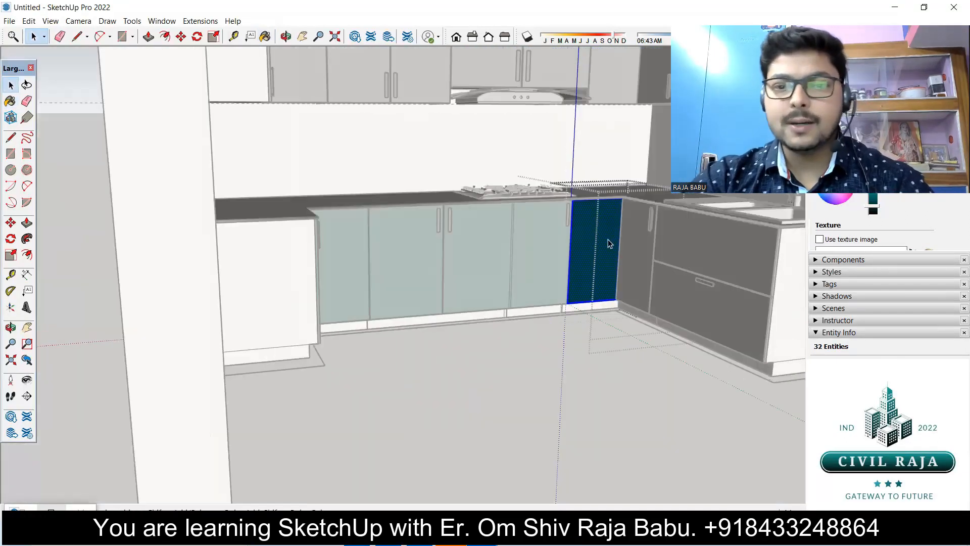
scroll(641, 239, "up", 3)
scroll(672, 220, "up", 3)
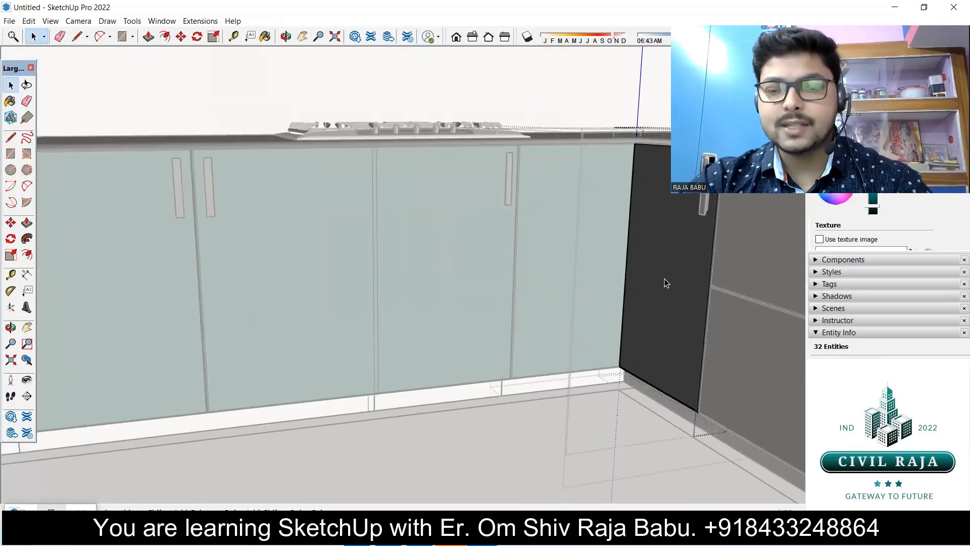
scroll(665, 353, "up", 2)
scroll(650, 187, "up", 2)
scroll(665, 249, "up", 3)
scroll(597, 234, "up", 2)
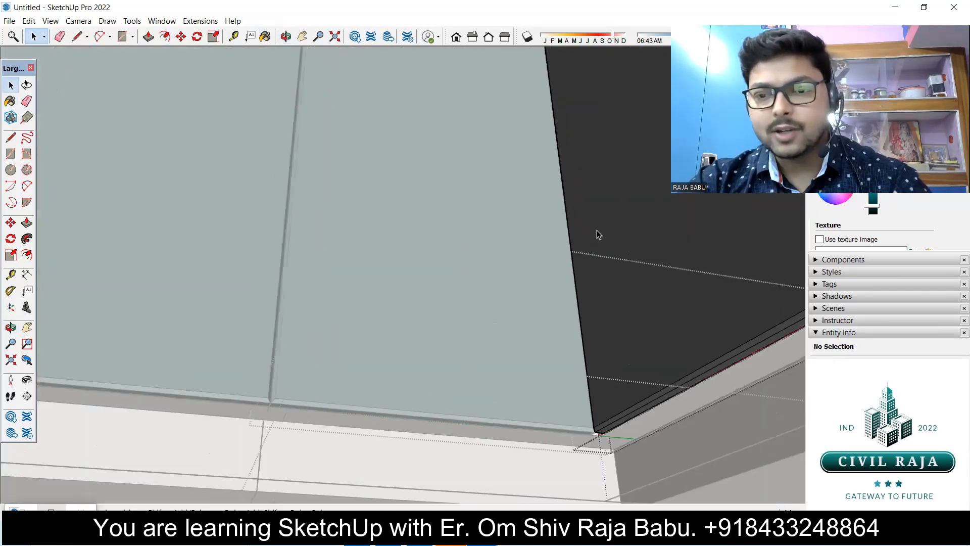
scroll(699, 246, "down", 3)
scroll(696, 259, "up", 2)
key("b")
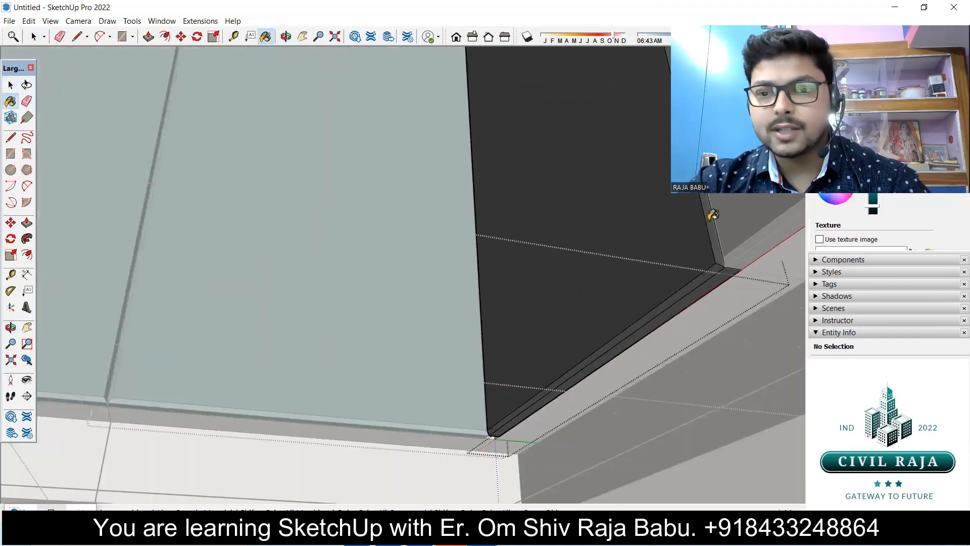
left_click(688, 254)
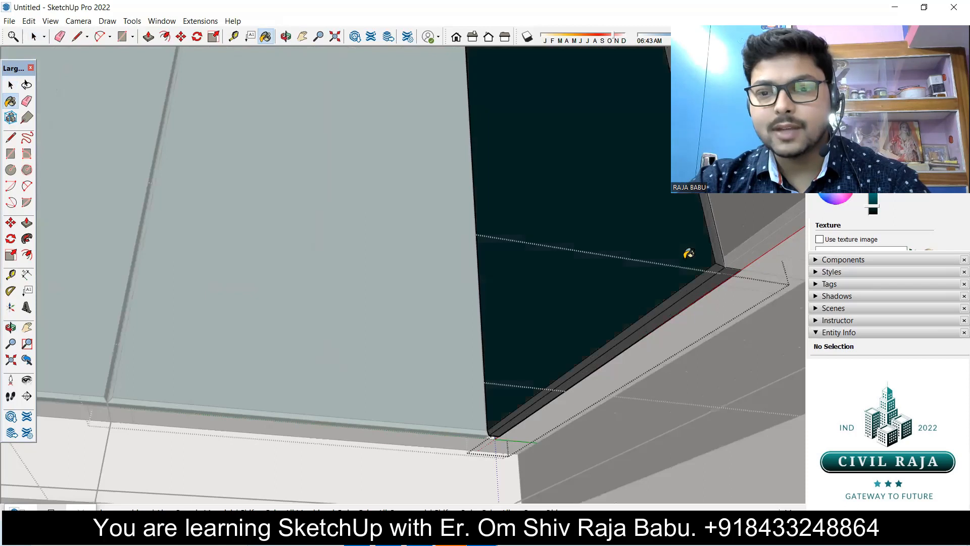
left_click(702, 279)
scroll(581, 202, "down", 4)
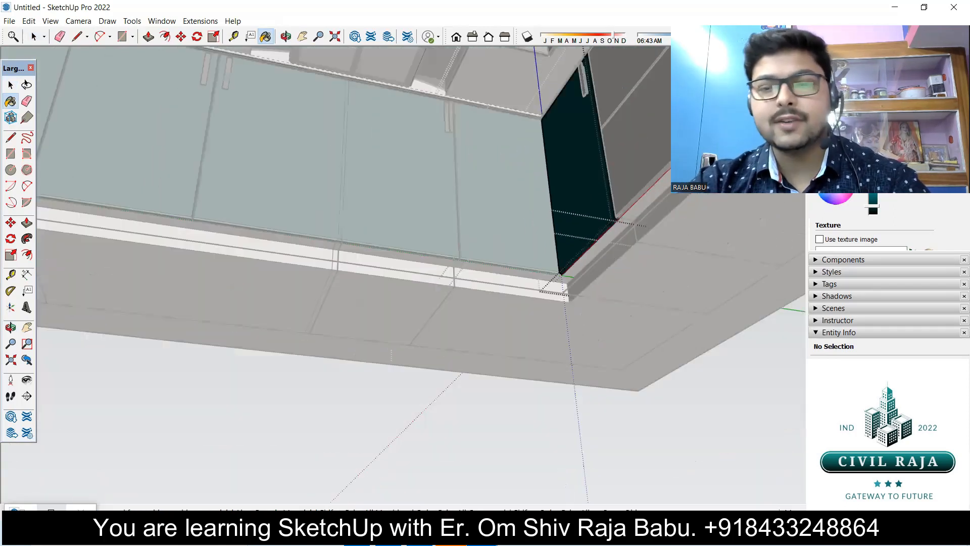
Step: Open the upper drawer front of the sink base cabinet and paint its face and lower edges with Color H08
scroll(626, 321, "up", 1)
key("space")
left_click(671, 204)
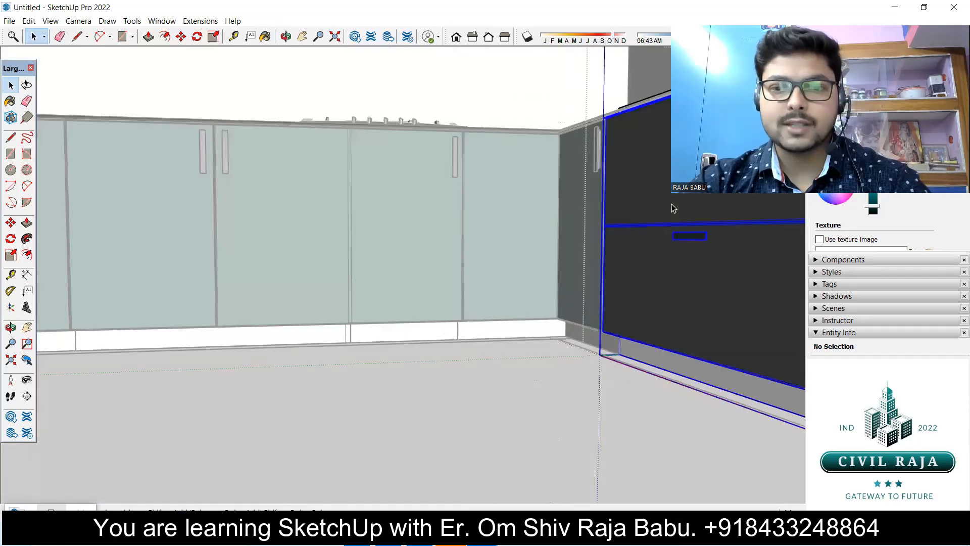
double_click(673, 203)
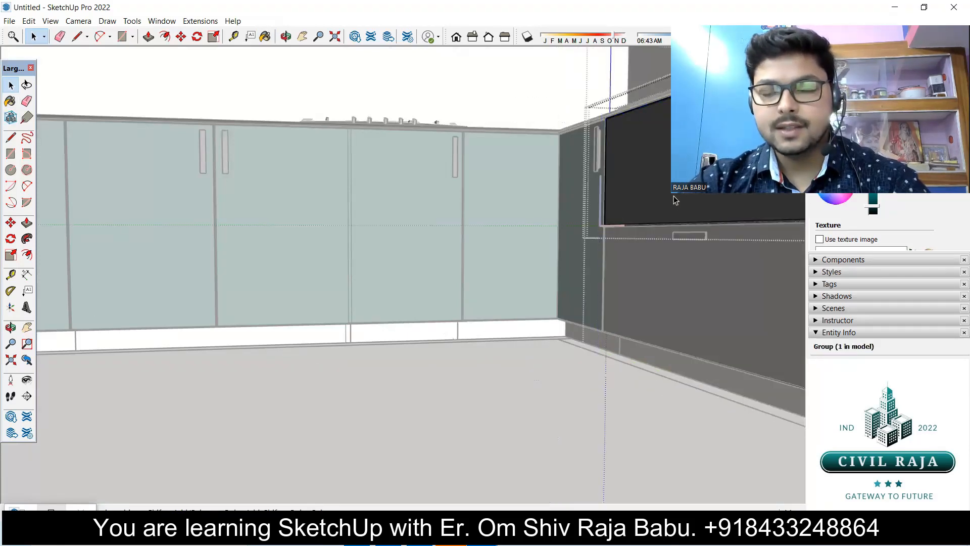
scroll(673, 201, "up", 3)
key("b")
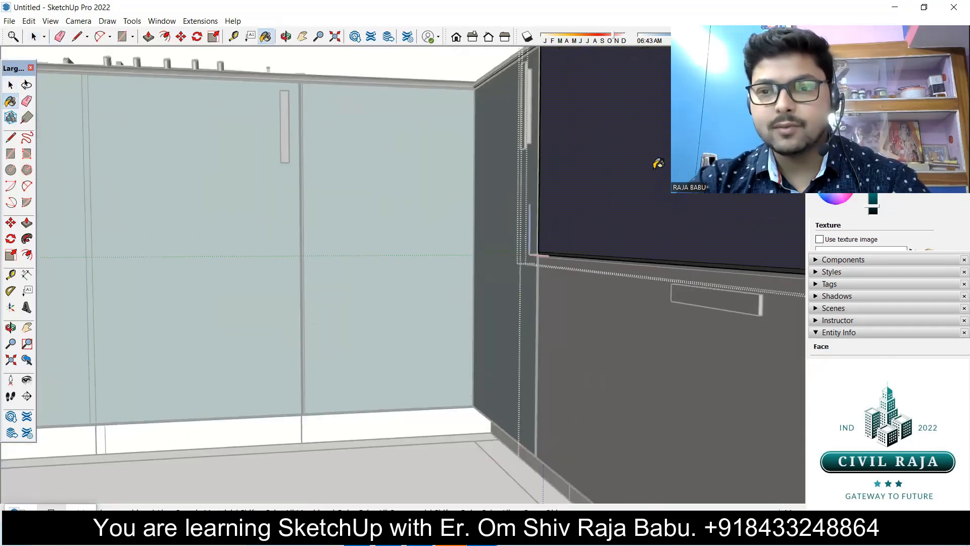
left_click(643, 173)
scroll(569, 262, "up", 5)
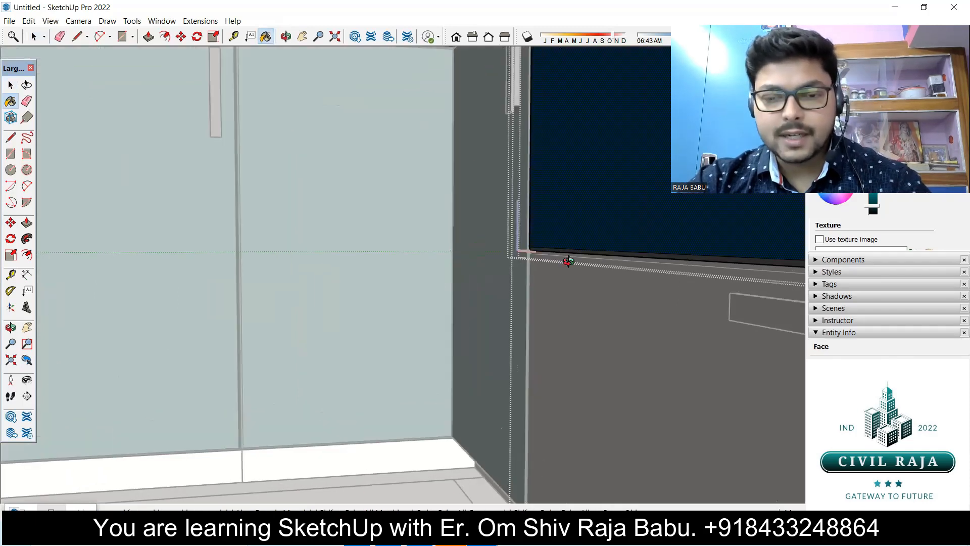
scroll(549, 166, "up", 2)
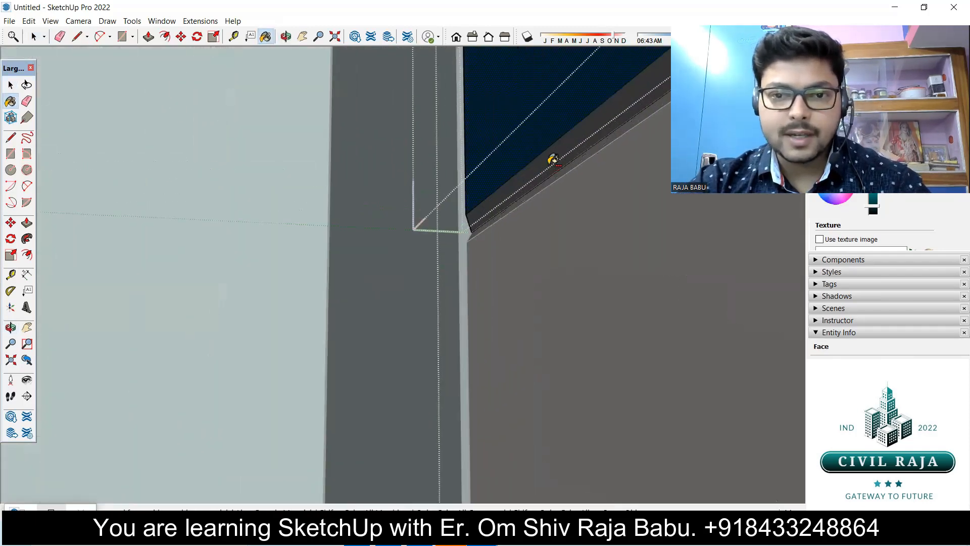
left_click(551, 171)
scroll(550, 170, "down", 1)
Step: Select all geometry of the sink cabinet's lower drawer front, paint it with Color H08 and close the open groups
middle_click_drag(577, 225, 469, 248)
middle_click_drag(612, 172, 576, 202)
scroll(314, 145, "down", 5)
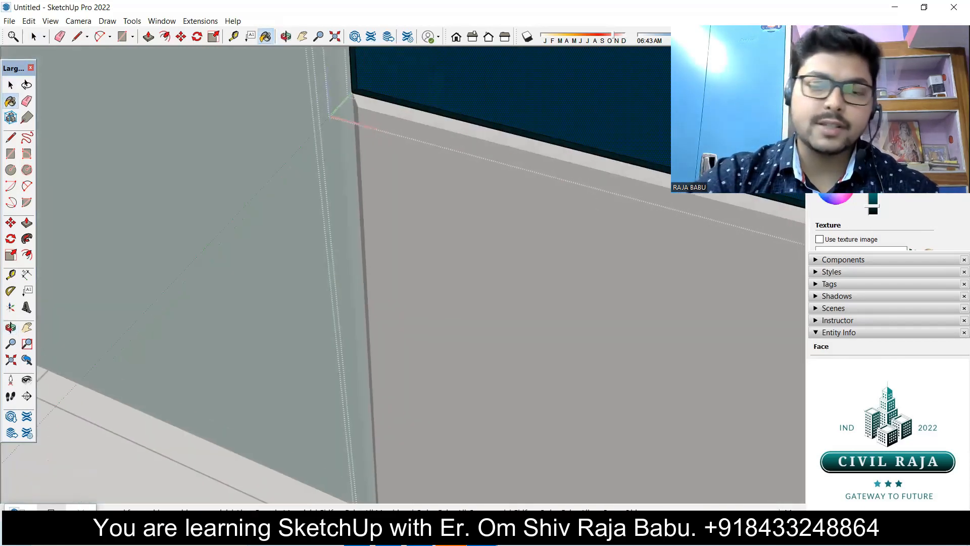
scroll(451, 191, "up", 6)
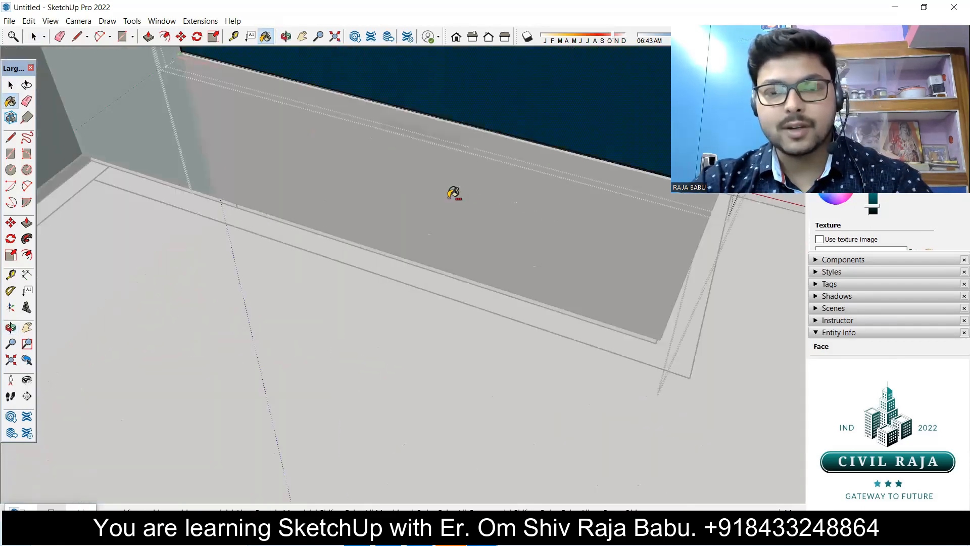
key("space")
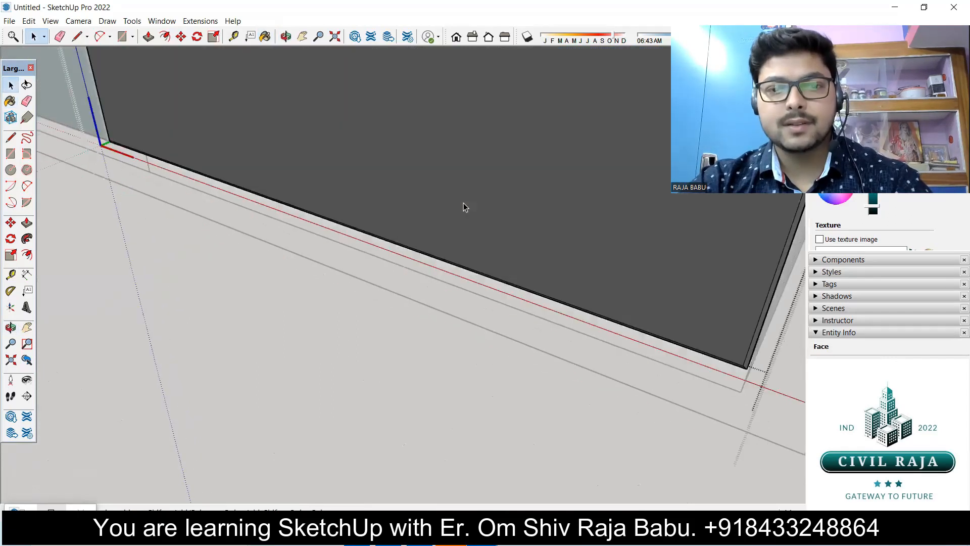
triple_click(463, 202)
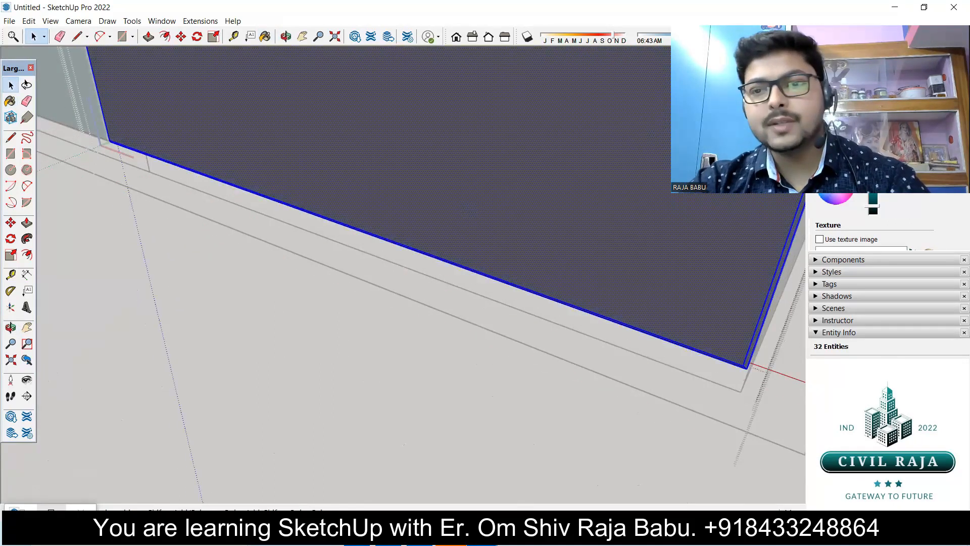
middle_click_drag(500, 219, 378, 202)
scroll(569, 247, "down", 5)
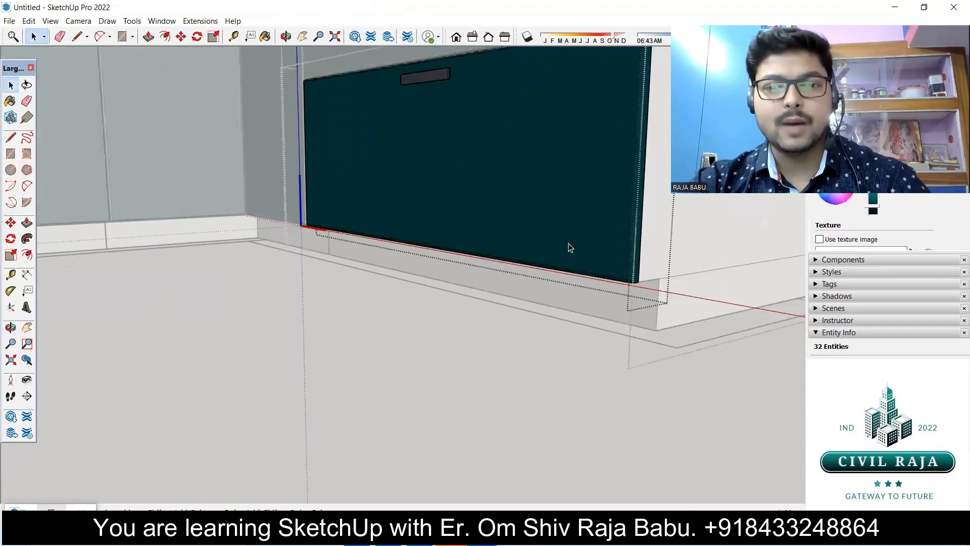
left_click(493, 310)
left_click(693, 248)
scroll(678, 259, "down", 3)
scroll(678, 260, "down", 4)
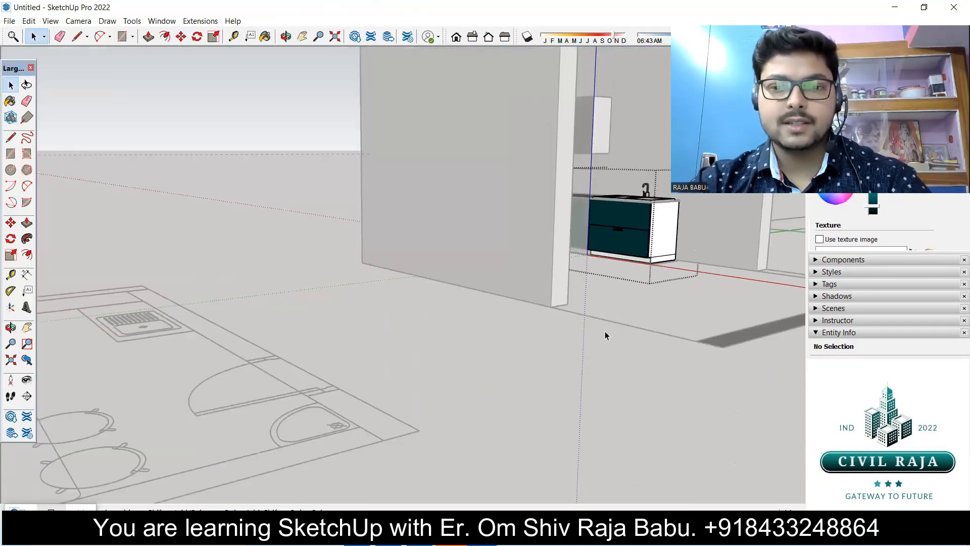
left_click(526, 316)
Step: Examine the whole kitchen from the front, checking the painted base cabinets and the doors of the wall cabinets
middle_click_drag(538, 315, 701, 259)
middle_click_drag(502, 195, 553, 241)
scroll(550, 242, "up", 4)
middle_click_drag(498, 227, 563, 275)
scroll(479, 214, "down", 3)
middle_click_drag(483, 230, 317, 168)
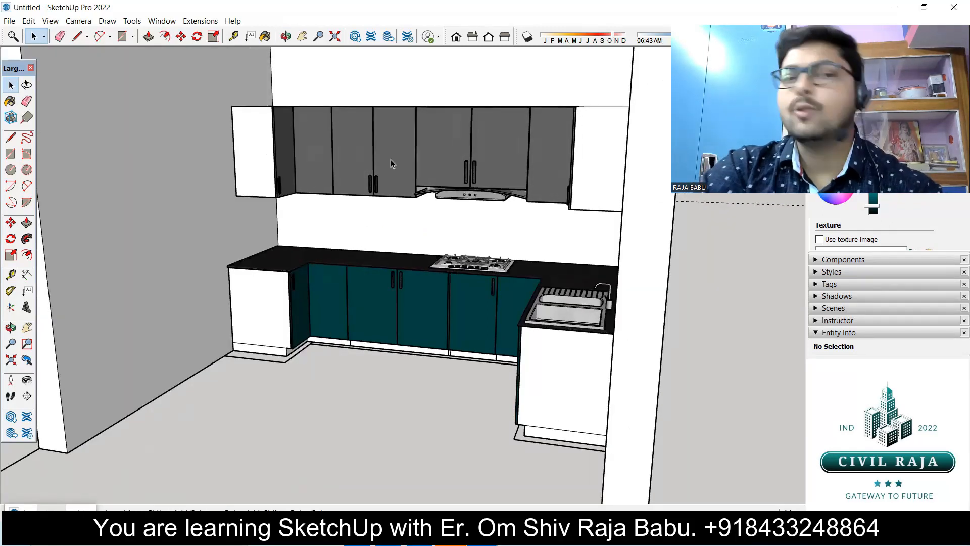
scroll(264, 143, "up", 2)
scroll(263, 143, "up", 2)
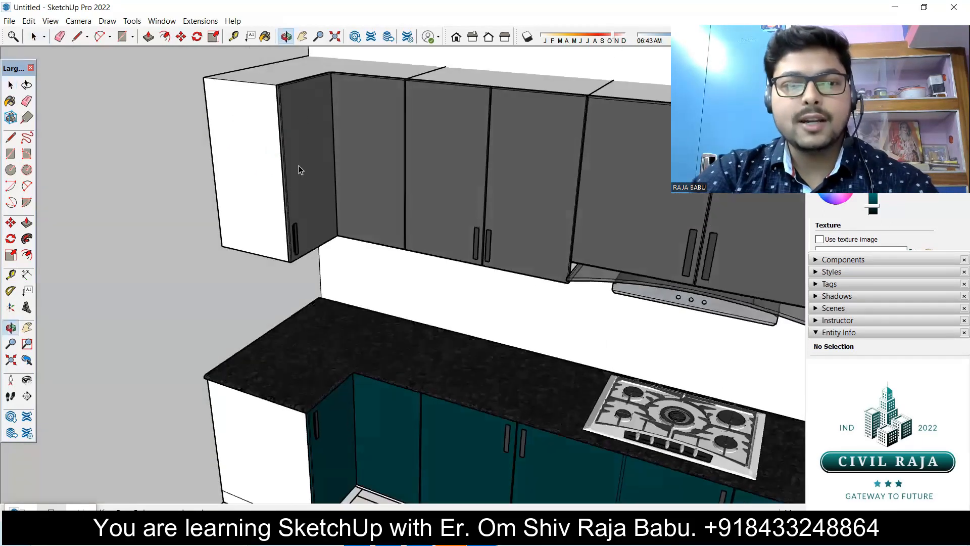
scroll(298, 165, "up", 2)
scroll(325, 180, "down", 3)
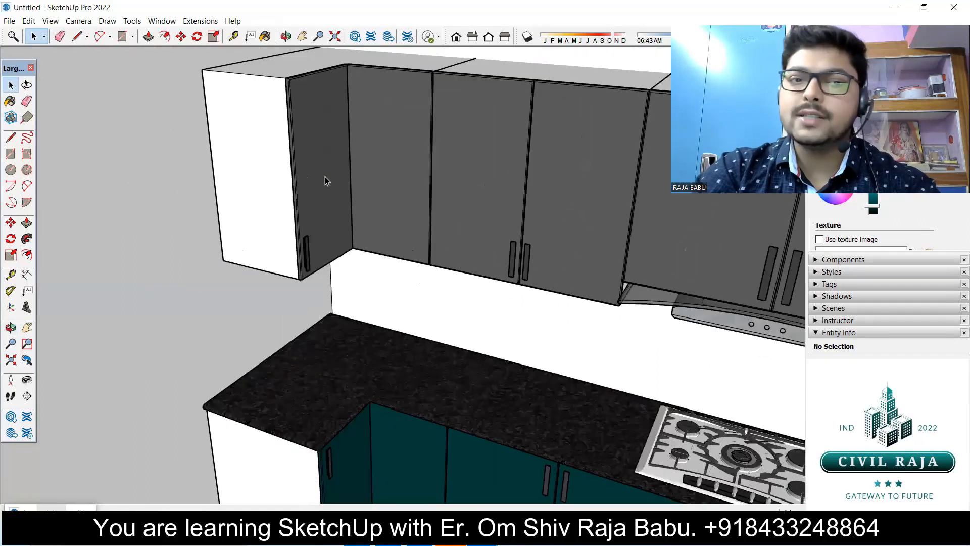
Step: Open the corner wall cabinet's first door, with the handle, and paint all its geometry with Color H08
double_click(314, 140)
double_click(314, 141)
left_click(314, 141)
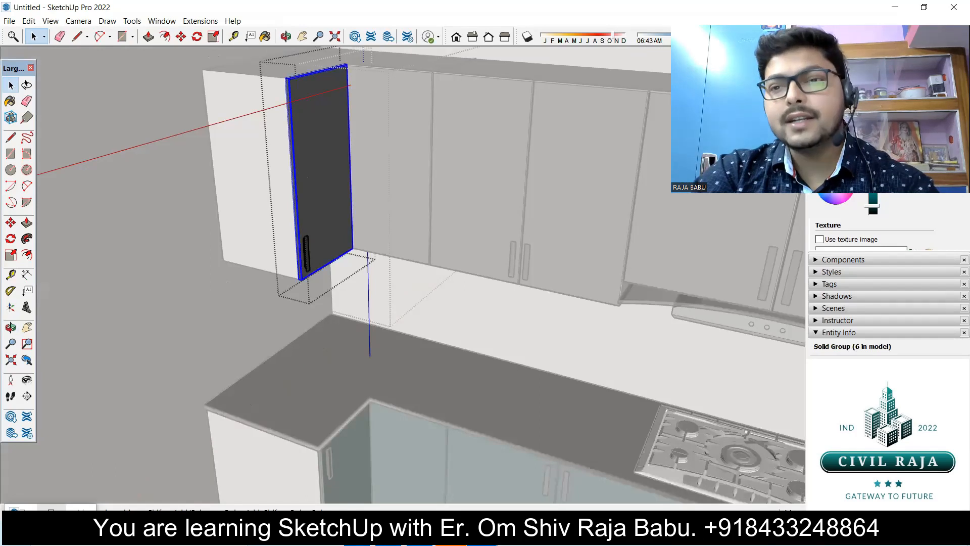
key("b")
scroll(312, 148, "up", 4)
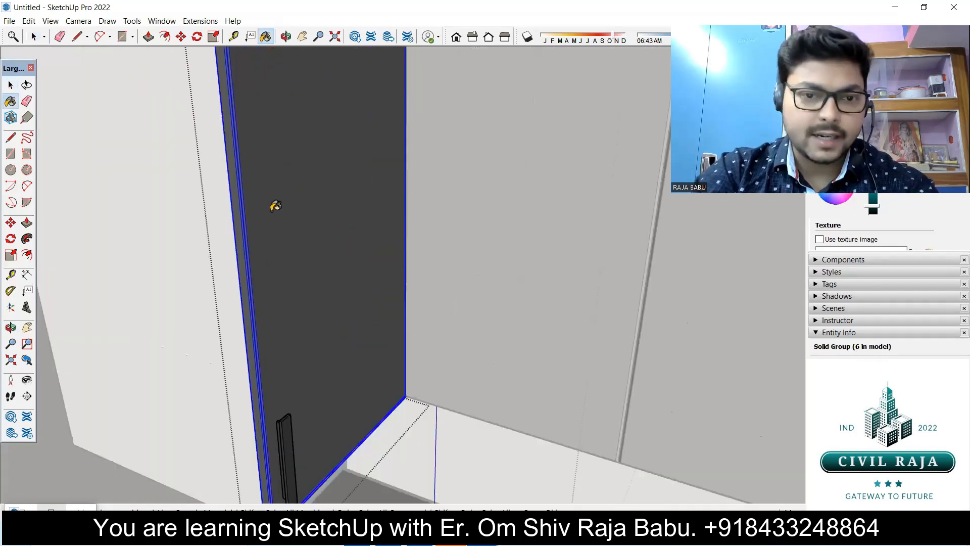
key("space")
double_click(293, 198)
key("ctrl+a")
key("b")
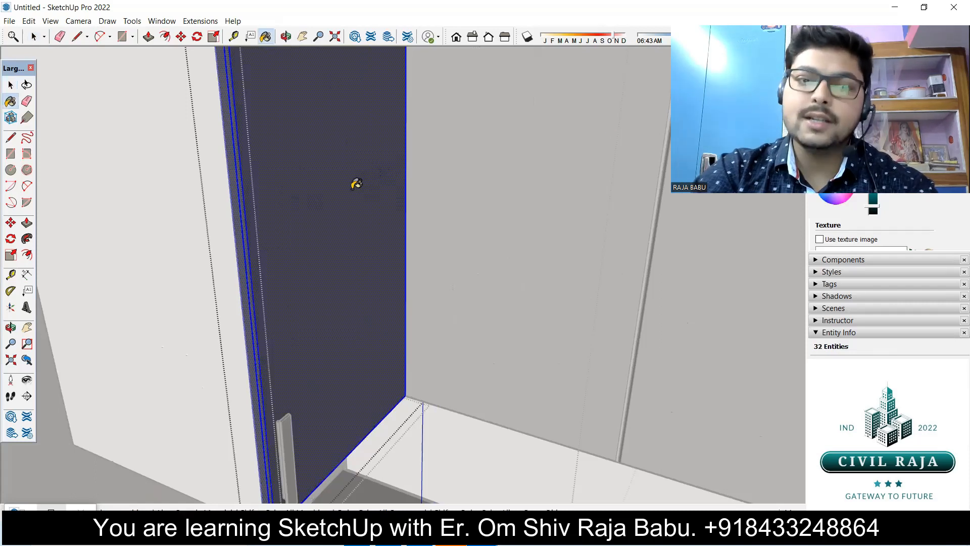
left_click(353, 184)
Step: Open the corner wall cabinet's second door, the one without a handle, and paint all its geometry with Color H08
scroll(217, 195, "down", 5)
key("space")
triple_click(329, 201)
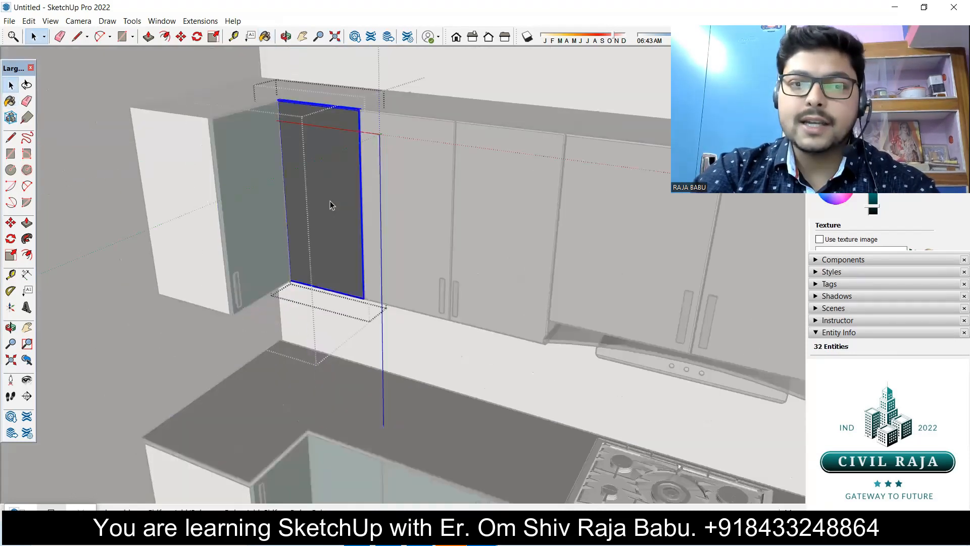
scroll(353, 141, "up", 5)
double_click(323, 162)
key("ctrl+a")
key("b")
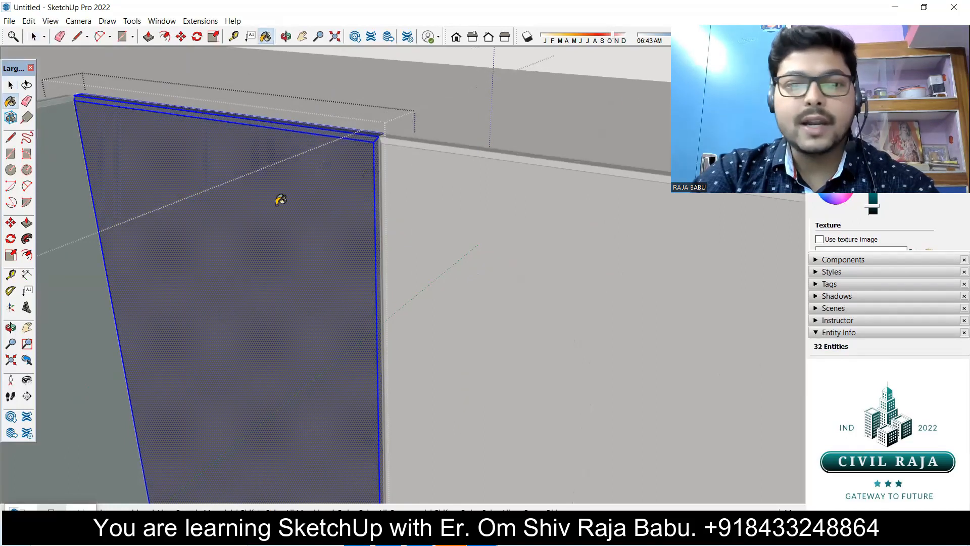
left_click(208, 200)
scroll(208, 200, "down", 4)
Step: Open the first door of the two-door wall cabinet beside the corner unit and paint all its geometry with Color H08
key("space")
double_click(332, 232)
left_click(393, 241)
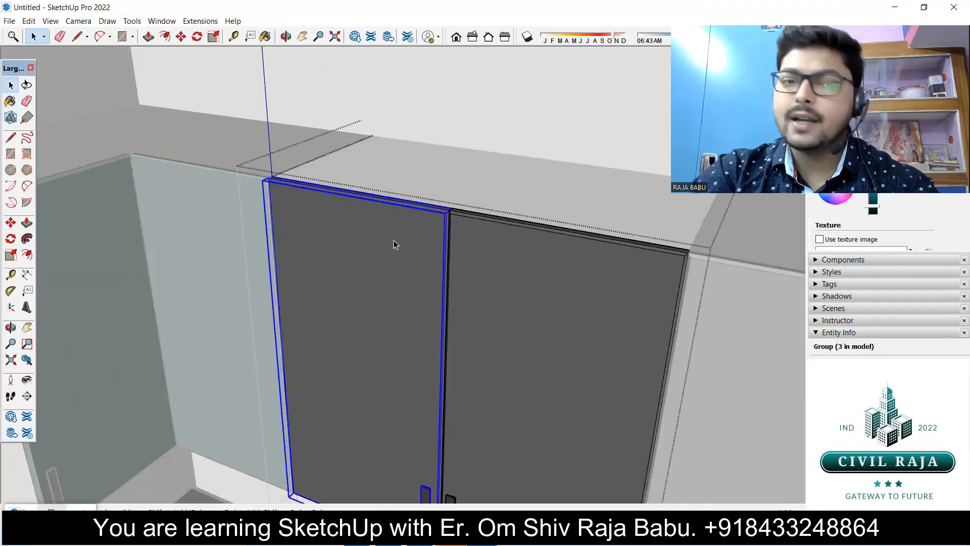
scroll(394, 238, "up", 2)
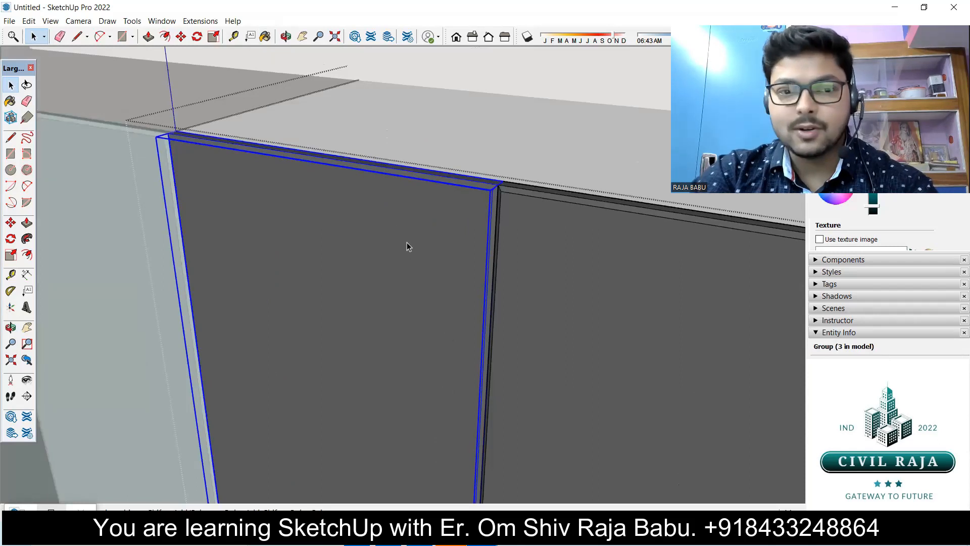
double_click(407, 241)
left_click(407, 241)
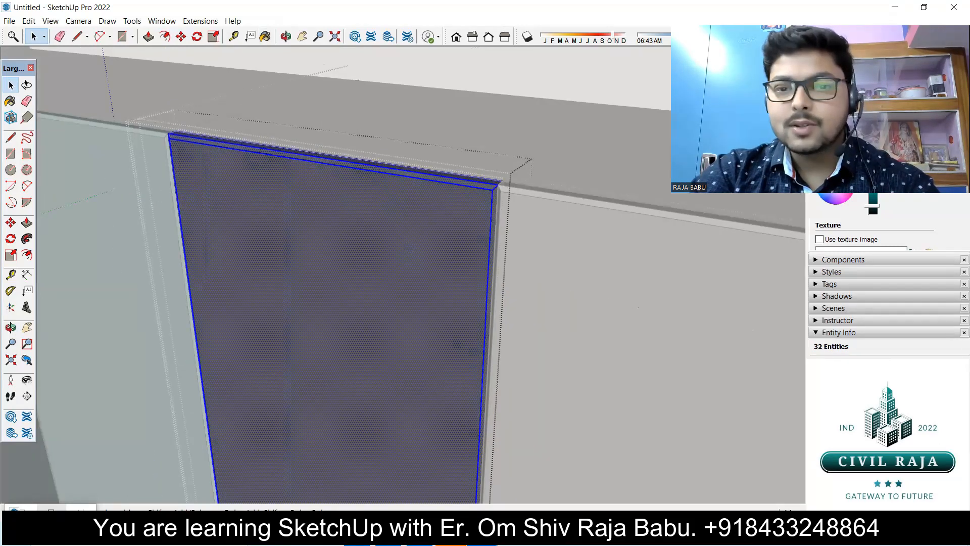
key("b")
left_click(421, 228)
scroll(323, 232, "down", 4)
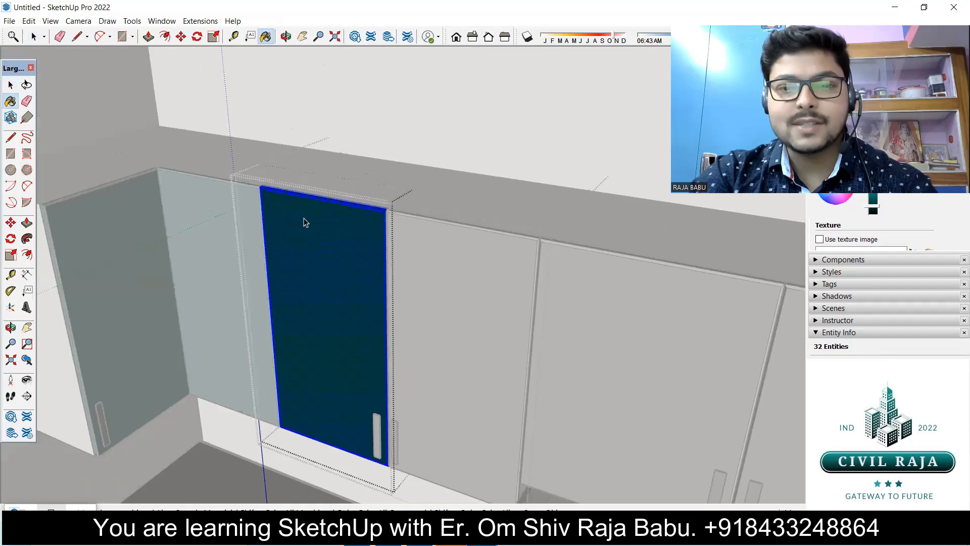
Step: Select all geometry of the same wall cabinet's second door, nearest the range hood, and paint it with Color H08
key("space")
double_click(440, 284)
left_click(440, 284)
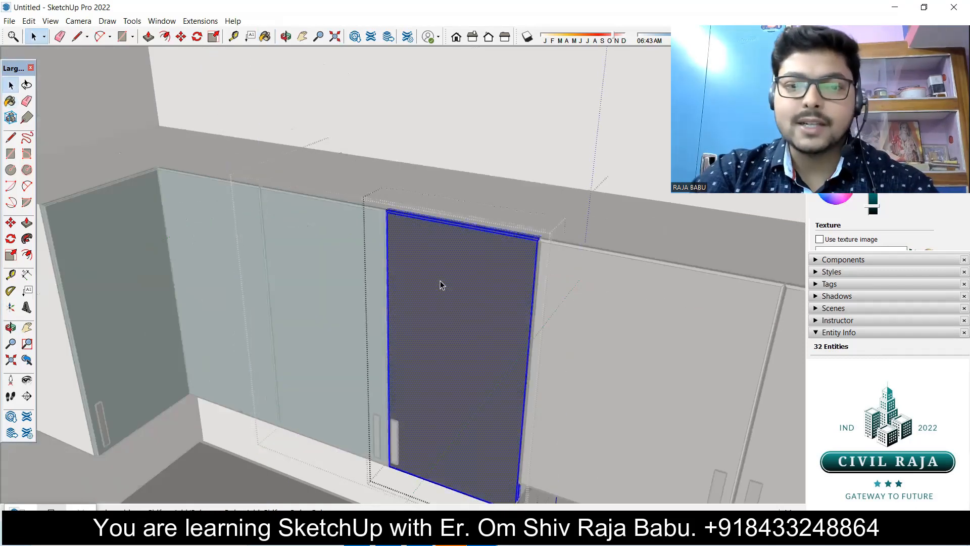
key("b")
left_click(485, 269)
middle_click_drag(514, 288, 546, 296)
Step: Open the wall cabinet above the range hood and paint all geometry of its first door with Color H08
key("space")
left_click(584, 300)
double_click(585, 302)
scroll(493, 199, "down", 4)
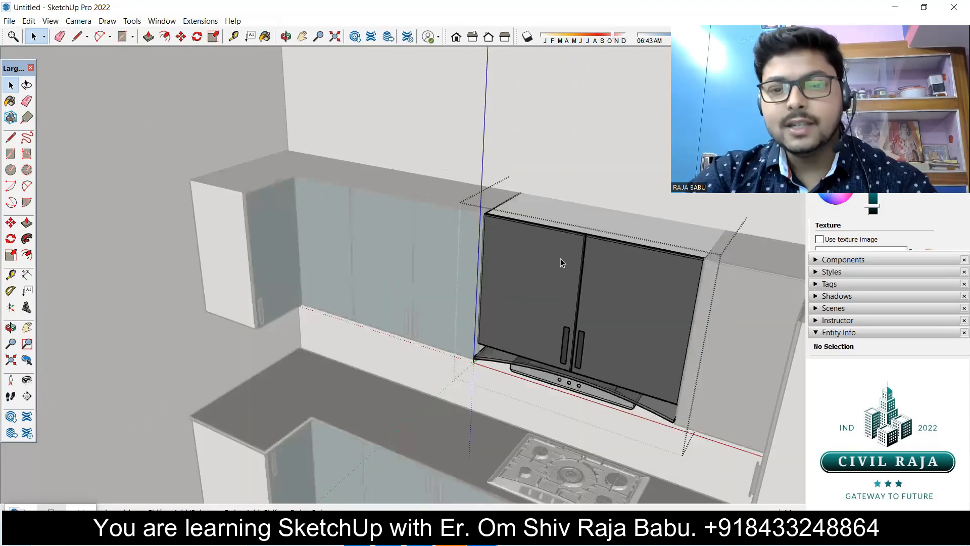
scroll(550, 260, "up", 5)
double_click(550, 258)
double_click(549, 259)
left_click(550, 258)
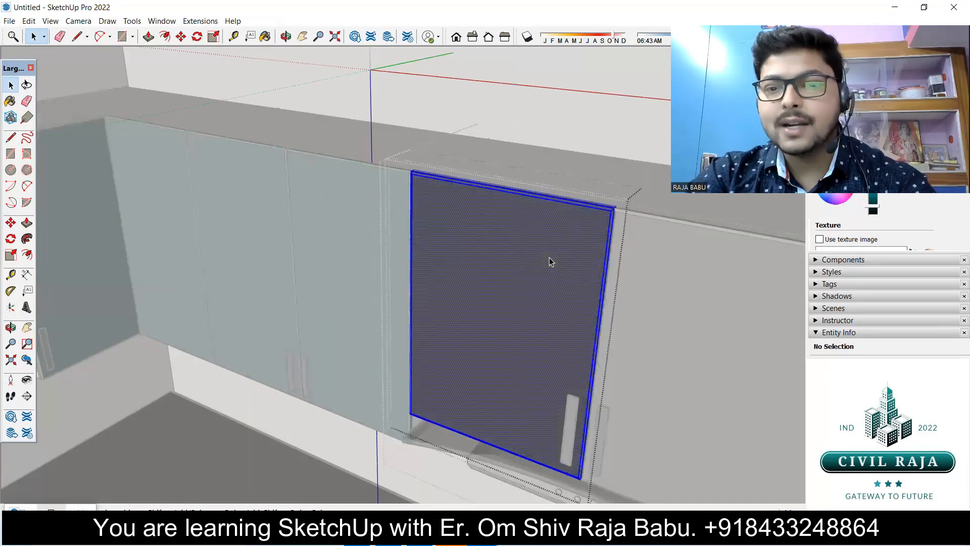
key("b")
left_click(505, 268)
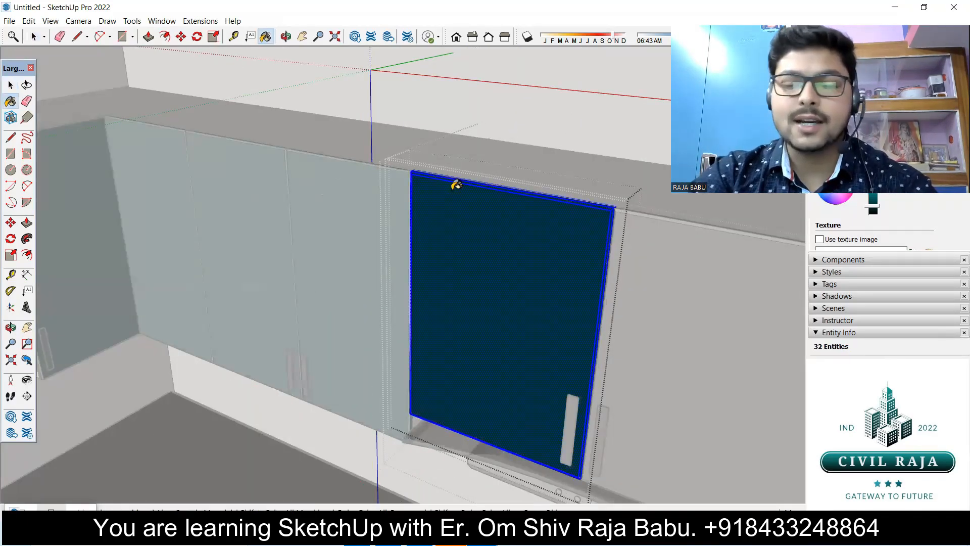
scroll(457, 186, "down", 4)
Step: Open the second door of the wall cabinet above the range hood and paint all its geometry with Color H08
key("space")
middle_click_drag(503, 207, 443, 371)
left_click(447, 366)
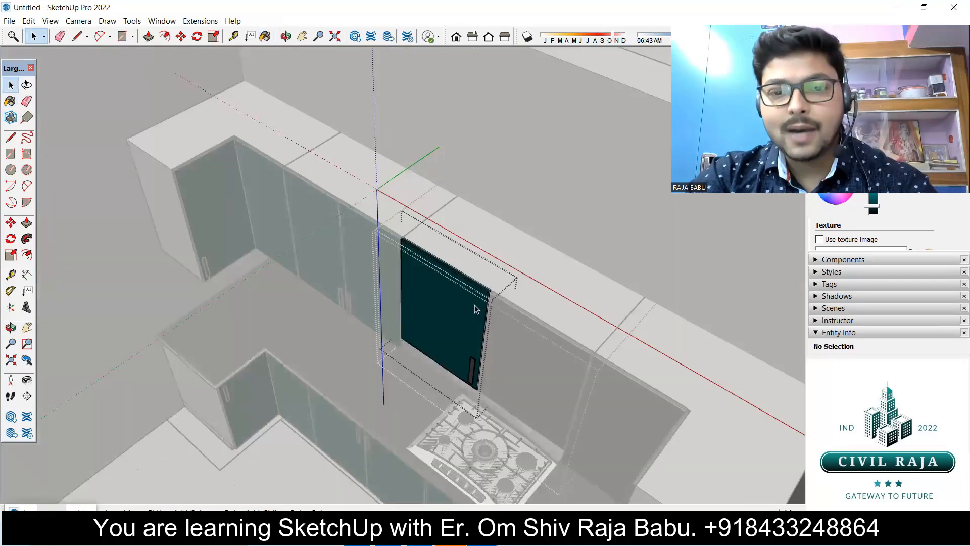
scroll(475, 306, "up", 4)
scroll(553, 343, "up", 3)
left_click(552, 340)
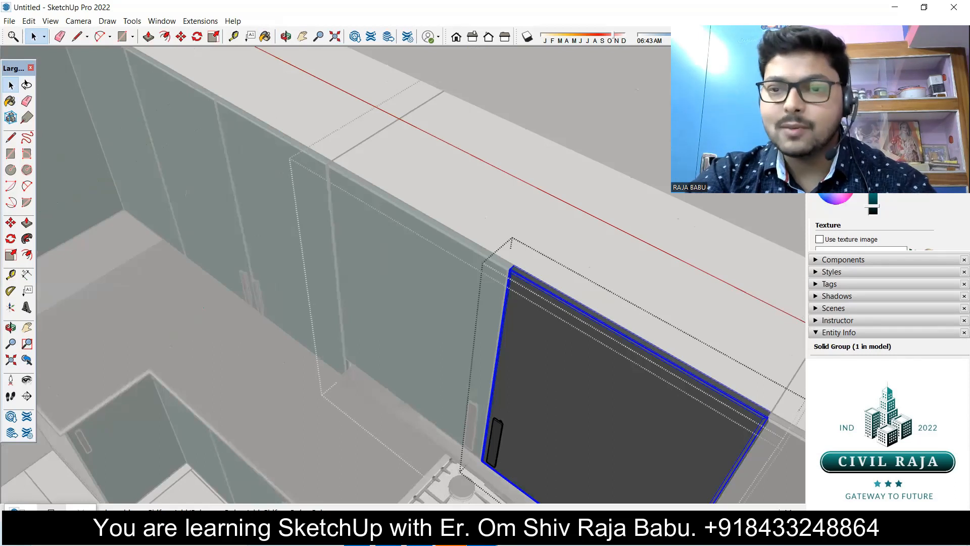
key("b")
key("space")
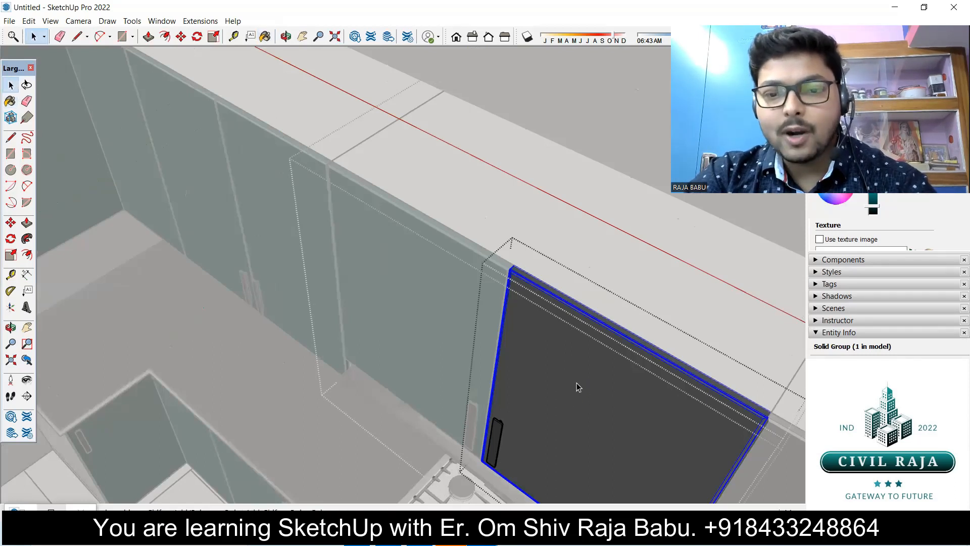
triple_click(578, 392)
key("b")
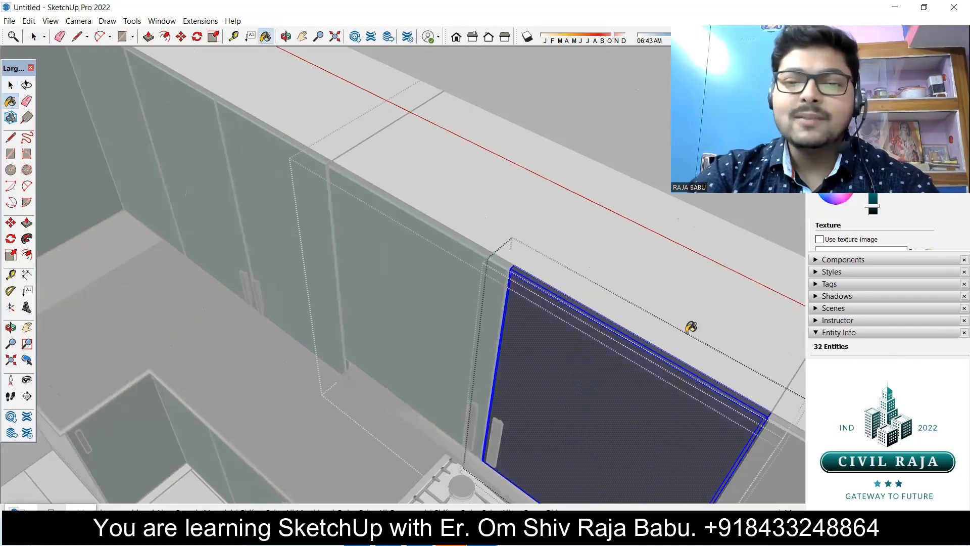
left_click(592, 348)
scroll(563, 311, "down", 3)
key("space")
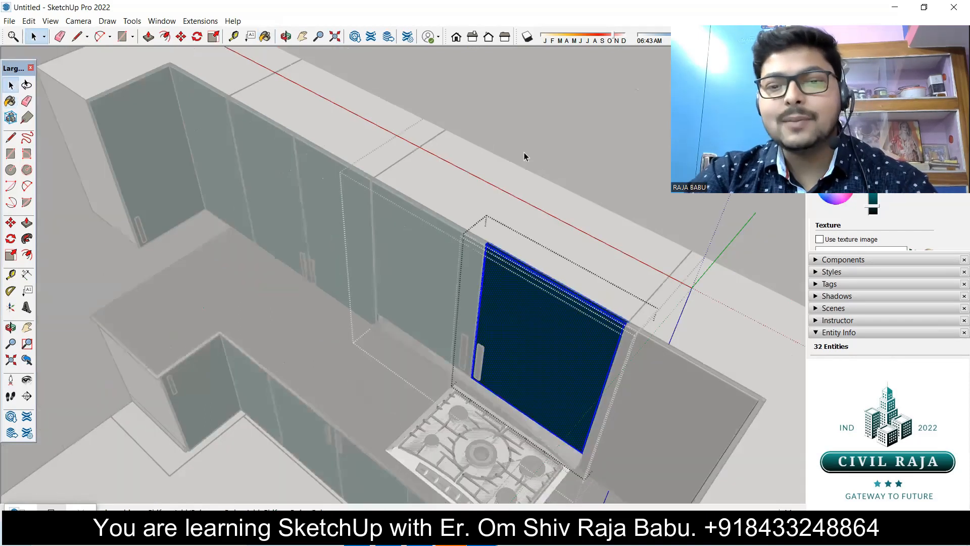
Step: Open the handleless door of the corner wall cabinet on the sink side and paint its face and upper edge with Color H08
scroll(344, 313, "down", 4)
mouse_move(554, 375)
middle_mouse_down()
mouse_move(490, 281)
mouse_move(119, 325)
mouse_move(411, 330)
mouse_move(507, 271)
mouse_move(414, 134)
mouse_move(392, 247)
middle_mouse_up()
scroll(412, 133, "up", 5)
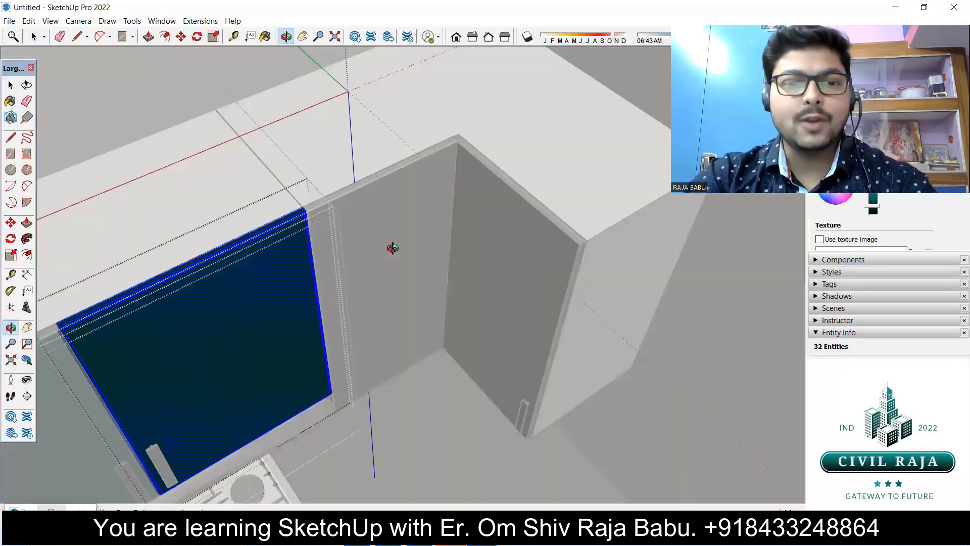
key("Escape")
key("Escape")
double_click(368, 210)
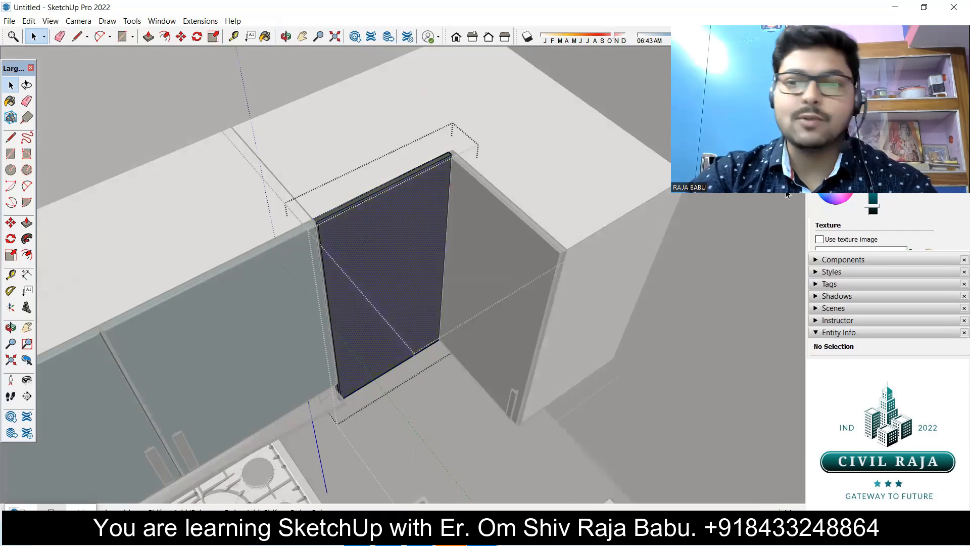
key("b")
left_click(412, 264)
scroll(349, 192, "up", 5)
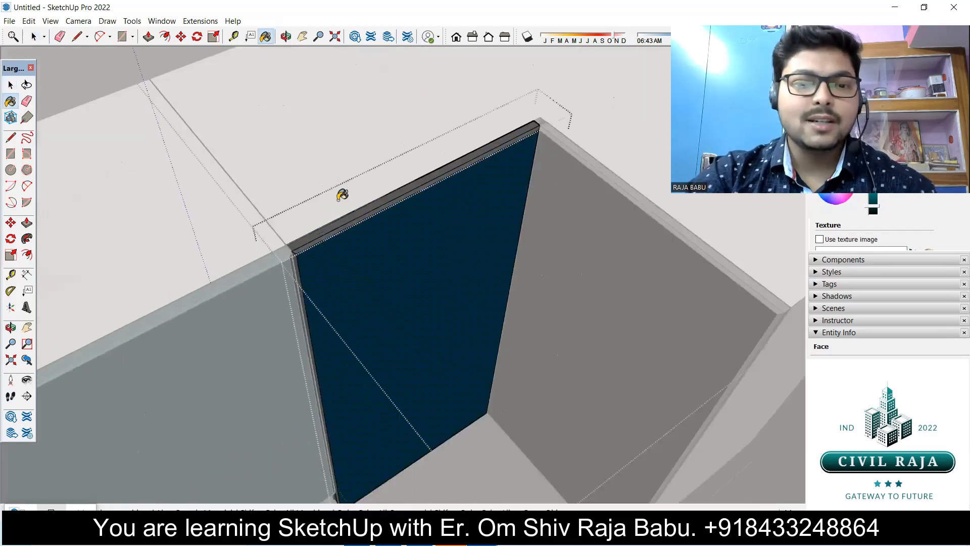
scroll(338, 247, "up", 3)
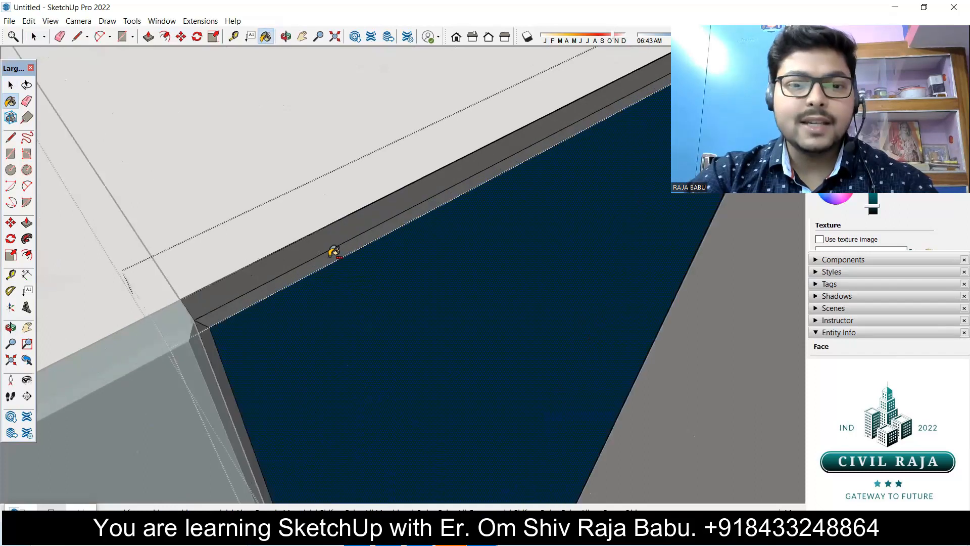
left_click(298, 255)
scroll(271, 268, "down", 4)
scroll(271, 274, "down", 3)
Step: Paint all geometry of the sink-side corner wall cabinet's door with the handle with Color H08 and close the open groups
key("space")
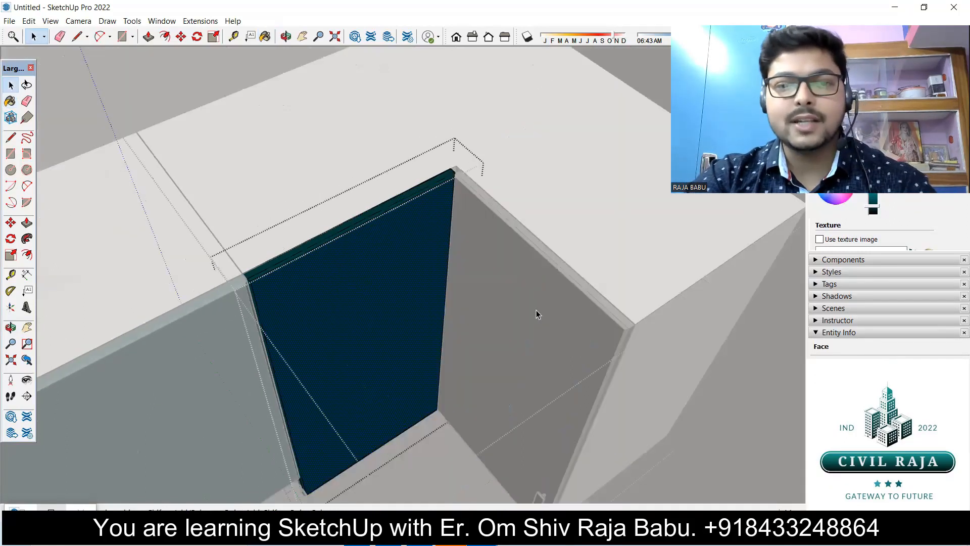
double_click(534, 307)
scroll(543, 328, "up", 3)
left_click(542, 332)
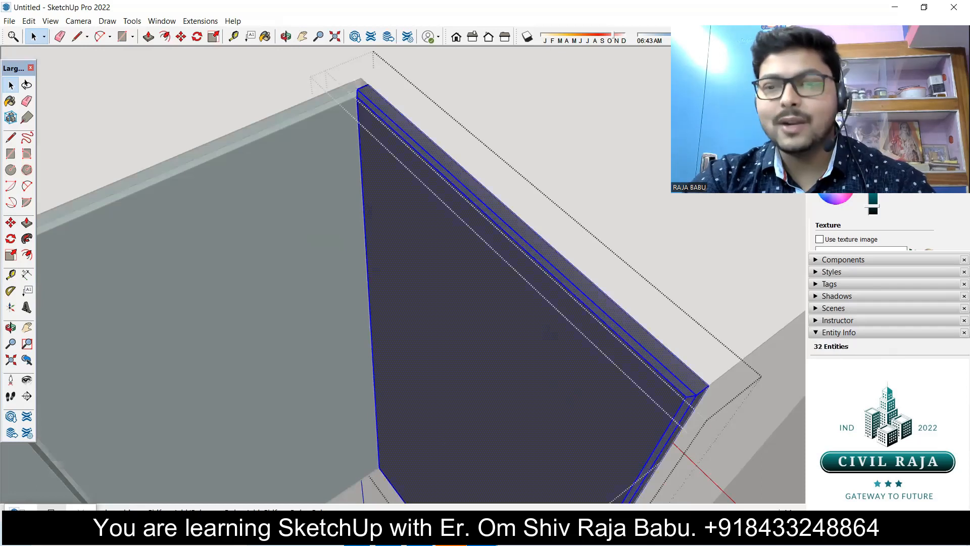
key("b")
left_click(556, 336)
scroll(506, 263, "down", 3)
key("space")
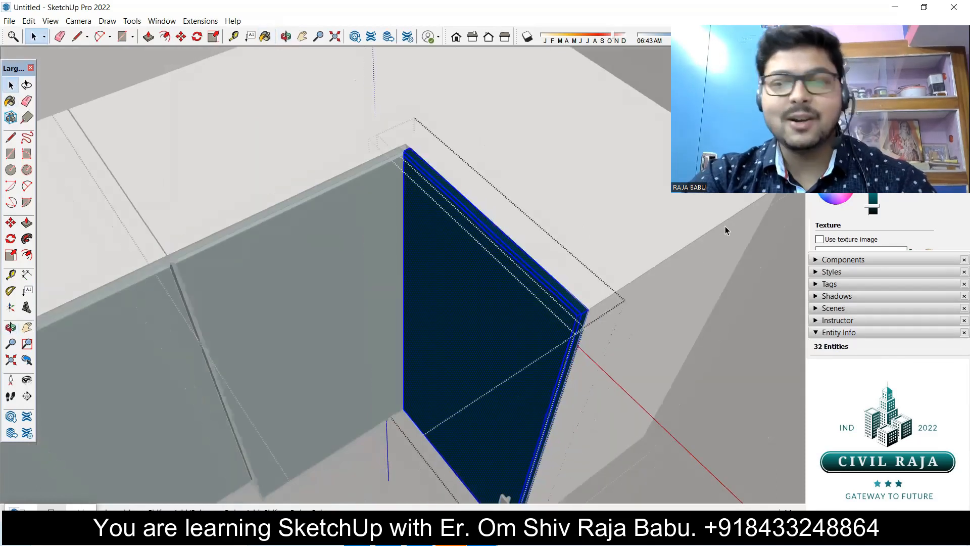
scroll(657, 258, "down", 2)
left_click(687, 349)
mouse_move(568, 309)
middle_mouse_down()
mouse_move(528, 244)
mouse_move(508, 132)
middle_mouse_up()
left_click(733, 276)
scroll(647, 268, "down", 5)
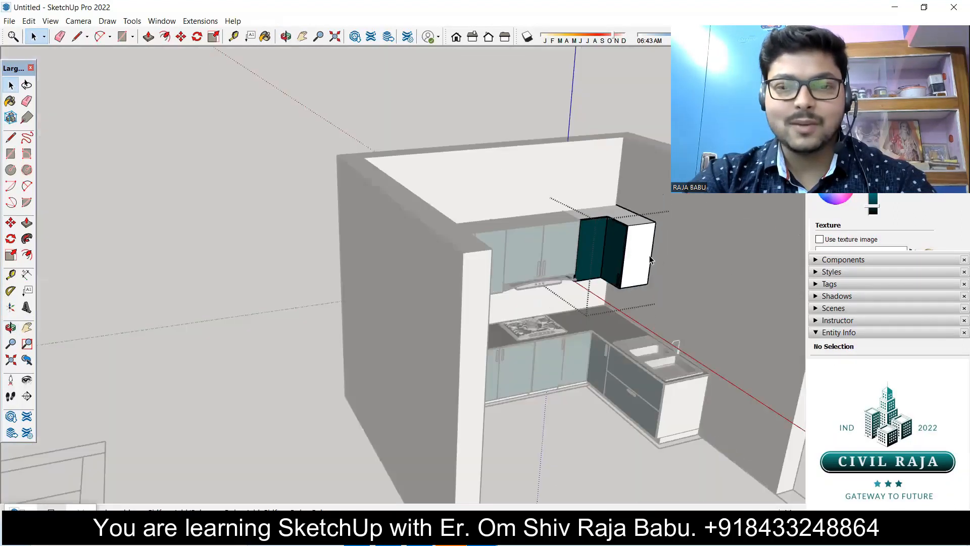
left_click(664, 119)
Step: Examine the painted wall cabinets and the range hood up close, from the front and from below
middle_click_drag(607, 378, 435, 211)
scroll(435, 210, "down", 5)
middle_click_drag(436, 253, 419, 283)
scroll(489, 271, "up", 10)
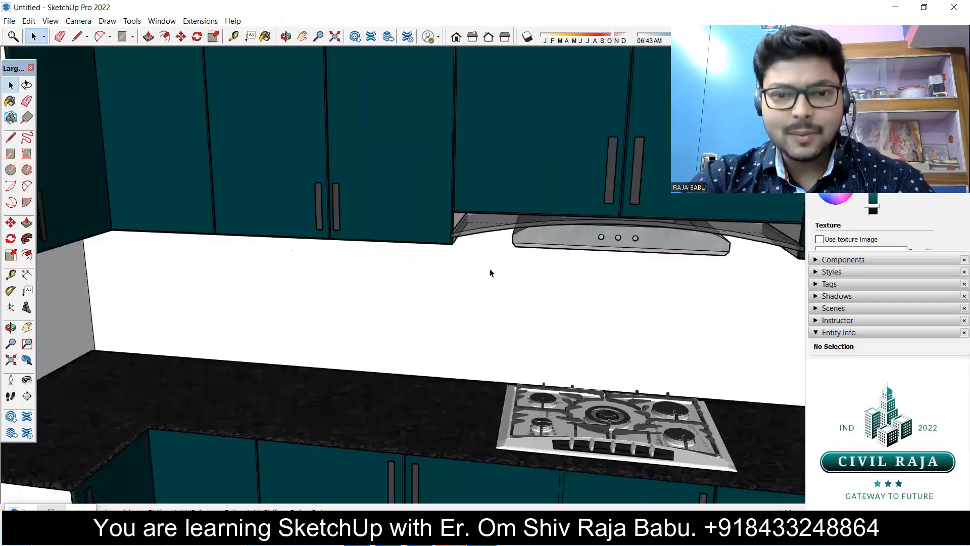
scroll(347, 272, "down", 6)
middle_click_drag(347, 274, 435, 219)
scroll(435, 219, "up", 6)
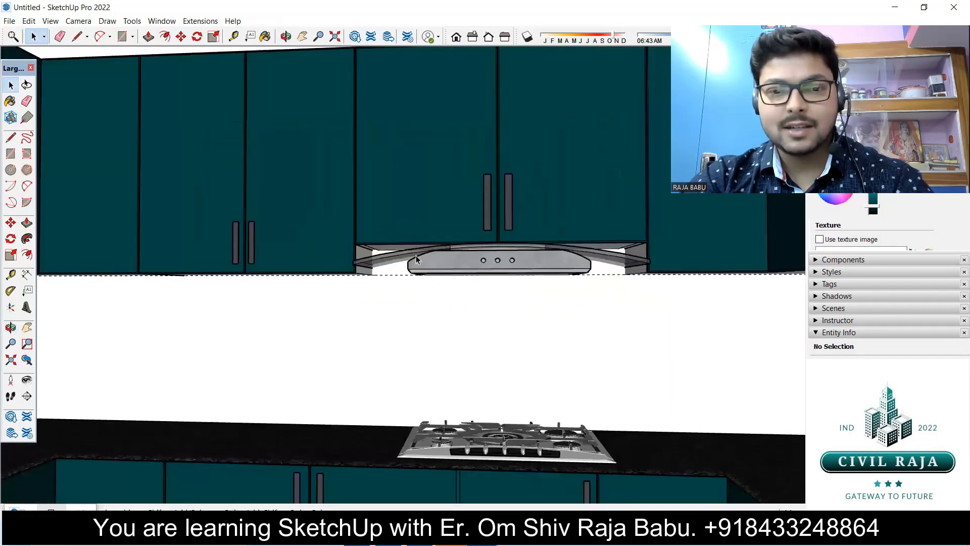
middle_click_drag(383, 240, 405, 152)
scroll(384, 228, "up", 3)
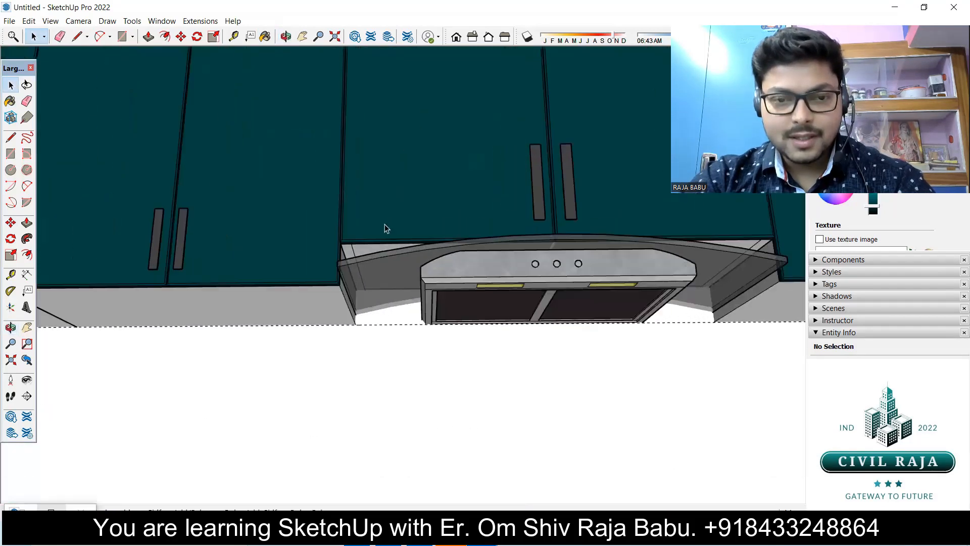
scroll(353, 284, "up", 5)
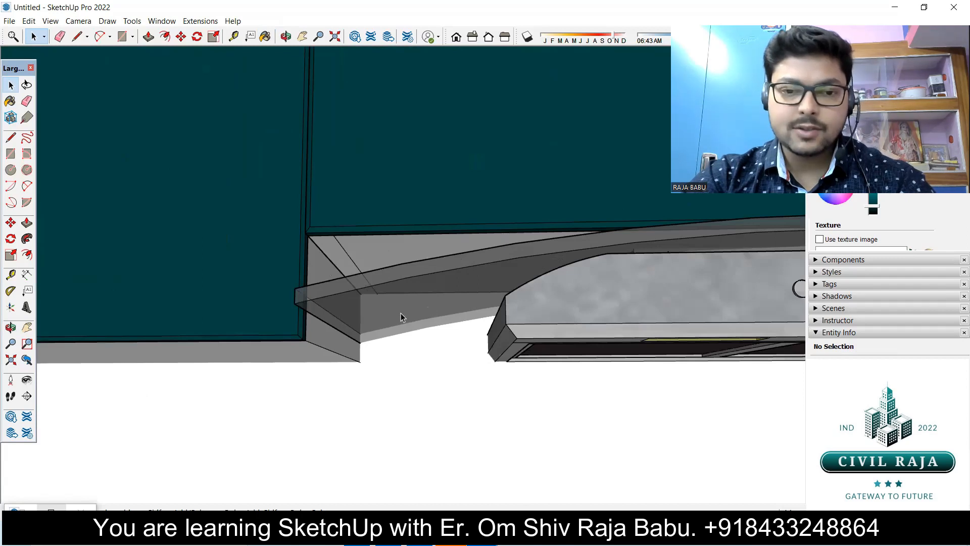
scroll(401, 317, "down", 5)
mouse_move(354, 308)
middle_mouse_down()
mouse_move(335, 378)
mouse_move(347, 401)
mouse_move(399, 233)
mouse_move(361, 307)
middle_mouse_up()
scroll(358, 313, "up", 3)
scroll(327, 332, "down", 2)
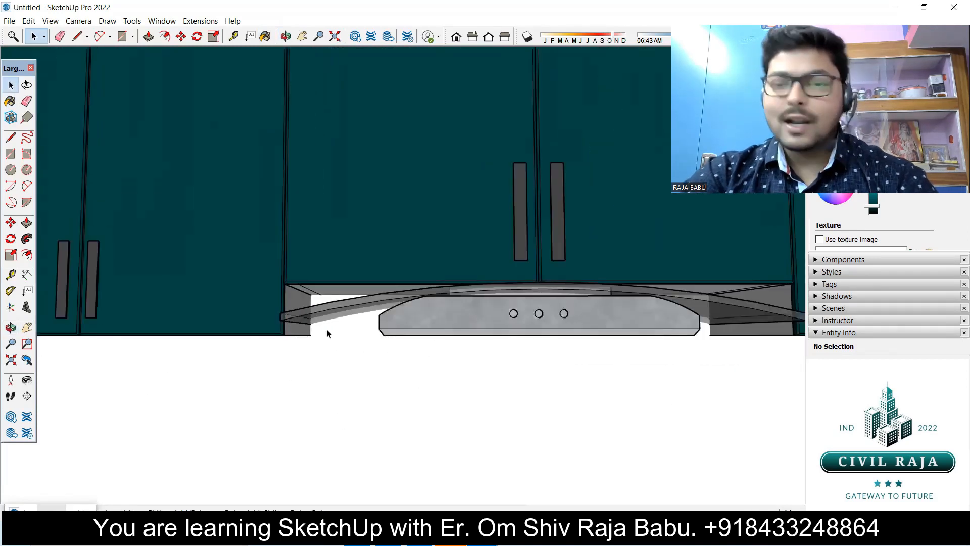
scroll(299, 266, "down", 3)
scroll(405, 296, "up", 3)
middle_click_drag(415, 290, 421, 165)
mouse_move(403, 258)
middle_mouse_down()
mouse_move(398, 201)
mouse_move(413, 253)
middle_mouse_up()
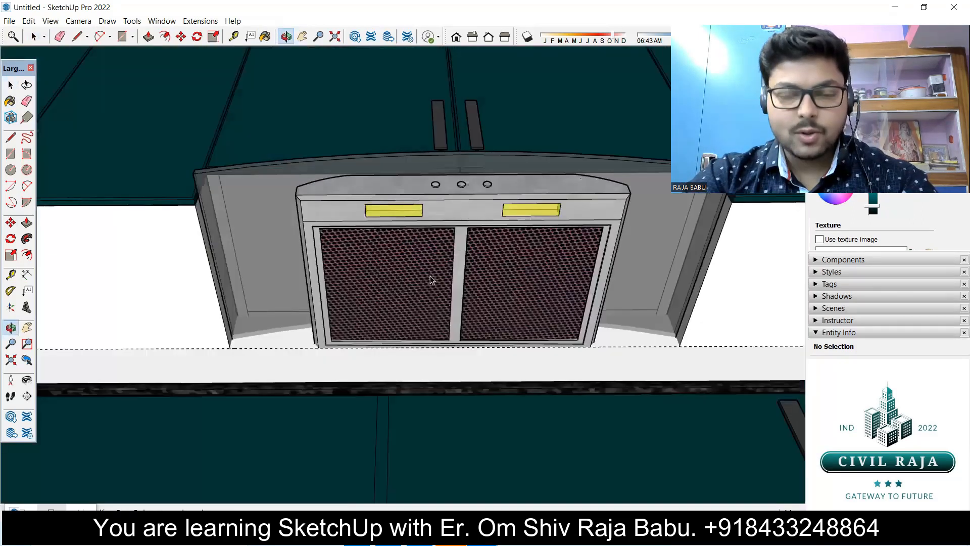
scroll(432, 278, "down", 3)
Step: Examine the whole kitchen from the front and slightly above, checking the painted doors, countertop and unpainted cabinet sides
scroll(423, 451, "down", 6)
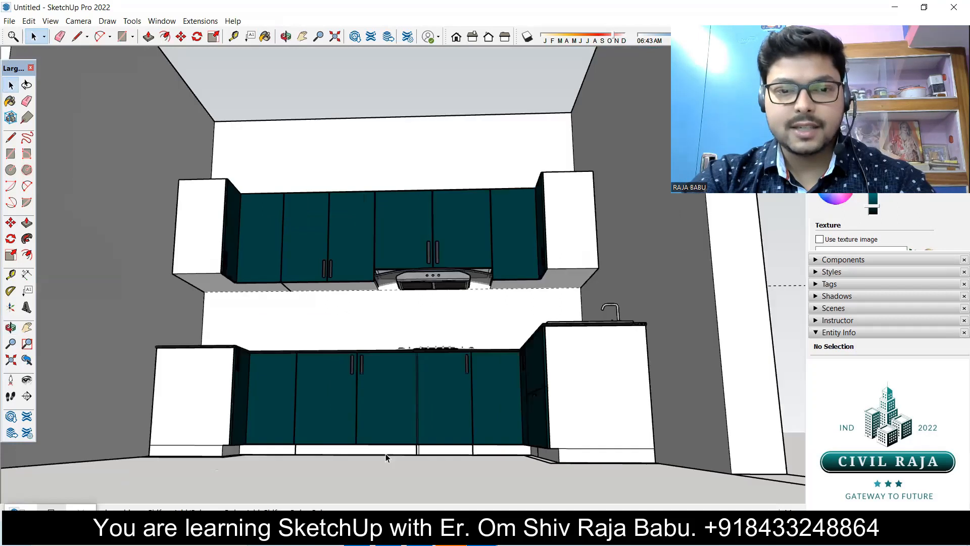
middle_click_drag(398, 342, 309, 336)
middle_click_drag(418, 422, 508, 445)
scroll(390, 330, "down", 3)
middle_click_drag(390, 330, 222, 374)
scroll(225, 369, "up", 5)
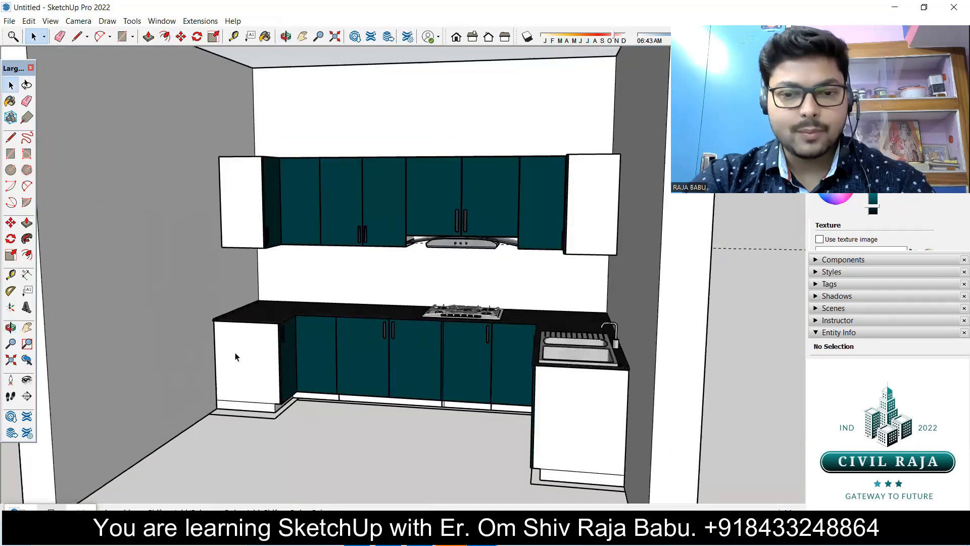
middle_click_drag(305, 376, 550, 387)
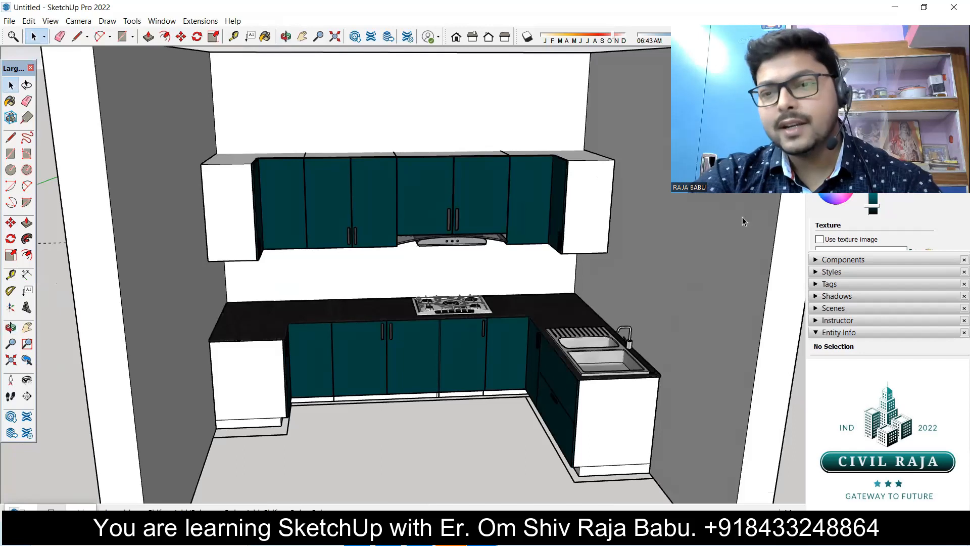
Step: Pick the light blue material from the model's materials and paint the sink-side end base cabinet's body with it
left_click(824, 121)
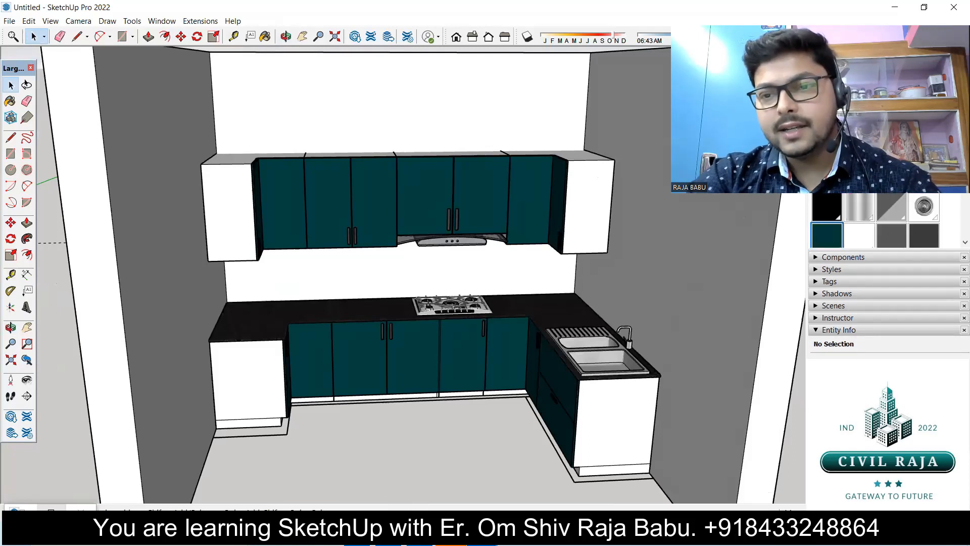
scroll(828, 228, "down", 2)
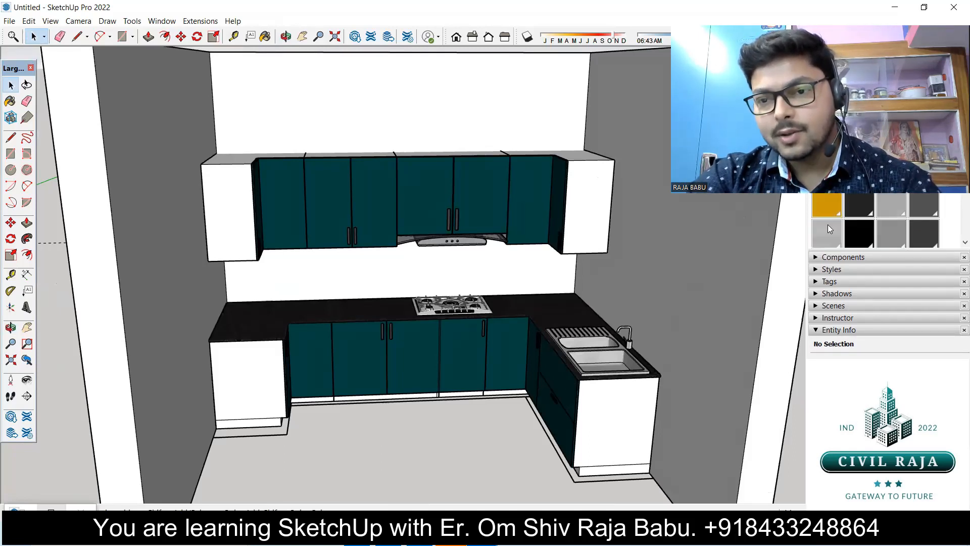
left_click(888, 201)
scroll(660, 351, "up", 2)
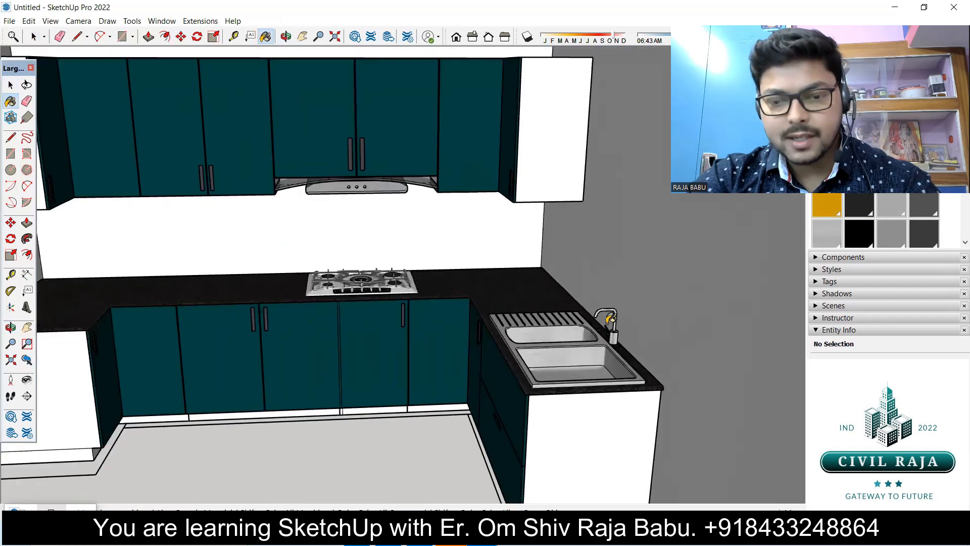
scroll(602, 375, "down", 3)
left_click(615, 387)
Step: Paint the bodies and plinths of the remaining base cabinets with the same light blue material
middle_click_drag(615, 388, 553, 212)
scroll(556, 372, "up", 2)
scroll(532, 399, "up", 1)
left_click(532, 401)
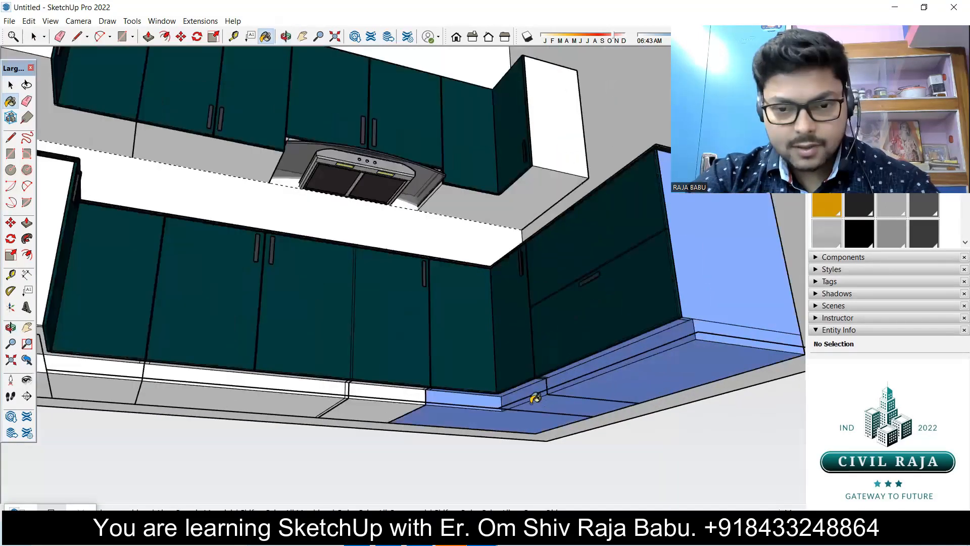
left_click(399, 404)
left_click(260, 396)
left_click(112, 372)
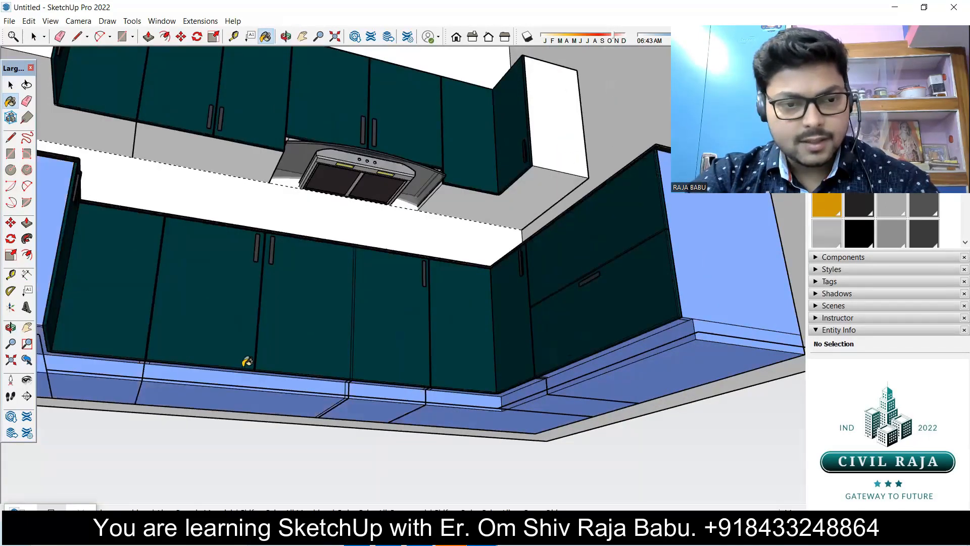
Step: Paint the bodies of the corner wall cabinet opposite the sink side and its neighbouring double-door cabinet light blue
scroll(255, 364, "down", 3)
middle_click_drag(268, 369, 223, 454)
scroll(108, 146, "up", 3)
left_click(127, 211)
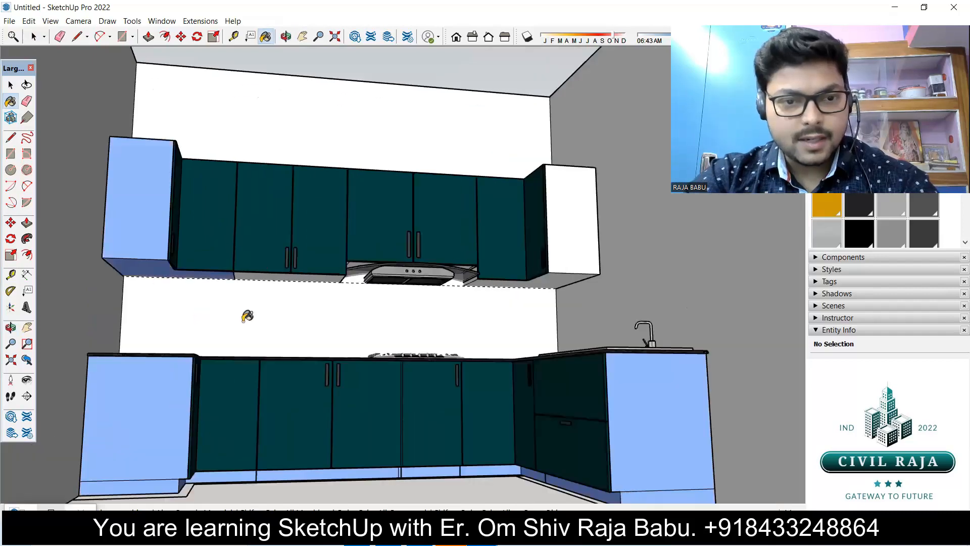
middle_click_drag(247, 317, 252, 241)
scroll(252, 241, "up", 2)
scroll(423, 243, "up", 1)
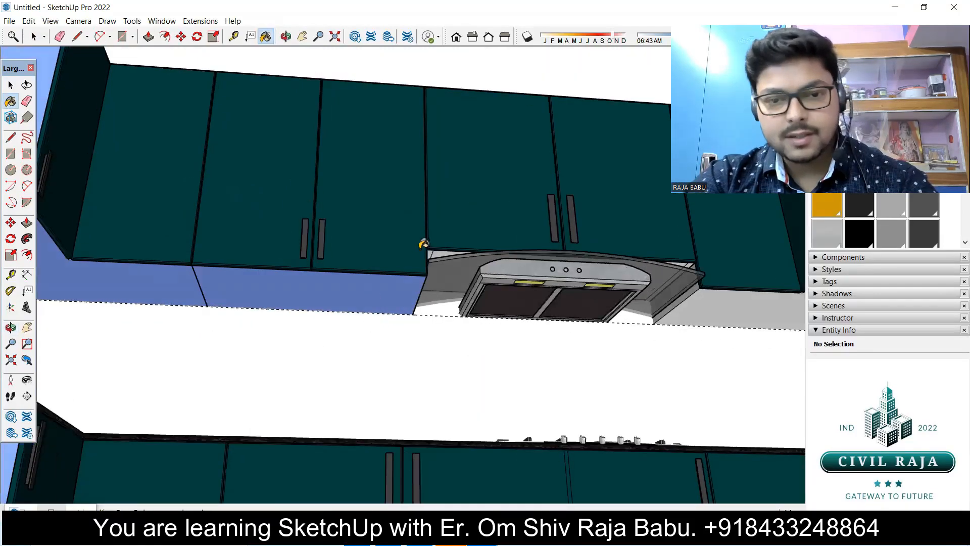
Step: Paint the wall cabinet above the range hood and the sink-side corner wall cabinet's body light blue
scroll(450, 252, "up", 3)
scroll(352, 274, "down", 2)
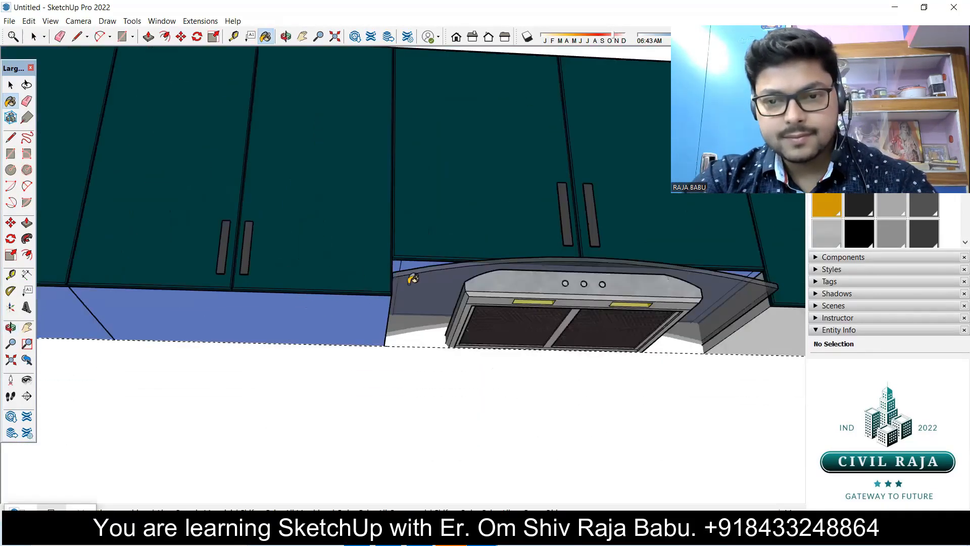
scroll(412, 278, "down", 5)
left_click(561, 295)
scroll(481, 281, "down", 5)
middle_click_drag(438, 361, 405, 447)
scroll(477, 300, "down", 4)
middle_click_drag(514, 313, 526, 296)
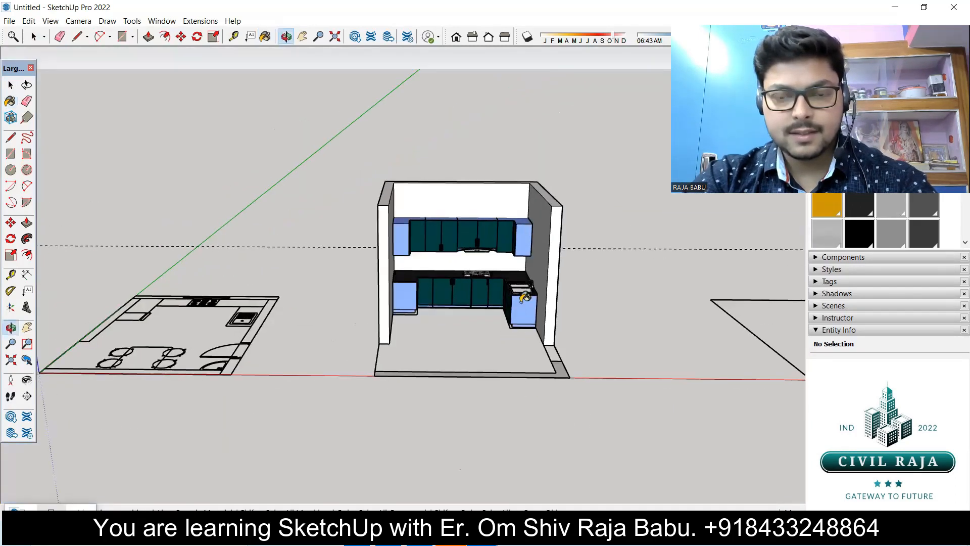
Step: Examine the painted kitchen from the front and slightly above, and look through the model's materials
scroll(524, 303, "up", 7)
scroll(859, 190, "down", 6)
scroll(860, 191, "up", 3)
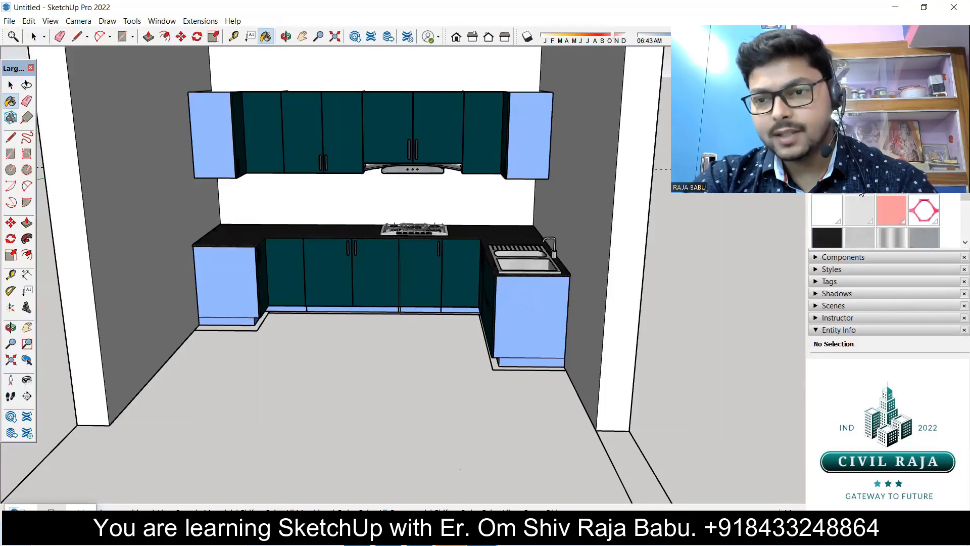
scroll(861, 191, "down", 3)
scroll(861, 193, "down", 4)
scroll(861, 194, "up", 7)
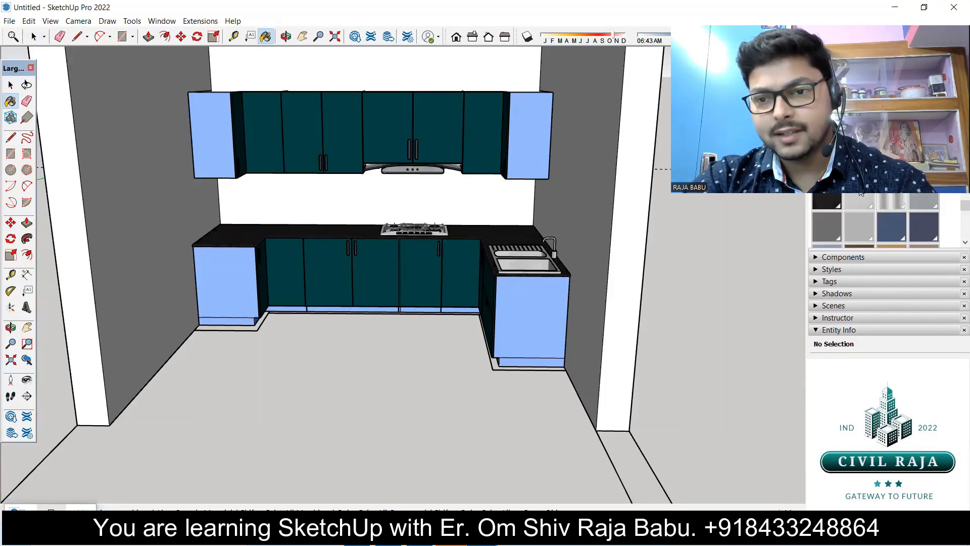
key("space")
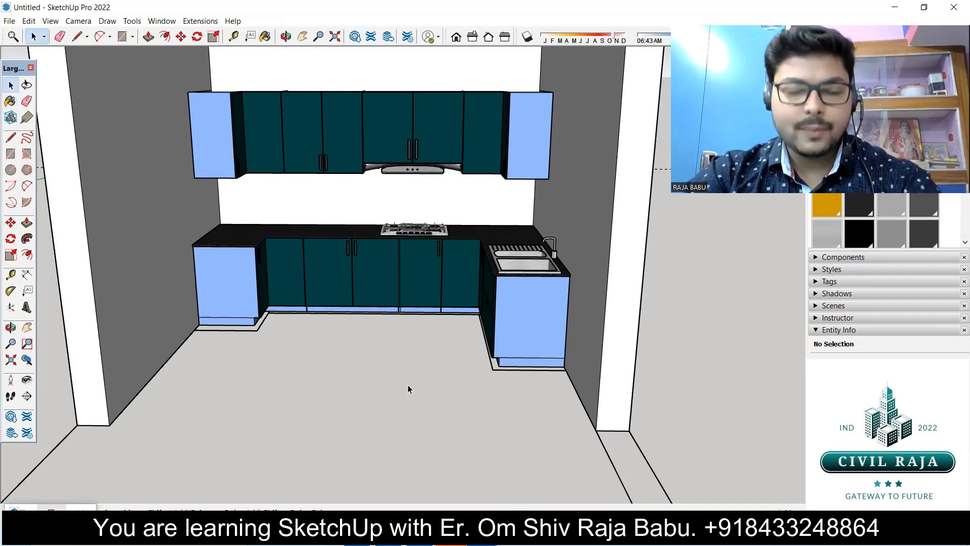
mouse_move(373, 389)
middle_mouse_down()
mouse_move(320, 413)
mouse_move(395, 329)
mouse_move(435, 388)
mouse_move(437, 255)
mouse_move(394, 329)
mouse_move(340, 469)
mouse_move(434, 370)
middle_mouse_up()
scroll(396, 332, "down", 1)
scroll(396, 332, "down", 2)
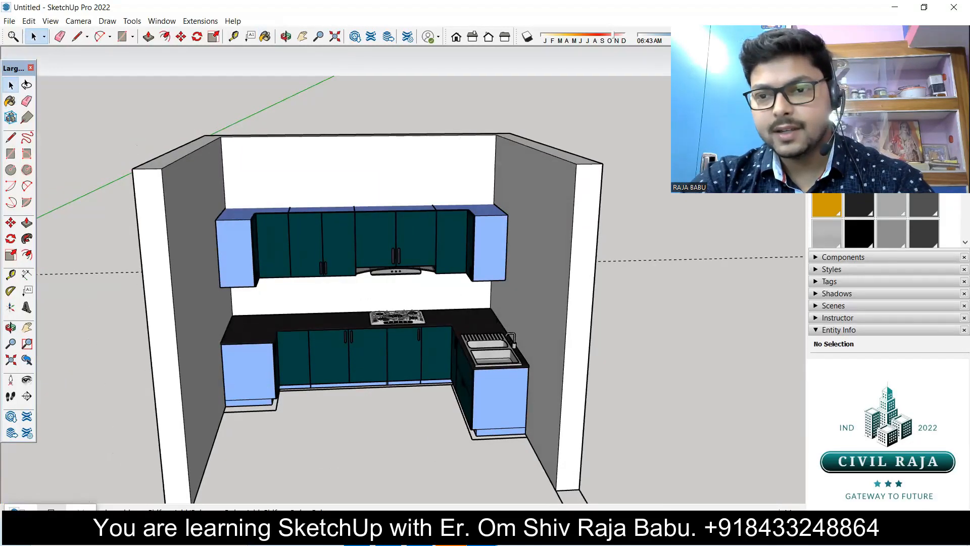
Step: Choose a light lilac shade from the Colors collection and paint the kitchen walls with it
left_click(886, 165)
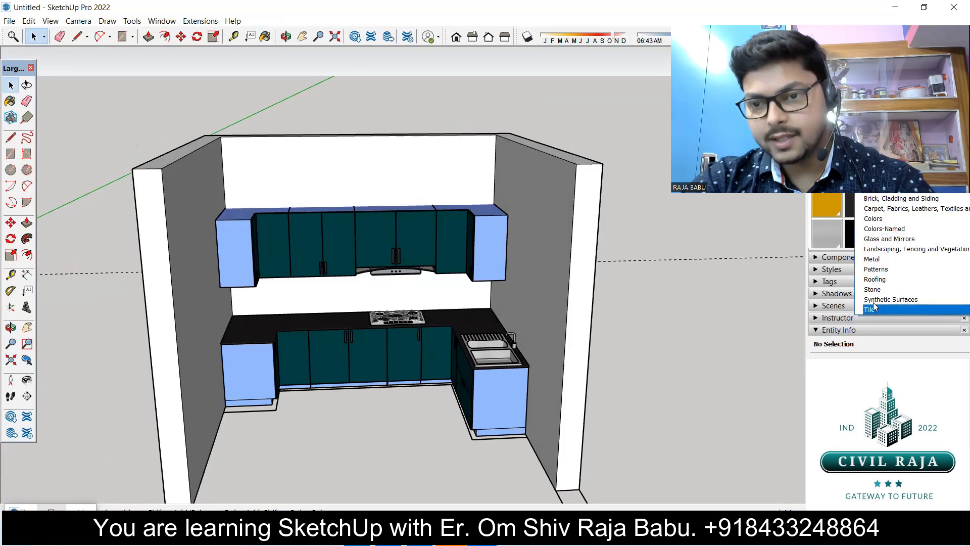
left_click(874, 218)
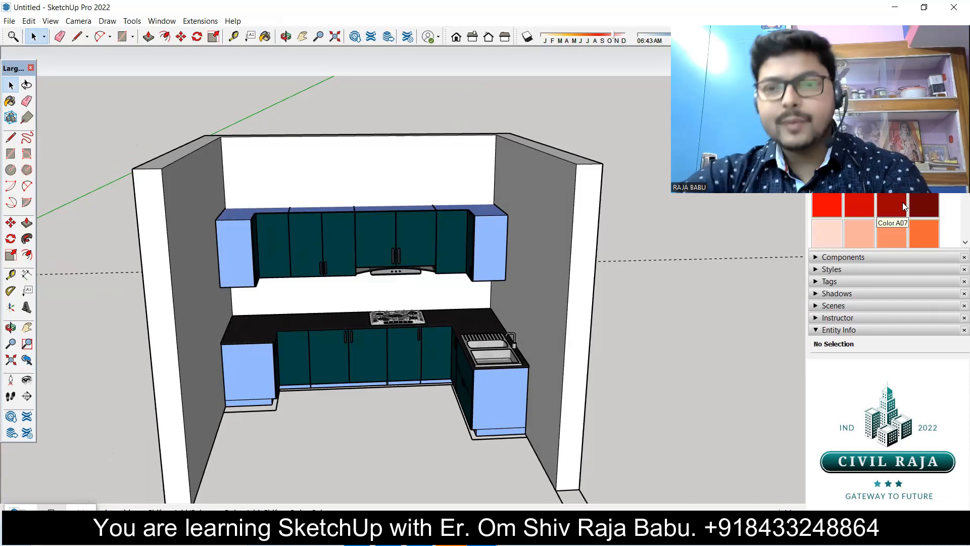
scroll(890, 207, "down", 4)
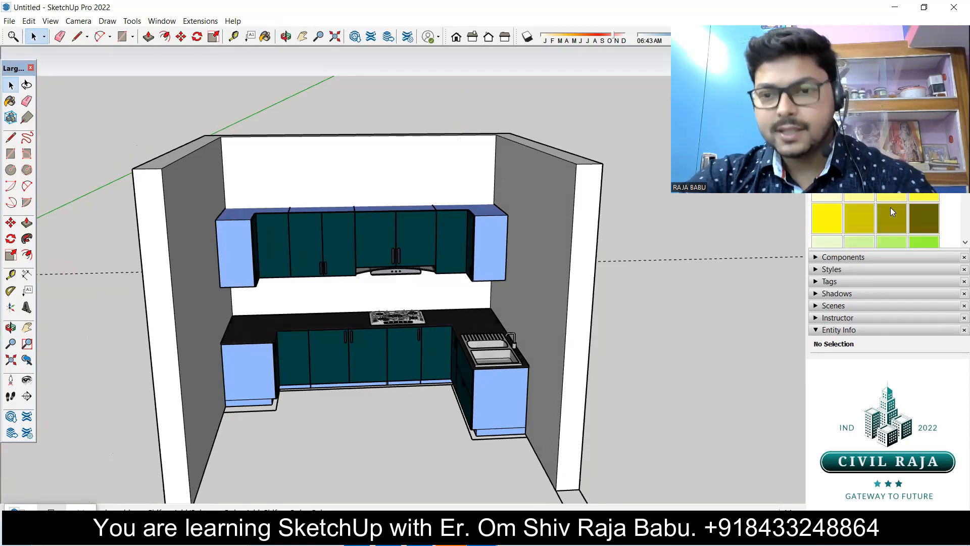
scroll(890, 208, "down", 8)
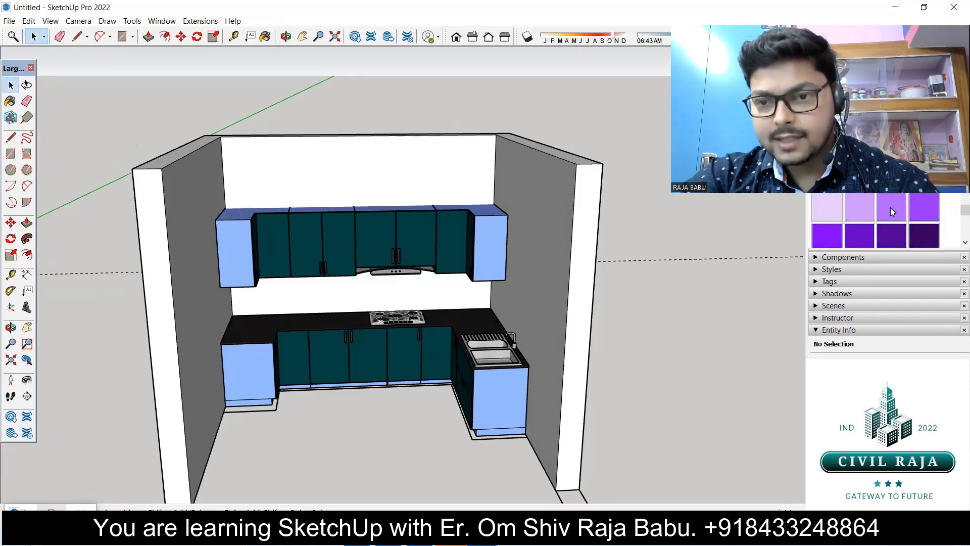
left_click(891, 208)
left_click(554, 262)
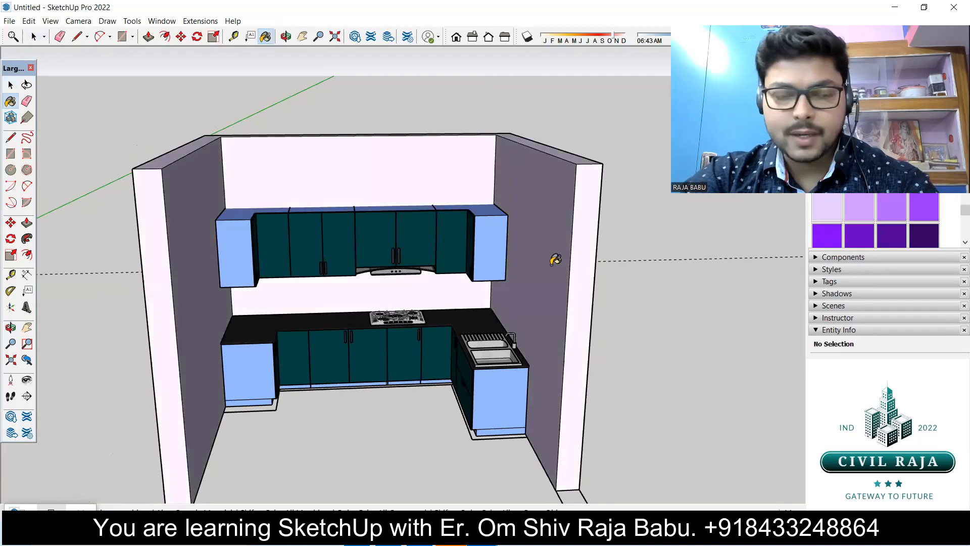
Step: Examine the lilac walls together with the cabinets and countertop from above, from the side and from the front
key("space")
middle_click_drag(453, 162, 303, 399)
scroll(450, 145, "up", 3)
mouse_move(450, 145)
middle_mouse_down()
mouse_move(401, 177)
mouse_move(506, 4)
middle_mouse_up()
scroll(464, 138, "down", 3)
middle_click_drag(470, 161, 305, 202)
scroll(305, 202, "up", 4)
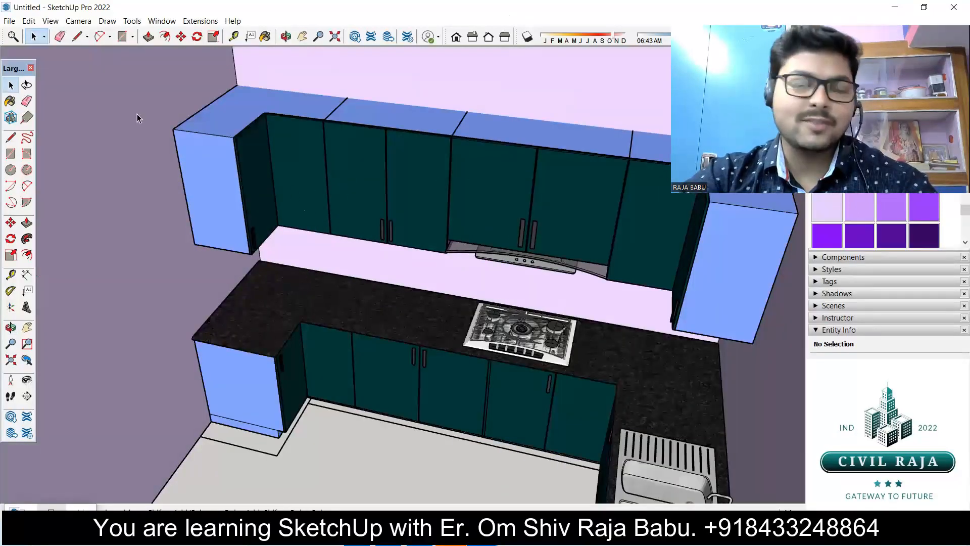
scroll(210, 151, "down", 5)
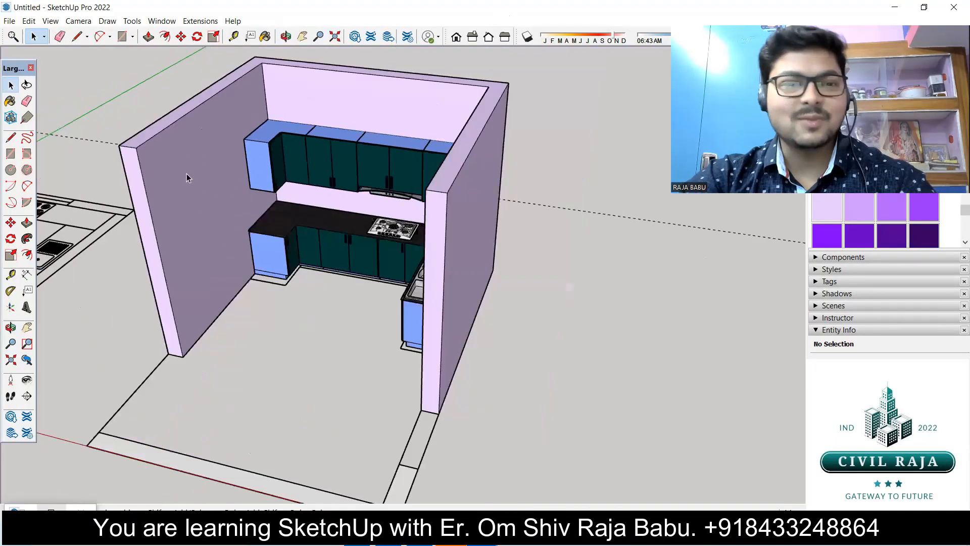
middle_click_drag(476, 162, 357, 244)
scroll(356, 229, "up", 3)
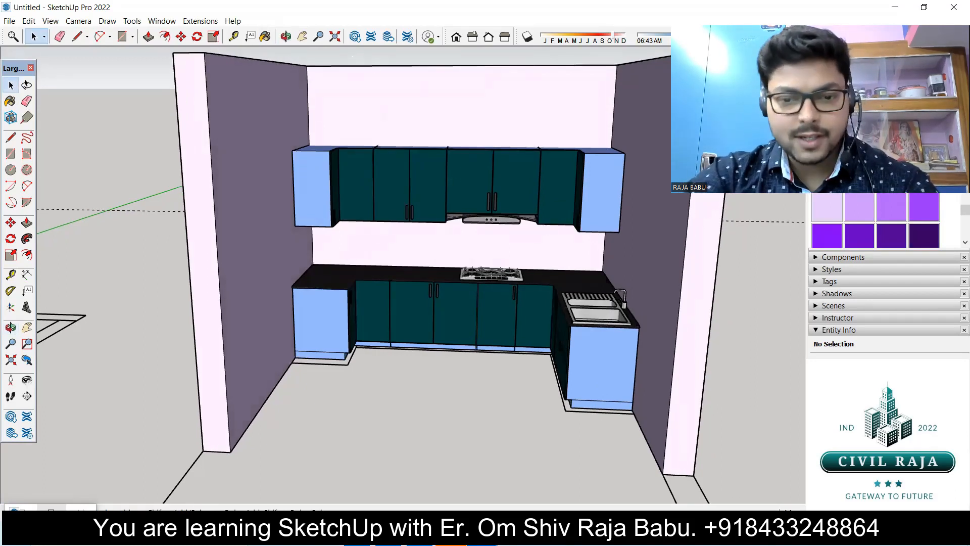
Step: Switch to the KITCHEN model and copy the side-by-side stainless steel refrigerator
mouse_move(485, 538)
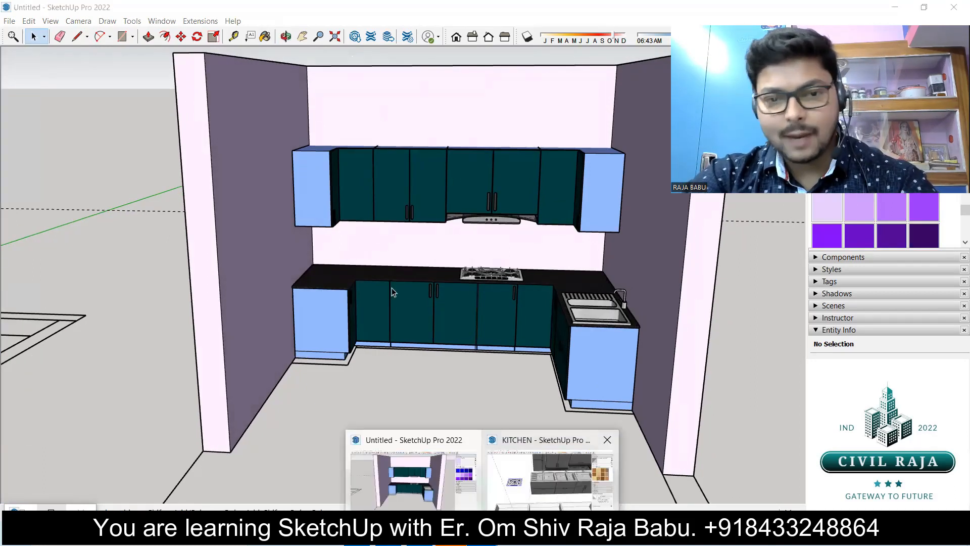
left_click(556, 495)
scroll(184, 207, "down", 4)
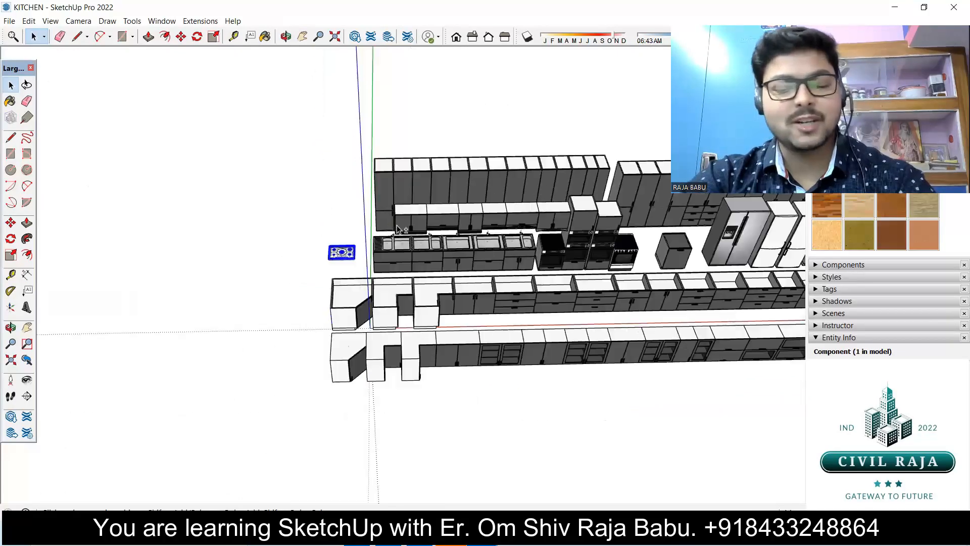
middle_click_drag(262, 242, 606, 267)
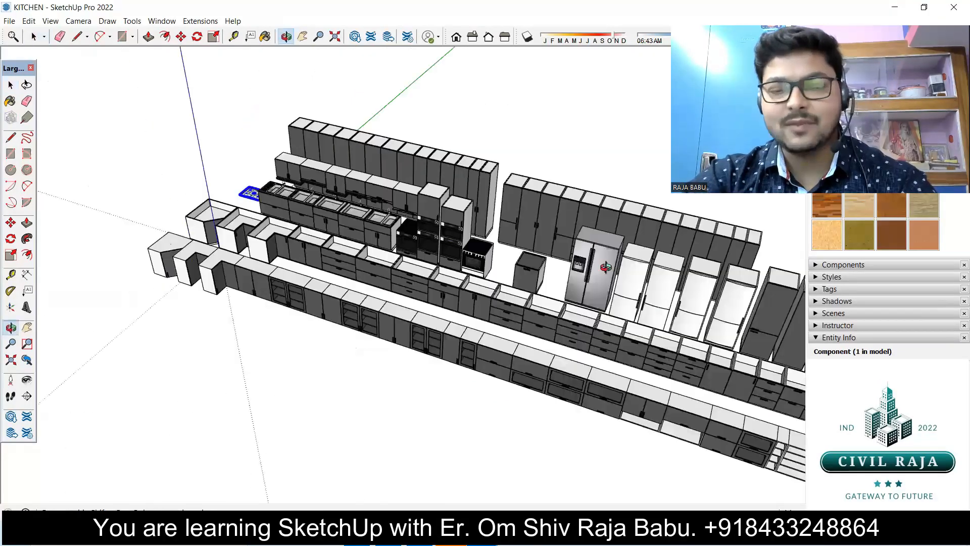
left_click(609, 309)
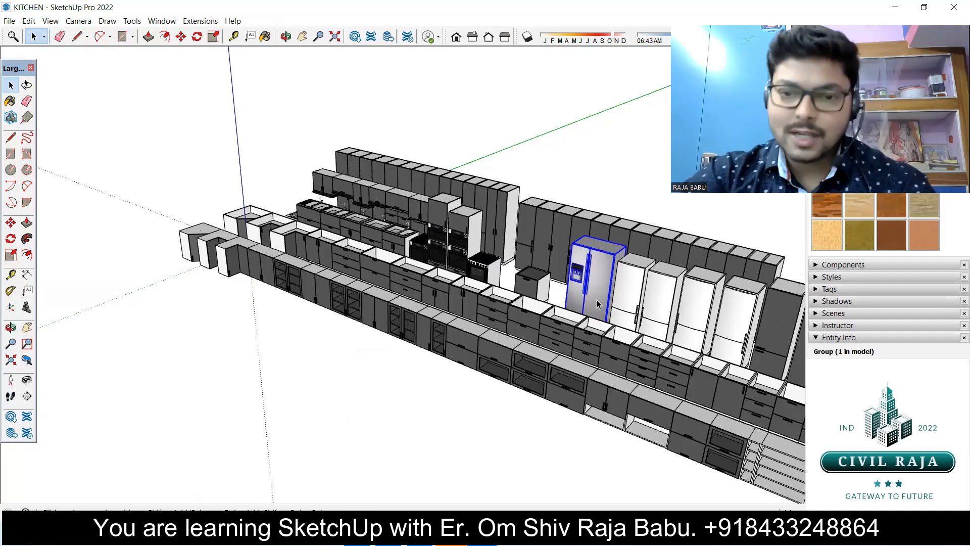
Step: Switch back to the Untitled model and paste the refrigerator on the floor near the wall opposite the sink side
left_click(482, 534)
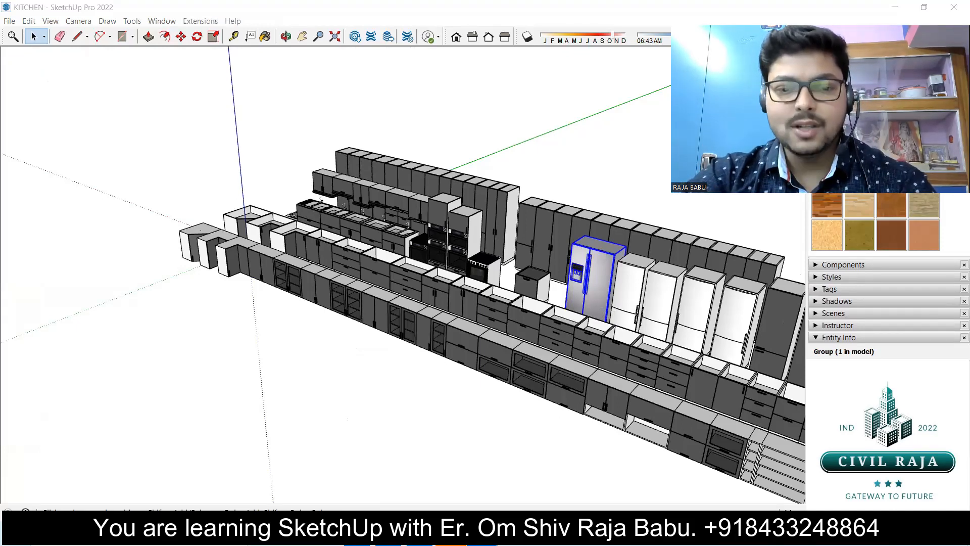
left_click(413, 475)
scroll(328, 394, "up", 5)
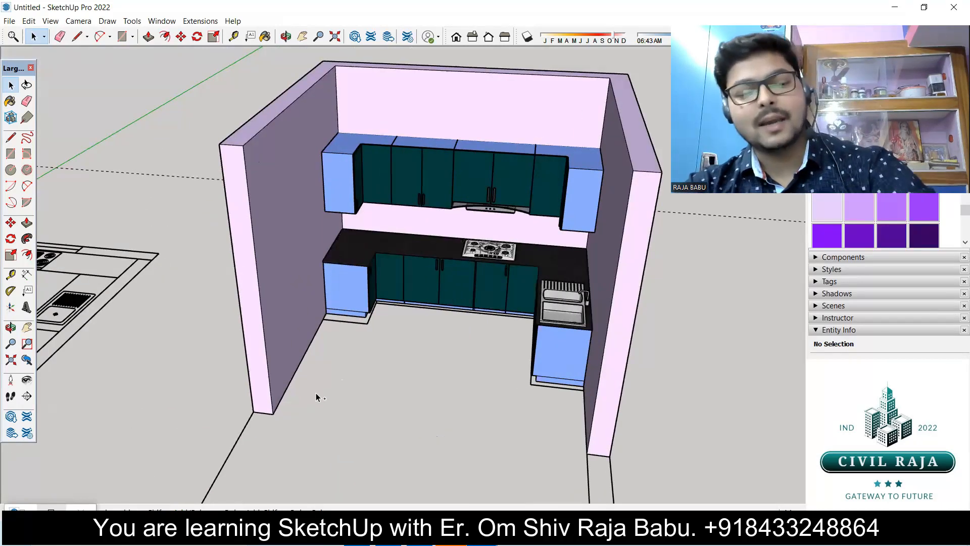
key("ctrl+v")
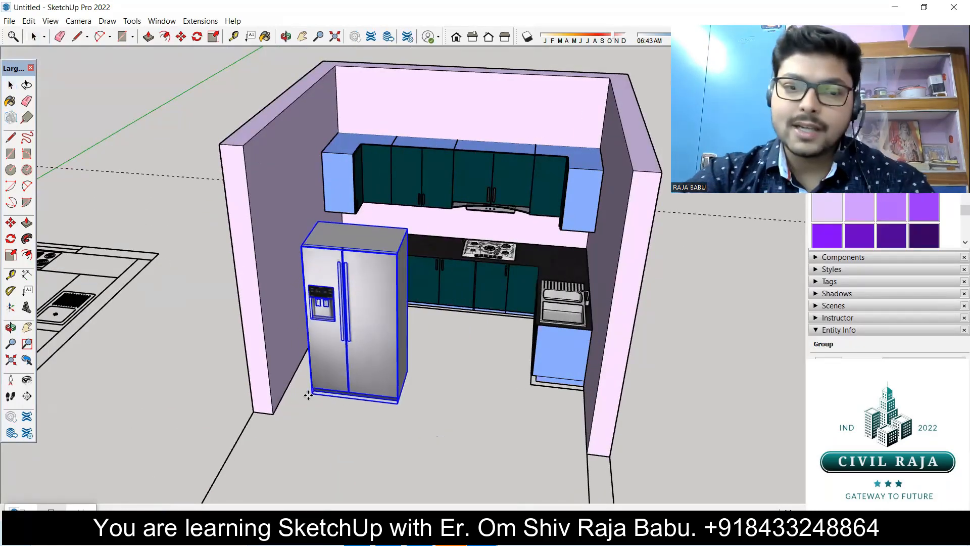
middle_click_drag(349, 378, 319, 408)
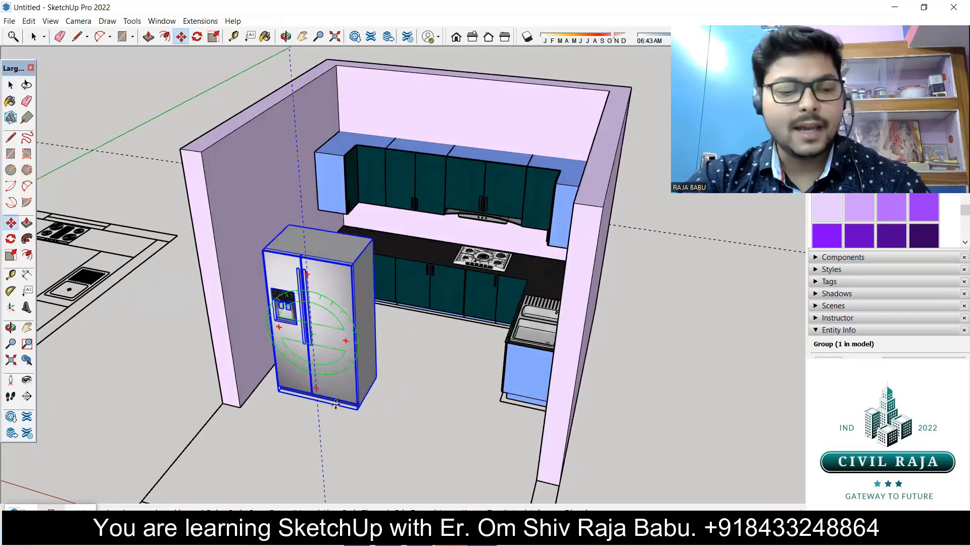
Step: Rotate the refrigerator a quarter turn about its vertical axis so its doors face the inside of the kitchen
key("q")
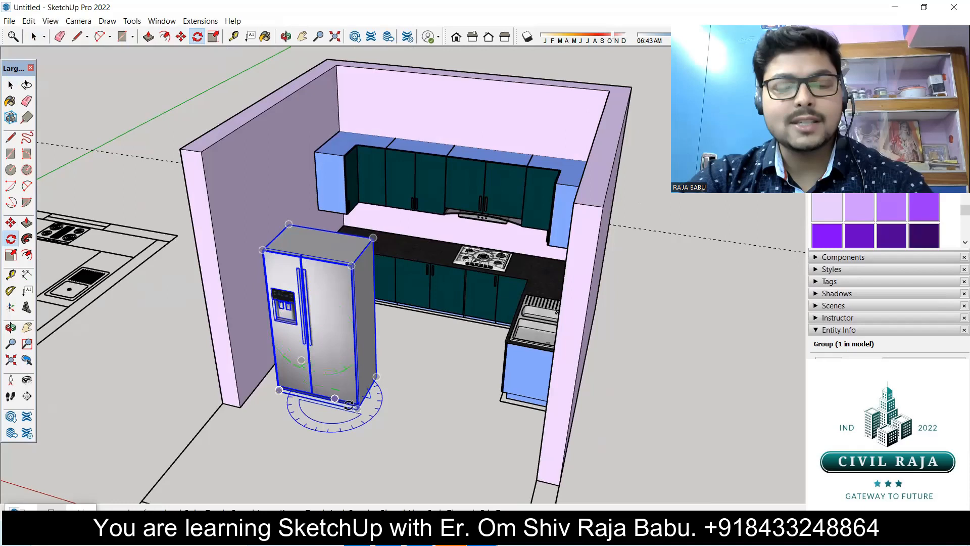
left_click(399, 410)
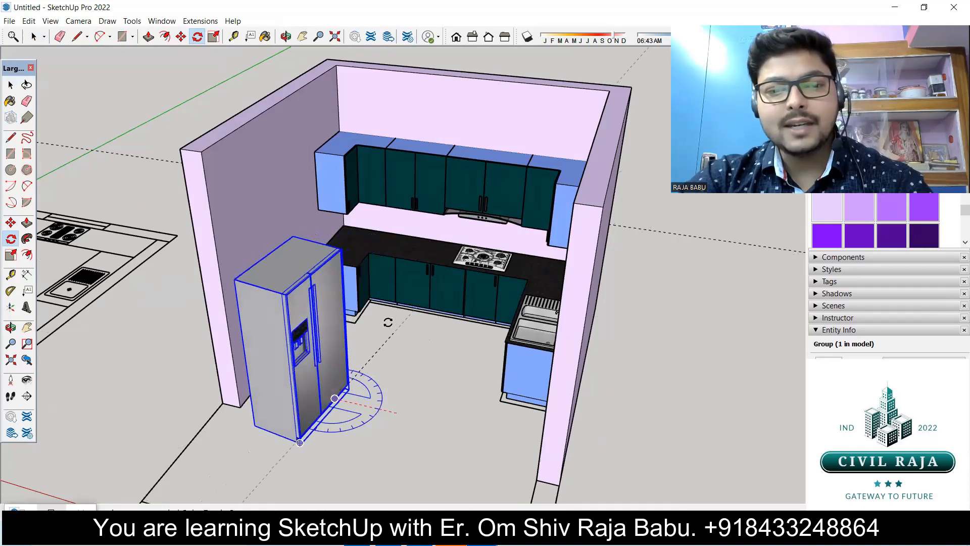
left_click(383, 313)
Step: Move the refrigerator by its rear bottom corner to the floor outline corner beside the base cabinet, with its back against the lilac wall
middle_click_drag(336, 354, 246, 444)
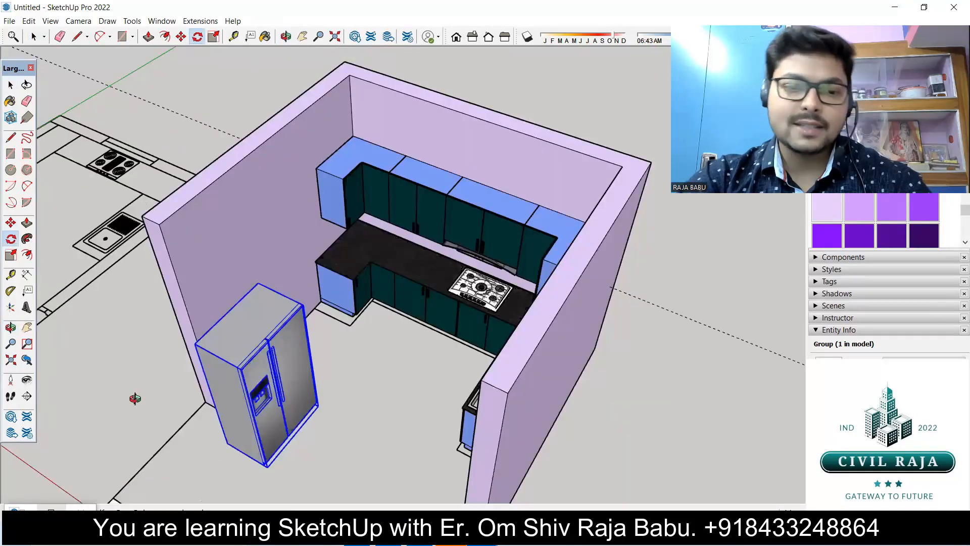
middle_click_drag(135, 398, 227, 330)
scroll(152, 323, "up", 3)
scroll(177, 264, "up", 5)
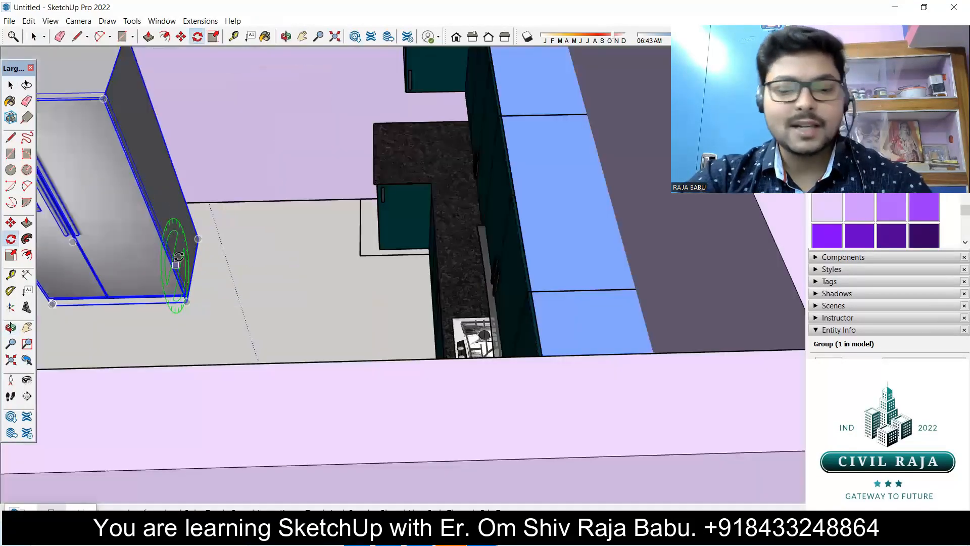
scroll(181, 255, "up", 3)
key("m")
scroll(208, 227, "up", 3)
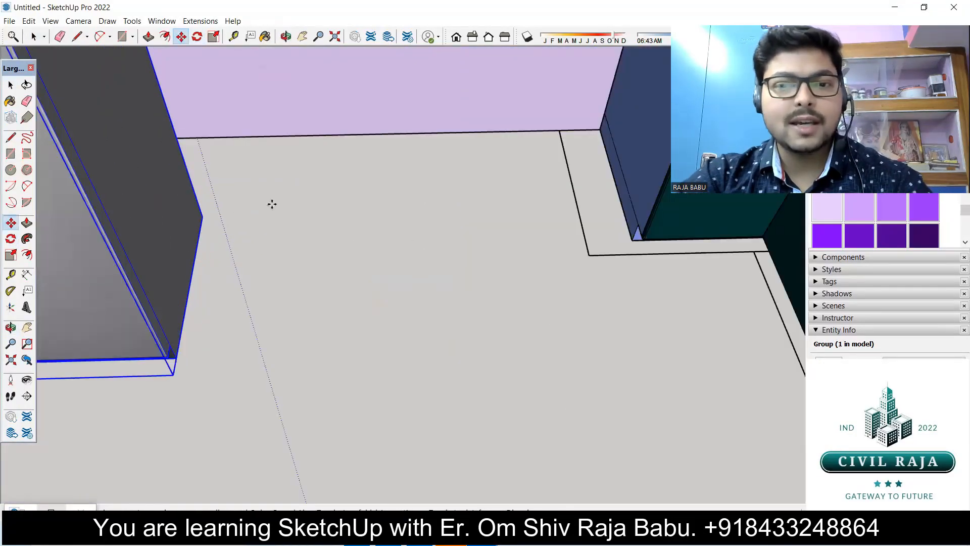
left_click(202, 217)
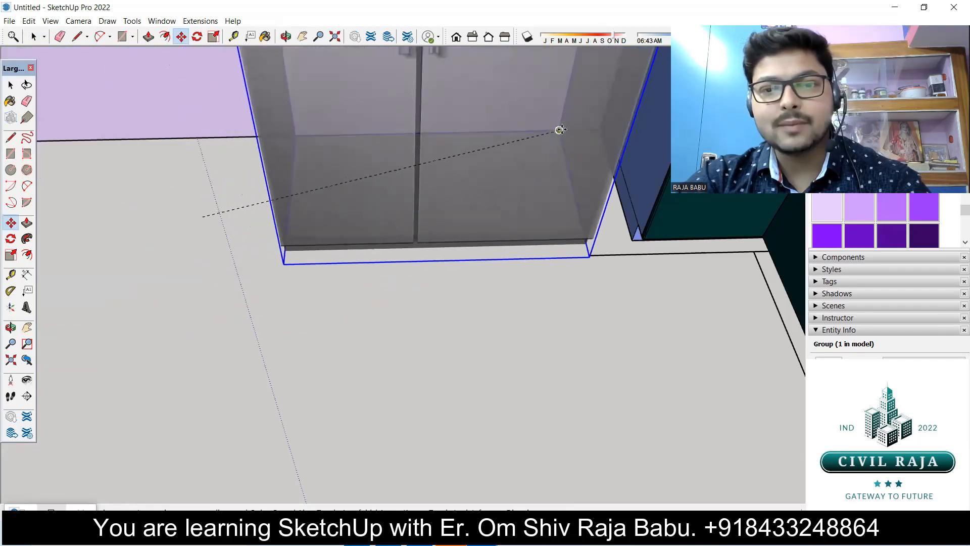
left_click(561, 130)
Step: Move the refrigerator slightly along the wall so it sits closer to the end of the granite countertop
middle_click_drag(313, 275, 538, 244)
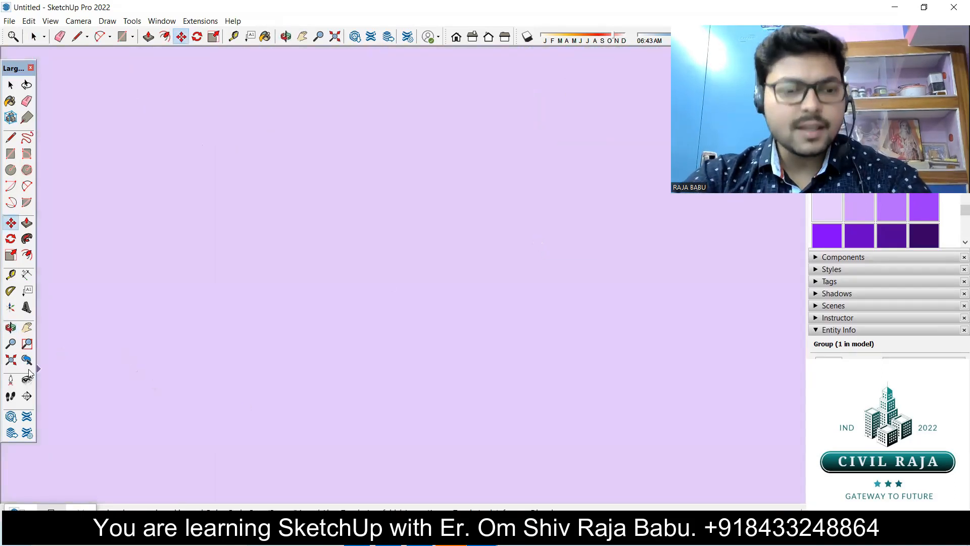
left_click(9, 361)
middle_click_drag(541, 230, 779, 265)
scroll(471, 124, "up", 5)
middle_click_drag(463, 133, 369, 409, "shift")
scroll(344, 291, "up", 4)
middle_click_drag(344, 296, 296, 328)
scroll(295, 327, "up", 3)
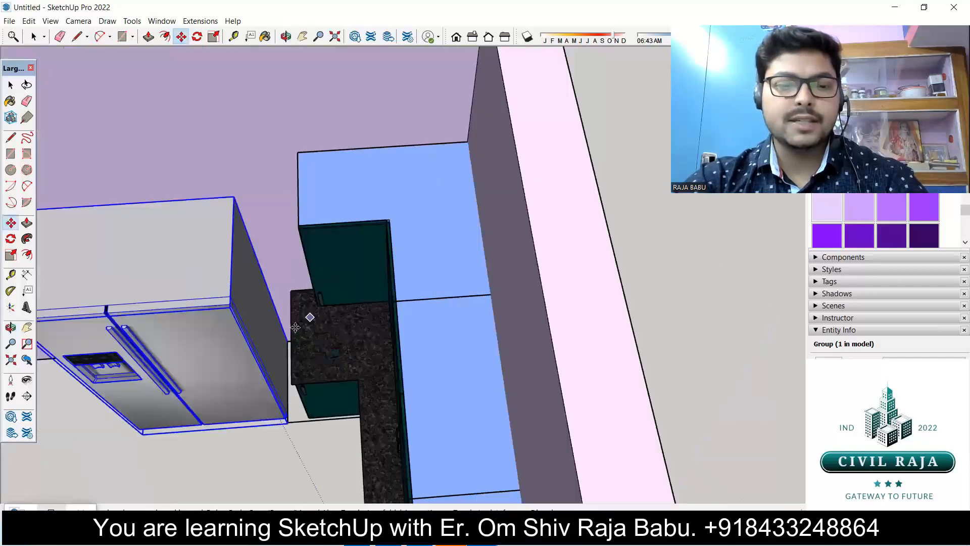
scroll(279, 343, "up", 5)
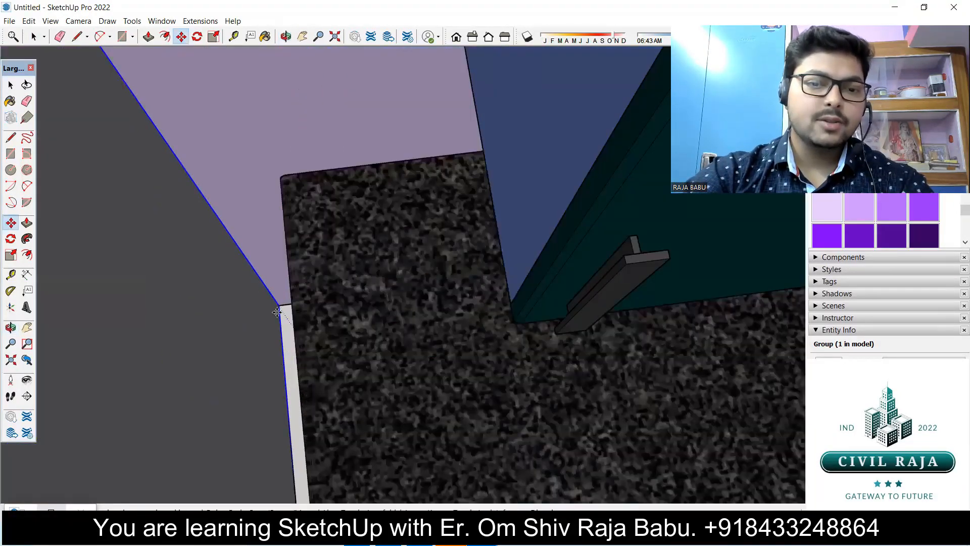
left_click(279, 309)
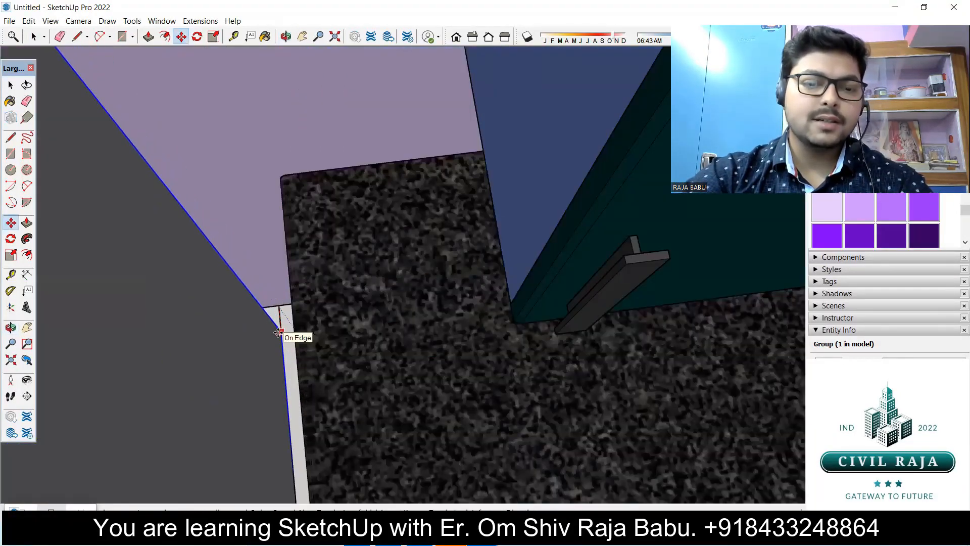
middle_click_drag(287, 363, 308, 348)
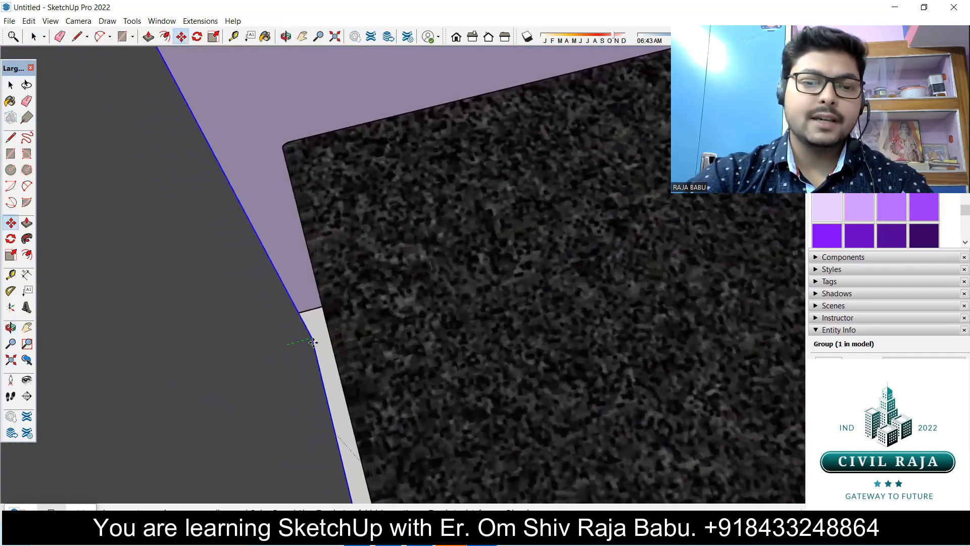
scroll(397, 251, "down", 3)
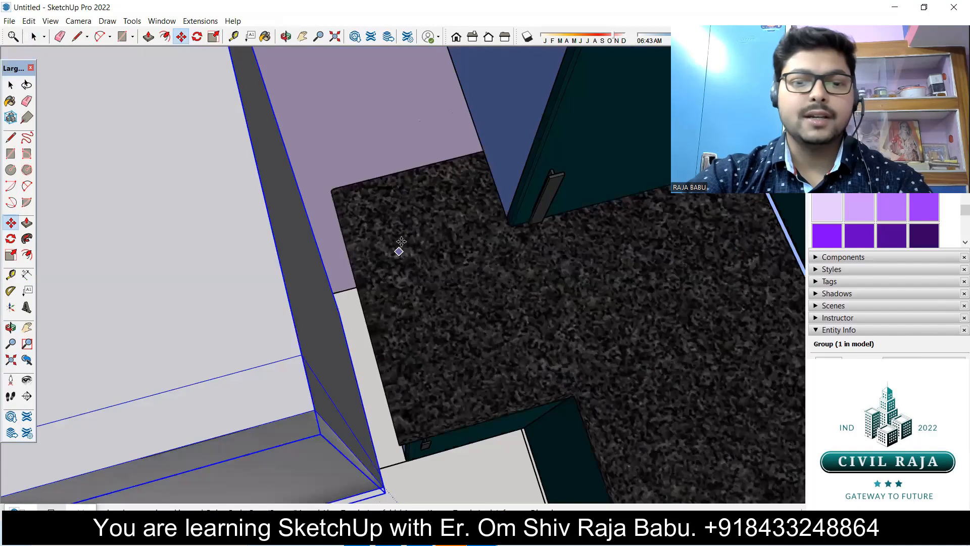
scroll(400, 251, "down", 5)
middle_click_drag(366, 369, 427, 258)
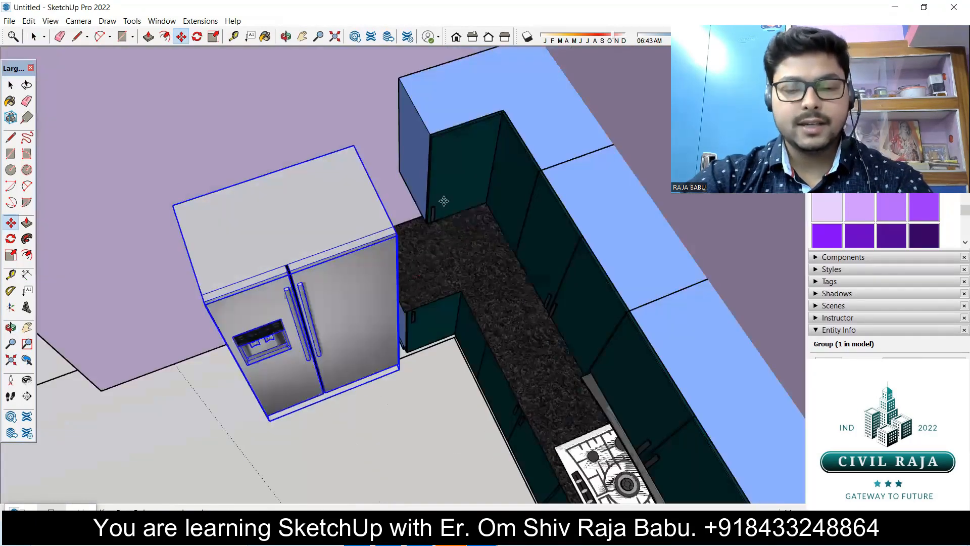
middle_click_drag(444, 201, 364, 188)
Step: Erase the leftover floor outline edges in front of the base cabinets next to the refrigerator and along the back wall
scroll(523, 223, "down", 4)
middle_click_drag(440, 253, 546, 312)
left_click(547, 313)
scroll(527, 263, "up", 8)
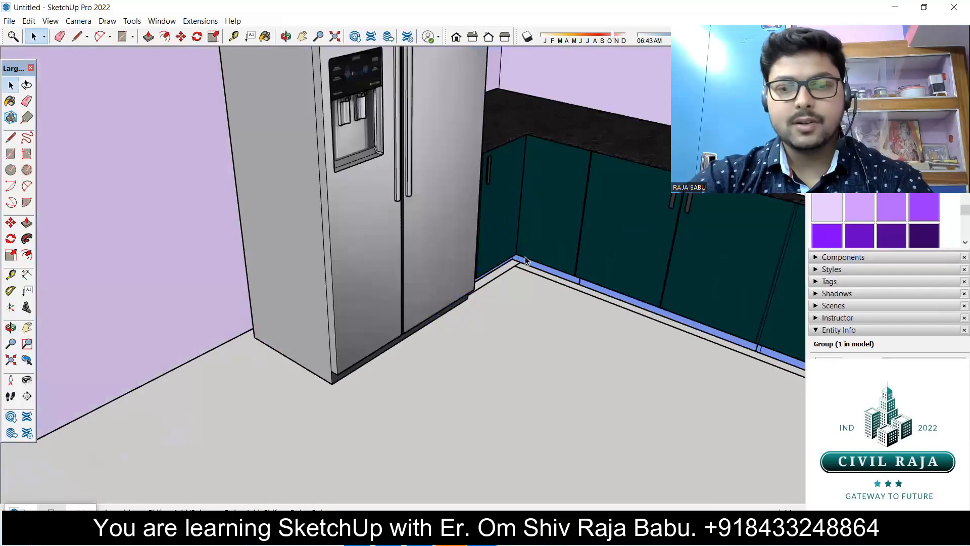
middle_click_drag(494, 279, 478, 282)
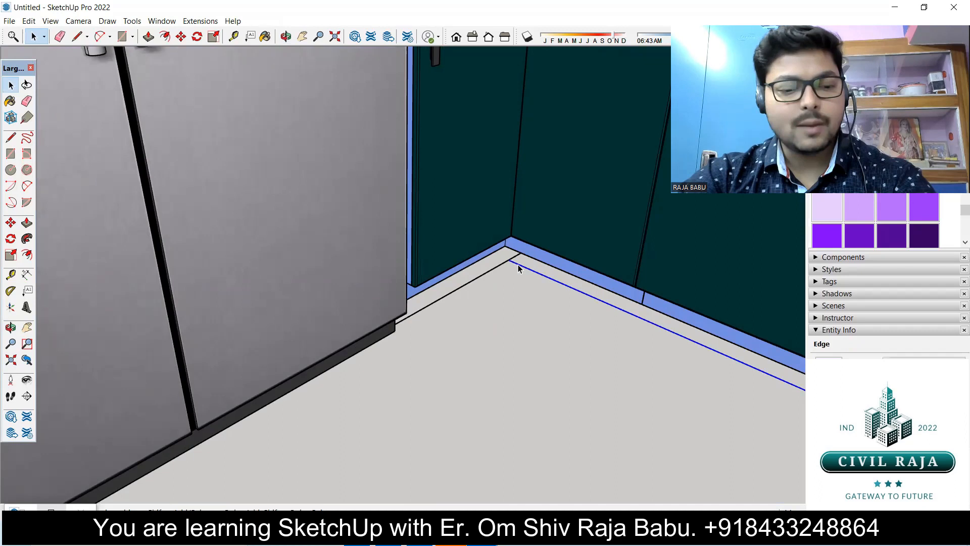
key("e")
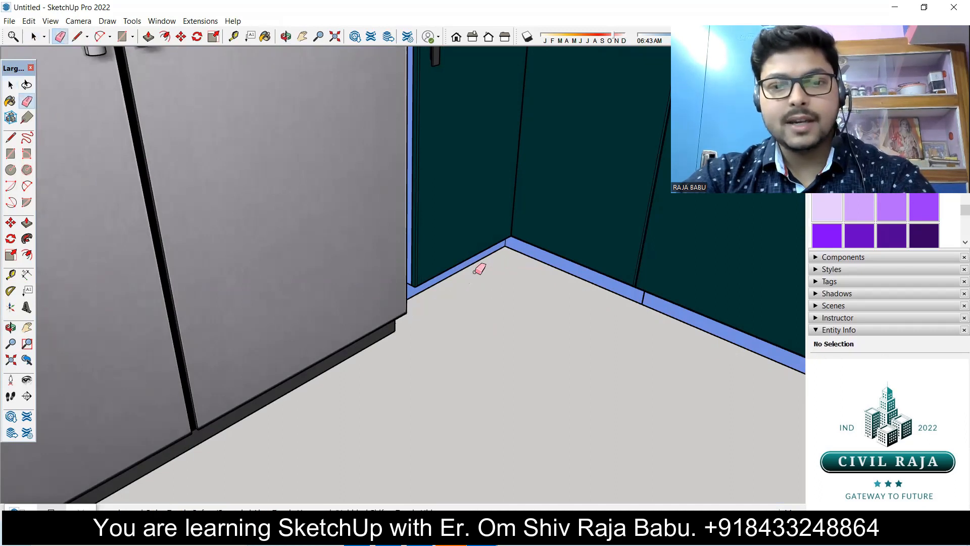
scroll(479, 268, "down", 6)
middle_click_drag(450, 285, 507, 349)
middle_click_drag(399, 266, 389, 249)
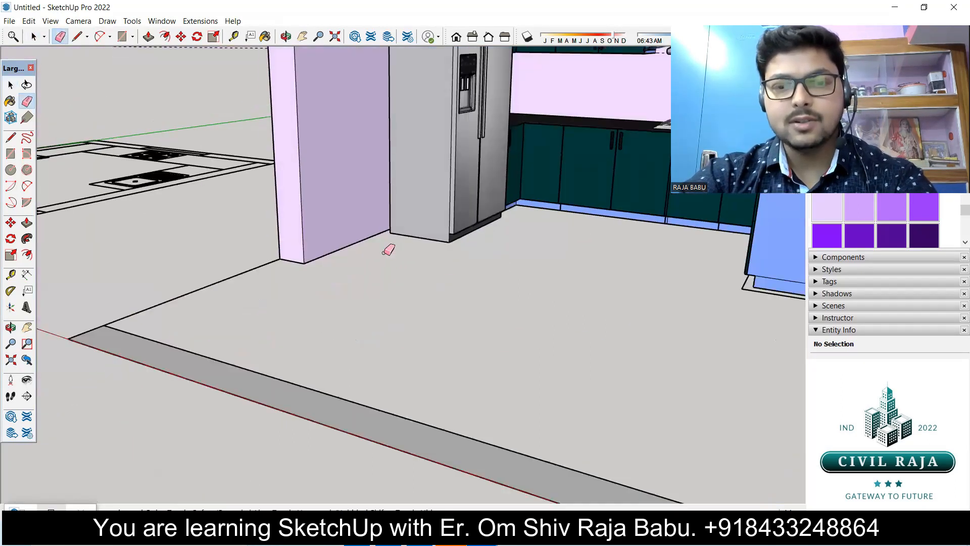
Step: Erase the remaining floor outline edges around the sink-side base cabinet
scroll(390, 249, "down", 3)
middle_click_drag(638, 297, 756, 299)
scroll(667, 212, "up", 4)
scroll(675, 231, "up", 5)
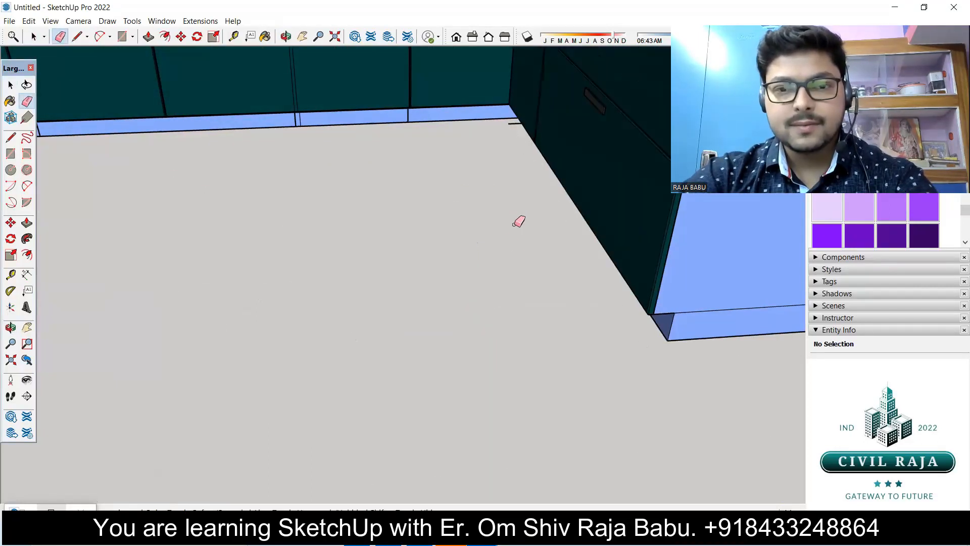
scroll(396, 288, "down", 8)
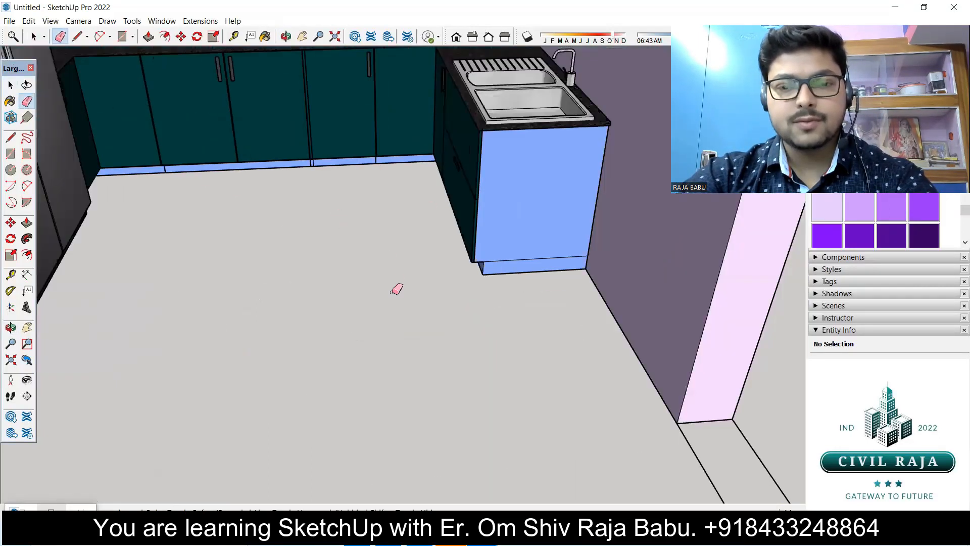
Step: Examine the joint between the two-door and single-door base cabinets below the cooktop, selecting each cabinet
middle_click_drag(457, 216, 368, 188)
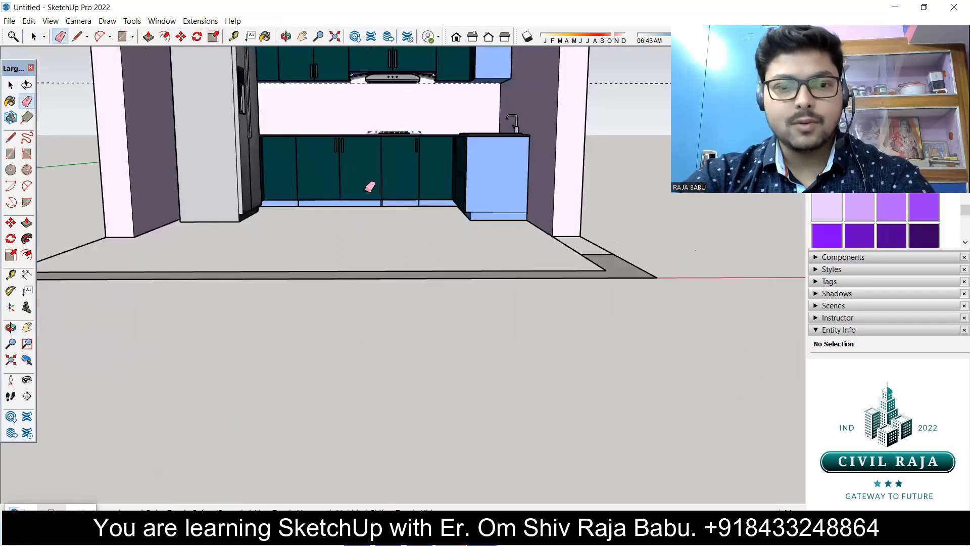
scroll(381, 195, "up", 8)
scroll(424, 275, "down", 6)
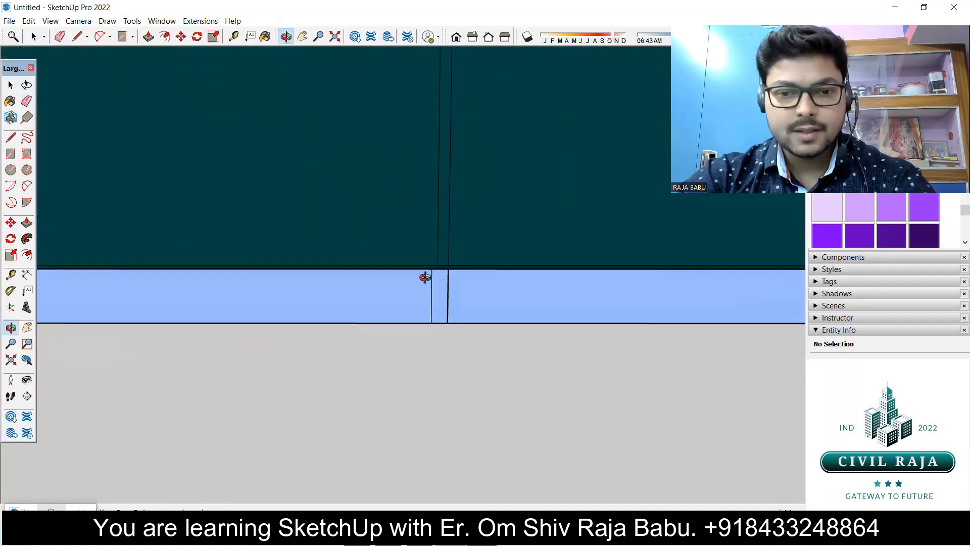
scroll(418, 378, "down", 4)
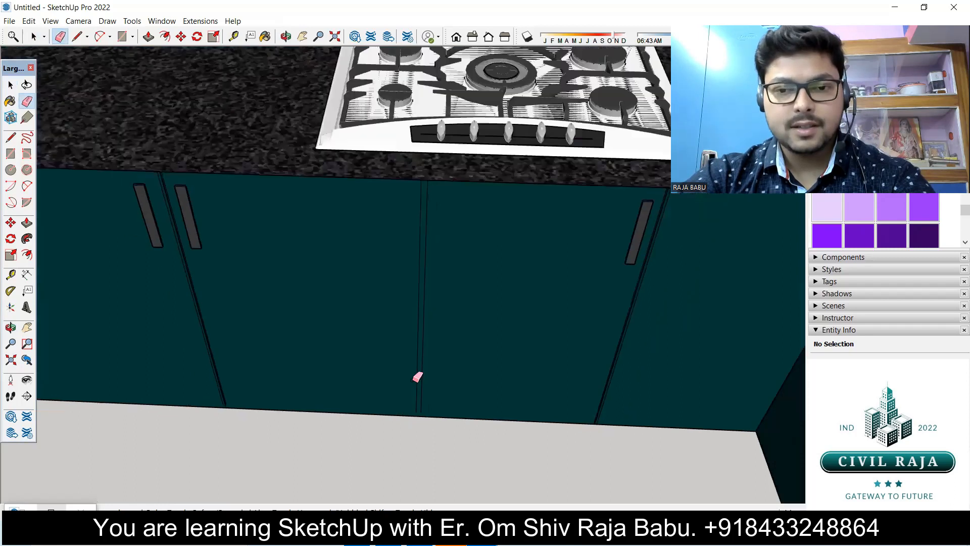
scroll(428, 374, "down", 4)
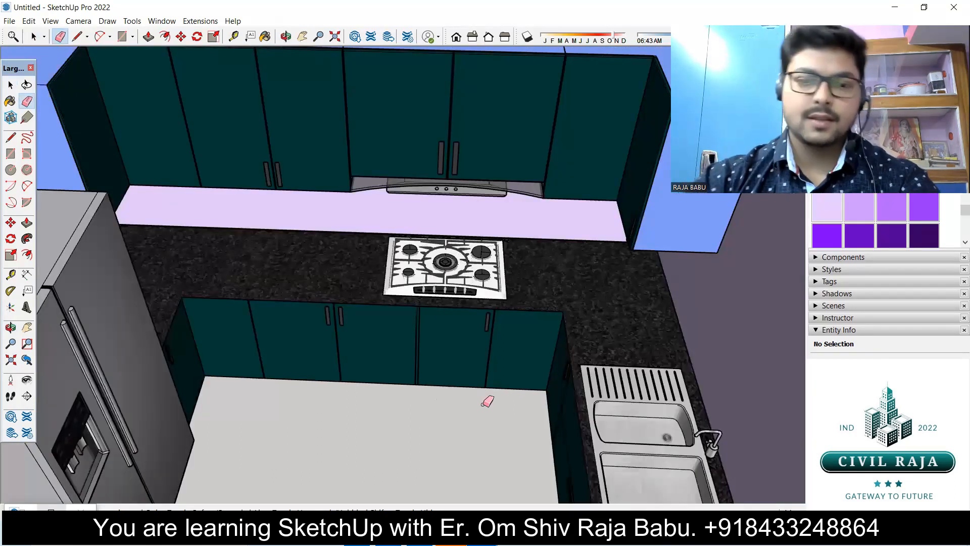
scroll(438, 440, "up", 10)
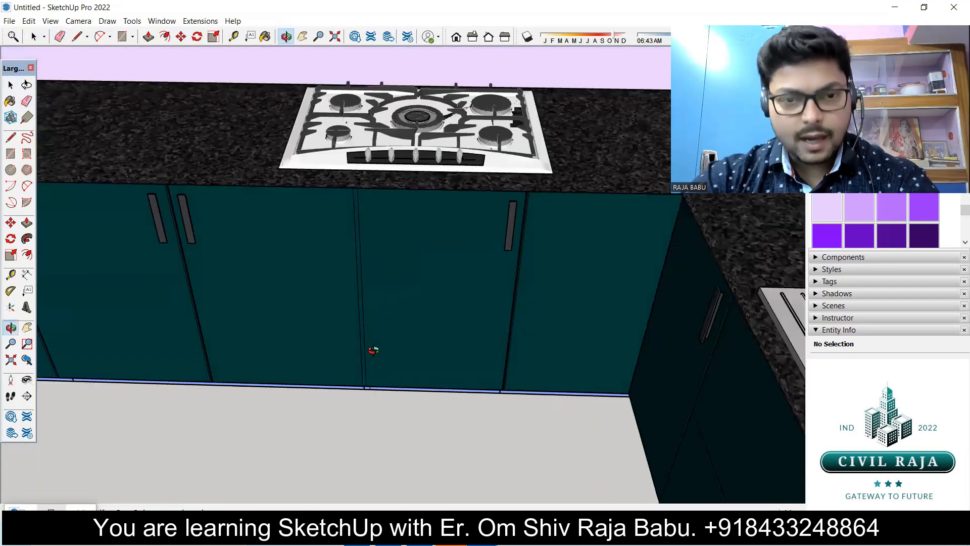
key("space")
left_click(412, 268)
left_click(311, 302)
scroll(377, 339, "up", 5)
scroll(378, 341, "down", 6)
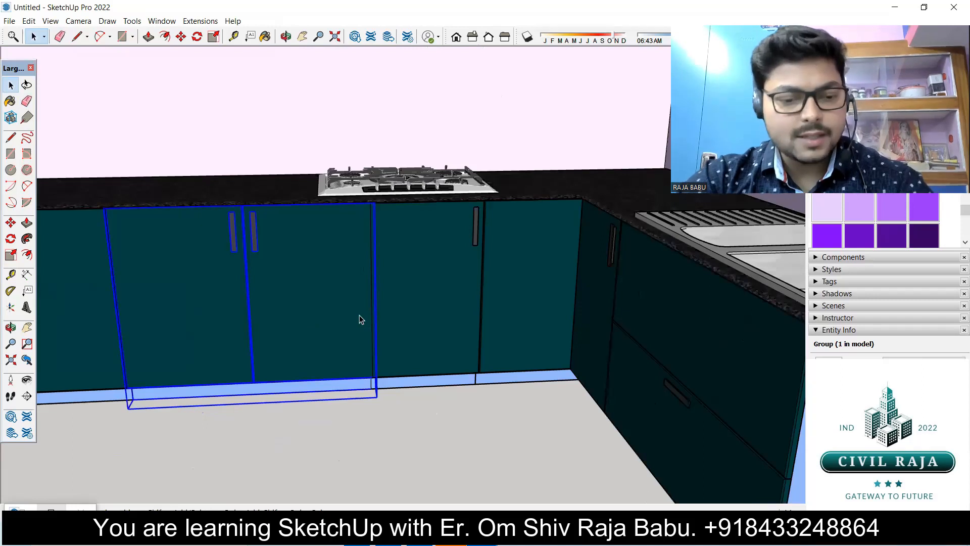
Step: Show the hidden back edges and compare the extents of the single-door and two-door base cabinets below the cooktop
key("k")
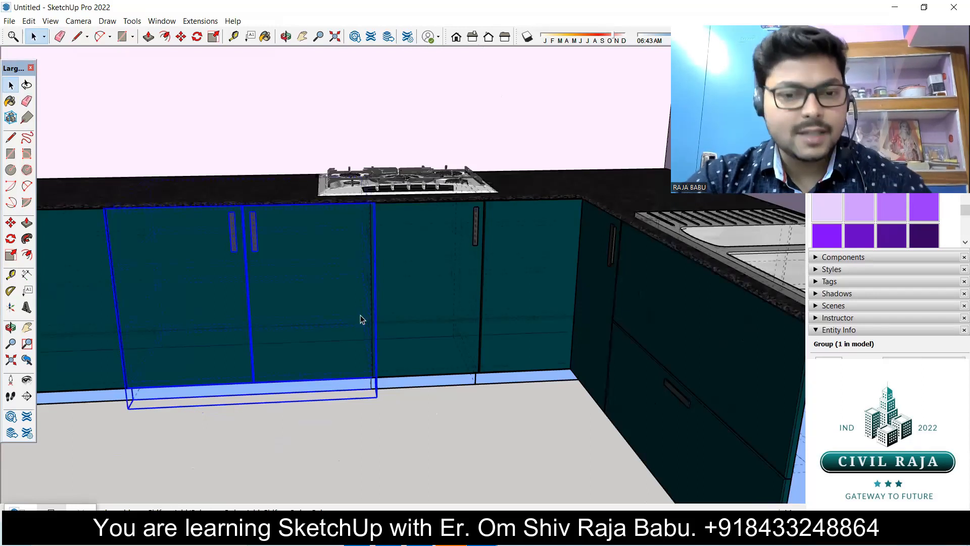
key("s")
scroll(377, 303, "up", 4)
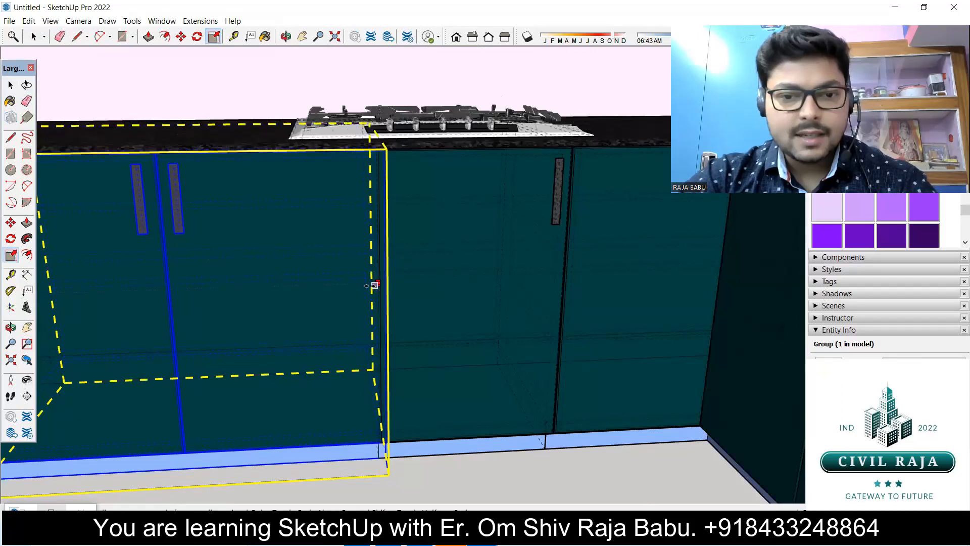
key("space")
left_click(529, 456)
key("o")
left_click_drag(474, 392, 468, 360)
key("space")
left_click(468, 359)
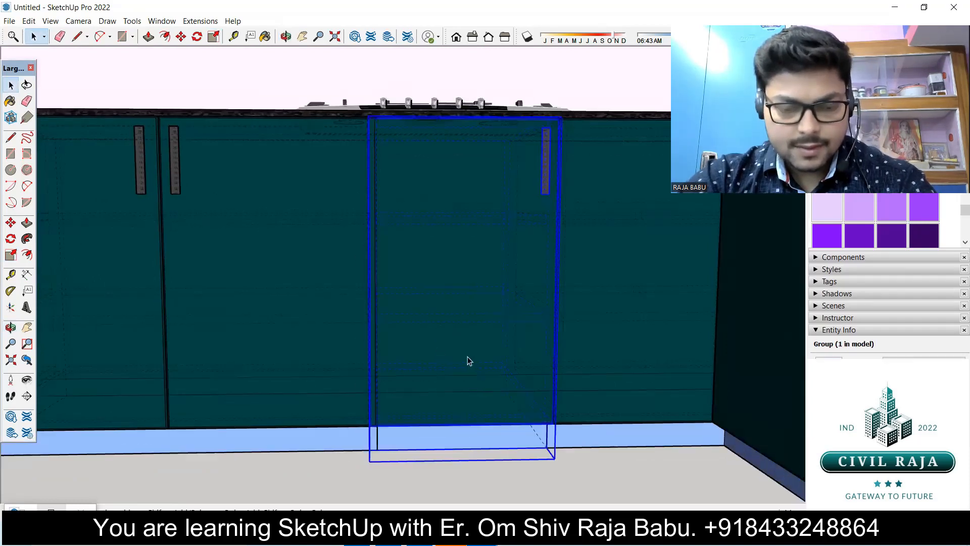
left_click(334, 365)
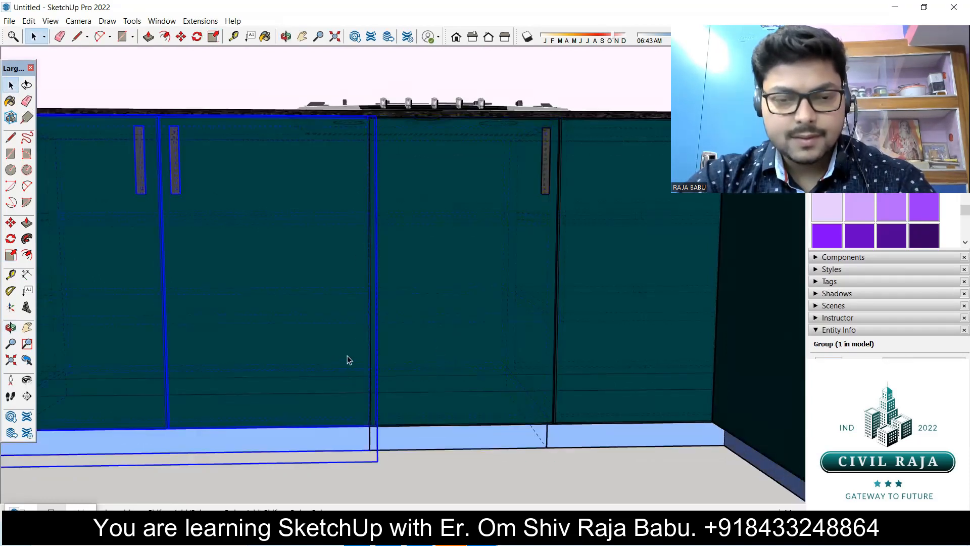
Step: Scale the two-door base cabinet slightly narrower from the side that overlaps the single-door cabinet so their edges meet
key("s")
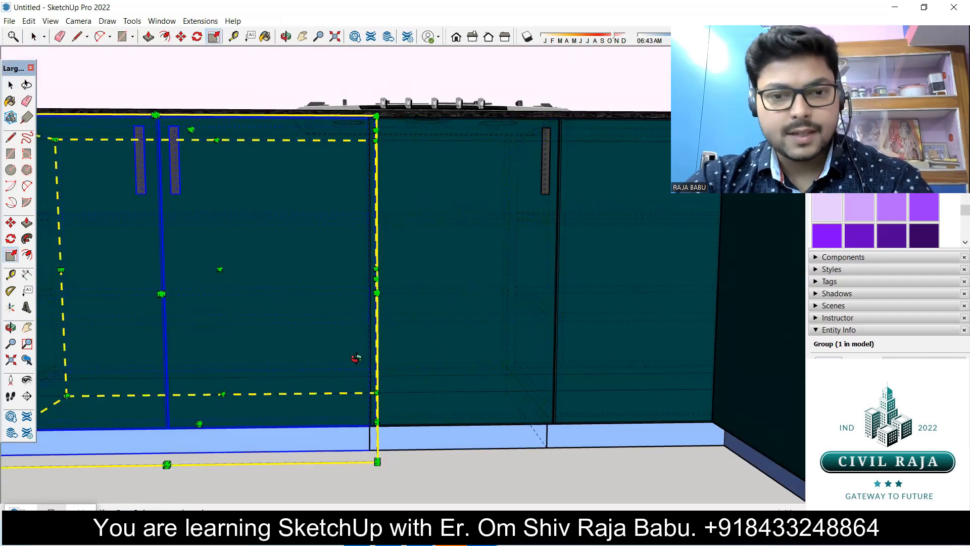
key("o")
left_click_drag(358, 357, 293, 398)
key("s")
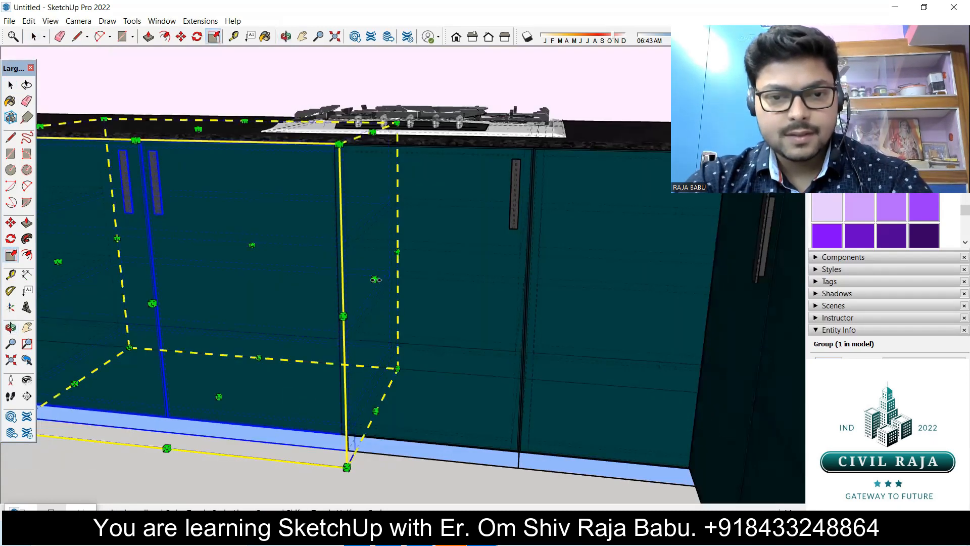
left_click(375, 279)
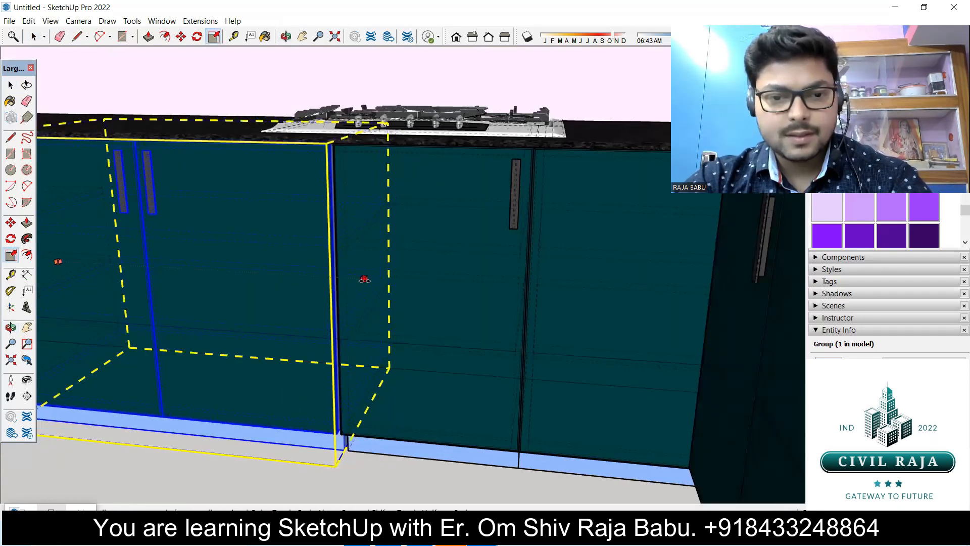
left_click(368, 288)
key("space")
middle_click_drag(360, 367, 482, 346)
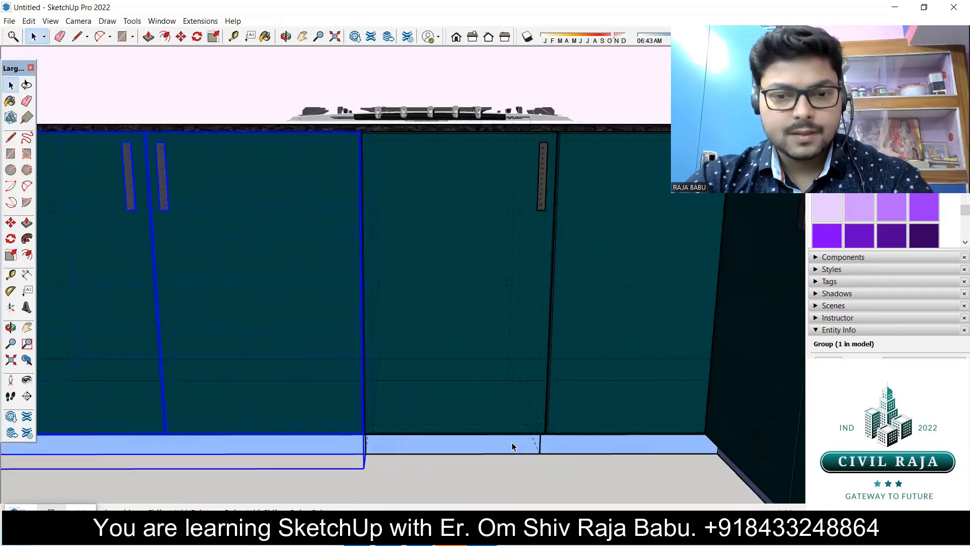
Step: Clear the cabinet selection and turn off the display of back edges
left_click(511, 459)
middle_click_drag(376, 379, 439, 272)
middle_click_drag(361, 265, 375, 407)
scroll(444, 347, "down", 5)
key("k")
middle_click_drag(471, 423, 399, 332)
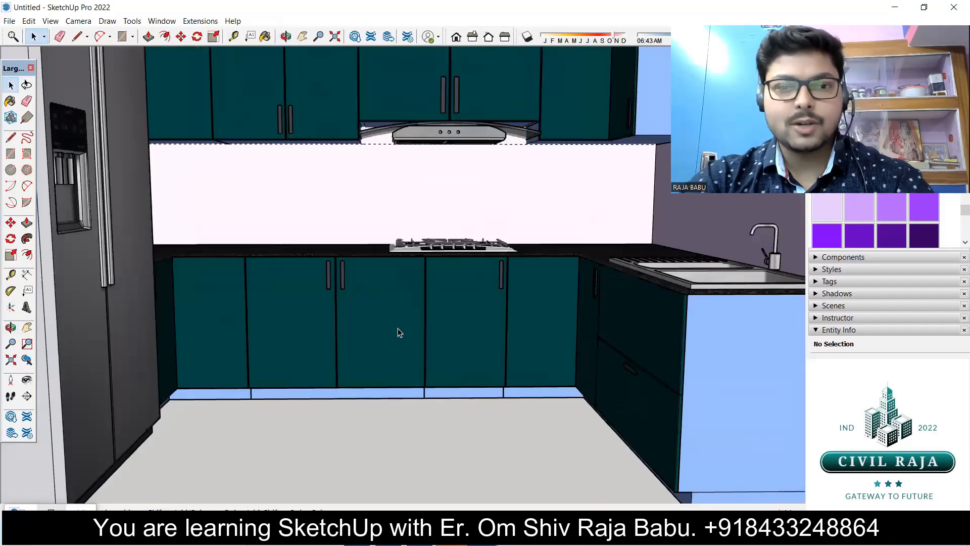
Step: Examine the whole kitchen with the refrigerator, cabinets and lilac walls from the front and from above
scroll(400, 331, "down", 5)
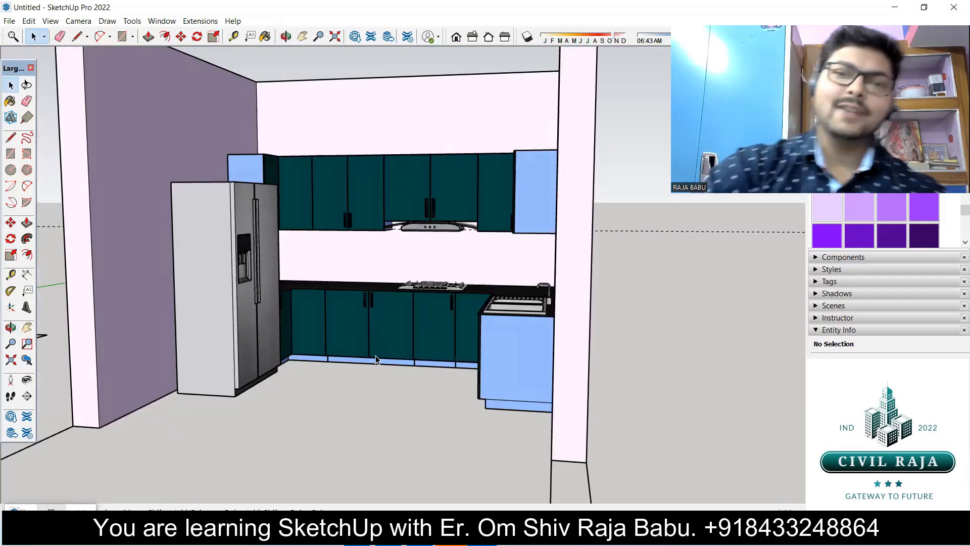
middle_click_drag(414, 320, 490, 220)
scroll(462, 263, "down", 5)
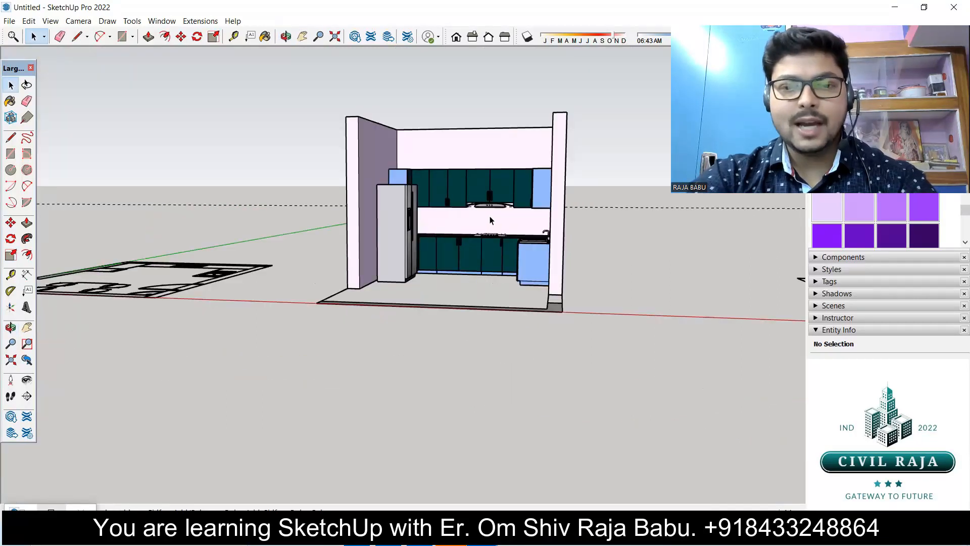
scroll(490, 220, "up", 6)
middle_click_drag(529, 247, 469, 244)
scroll(521, 230, "down", 6)
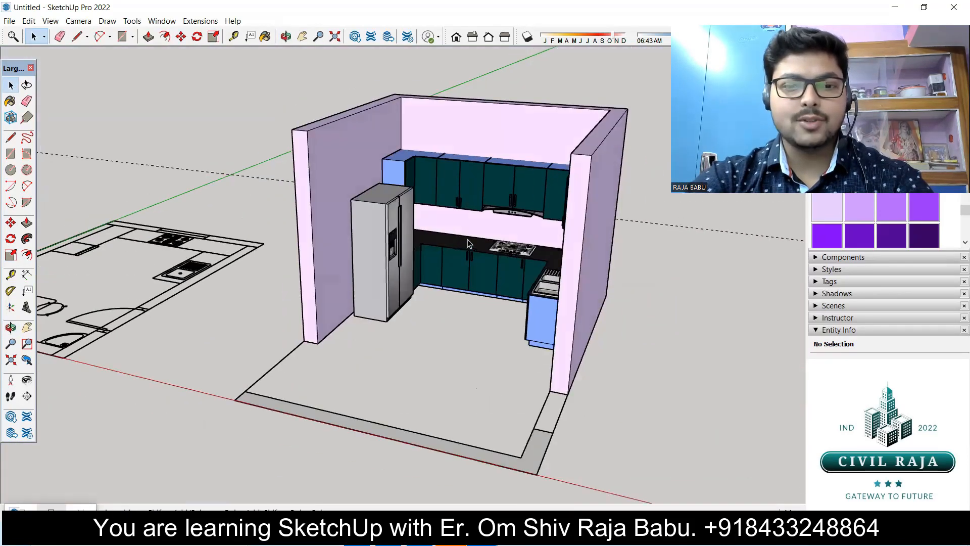
Step: Group the kitchen's walls, cabinets and appliances into one object and hide that group
scroll(469, 244, "down", 4)
scroll(55, 290, "up", 8)
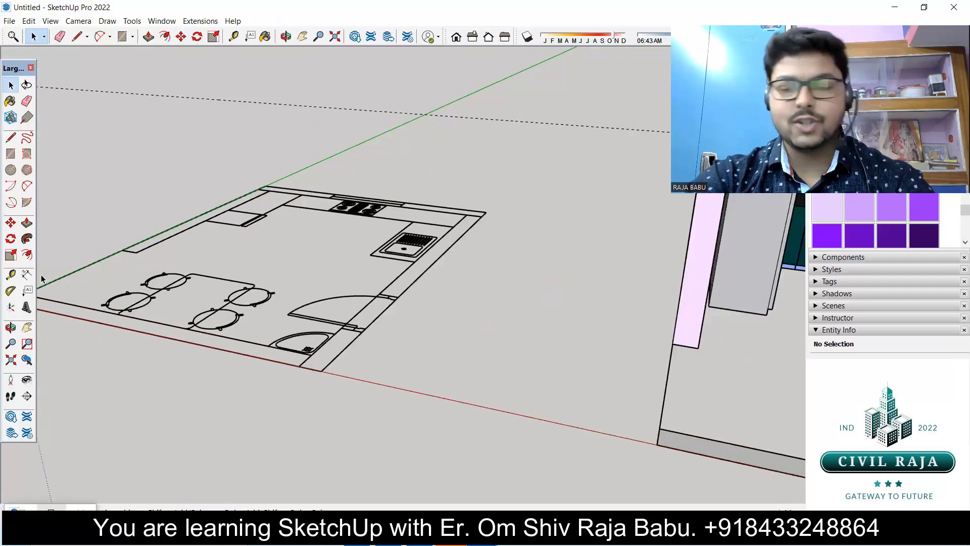
scroll(41, 278, "down", 8)
middle_click_drag(375, 352, 479, 339)
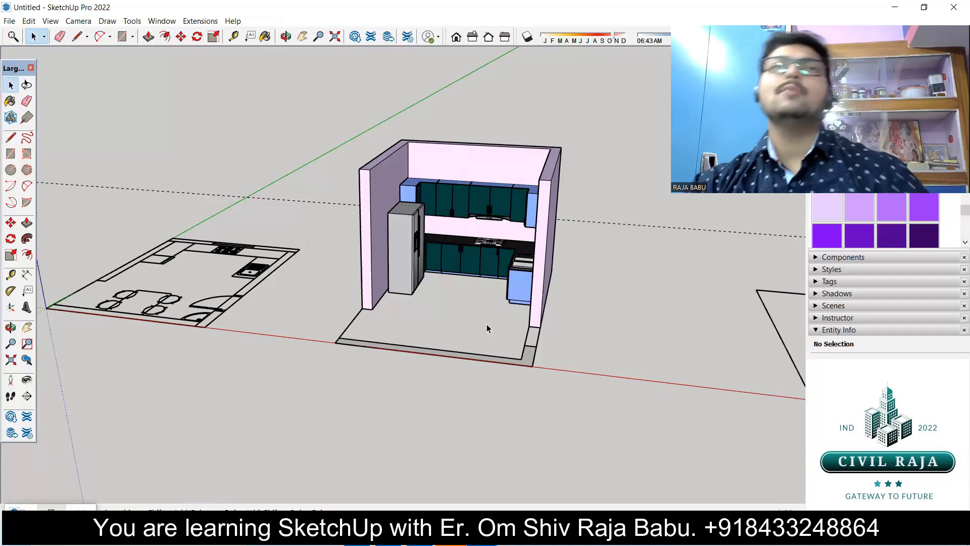
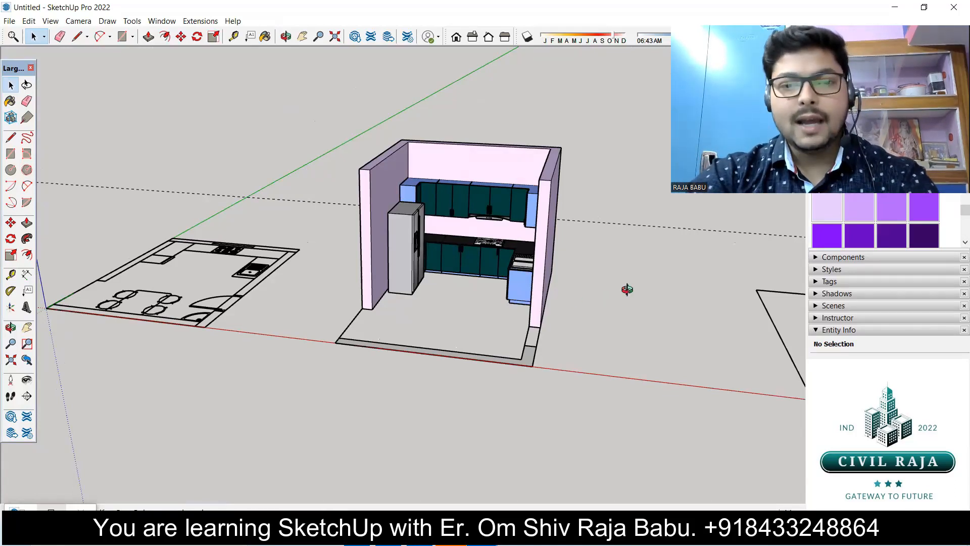
middle_click_drag(628, 289, 607, 148)
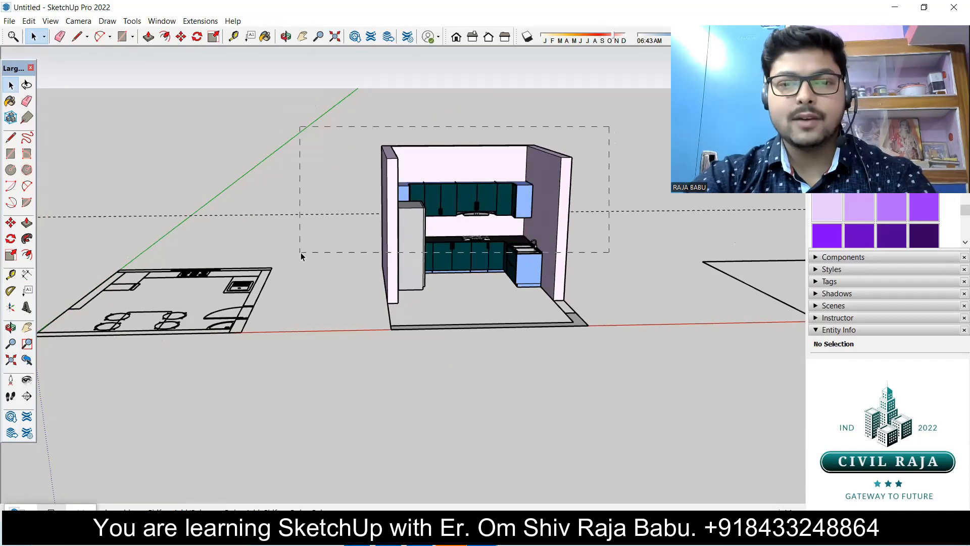
left_click_drag(300, 252, 301, 253)
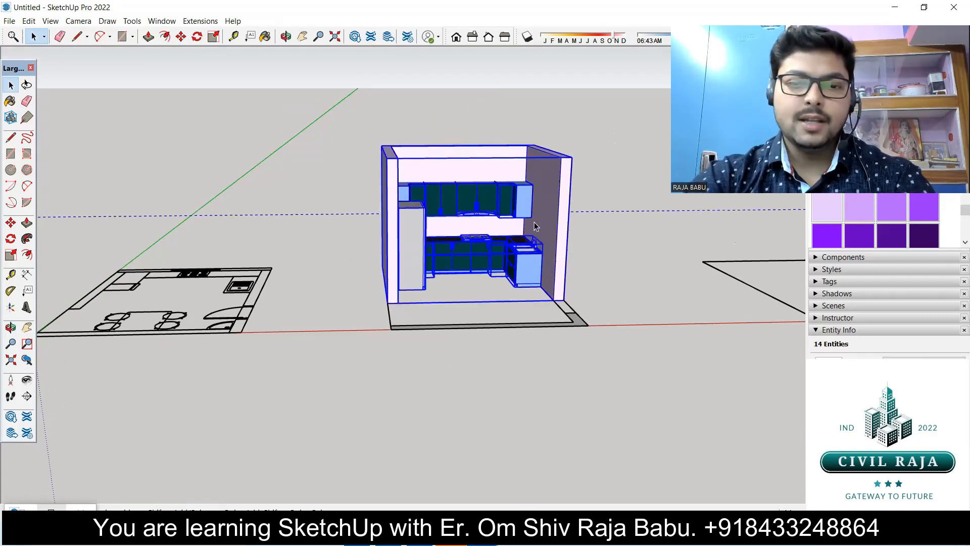
right_click(544, 239)
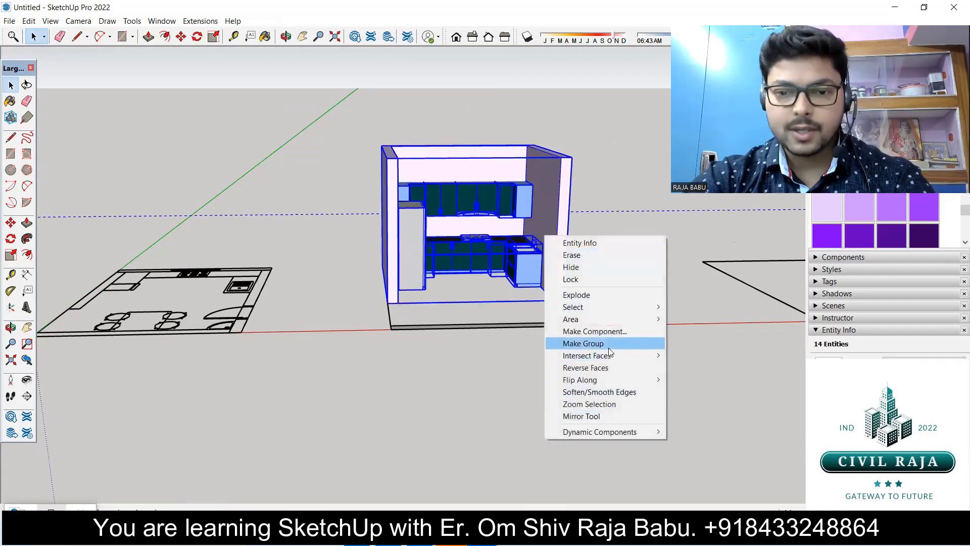
left_click(593, 344)
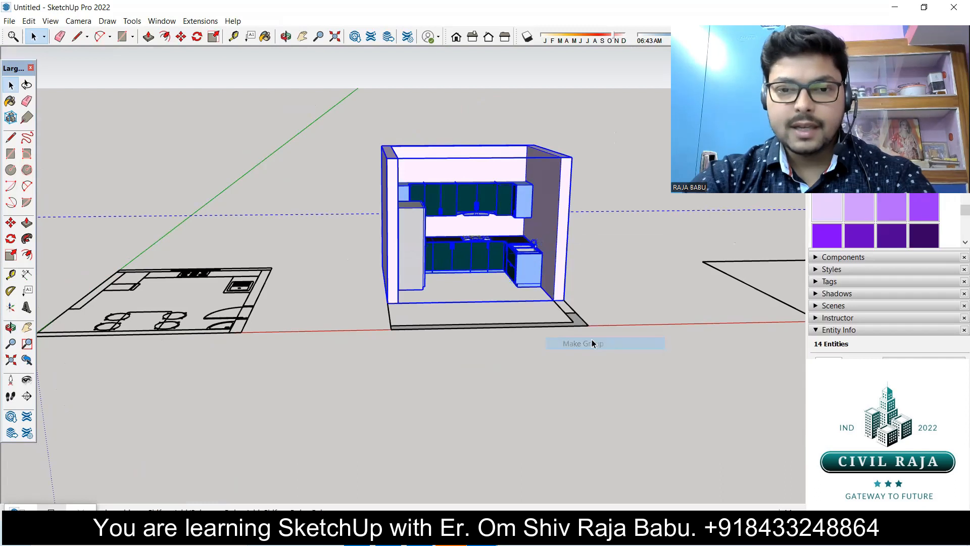
right_click(564, 259)
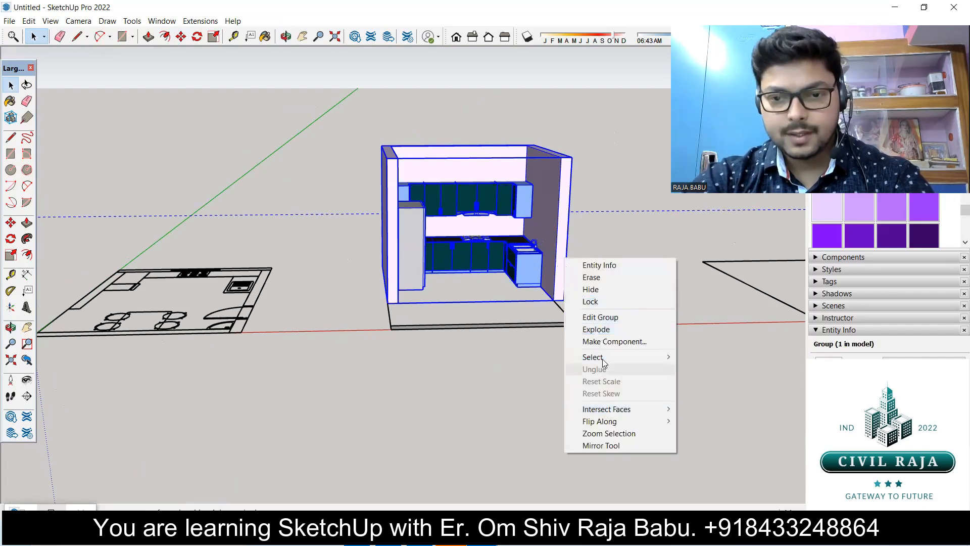
left_click(596, 289)
Step: Erase the short stray line remaining on the ground inside the room outline
middle_click_drag(384, 369, 334, 291)
scroll(437, 245, "up", 2)
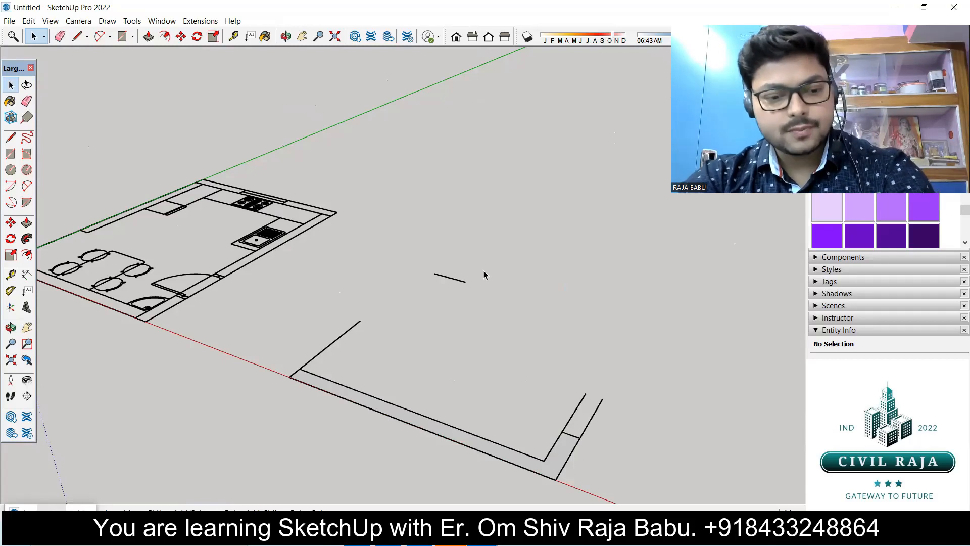
key("e")
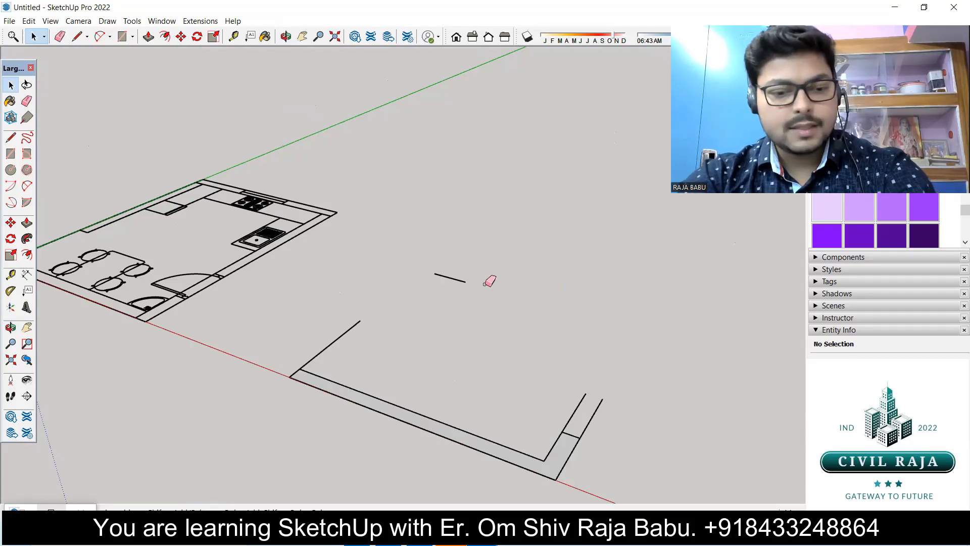
left_click(459, 280)
scroll(492, 235, "down", 1)
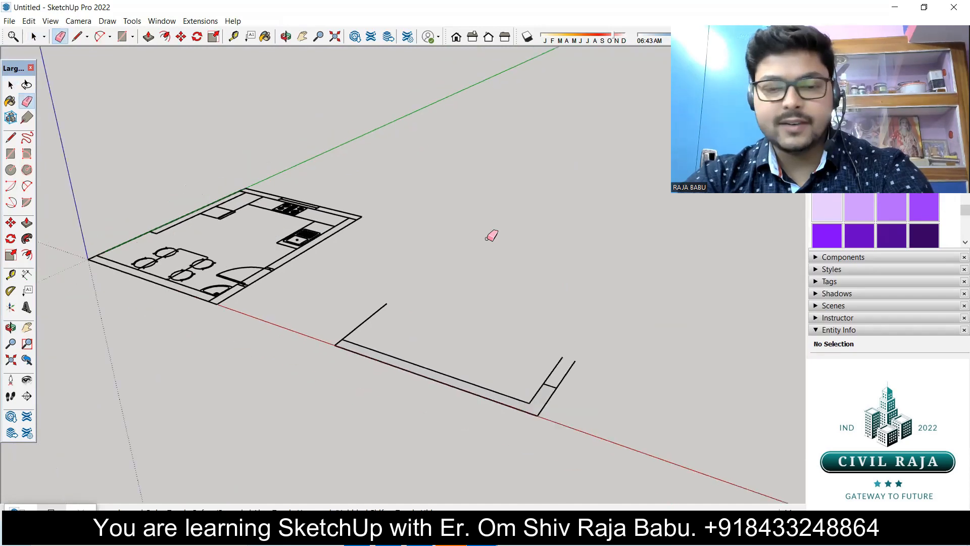
scroll(477, 273, "down", 3)
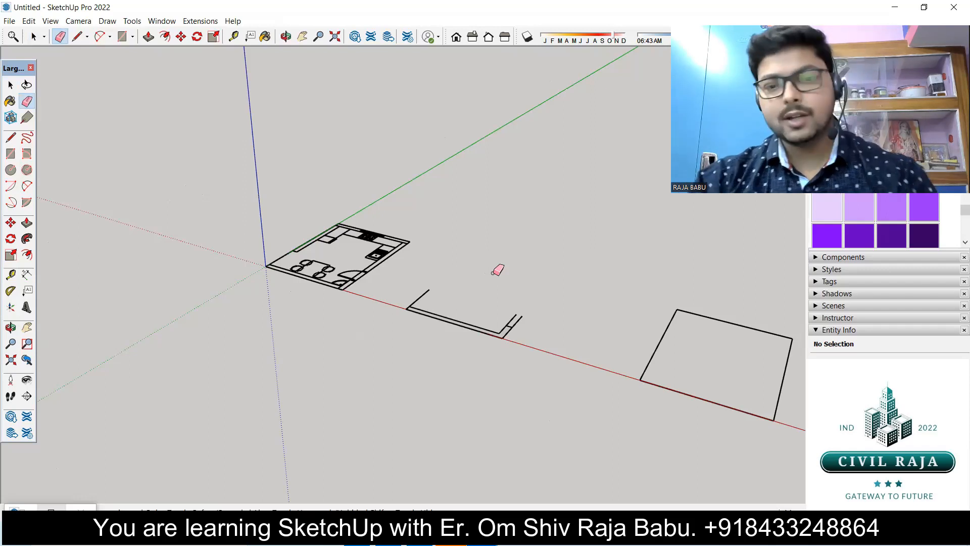
left_click(8, 21)
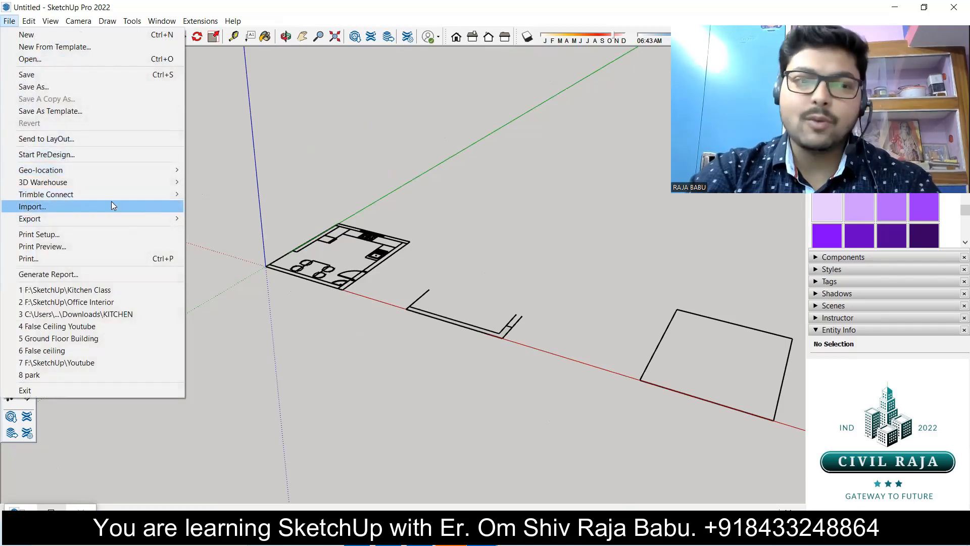
mouse_move(92, 217)
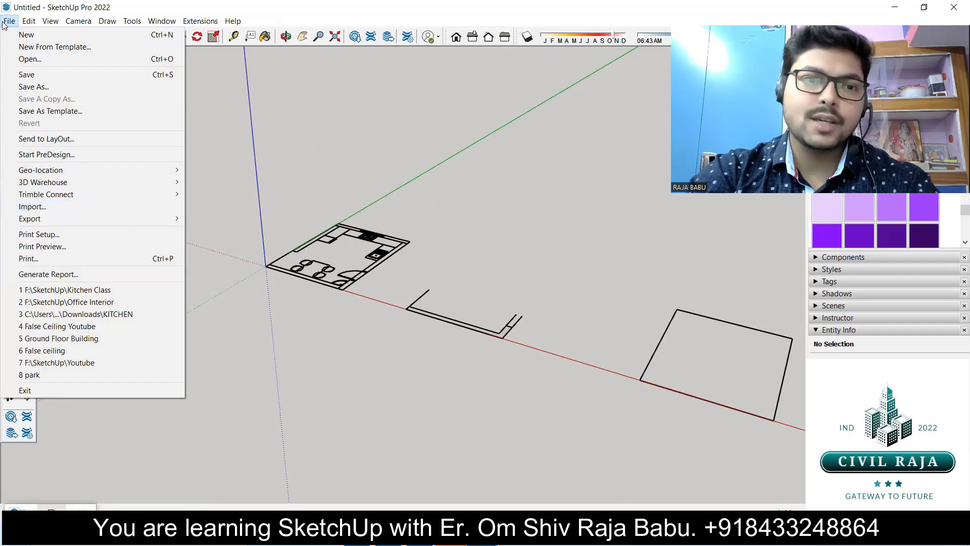
left_click(614, 122)
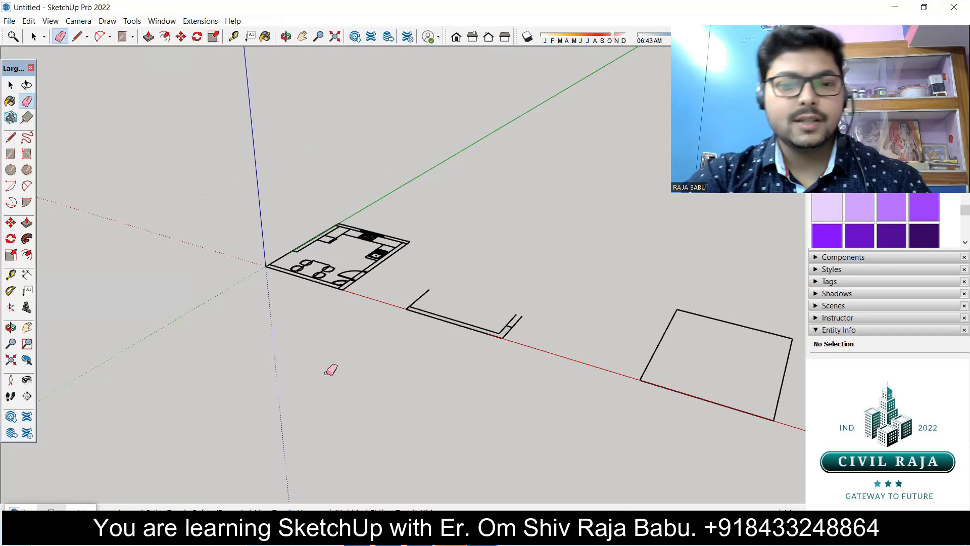
Step: Save the model in the Documents folder as "Kitchen For Youtube" in SketchUp Models (*.skp) format
key("space")
key("ctrl+s")
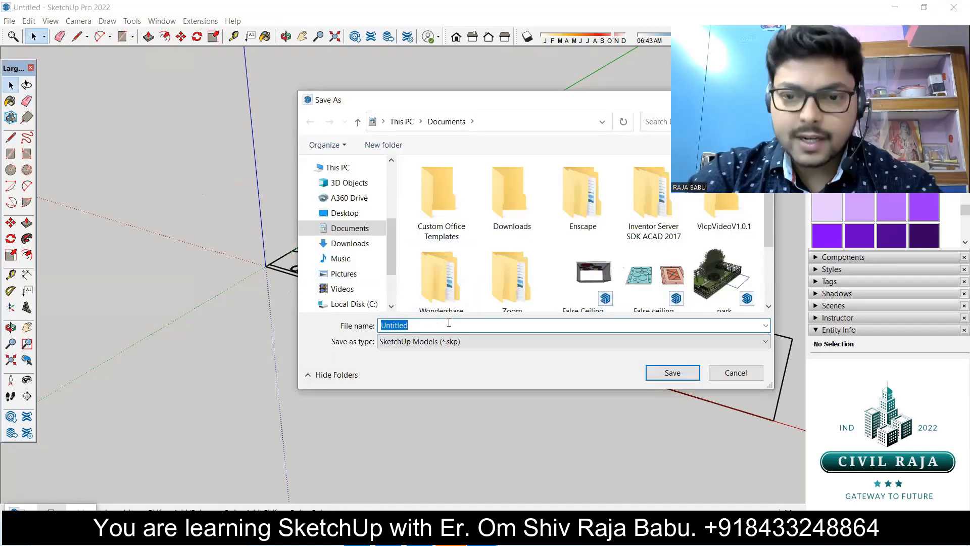
scroll(466, 261, "down", 2)
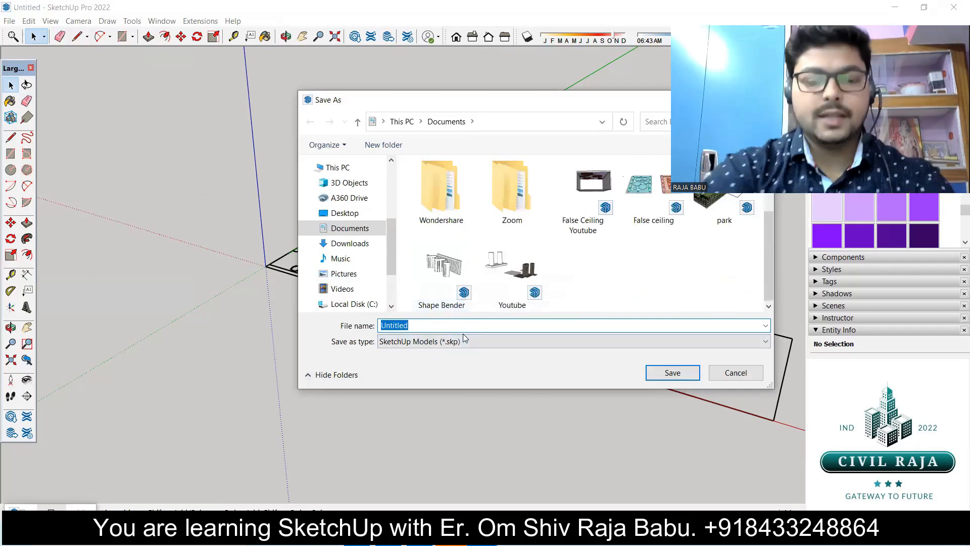
type("Kir")
key("BackSpace")
type("t")
type("chen For")
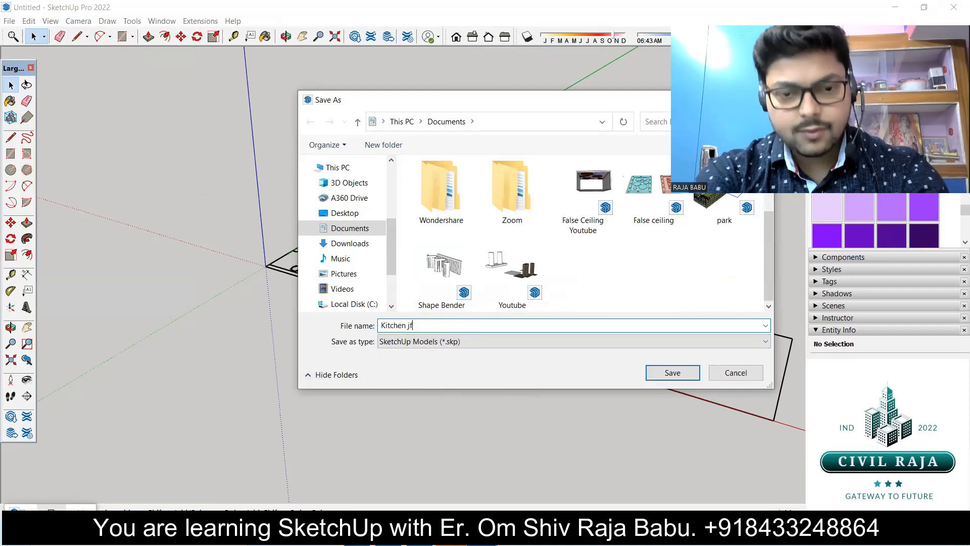
type(" Youtube")
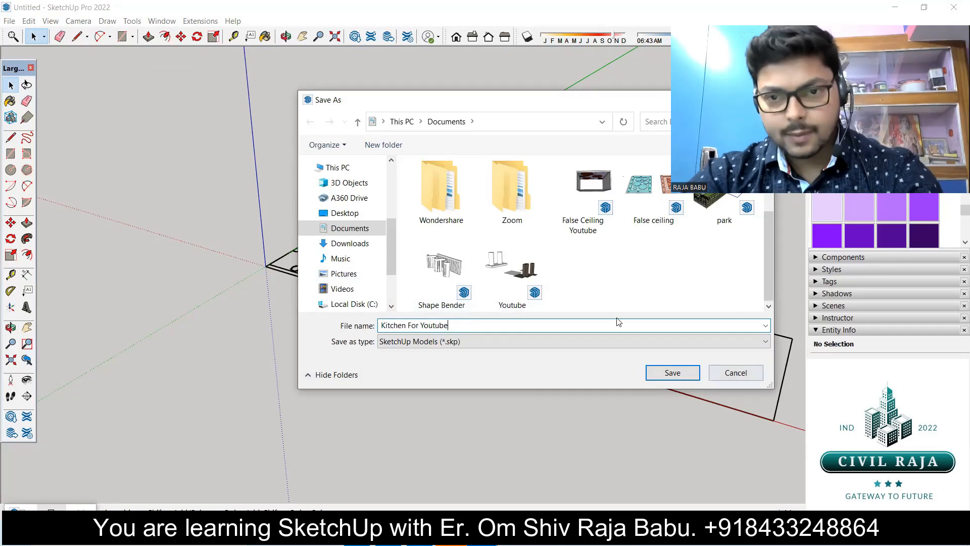
left_click(673, 373)
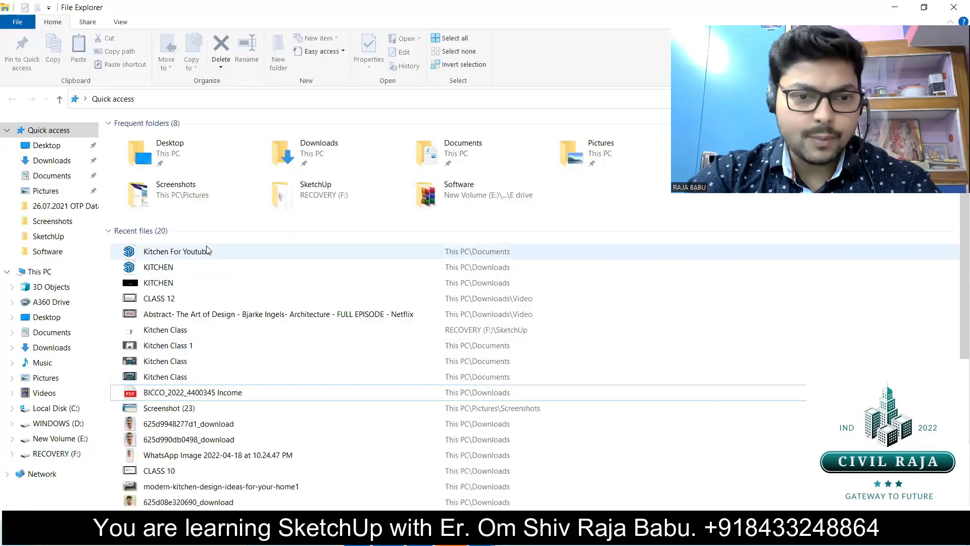
Step: Switch to File Explorer and open the Kitchen Class model from the SketchUp folder on the RECOVERY (F:) drive
scroll(226, 285, "down", 1)
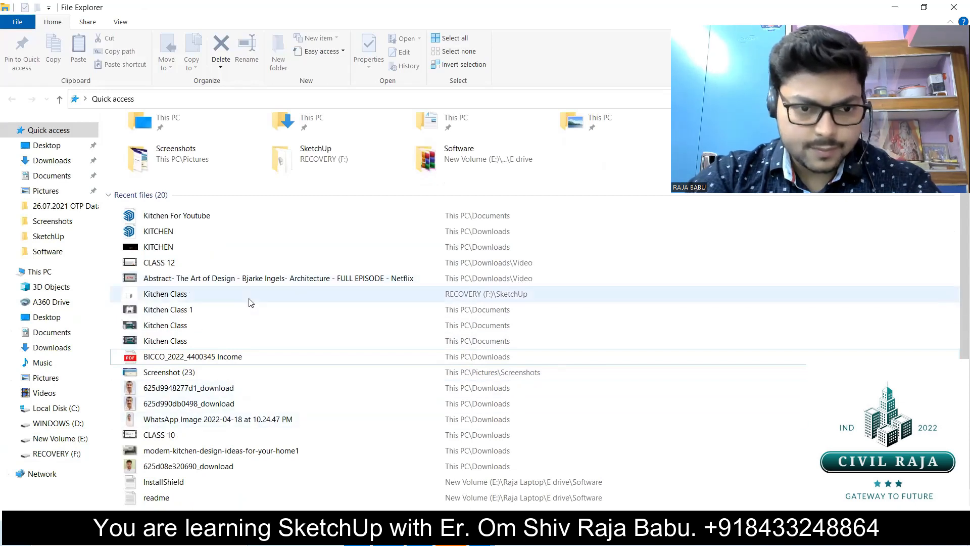
scroll(250, 302, "down", 1)
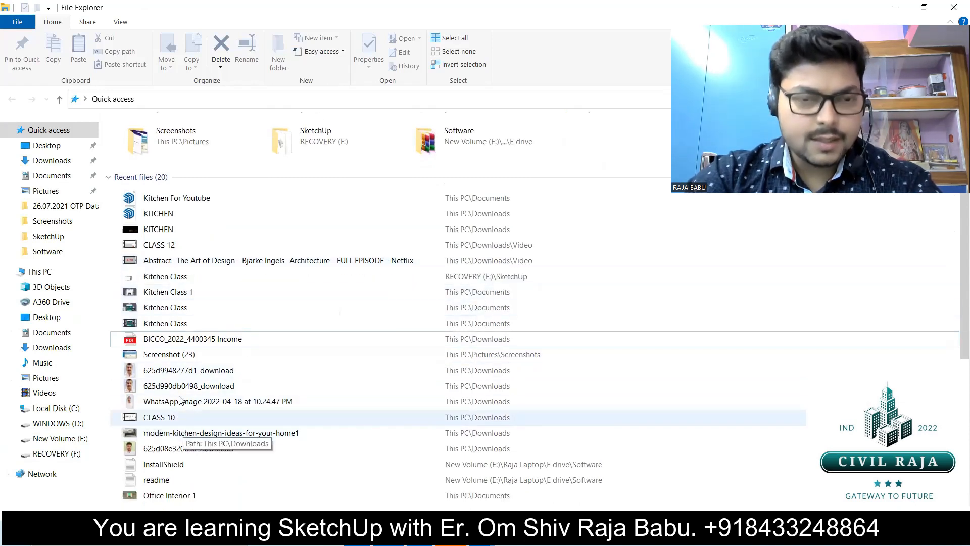
scroll(184, 364, "up", 2)
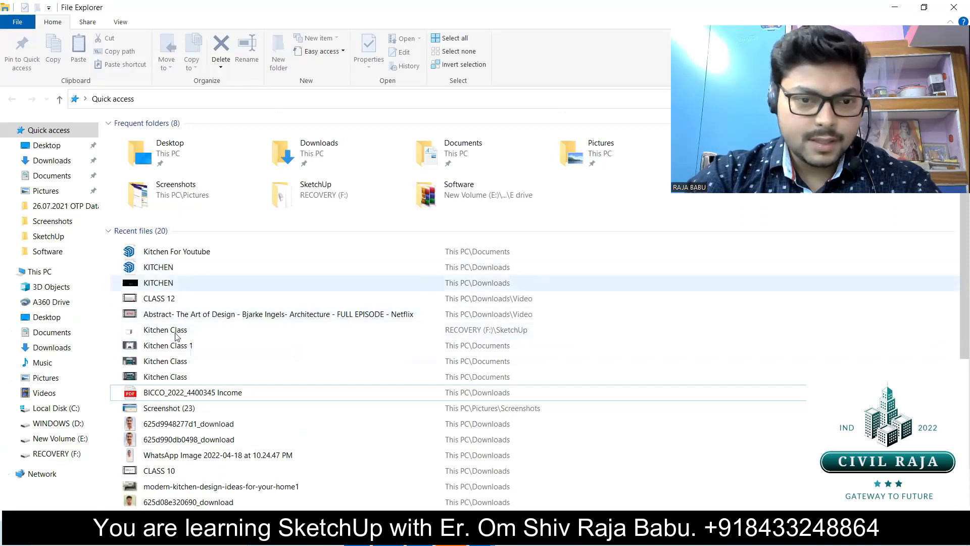
left_click(69, 439)
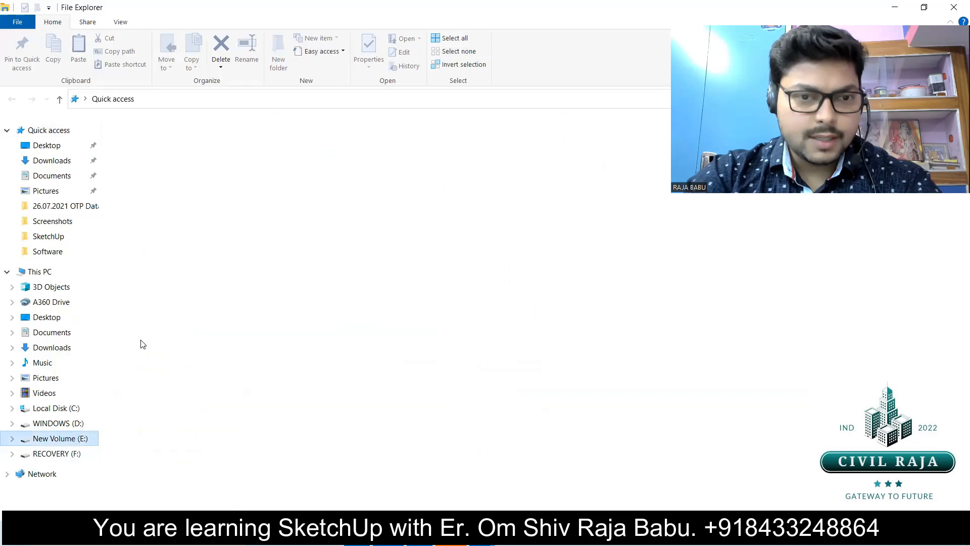
double_click(152, 289)
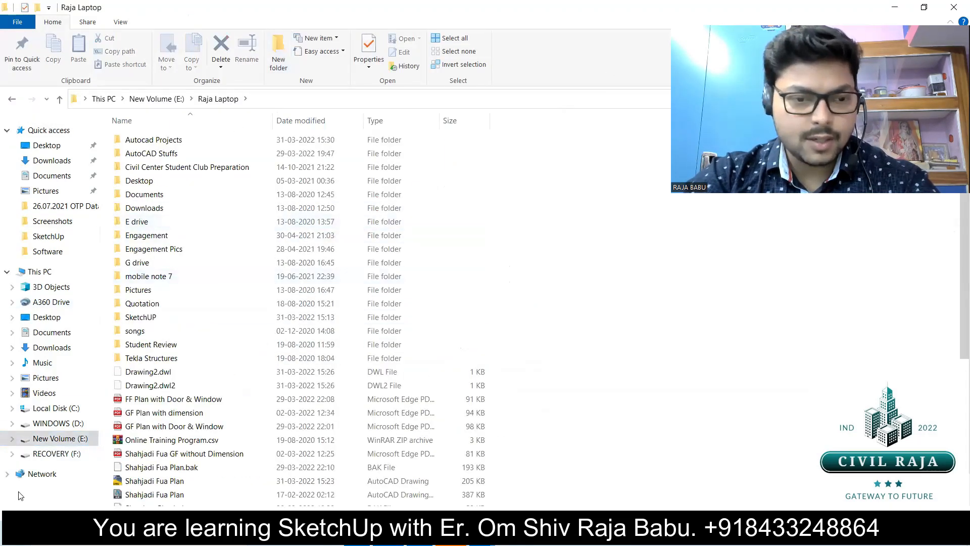
left_click(43, 453)
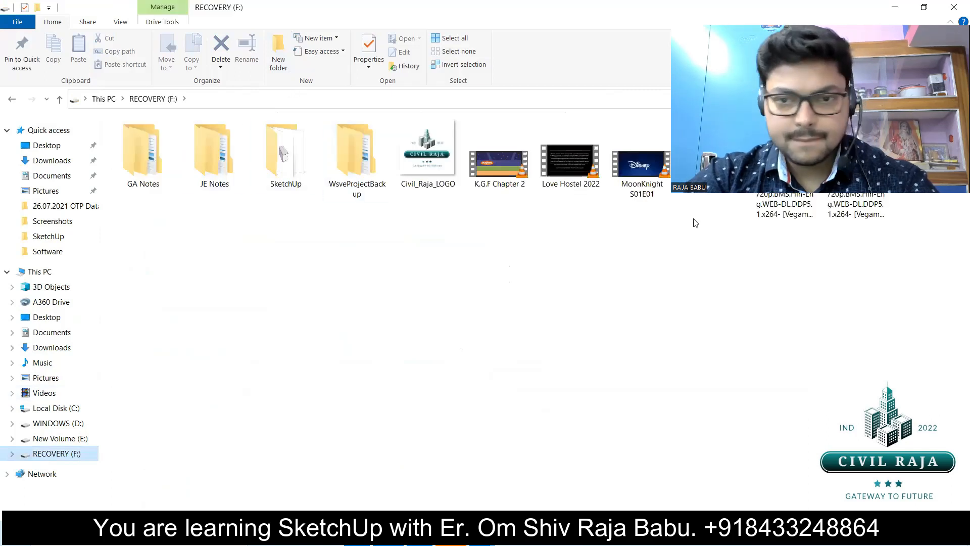
double_click(278, 152)
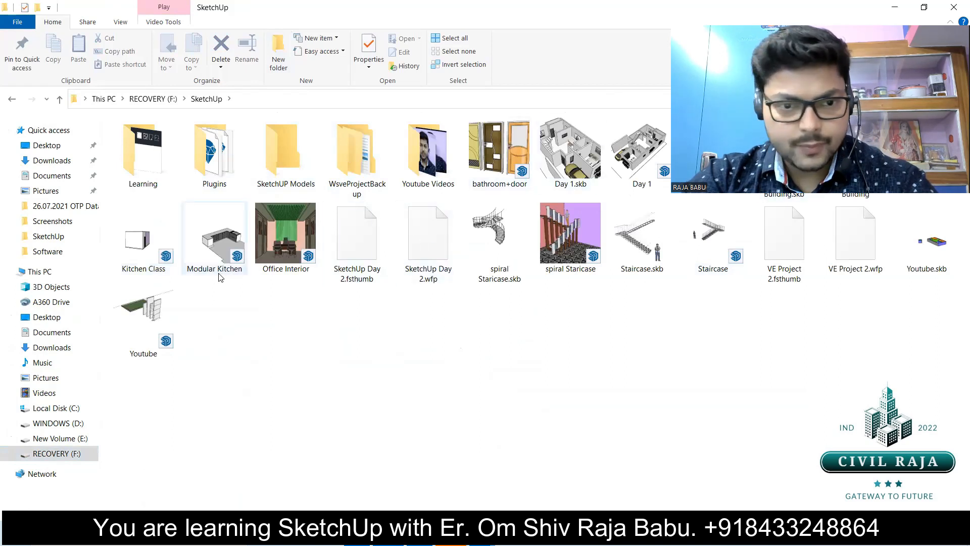
left_click(235, 272)
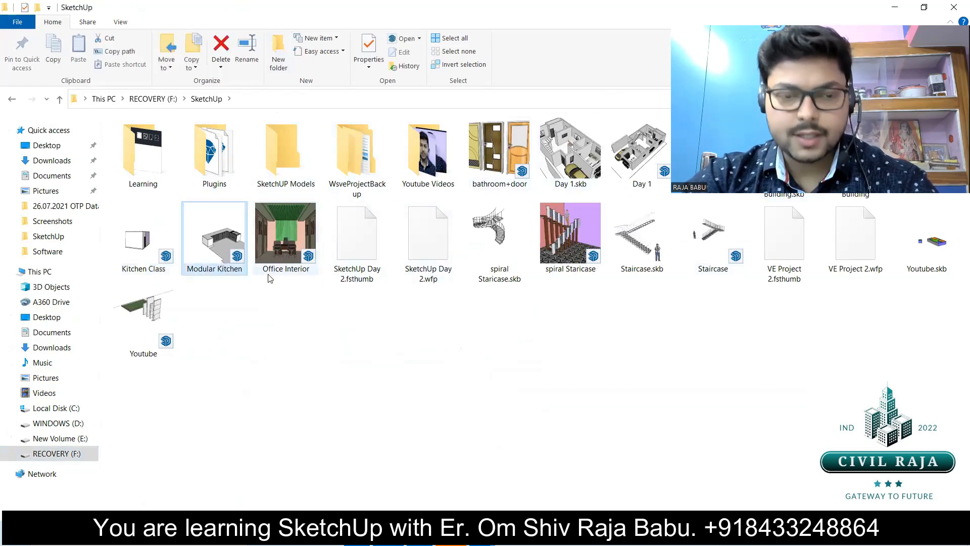
left_click(153, 274)
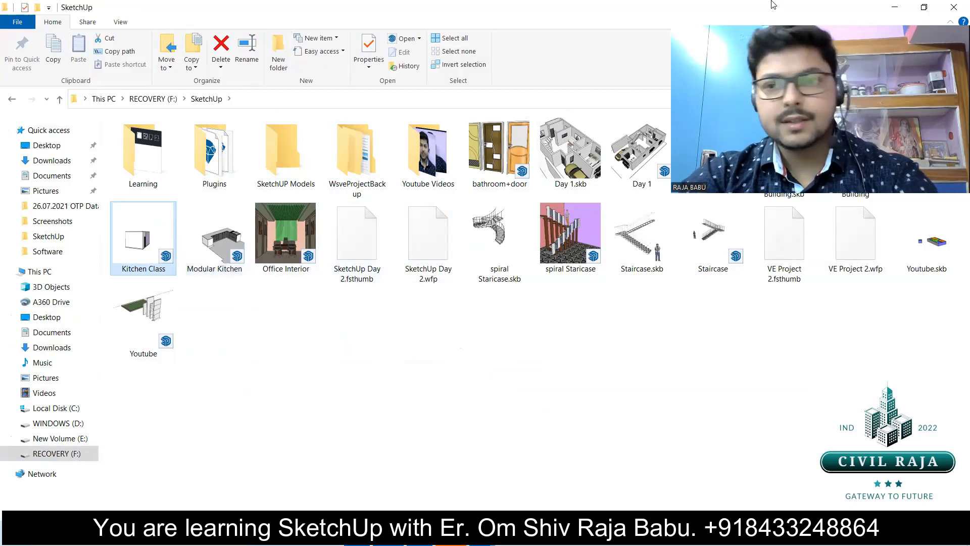
Step: Minimize File Explorer and the KITCHEN component library window to clear the desktop
left_click(895, 7)
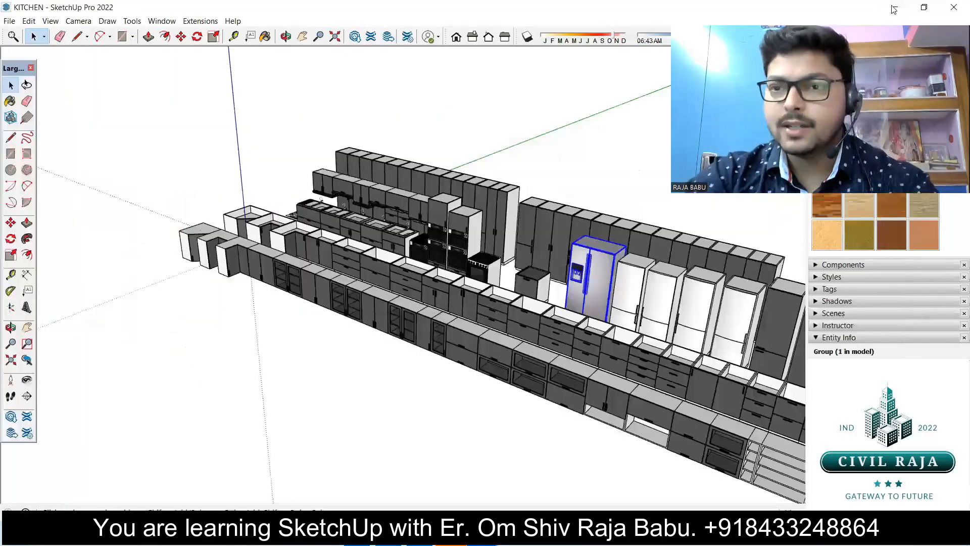
left_click(893, 7)
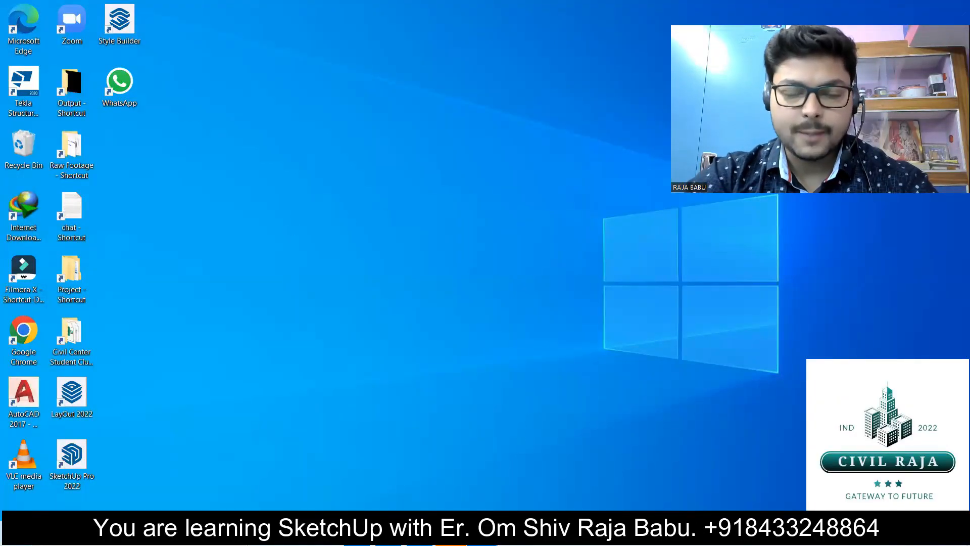
mouse_move(450, 533)
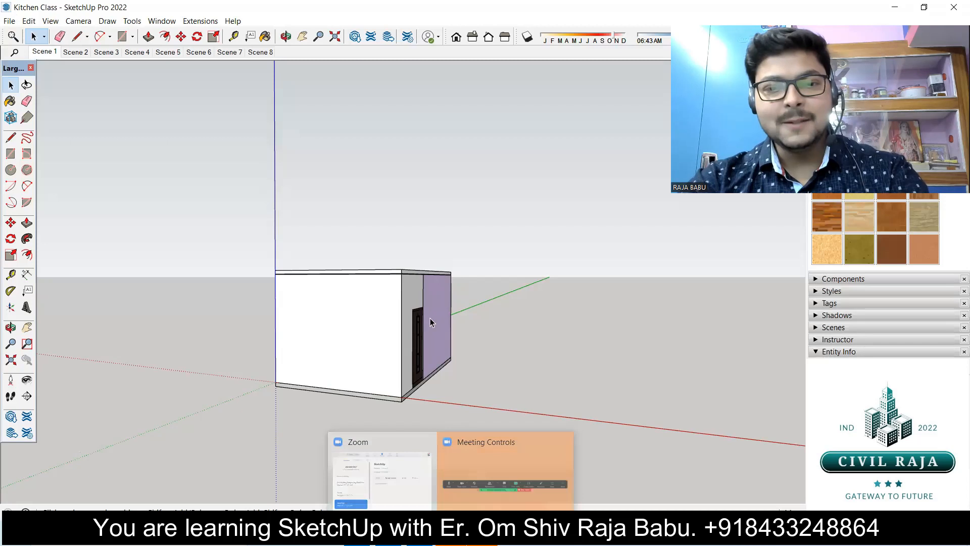
Step: Examine the exterior walls and entrance door of the Kitchen Class room, finishing with its window minimized
middle_click_drag(431, 322, 349, 372)
scroll(390, 369, "up", 3)
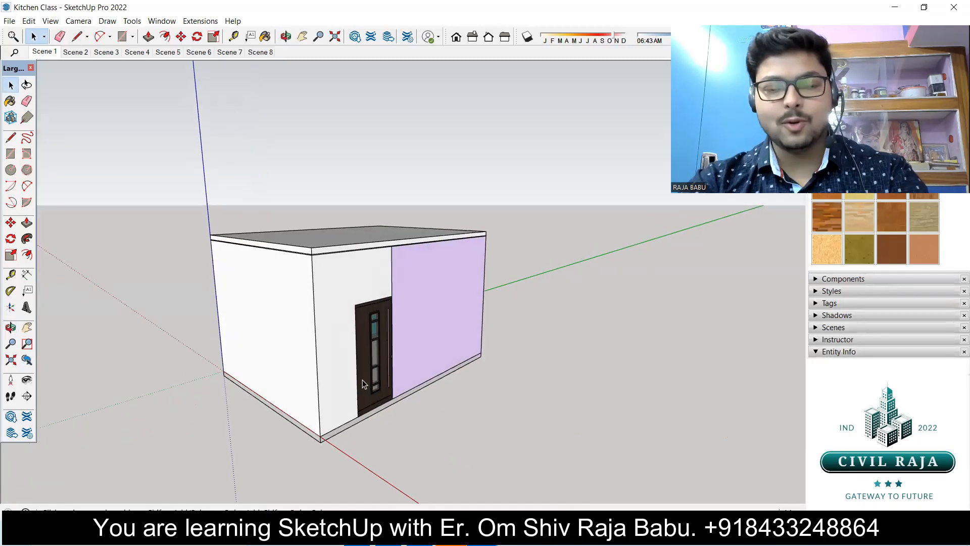
scroll(362, 380, "up", 3)
left_click(363, 376)
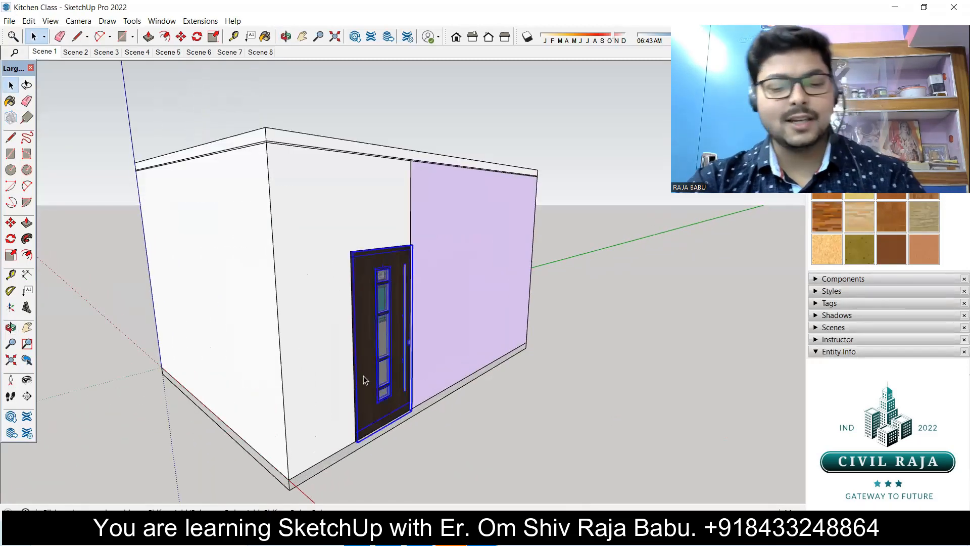
left_click(893, 7)
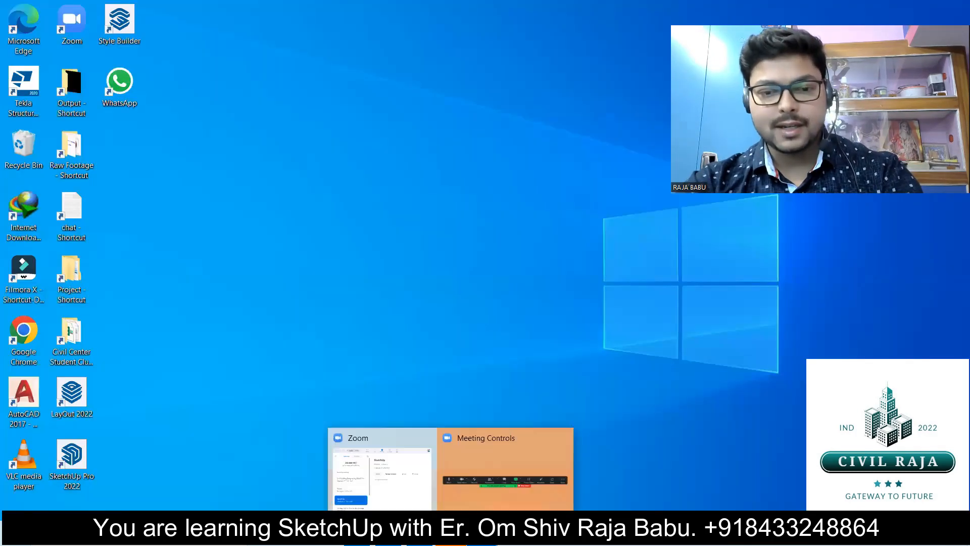
Step: Switch to the Kitchen For Youtube model and paste the copied entrance door at the opening in the separate wall outline
mouse_move(454, 500)
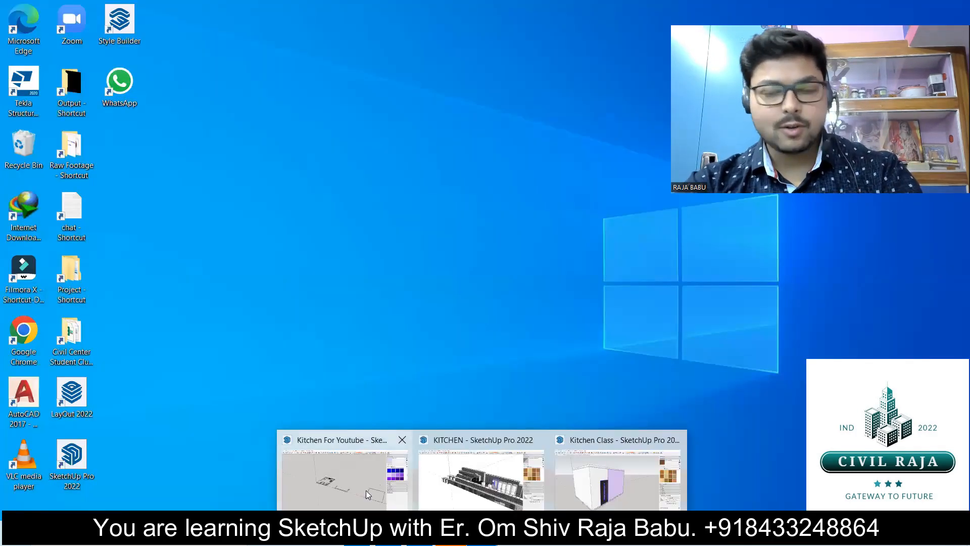
left_click(366, 492)
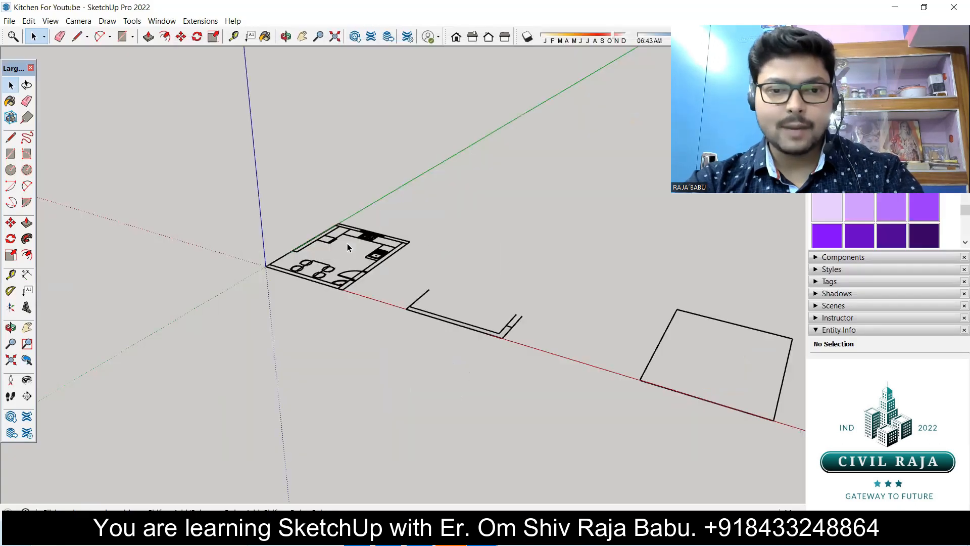
scroll(347, 243, "down", 2)
middle_click_drag(324, 286, 332, 303)
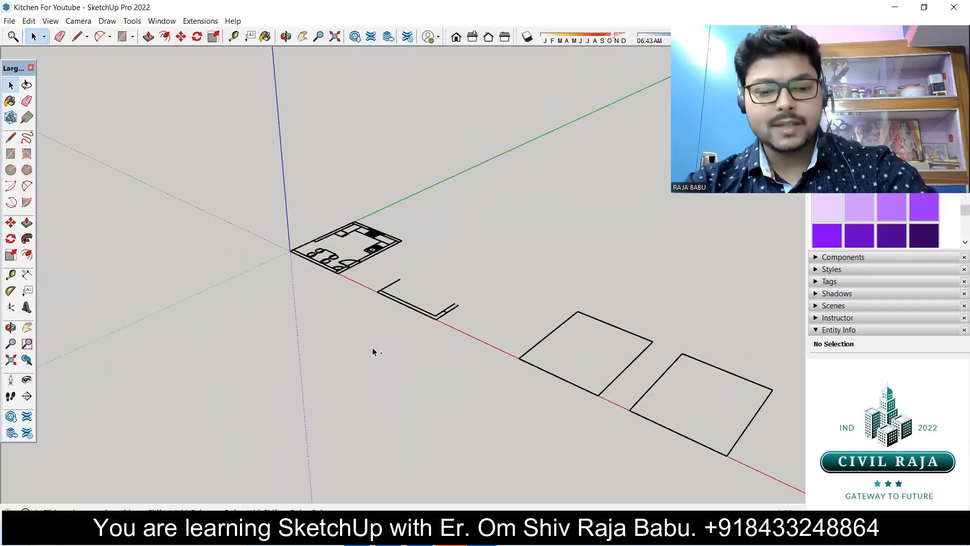
scroll(444, 296, "up", 5)
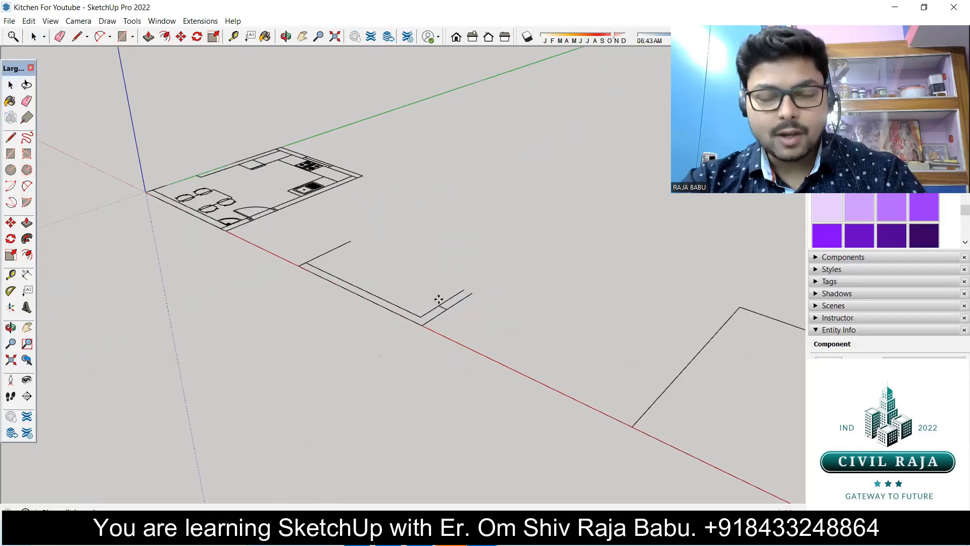
scroll(439, 299, "up", 4)
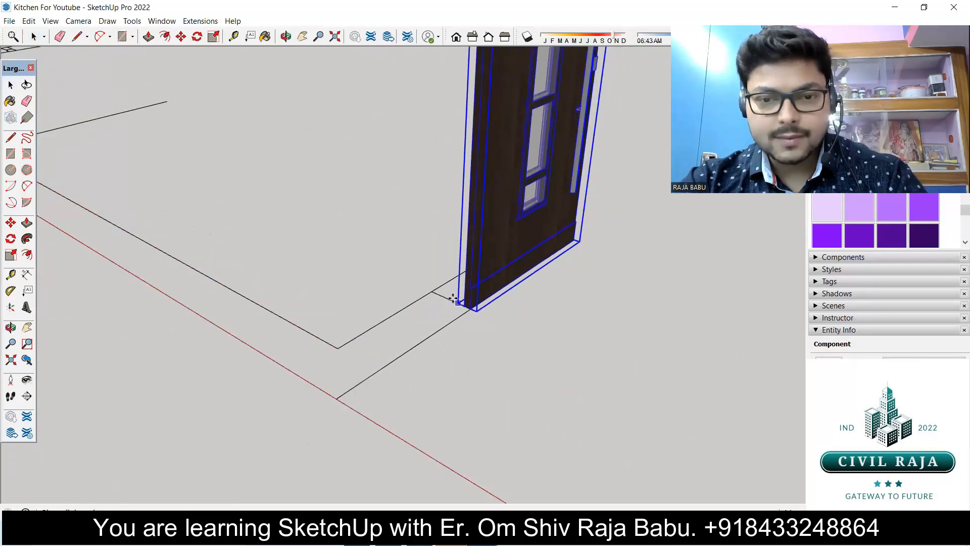
left_click(452, 299)
Step: Move the door so the outer bottom corner of its bounding box meets the outer corner of the wall end
scroll(492, 327, "up", 4)
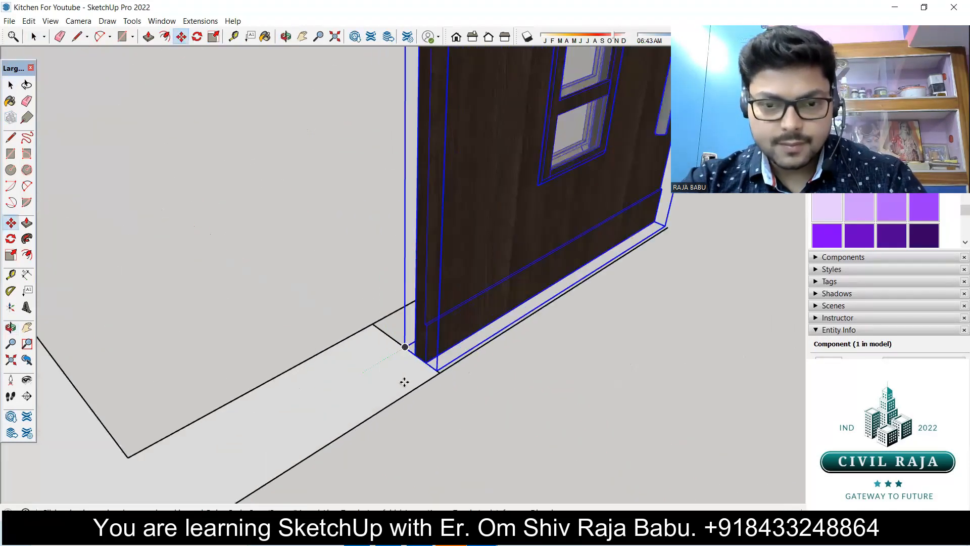
scroll(437, 353, "up", 3)
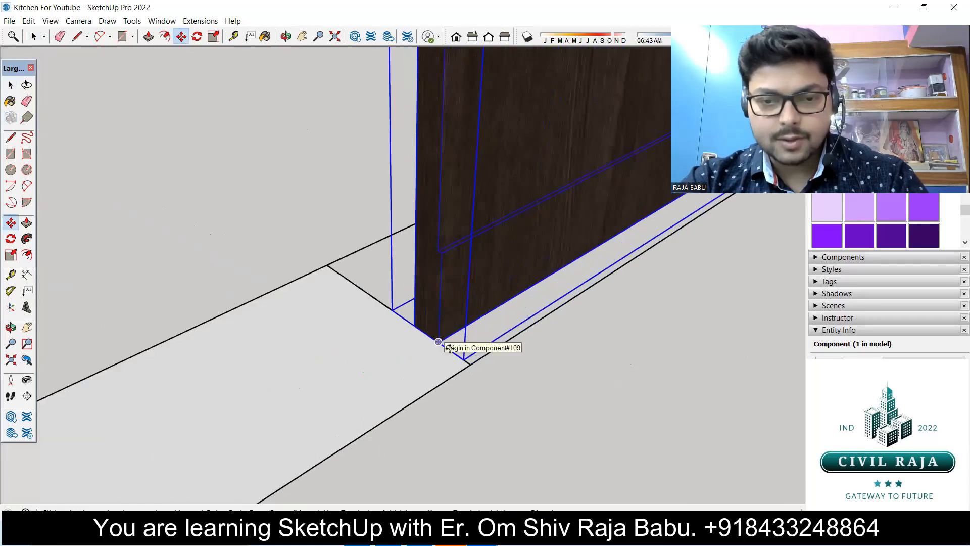
left_click_drag(464, 359, 470, 364)
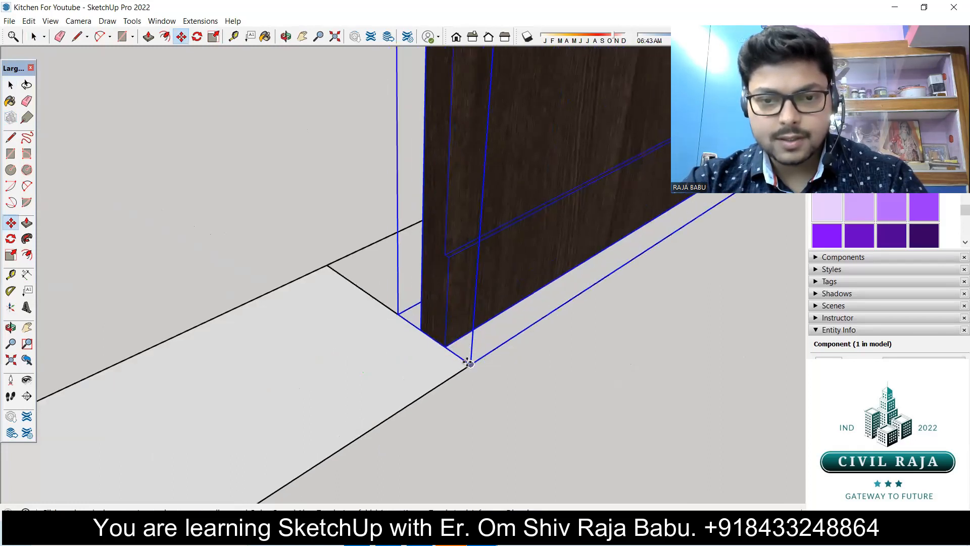
key("space")
left_click(533, 375)
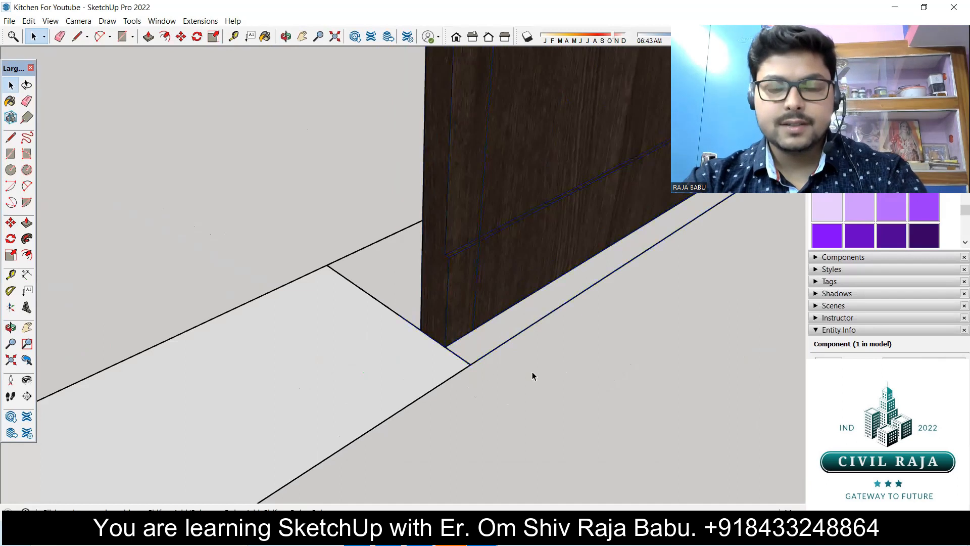
scroll(433, 342, "down", 5)
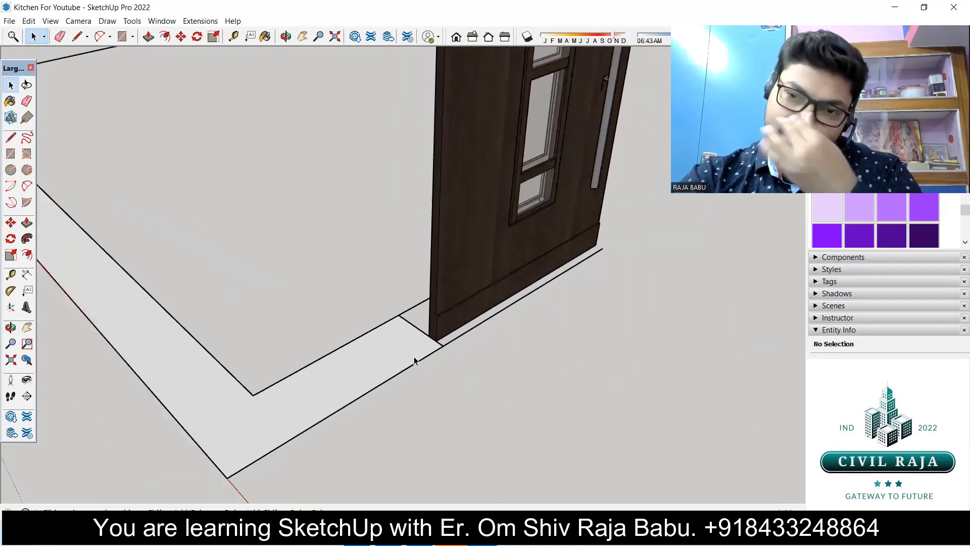
scroll(413, 362, "down", 4)
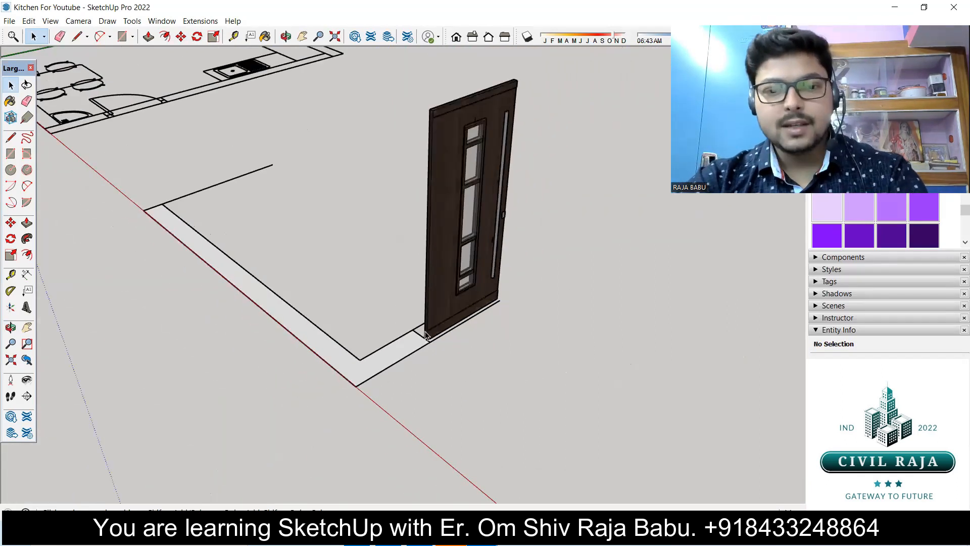
scroll(465, 356, "down", 3)
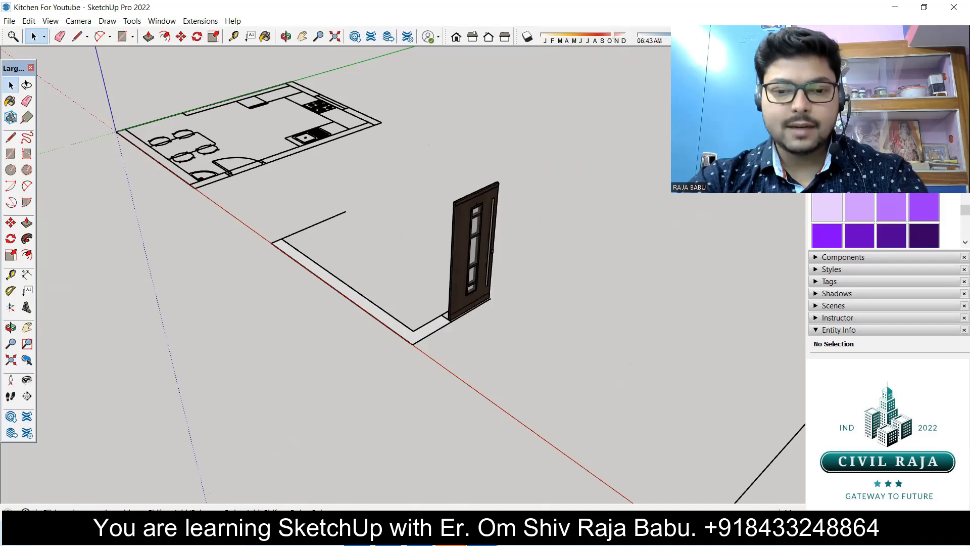
Step: Copy the dining table set with chairs from the Kitchen Class model and minimize that model's window
mouse_move(481, 537)
left_click(617, 470)
middle_click_drag(190, 339, 595, 331)
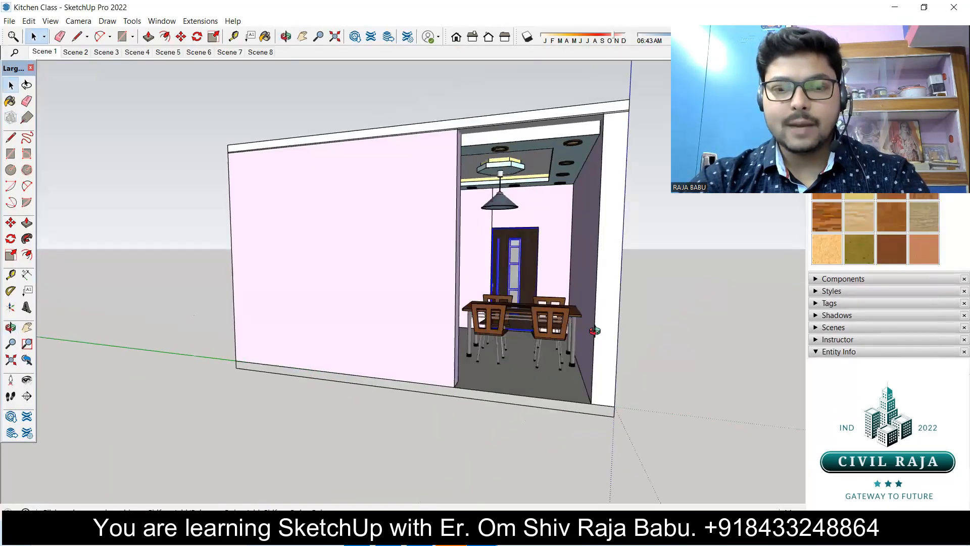
scroll(523, 324, "up", 1)
left_click(518, 321)
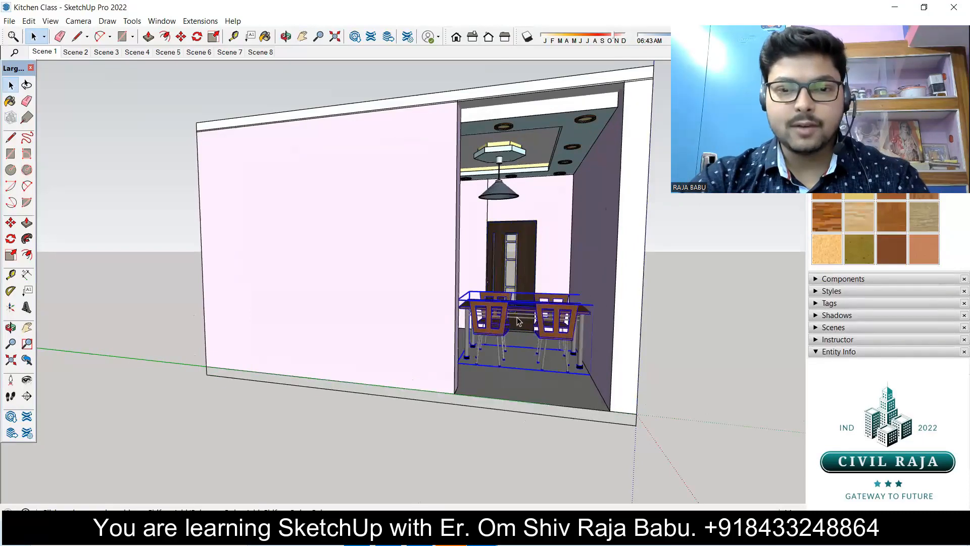
right_click(517, 321)
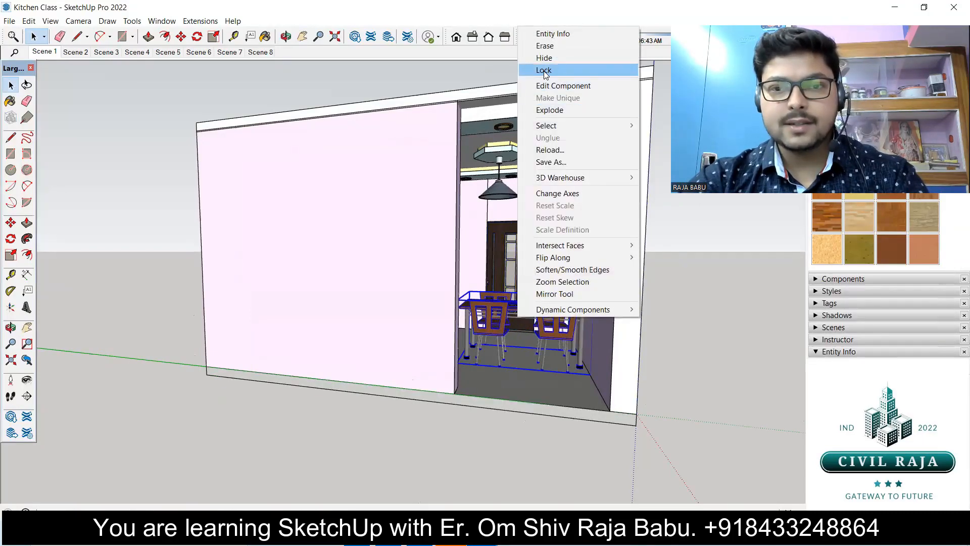
left_click(538, 348)
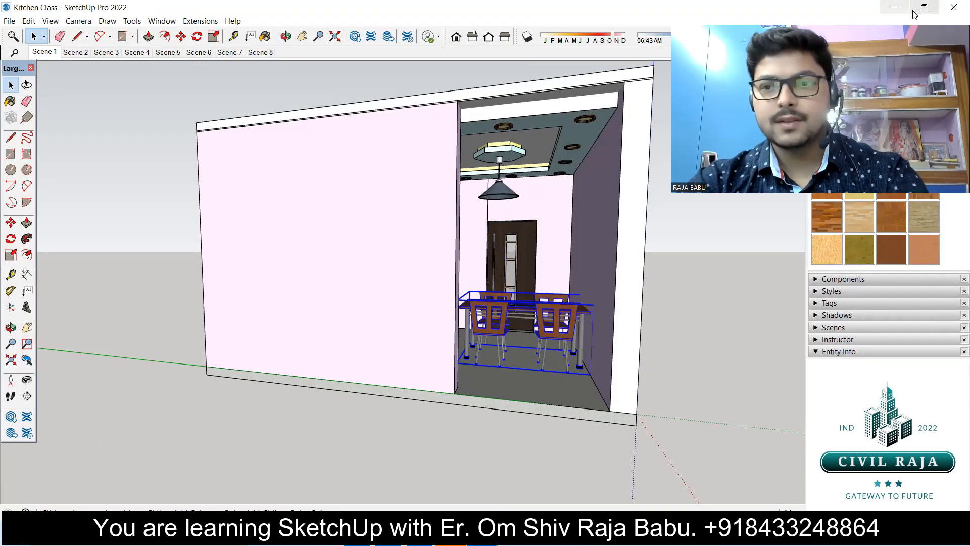
left_click(881, 12)
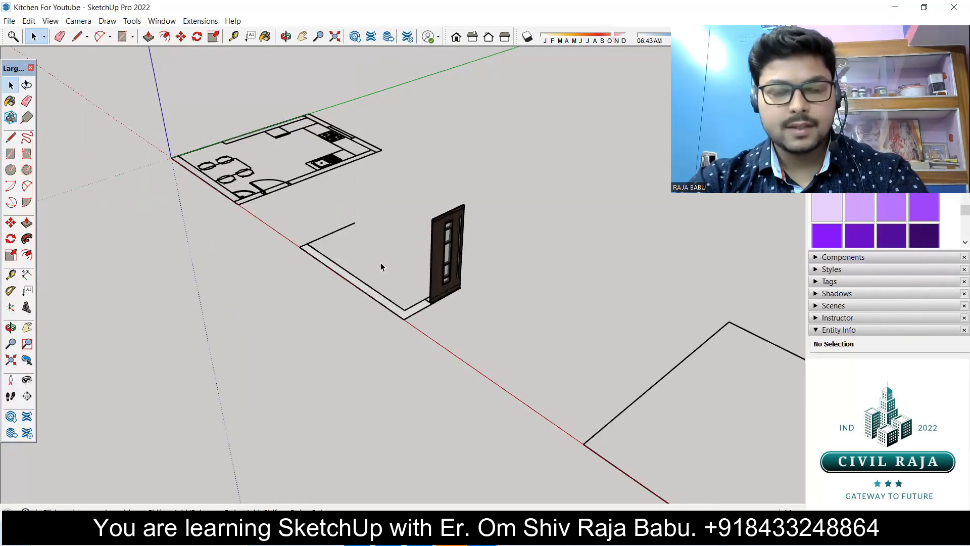
Step: Paste the dining table set into the Kitchen For Youtube model, inside the separate wall outline near the door
key("ctrl+v")
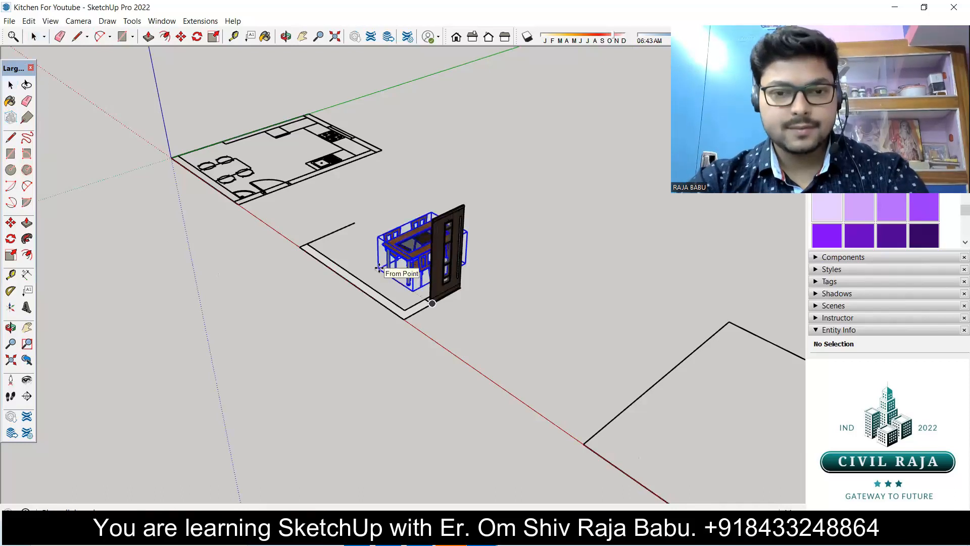
left_click(365, 260)
middle_click_drag(325, 344, 388, 355)
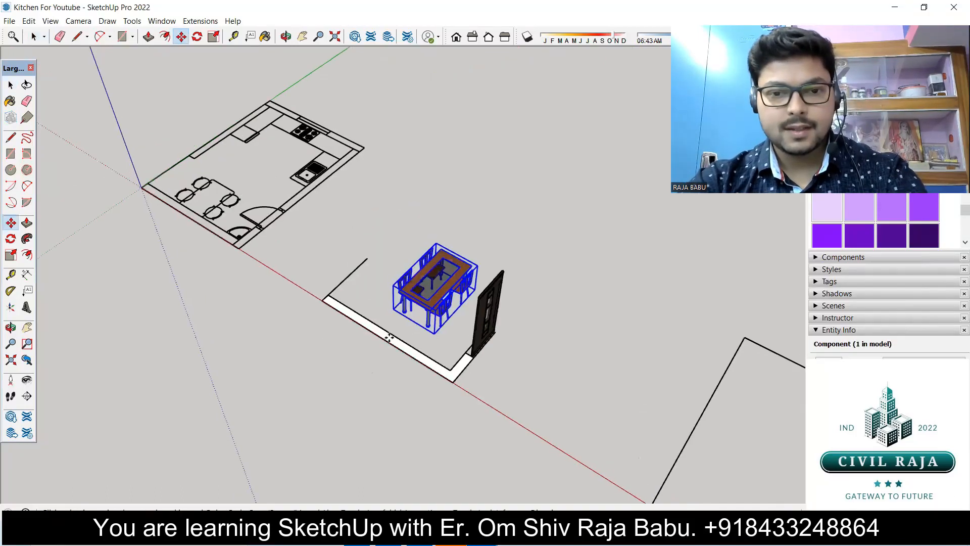
Step: Move the dining set by its bottom bounding-box corner onto the inner wall line at the floor plan's drawn table
scroll(440, 310, "up", 2)
scroll(439, 310, "up", 5)
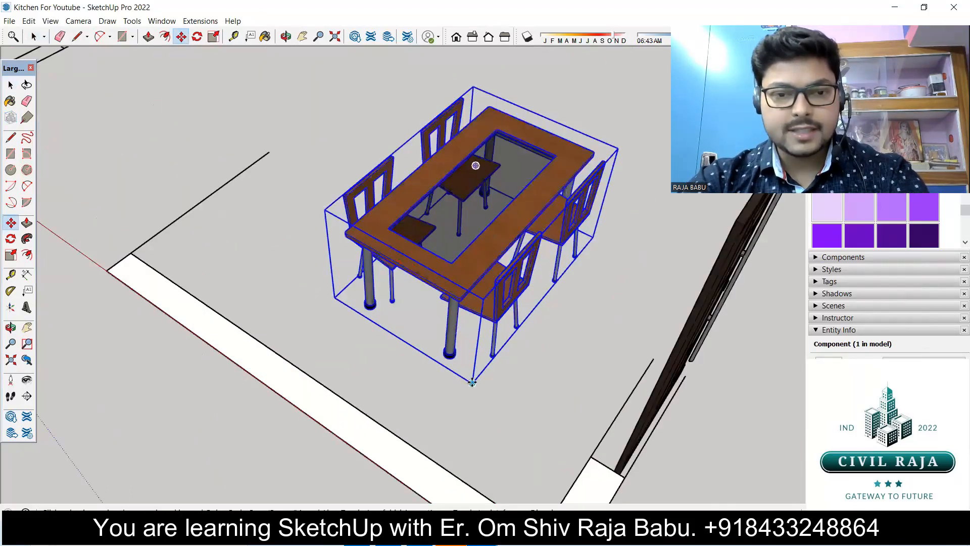
left_click(472, 383)
scroll(502, 246, "down", 5)
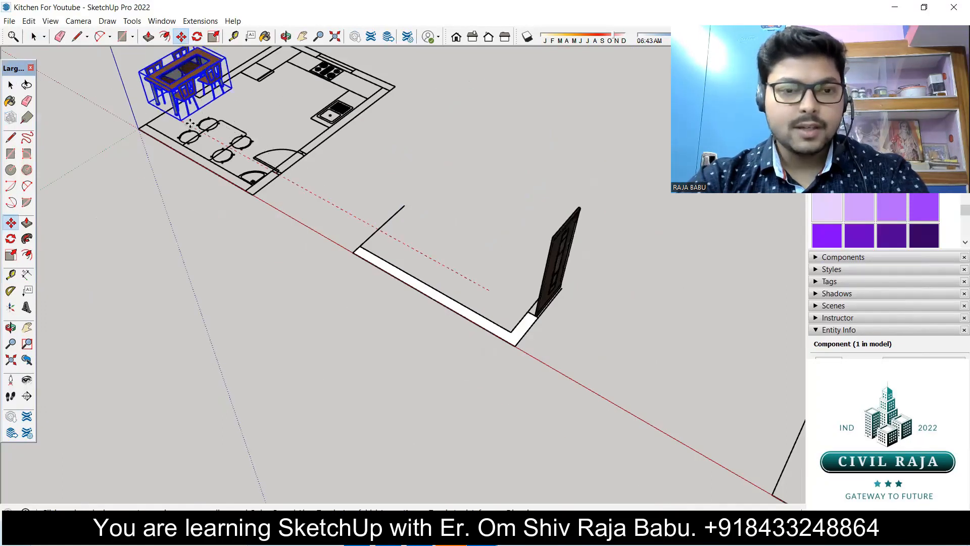
scroll(193, 126, "up", 3)
scroll(194, 126, "up", 4)
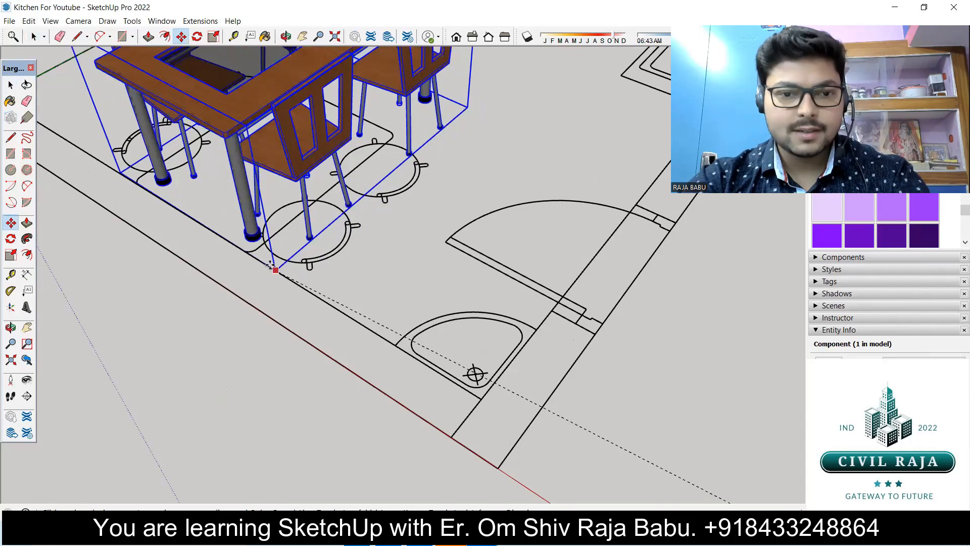
left_click(272, 267)
Step: Shift the dining set along the red axis to line it up with the table drawn on the floor plan
middle_click_drag(336, 275, 519, 260)
middle_click_drag(461, 253, 350, 301)
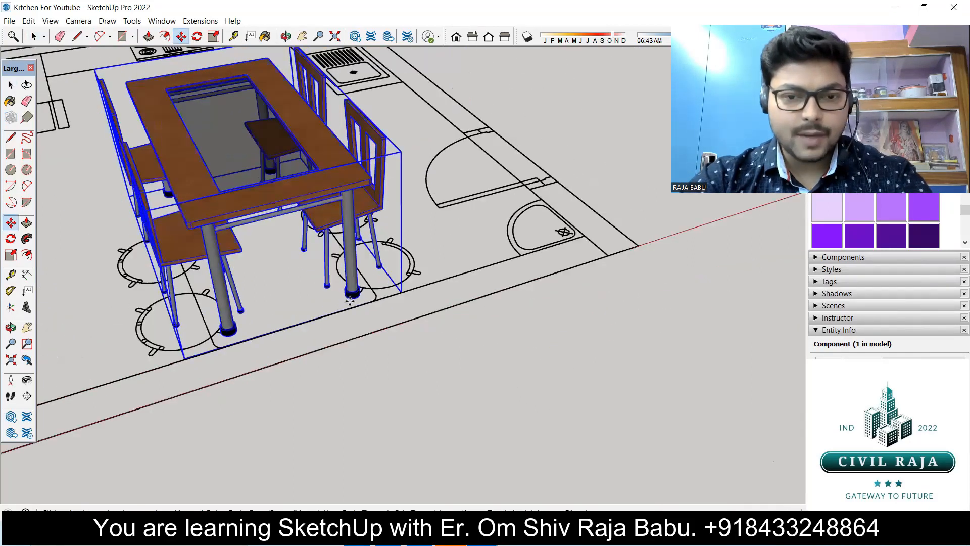
scroll(349, 295, "up", 2)
scroll(351, 297, "up", 2)
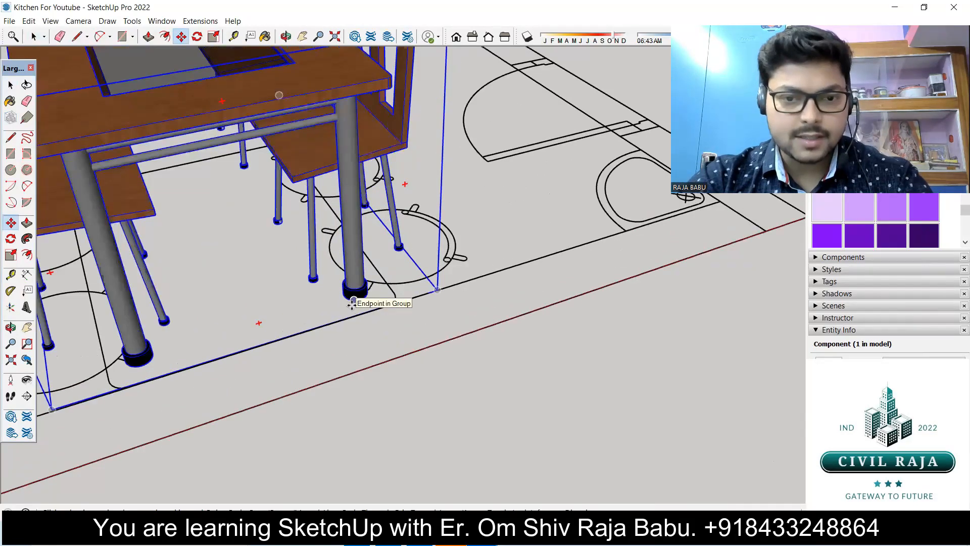
scroll(364, 300, "up", 1)
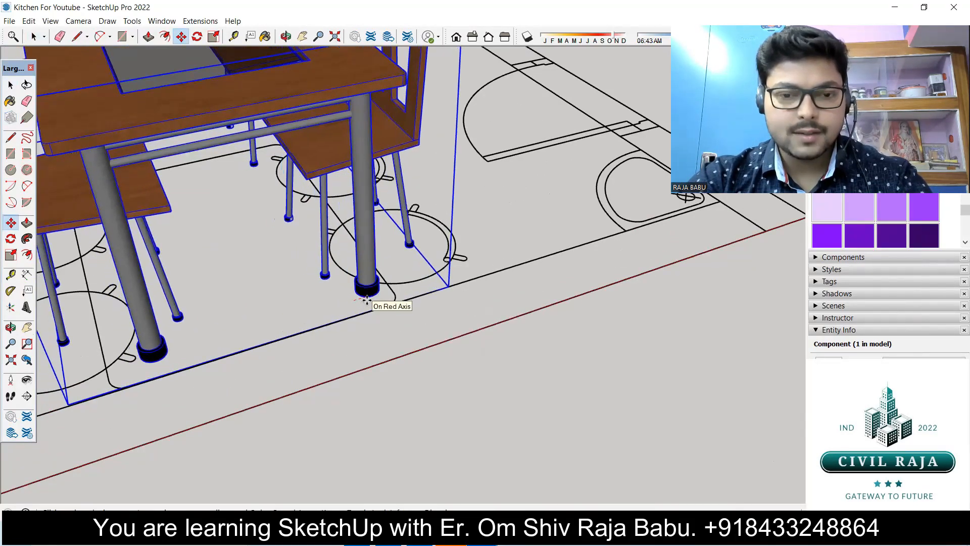
left_click(360, 302)
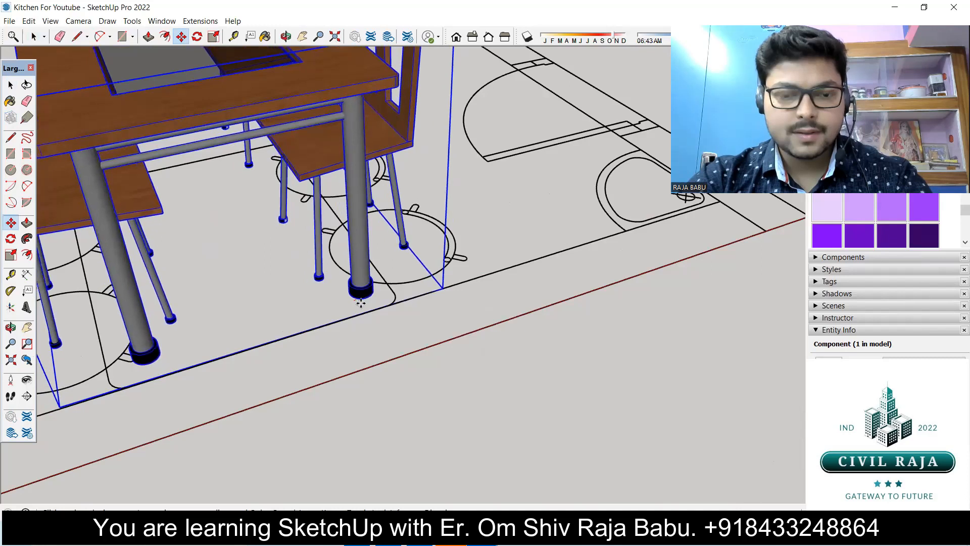
scroll(440, 305, "down", 5)
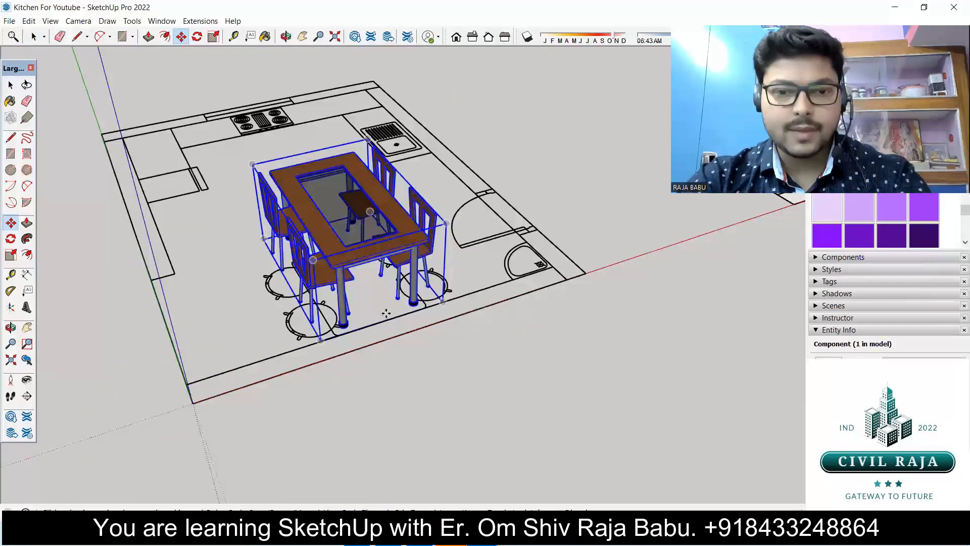
Step: Move the dining set from the floor plan's origin corner to the matching corner of the separate wall outline and deselect it
key("space")
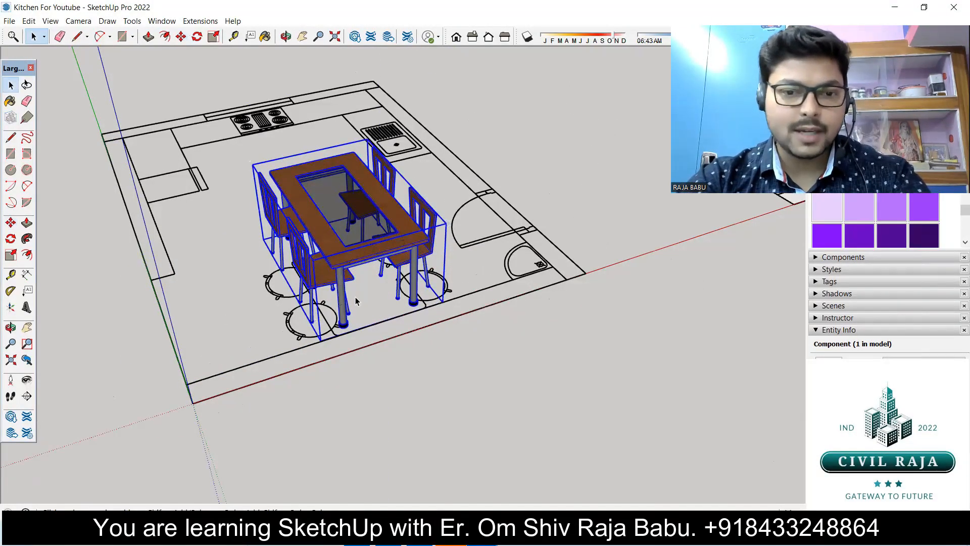
key("m")
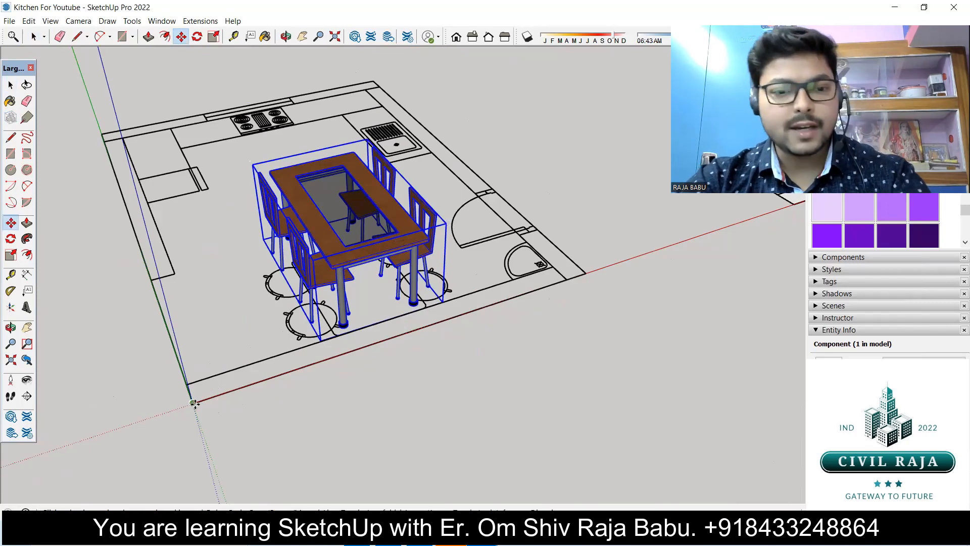
left_click(192, 403)
scroll(144, 384, "down", 3)
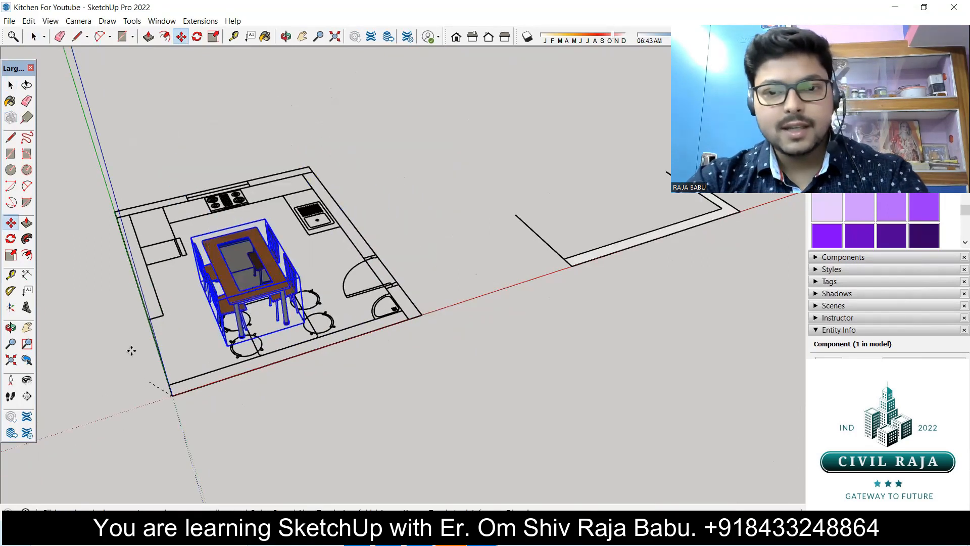
scroll(131, 350, "down", 2)
left_click(448, 286)
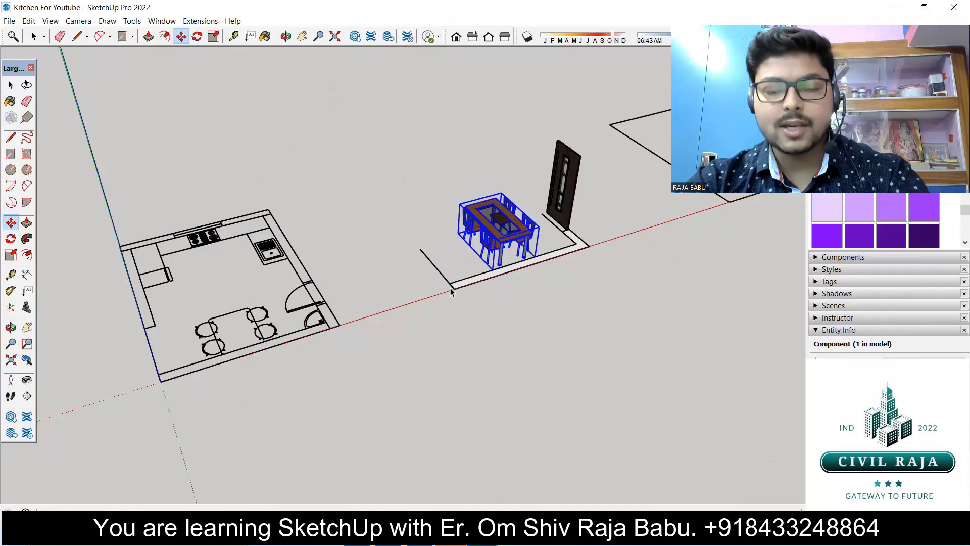
key("space")
mouse_move(449, 286)
middle_mouse_down()
mouse_move(323, 271)
mouse_move(451, 265)
mouse_move(513, 385)
mouse_move(455, 297)
middle_mouse_up()
scroll(455, 297, "up", 1)
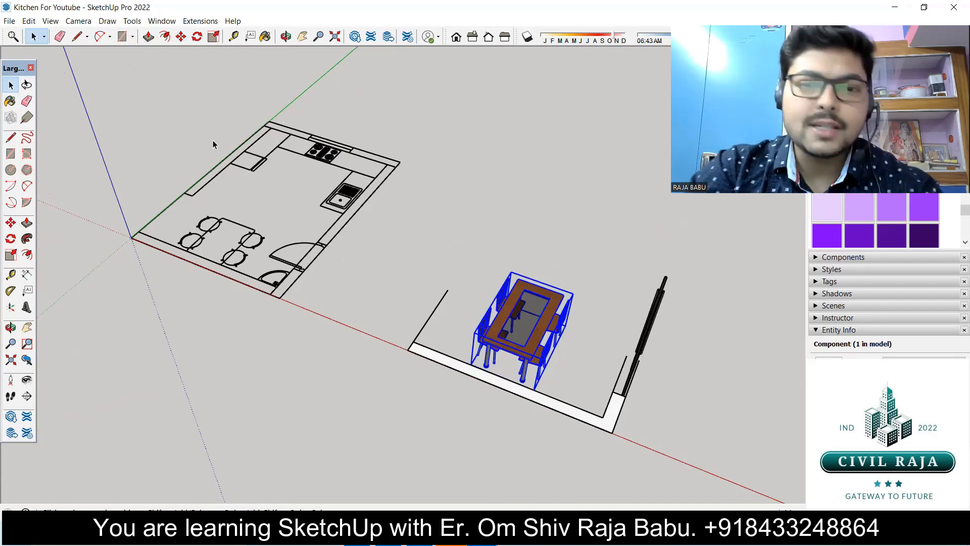
left_click(581, 374)
middle_click_drag(549, 371, 528, 260)
scroll(385, 266, "down", 2)
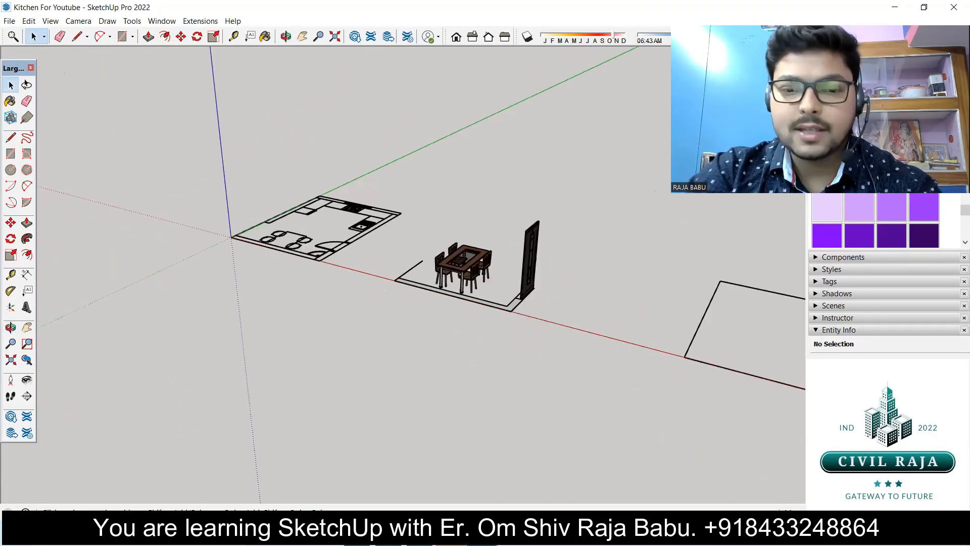
Step: Switch to the Kitchen Class model
left_click(482, 539)
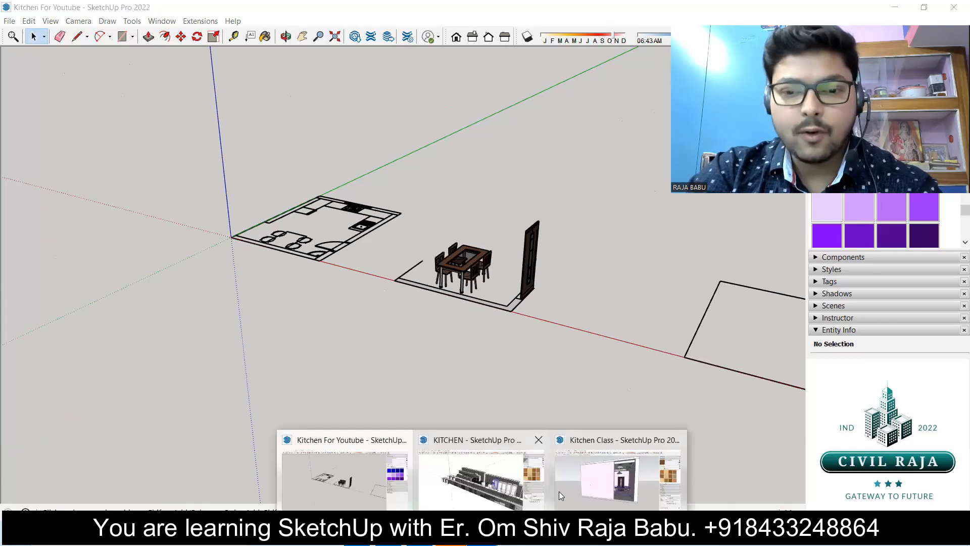
left_click(565, 492)
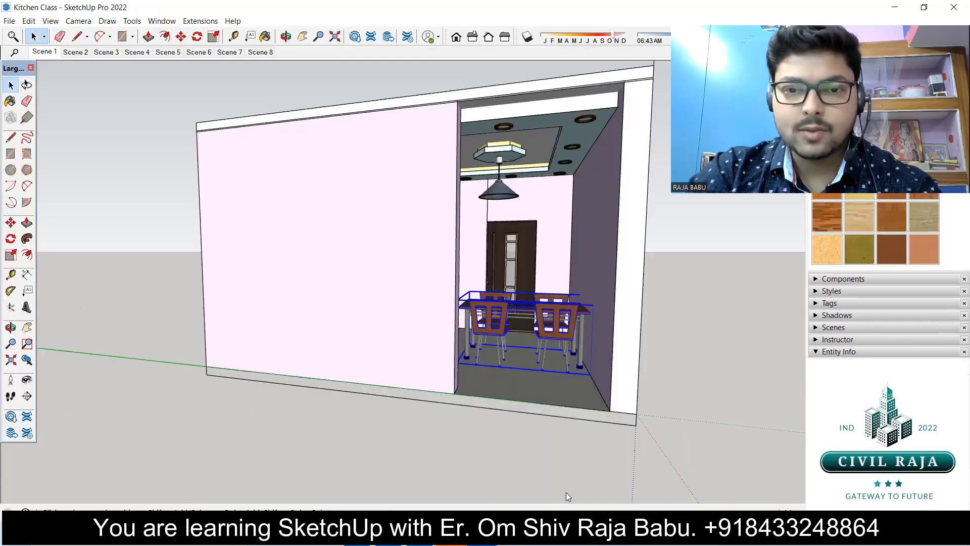
double_click(534, 107)
left_click(531, 95)
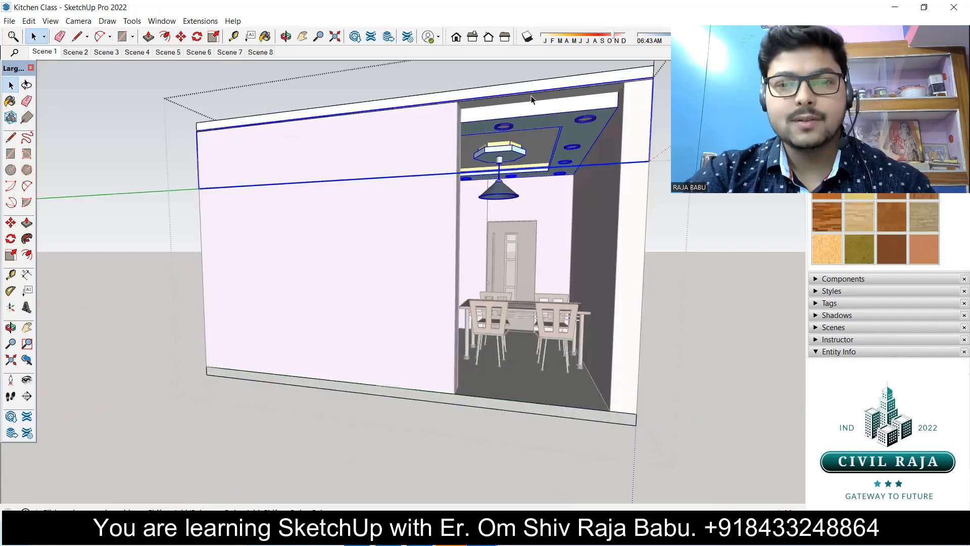
triple_click(530, 89)
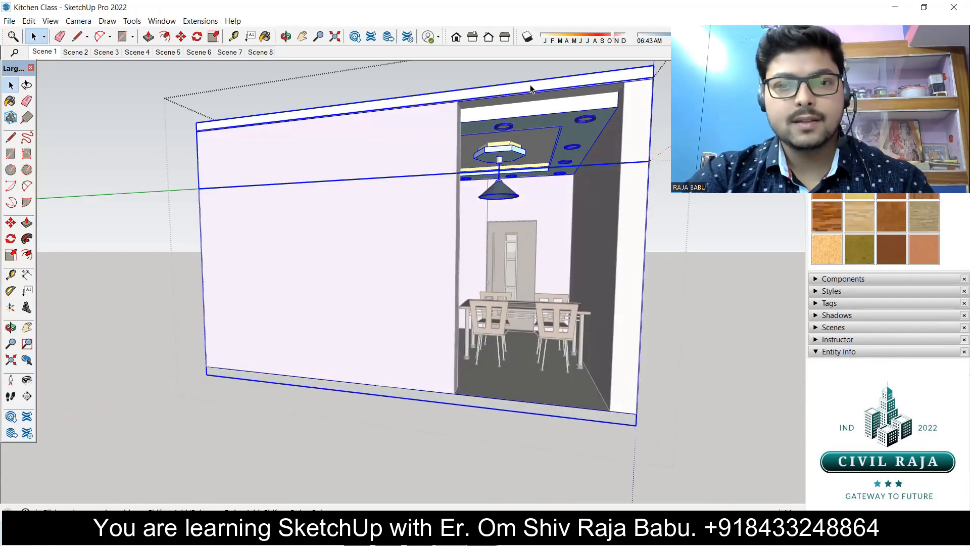
key("Escape")
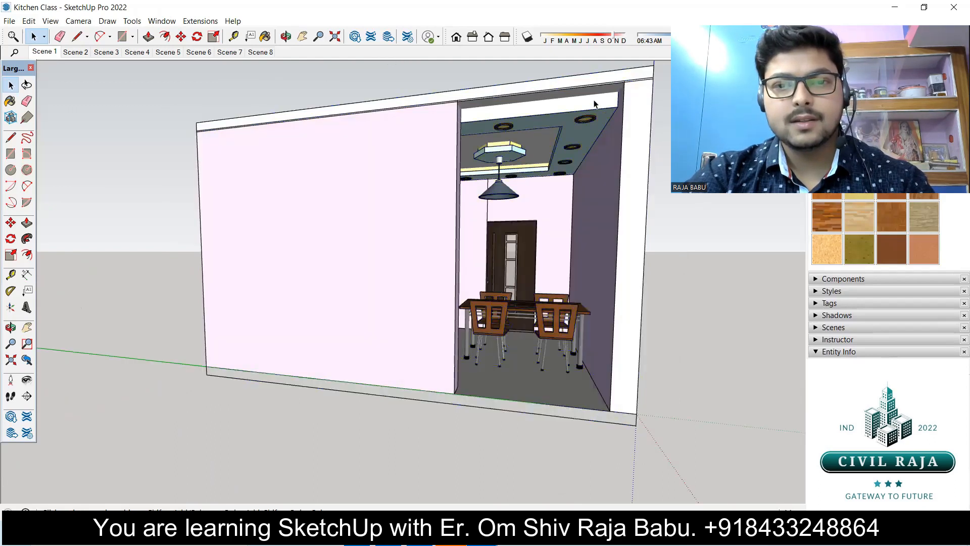
Step: Copy the floor slab and ceiling group from Kitchen Class and paste it into Kitchen For Youtube at the wall outline's outer corner
left_click(553, 86)
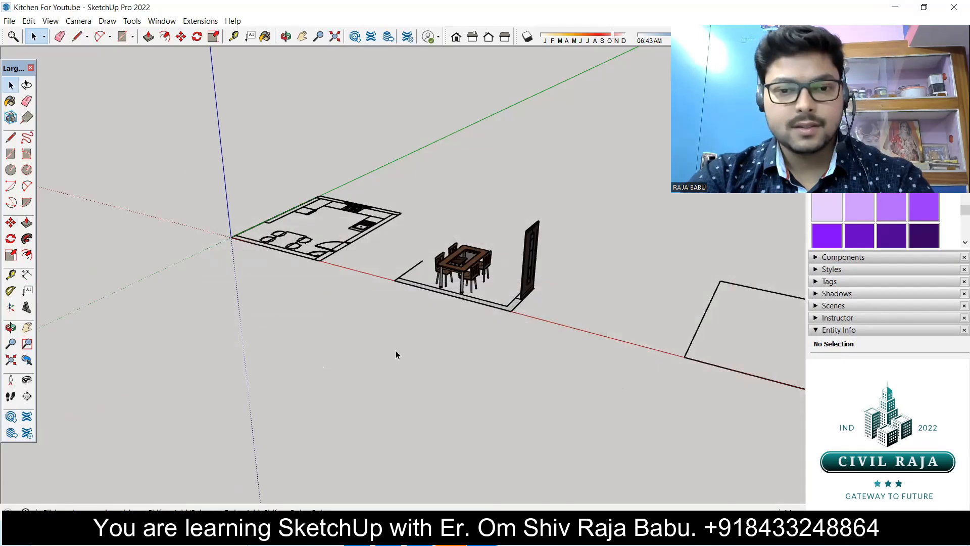
key("ctrl+v")
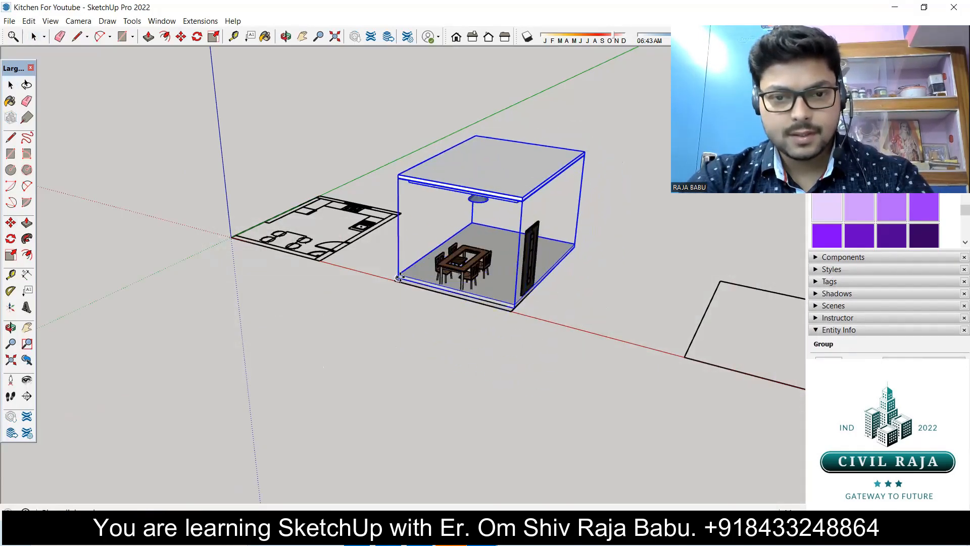
scroll(397, 281, "up", 5)
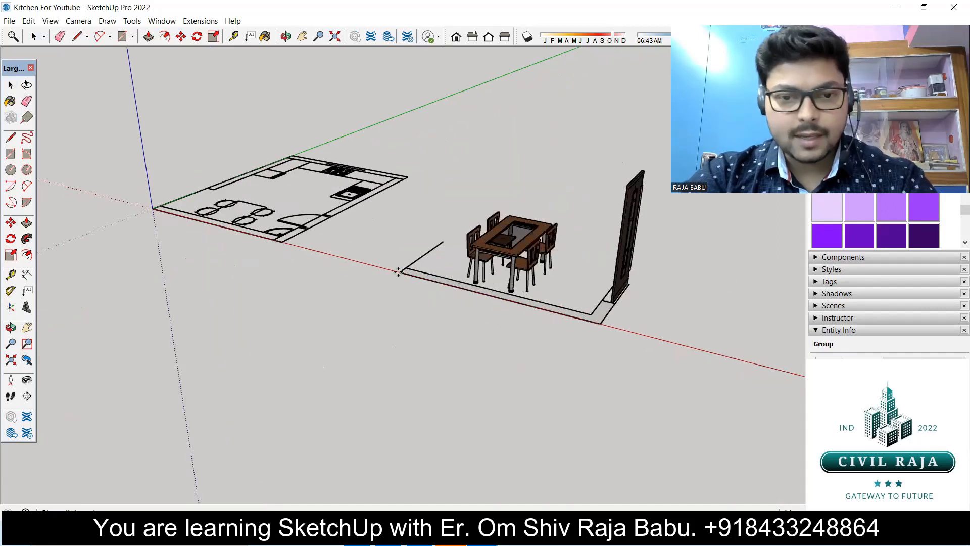
left_click(403, 266)
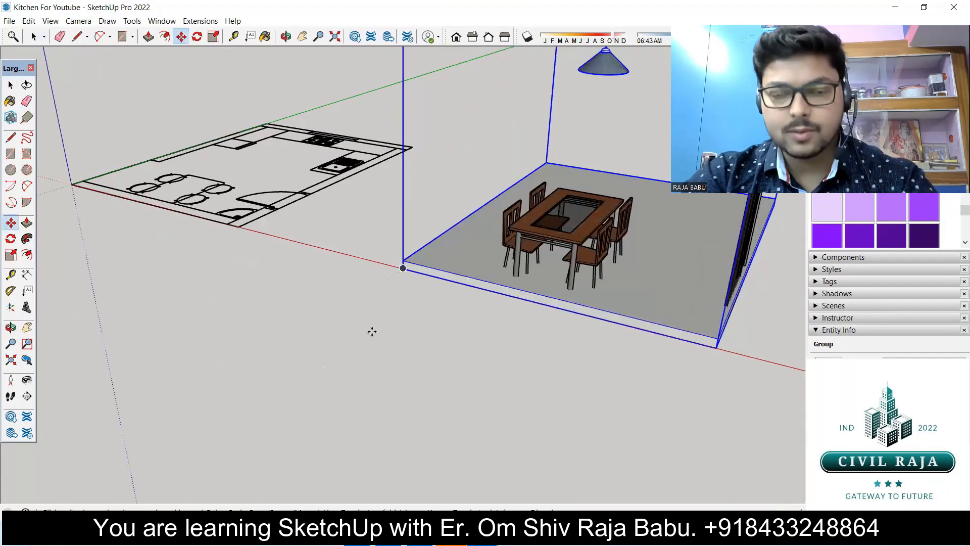
key("space")
left_click(136, 462)
Step: Lower the floor and ceiling group by moving its slab's top corner down onto the wall outline's corner, and deselect it
middle_click_drag(143, 461, 431, 389)
scroll(509, 366, "up", 5)
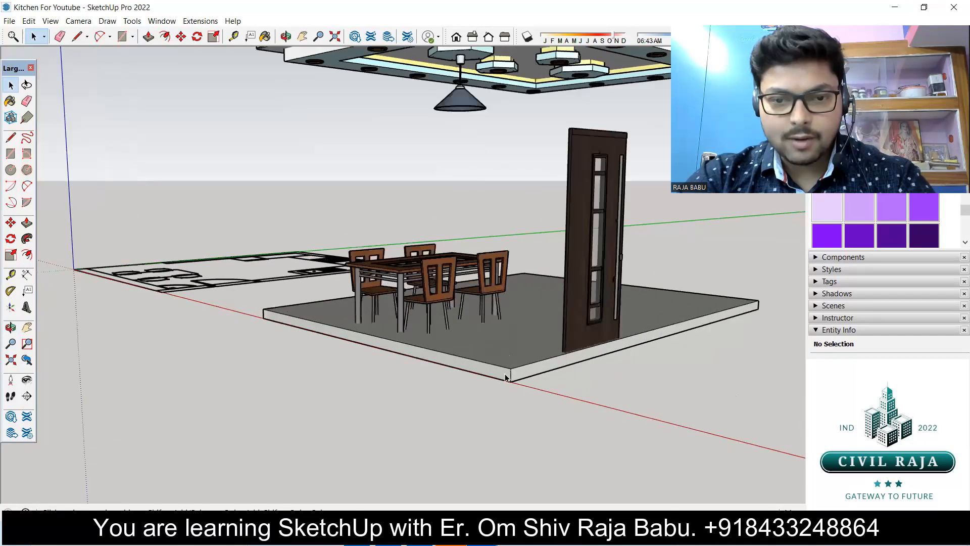
left_click(511, 372)
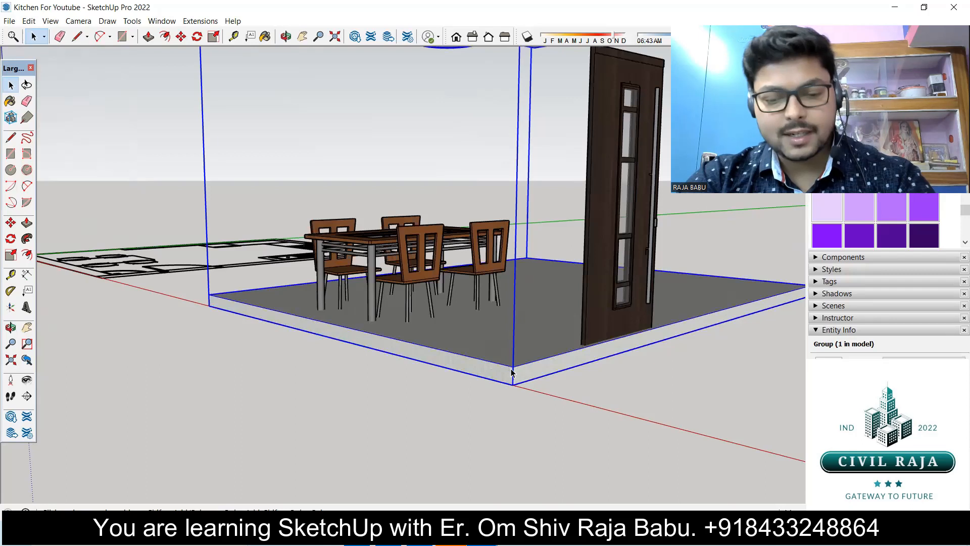
key("m")
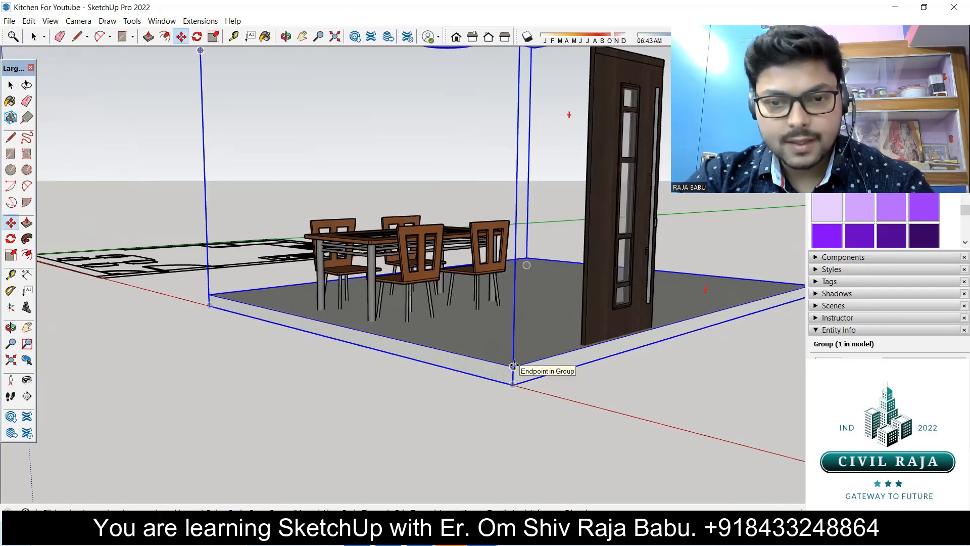
left_click(512, 365)
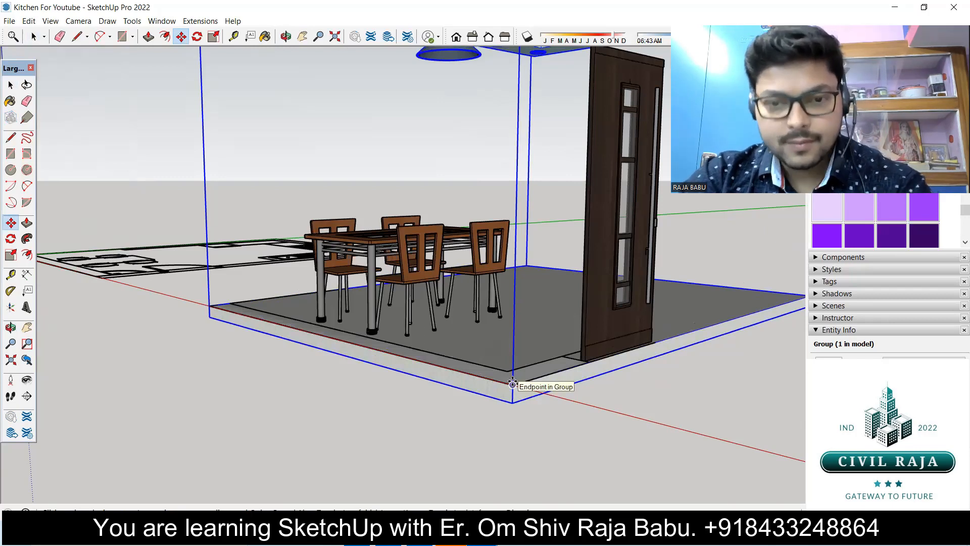
left_click(512, 380)
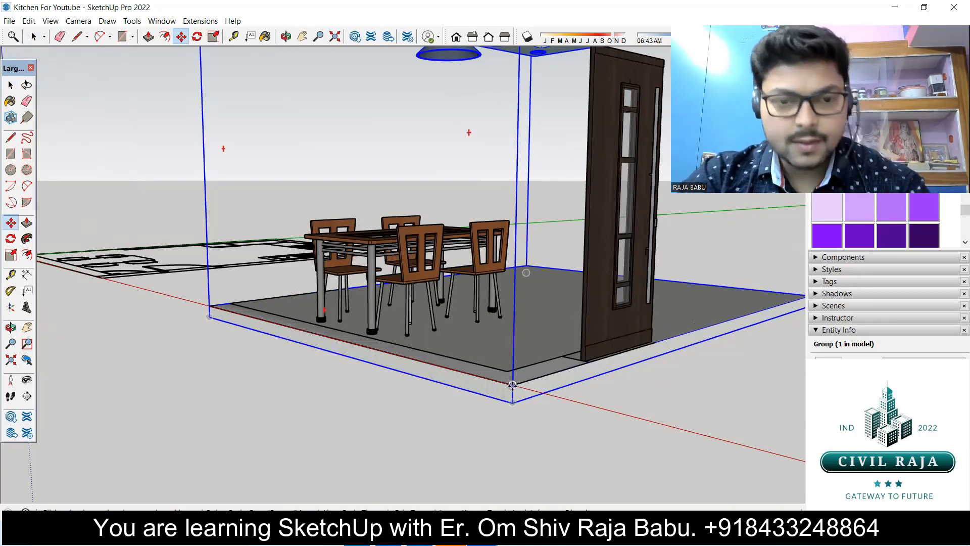
key("space")
left_click(418, 407)
mouse_move(417, 408)
middle_mouse_down()
mouse_move(350, 347)
mouse_move(440, 430)
mouse_move(458, 375)
mouse_move(436, 407)
middle_mouse_up()
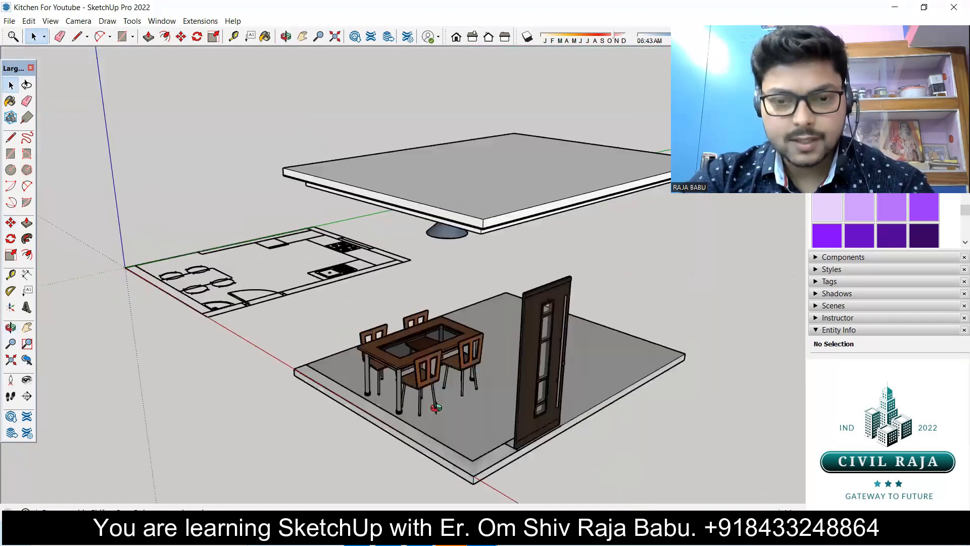
Step: Open the L-shaped wall outline group and extrude its face up to the underside of the ceiling slab with Push/Pull
middle_click_drag(353, 349, 243, 399)
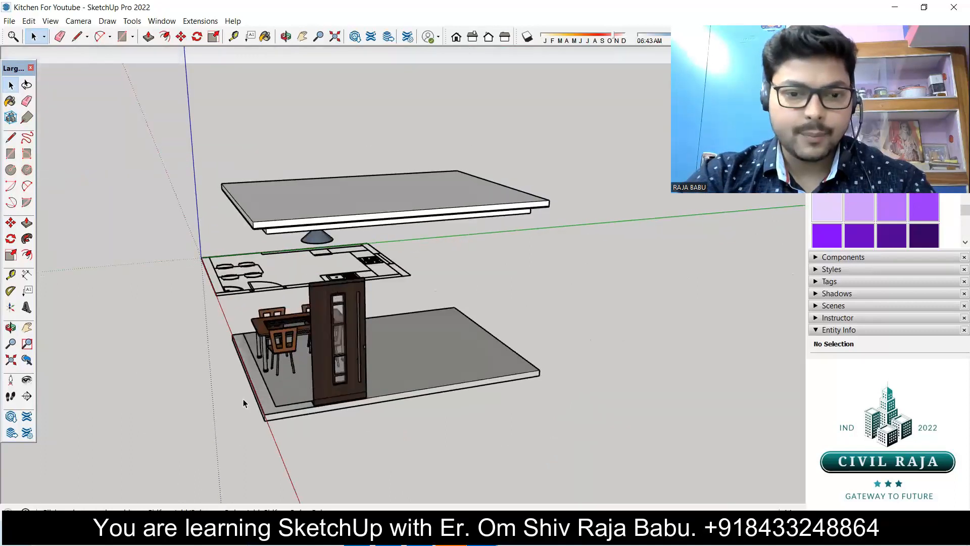
scroll(244, 399, "up", 3)
left_click(279, 396)
double_click(281, 403)
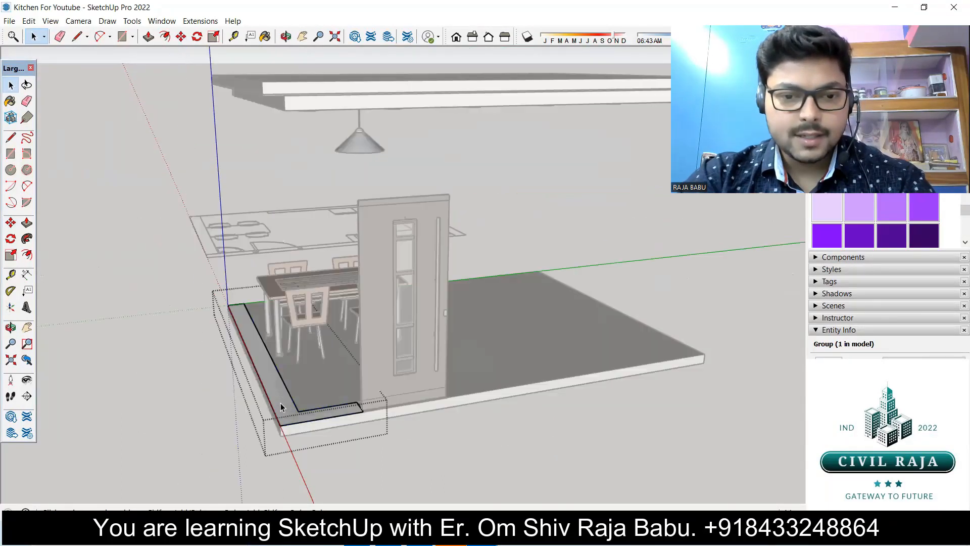
double_click(281, 402)
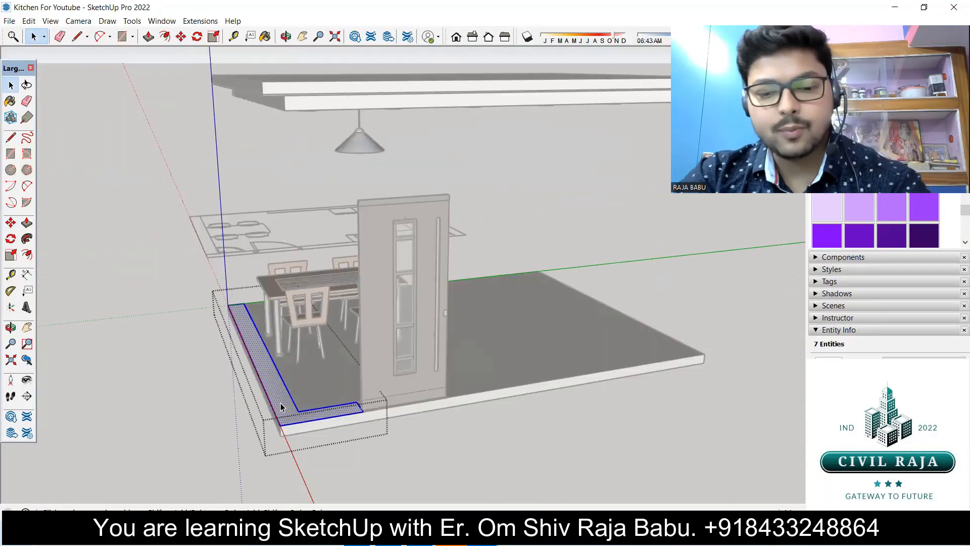
key("p")
left_click(281, 402)
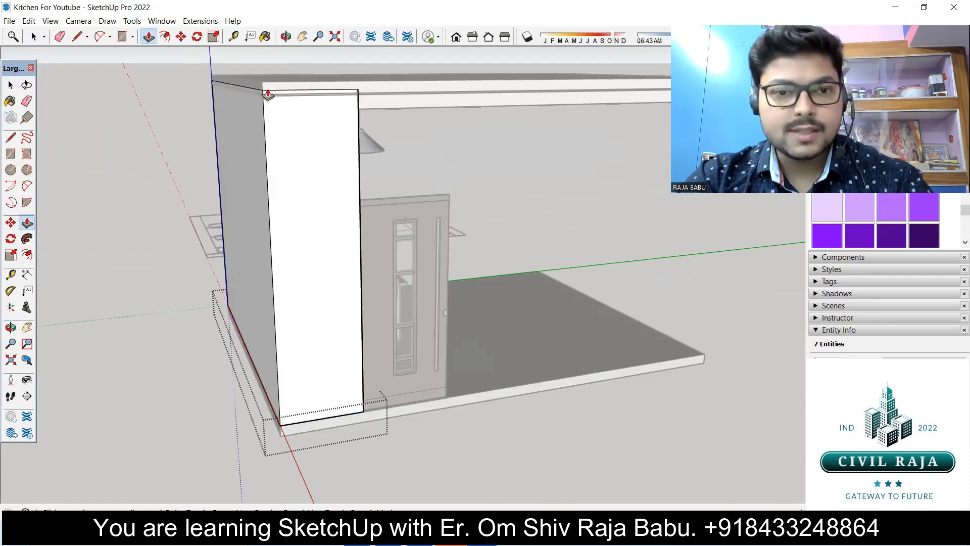
middle_click_drag(273, 94, 394, 169)
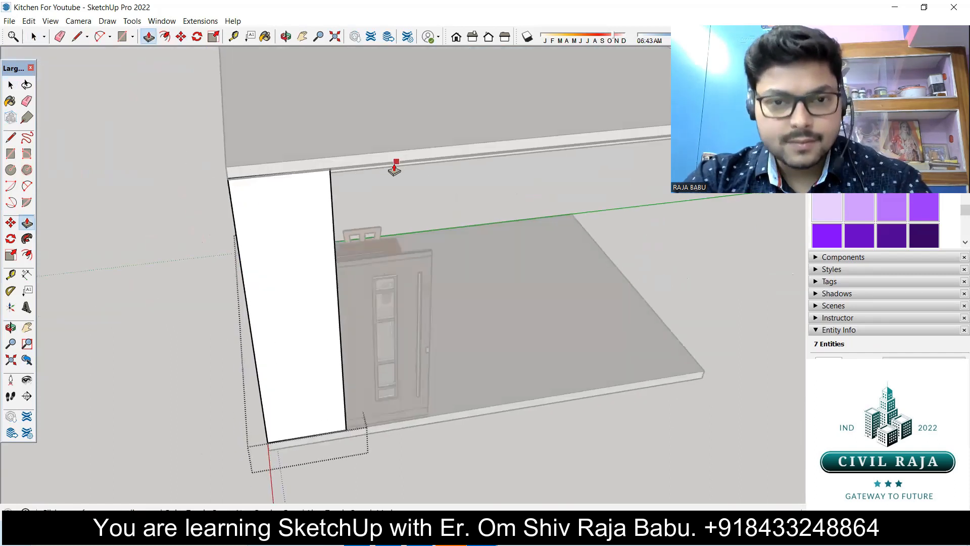
left_click(394, 162)
key("space")
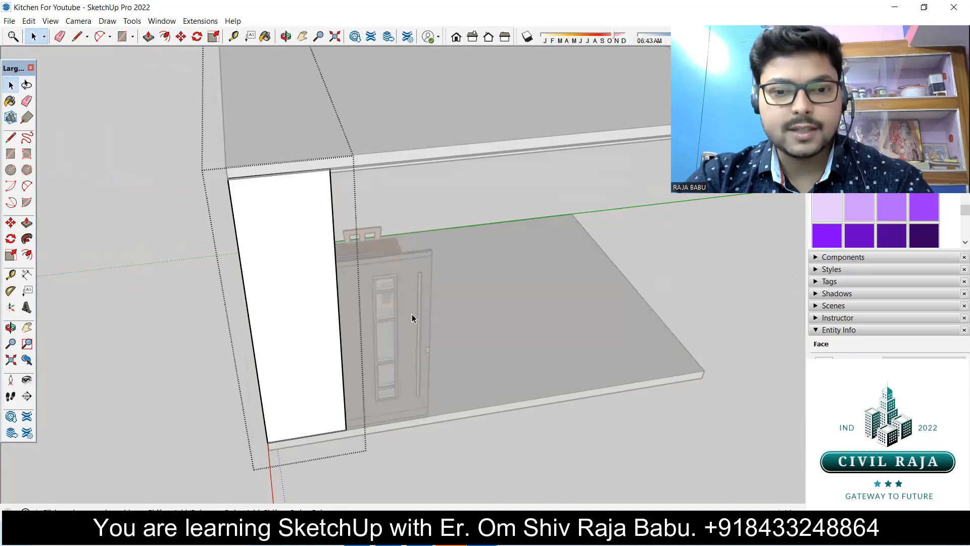
left_click(549, 453)
Step: Reopen the wall group and draw a line across the wall's end face beside the door, level with the door's top
middle_click_drag(324, 323, 373, 267)
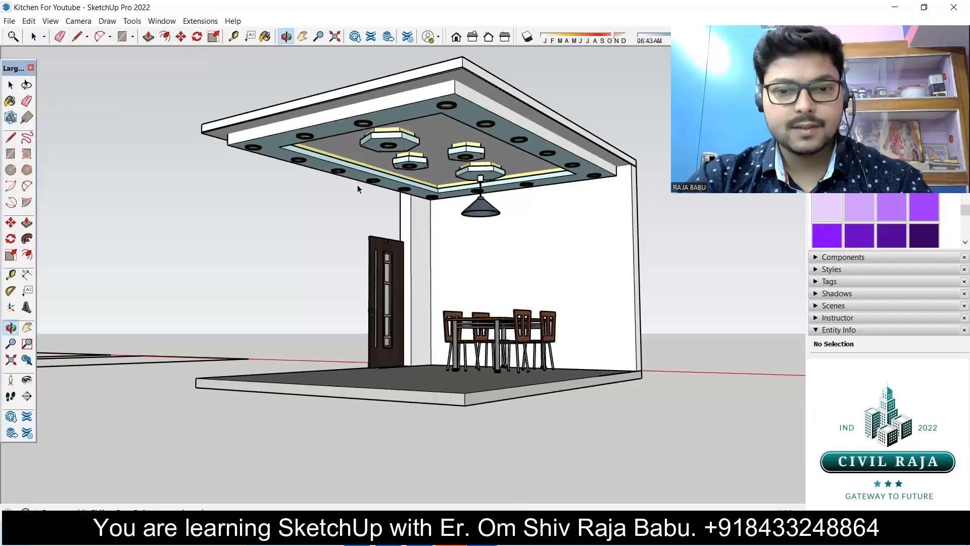
scroll(358, 189, "up", 3)
middle_click_drag(422, 190, 377, 225)
middle_click_drag(421, 286, 447, 293)
middle_click_drag(423, 260, 446, 275)
middle_click_drag(349, 240, 415, 276)
scroll(422, 258, "up", 3)
triple_click(423, 266)
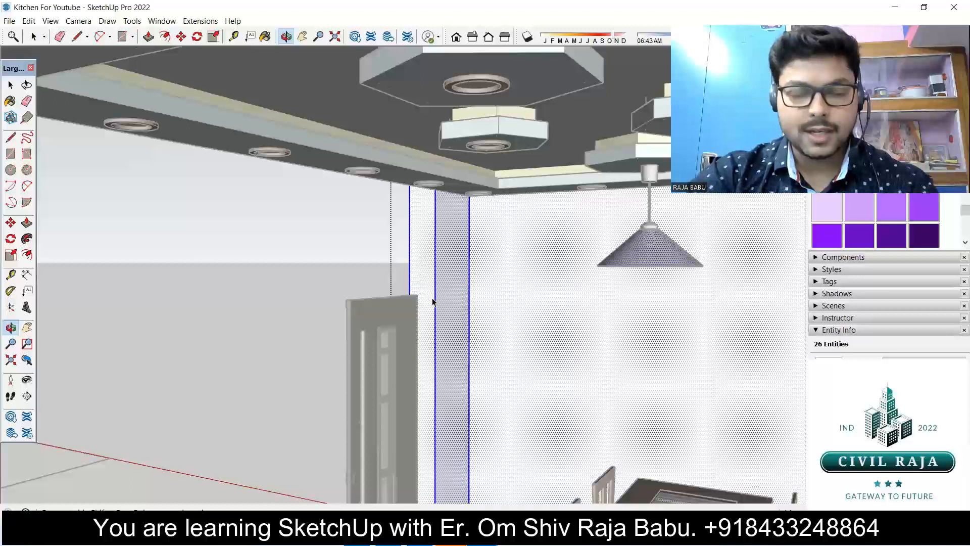
key("l")
scroll(394, 297, "up", 6)
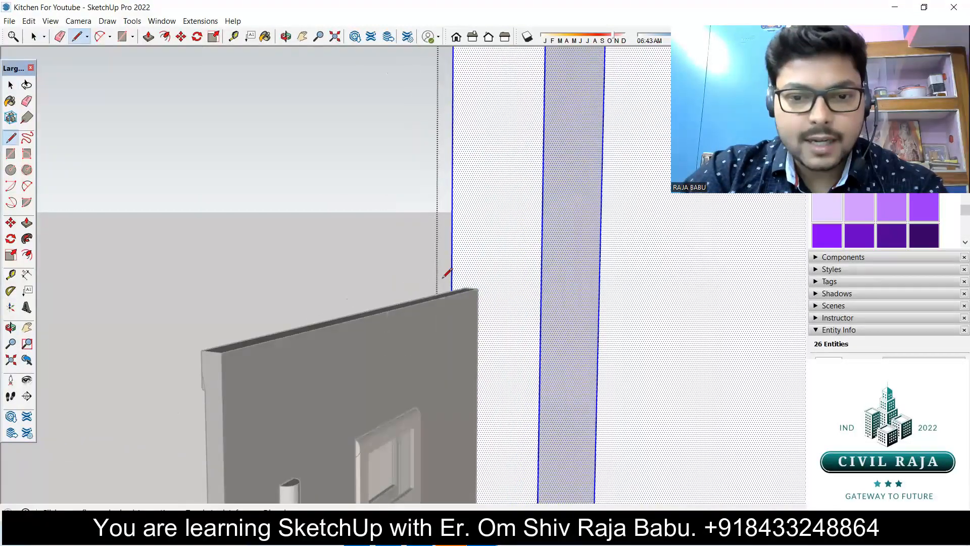
scroll(444, 287, "up", 6)
scroll(489, 297, "down", 2)
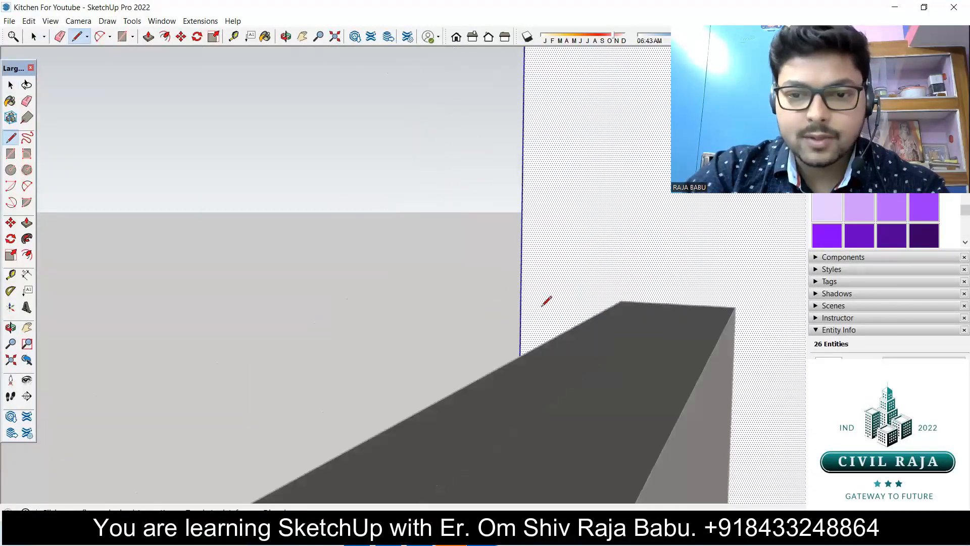
scroll(609, 298, "down", 2)
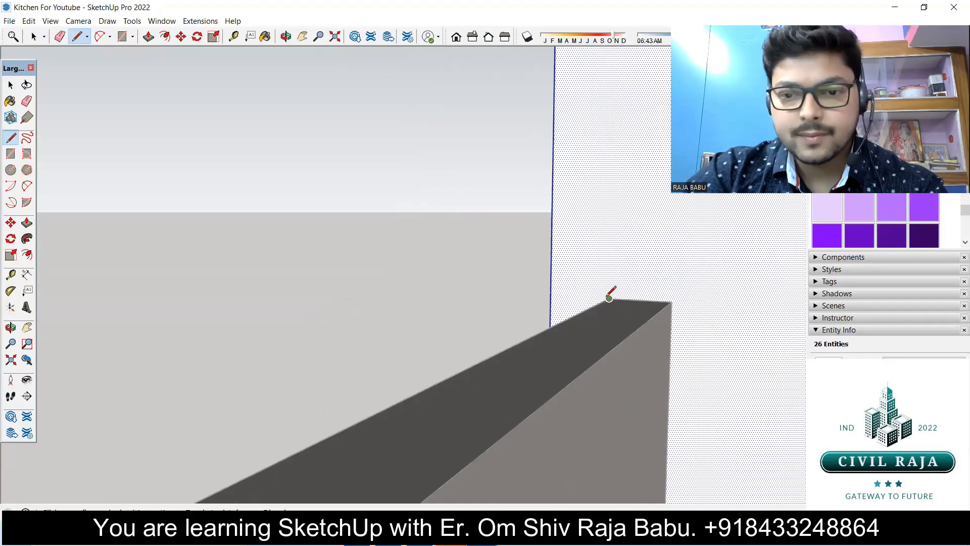
scroll(686, 304, "down", 3)
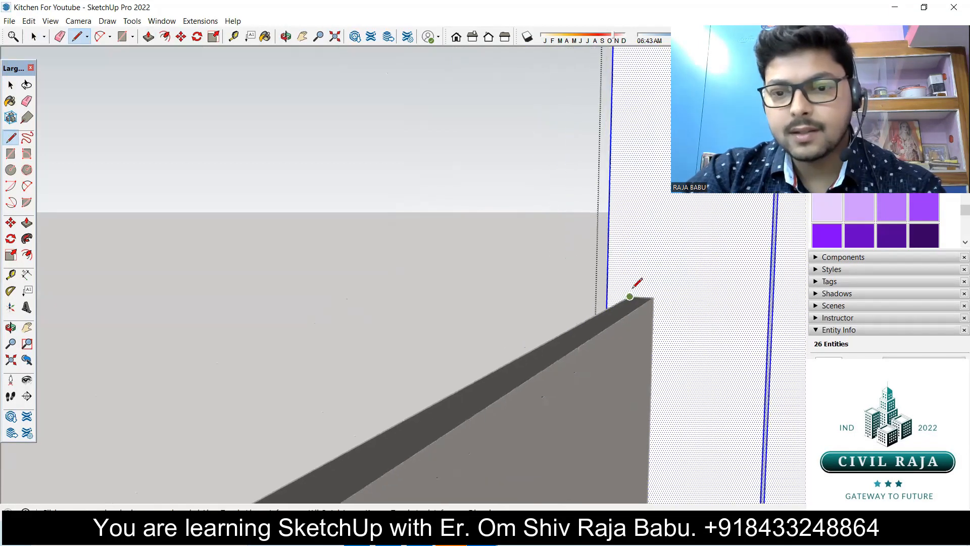
left_click(734, 300)
middle_click_drag(618, 296, 658, 336)
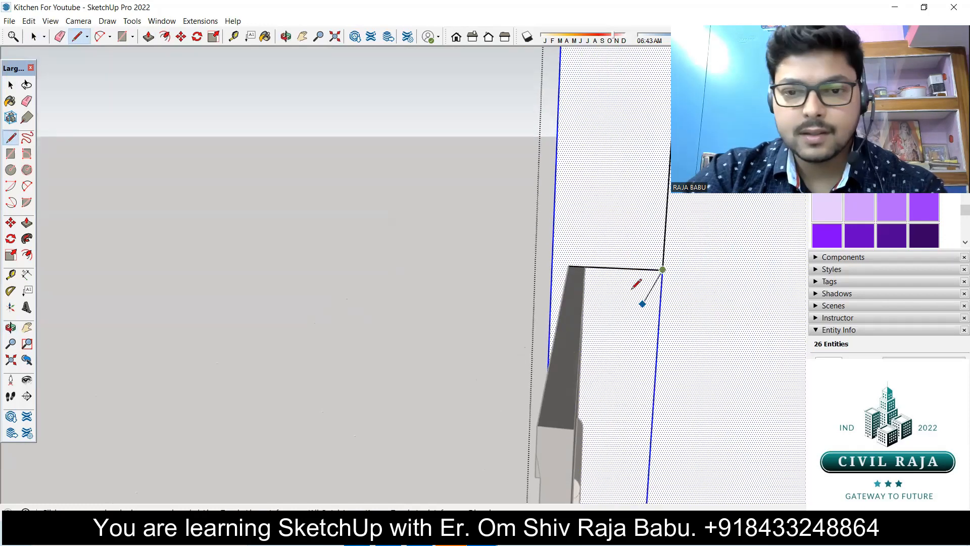
left_click(554, 263)
key("space")
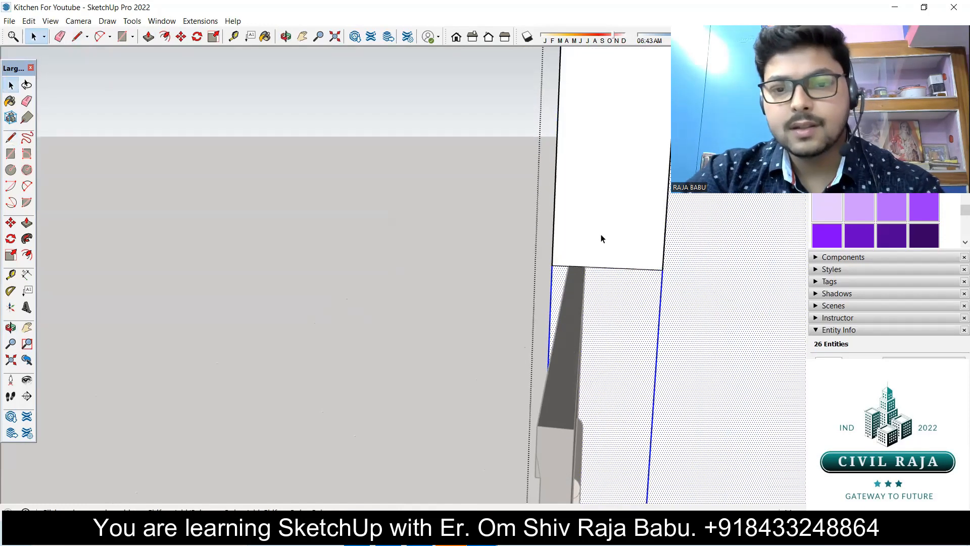
Step: Extrude the wall's end face above the line across the full width of the door, then leave the wall group
left_click(602, 237)
key("p")
left_click(602, 239)
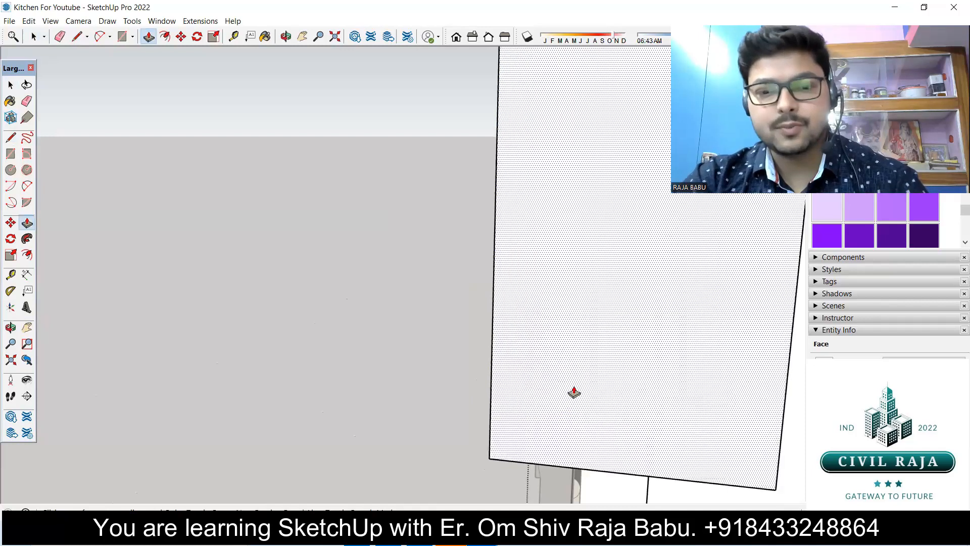
middle_click_drag(560, 410, 722, 243)
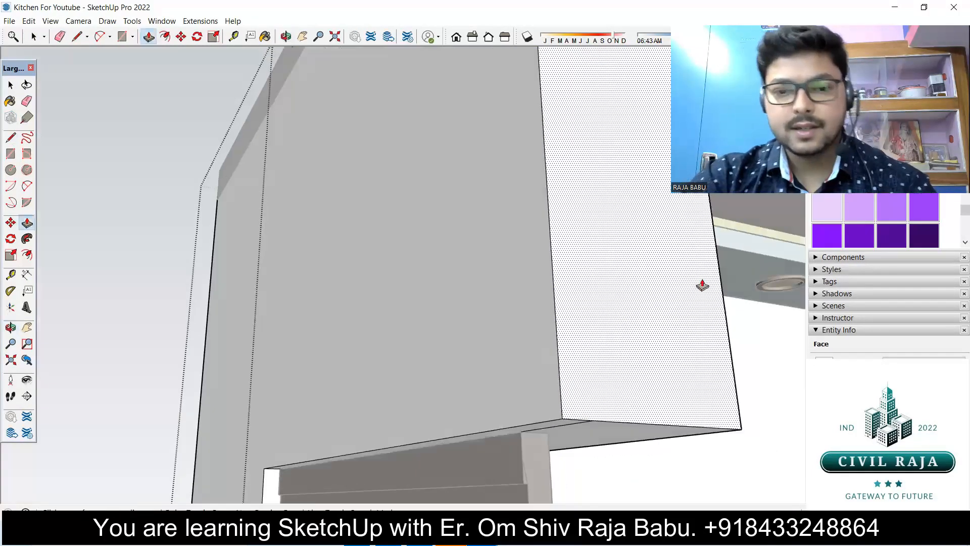
scroll(527, 443, "down", 6)
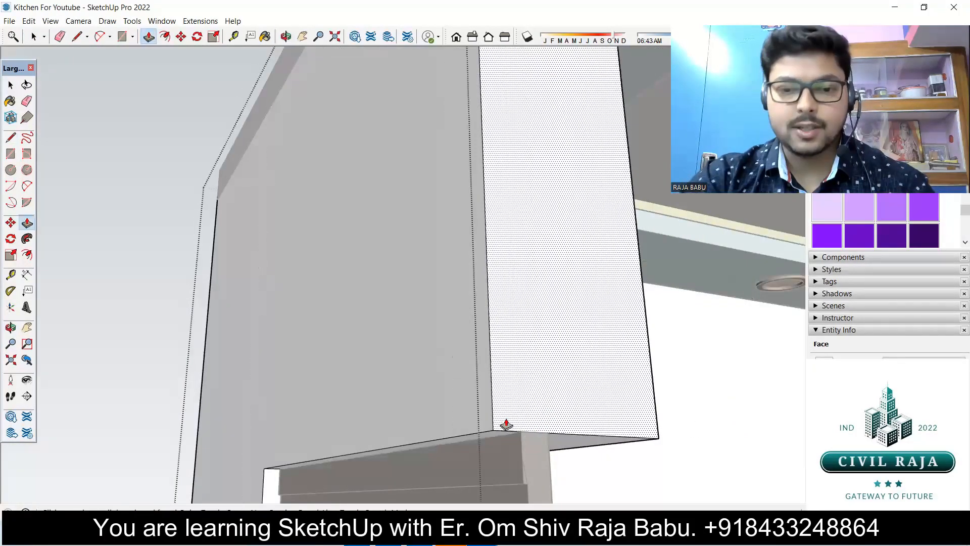
middle_click_drag(483, 370, 470, 445)
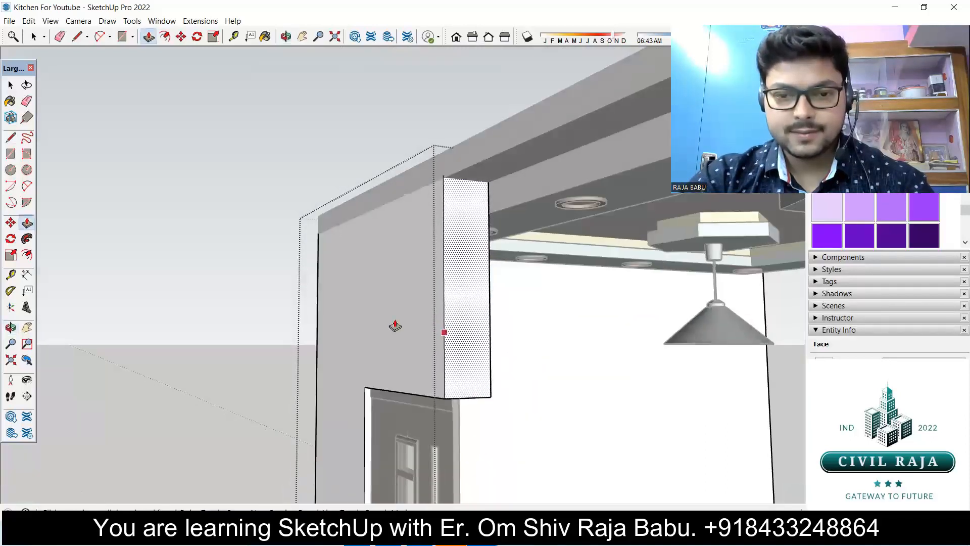
scroll(396, 328, "down", 4)
middle_click_drag(467, 332, 526, 288)
key("space")
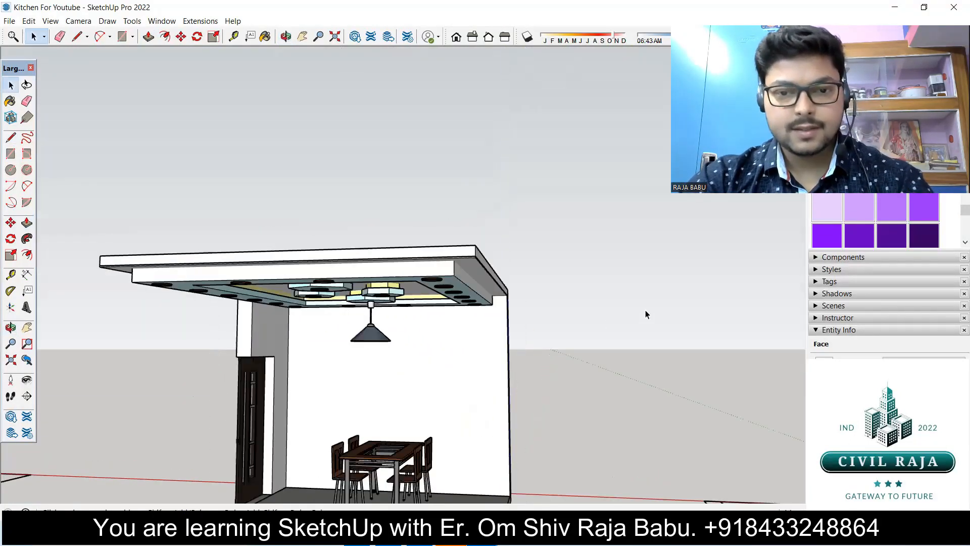
left_click(621, 180)
scroll(622, 179, "down", 4)
middle_click_drag(458, 265, 427, 303)
scroll(389, 275, "up", 3)
scroll(418, 318, "up", 3)
middle_click_drag(498, 348, 423, 356)
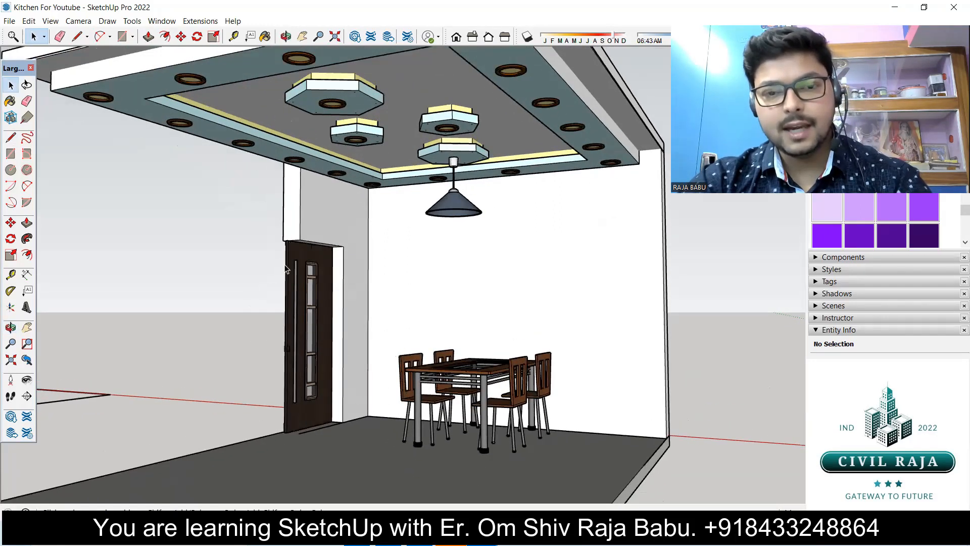
Step: Combine the floor, ceiling, L-shaped wall, door and dining furniture into one group, then deselect it
scroll(396, 339, "down", 2)
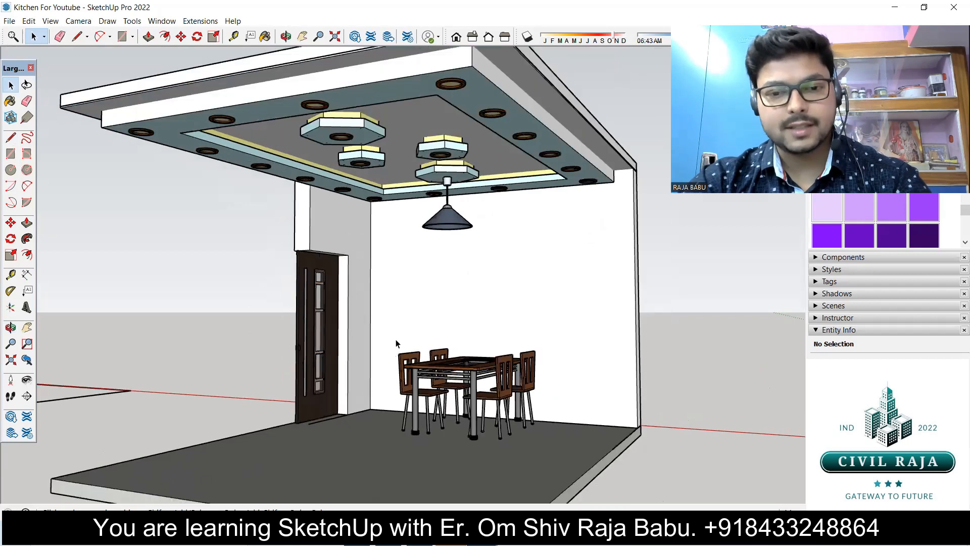
middle_click_drag(398, 340, 381, 286)
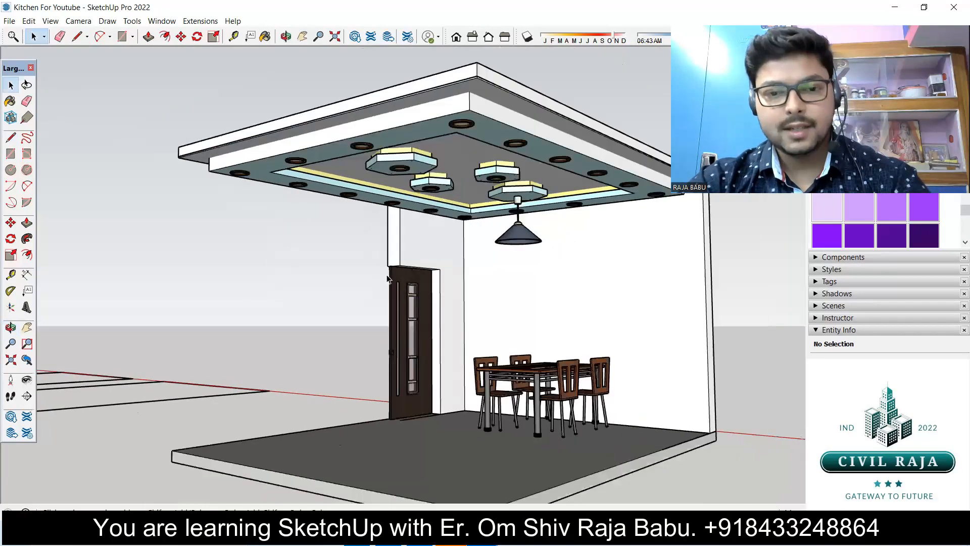
scroll(386, 279, "down", 4)
middle_click_drag(384, 335, 353, 310)
left_click_drag(302, 408, 387, 401)
left_click_drag(152, 174, 399, 399)
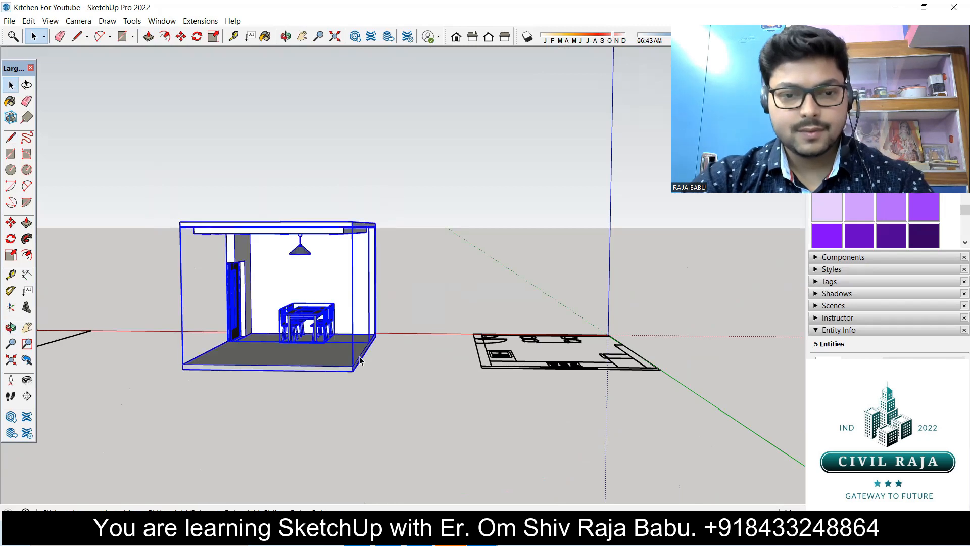
right_click(323, 312)
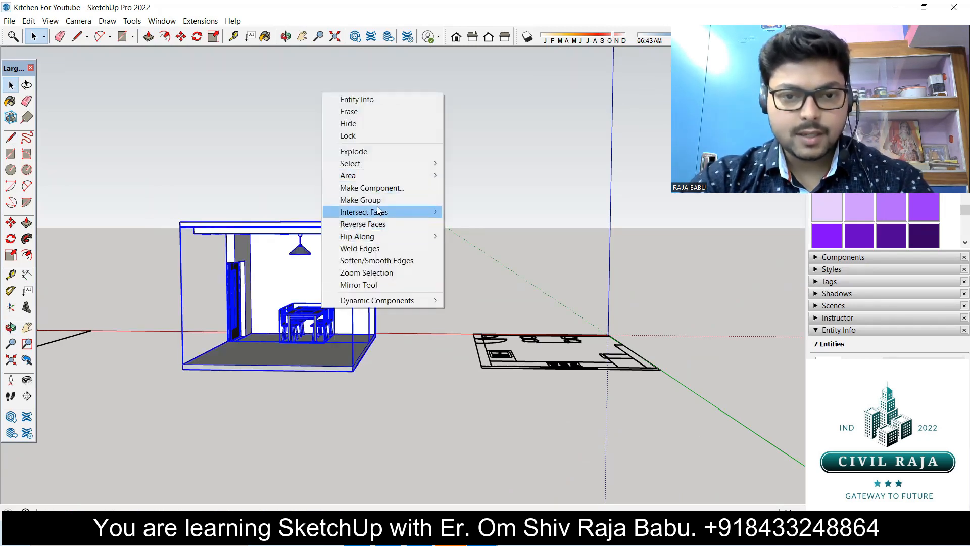
left_click(387, 199)
left_click(444, 260)
Step: Unhide all hidden objects so the opposite walls and kitchen cabinets are shown with the grouped room
middle_click_drag(444, 259, 653, 279)
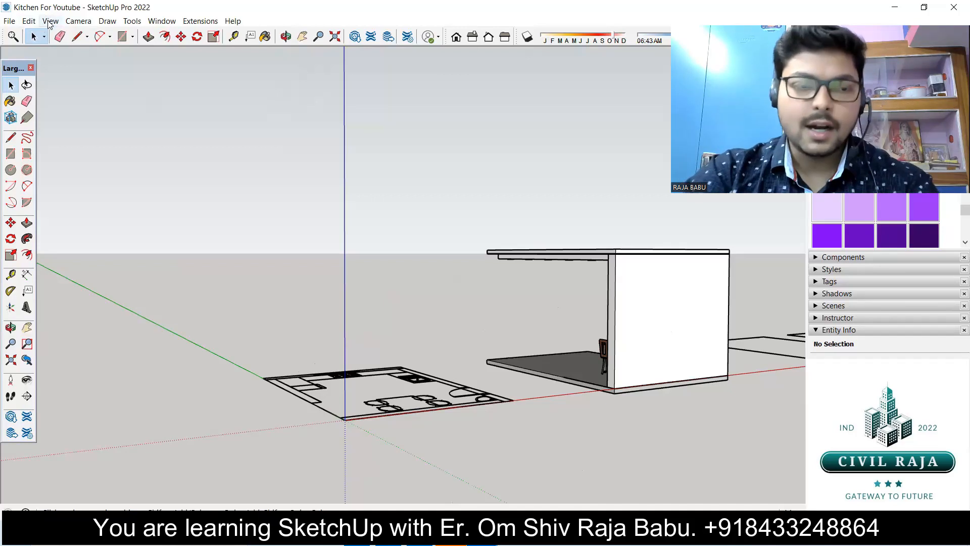
left_click(50, 21)
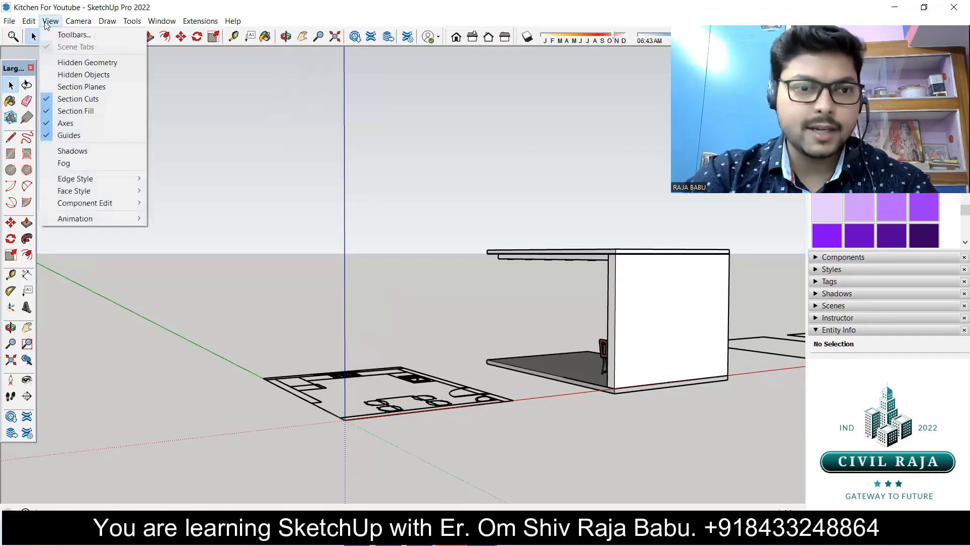
mouse_move(63, 192)
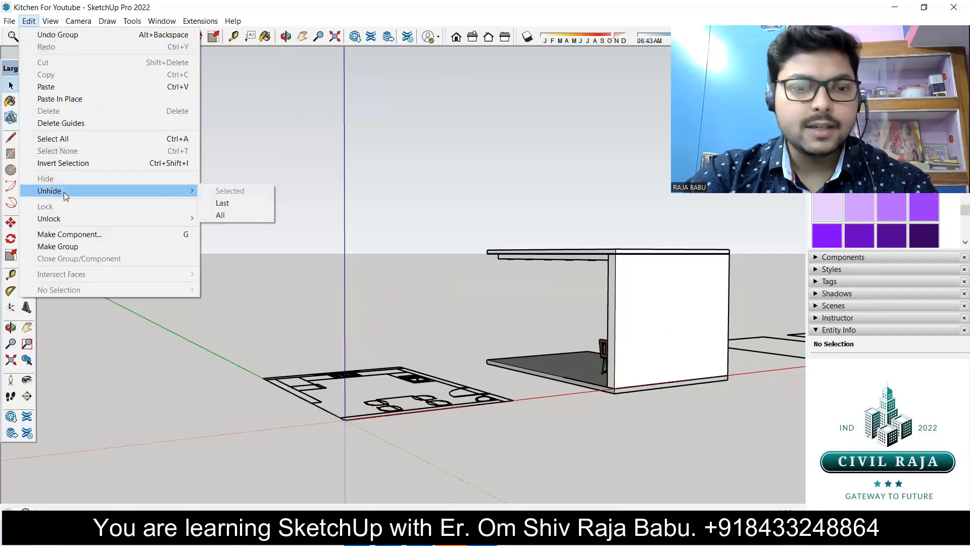
left_click(234, 216)
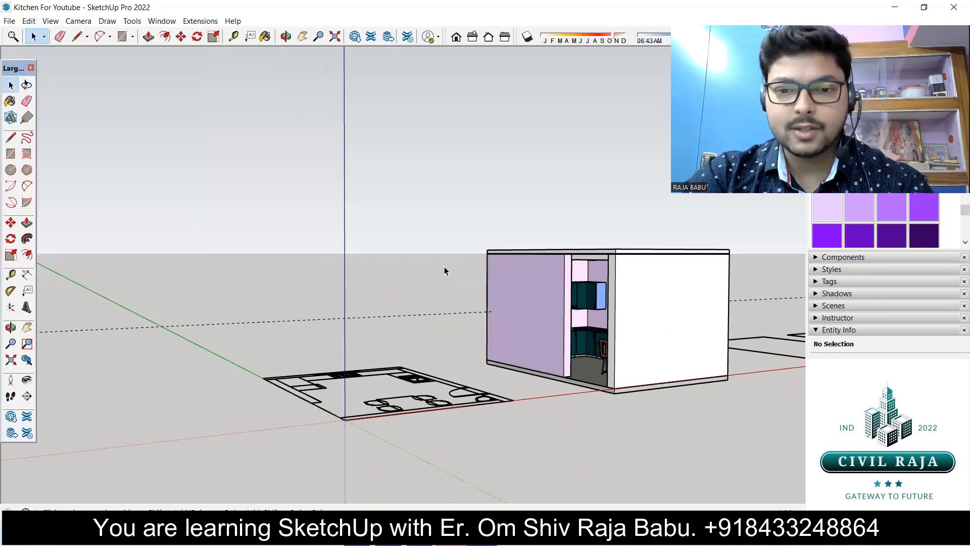
Step: Open the room group and the white L-shaped wall group inside it, hide all of that wall's geometry, and leave the wall group
middle_click_drag(447, 202, 550, 294)
scroll(550, 294, "up", 8)
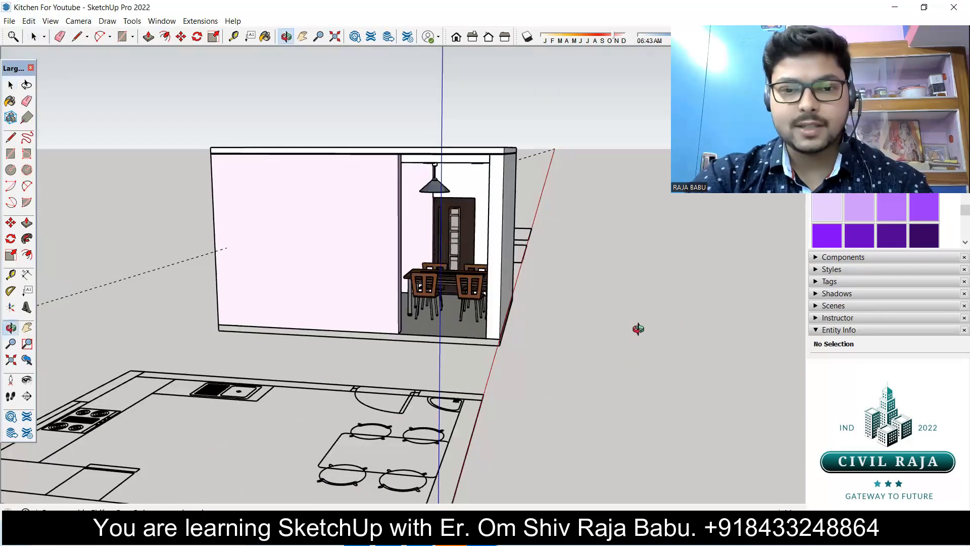
scroll(522, 305, "up", 5)
middle_click_drag(484, 302, 555, 326)
scroll(452, 289, "up", 10)
middle_click_drag(405, 228, 434, 184)
scroll(438, 161, "down", 4)
middle_click_drag(489, 224, 544, 235)
double_click(544, 236)
double_click(545, 236)
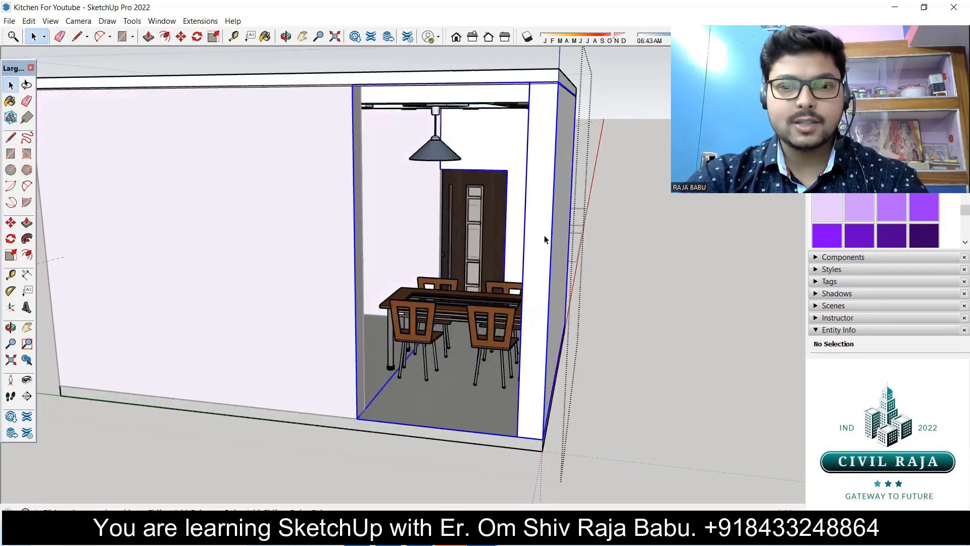
triple_click(545, 236)
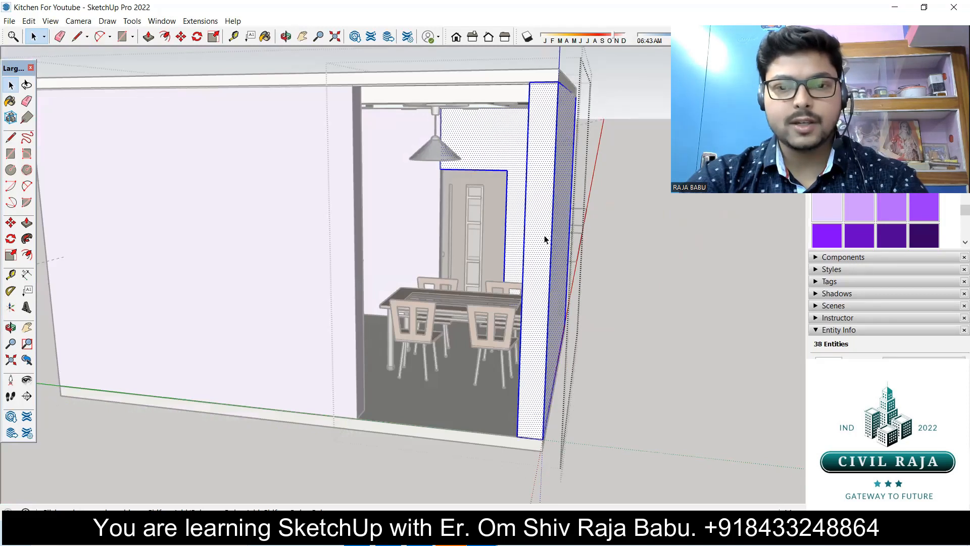
right_click(545, 239)
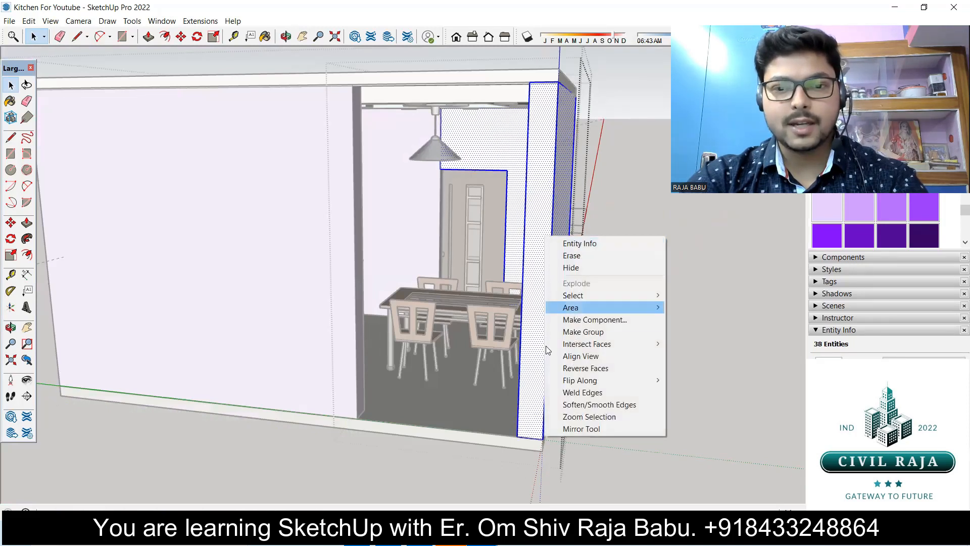
left_click(567, 268)
middle_click_drag(571, 282, 528, 263)
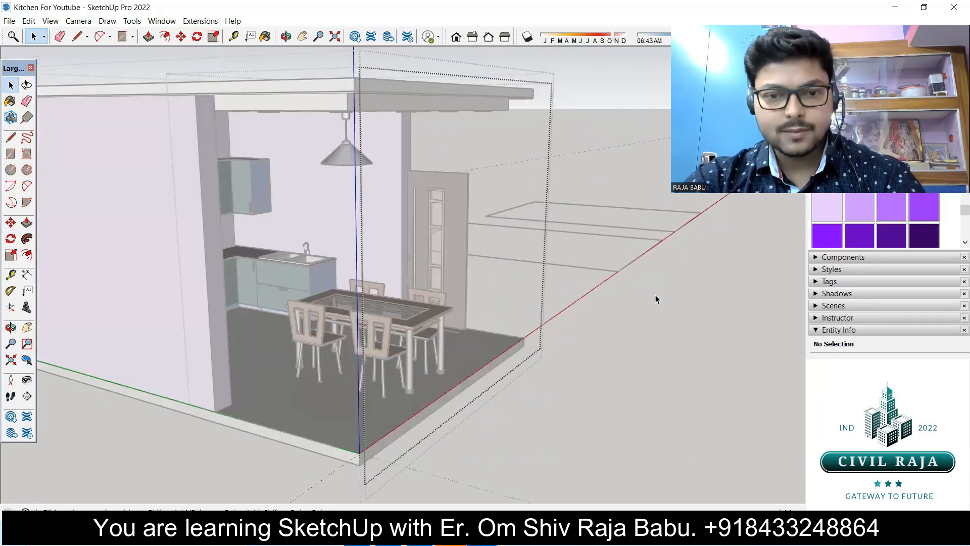
scroll(656, 295, "down", 2)
left_click(660, 289)
Step: Leave the room group and examine the kitchen interior from the open side, facing the cabinets, hob and dining table
middle_click_drag(628, 298, 576, 323)
middle_click_drag(404, 215, 601, 252)
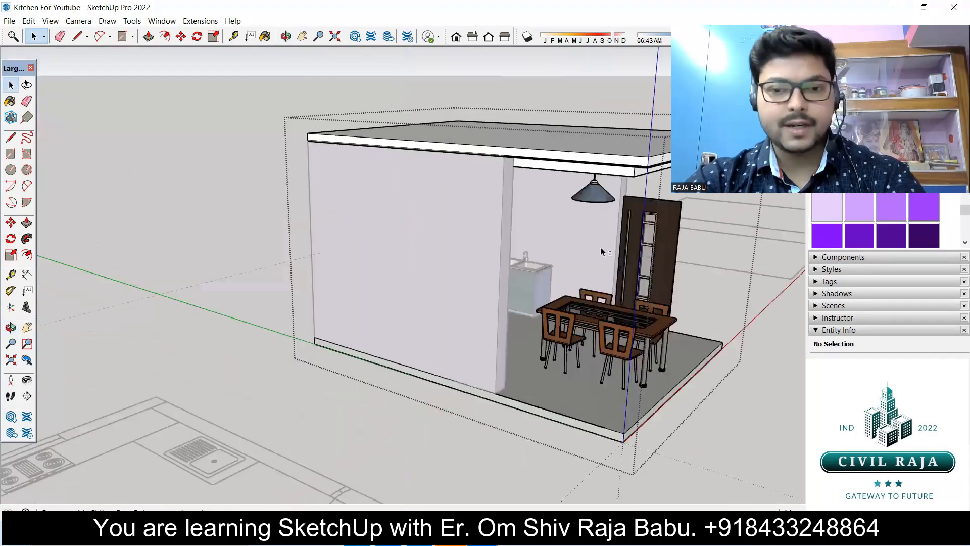
middle_click_drag(333, 149, 451, 203)
middle_click_drag(352, 208, 479, 320)
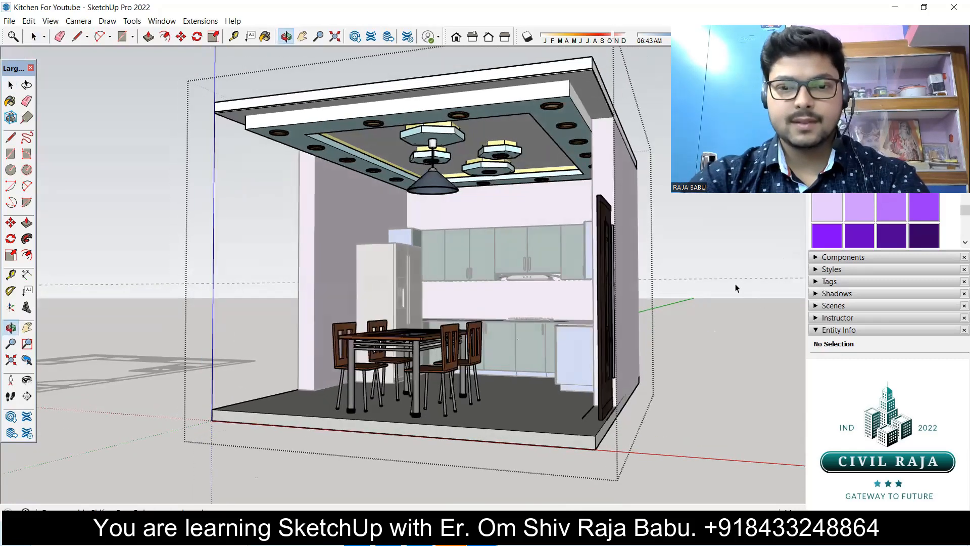
key("space")
middle_click_drag(726, 303, 726, 314)
middle_click_drag(620, 373, 500, 387)
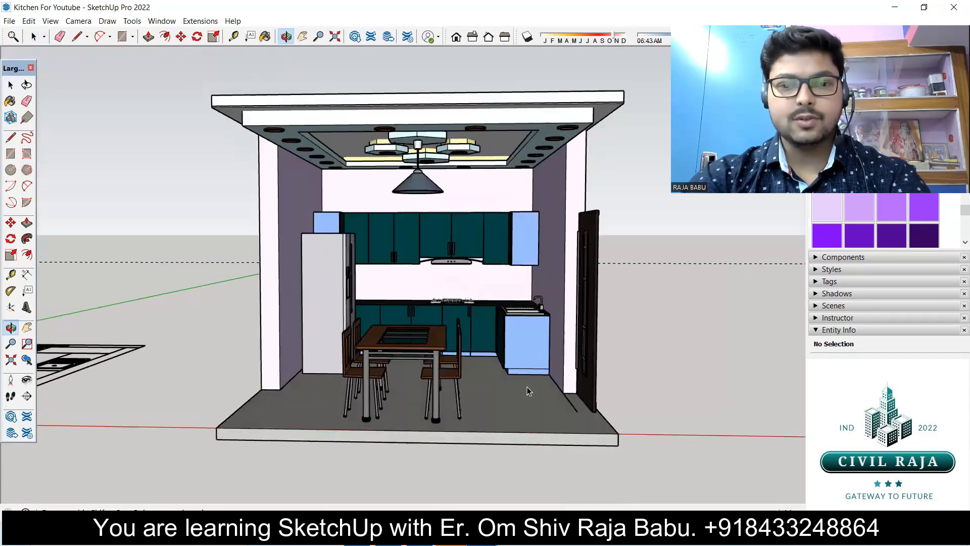
scroll(486, 335, "up", 2)
scroll(485, 336, "up", 1)
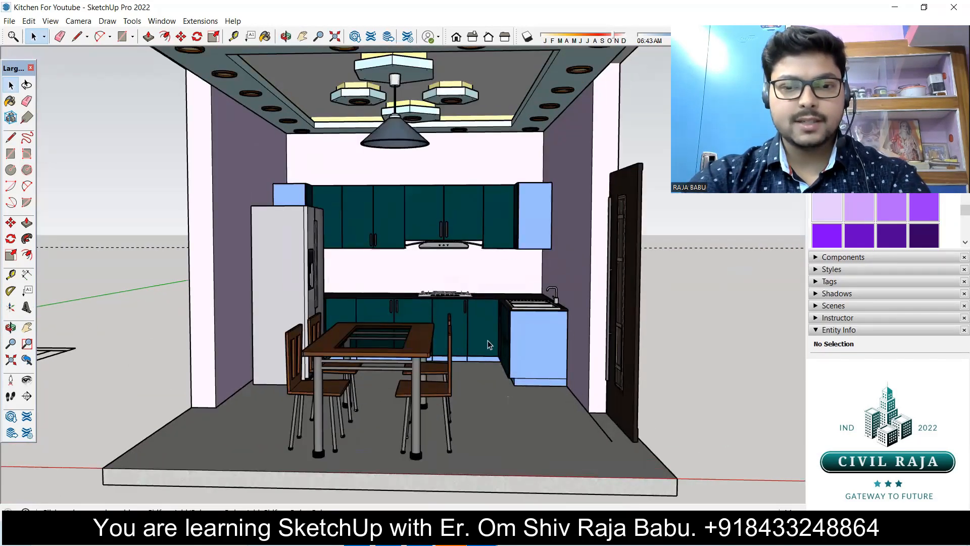
scroll(488, 341, "down", 2)
mouse_move(488, 341)
middle_mouse_down()
mouse_move(479, 322)
mouse_move(476, 344)
middle_mouse_up()
scroll(479, 321, "up", 1)
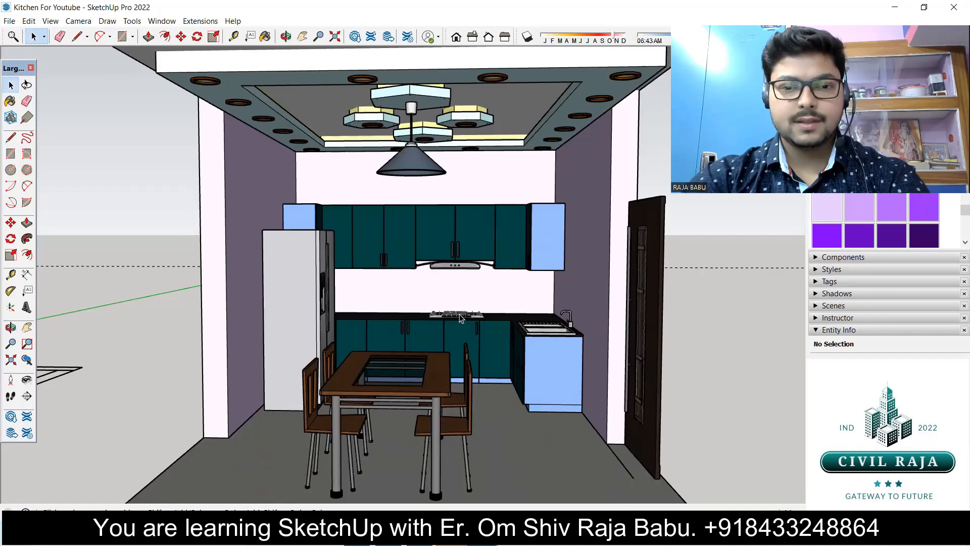
scroll(461, 318, "up", 2)
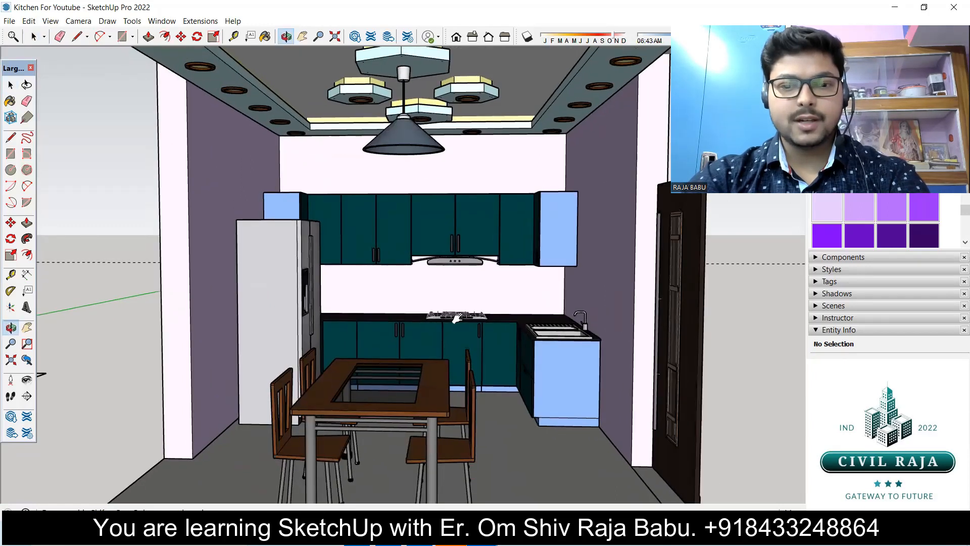
scroll(457, 302, "down", 2)
middle_click_drag(457, 303, 450, 266, "shift")
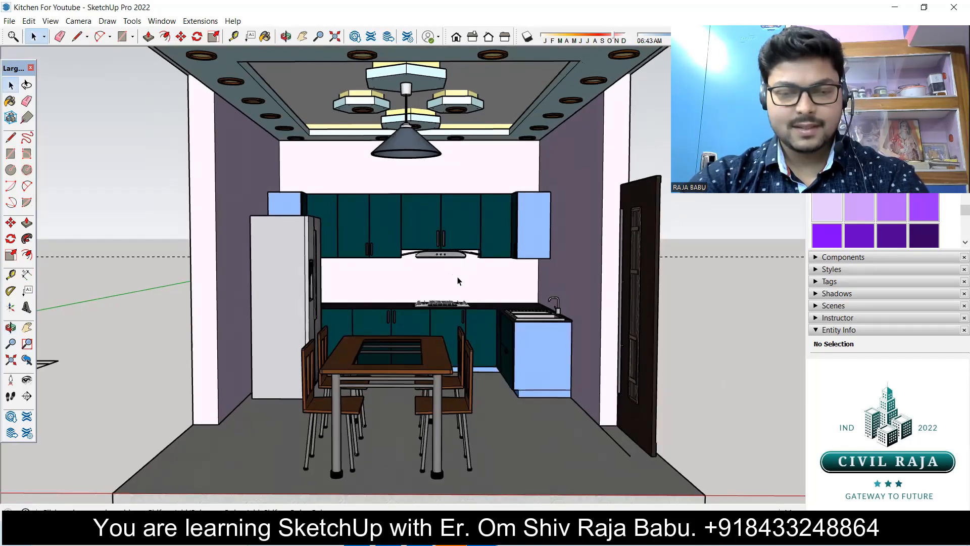